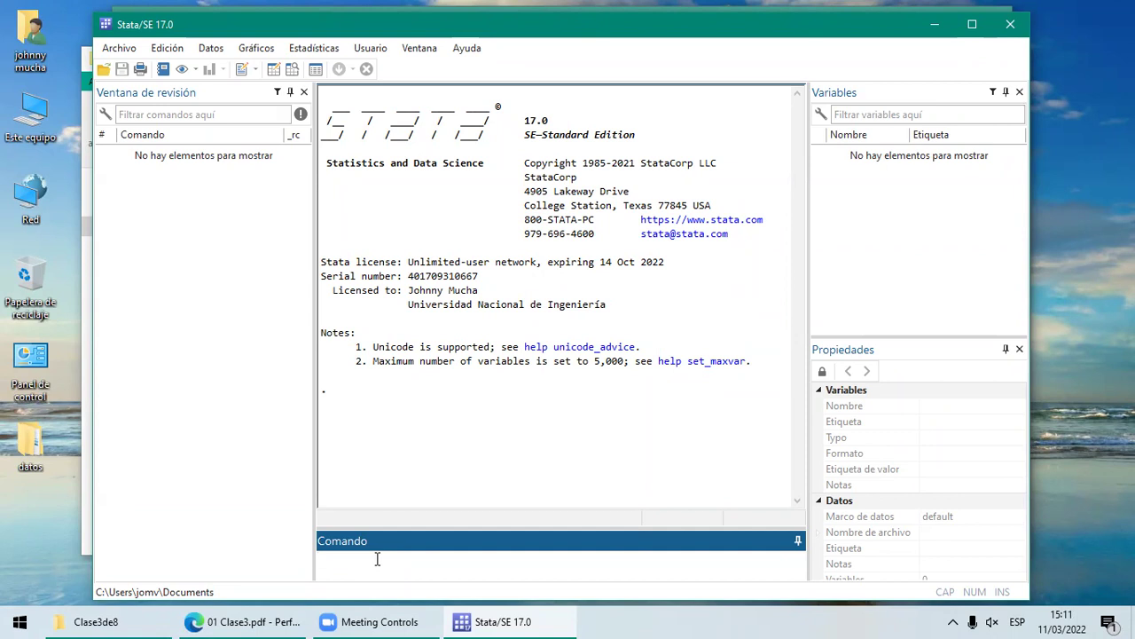
Step: Display the current working directory with the pwd command, and clear the results window
text(pwd)
key(Return)
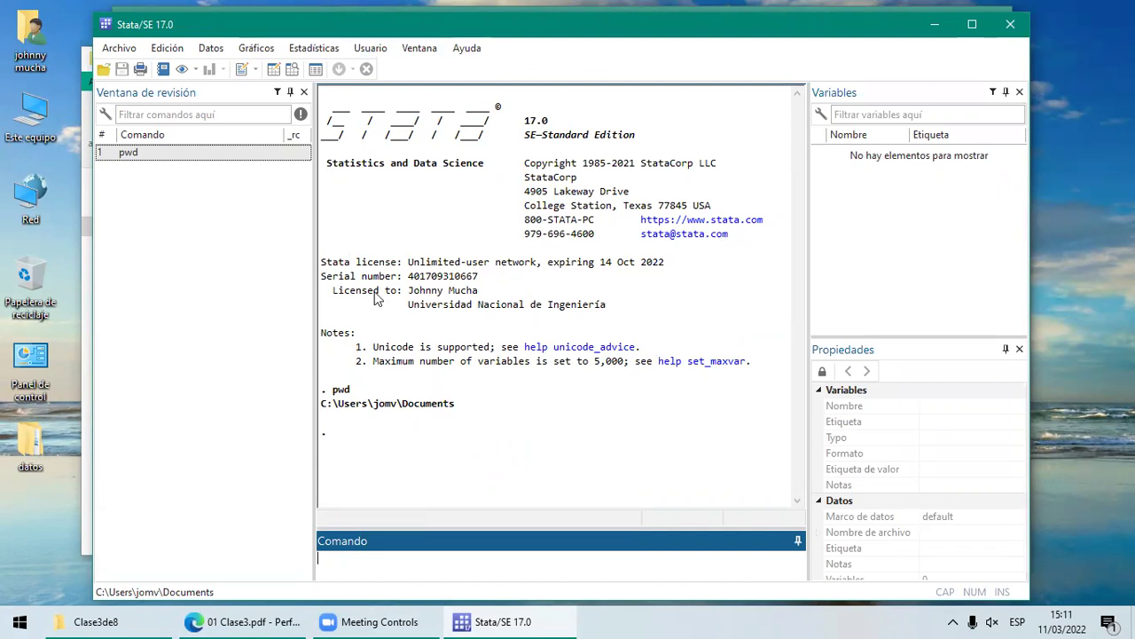
click(171, 48)
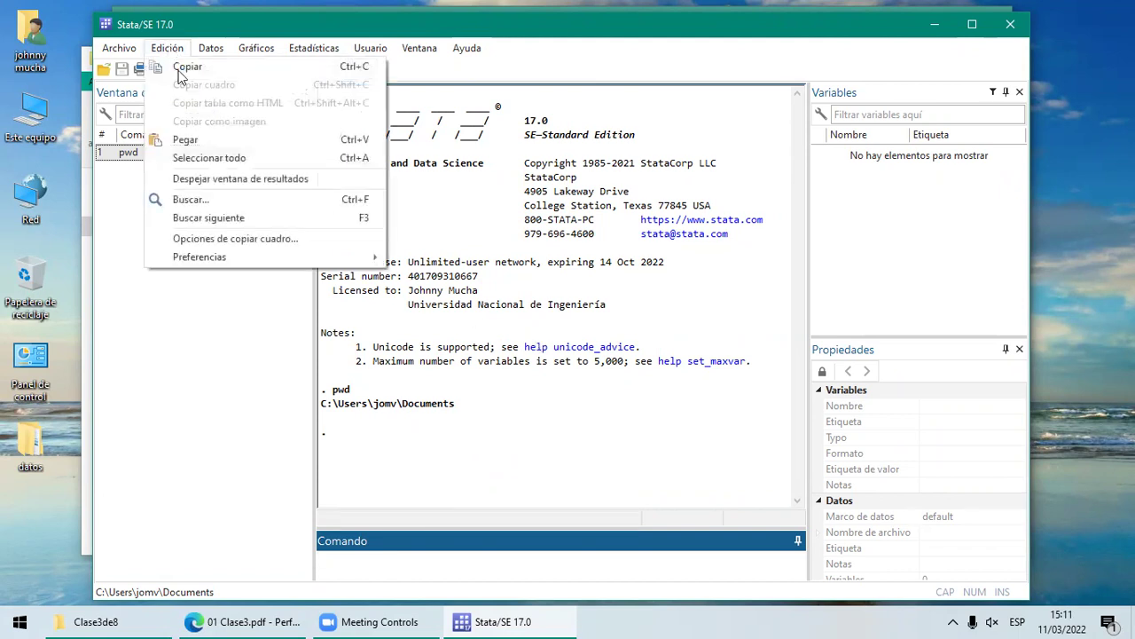
click(275, 187)
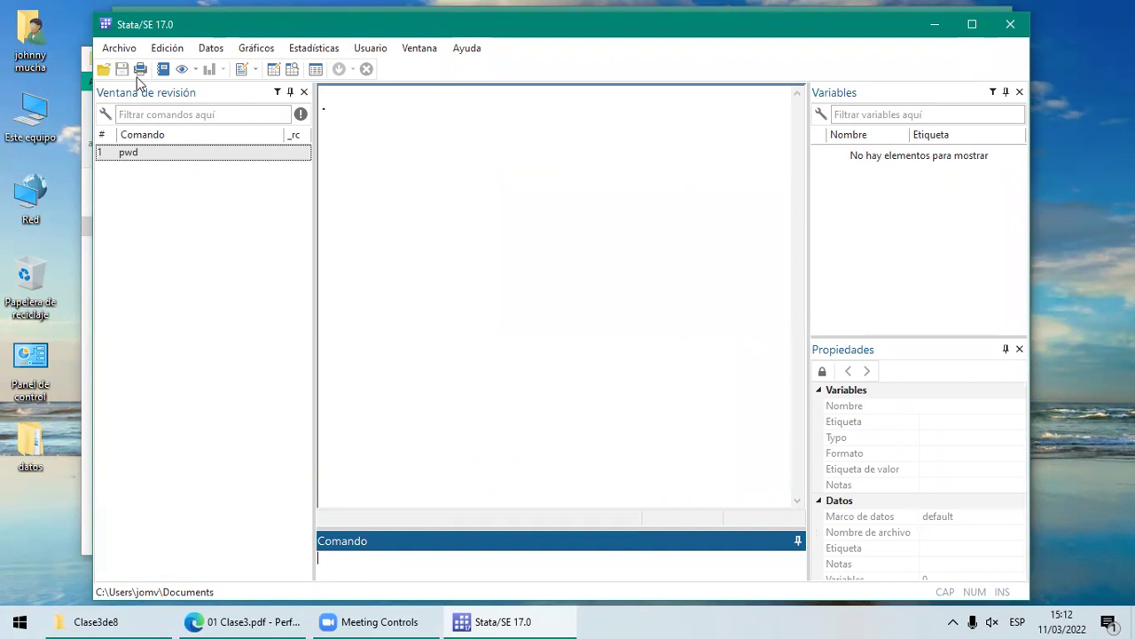
click(119, 51)
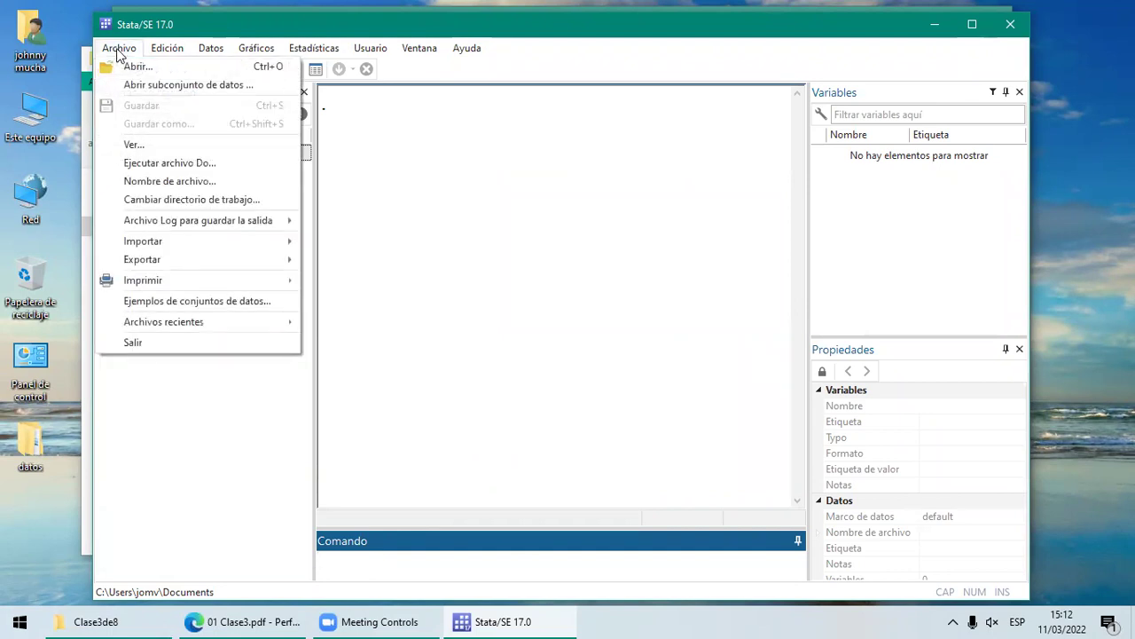
click(216, 202)
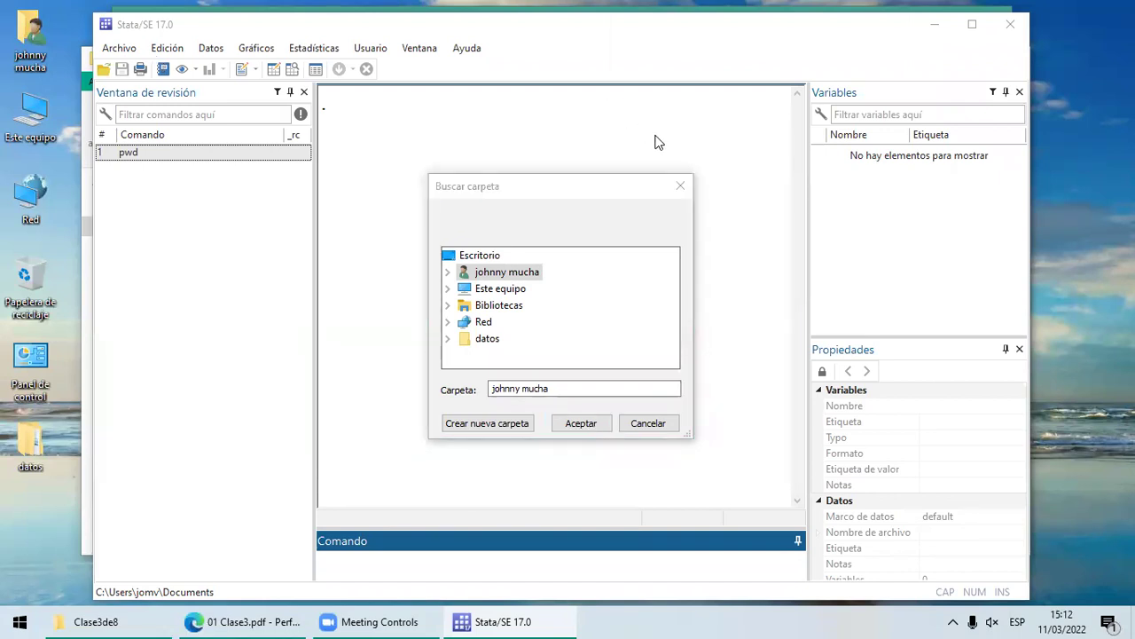
click(121, 48)
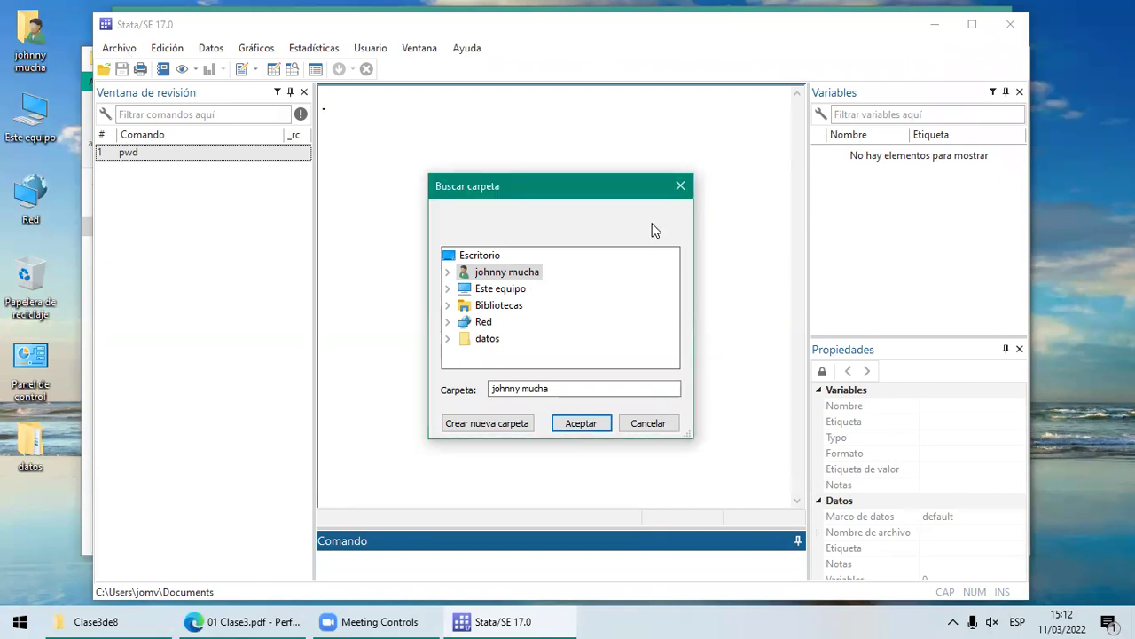
click(681, 186)
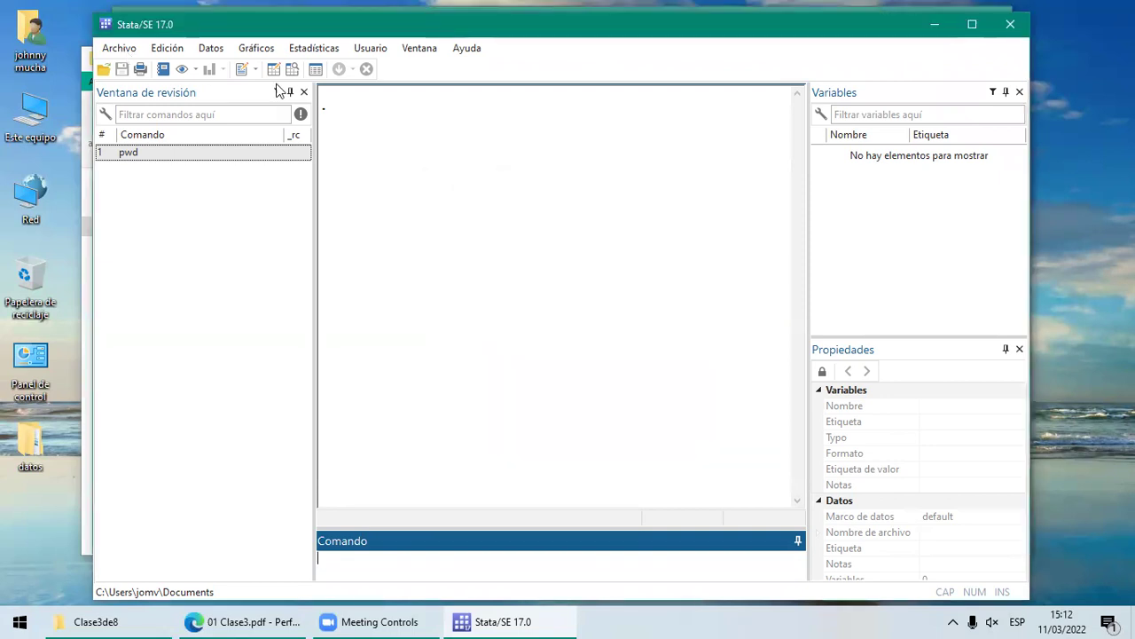
Step: Start changing the working directory and create a new folder named trabajo inside the user's Documentos folder
click(120, 50)
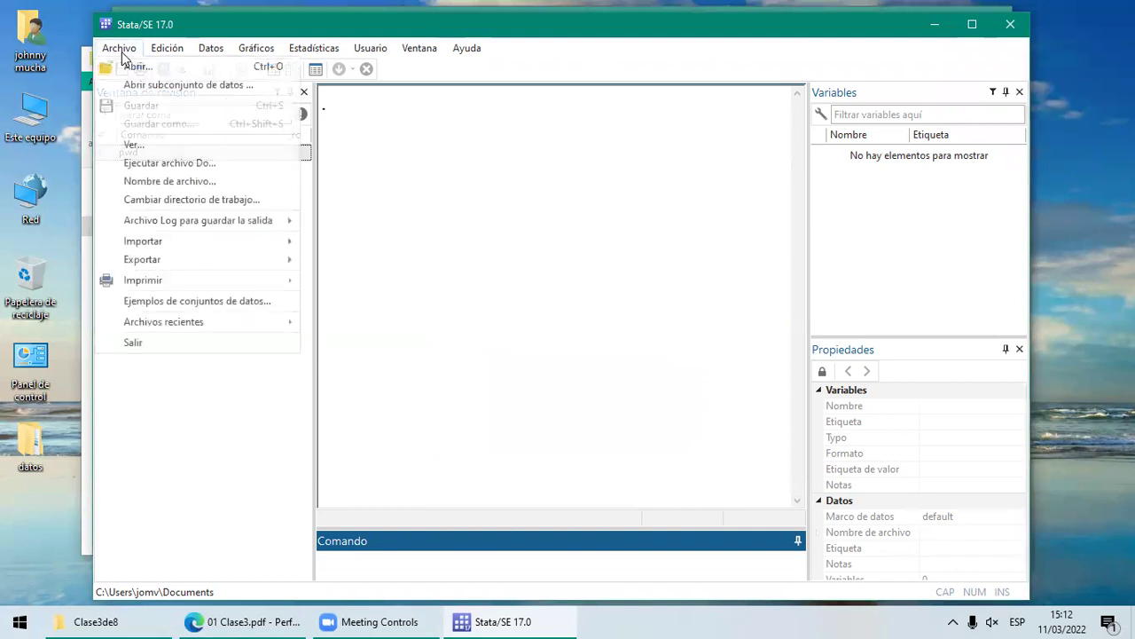
click(253, 199)
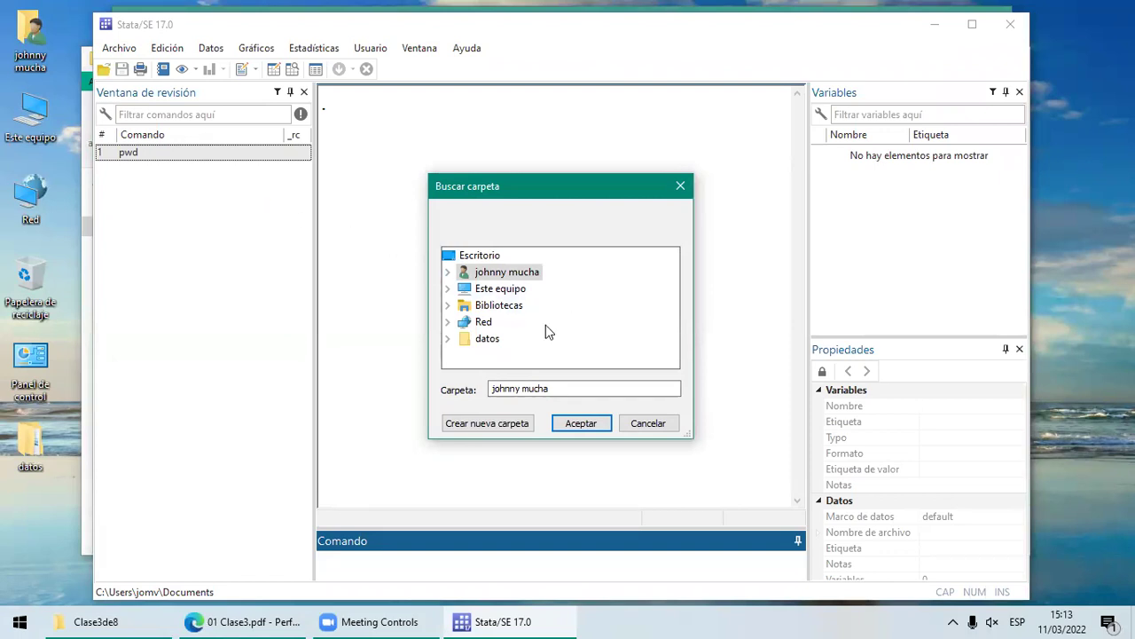
click(448, 273)
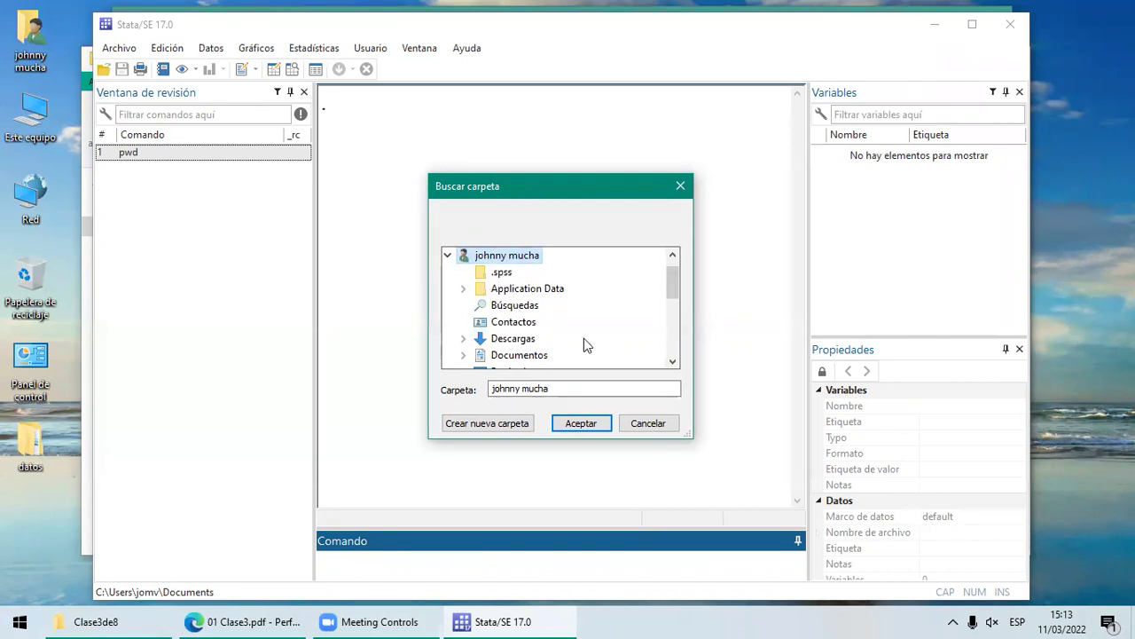
click(515, 359)
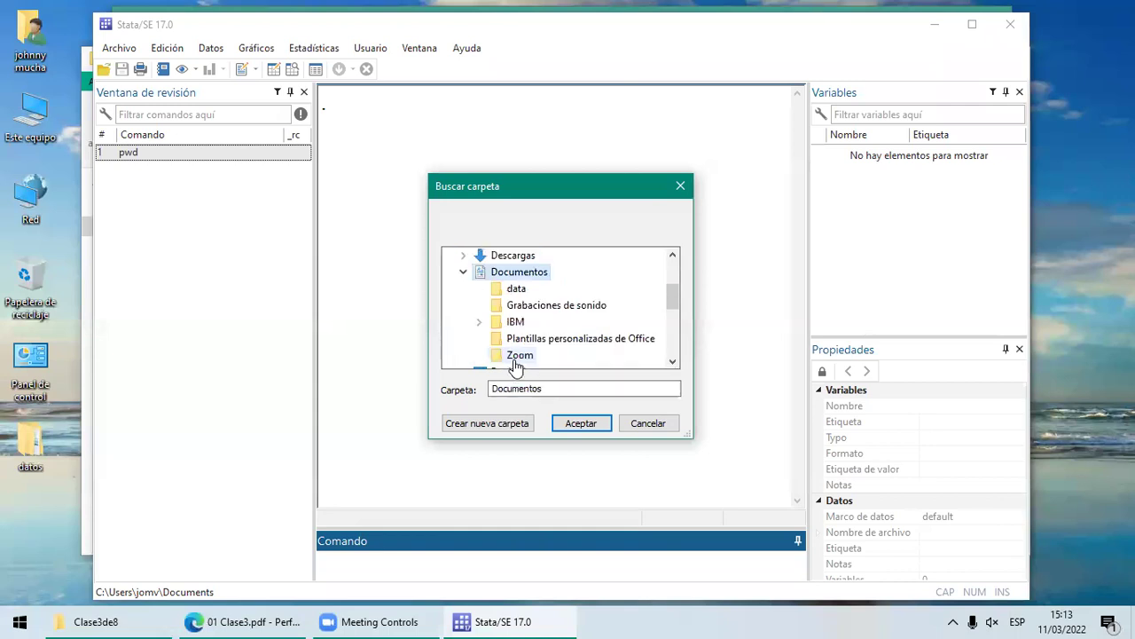
click(518, 292)
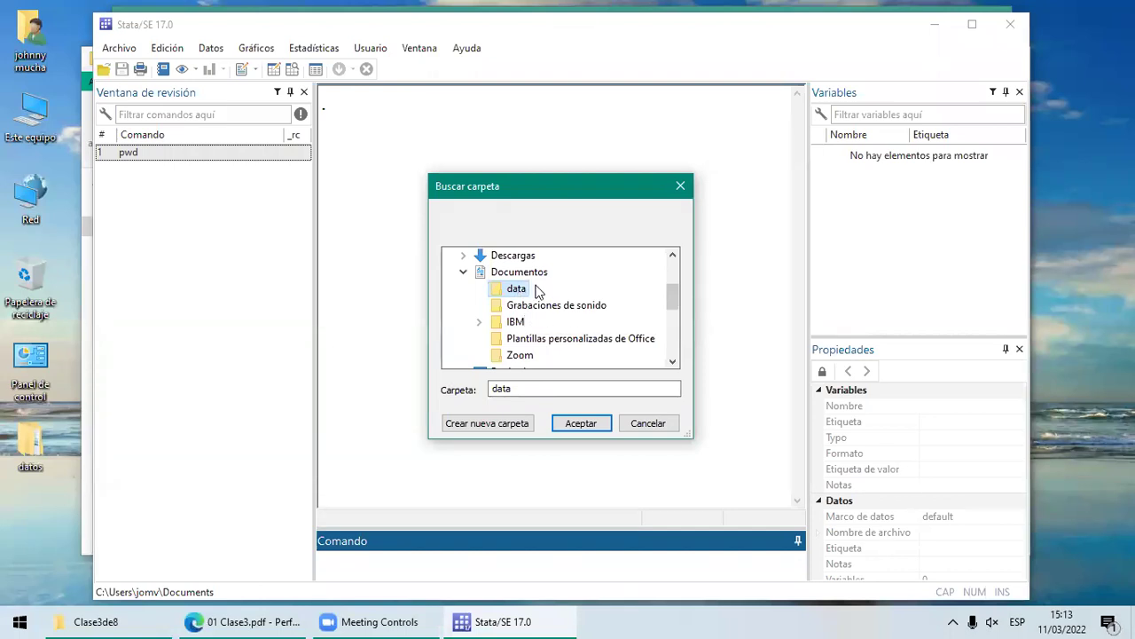
click(517, 278)
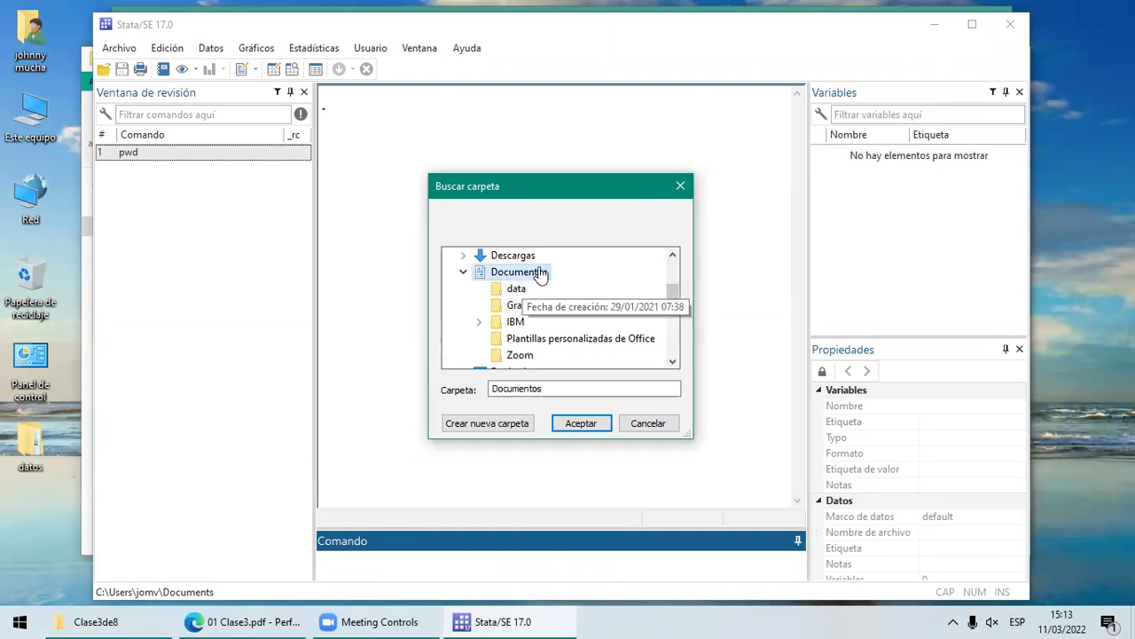
click(472, 424)
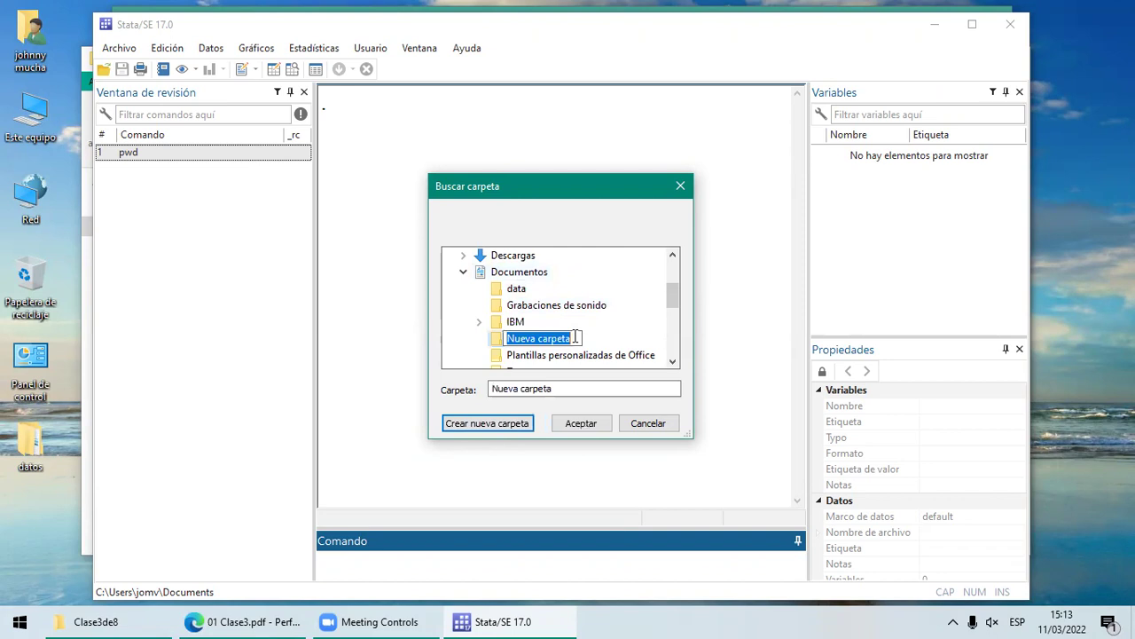
key(BackSpace)
text(t)
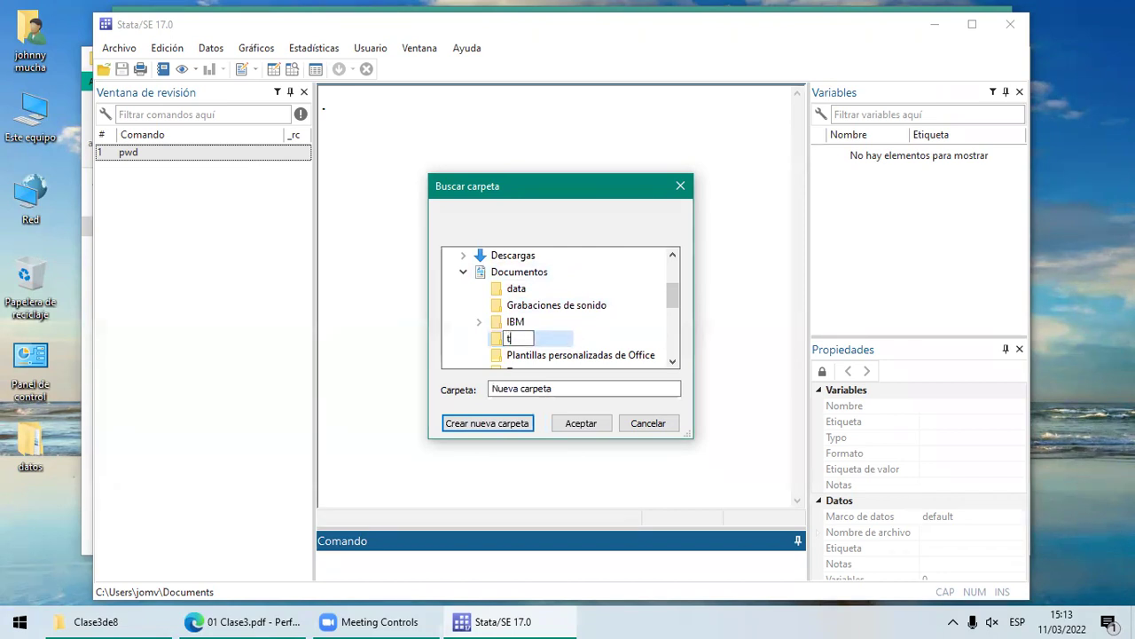
text(rabajo)
key(Return)
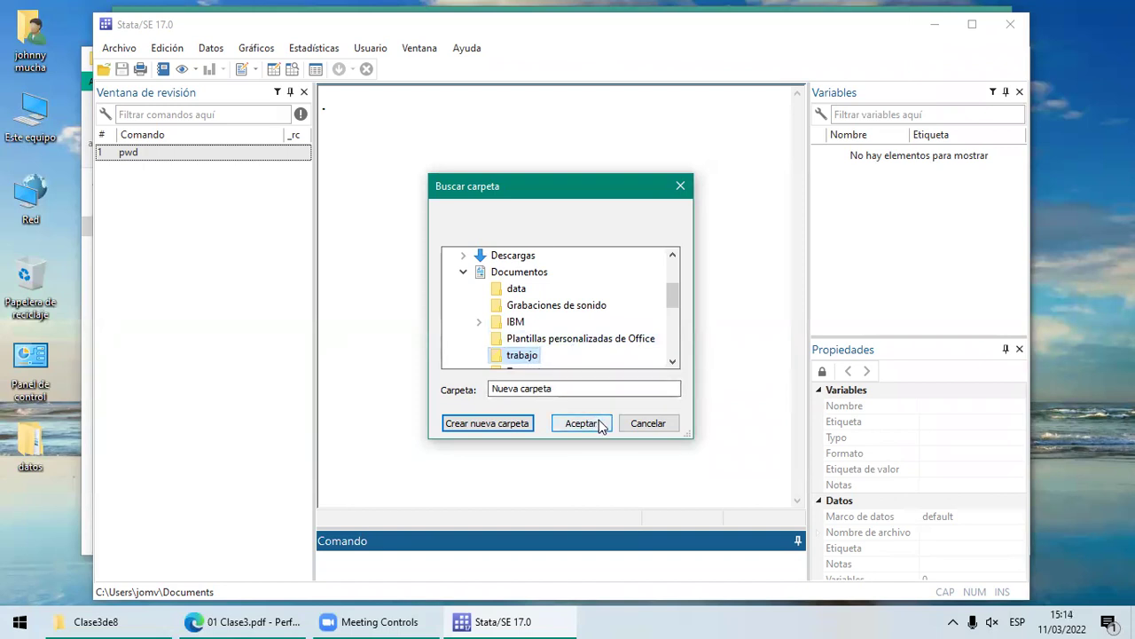
click(563, 390)
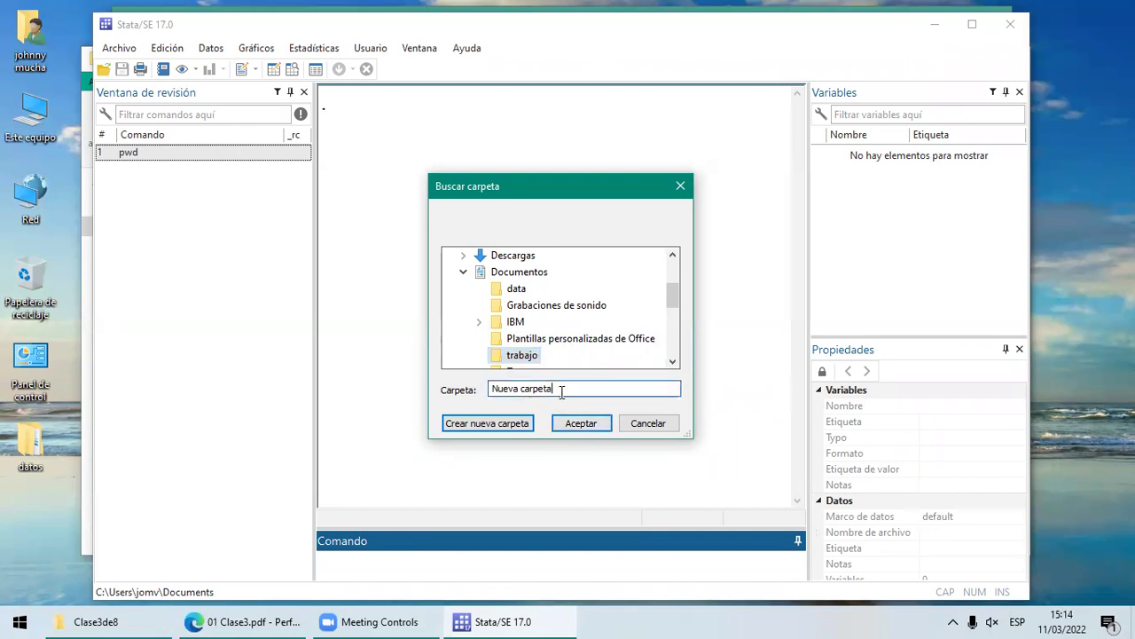
key(BackSpace)
key(BackSpace)
key(BackSpace)
key(BackSpace)
key(BackSpace)
key(BackSpace)
key(BackSpace)
key(BackSpace)
key(BackSpace)
key(BackSpace)
key(BackSpace)
key(BackSpace)
key(BackSpace)
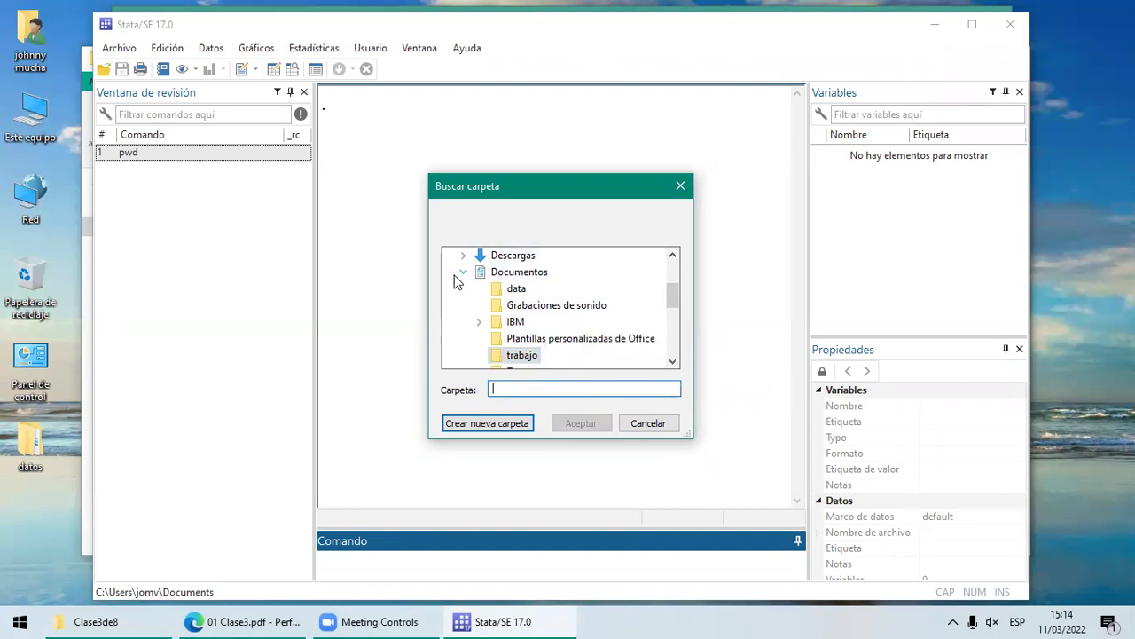
Step: Choose the trabajo folder under Documentos as the working directory
click(502, 274)
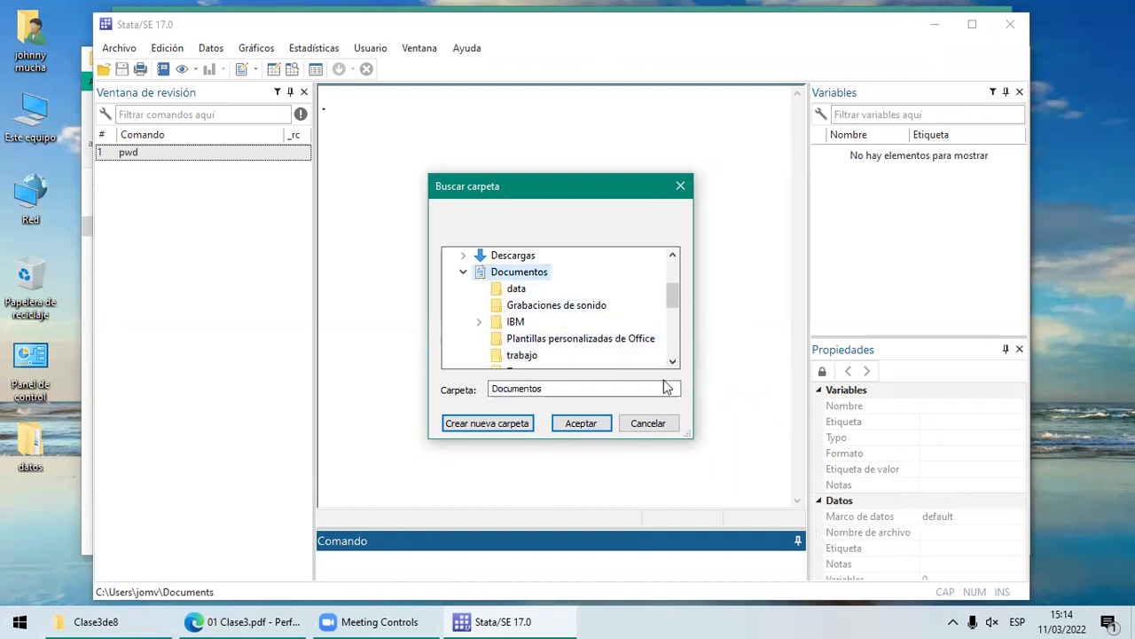
click(544, 390)
click(672, 362)
click(672, 362)
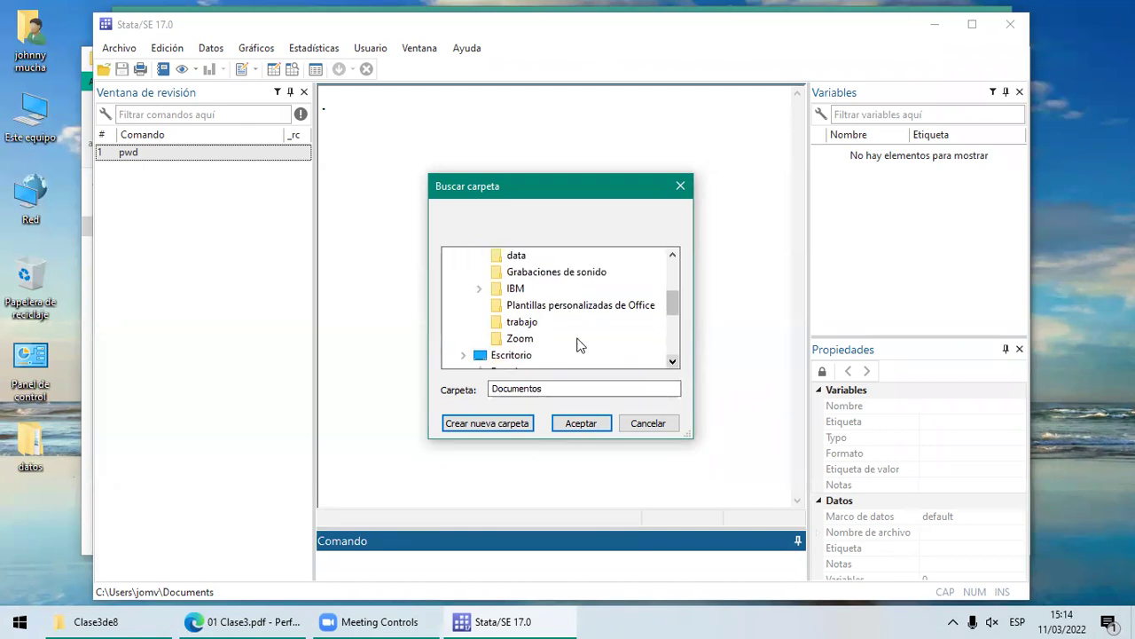
click(526, 322)
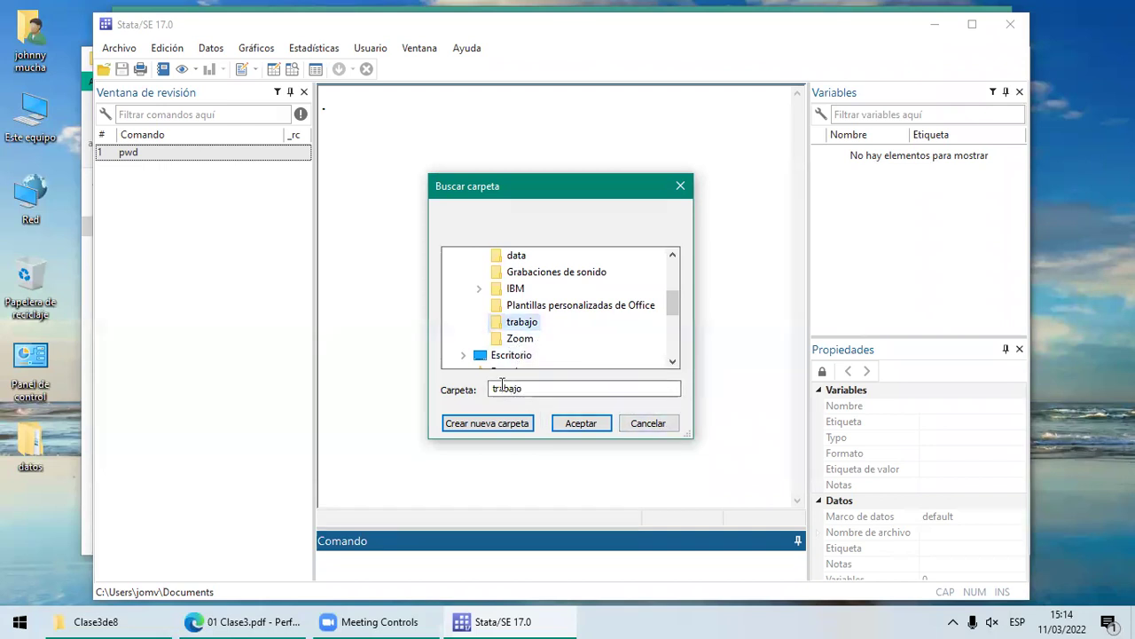
click(581, 423)
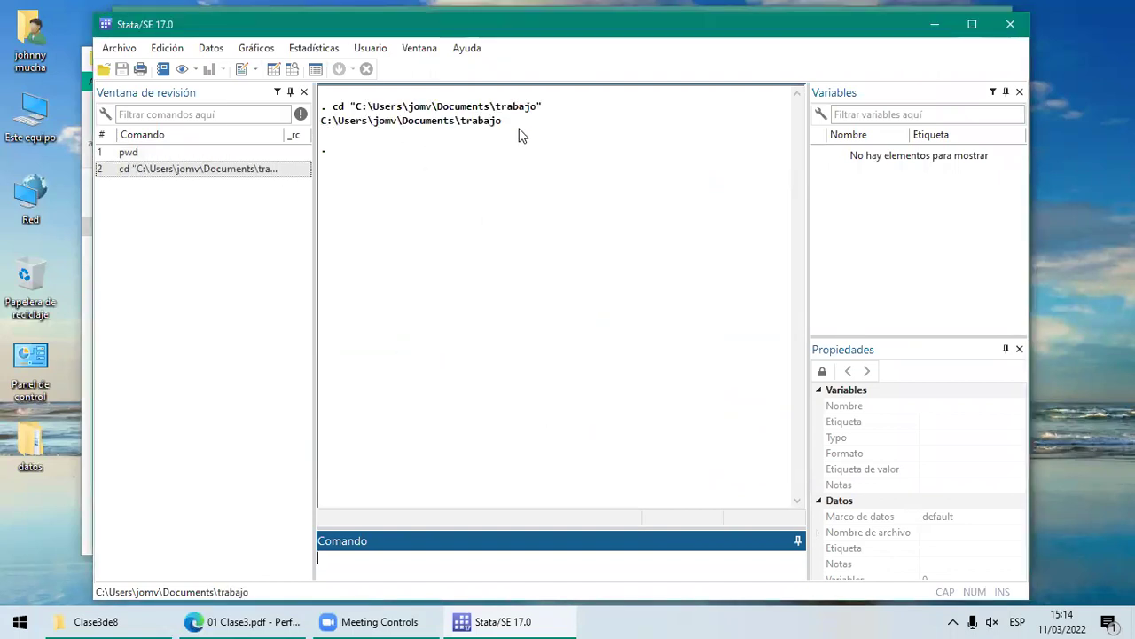
Step: Check the working directory by running the pwd command
click(377, 567)
text(pwd)
key(Return)
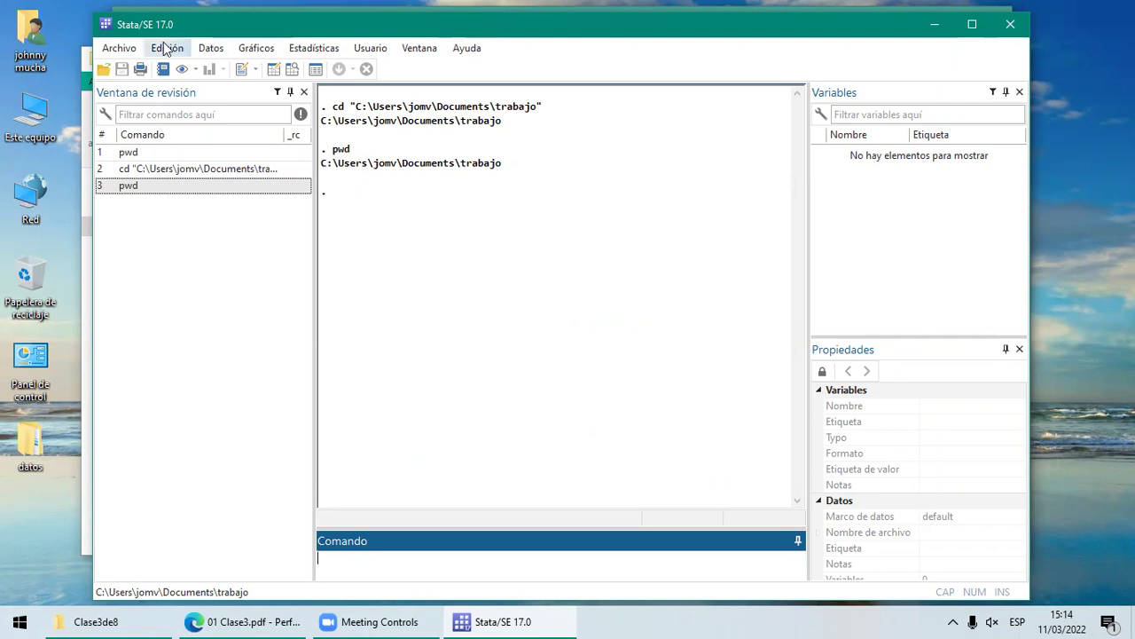
click(119, 50)
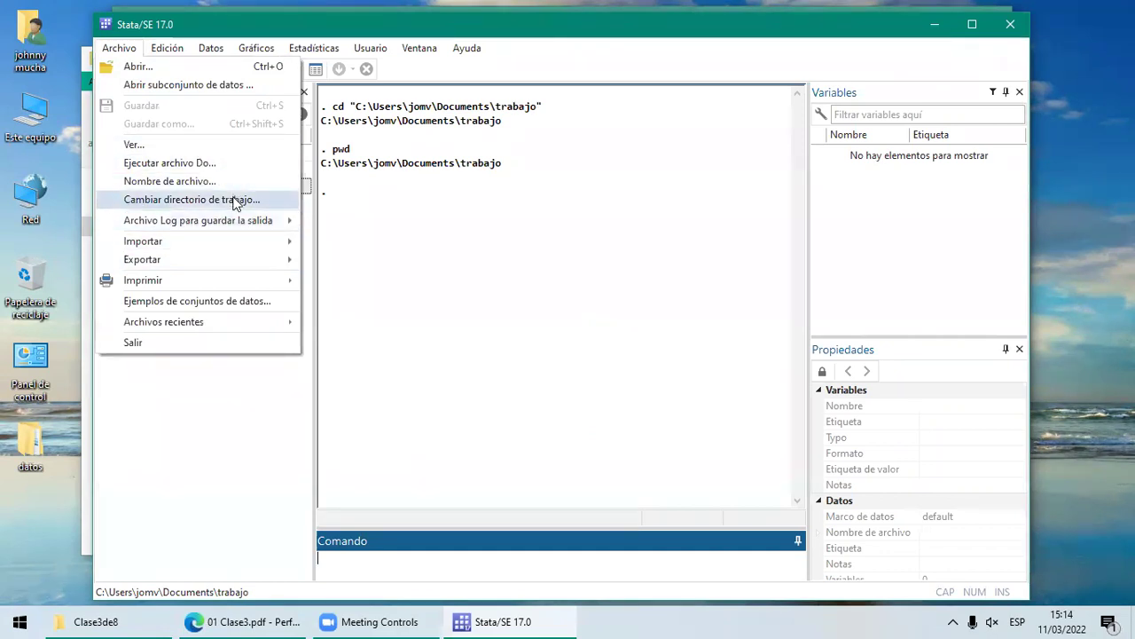
click(249, 202)
double_click(479, 289)
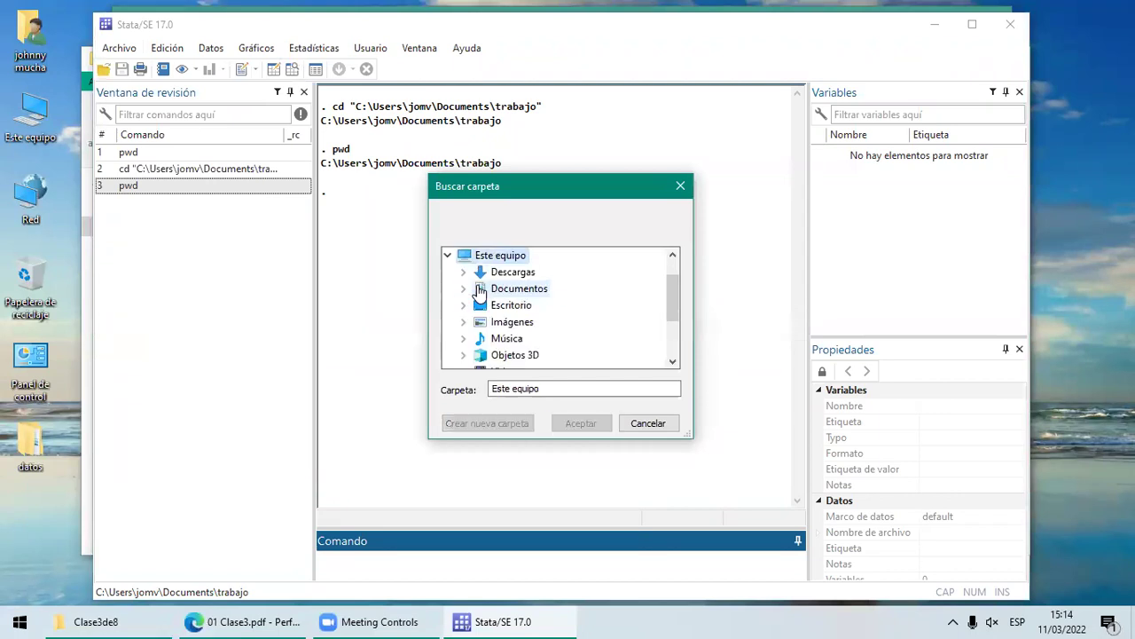
click(673, 362)
click(674, 361)
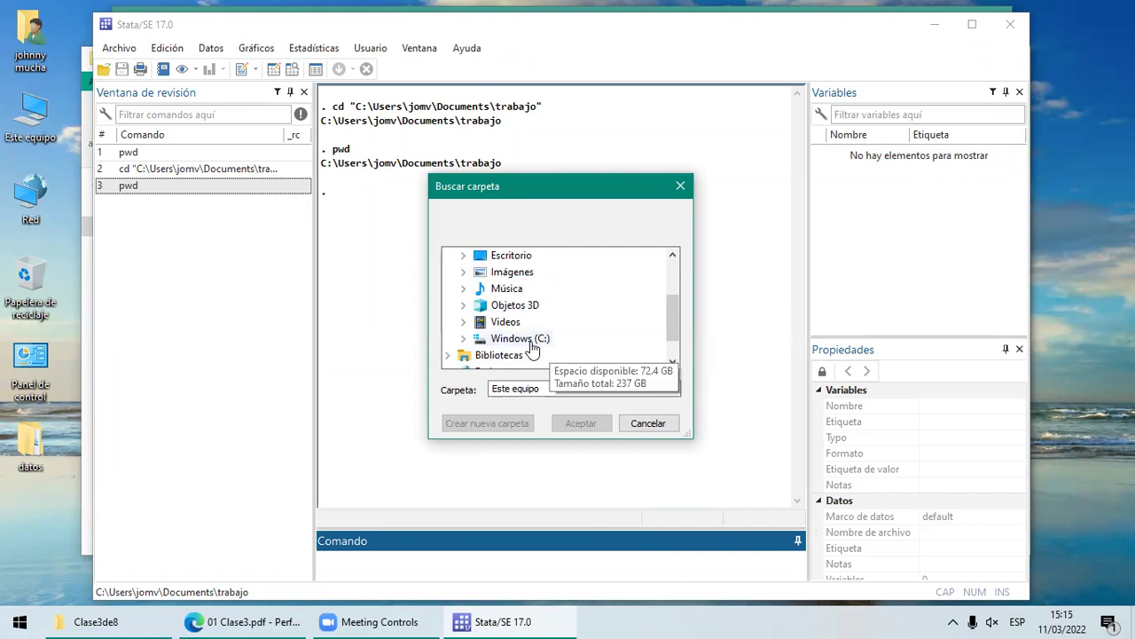
click(657, 429)
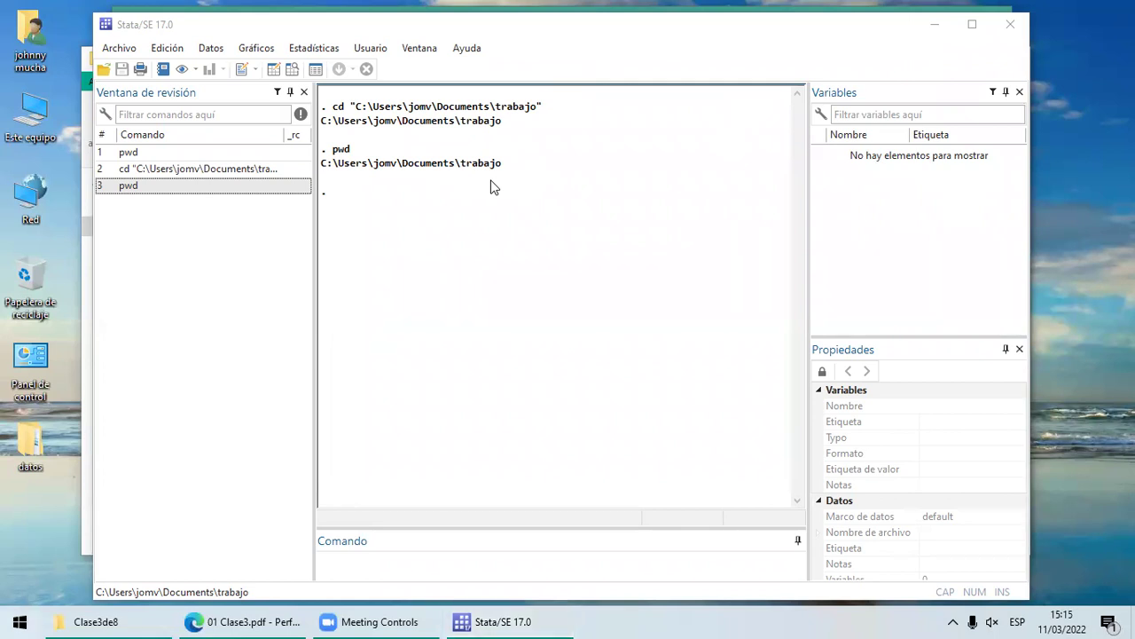
Step: Switch to Google Chrome by searching for it among the installed applications
key(super)
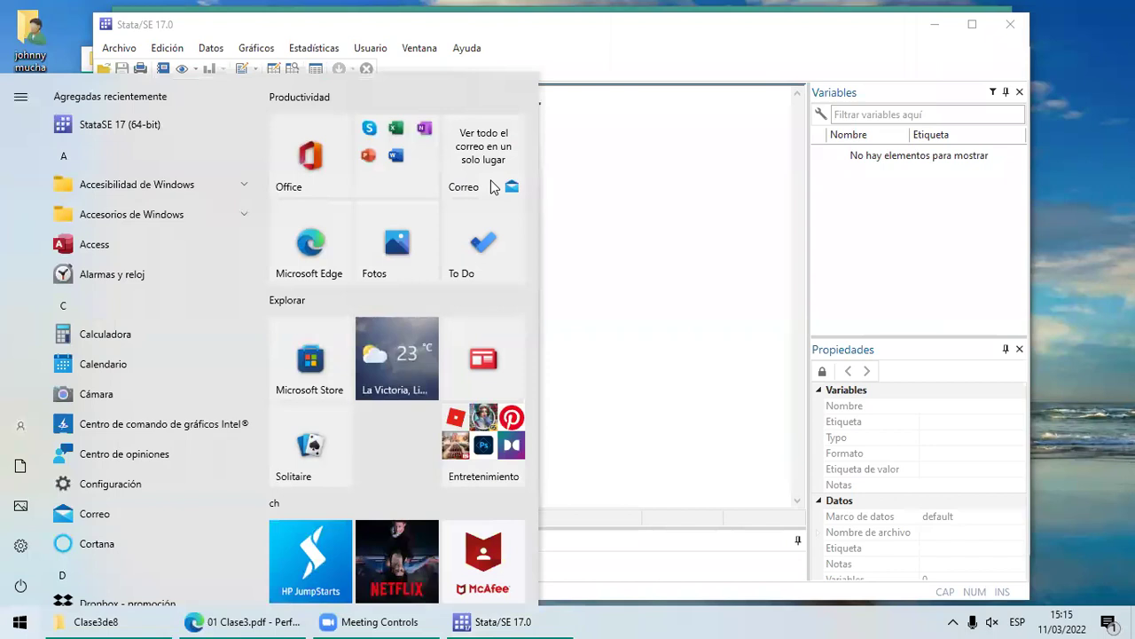
text(c)
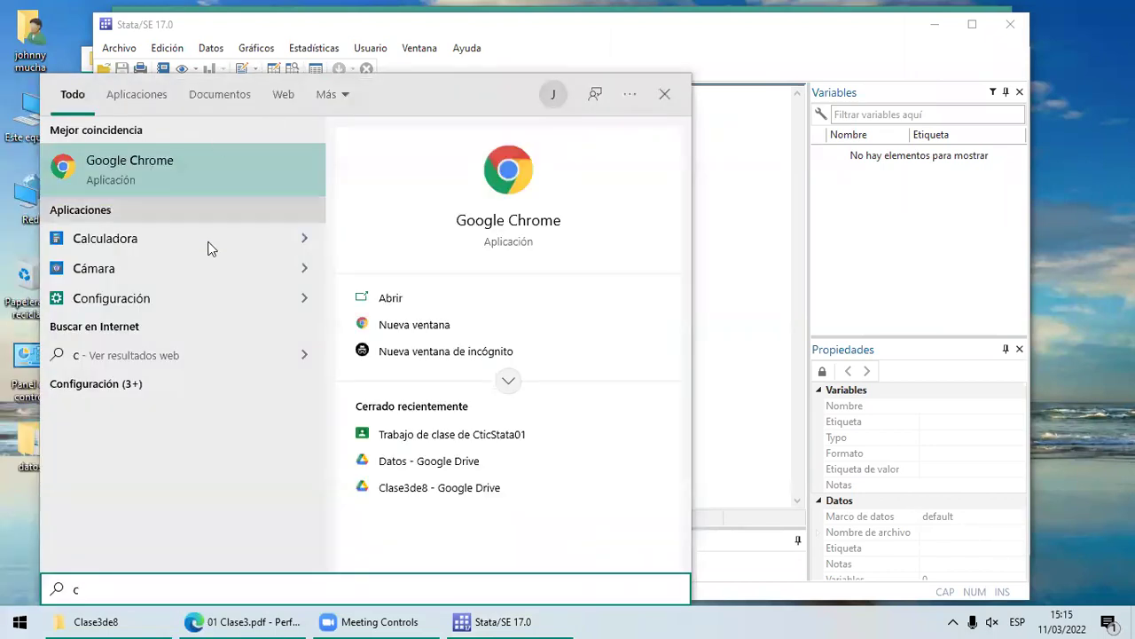
click(193, 158)
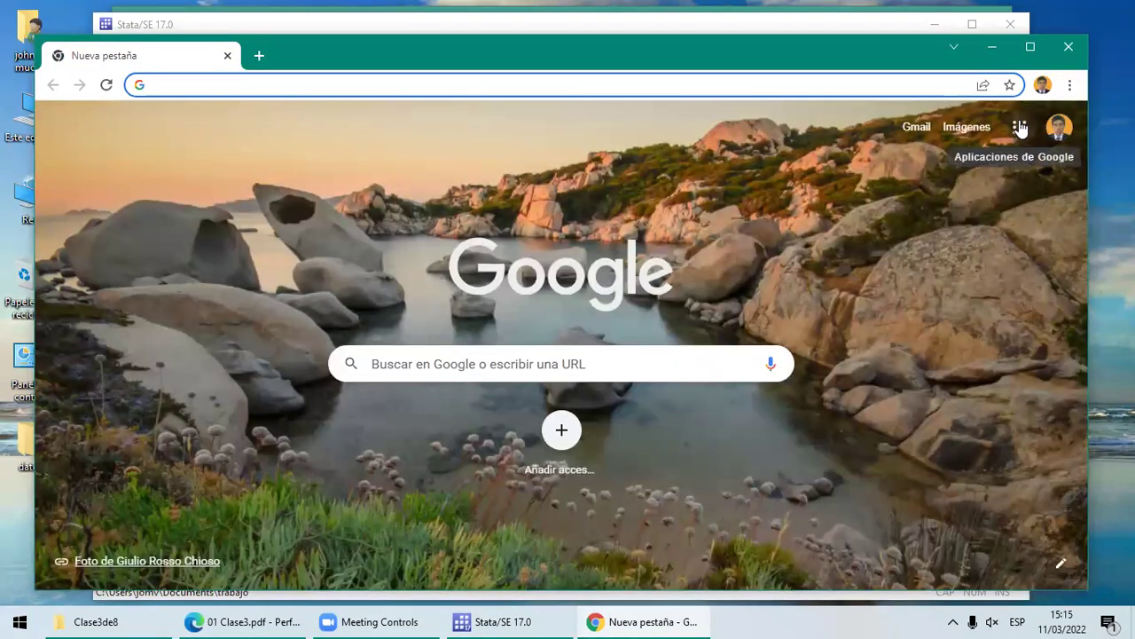
Step: Go to Google Classroom from the Google apps and open the CticStata01 class
click(1020, 127)
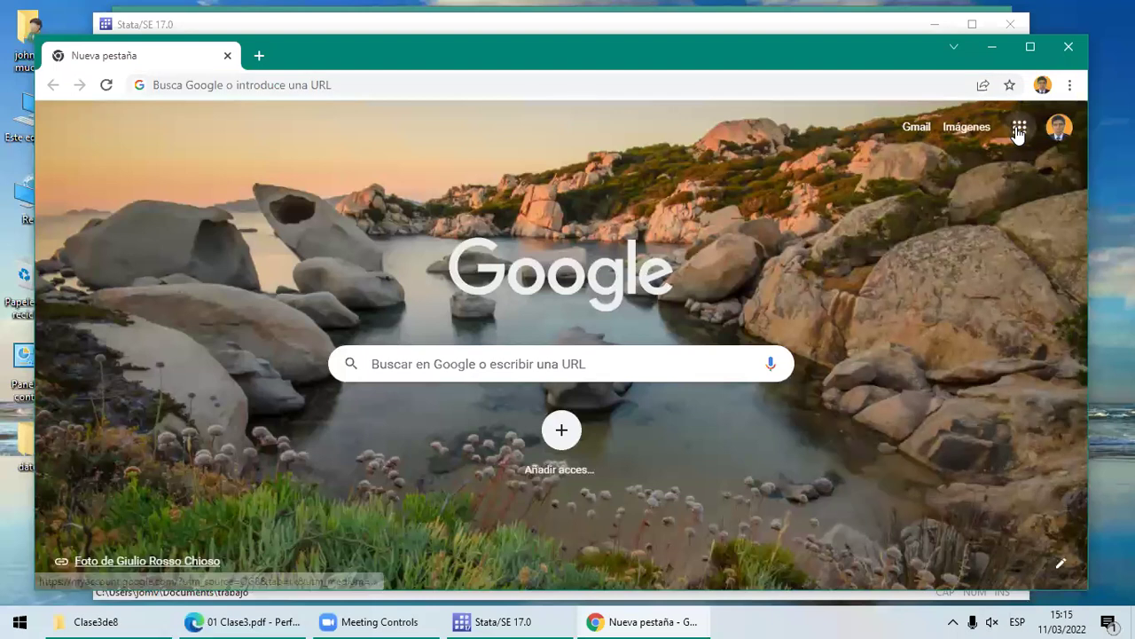
scroll(1079, 364, down, 4)
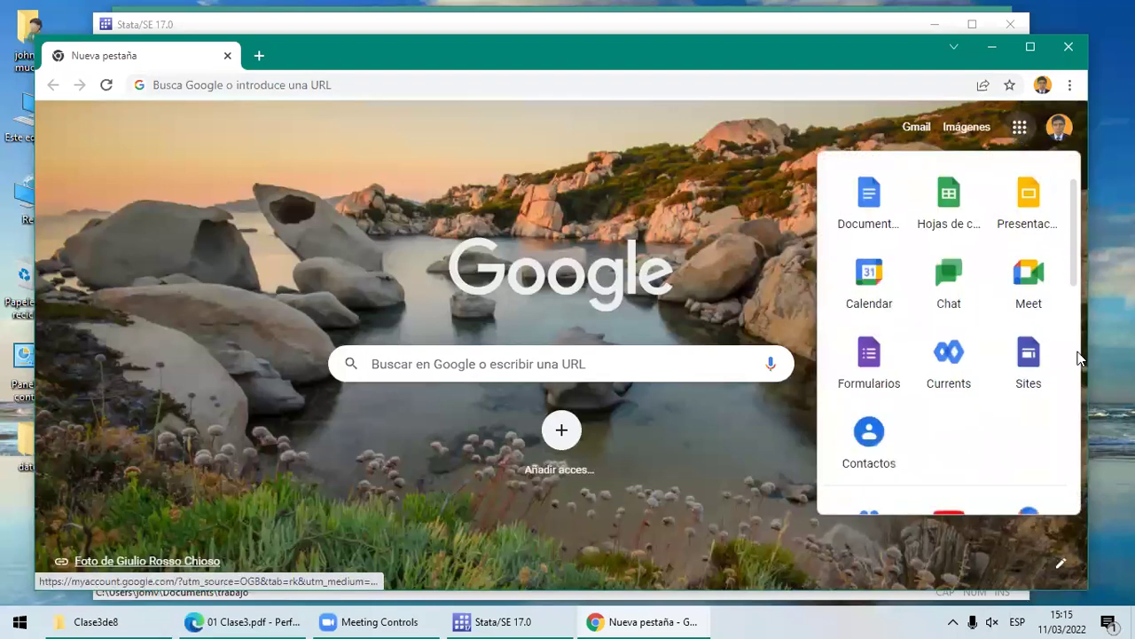
scroll(938, 426, down, 4)
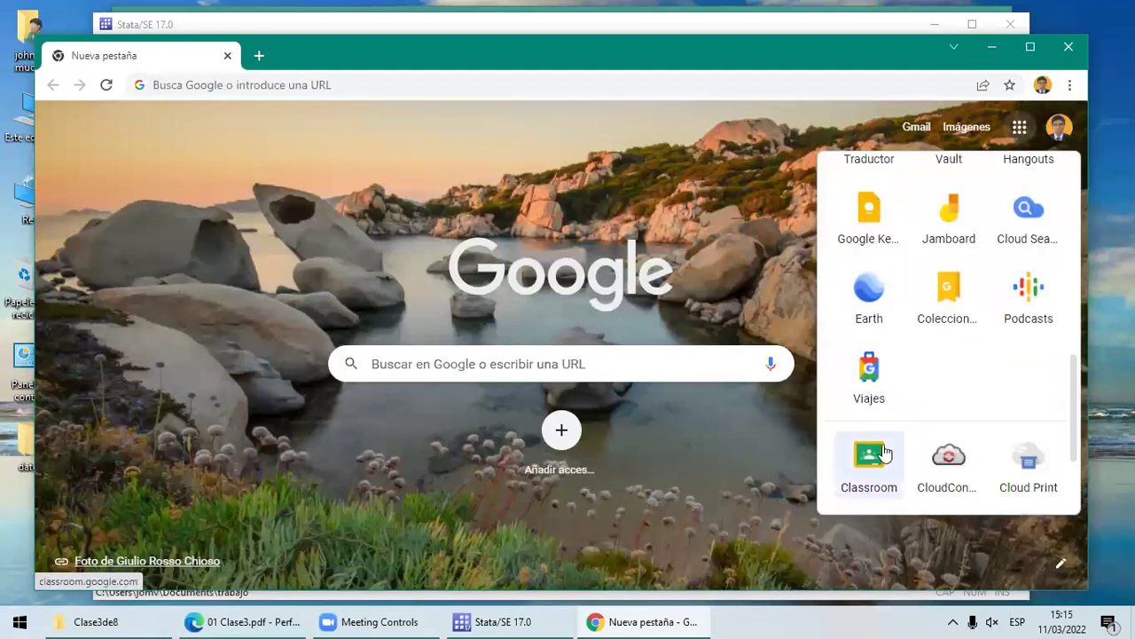
click(884, 454)
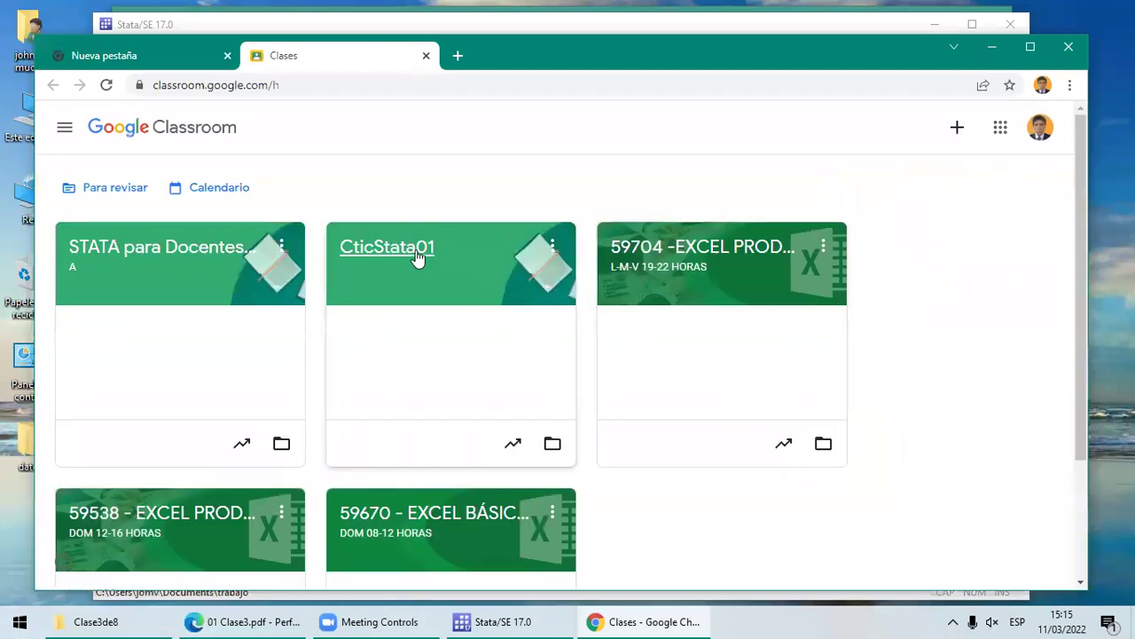
click(401, 252)
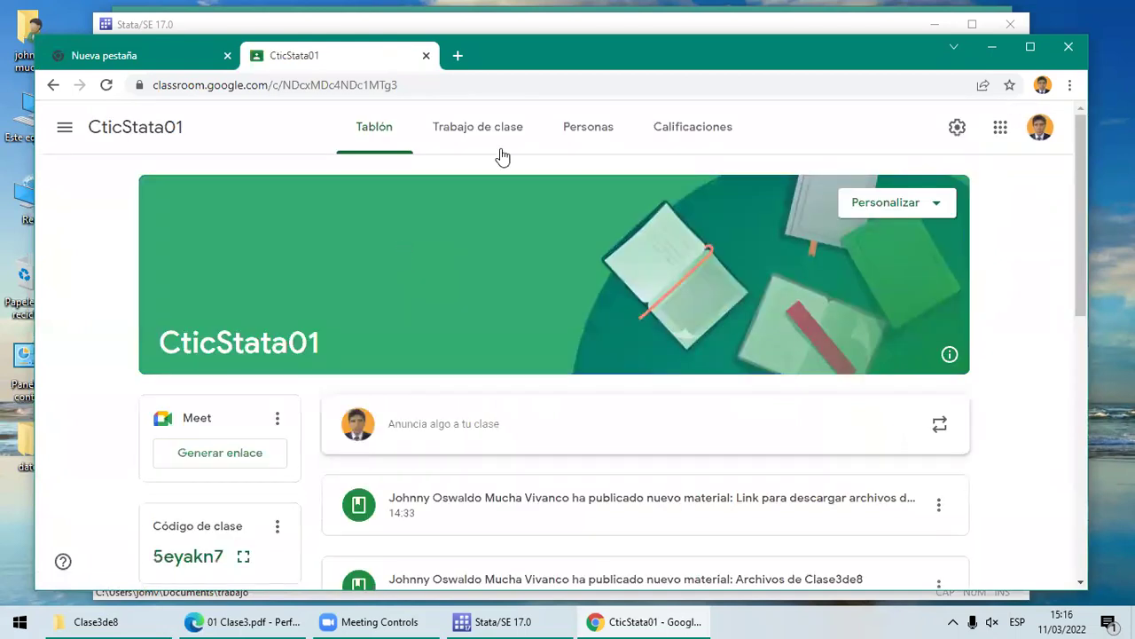
Step: Open the Datos Drive folder from the data download link under Archivos de Datos in the class work
click(489, 133)
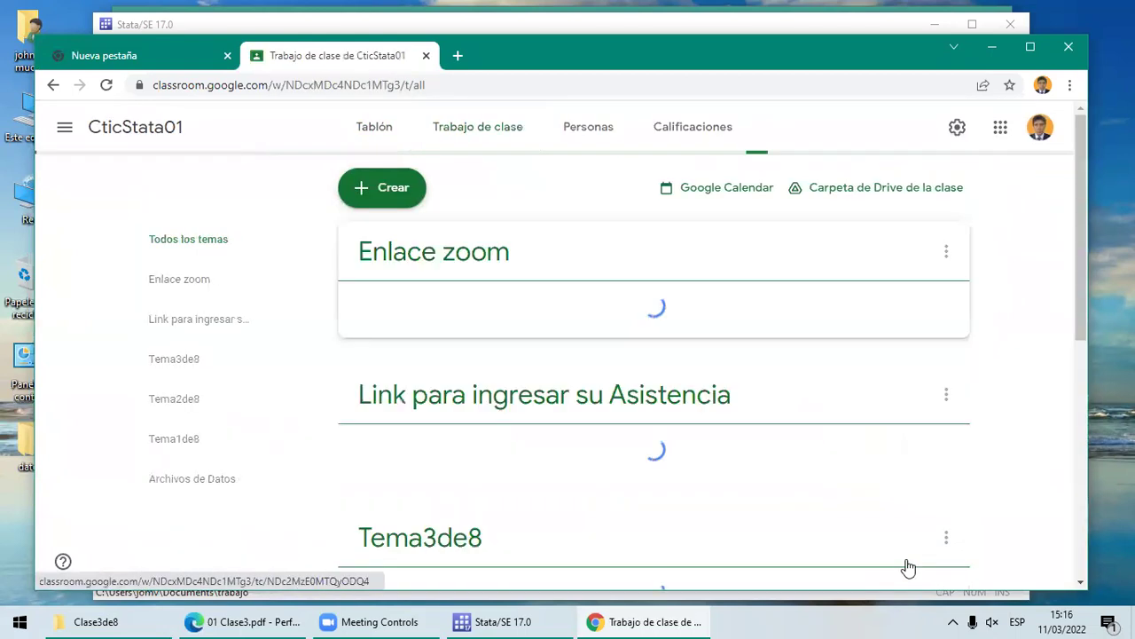
scroll(652, 512, down, 8)
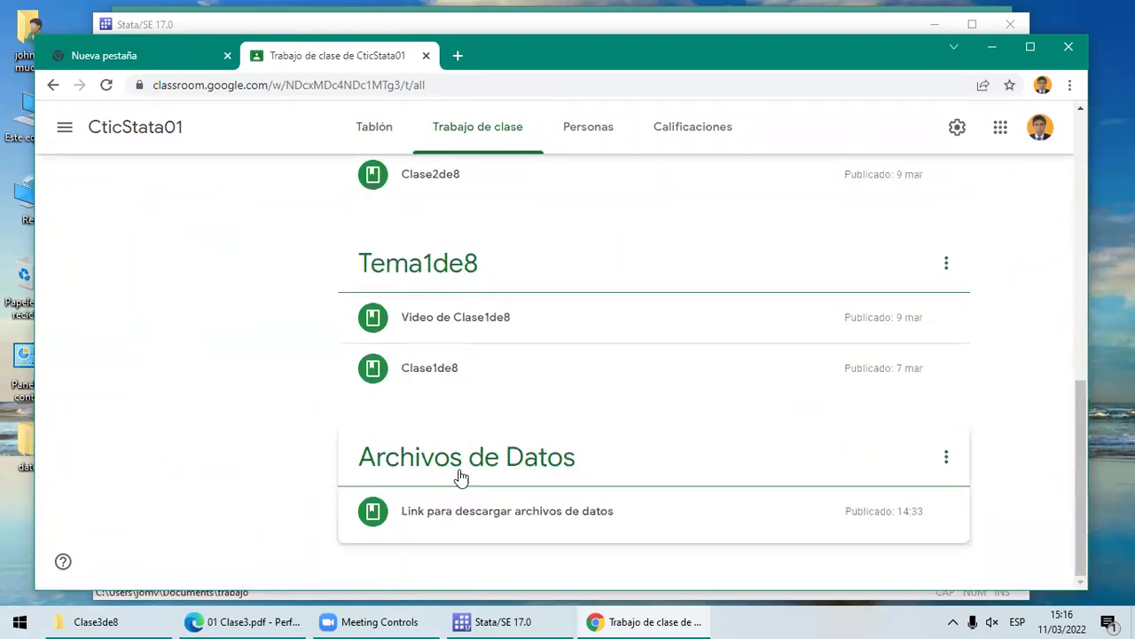
click(571, 513)
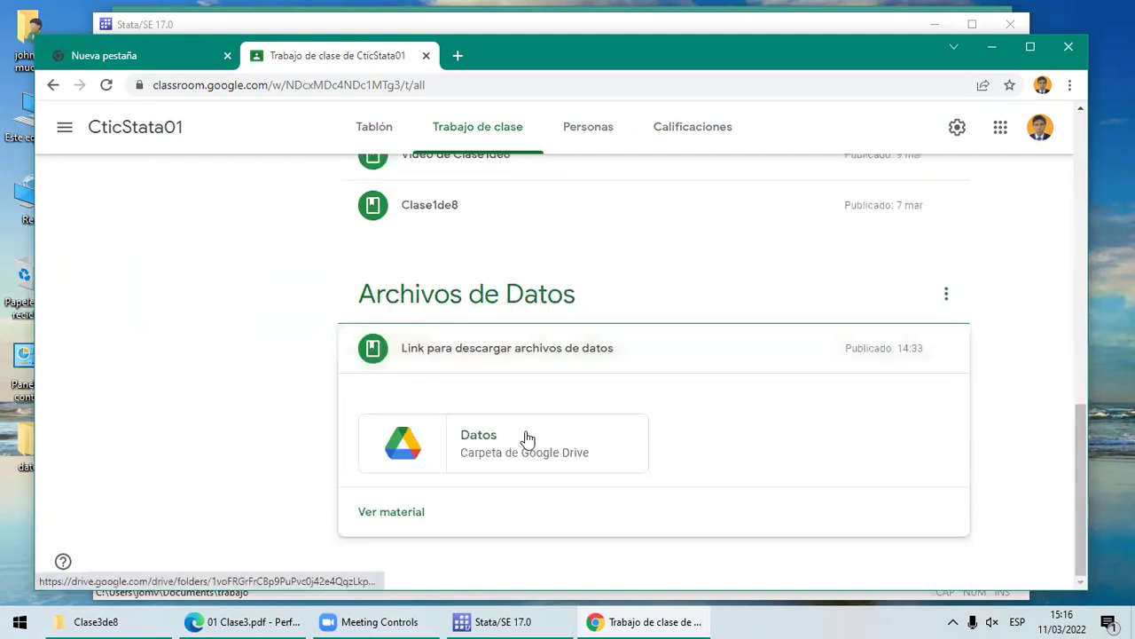
click(527, 438)
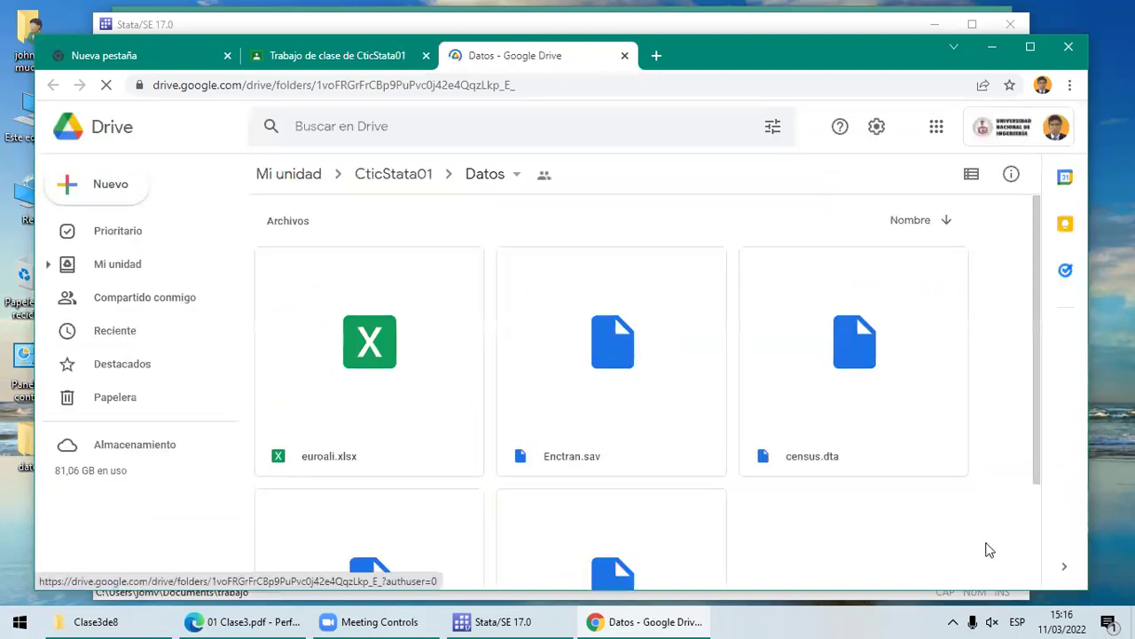
scroll(1015, 565, down, 2)
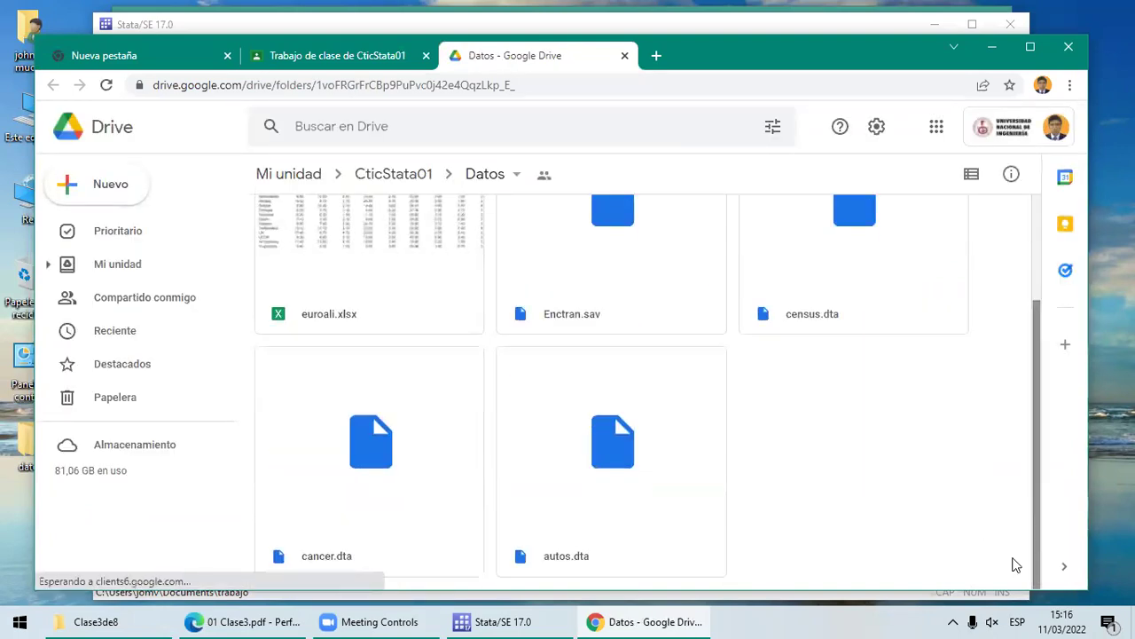
Step: Download autos.dta from the Datos folder and save it in Documentos under the name autos
right_click(697, 452)
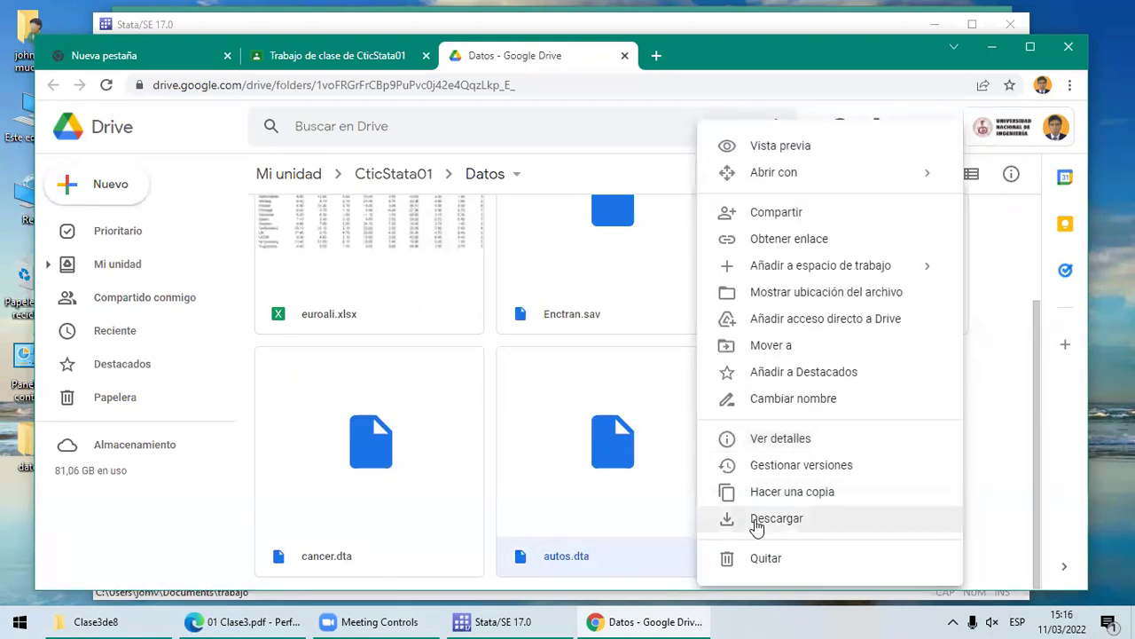
click(757, 521)
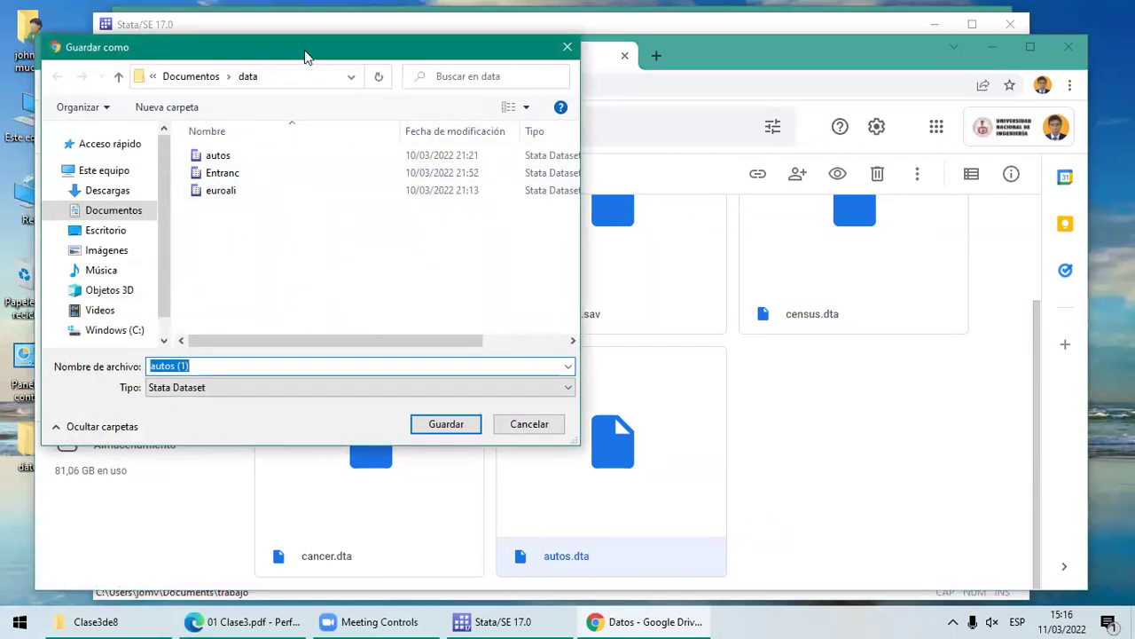
drag(305, 50, 476, 105)
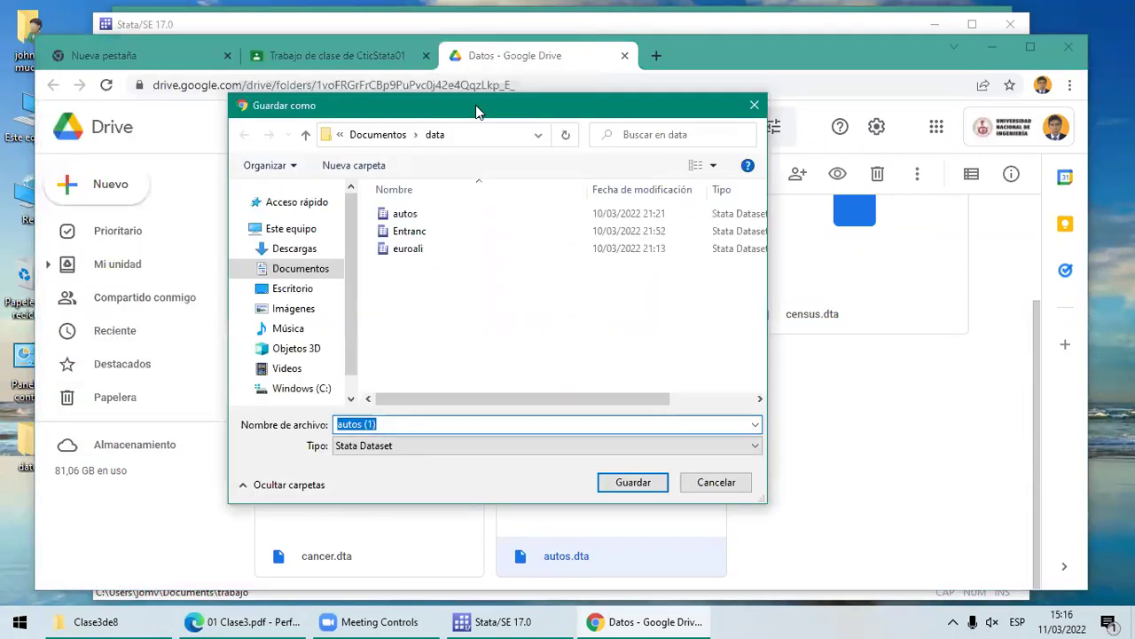
click(393, 138)
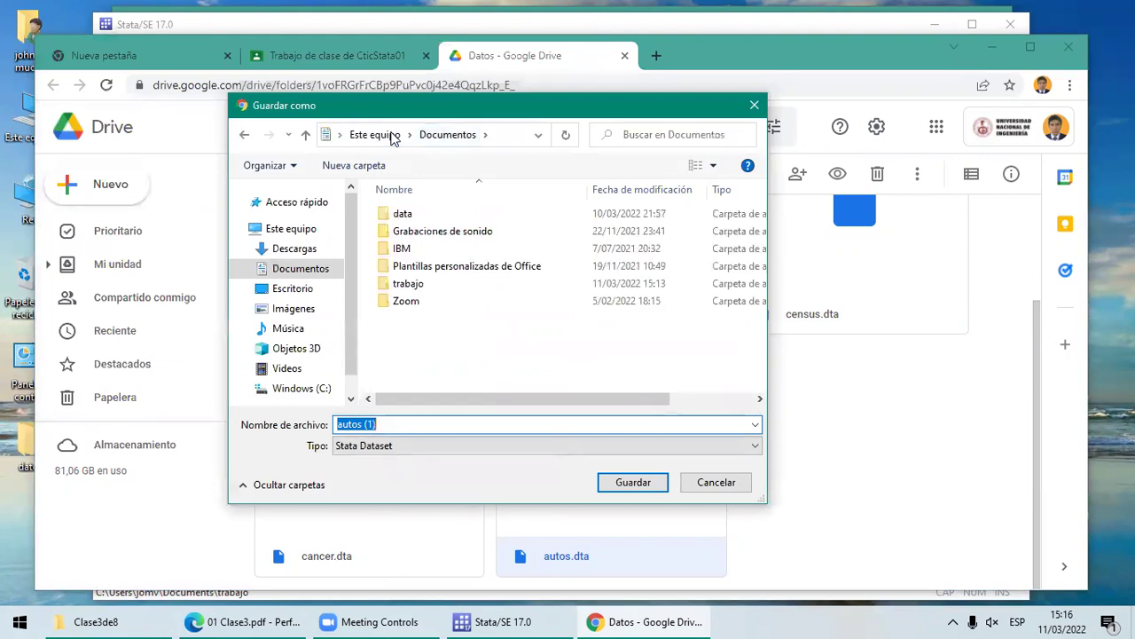
click(413, 283)
click(434, 428)
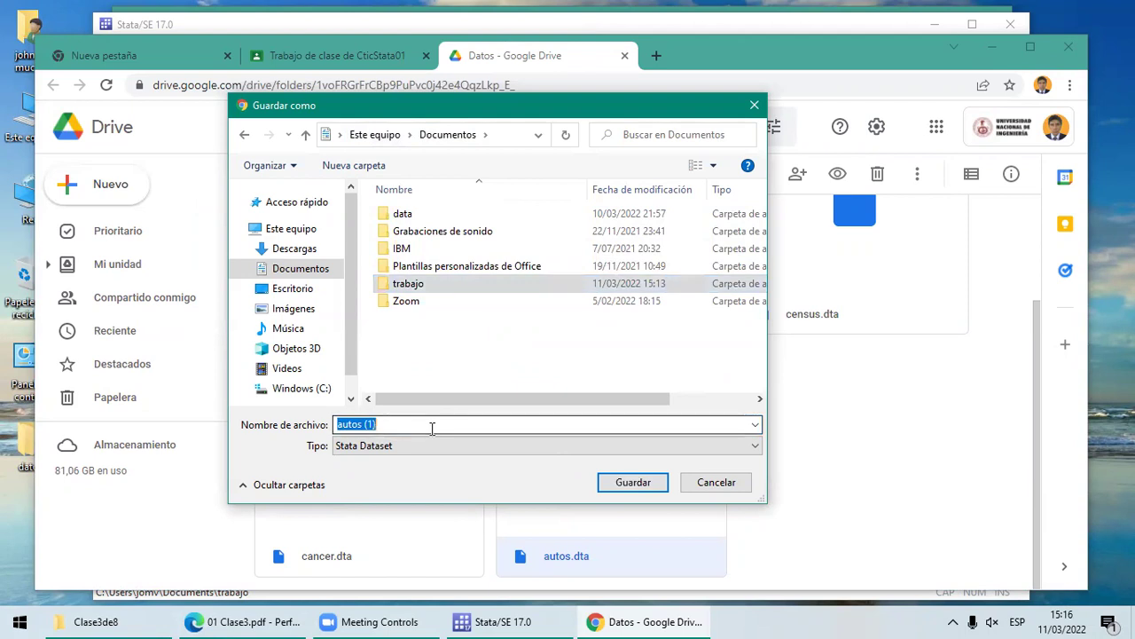
click(432, 427)
key(BackSpace)
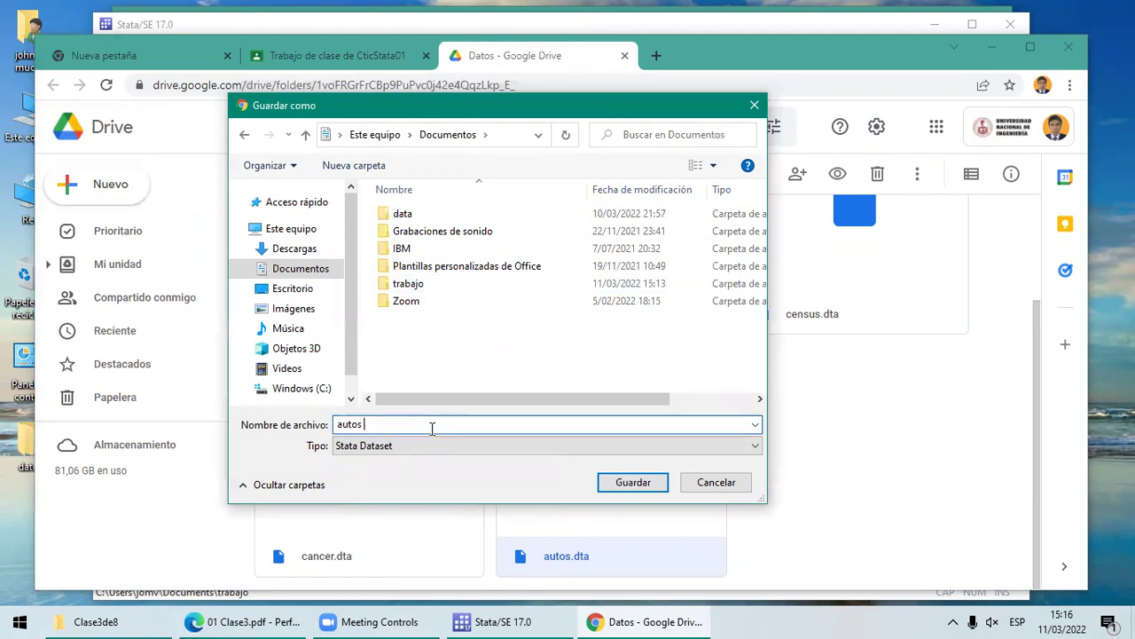
key(Tab)
click(633, 482)
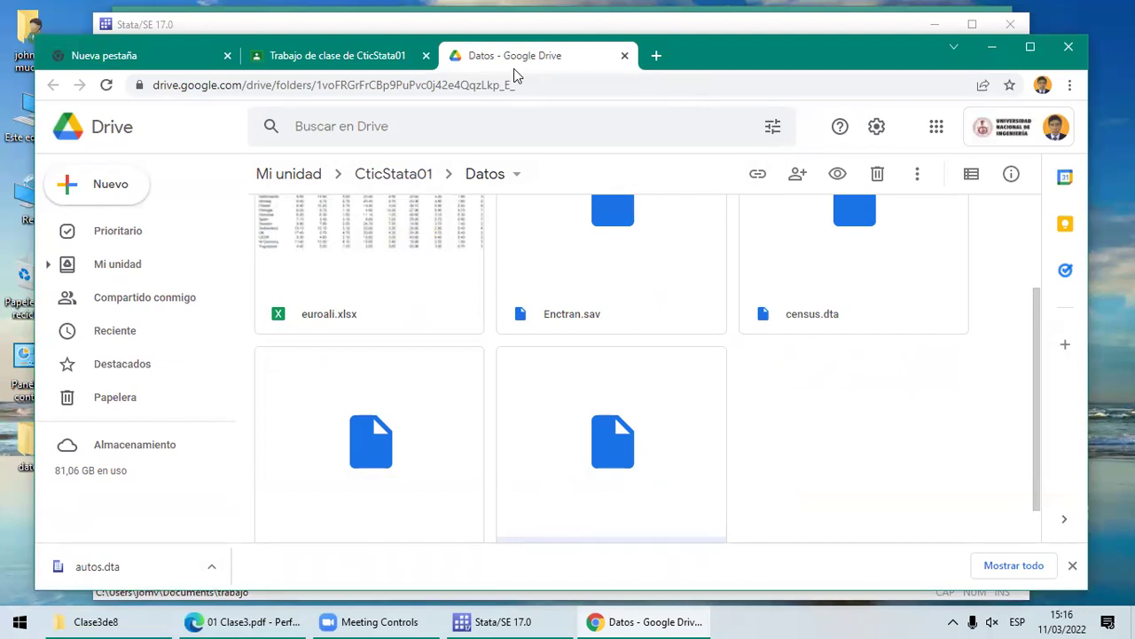
Step: Open the browser's download settings within the advanced configuration
click(1071, 85)
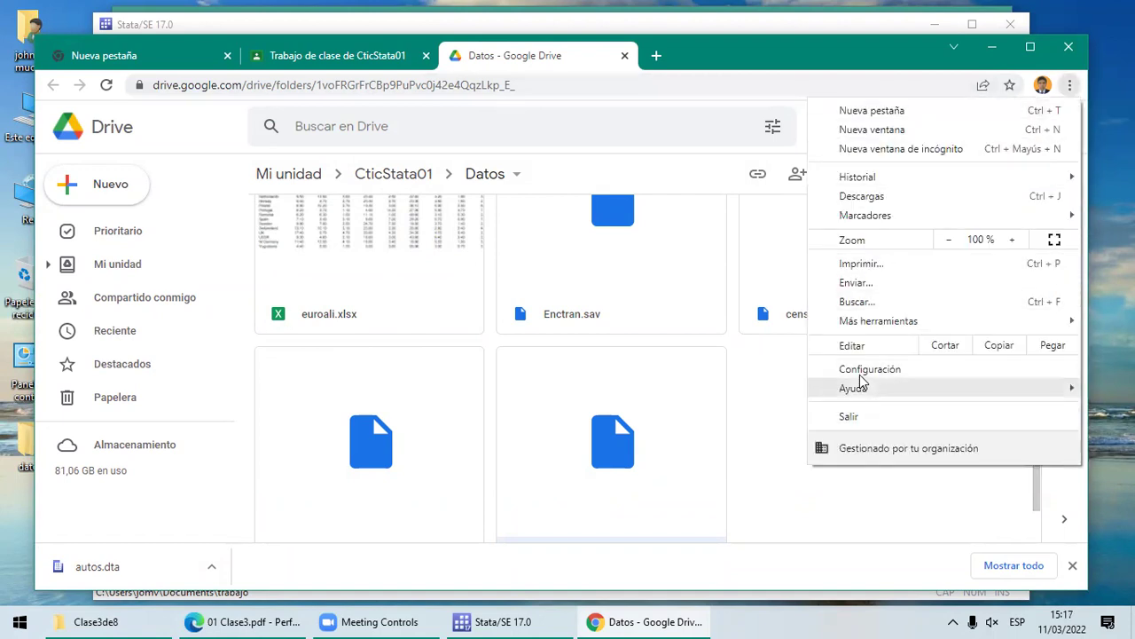
click(778, 508)
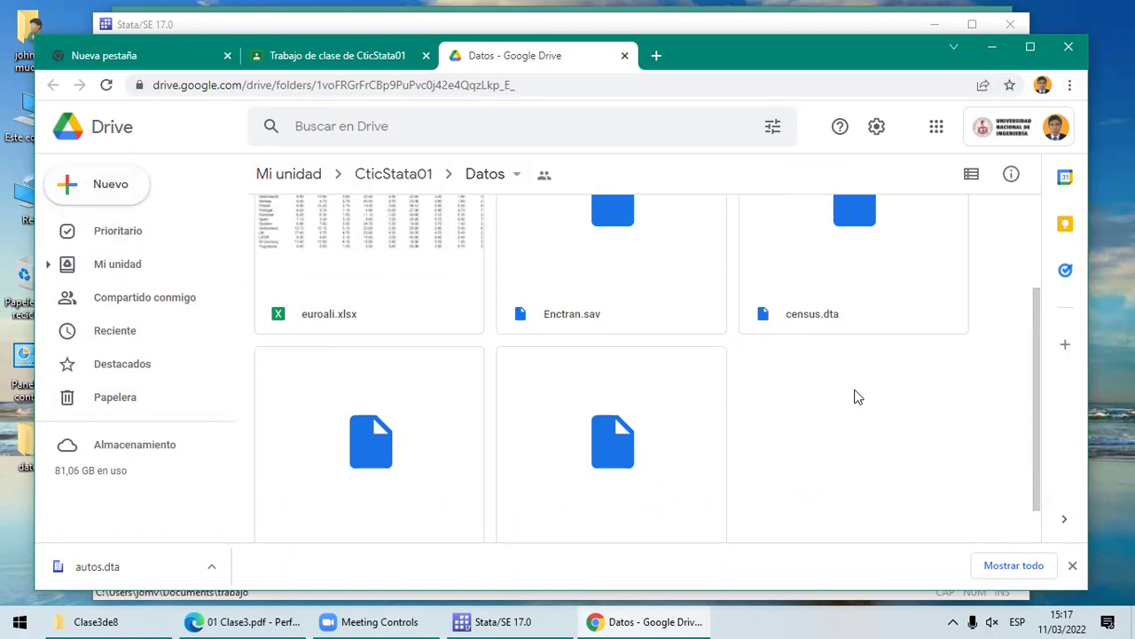
click(1070, 86)
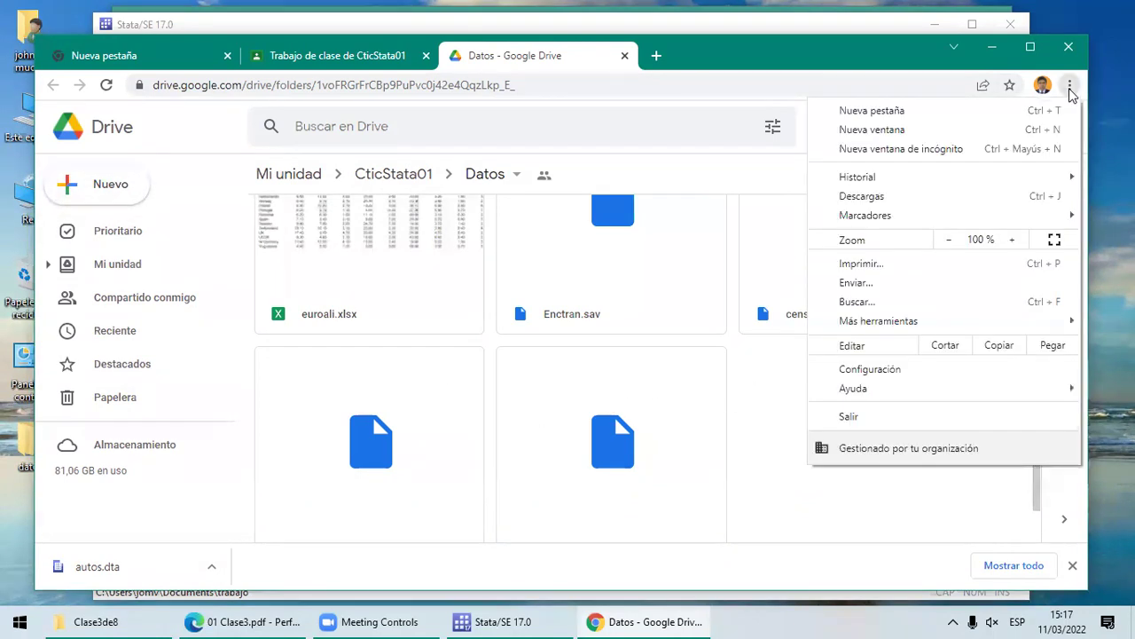
click(870, 371)
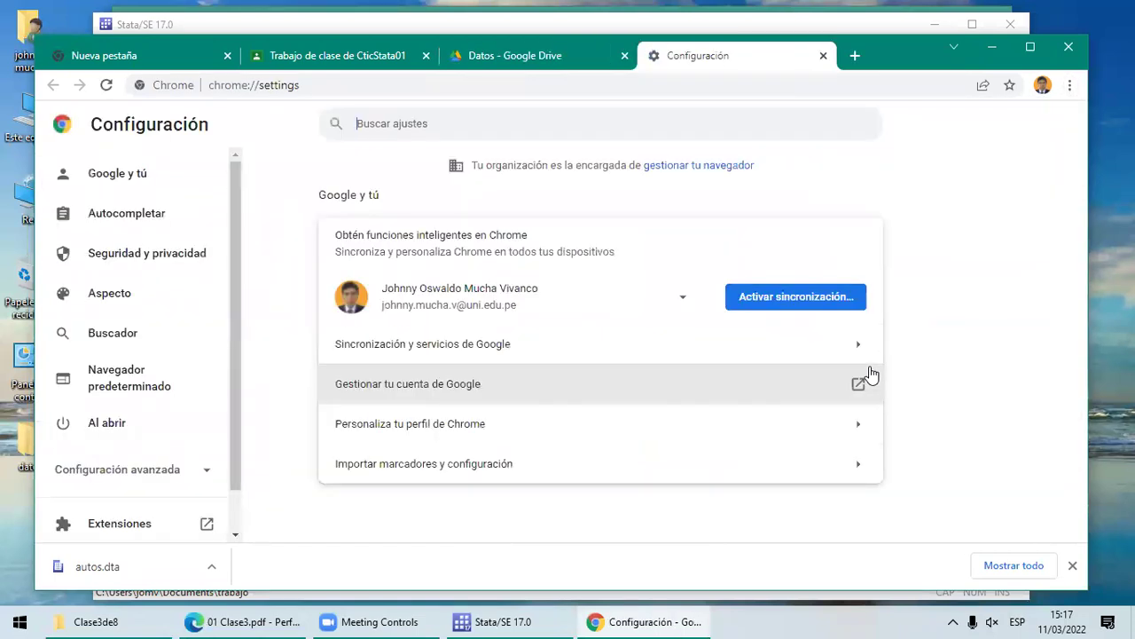
click(213, 476)
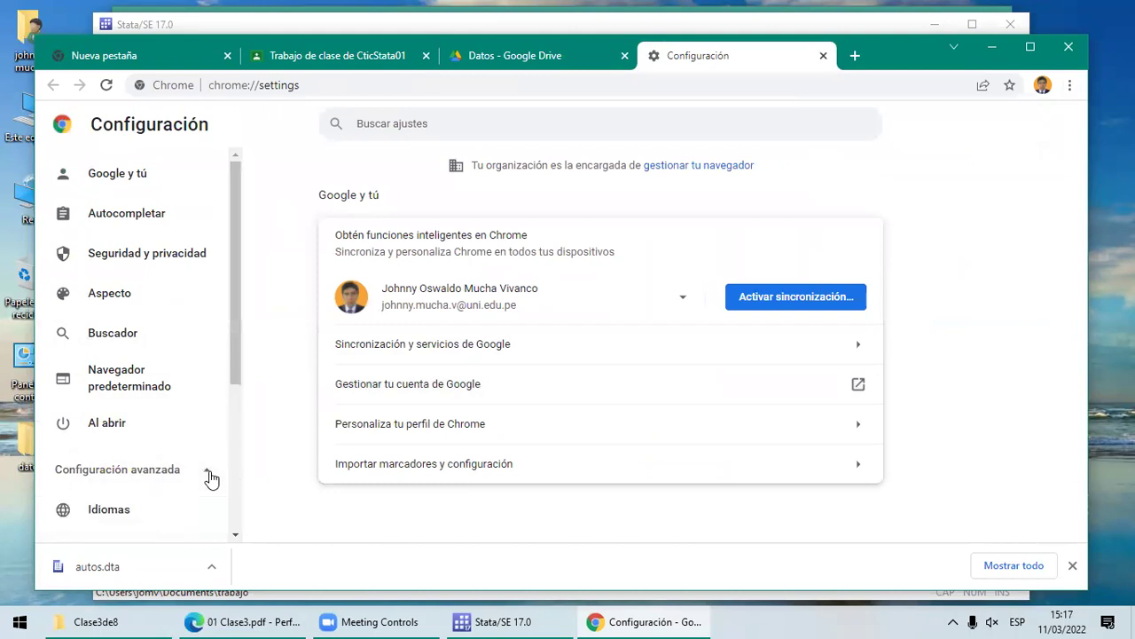
click(235, 536)
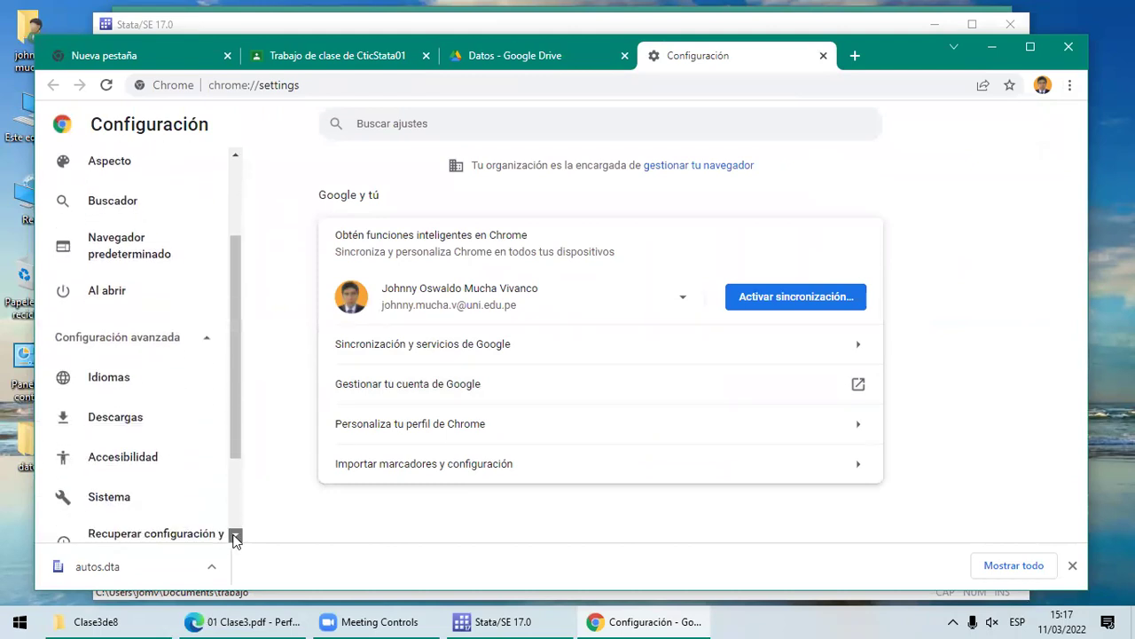
click(235, 537)
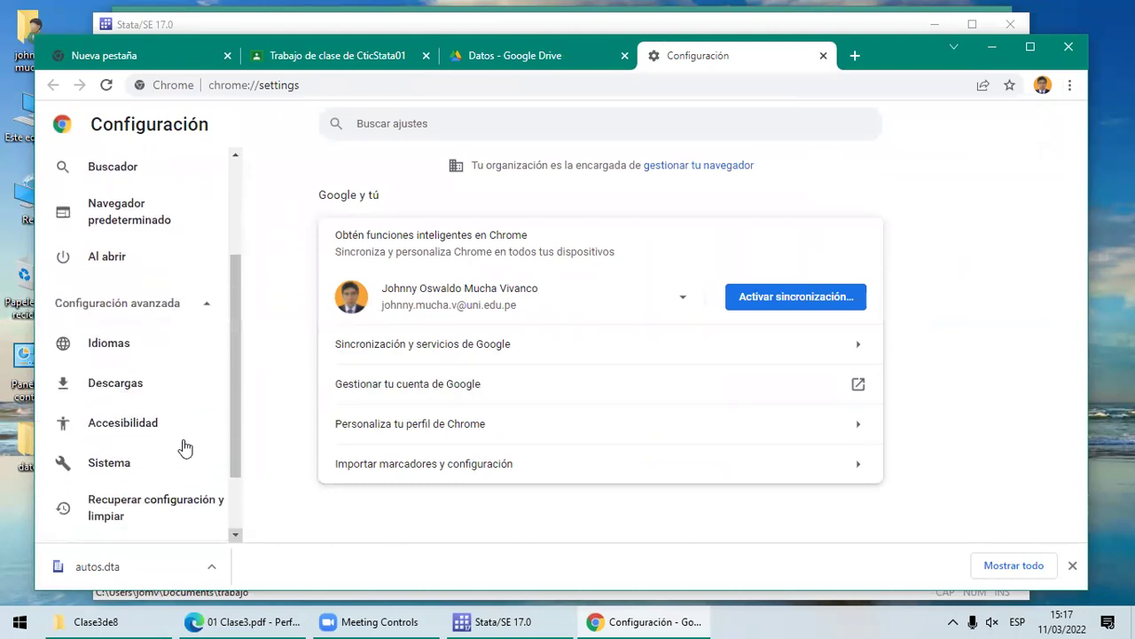
click(115, 383)
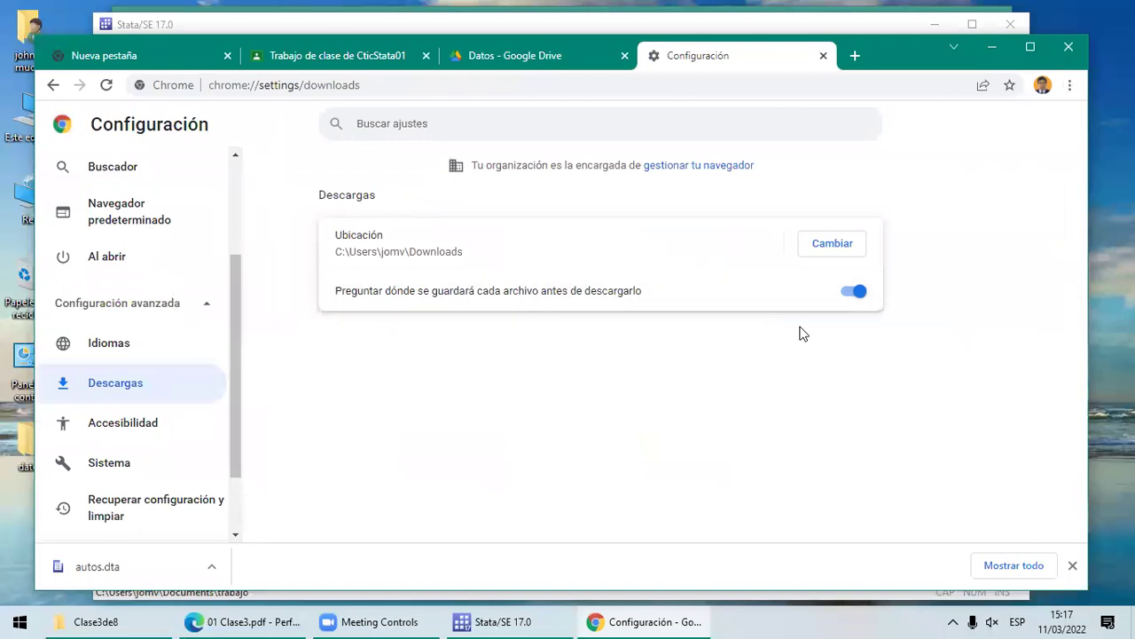
Step: Switch the option to ask where each file is saved before downloading off and back on, and close the settings
click(853, 293)
click(854, 292)
key(ctrl+w)
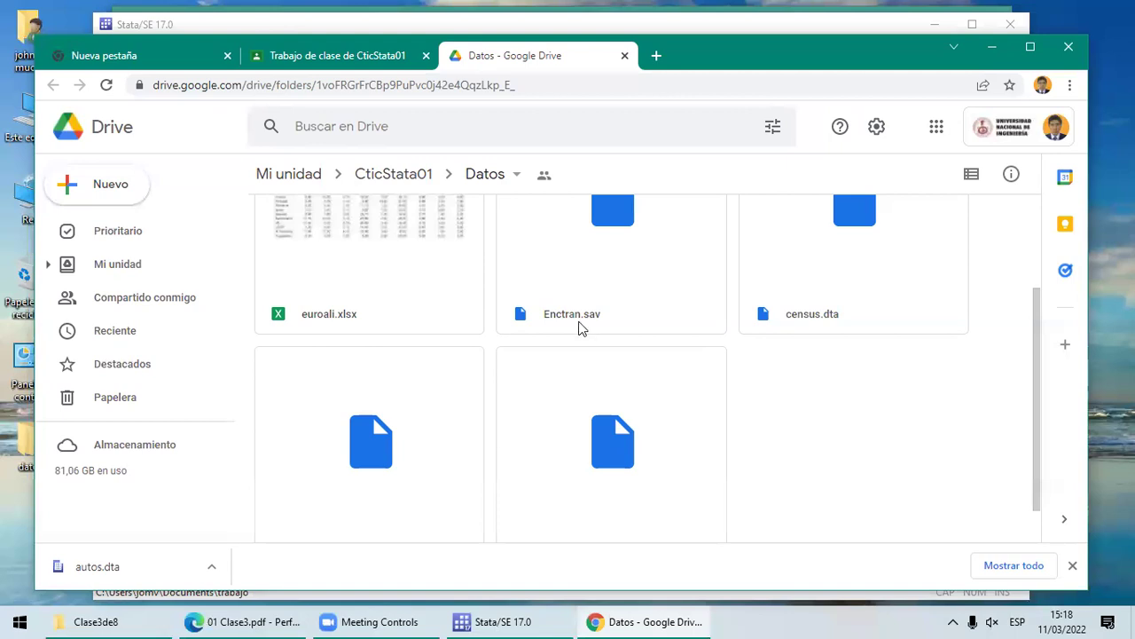
Step: Download Enctran.sav from the Datos folder and save it in the trabajo folder under Documentos
right_click(594, 278)
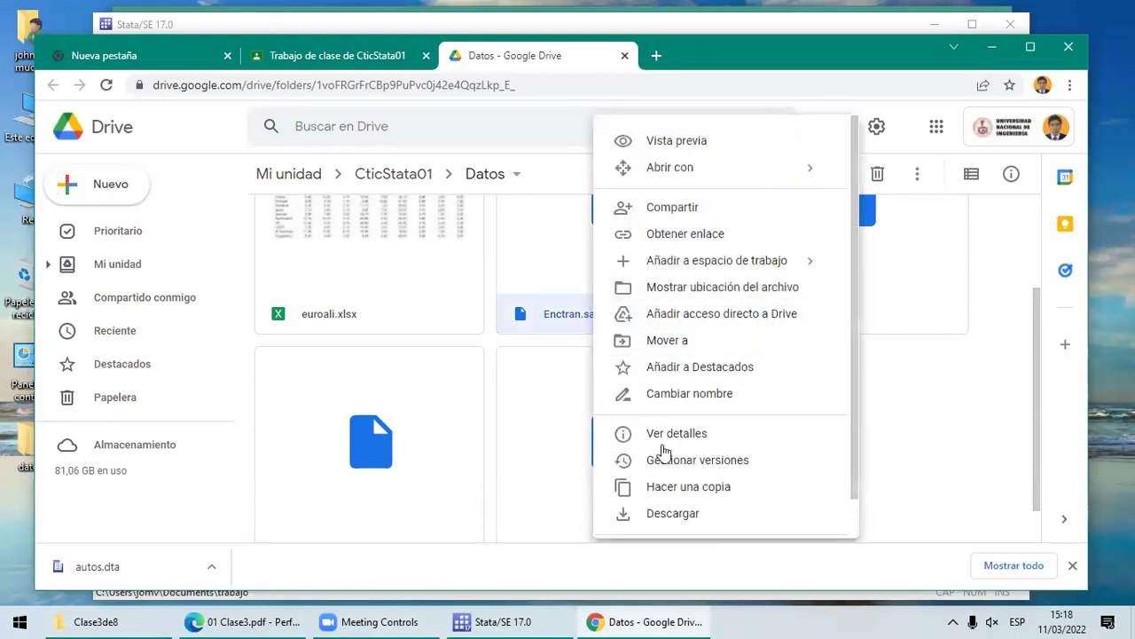
click(694, 519)
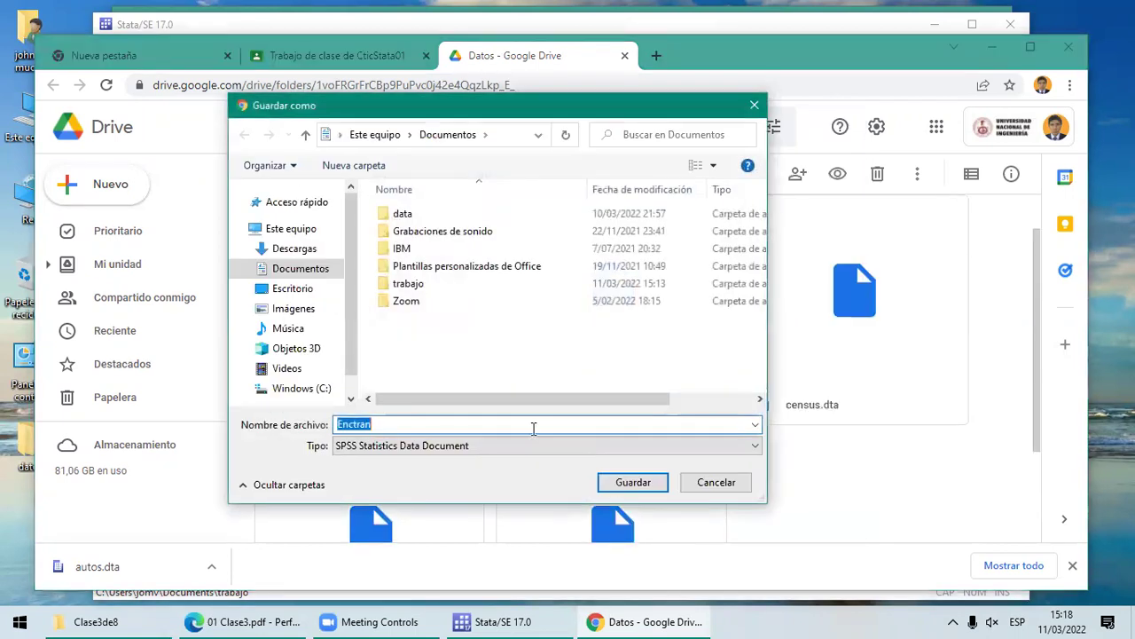
click(401, 286)
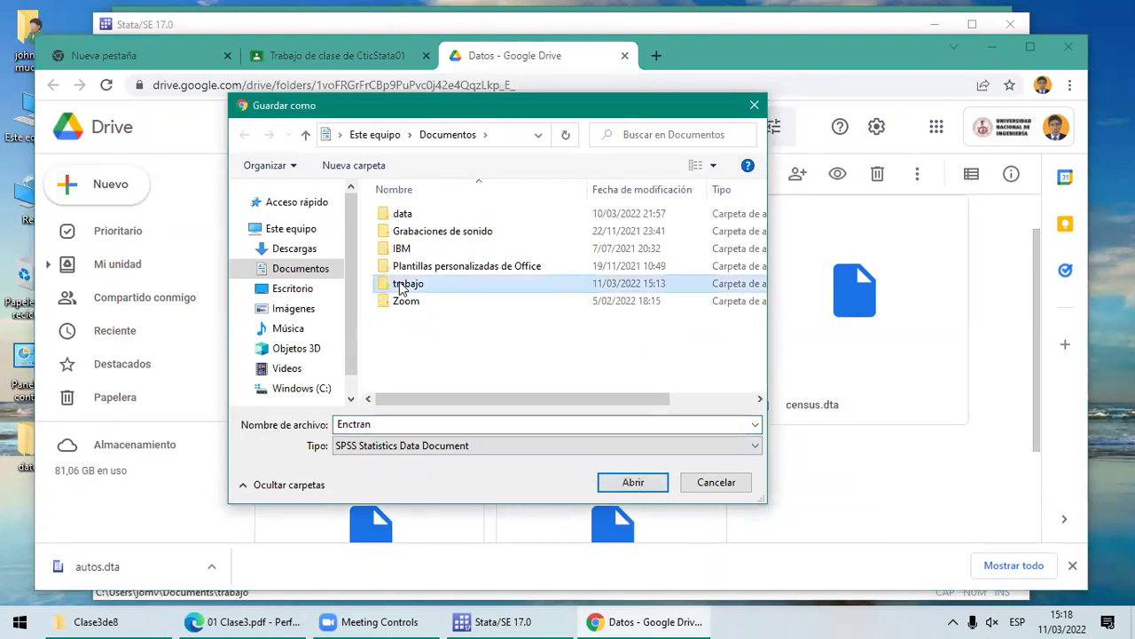
click(401, 286)
click(486, 330)
double_click(426, 283)
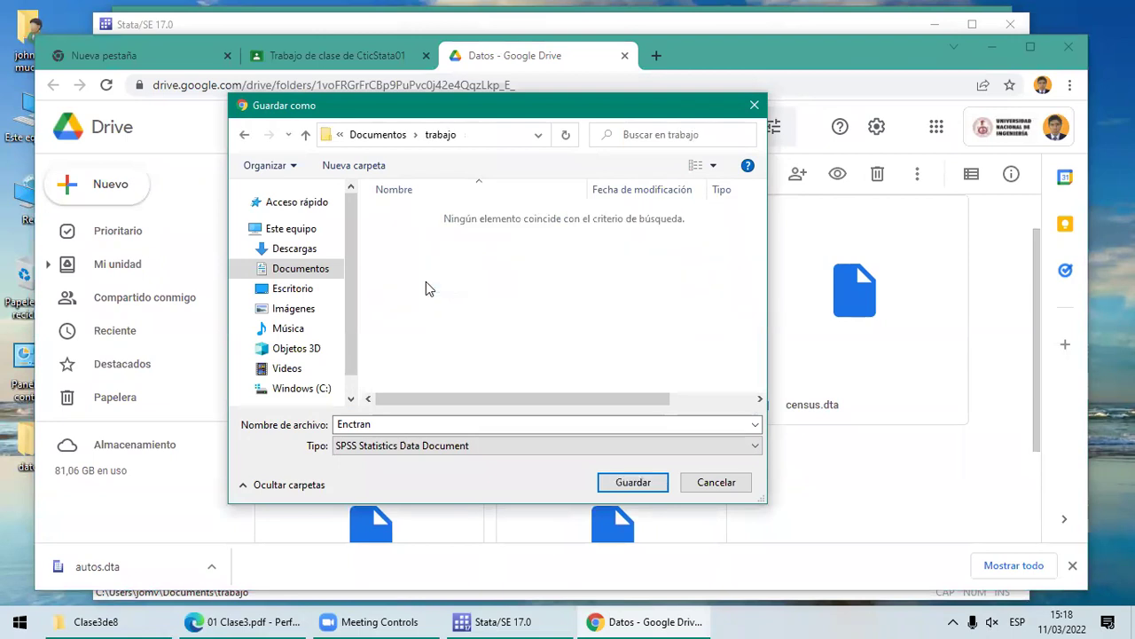
click(637, 482)
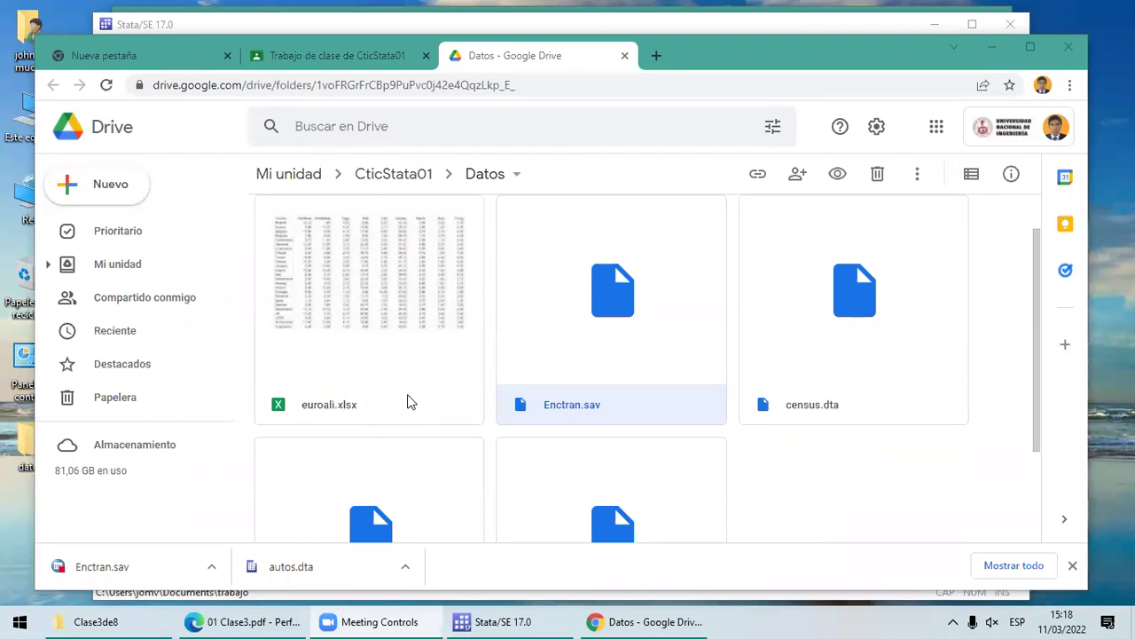
Step: Download euroali.xlsx from the Datos folder and save it as euroali in the trabajo folder
right_click(436, 387)
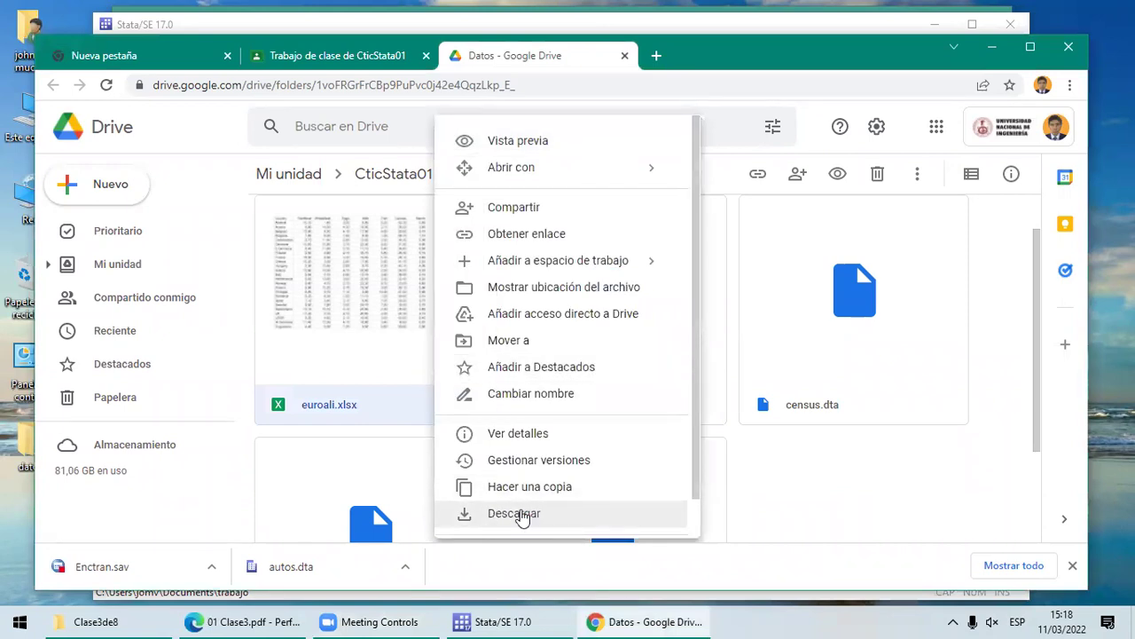
click(521, 514)
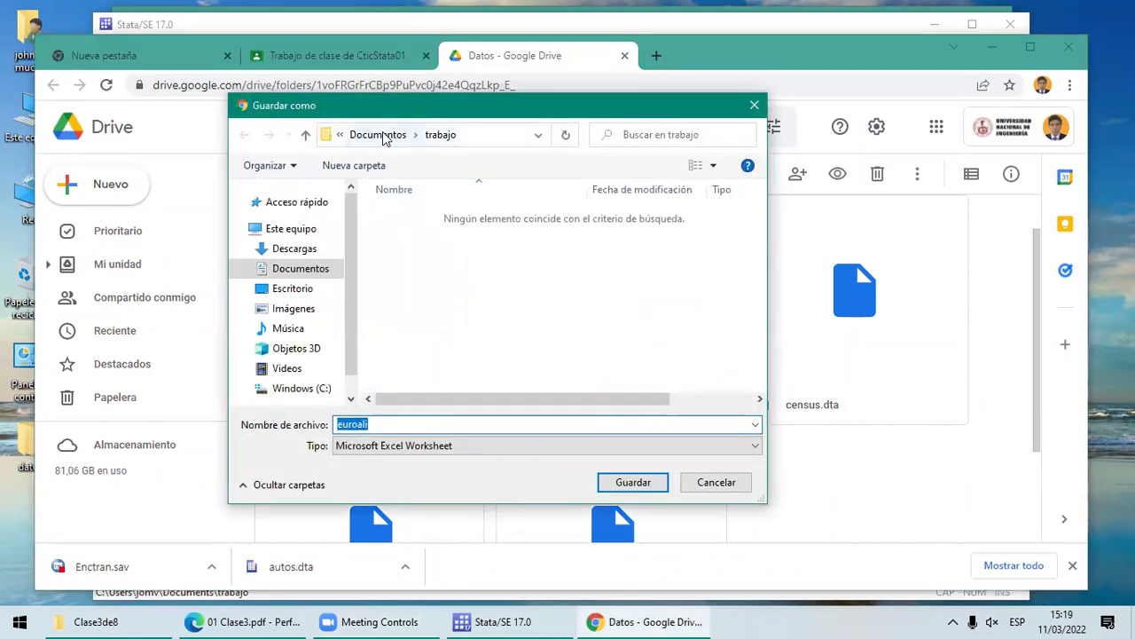
click(497, 136)
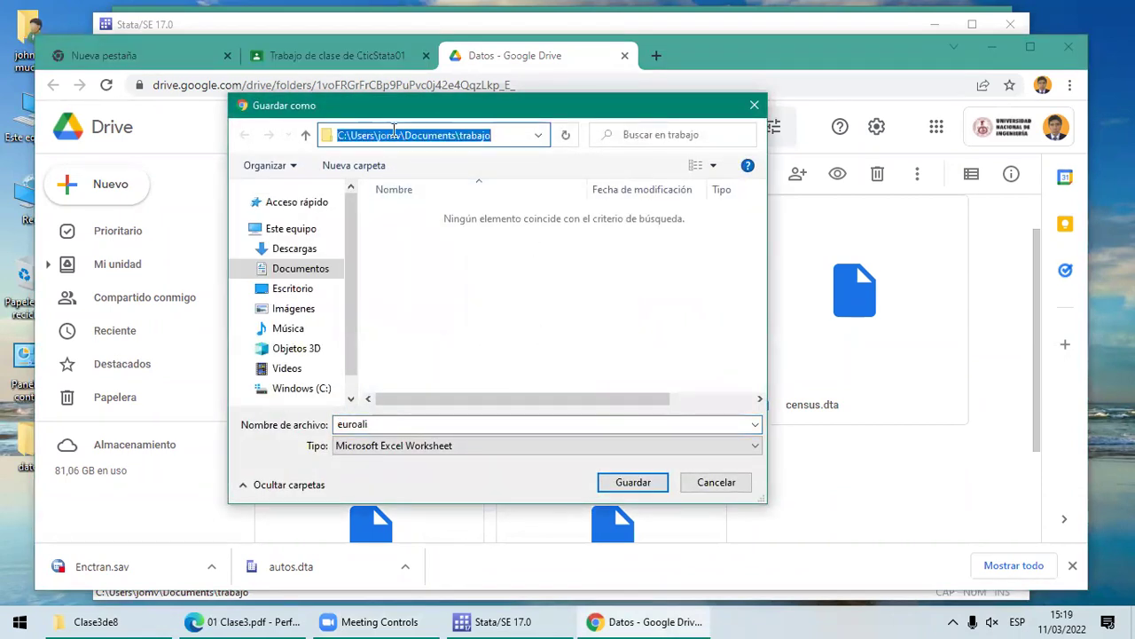
click(510, 333)
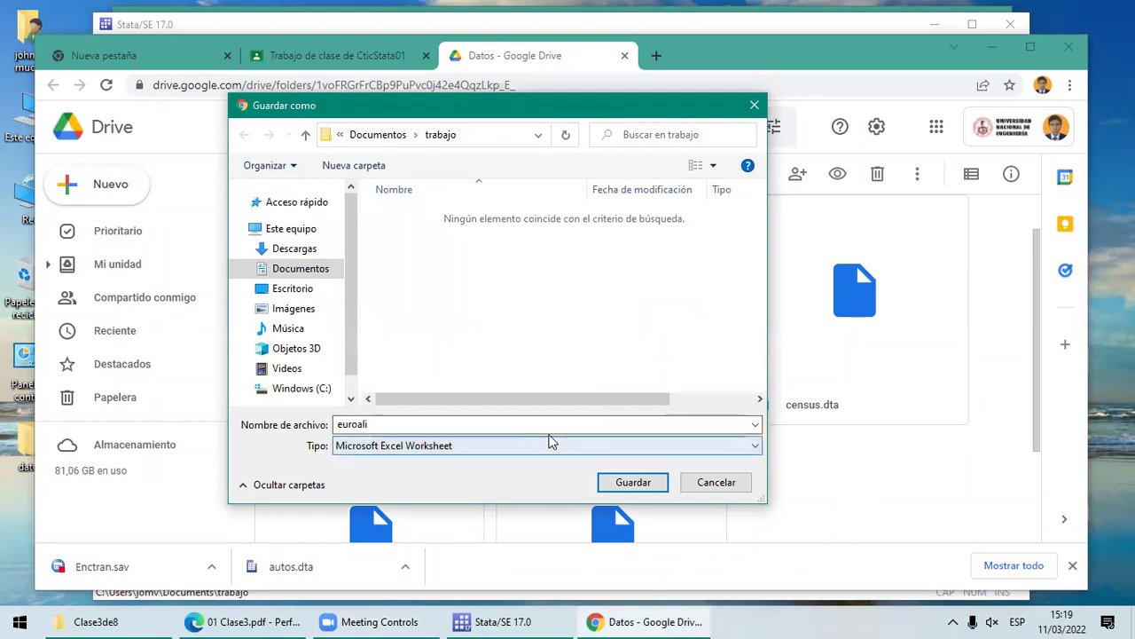
click(411, 429)
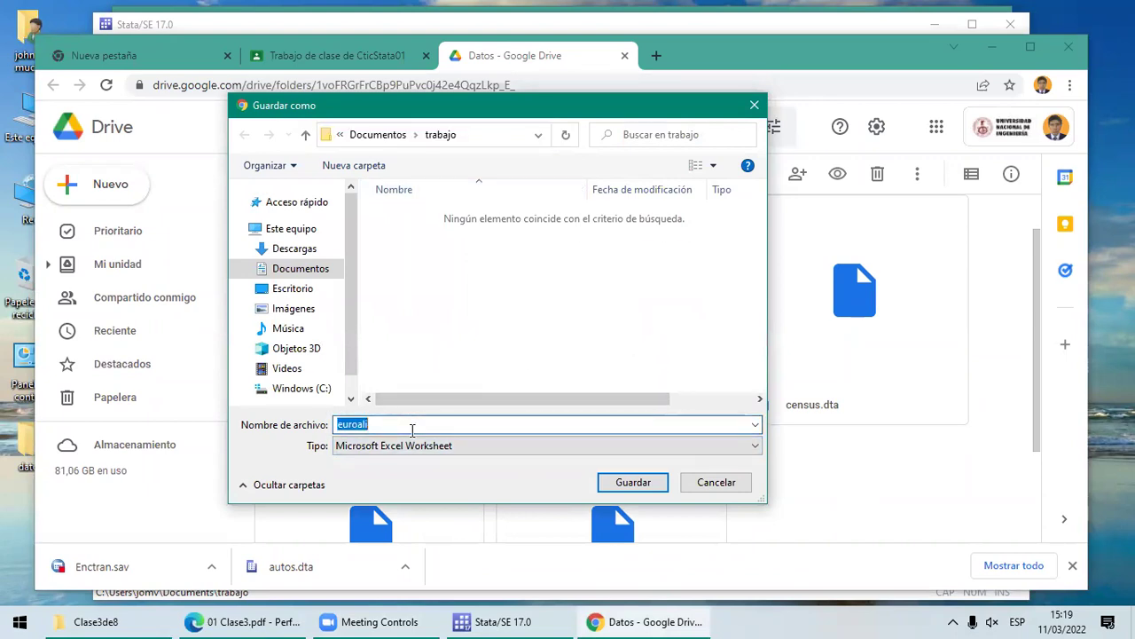
click(621, 485)
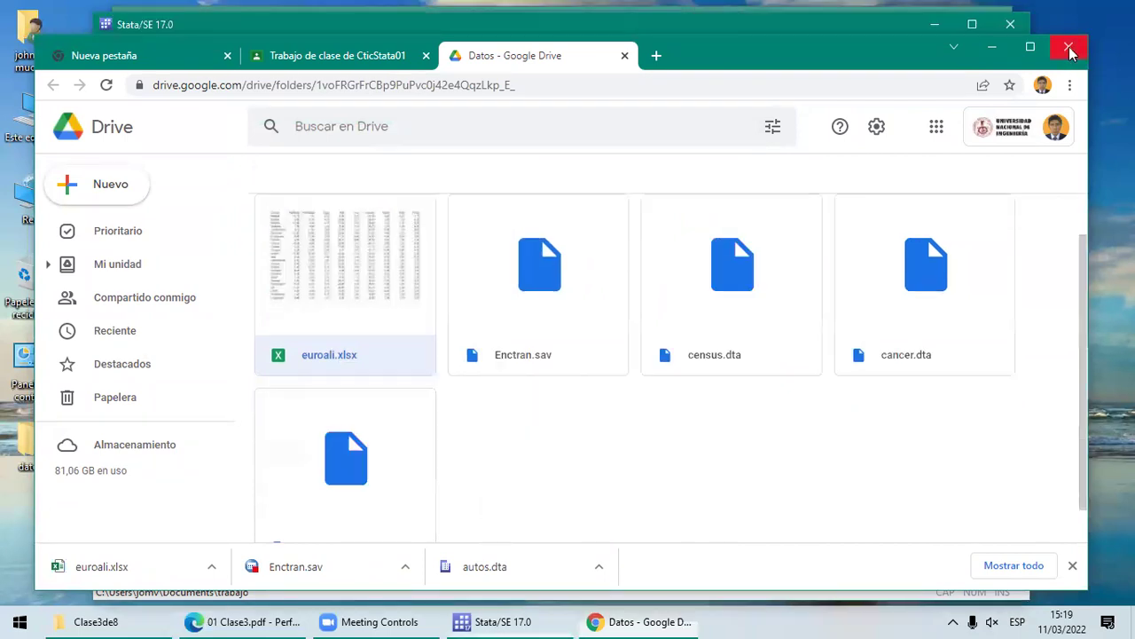
Step: Close the browser and list the working directory's files in Stata with the dir command
click(1069, 46)
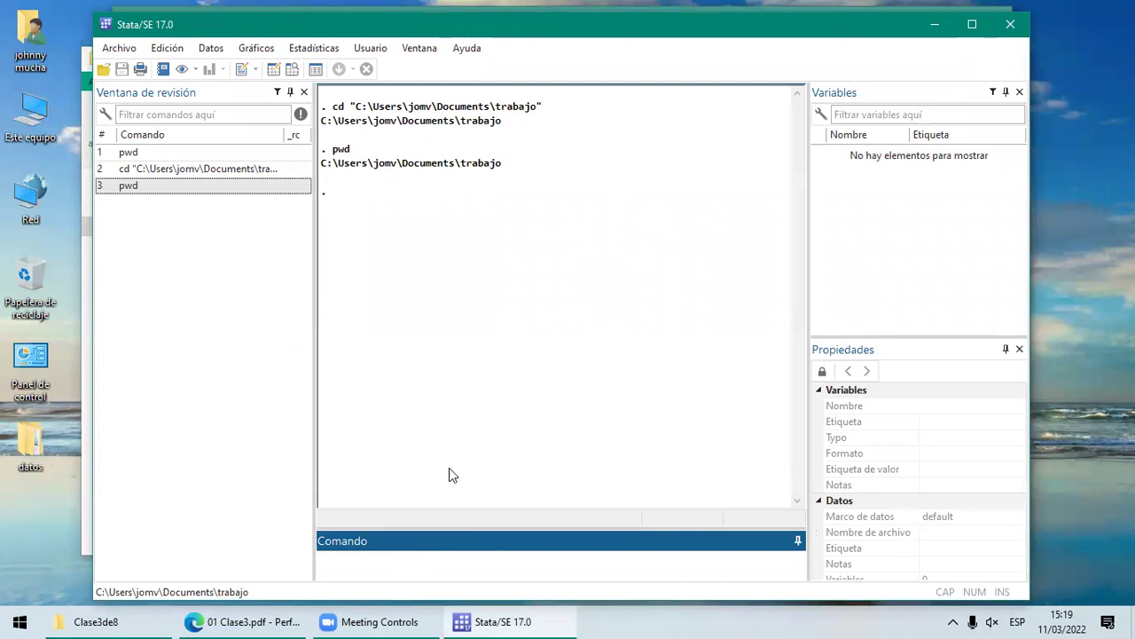
text(d)
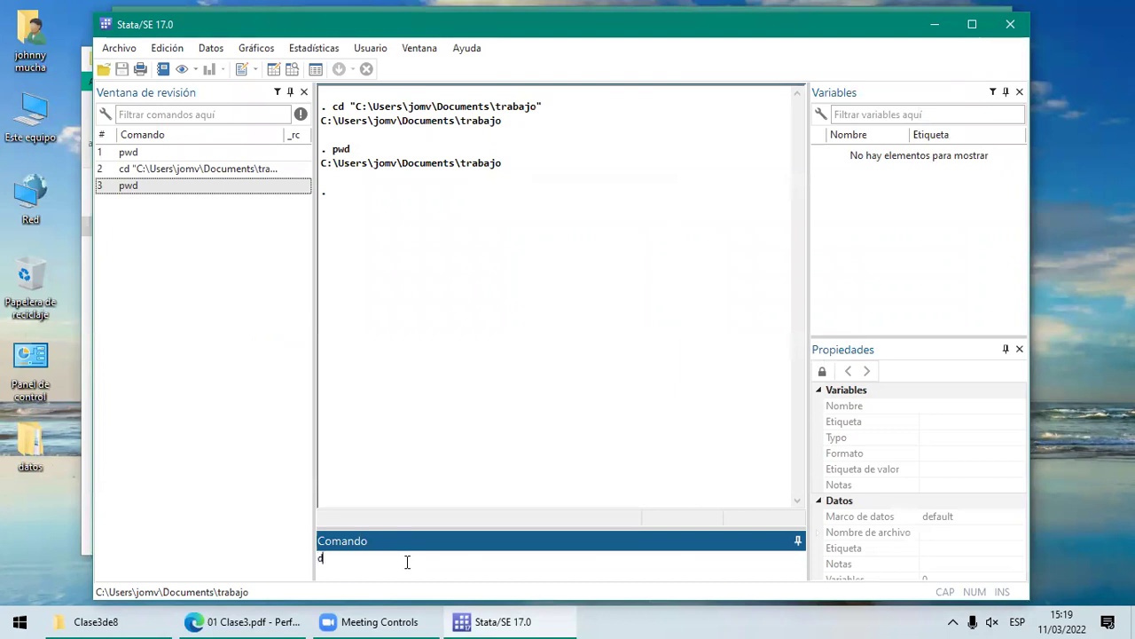
text(ir)
key(Return)
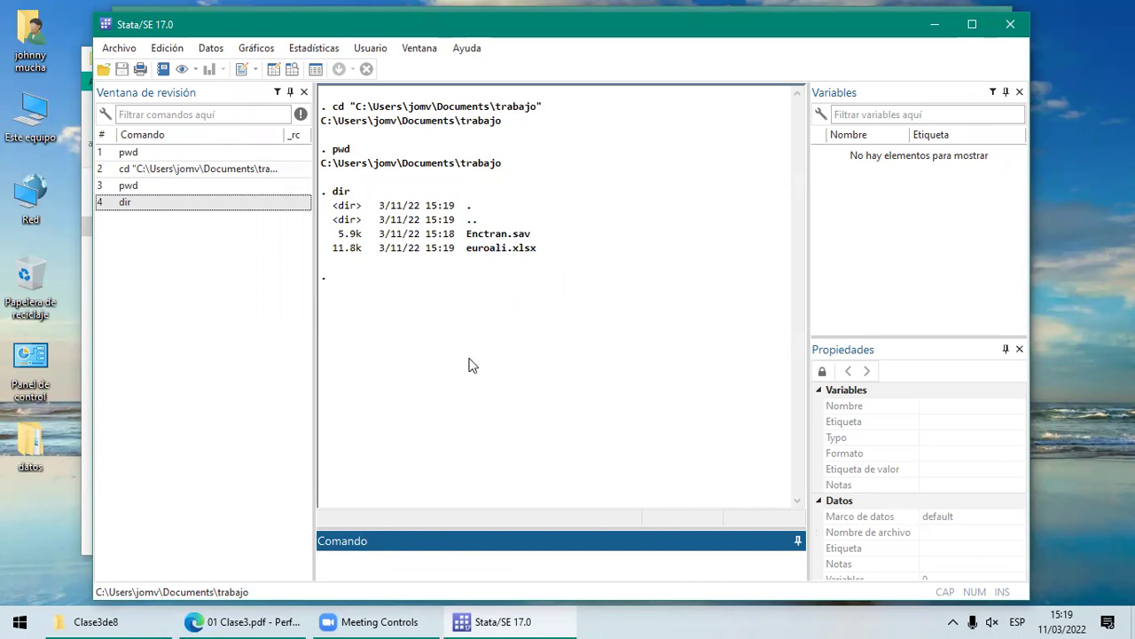
Step: Open Google Chrome and go to the classwork page of the CticStata01 class in Google Classroom
key(super)
text(c)
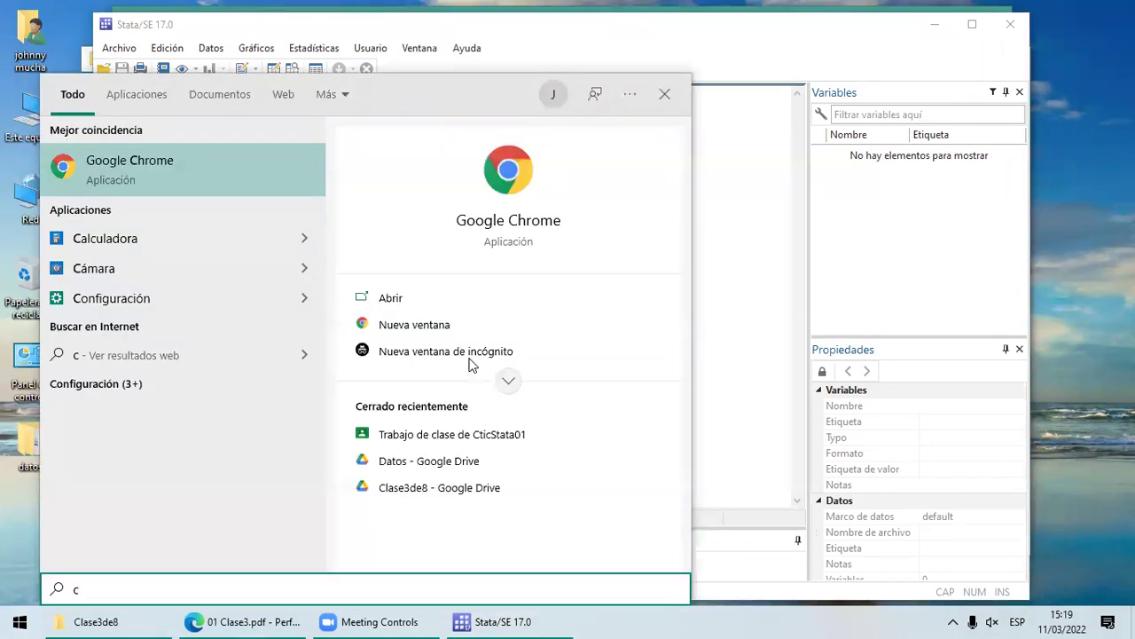
click(251, 154)
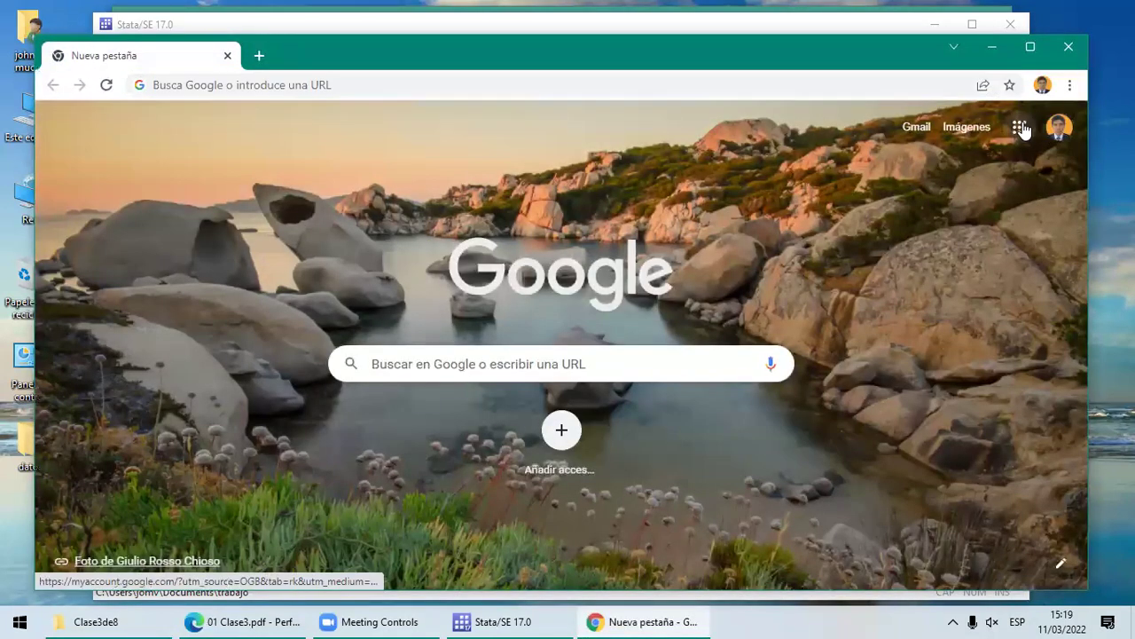
click(1020, 126)
scroll(1072, 348, down, 3)
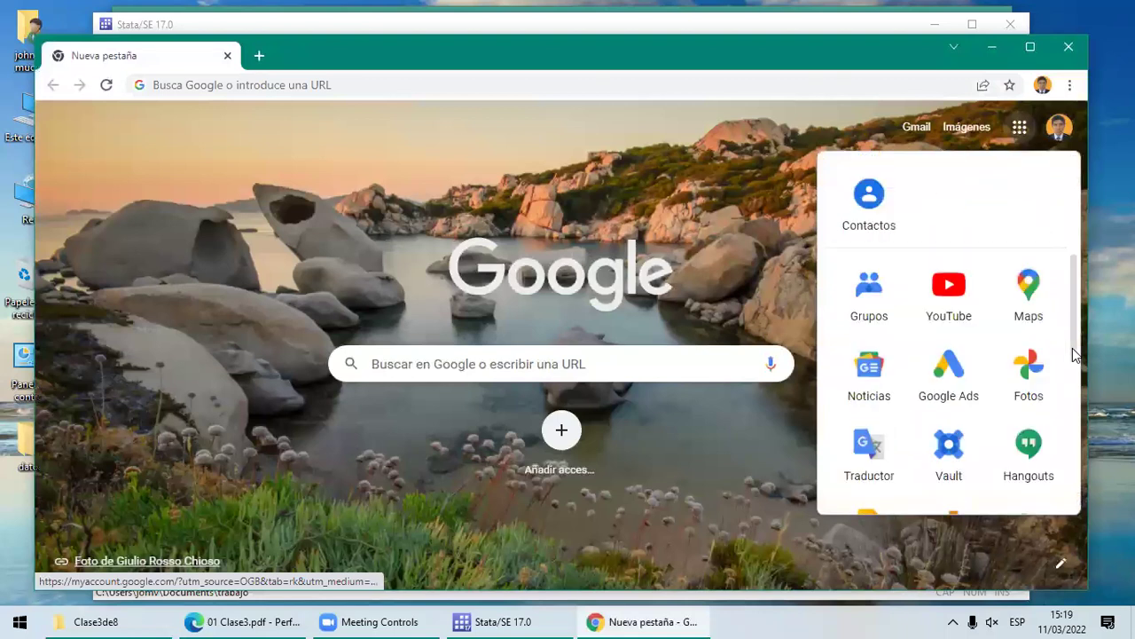
scroll(1064, 390, down, 3)
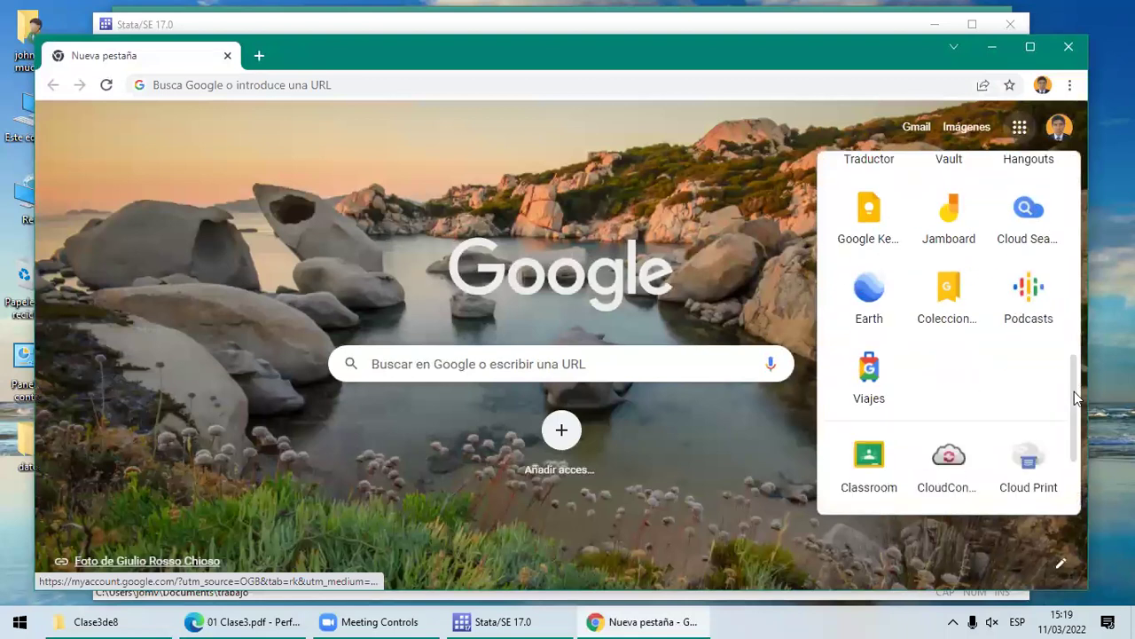
click(869, 456)
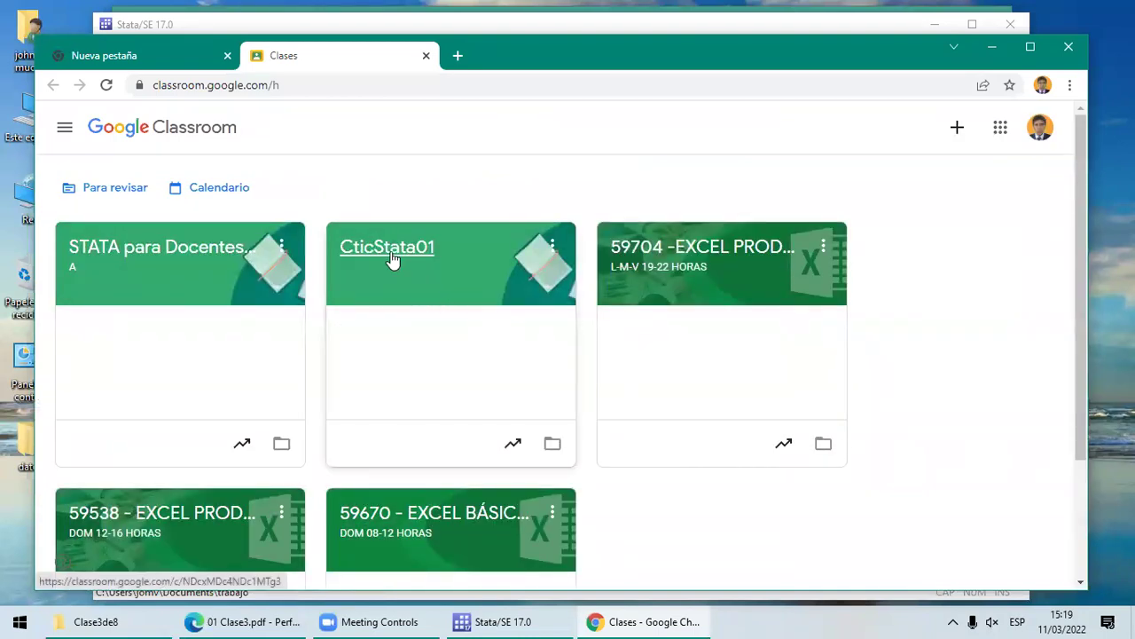
click(393, 259)
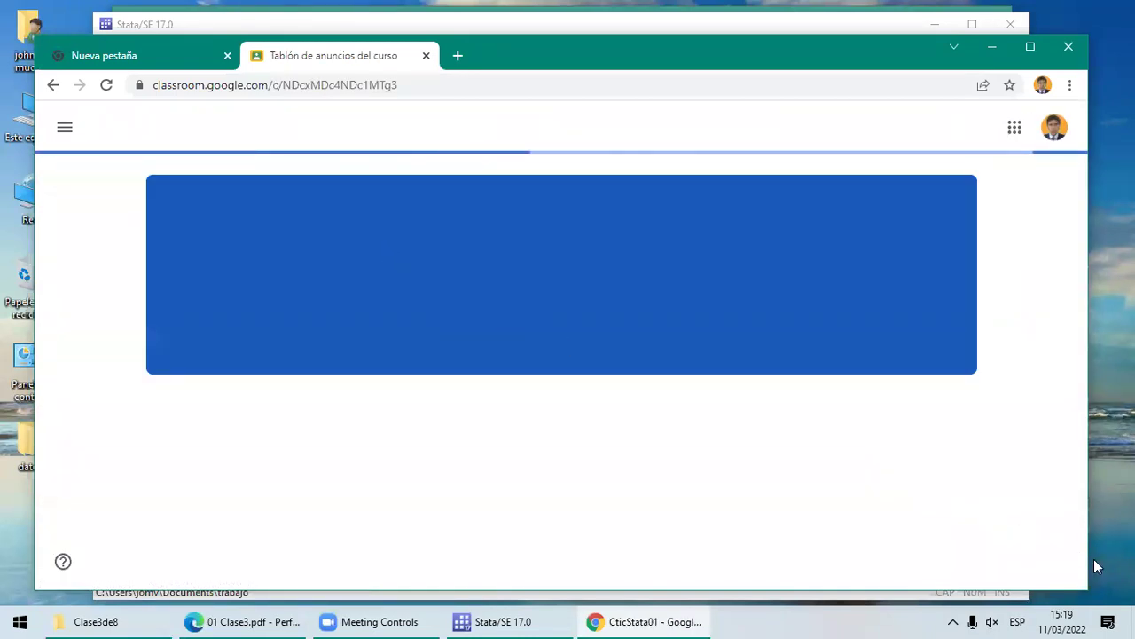
click(479, 115)
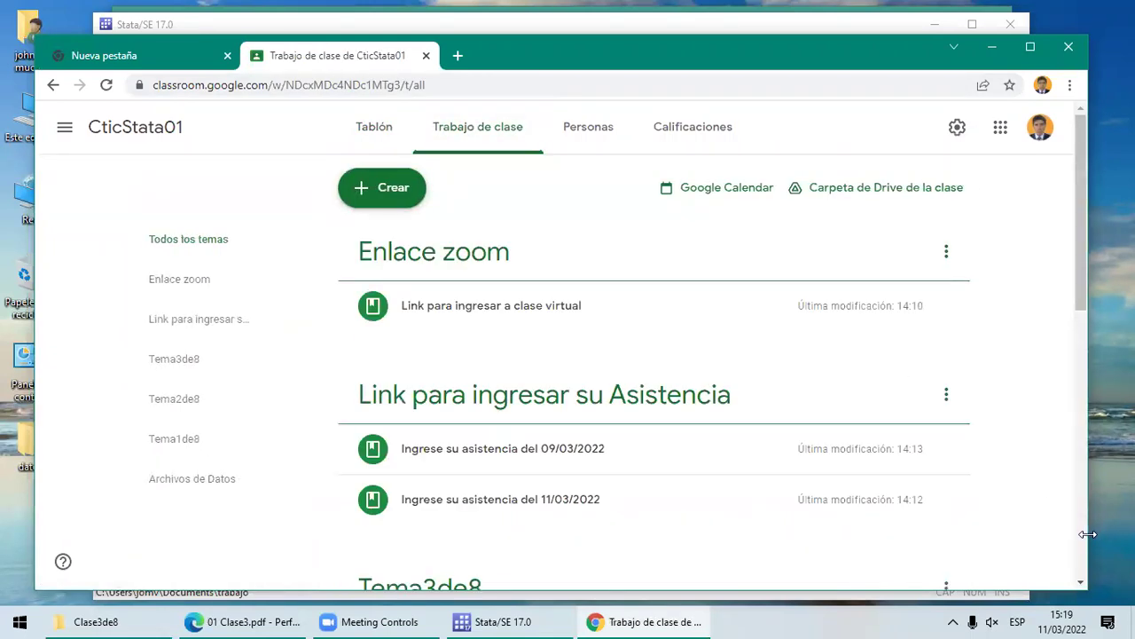
Step: Open the Datos Drive folder attached to the "Link para descargar archivos de datos" material under Archivos de Datos
scroll(1084, 536, down, 10)
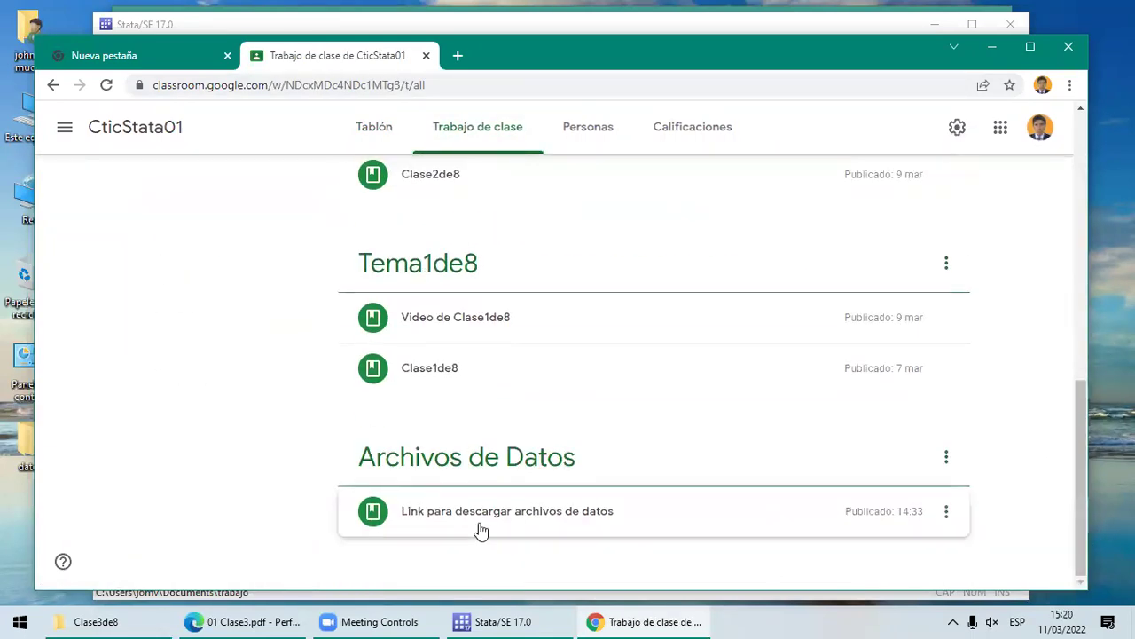
click(532, 512)
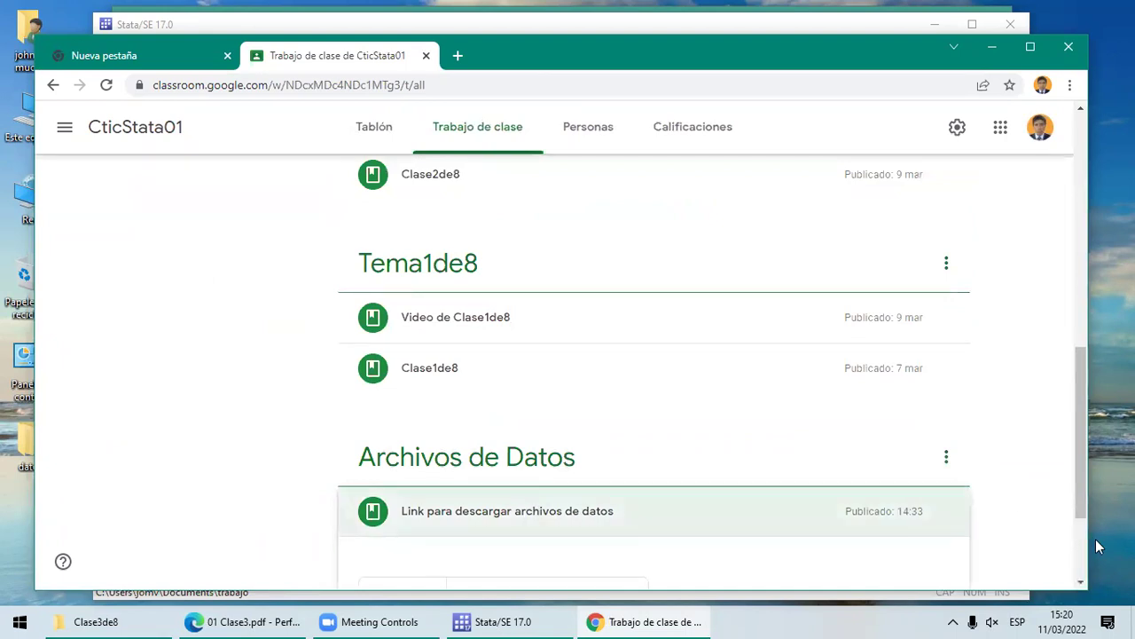
scroll(1085, 554, down, 1)
scroll(1086, 554, down, 3)
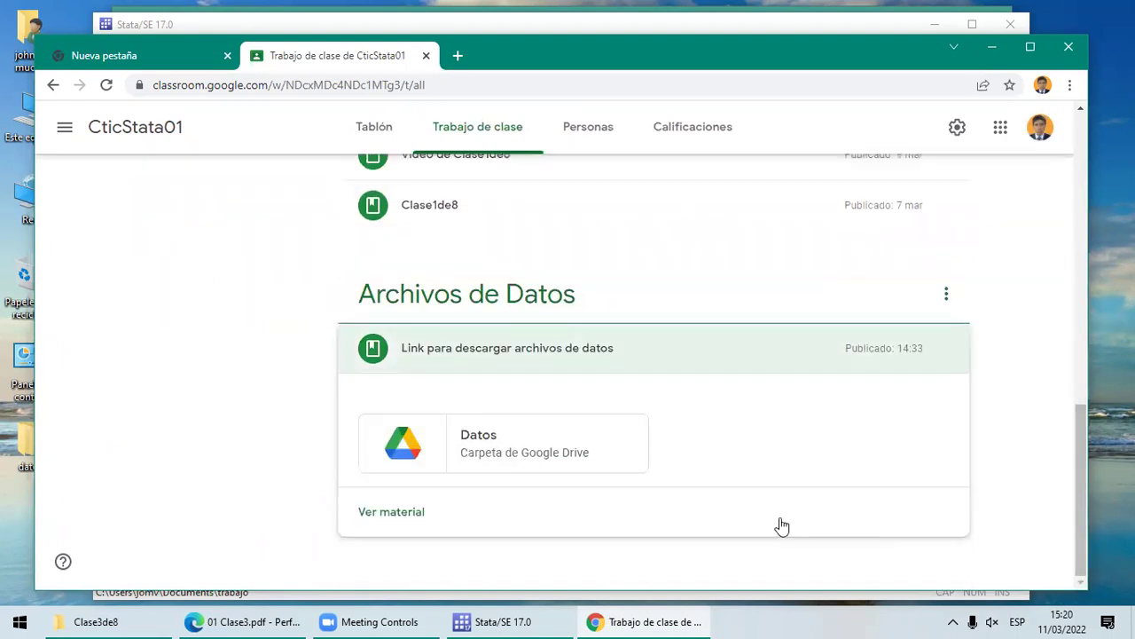
click(539, 451)
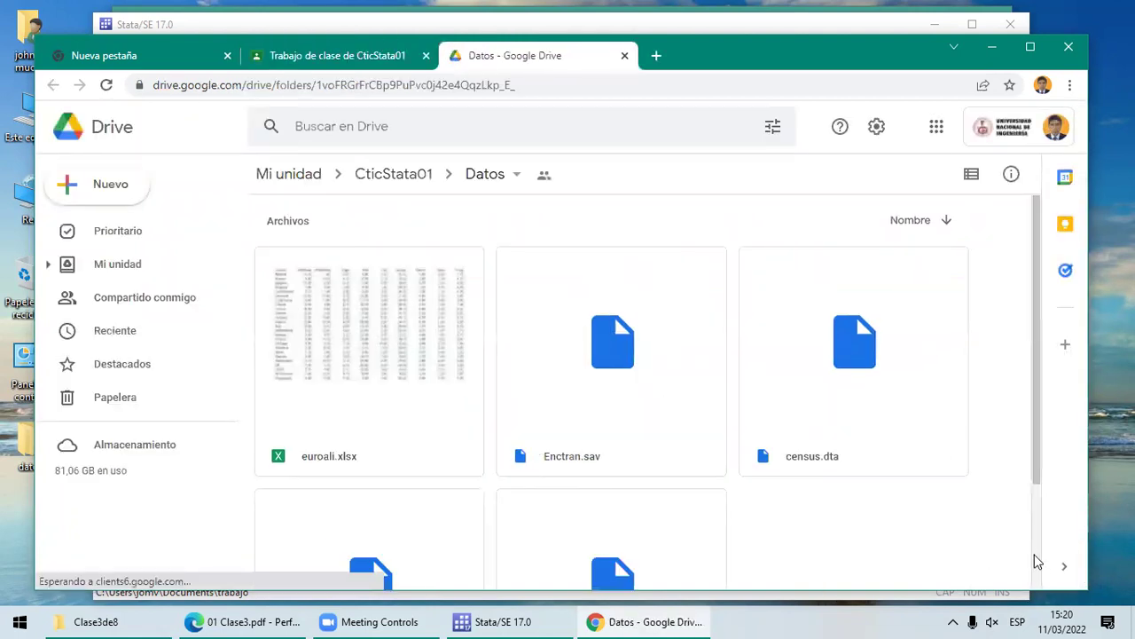
Step: Download autos.dta from the Datos folder into the trabajo folder, and close the browser
scroll(1038, 564, down, 2)
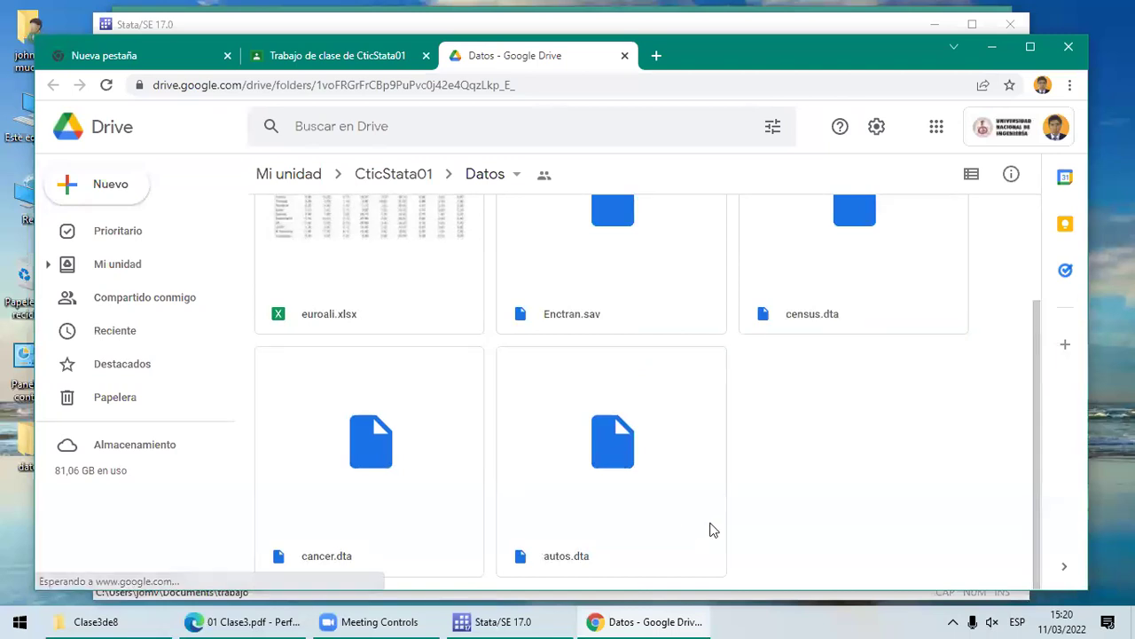
right_click(586, 521)
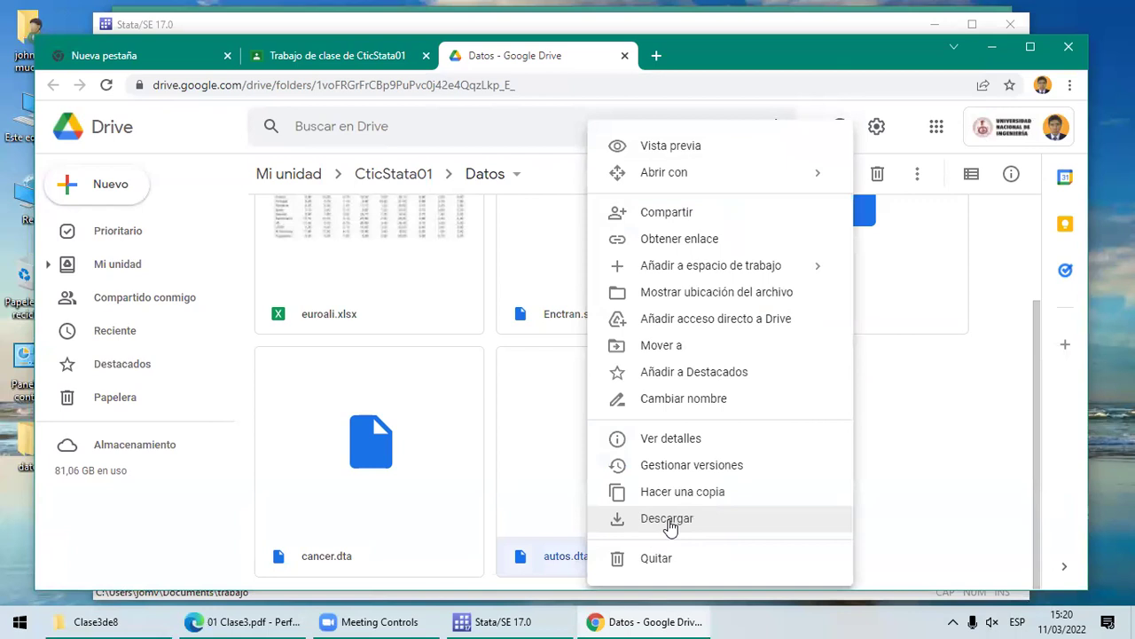
click(669, 524)
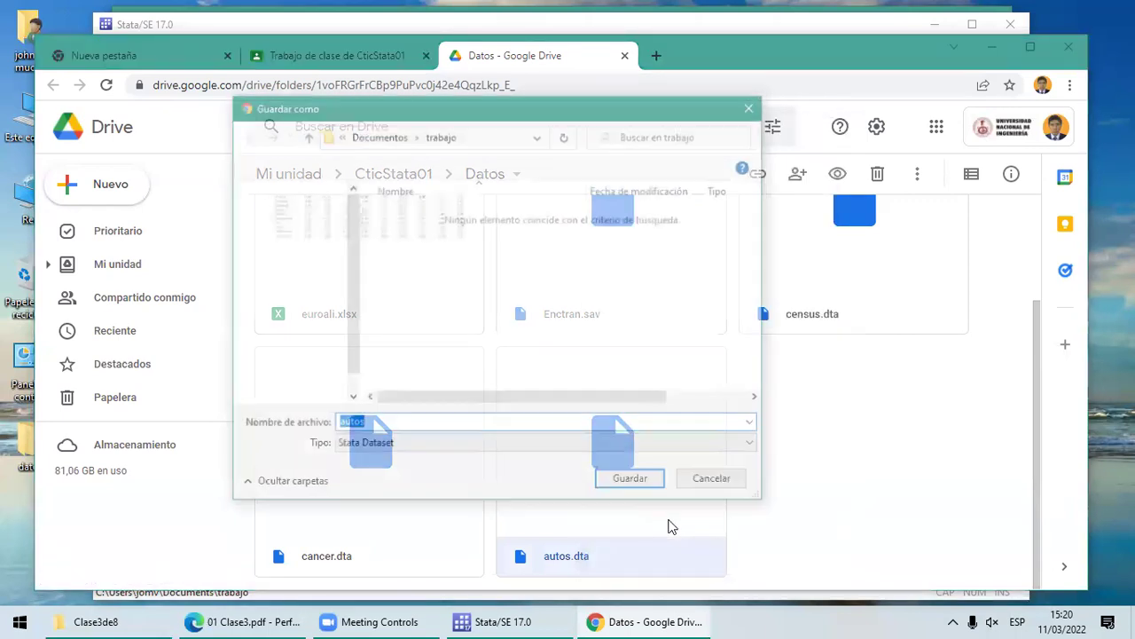
click(611, 486)
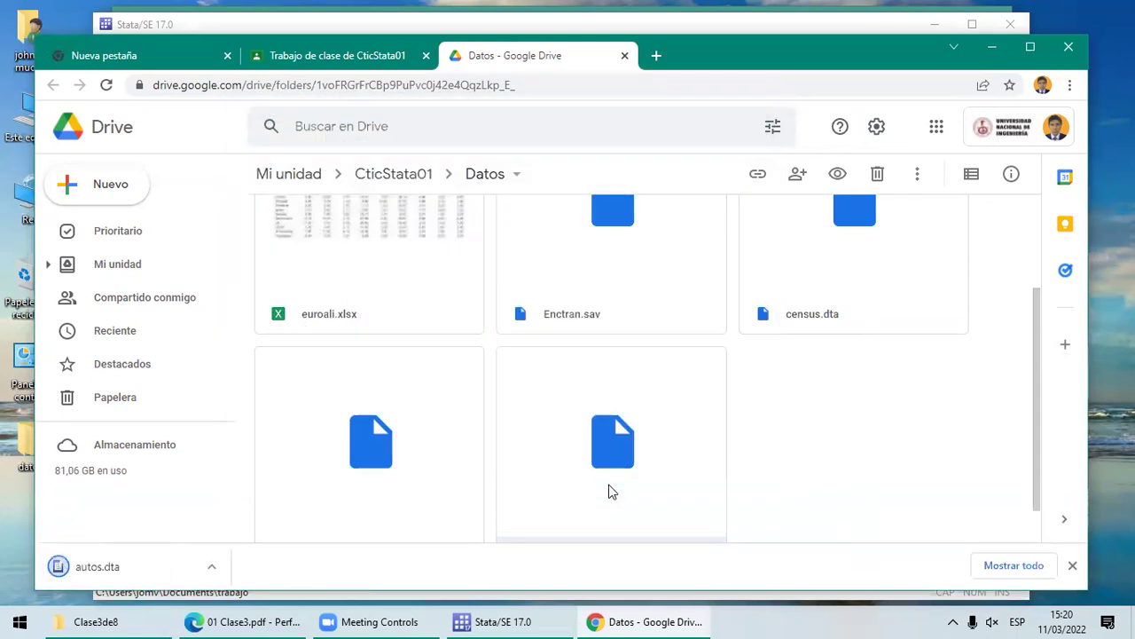
click(1067, 48)
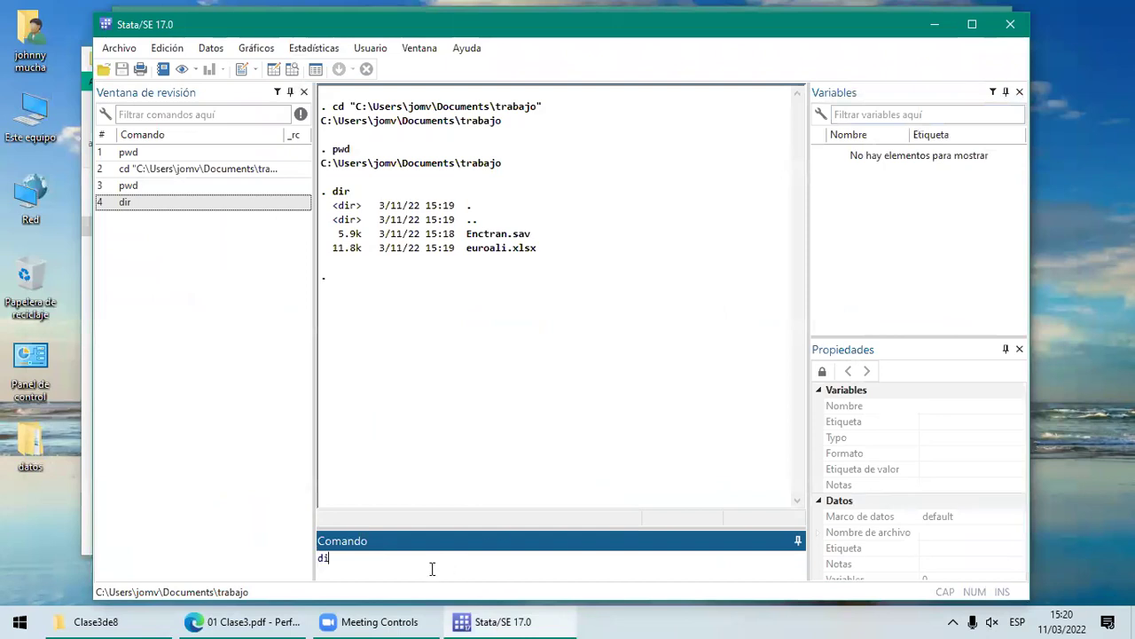
Step: List the working directory's files in Stata with dir, and load the dataset with use autos.dta
key(Return)
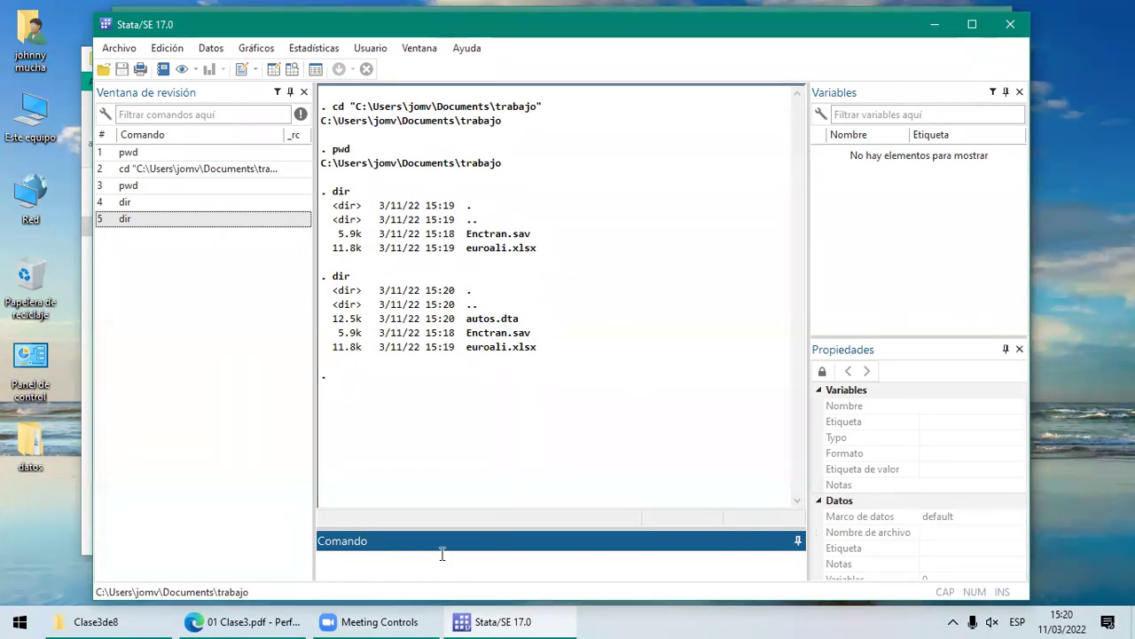
text(u)
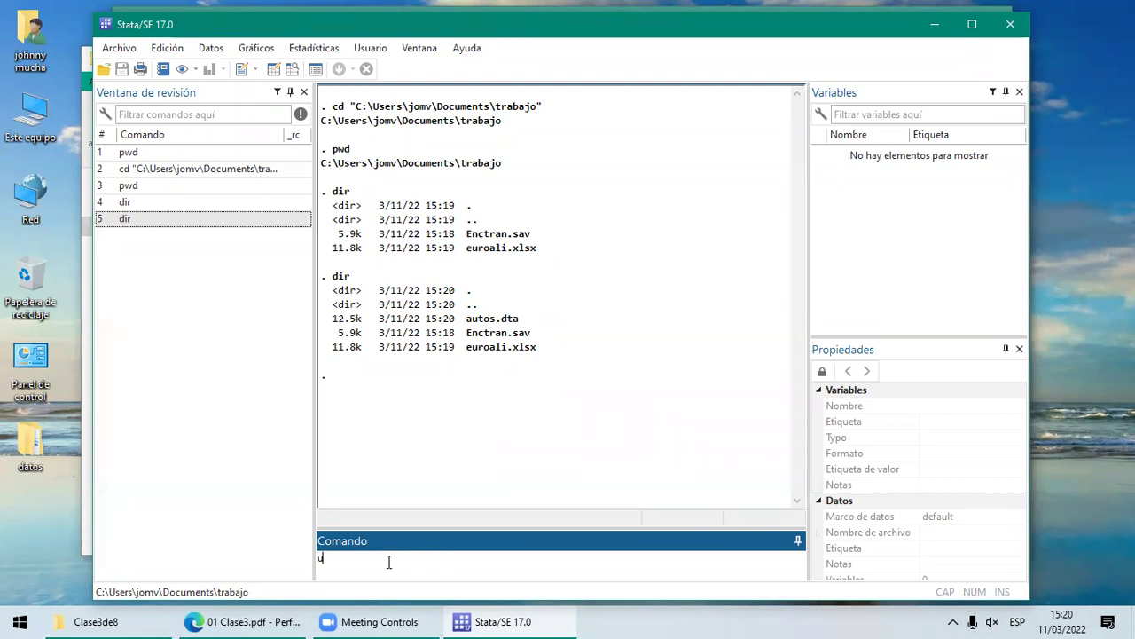
text(se autos.dta)
key(Return)
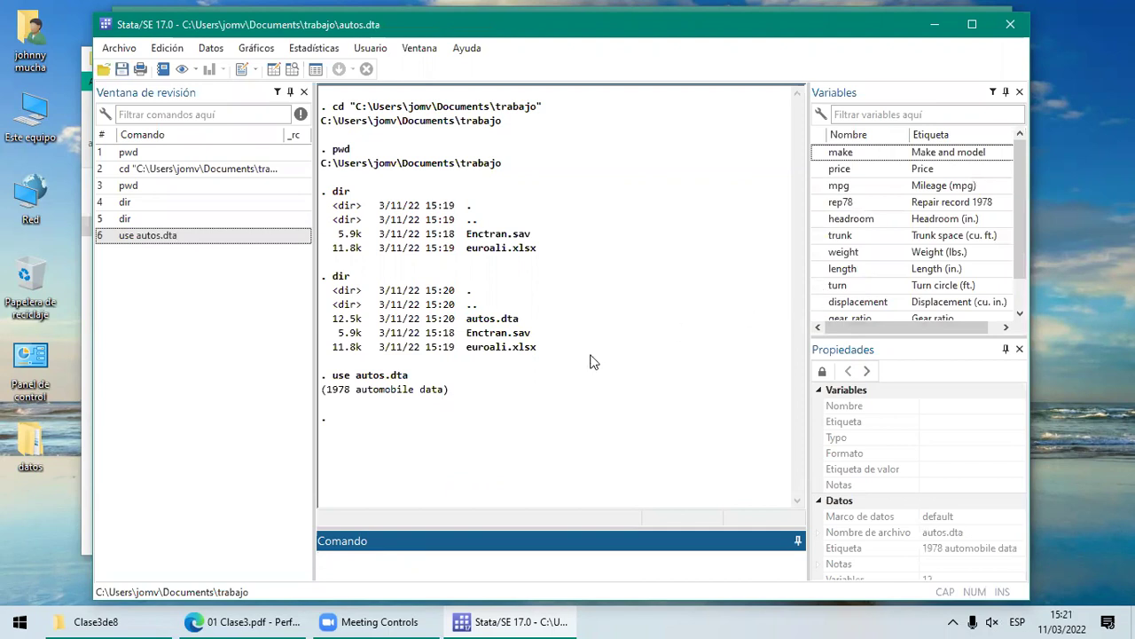
Step: Check the Clase3 PDF briefly, return to Stata and run codebook price to describe the price variable
click(258, 621)
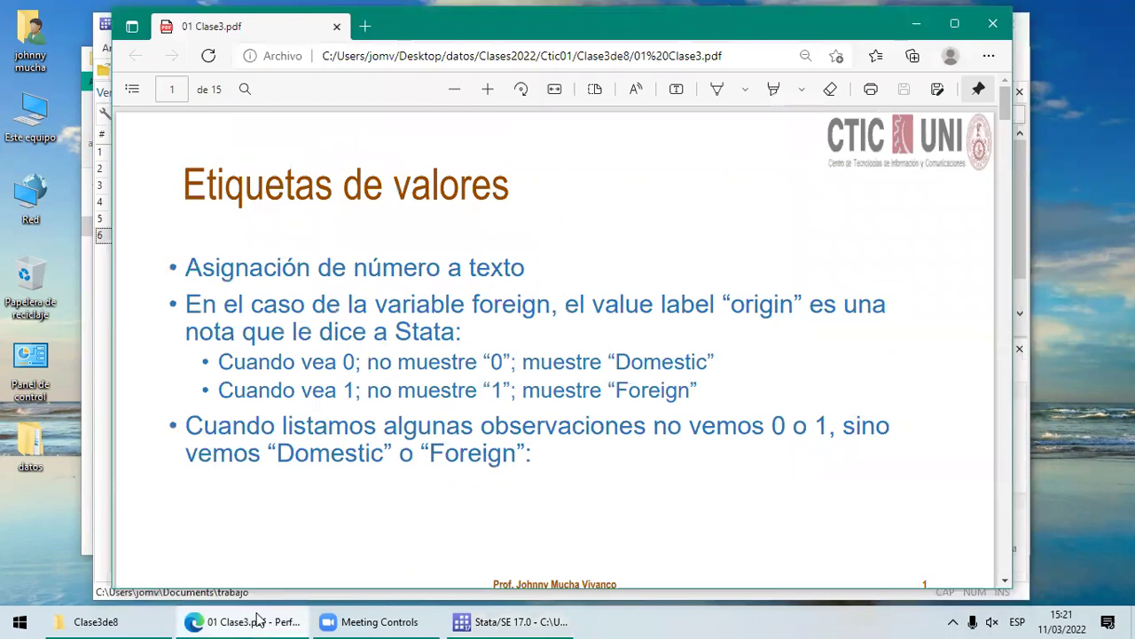
click(523, 621)
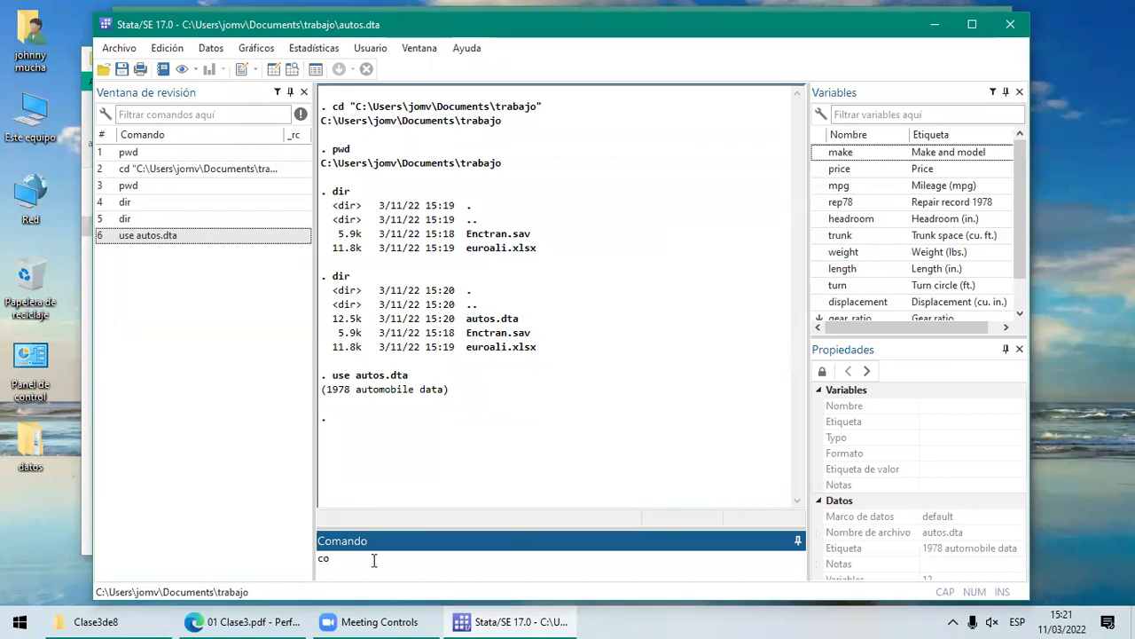
text(deboo)
text(k price)
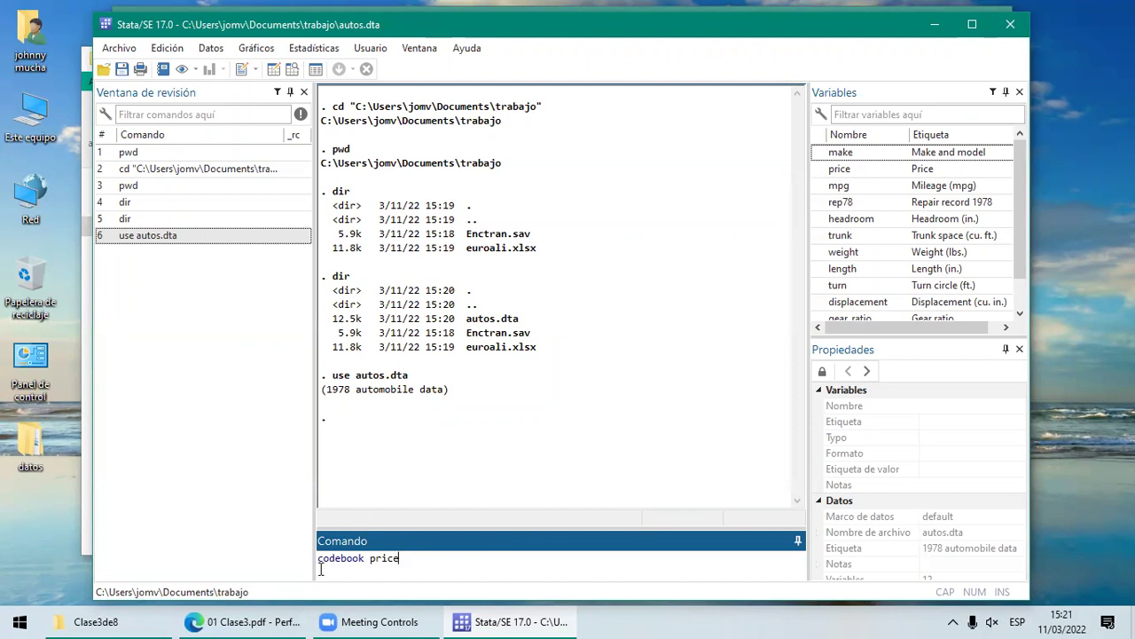
key(Return)
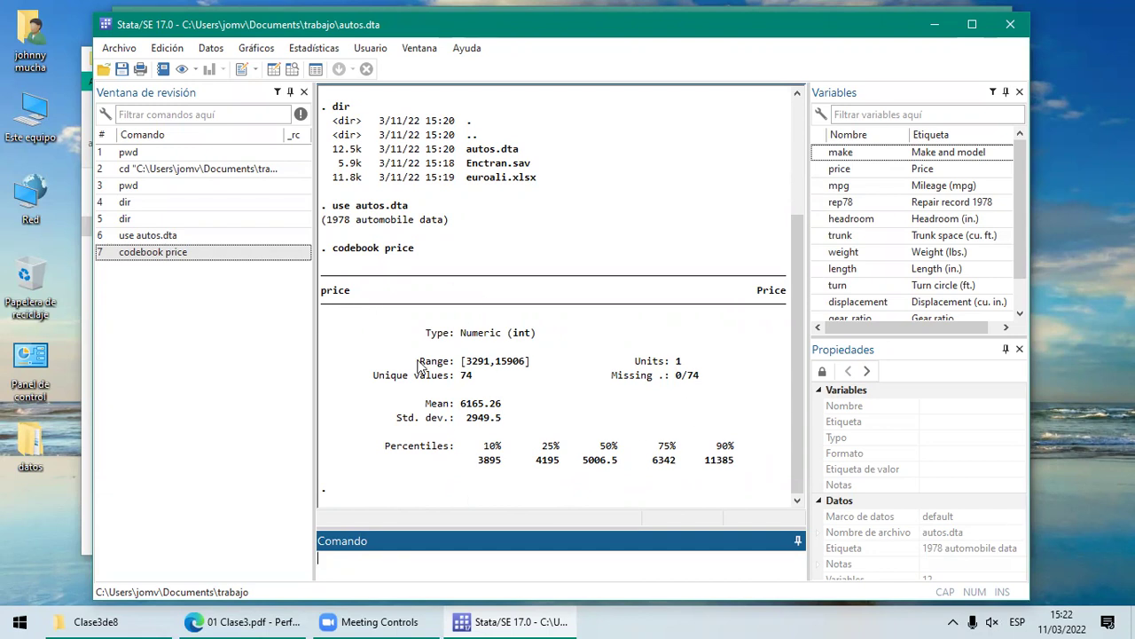
Step: Prepare a new Excel workbook named autosres in the trabajo folder for exporting results with putexcel
click(120, 49)
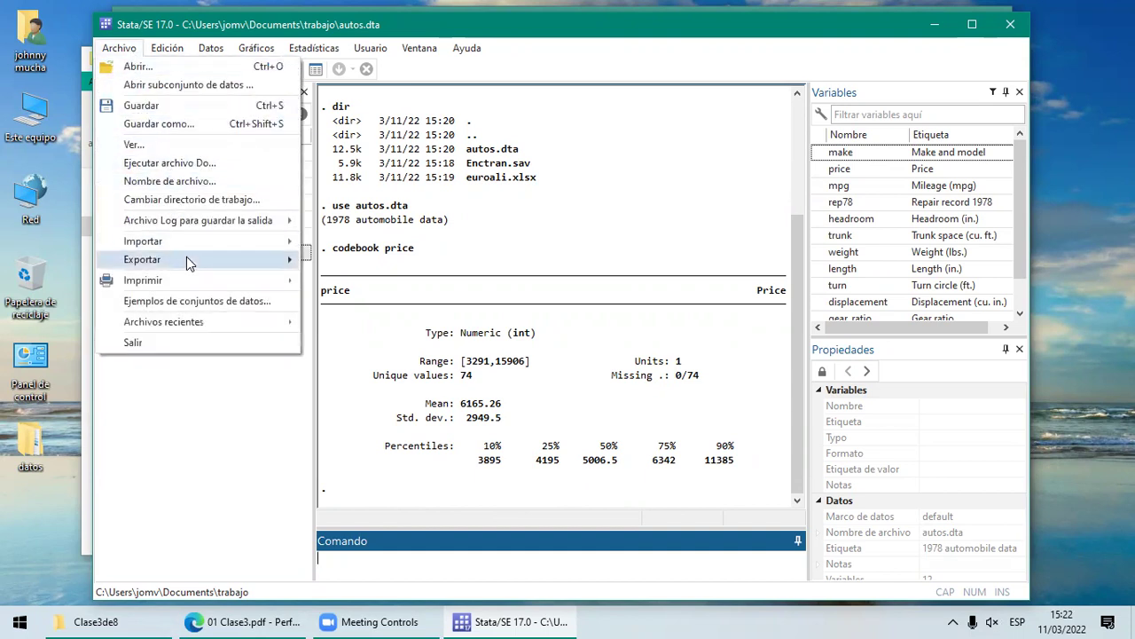
mouse_move(188, 263)
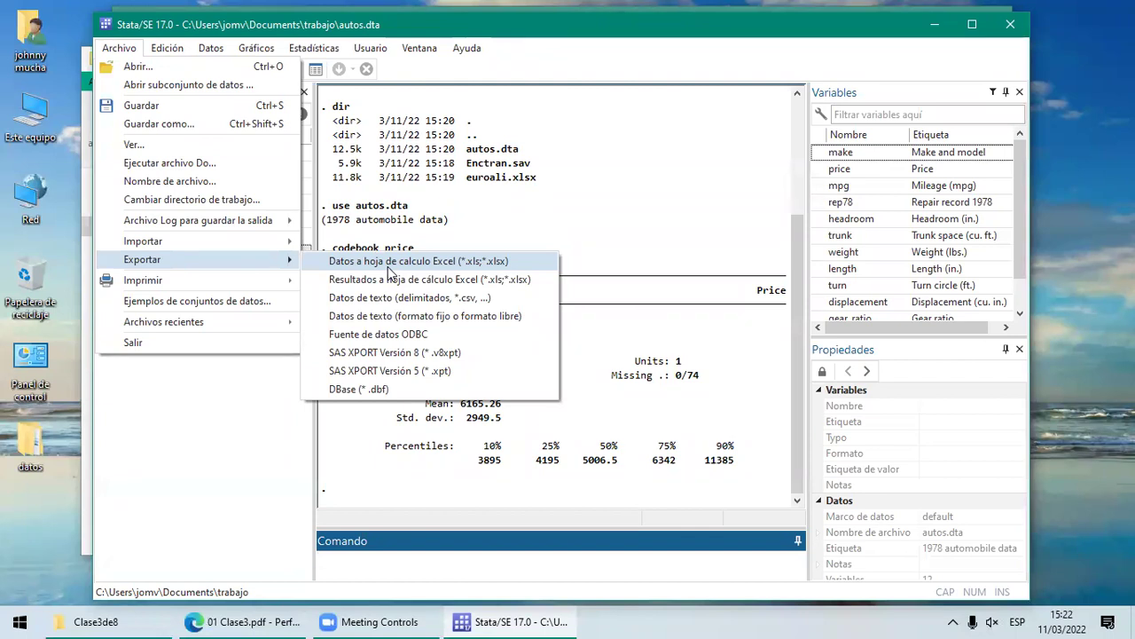
click(456, 280)
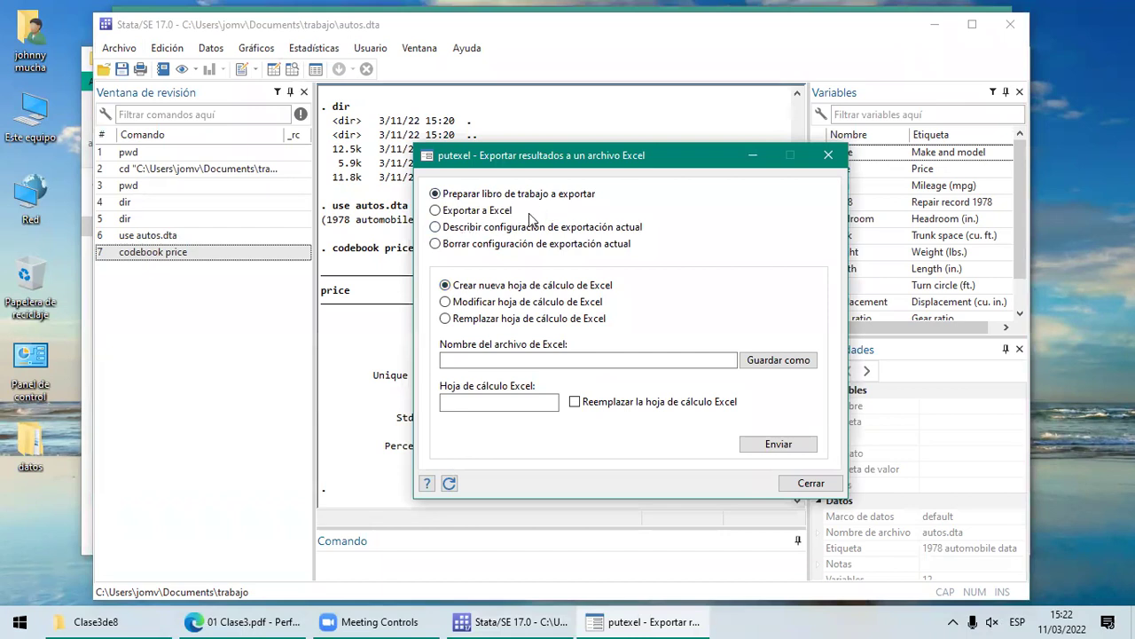
click(515, 360)
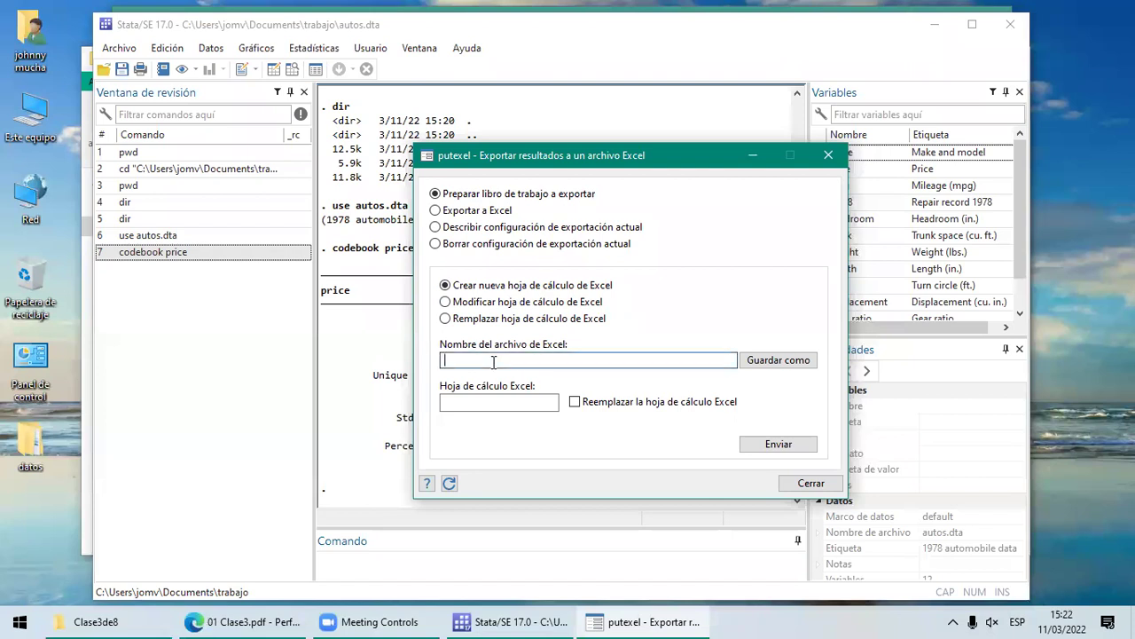
click(778, 360)
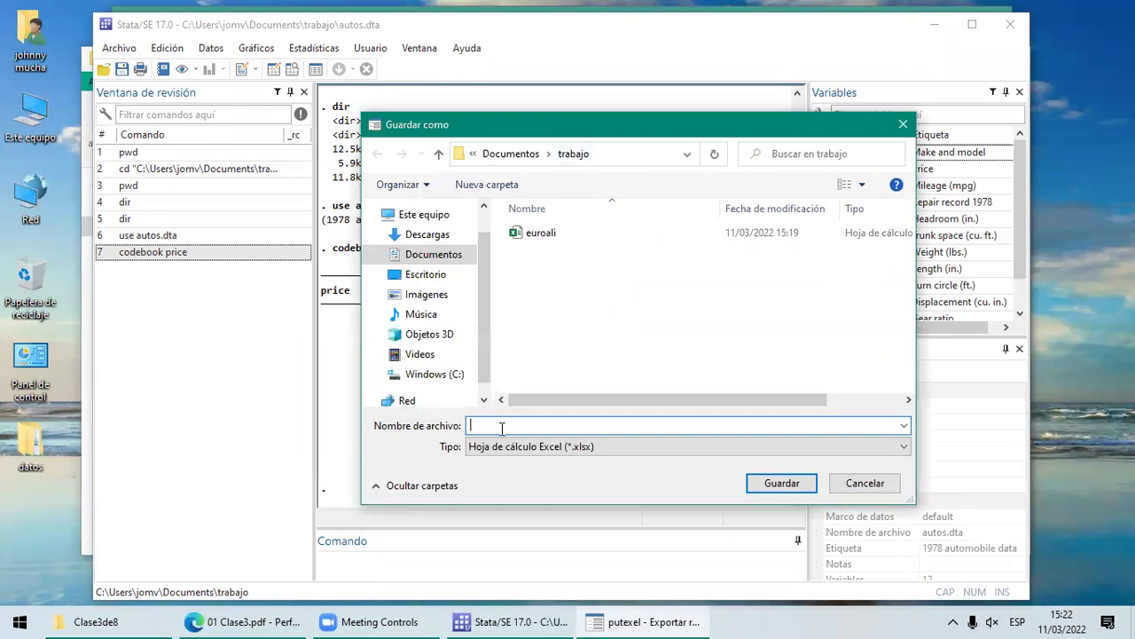
text(autos)
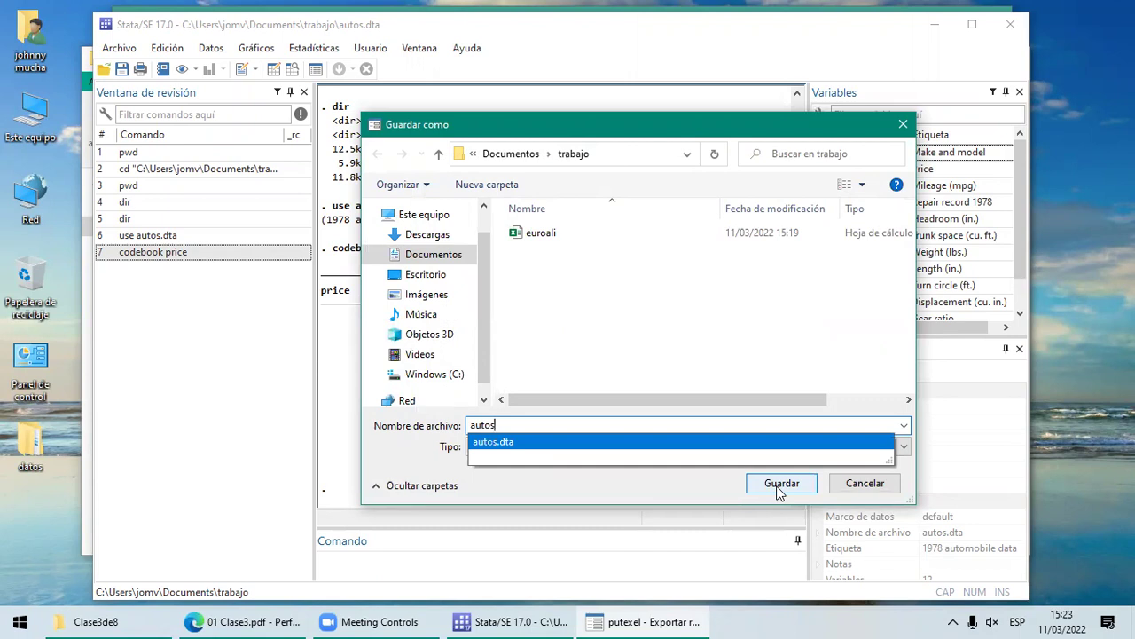
text(res)
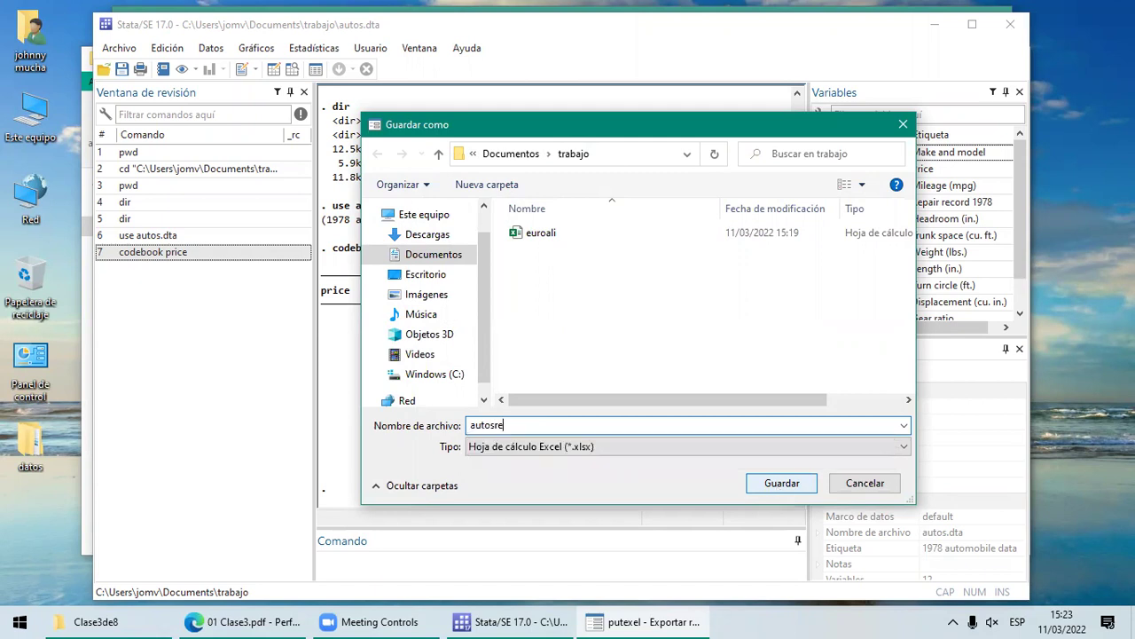
click(782, 484)
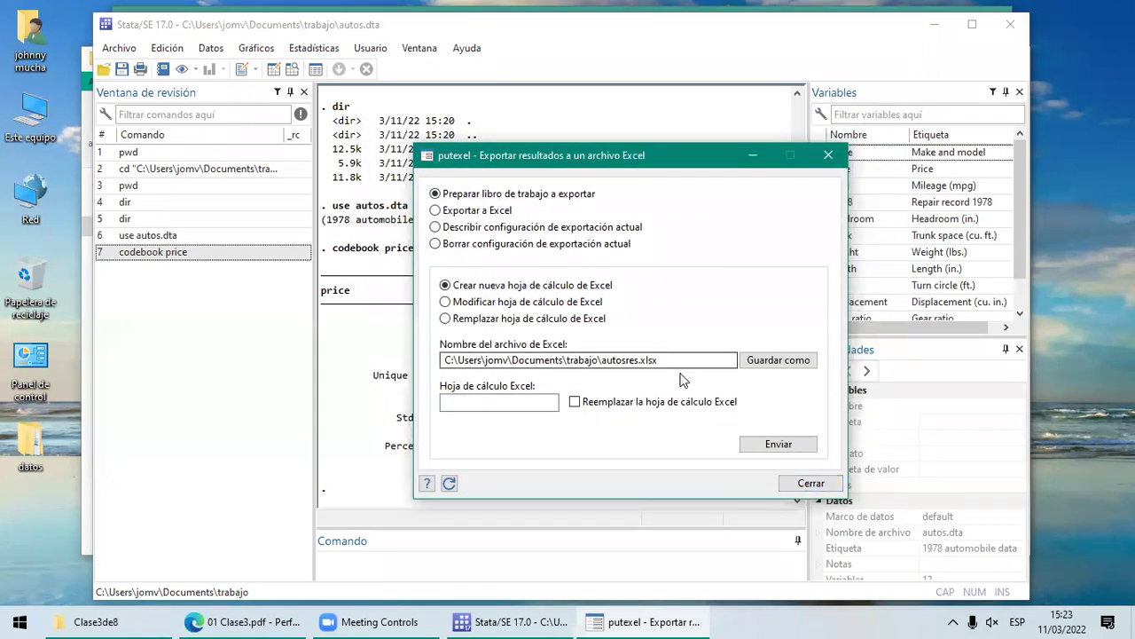
click(778, 444)
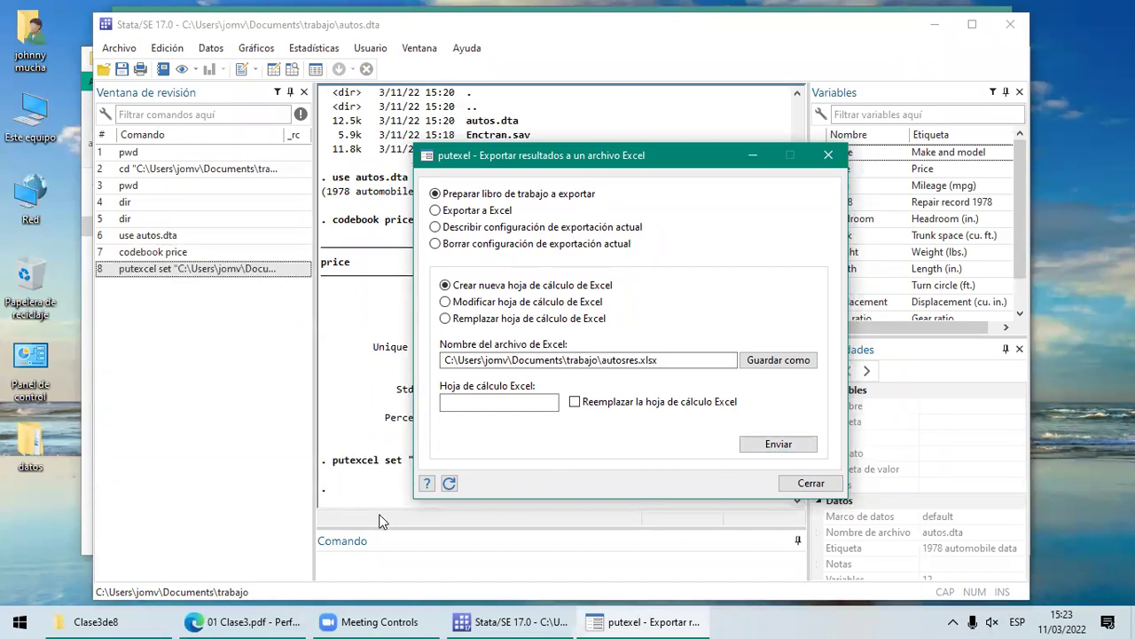
Step: Close the putexcel dialog, check the Documentos folder and its trabajo subfolder for the autosres workbook, and return to Stata
double_click(45, 65)
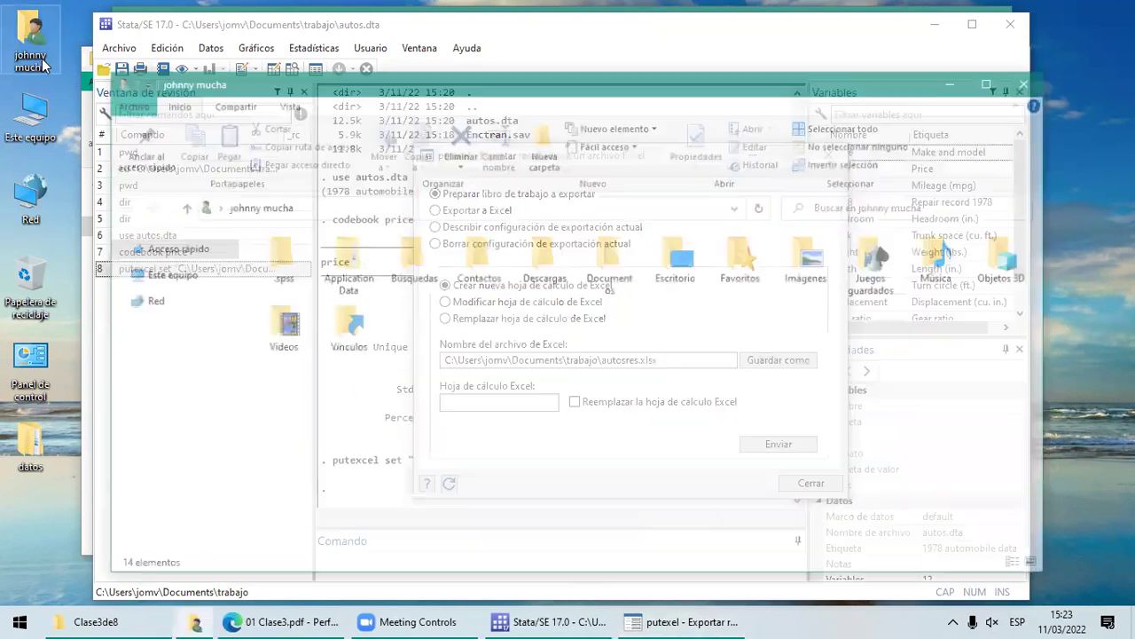
click(776, 622)
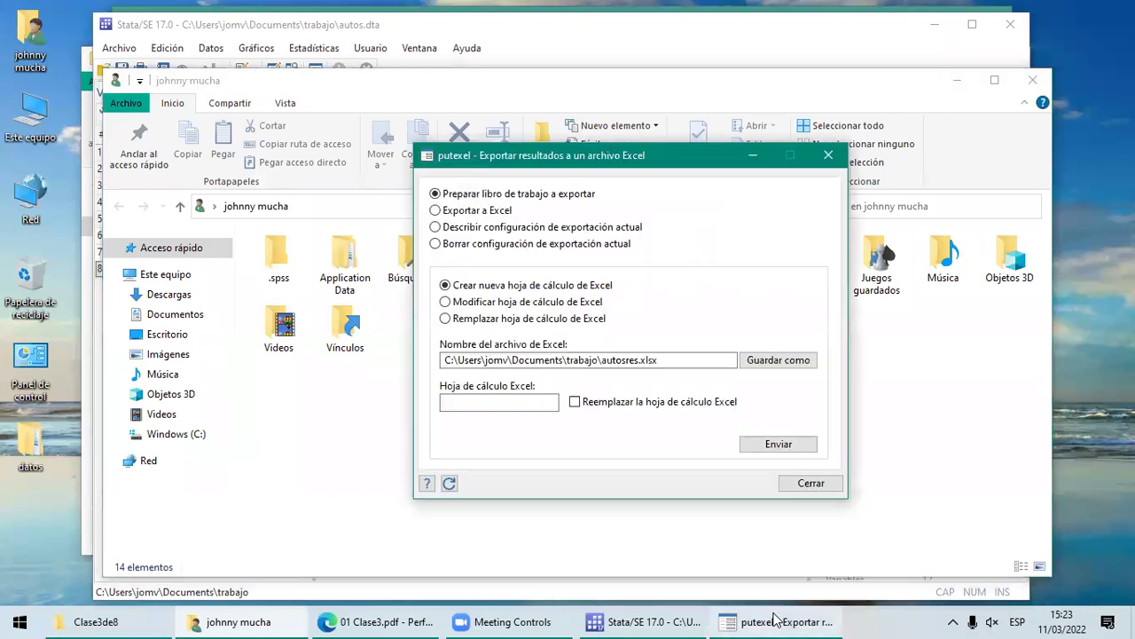
click(802, 484)
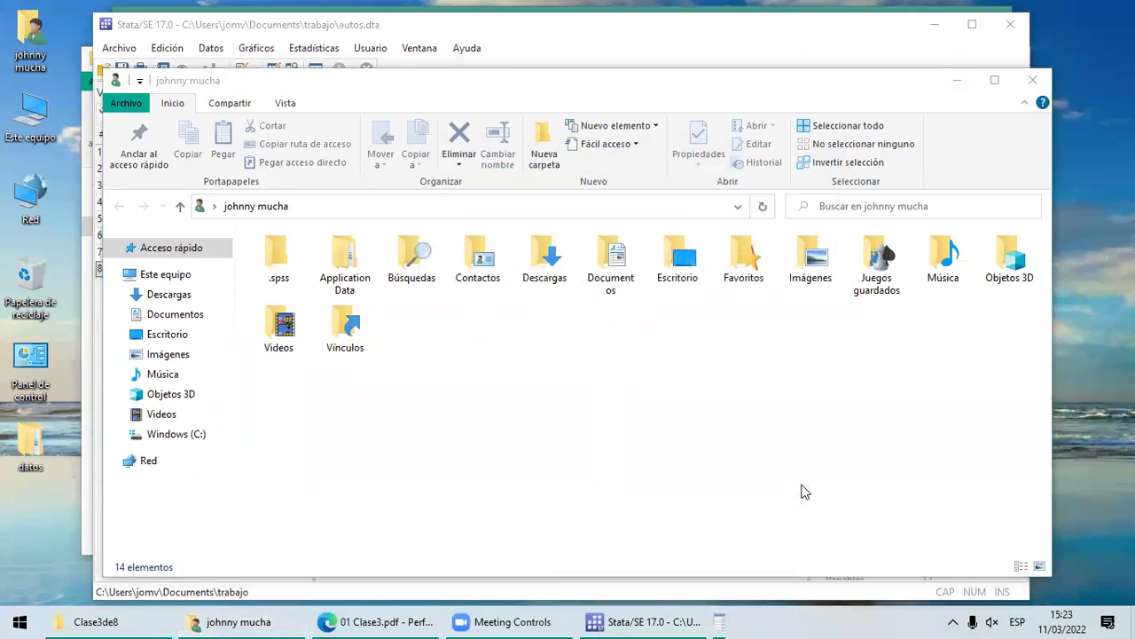
double_click(621, 266)
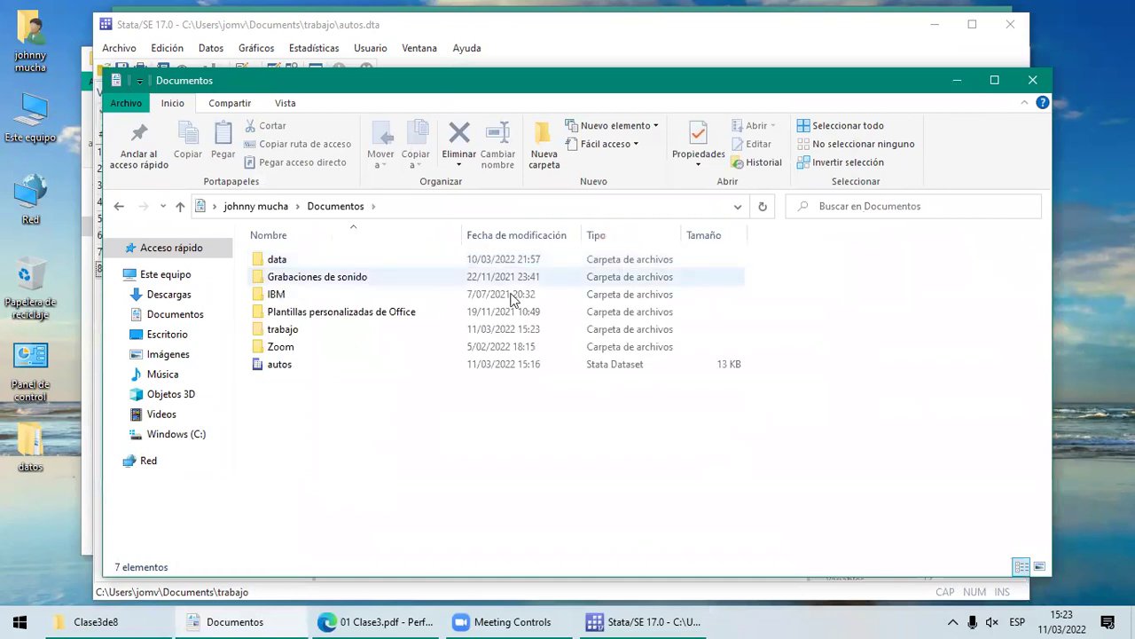
double_click(276, 329)
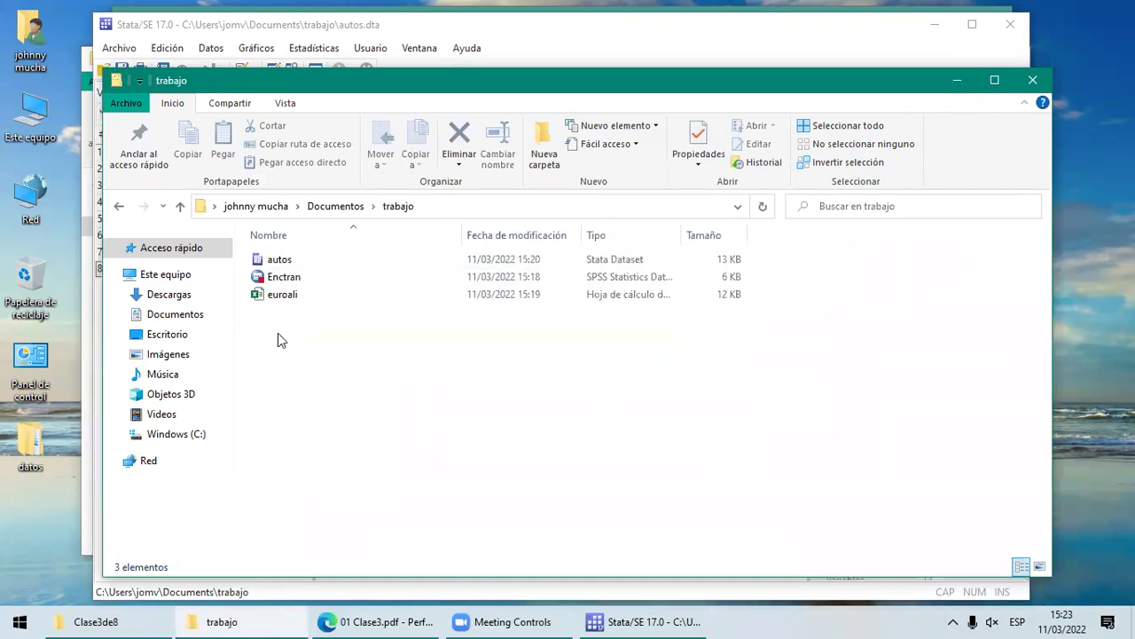
click(350, 210)
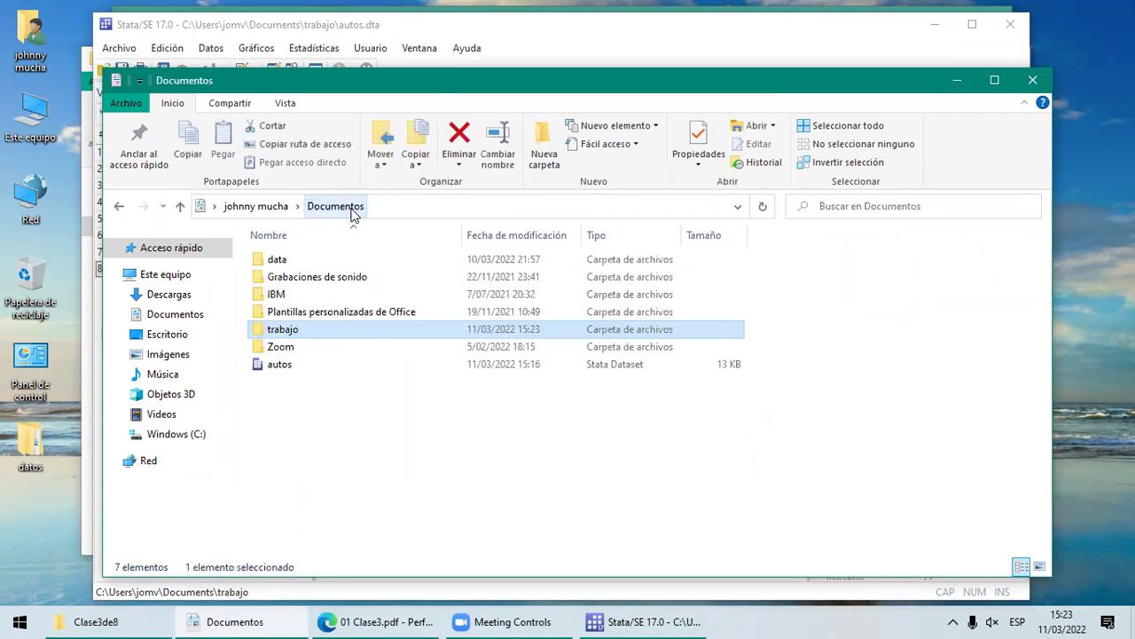
click(293, 368)
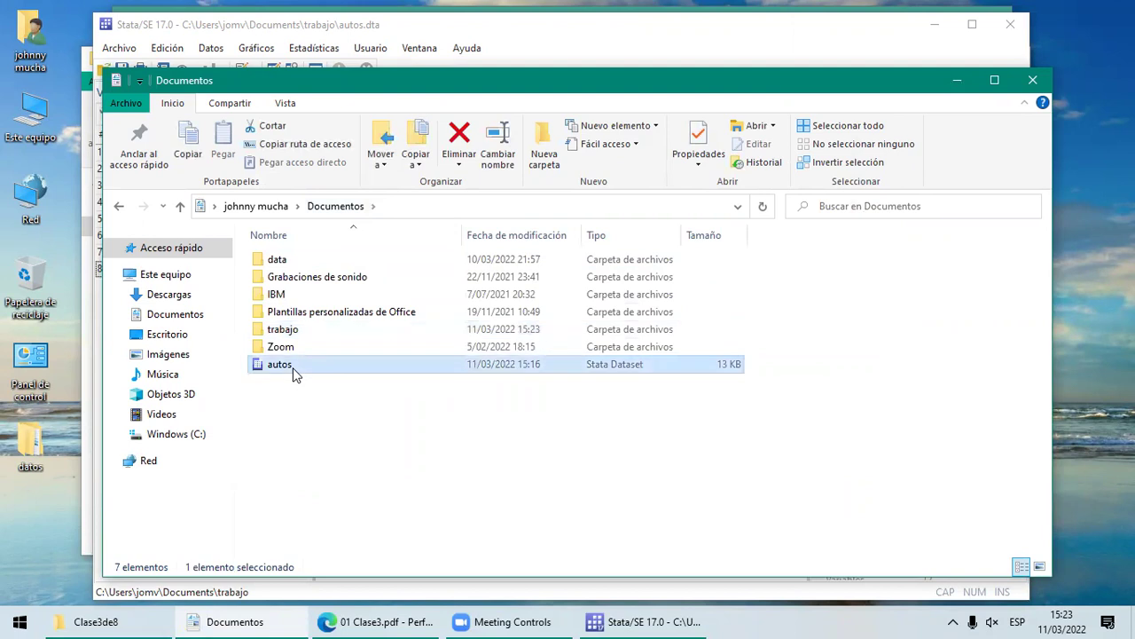
click(638, 621)
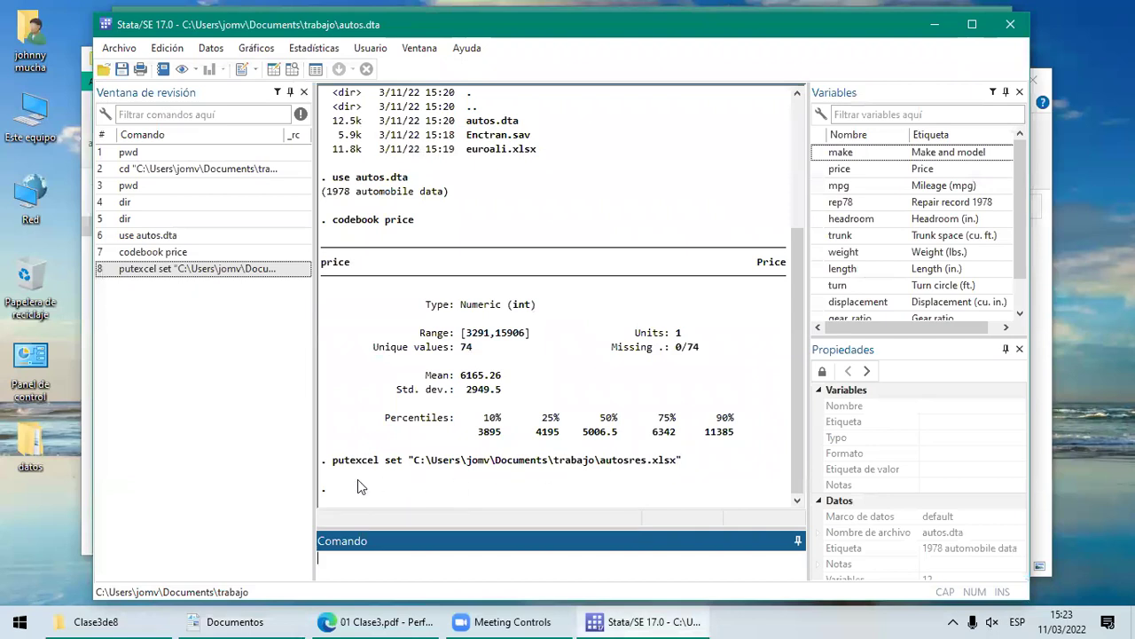
Step: Look for the autosres workbook in the trabajo, data and Zoom subfolders of Documentos, and return to Stata
double_click(22, 49)
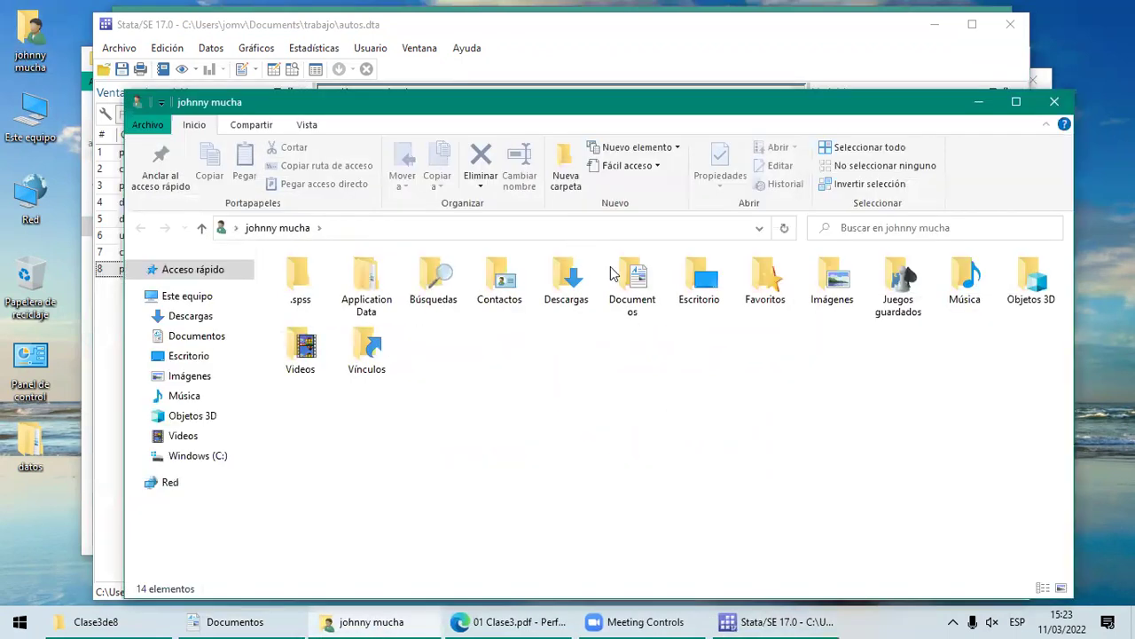
double_click(632, 275)
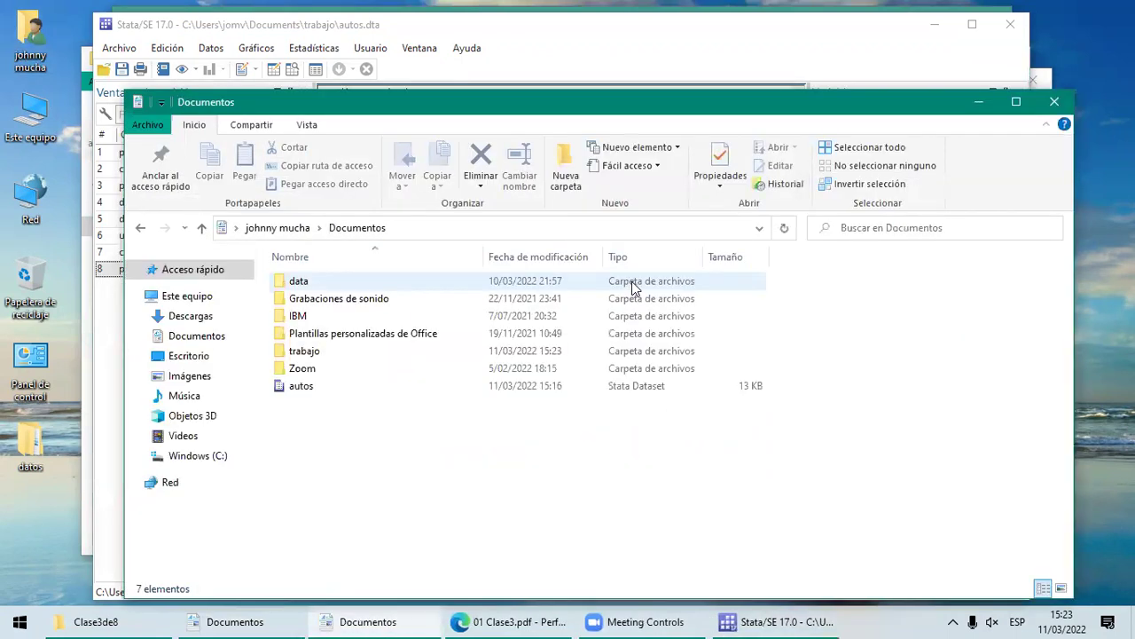
double_click(306, 352)
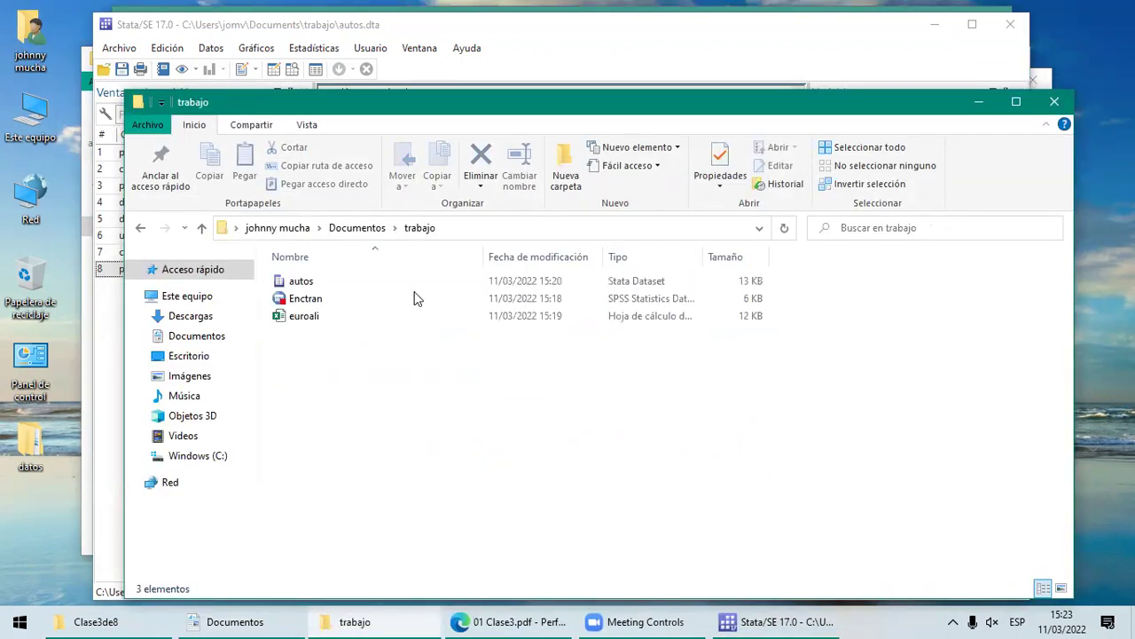
click(365, 229)
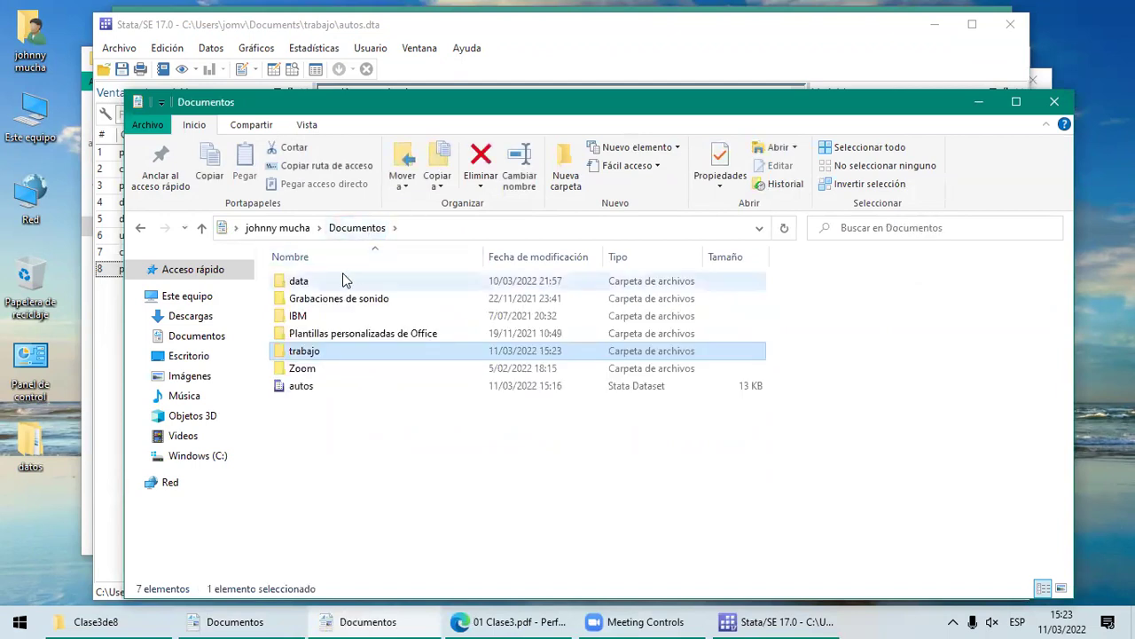
double_click(346, 280)
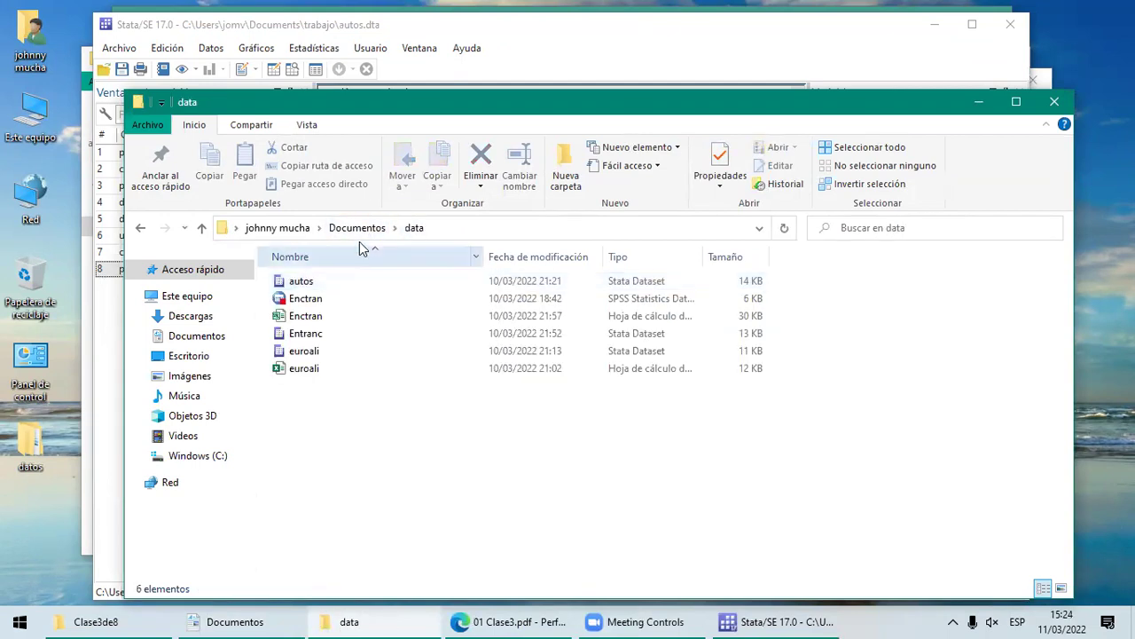
click(357, 235)
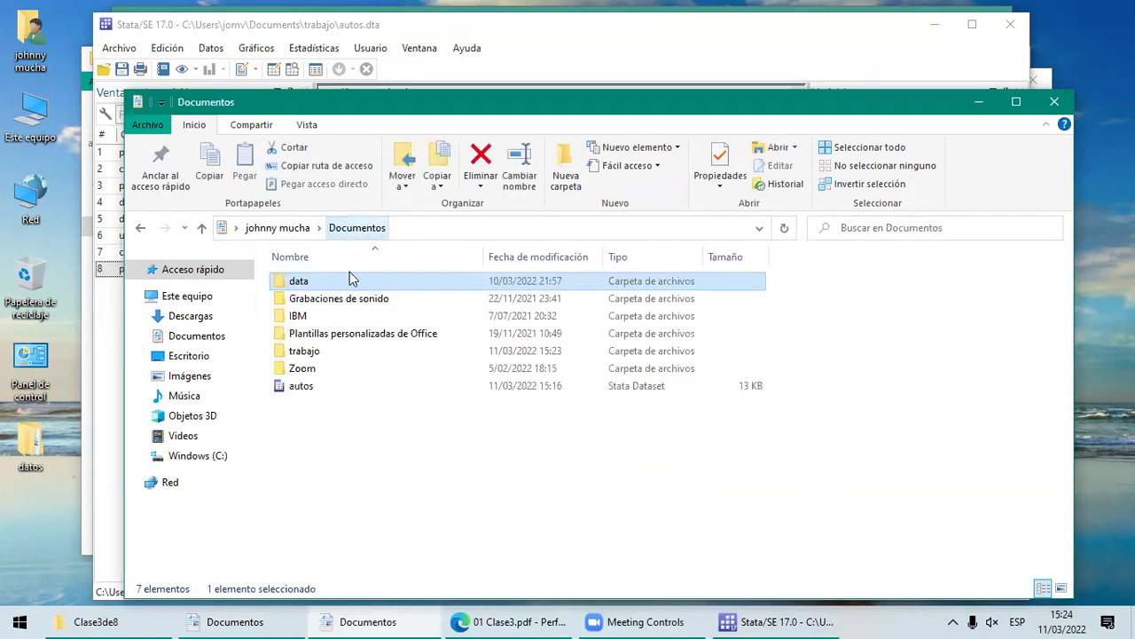
double_click(309, 369)
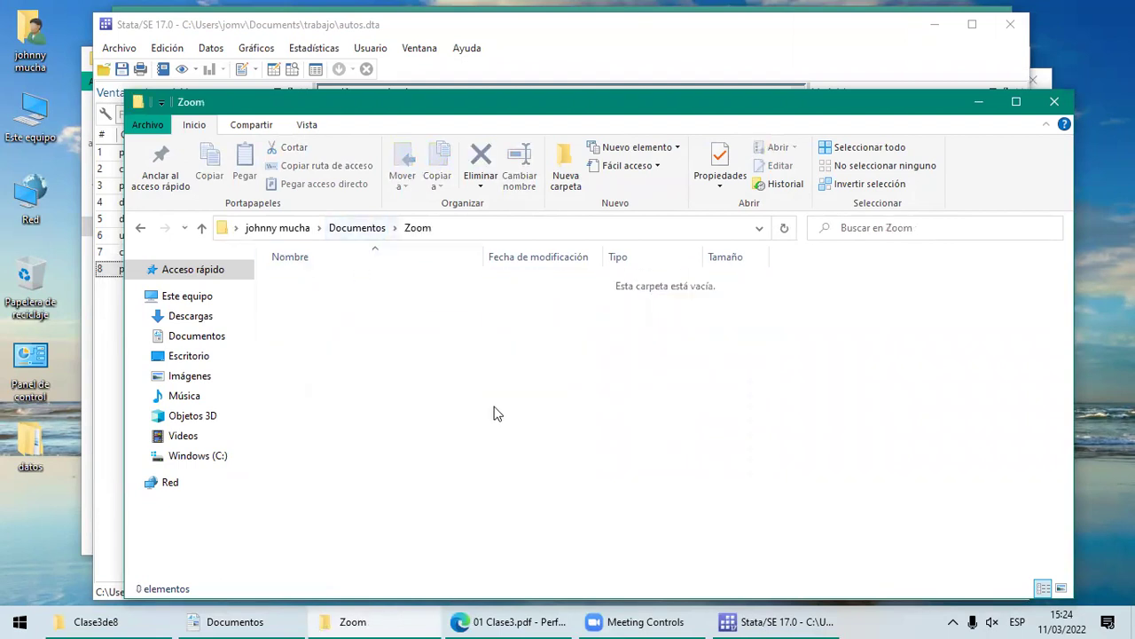
click(1063, 105)
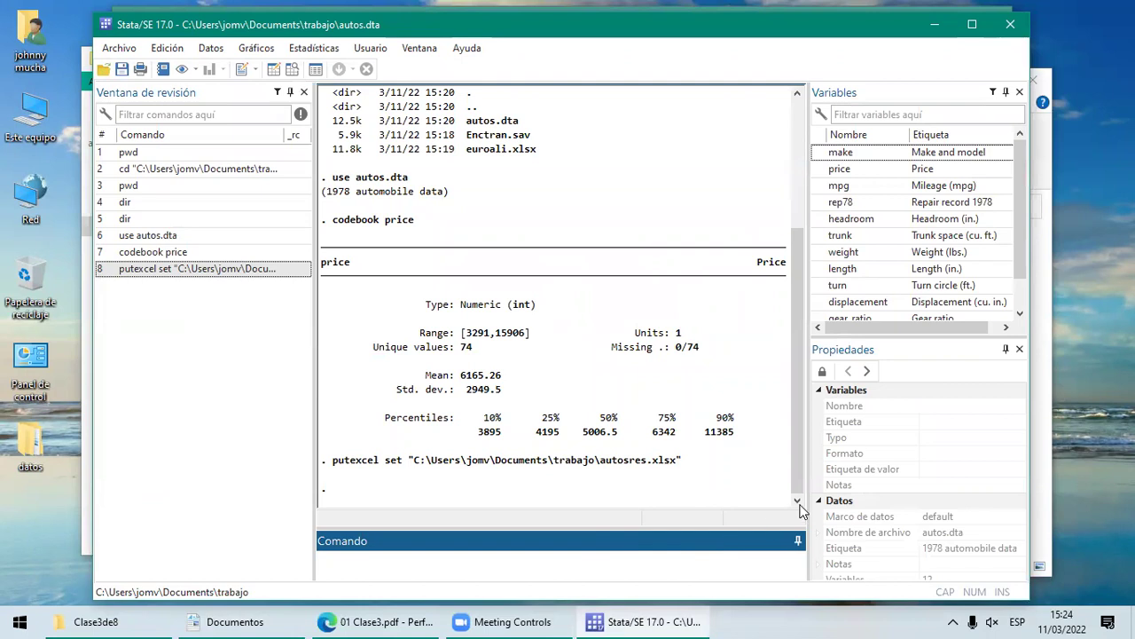
click(424, 619)
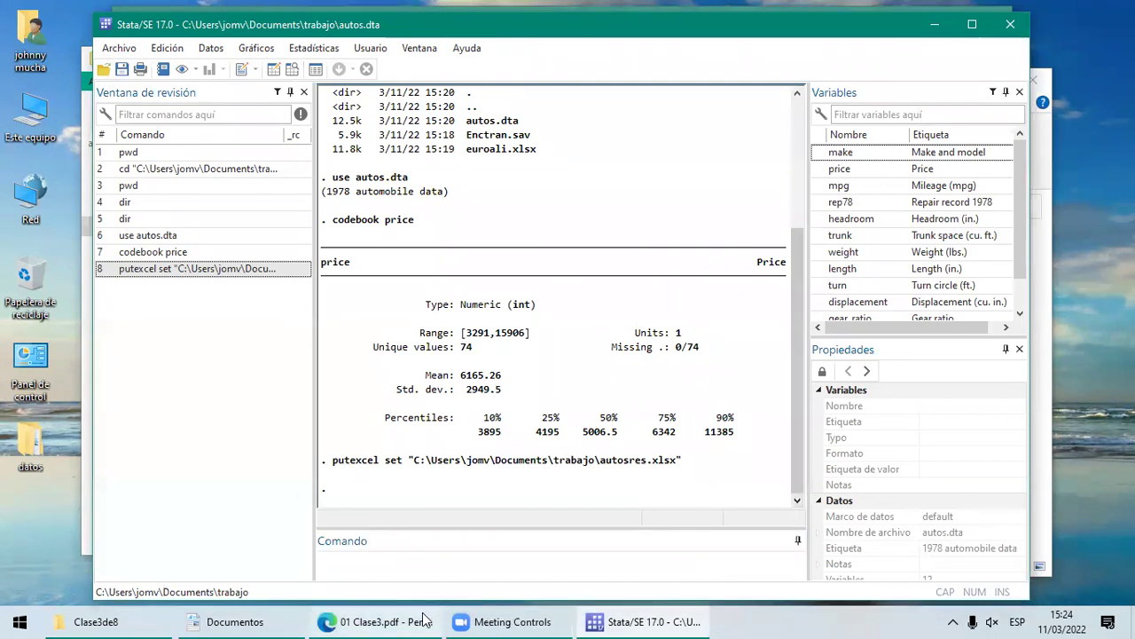
click(615, 619)
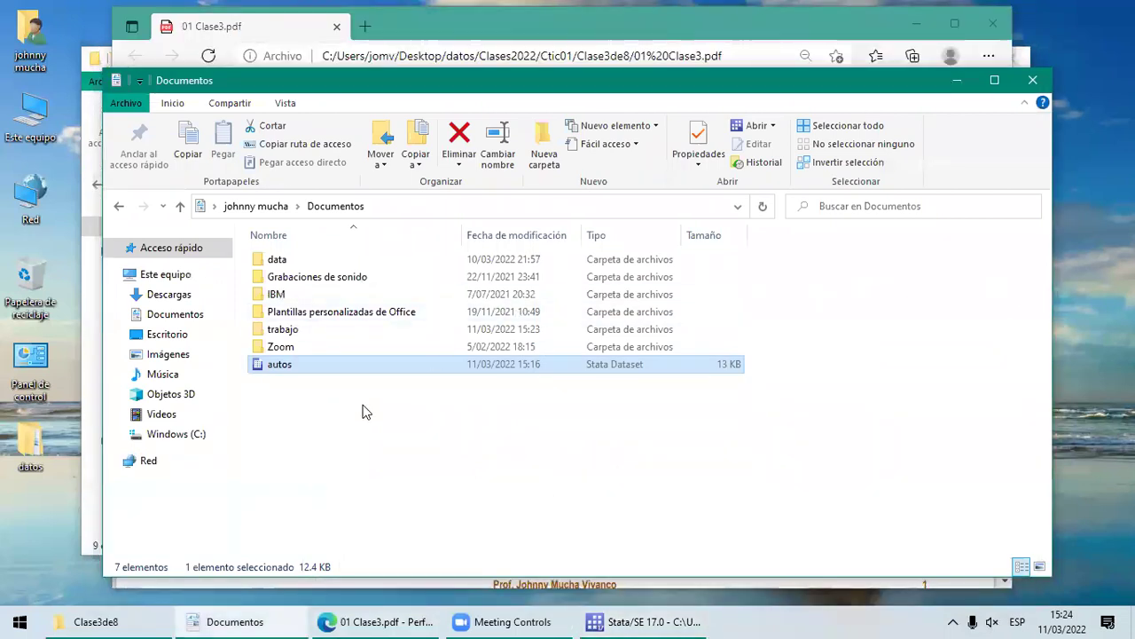
click(640, 621)
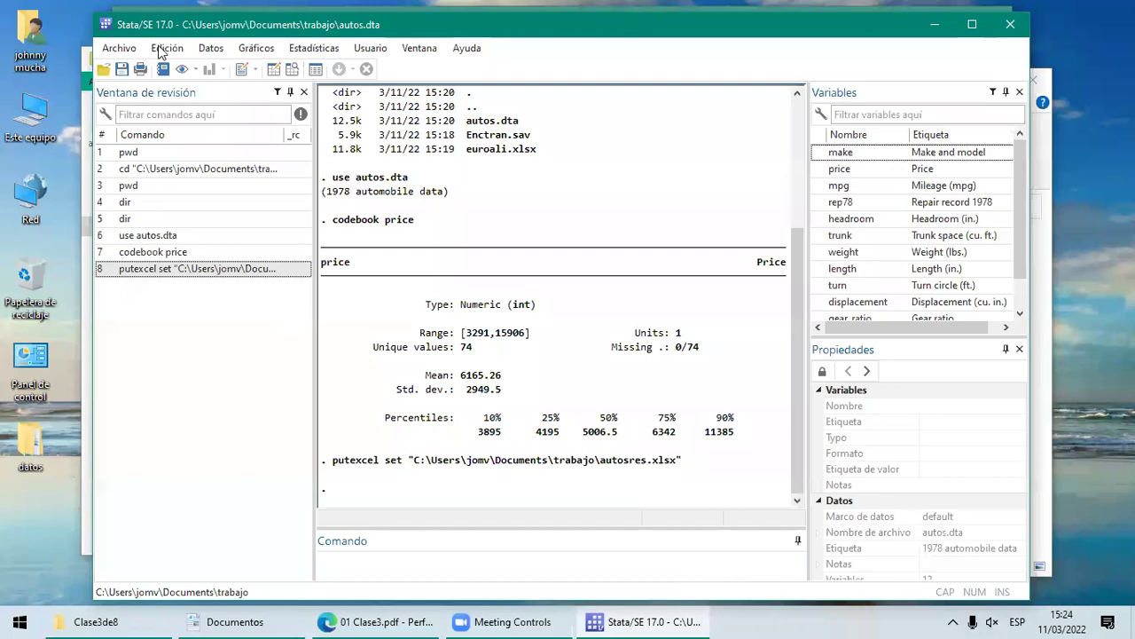
click(116, 49)
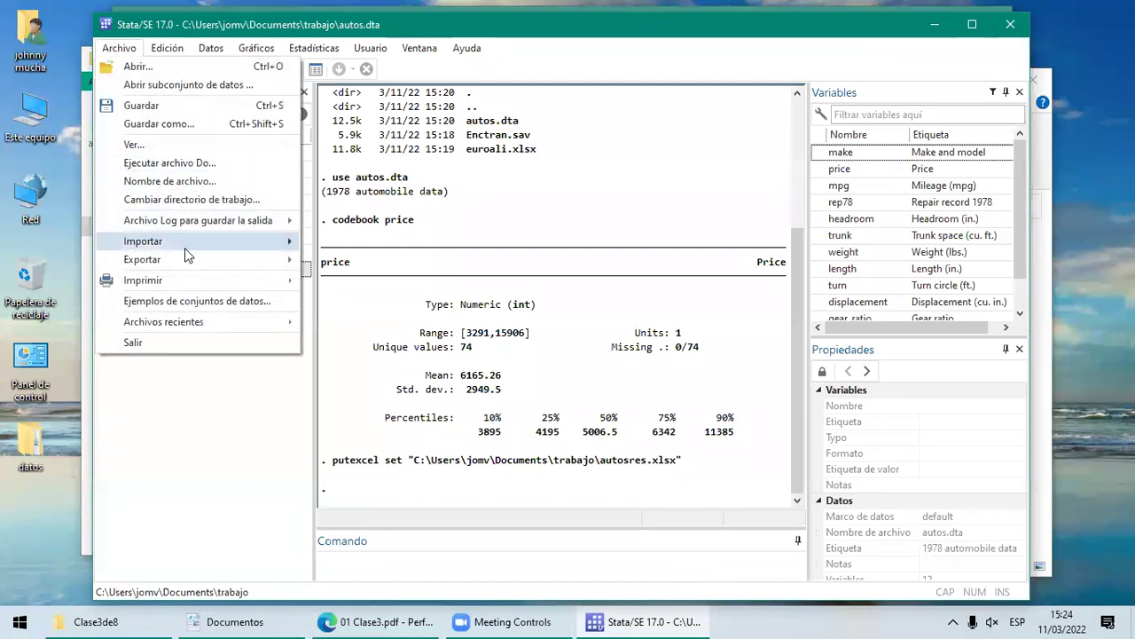
mouse_move(189, 268)
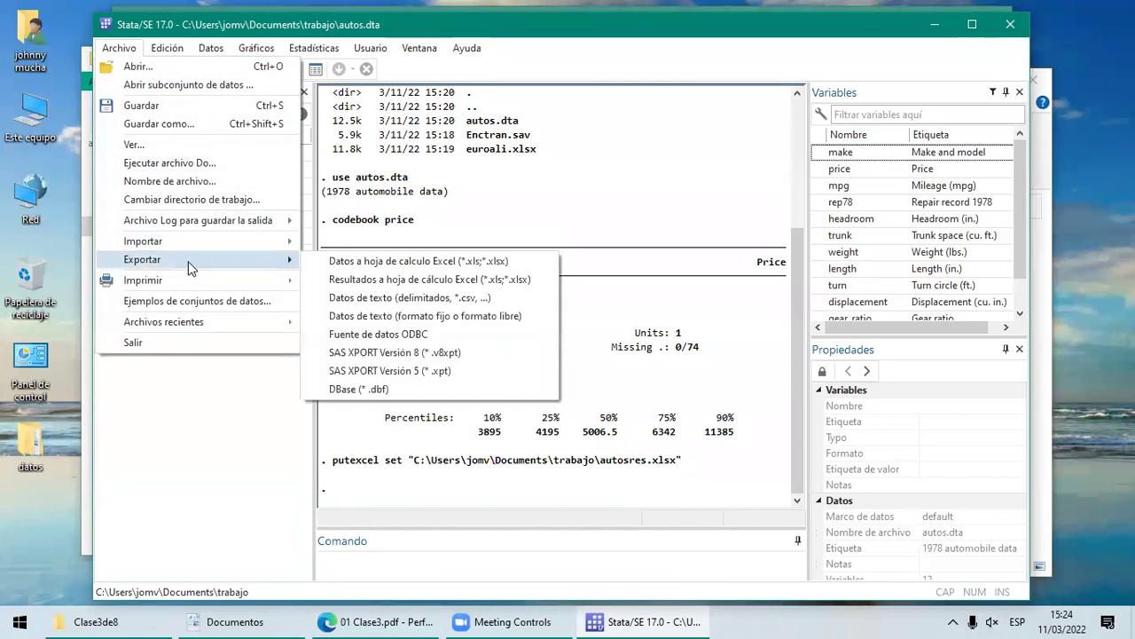
click(357, 282)
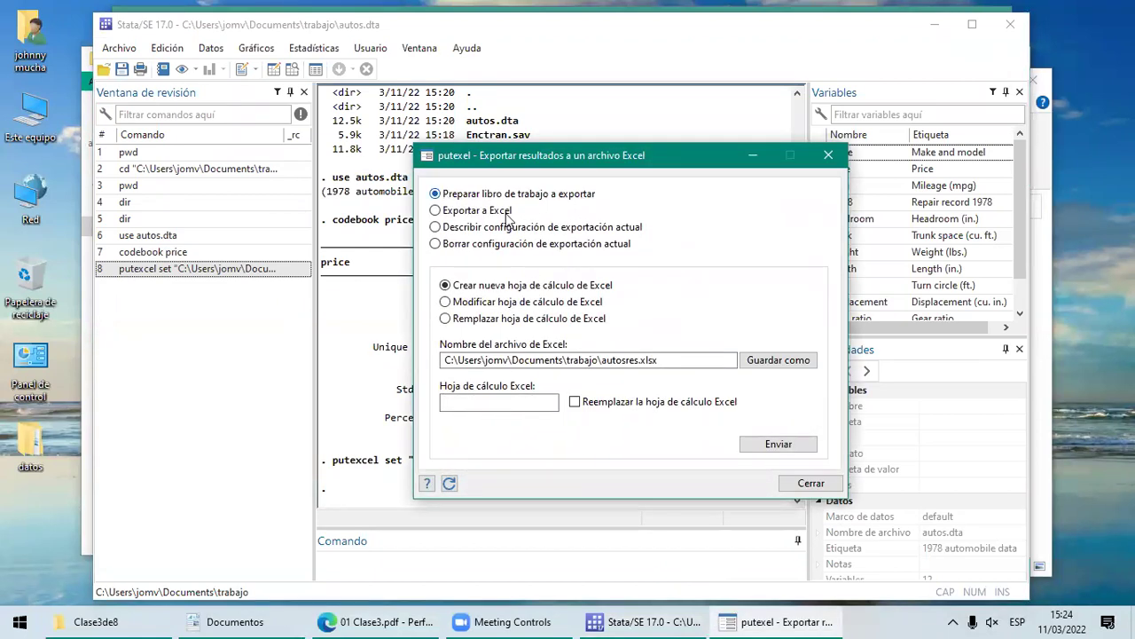
click(450, 216)
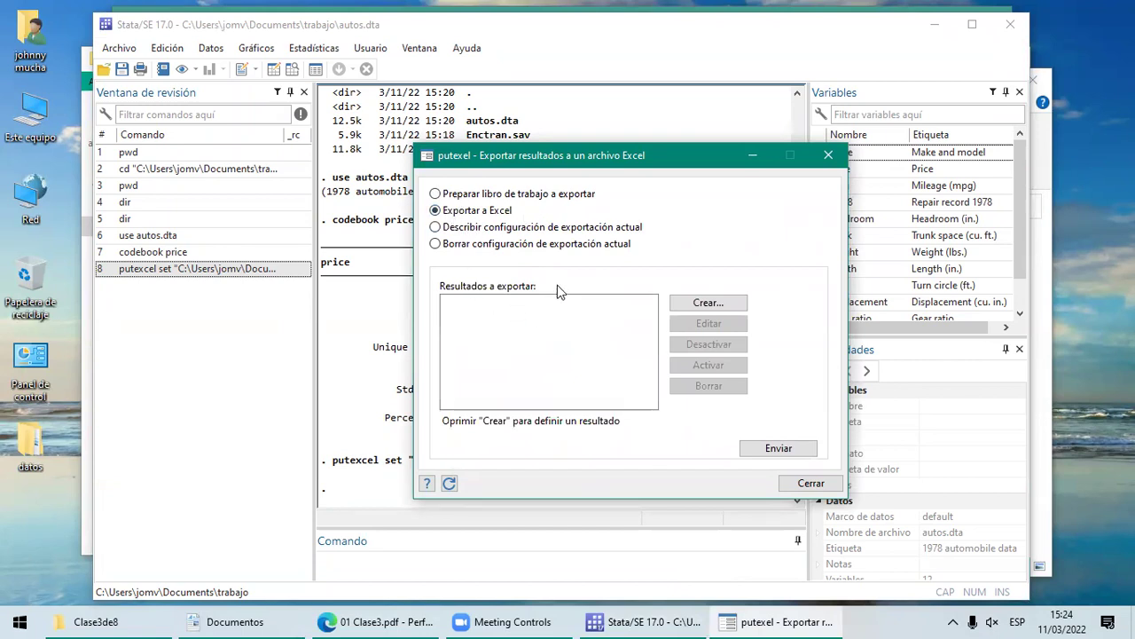
click(830, 156)
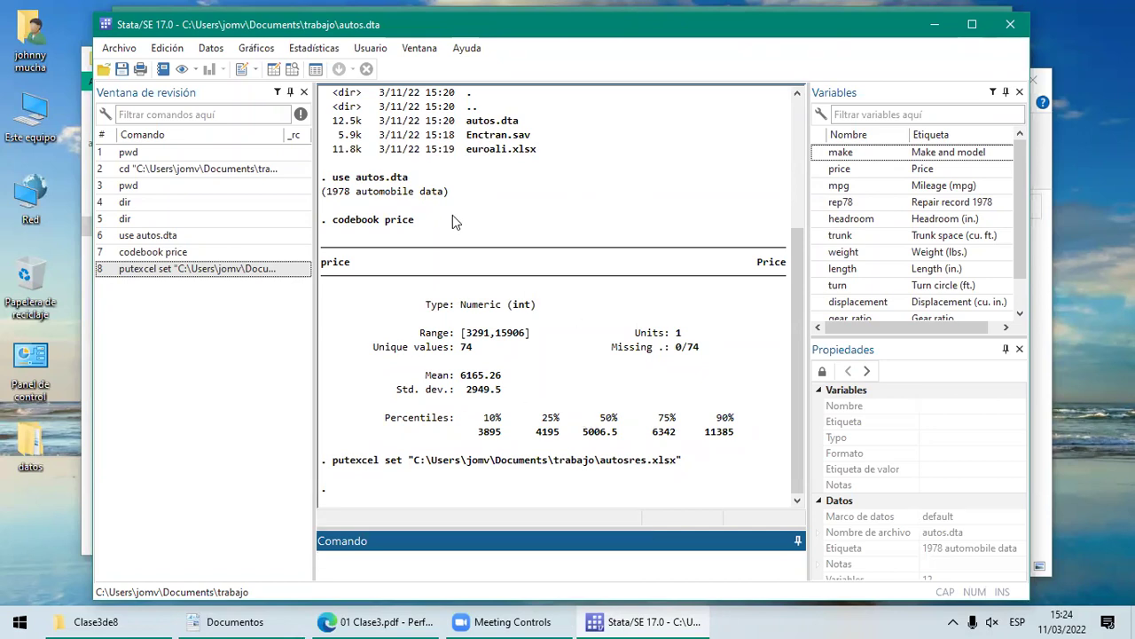
click(129, 50)
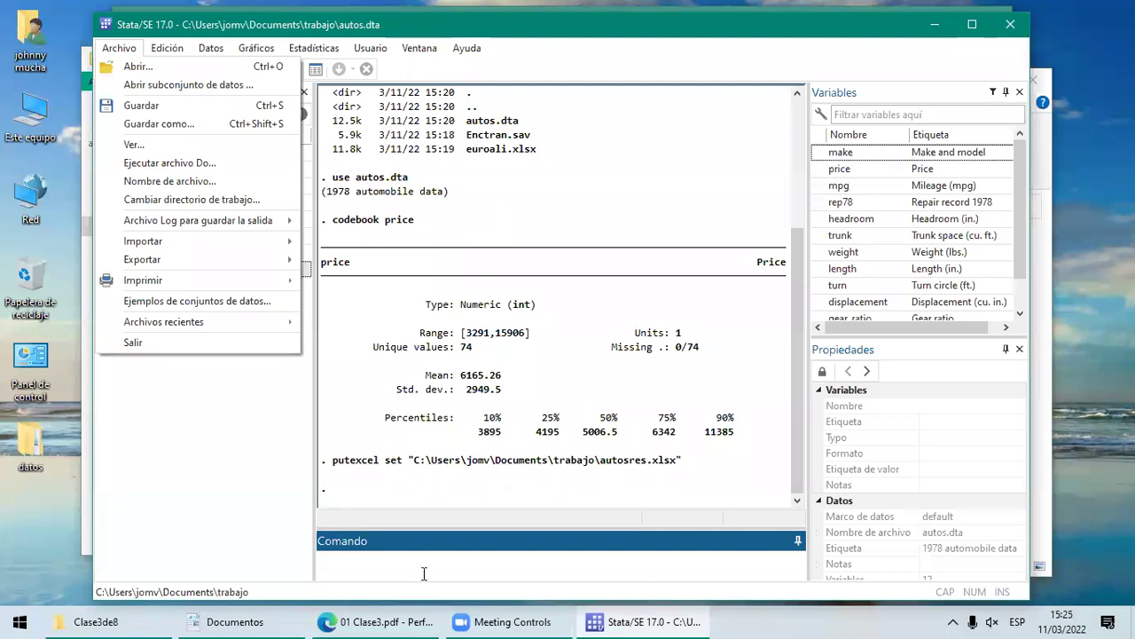
click(267, 461)
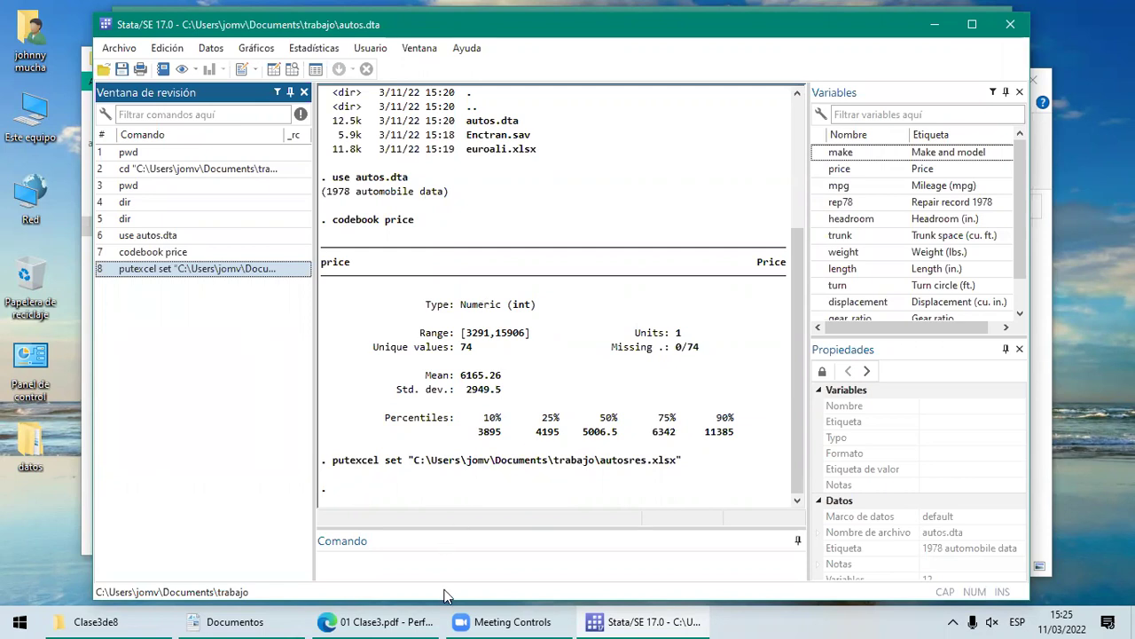
click(395, 621)
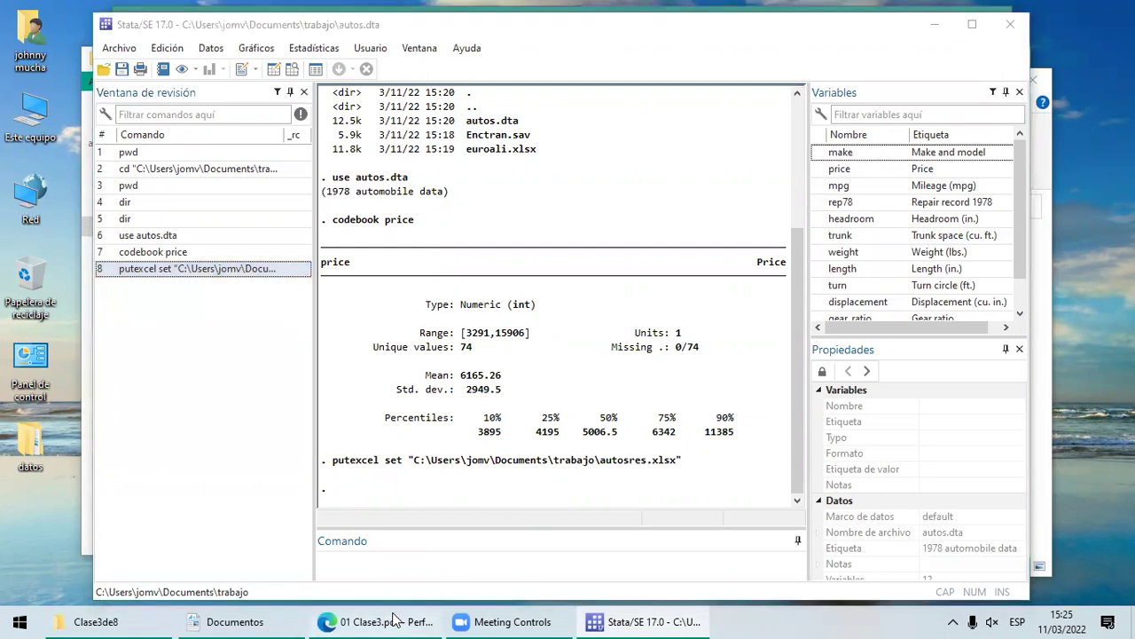
Step: Run describe price in Stata to show the price variable's storage type, format and label
click(609, 621)
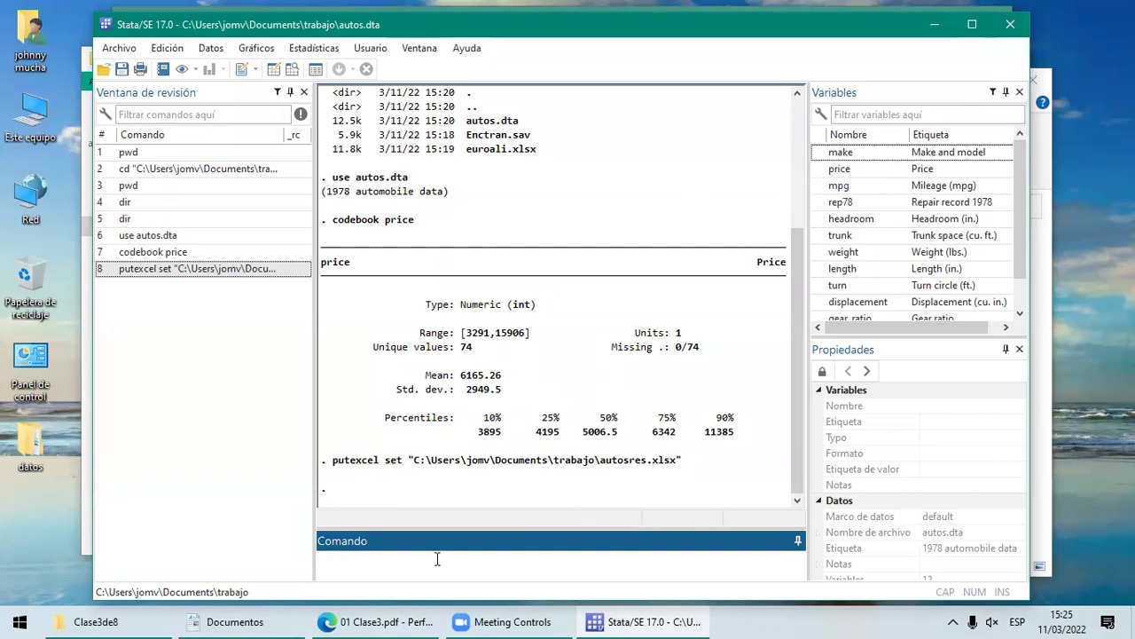
text(describe price)
key(Return)
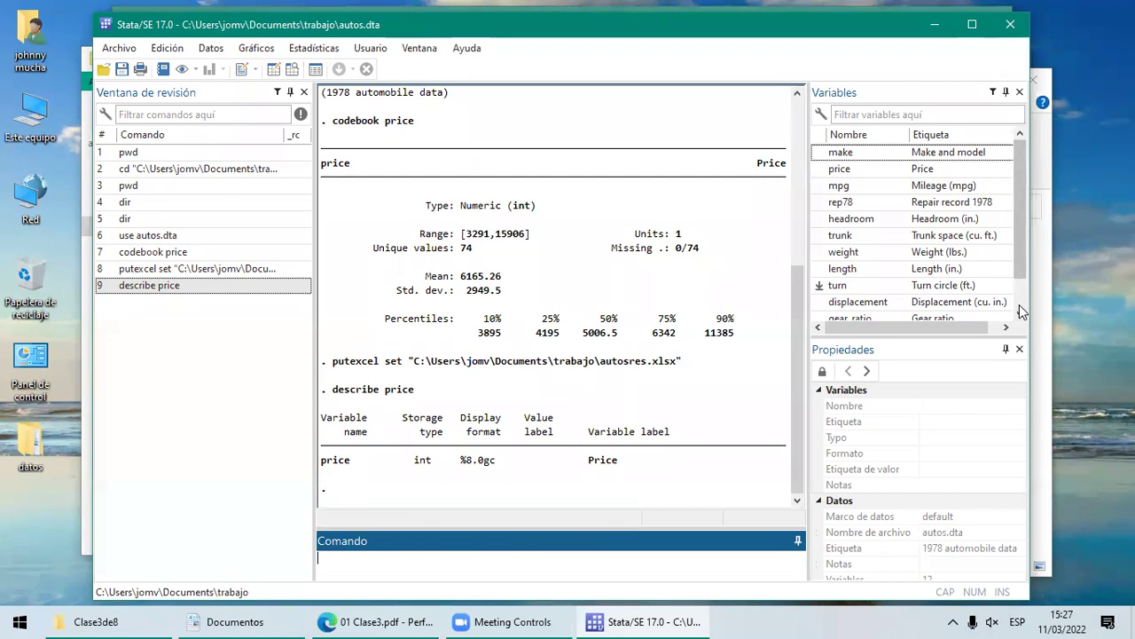
Step: Select the foreign variable to view its properties, and run codebook foreign to describe it
scroll(1019, 304, down, 1)
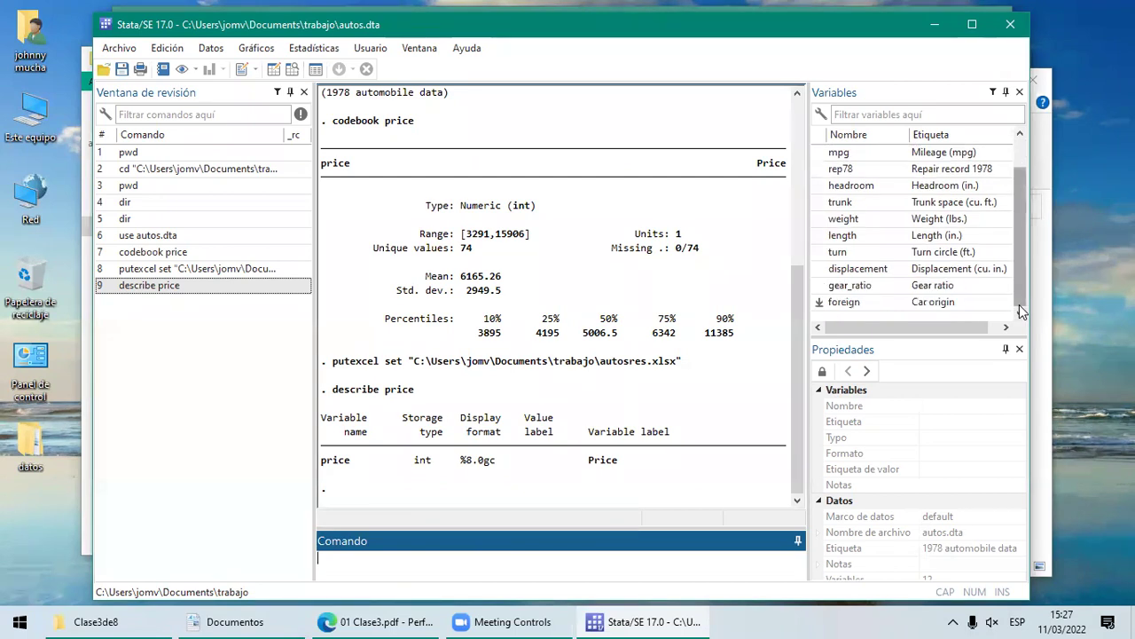
click(854, 304)
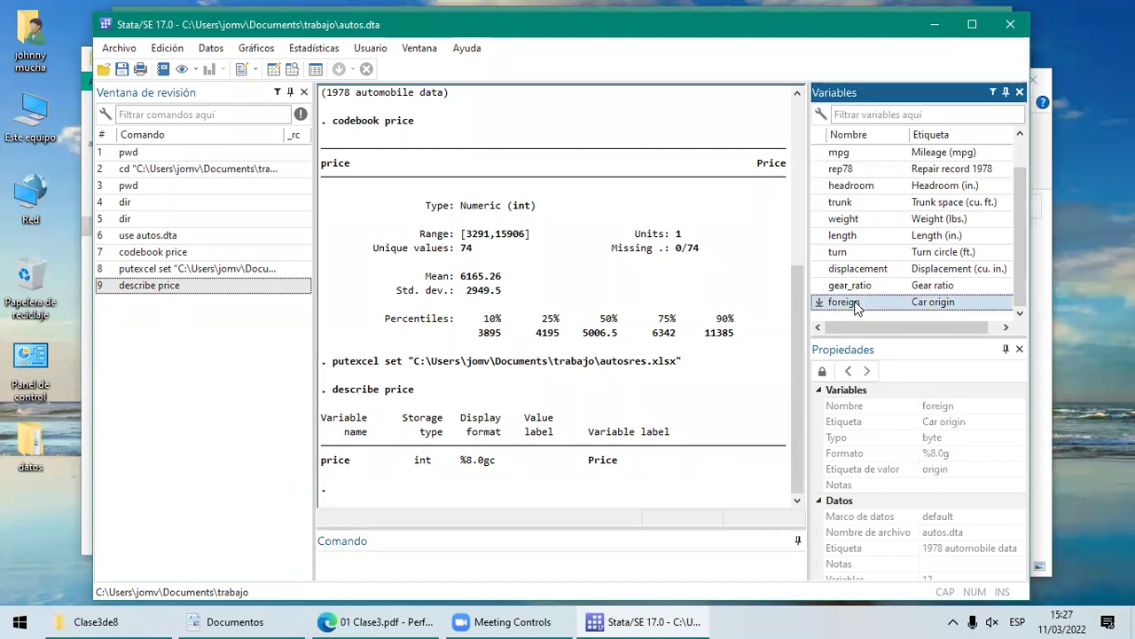
click(391, 566)
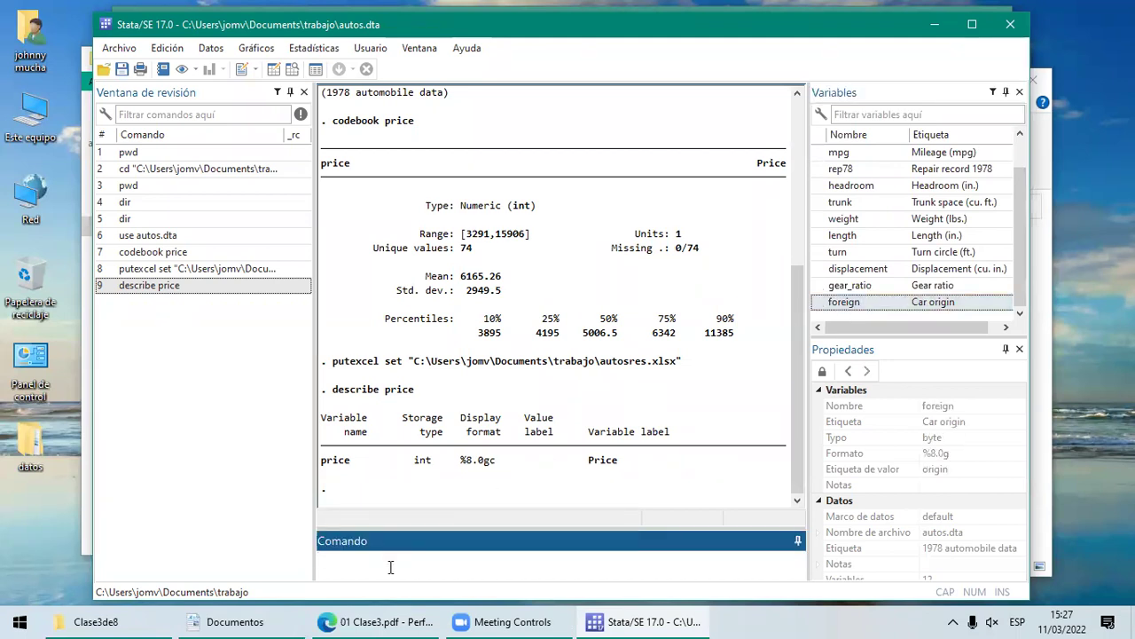
text(codebook foreign)
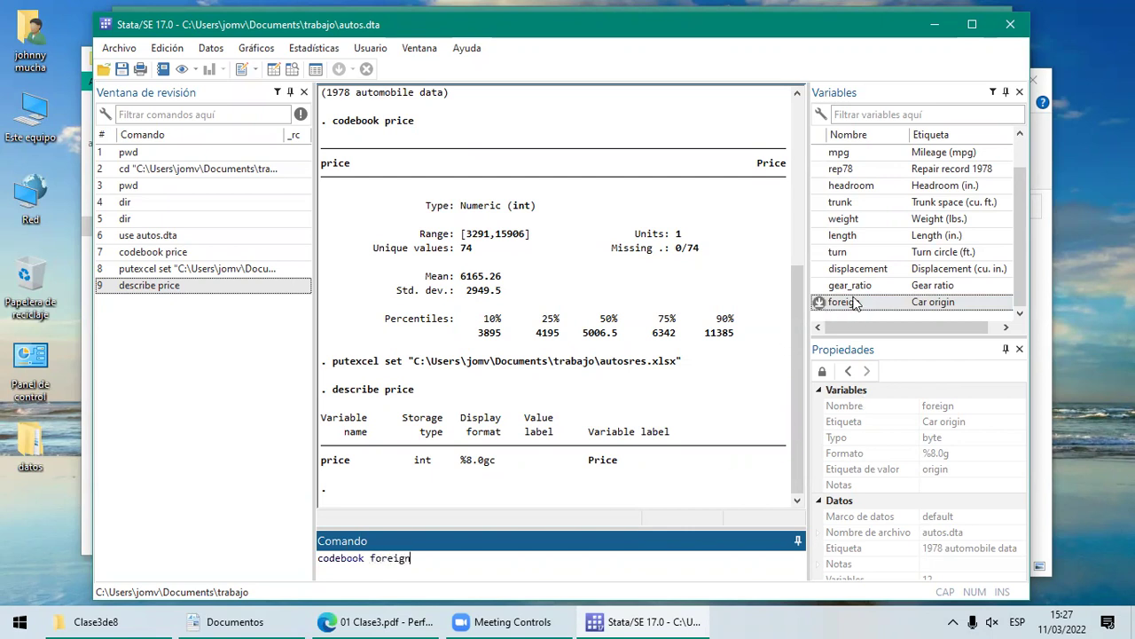
key(Return)
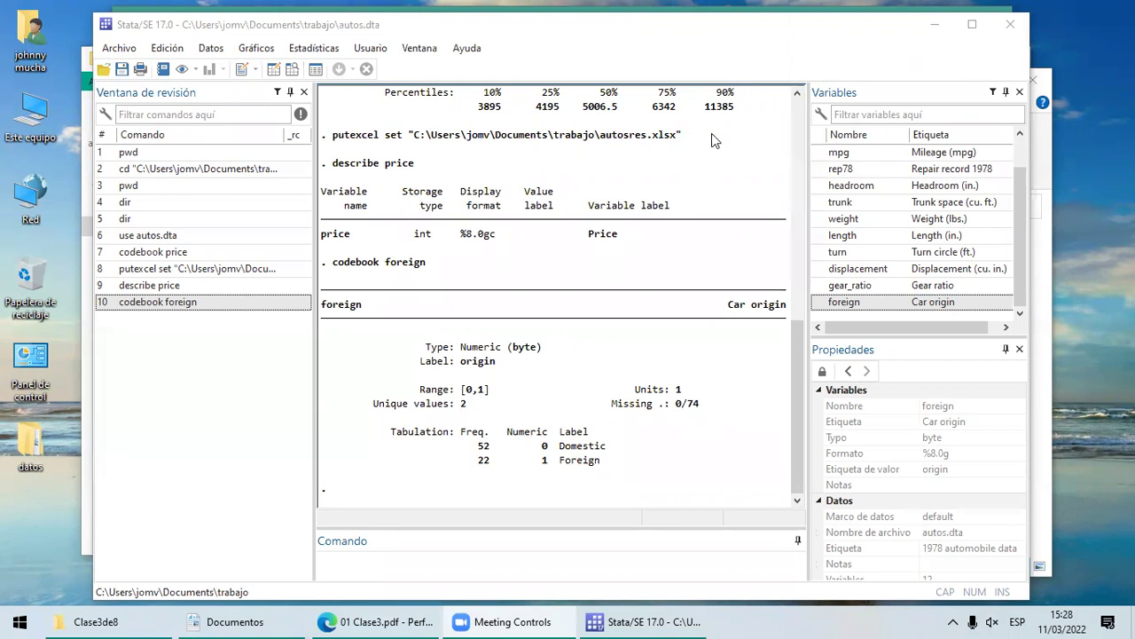
click(464, 553)
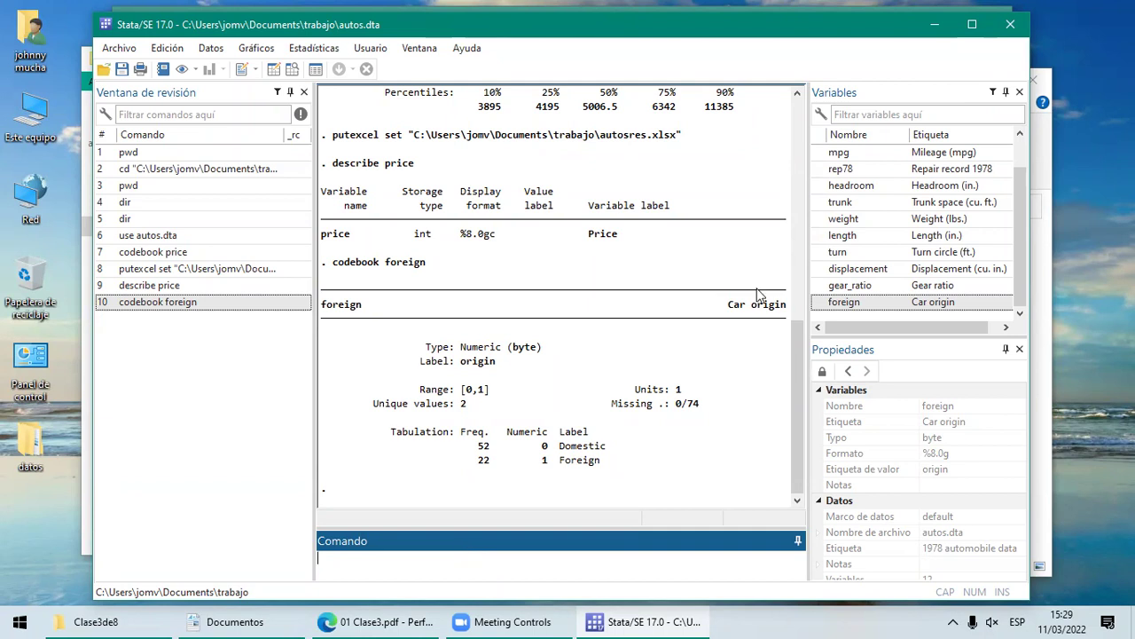
Step: Run describe foreign to show the foreign variable's storage type, display format and value label
click(797, 92)
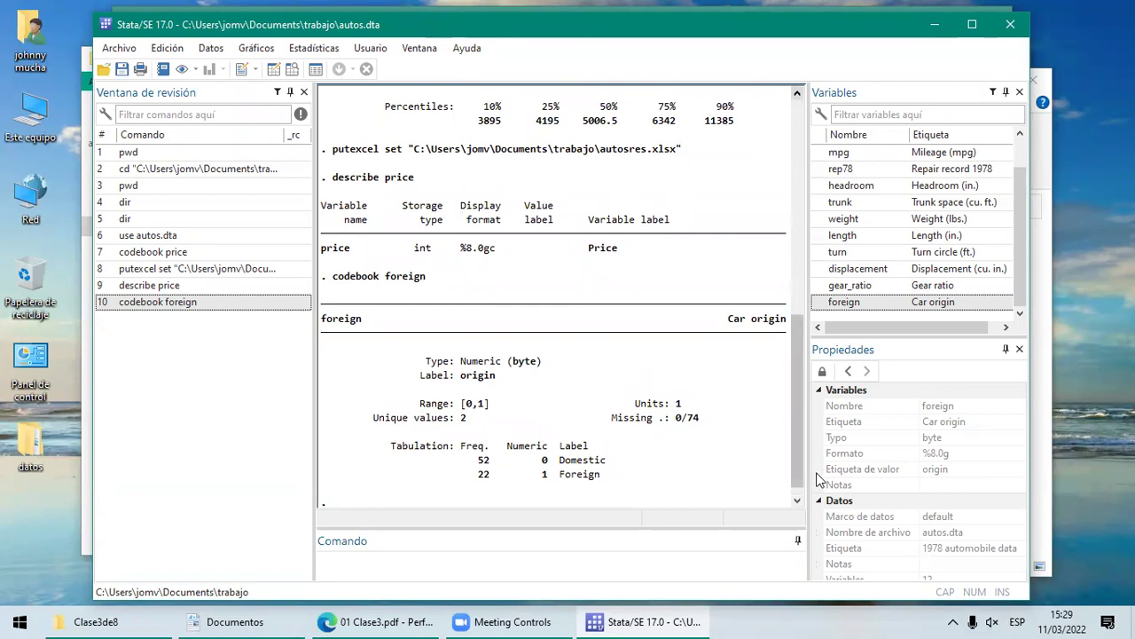
click(798, 502)
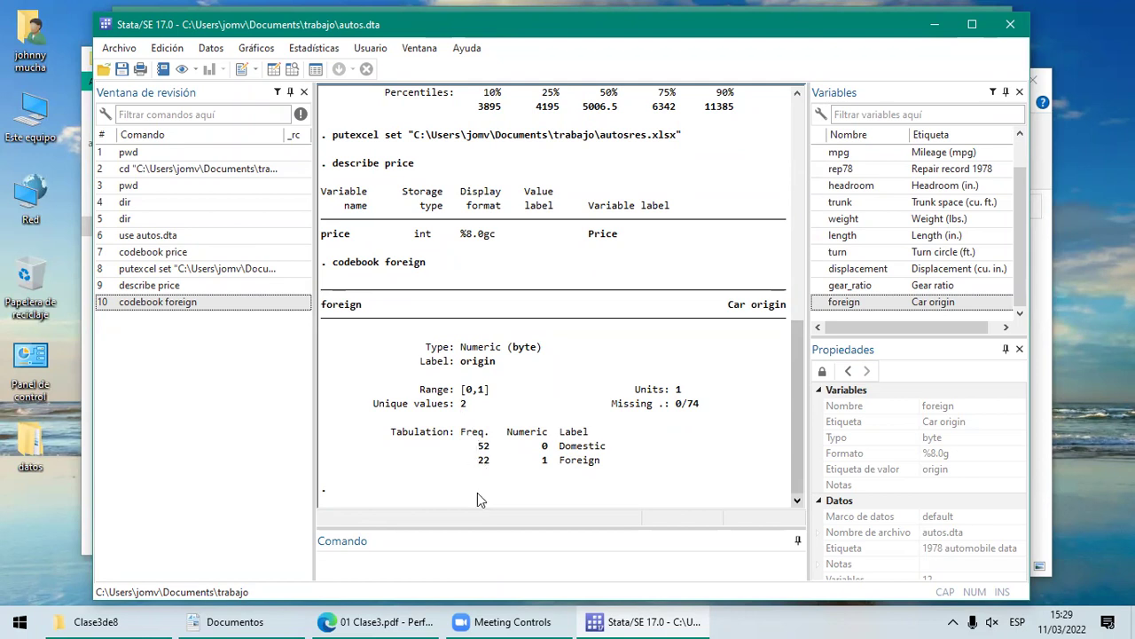
click(423, 563)
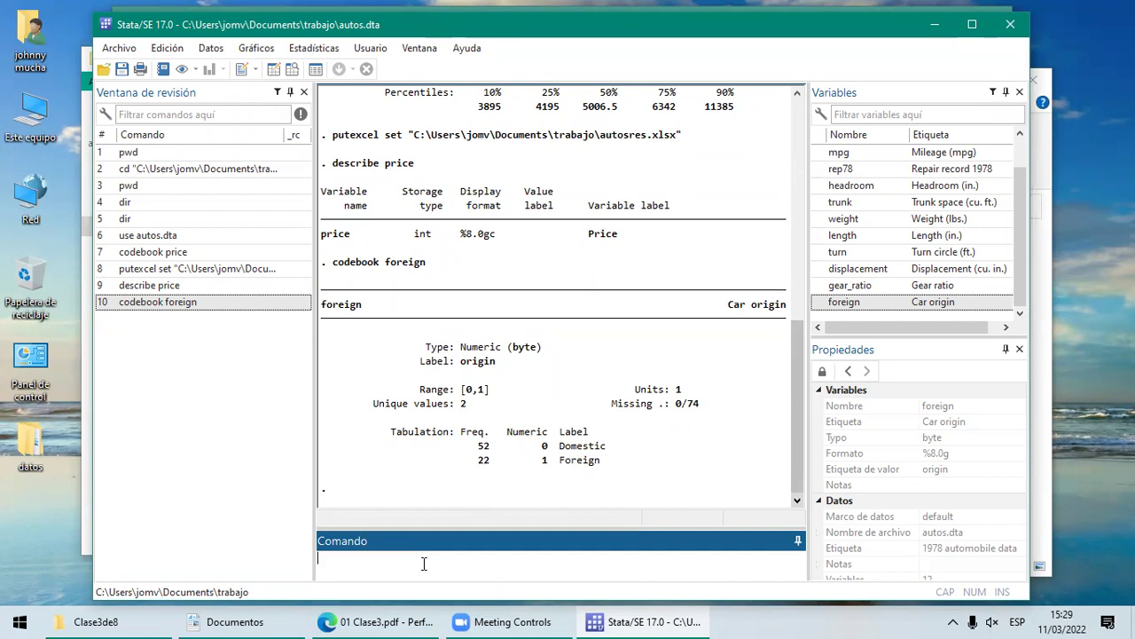
text(describe foreign)
key(Return)
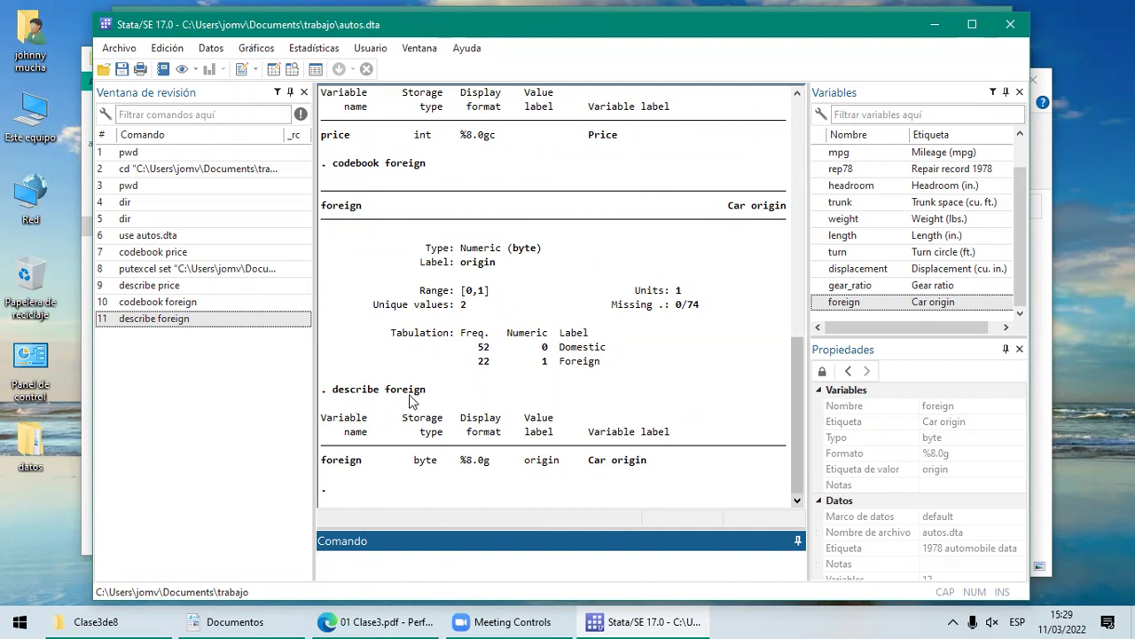
Step: Discard the partly entered command and rerun describe price from the command history
text(de)
key(BackSpace)
key(BackSpace)
double_click(169, 293)
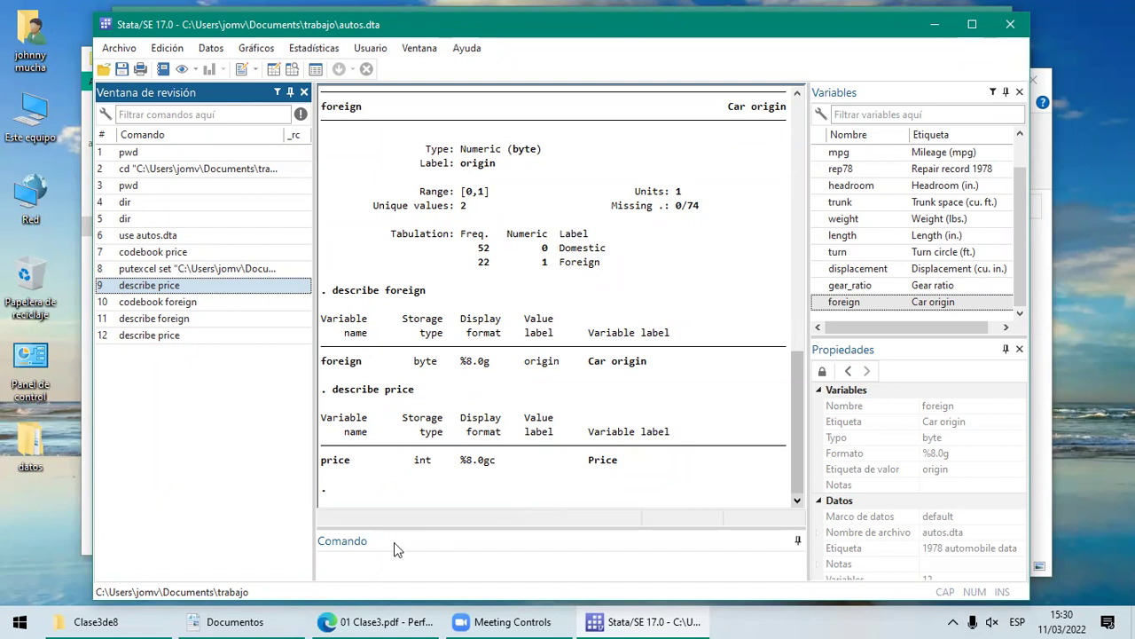
Step: Run codebook price and codebook foreign to compare the numeric and the categorical variable
click(366, 557)
text(coden)
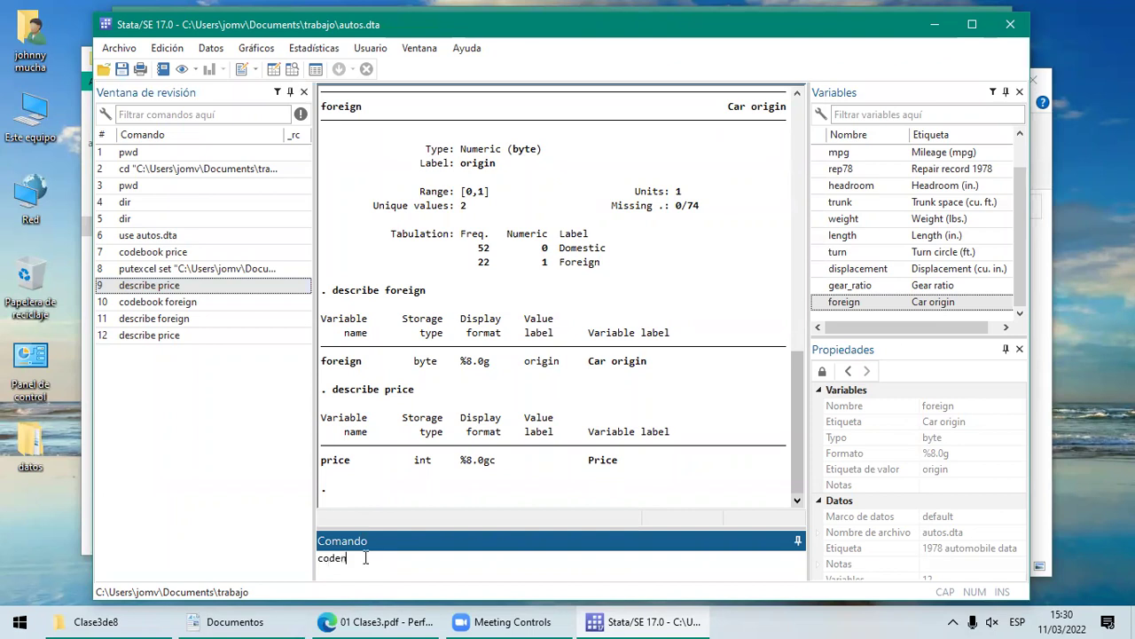
key(BackSpace)
text(book price)
key(Return)
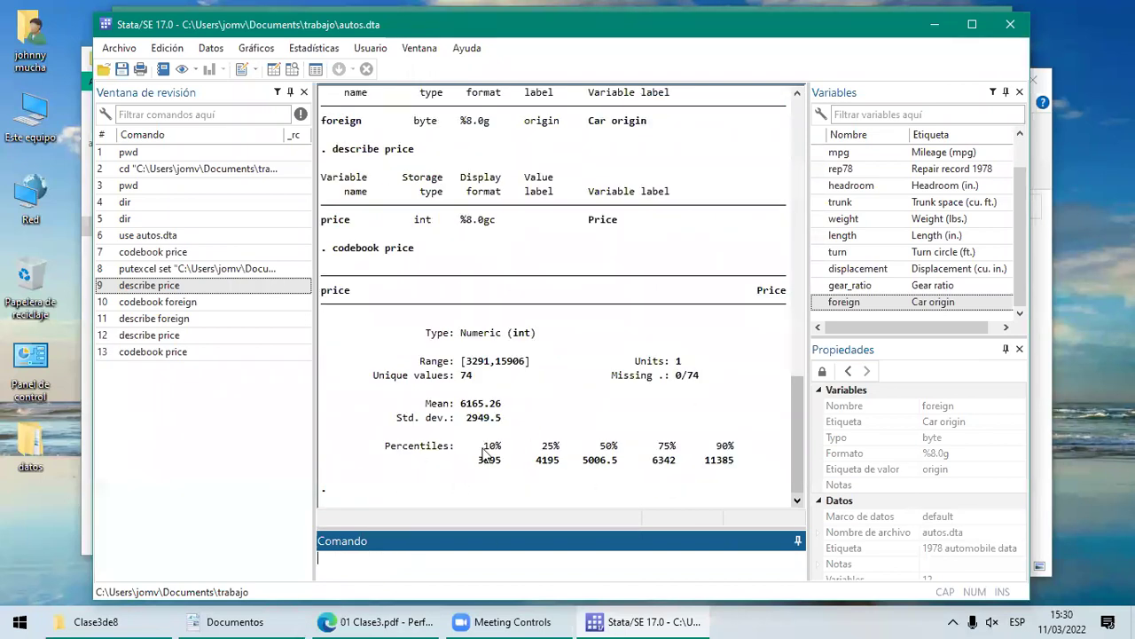
text(codebook foreign)
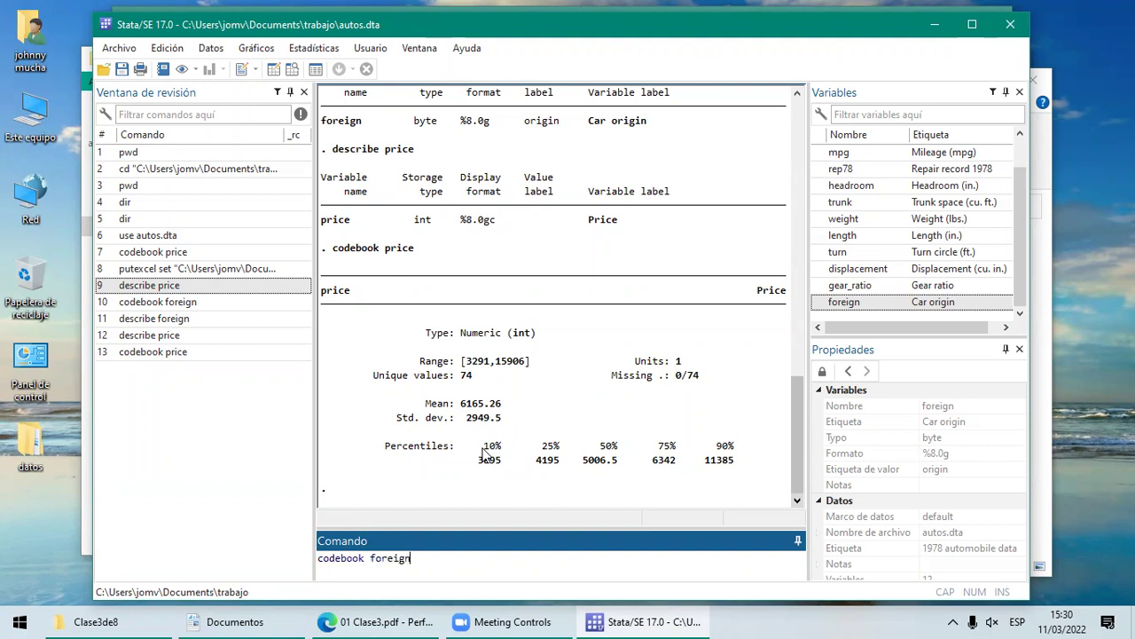
key(Return)
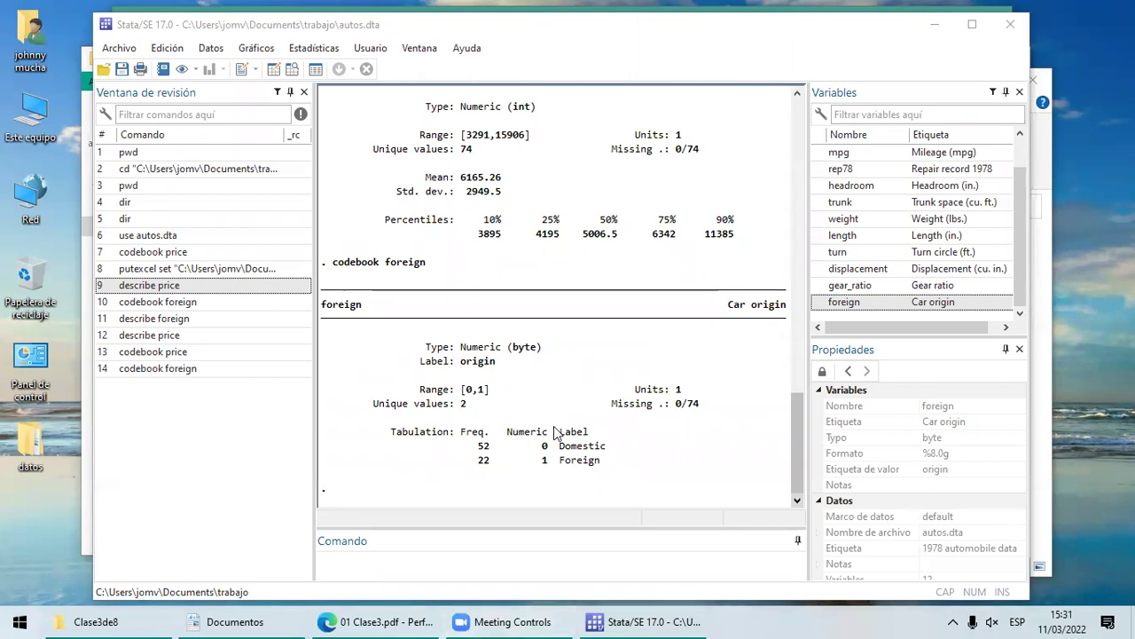
Step: Switch to Google Chrome and open Google Classroom from the Google apps
key(super)
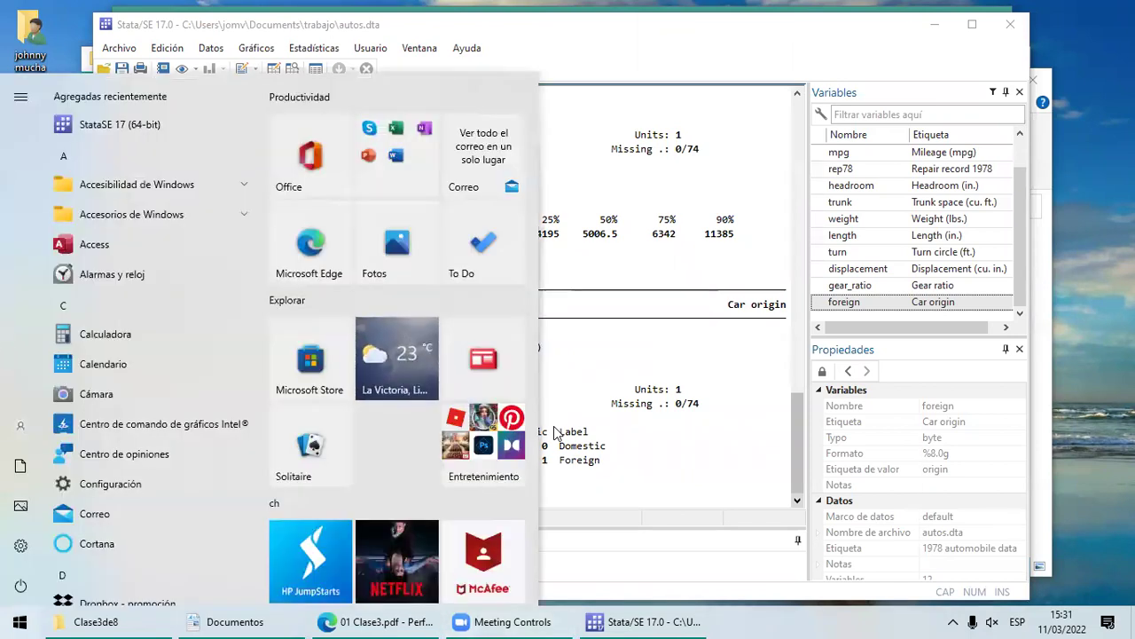
text(ch)
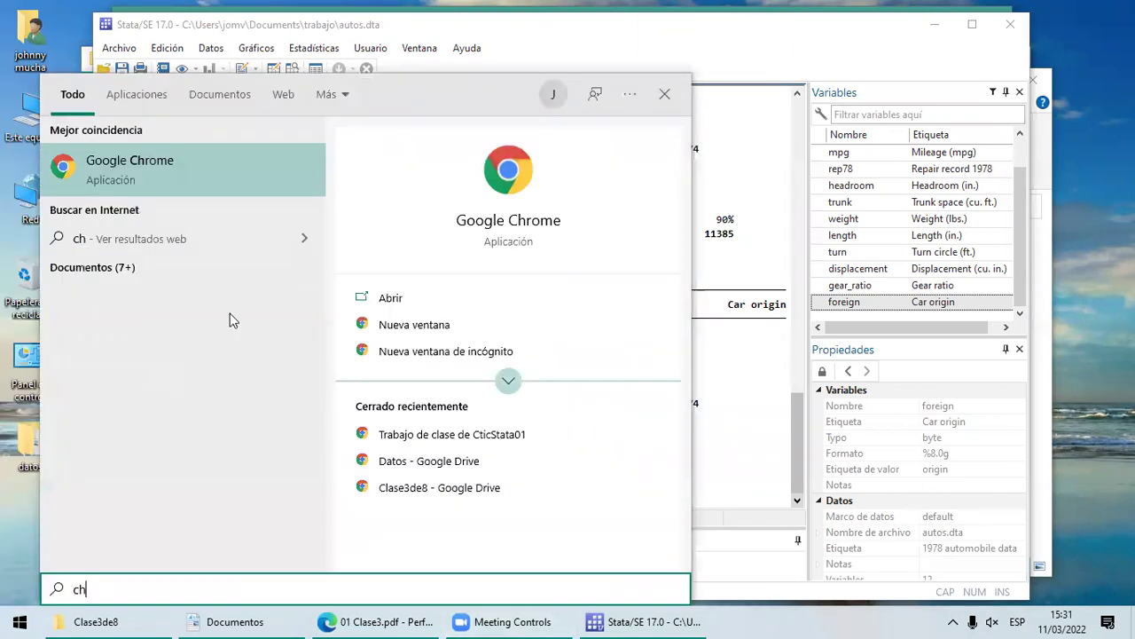
click(235, 191)
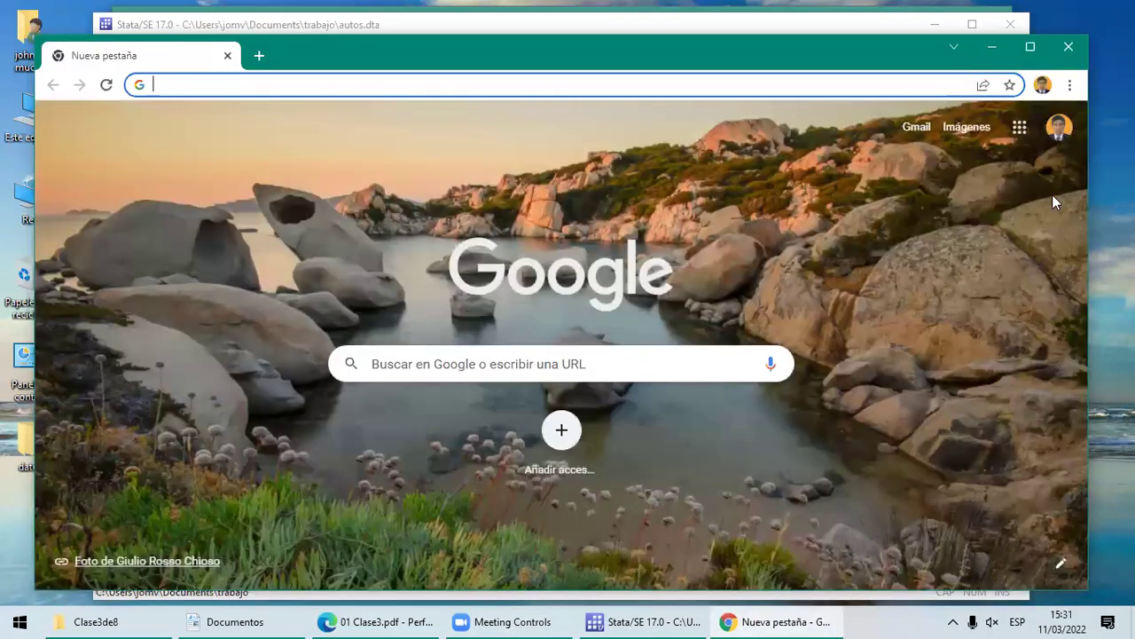
click(1020, 128)
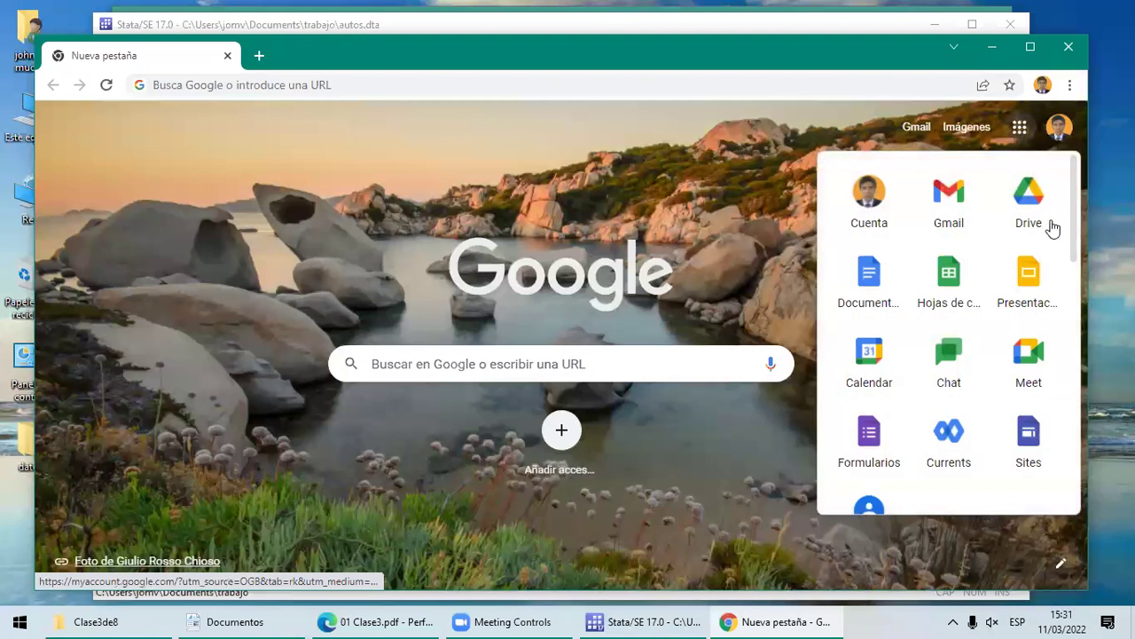
scroll(1074, 401, down, 4)
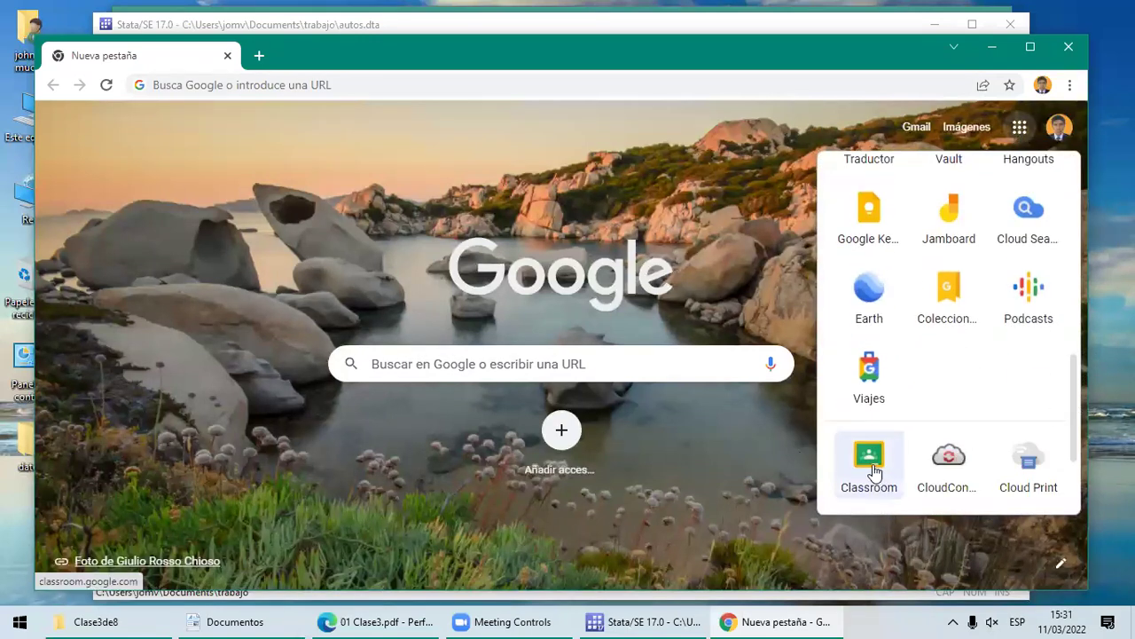
click(869, 461)
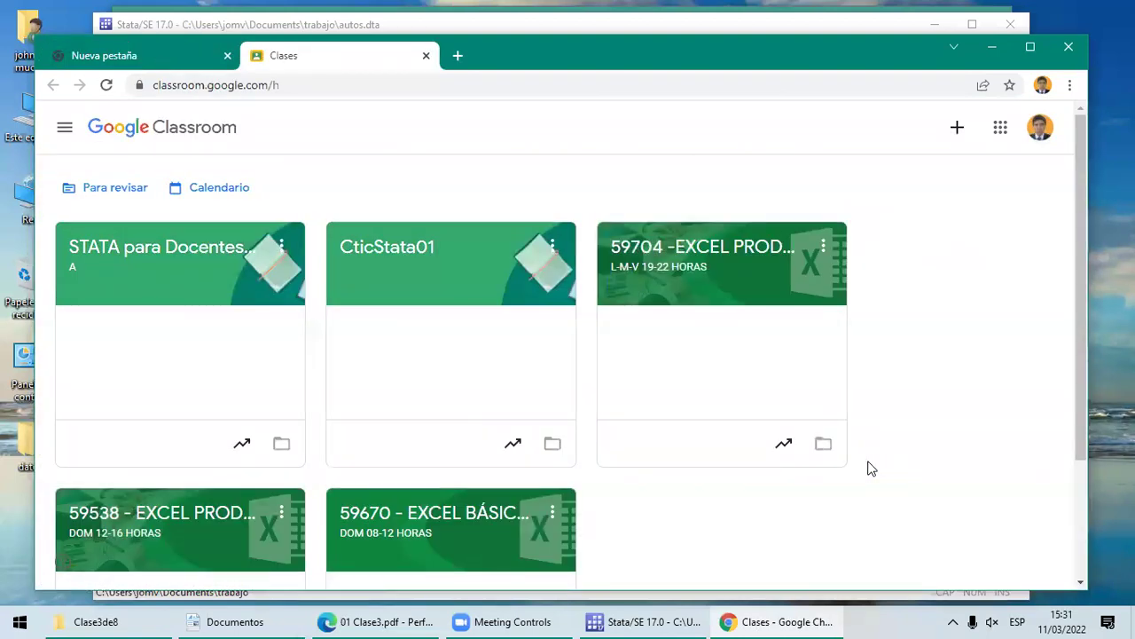
Step: Open the classwork of the CticStata01 class and expand the virtual class link under Enlace zoom
click(405, 251)
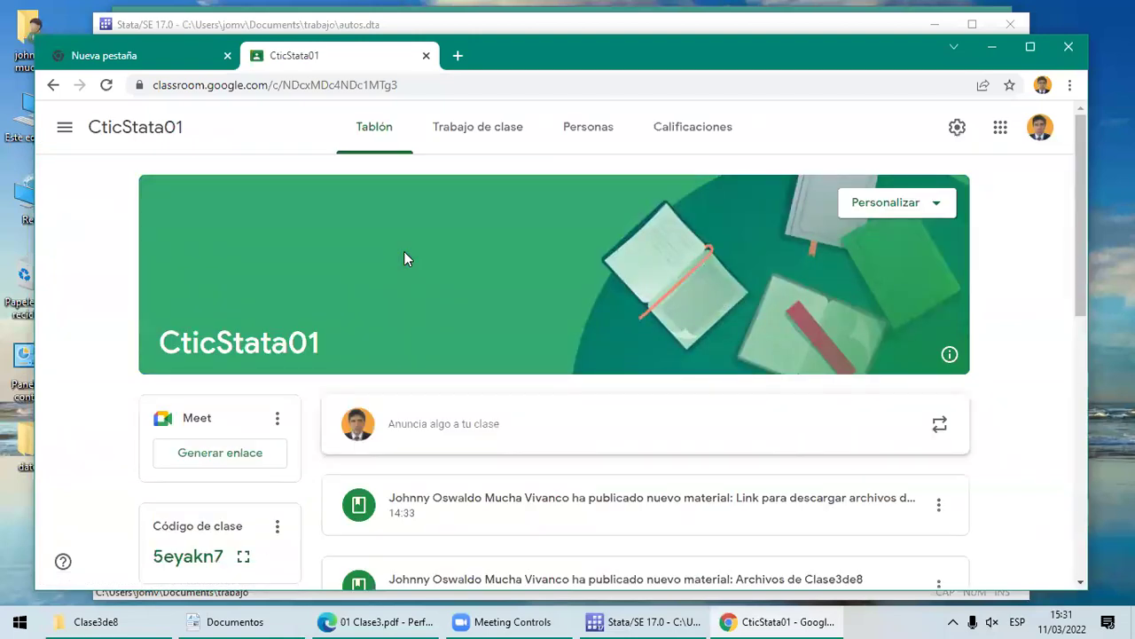
click(480, 129)
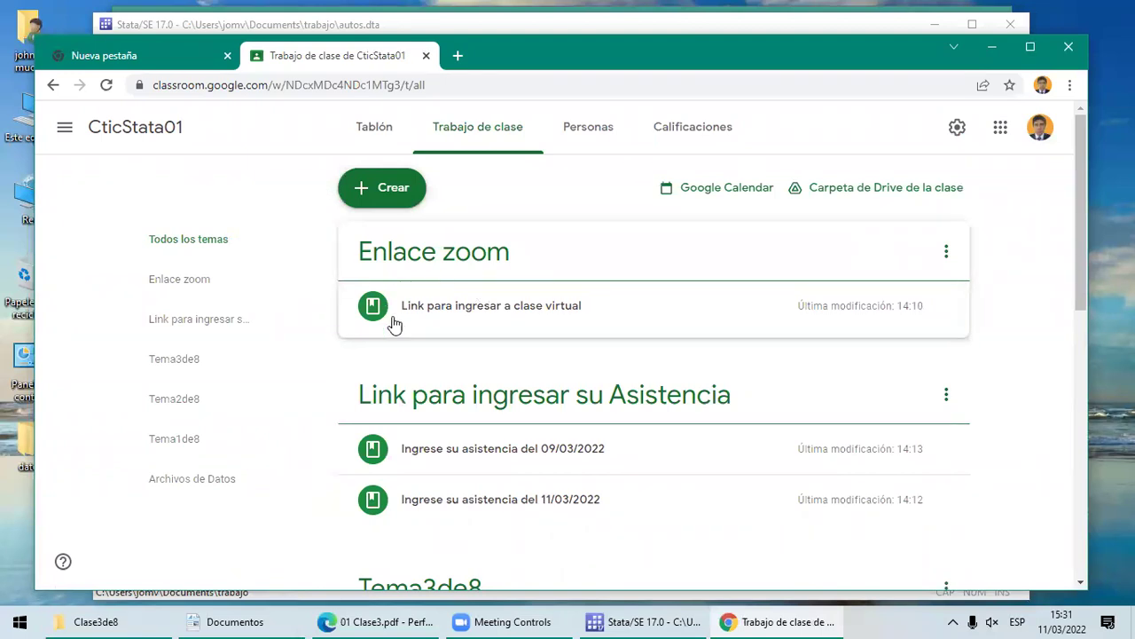
click(471, 307)
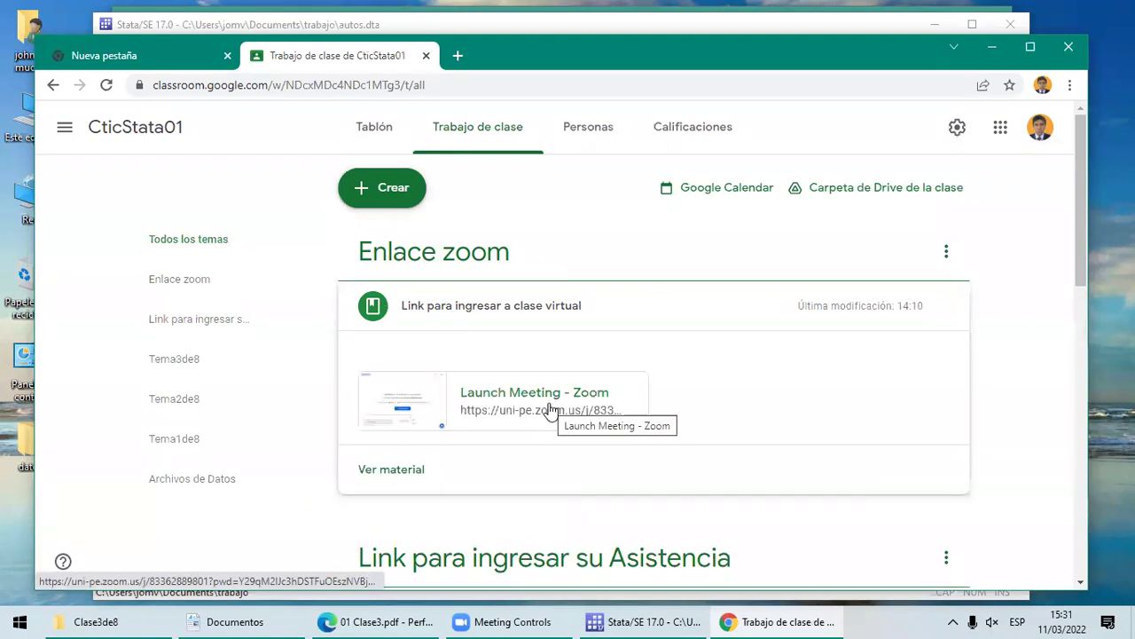
Step: Expand the attendance materials for 09/03/2022 and 11/03/2022 to view their Google Forms links
click(1080, 583)
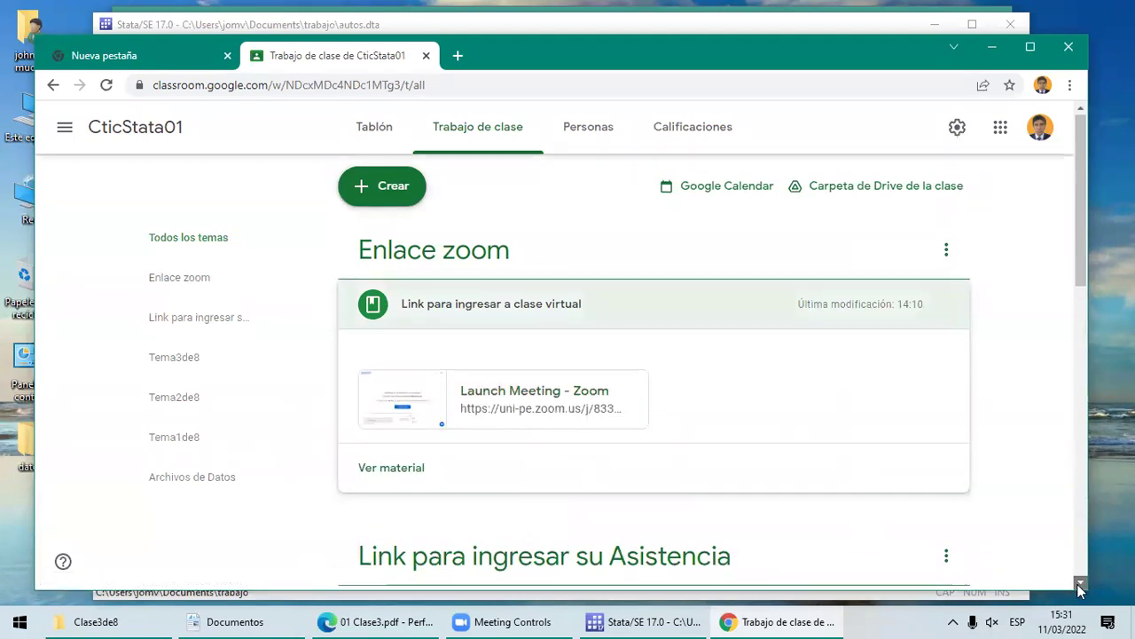
click(1079, 584)
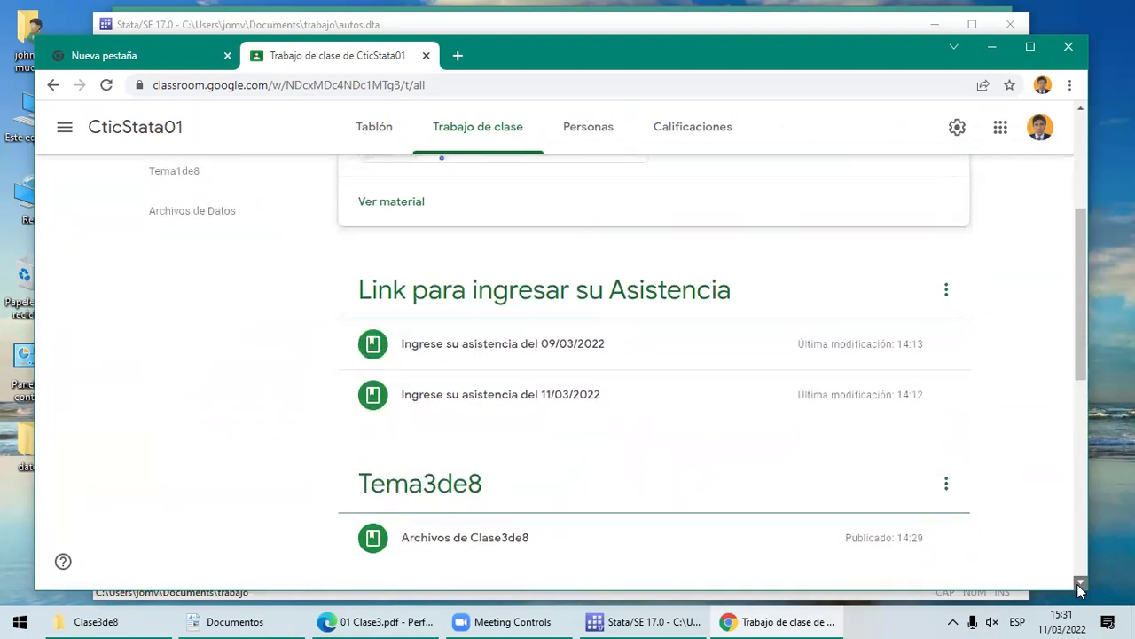
click(1079, 584)
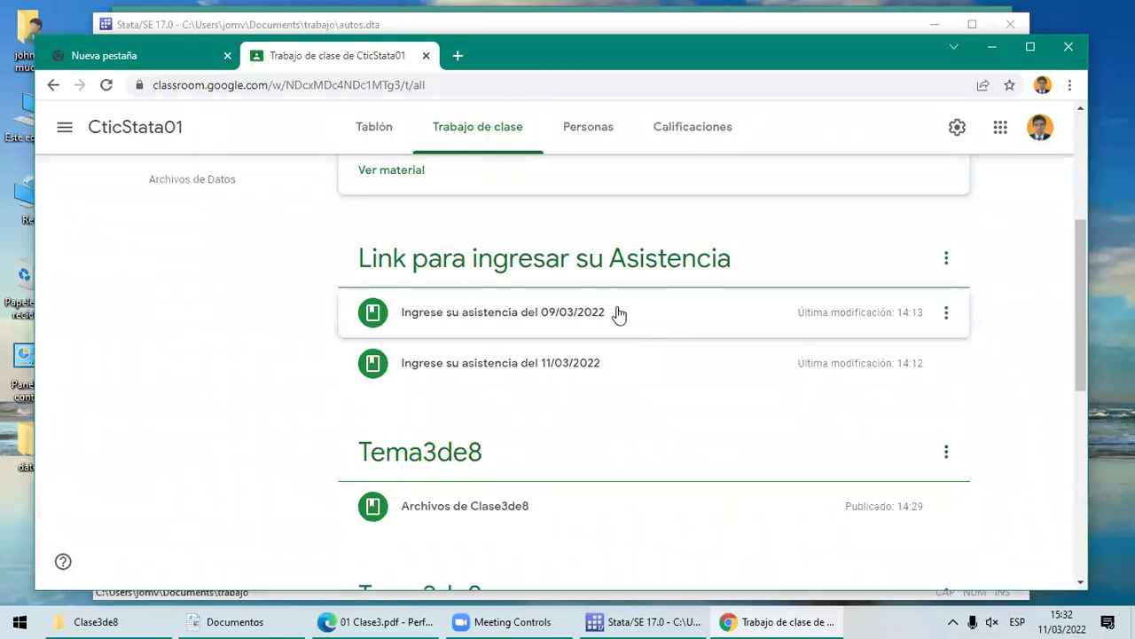
click(514, 321)
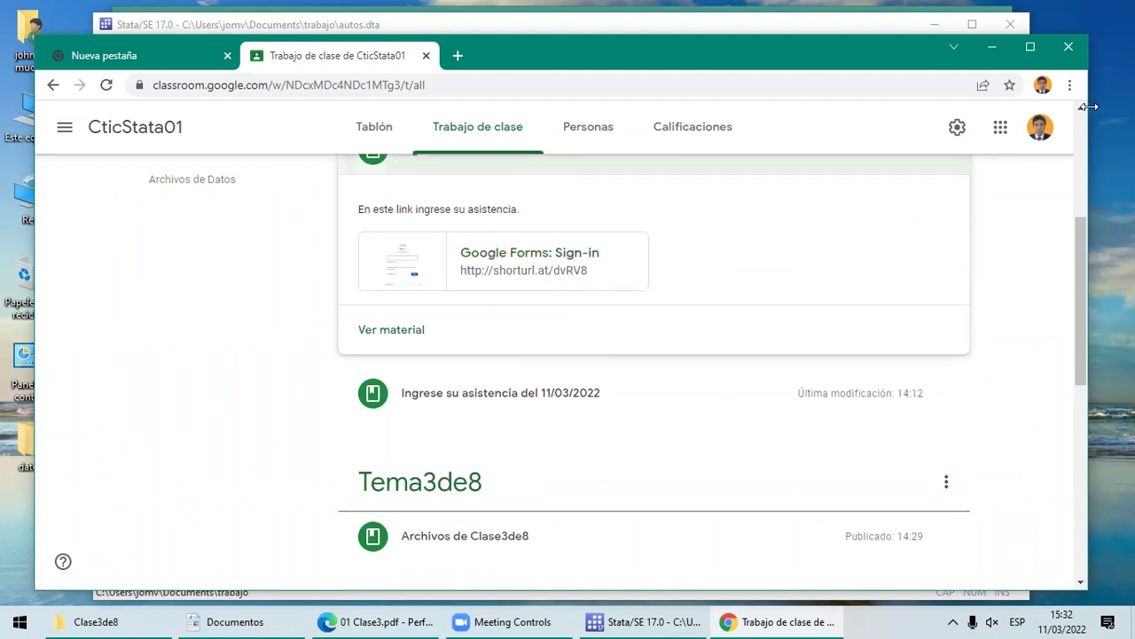
scroll(1075, 286, up, 1)
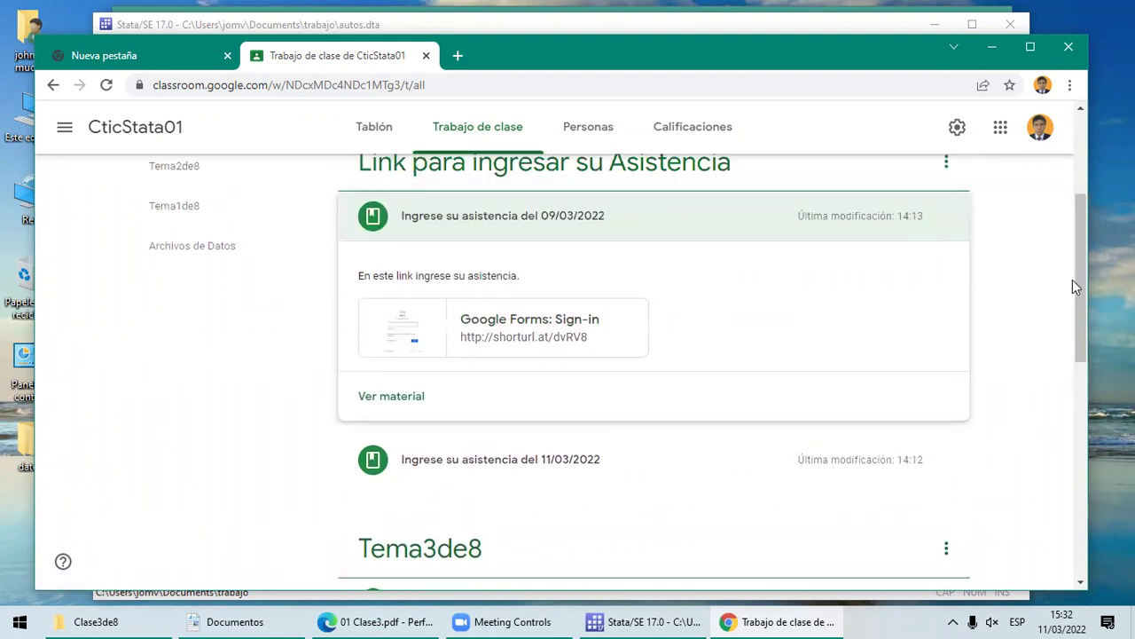
click(1081, 582)
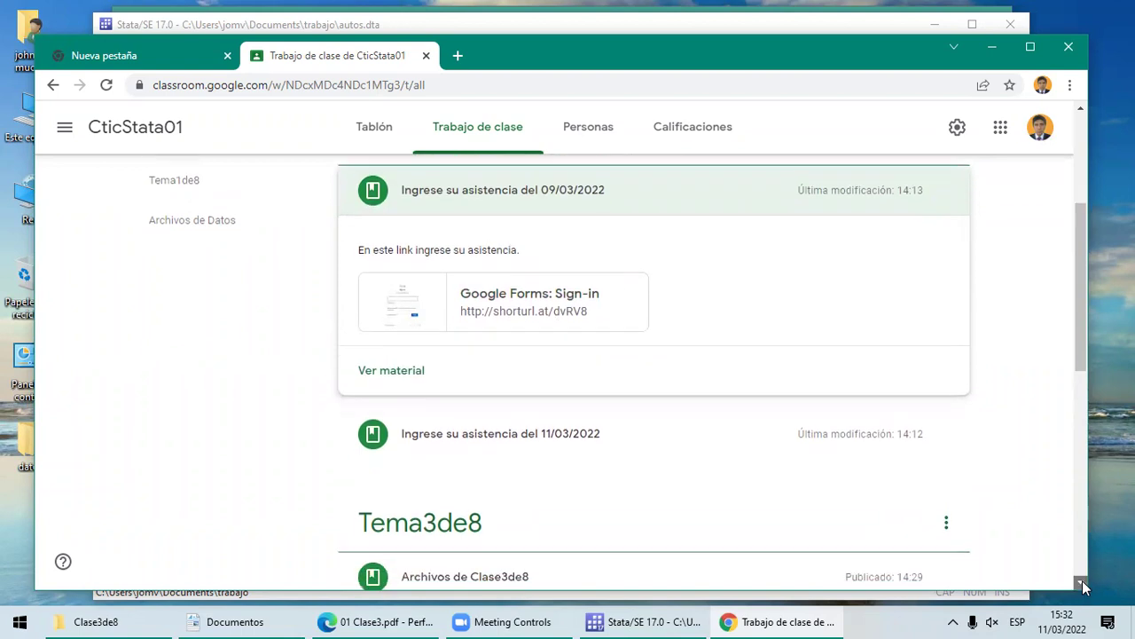
scroll(1082, 585, down, 2)
click(559, 329)
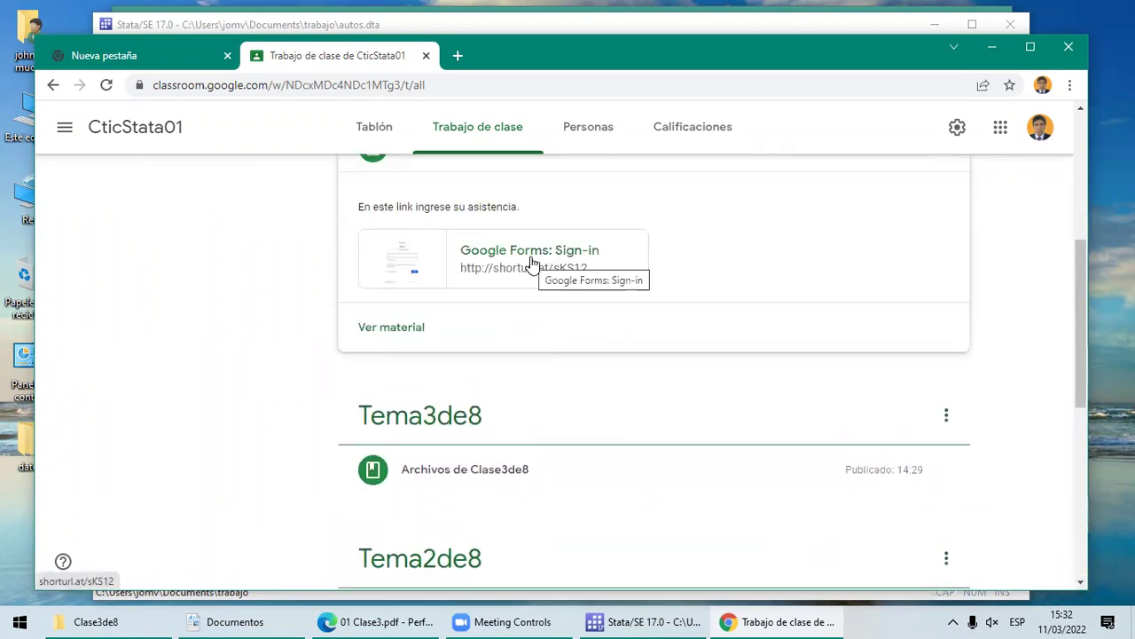
Step: Open the 11/03/2022 attendance form, review its fields from Apellido Paterno to Especialidad, and close it without submitting
click(1081, 107)
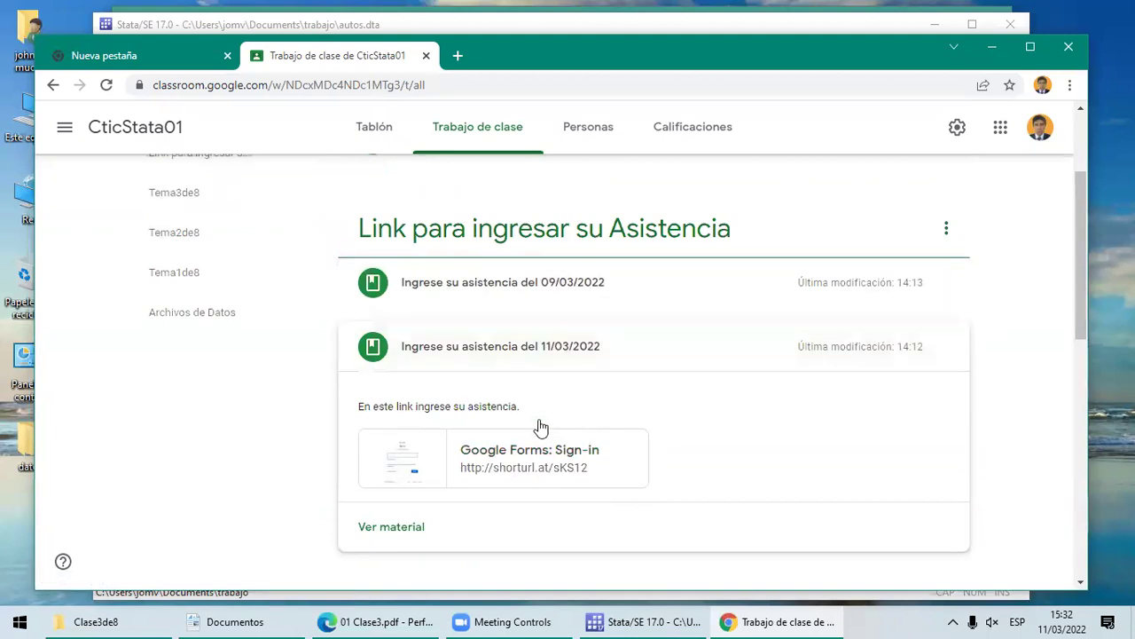
click(532, 468)
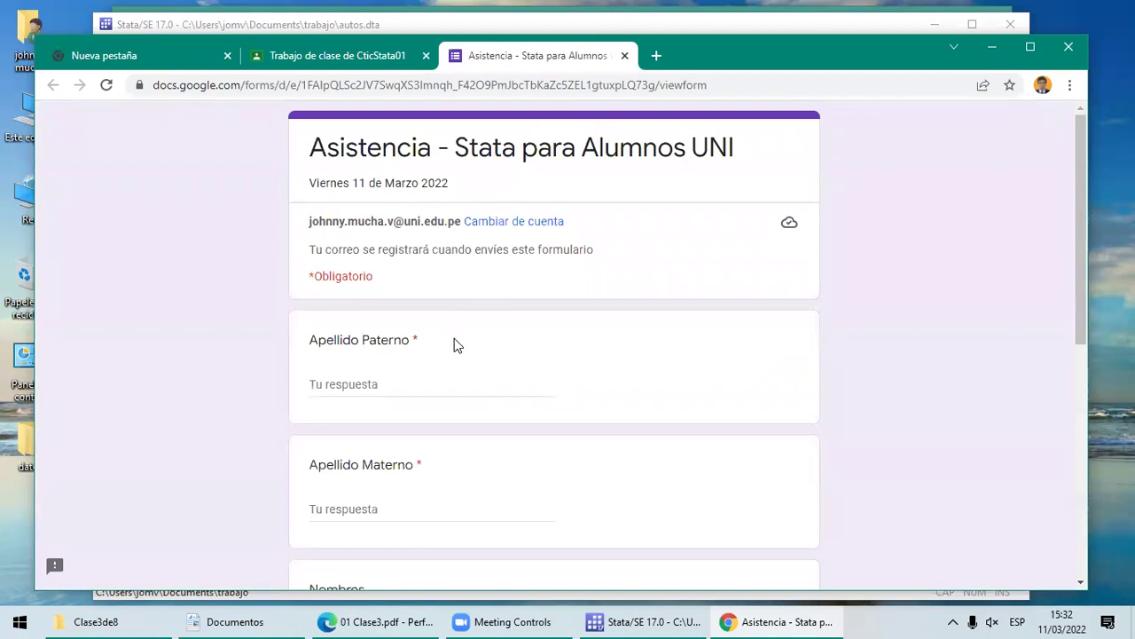
click(1081, 582)
scroll(1080, 582, down, 5)
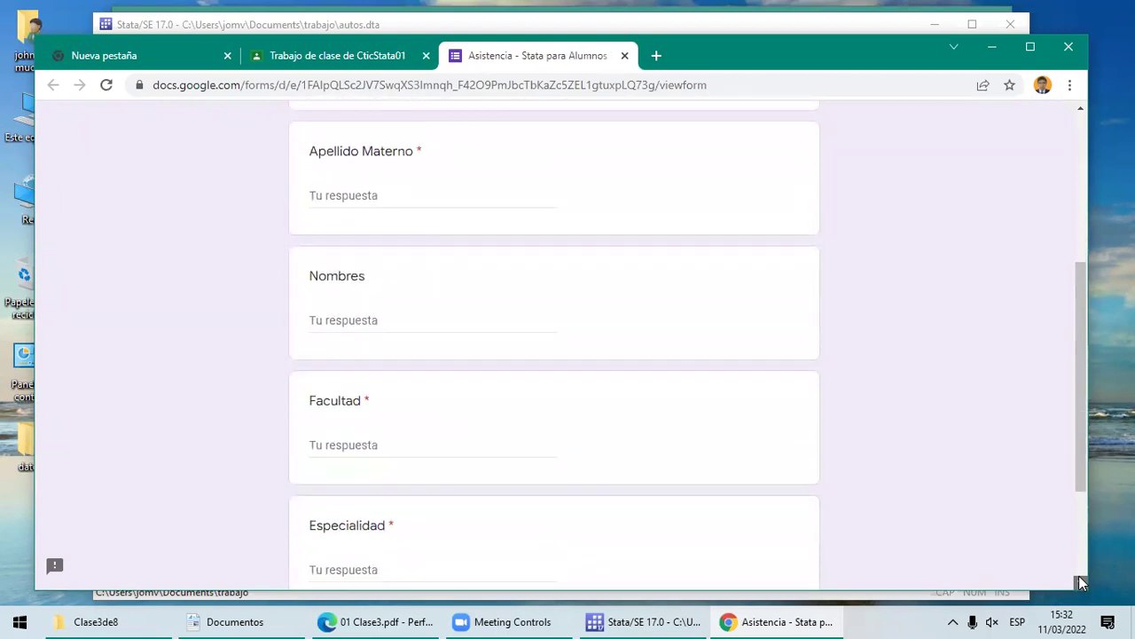
scroll(312, 479, down, 1)
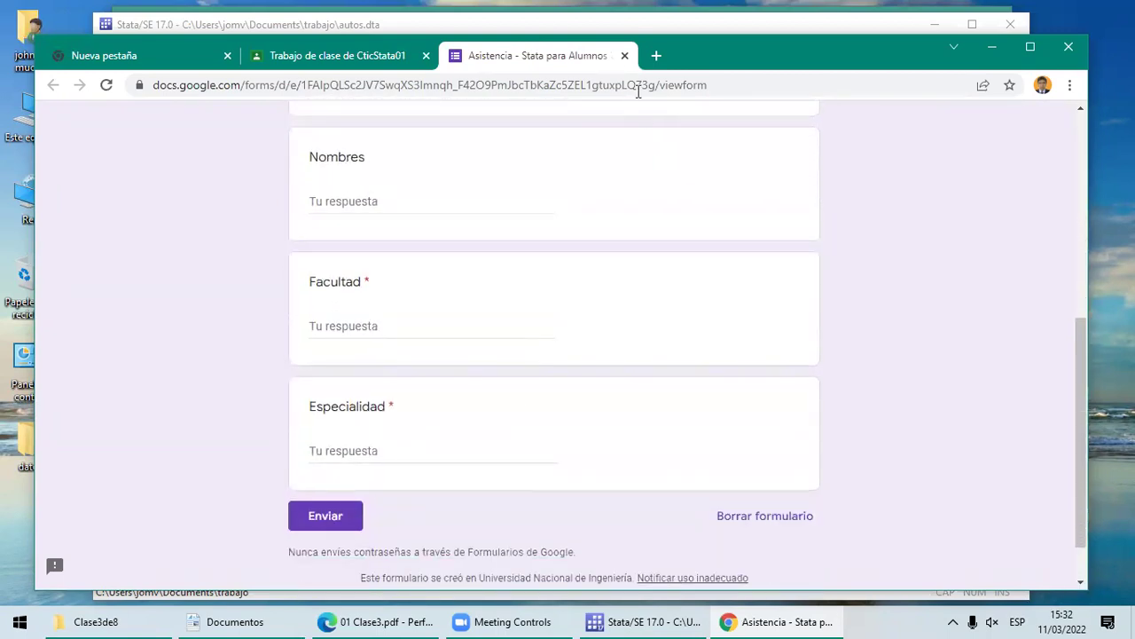
click(1080, 210)
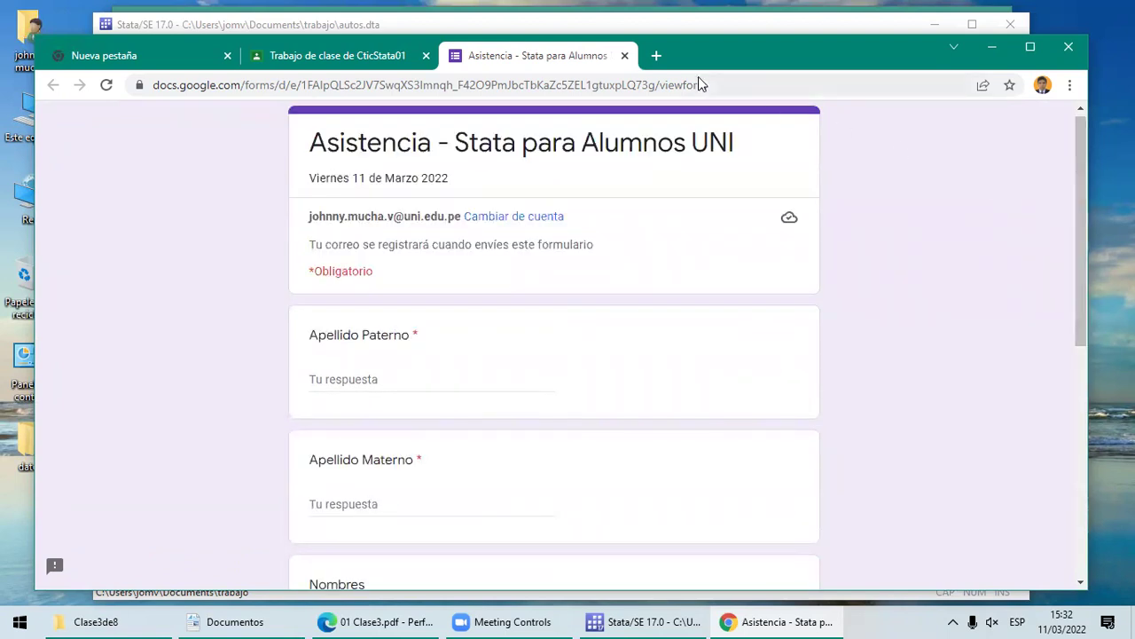
click(623, 56)
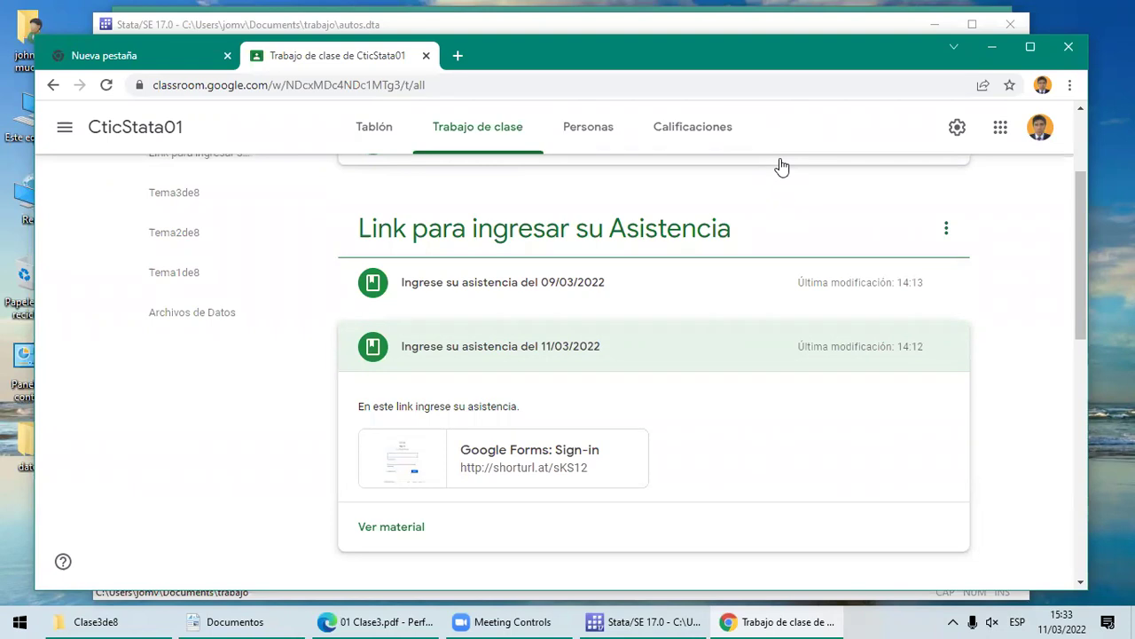
Step: View the Tema3de8 classwork section, close Chrome, and return to Stata to review the codebook output for price and foreign
click(1082, 582)
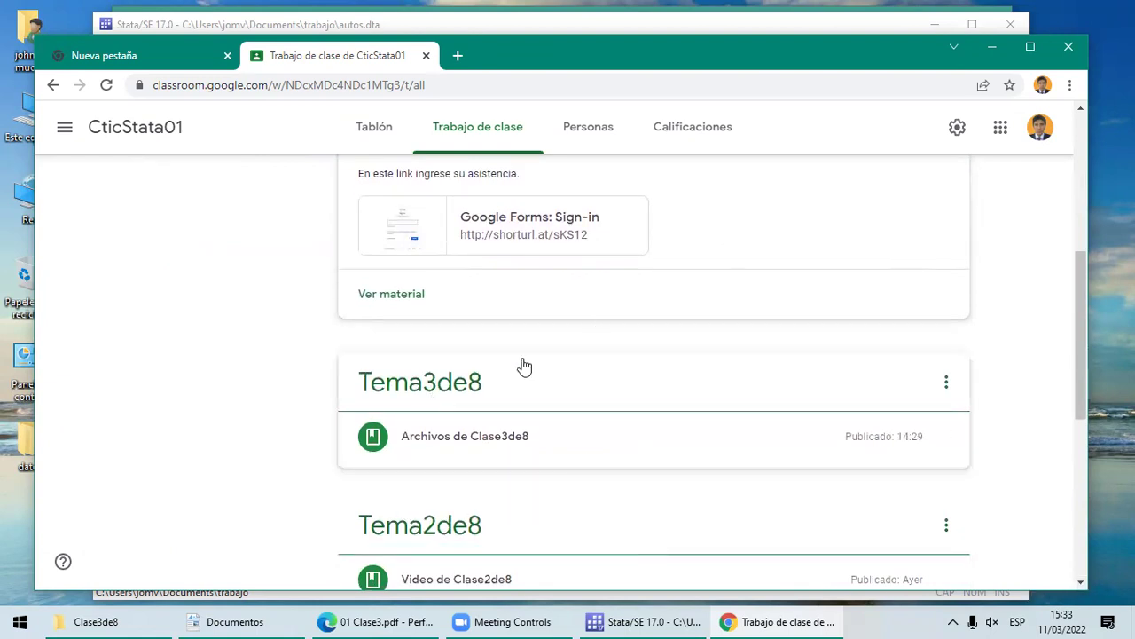
click(1071, 45)
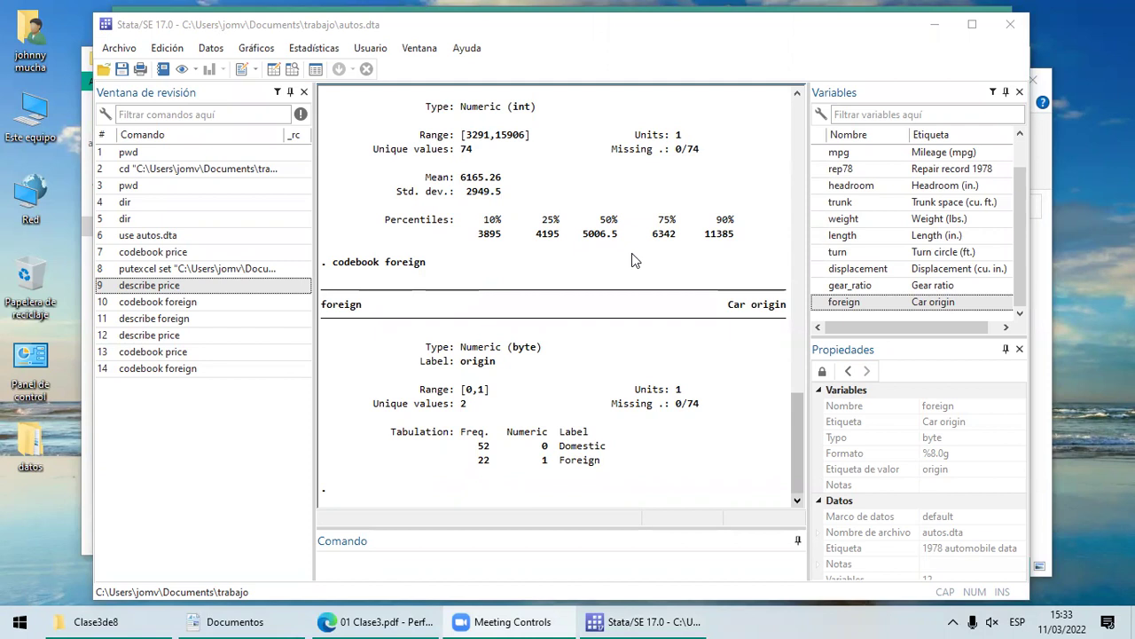
click(798, 92)
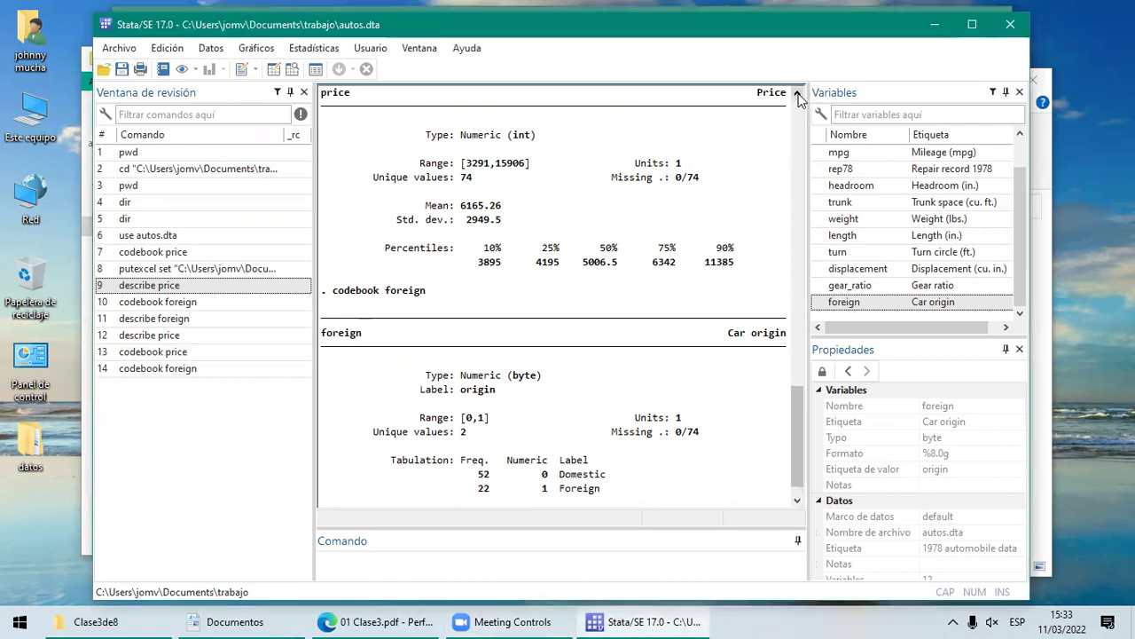
click(797, 93)
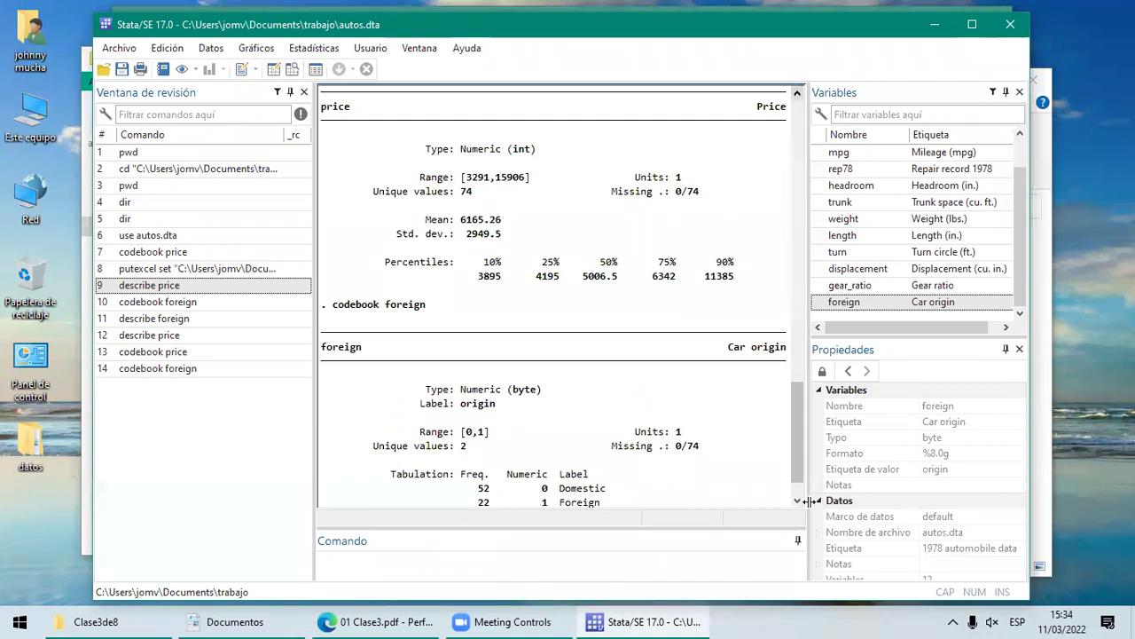
Step: Review the codebook output for price and foreign, and switch to the Etiquetas de valores slide in 01 Clase3.pdf
click(797, 501)
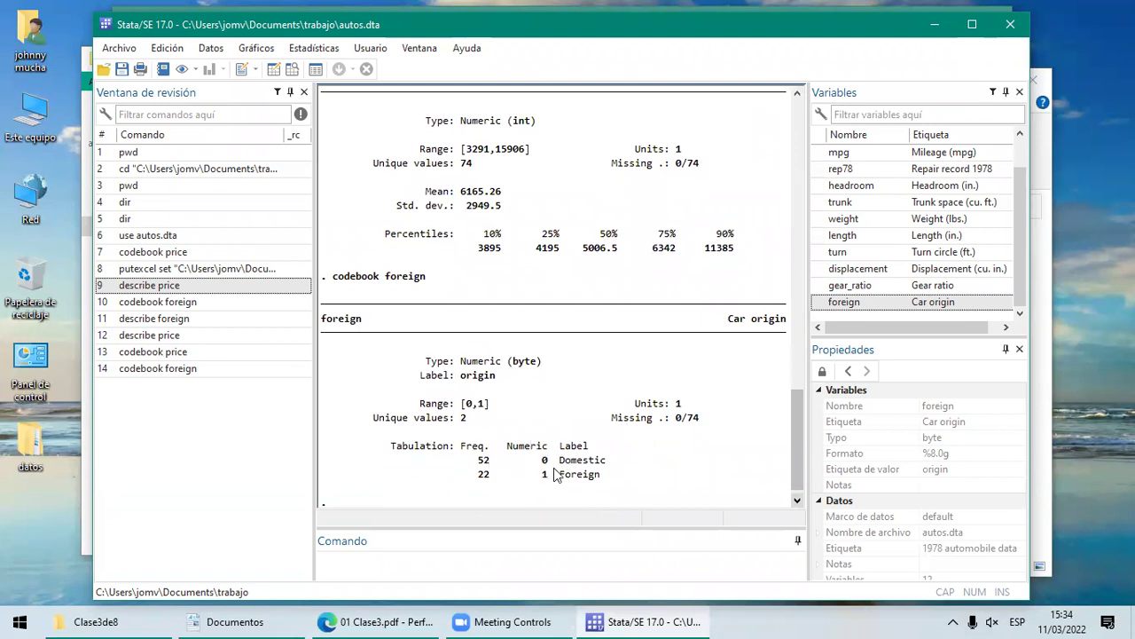
click(797, 97)
click(797, 97)
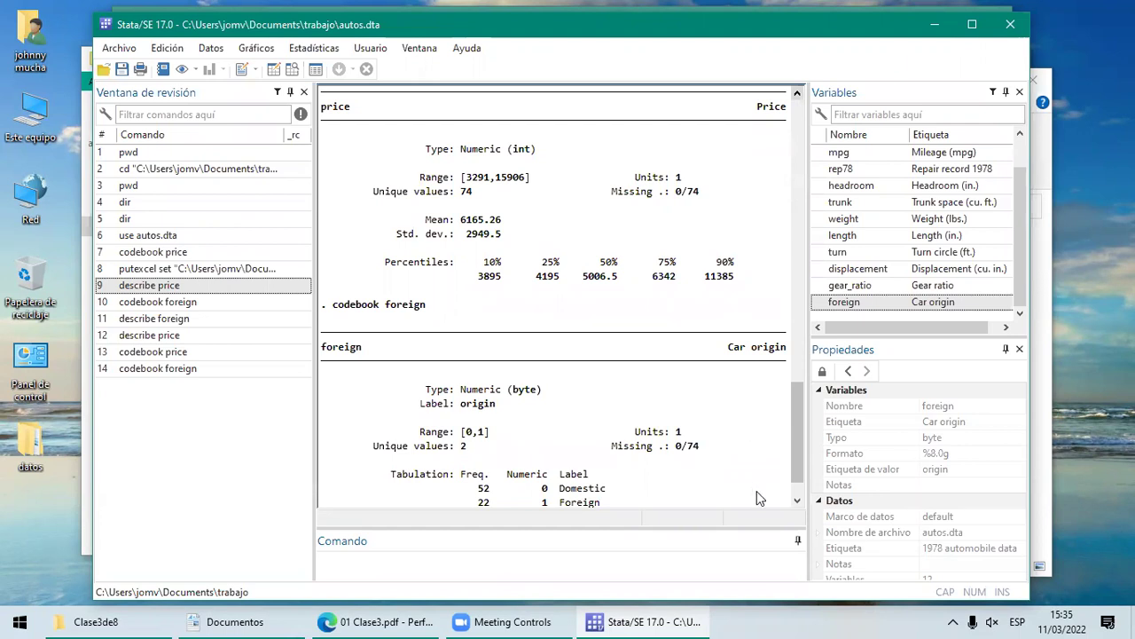
click(797, 501)
click(797, 501)
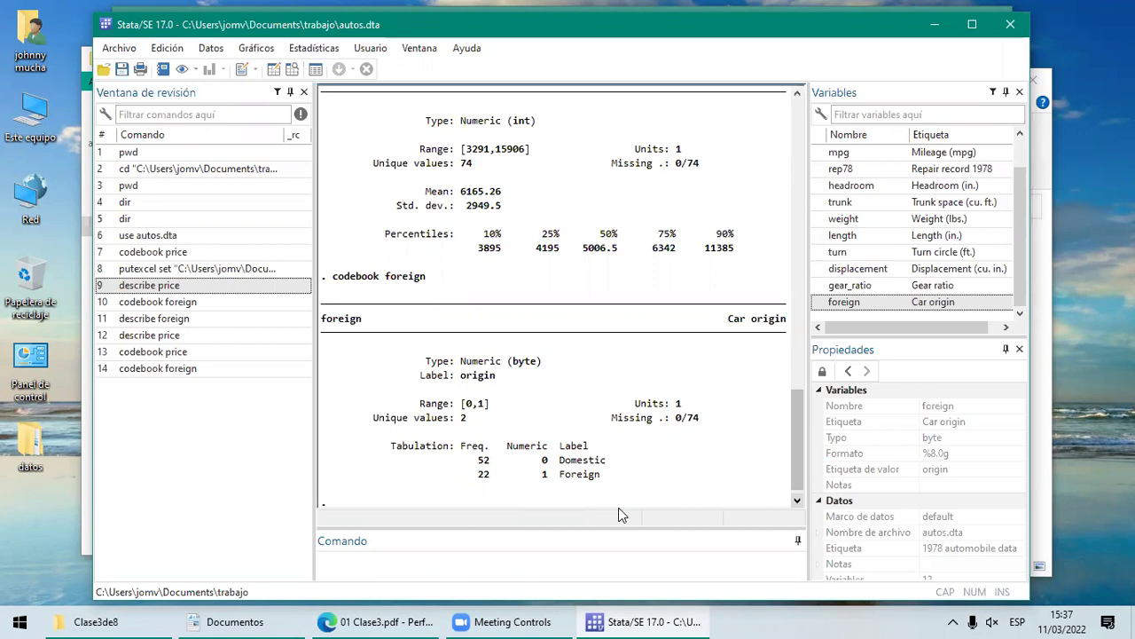
click(795, 502)
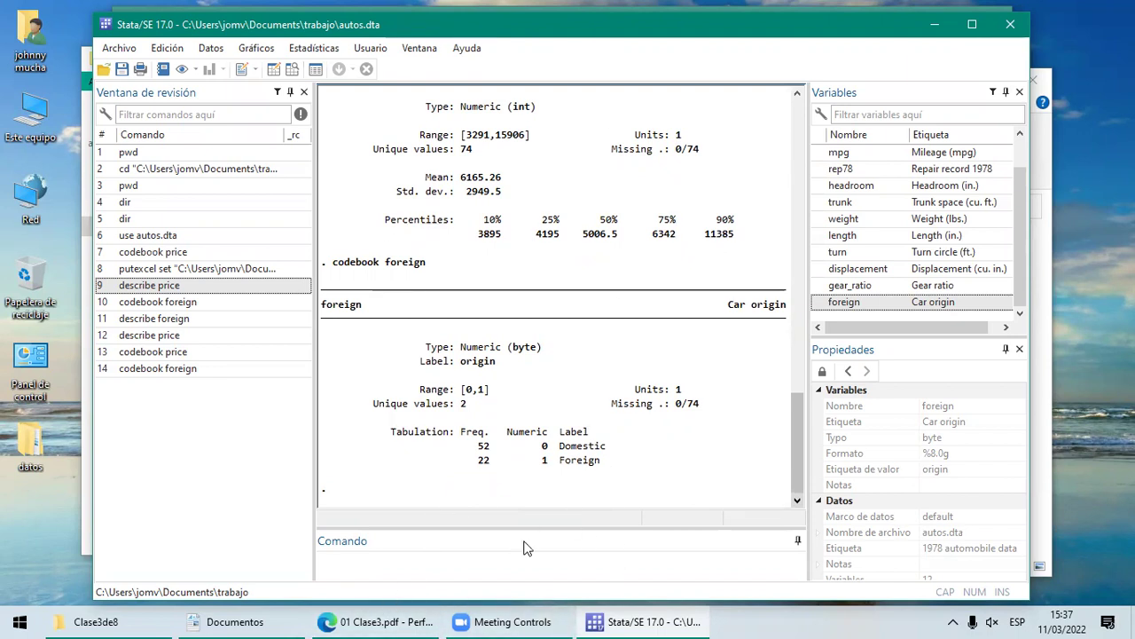
click(396, 615)
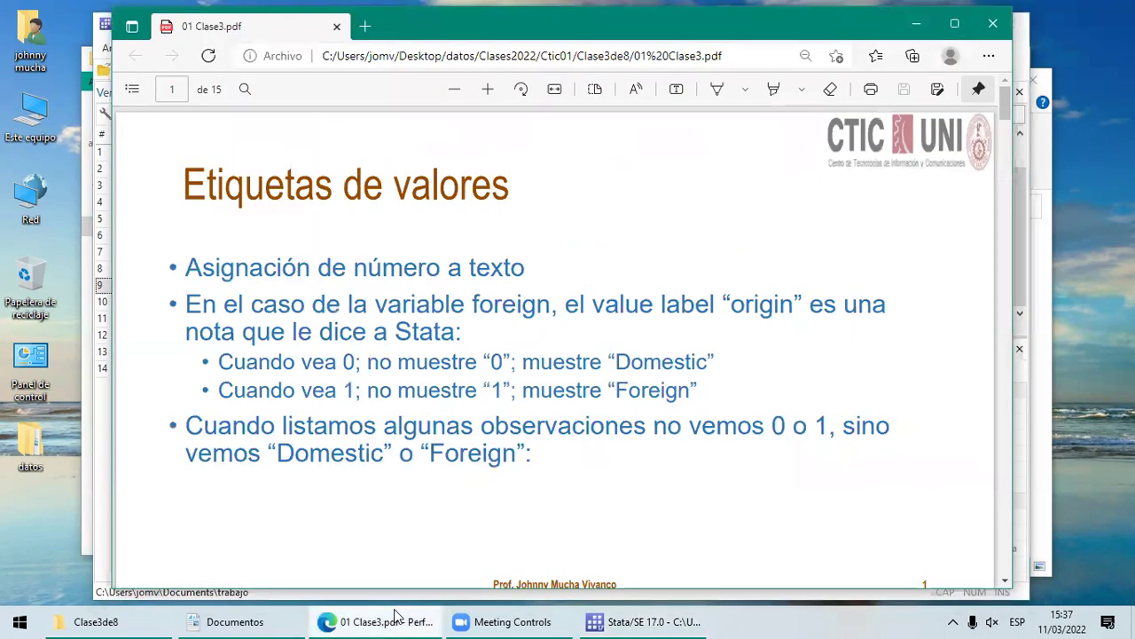
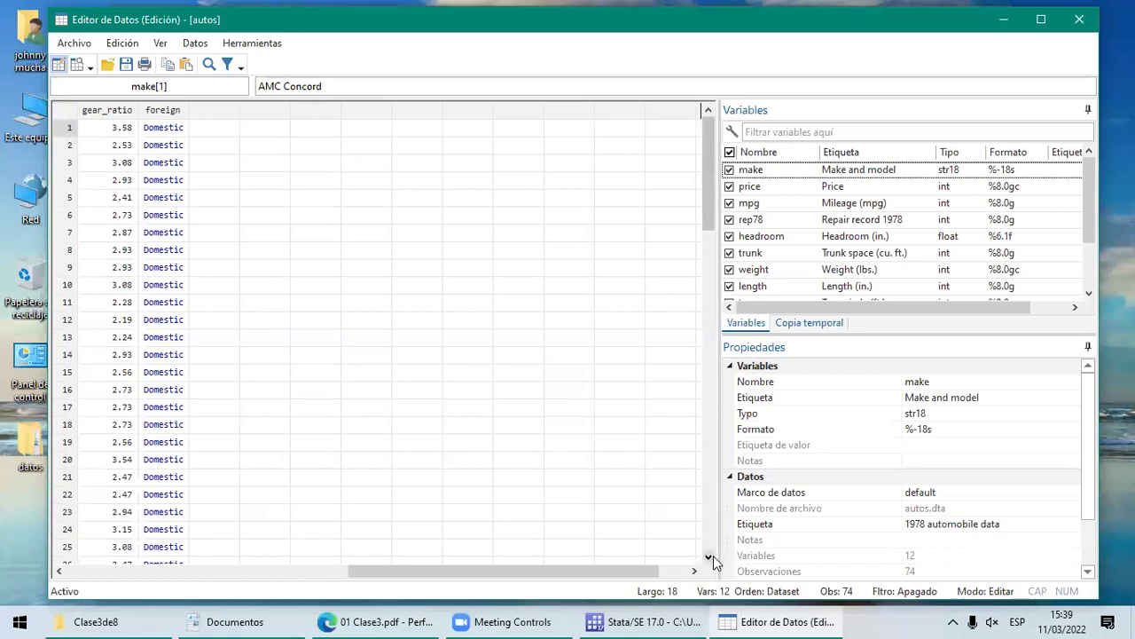
Step: Examine the foreign column in the Data Editor from the Domestic rows to the Foreign rows and back to the first observations
click(709, 557)
drag(708, 557, 709, 557)
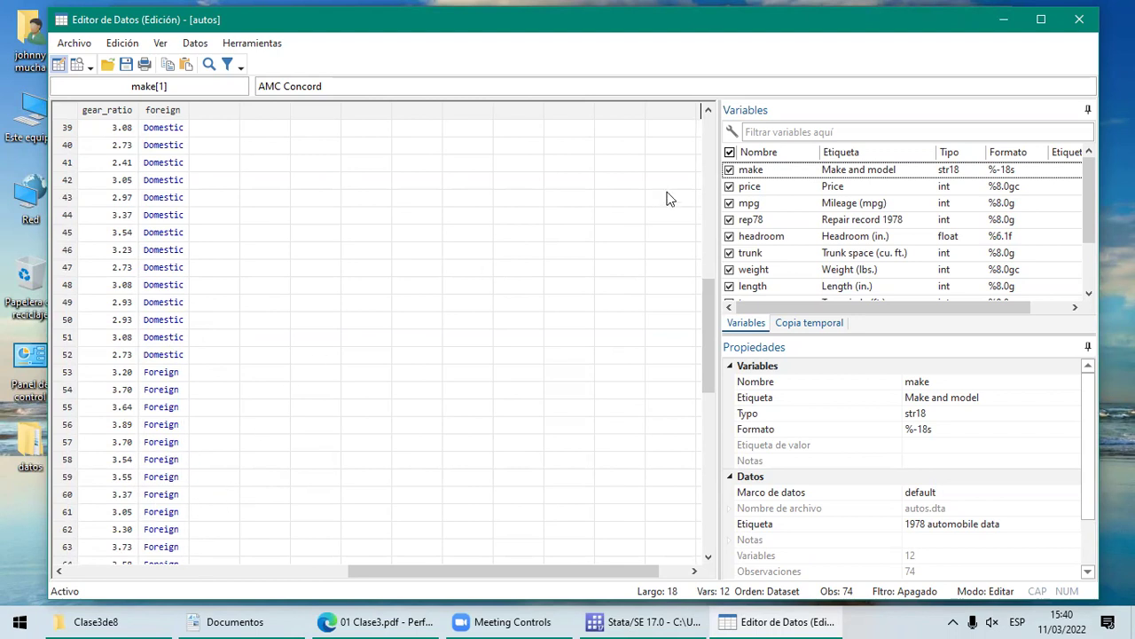
click(712, 171)
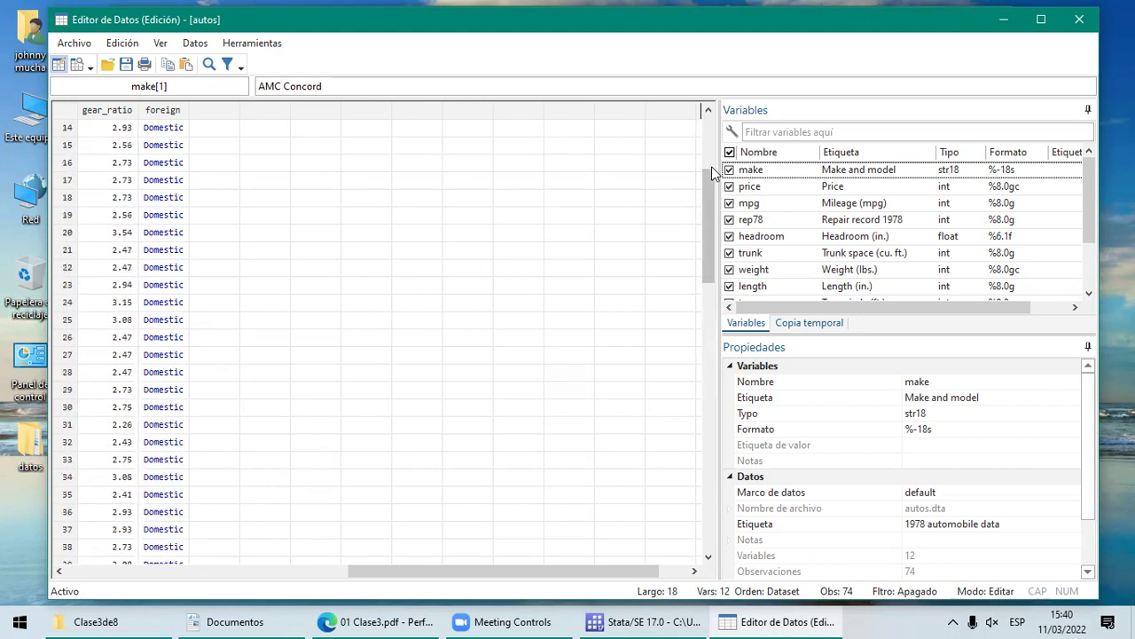
drag(708, 258, 707, 369)
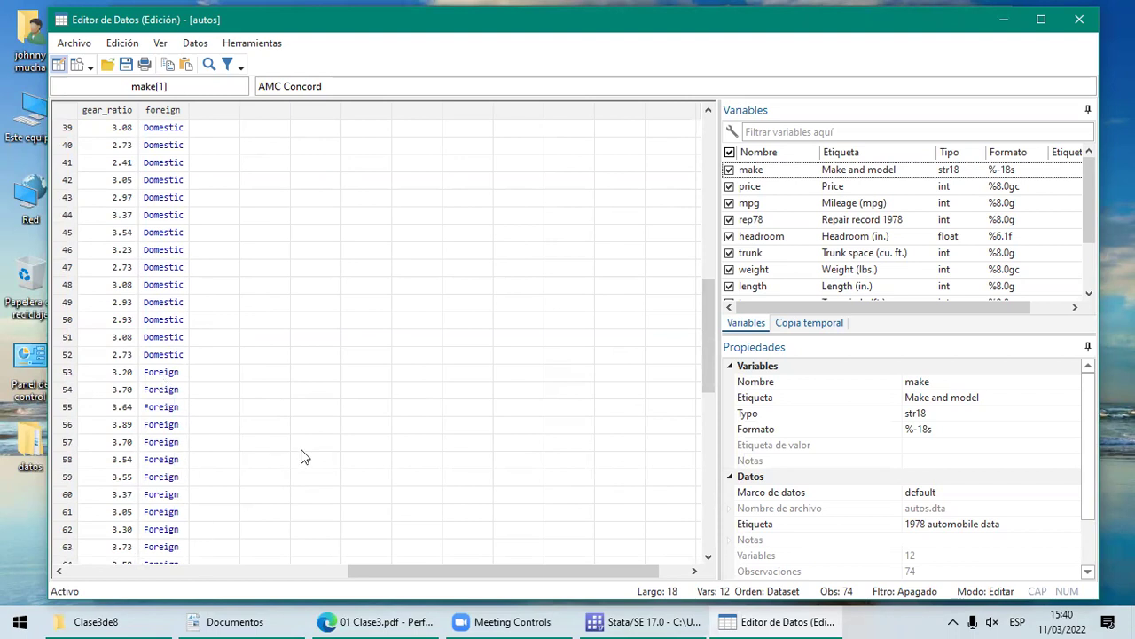
drag(709, 114, 709, 113)
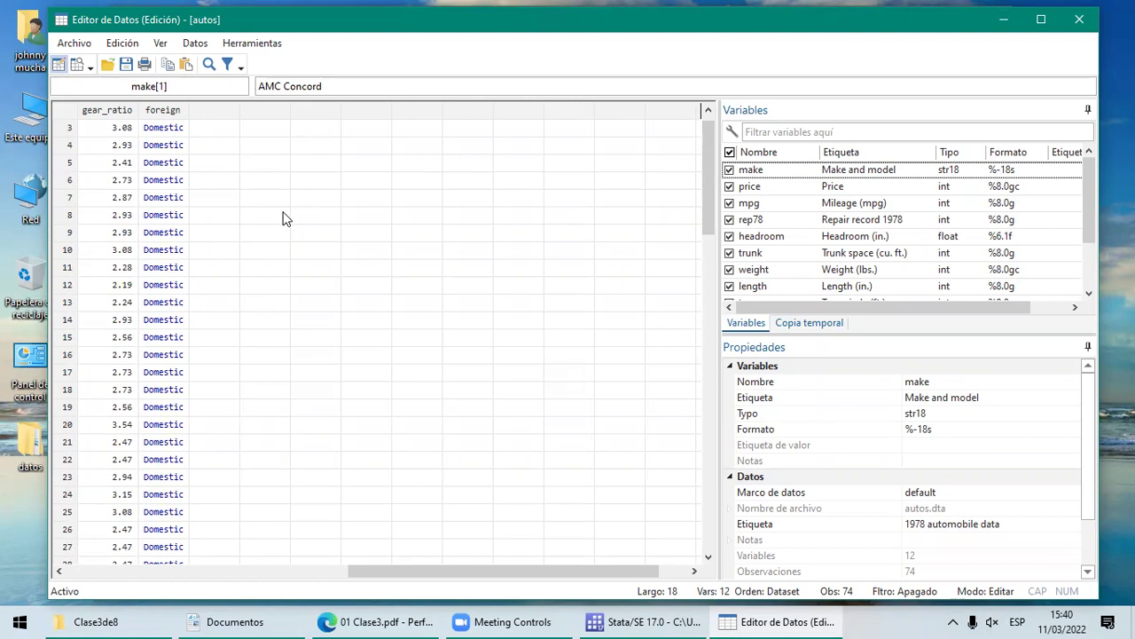
Step: Select the foreign column and choose origin as its value label in the variable properties
click(174, 112)
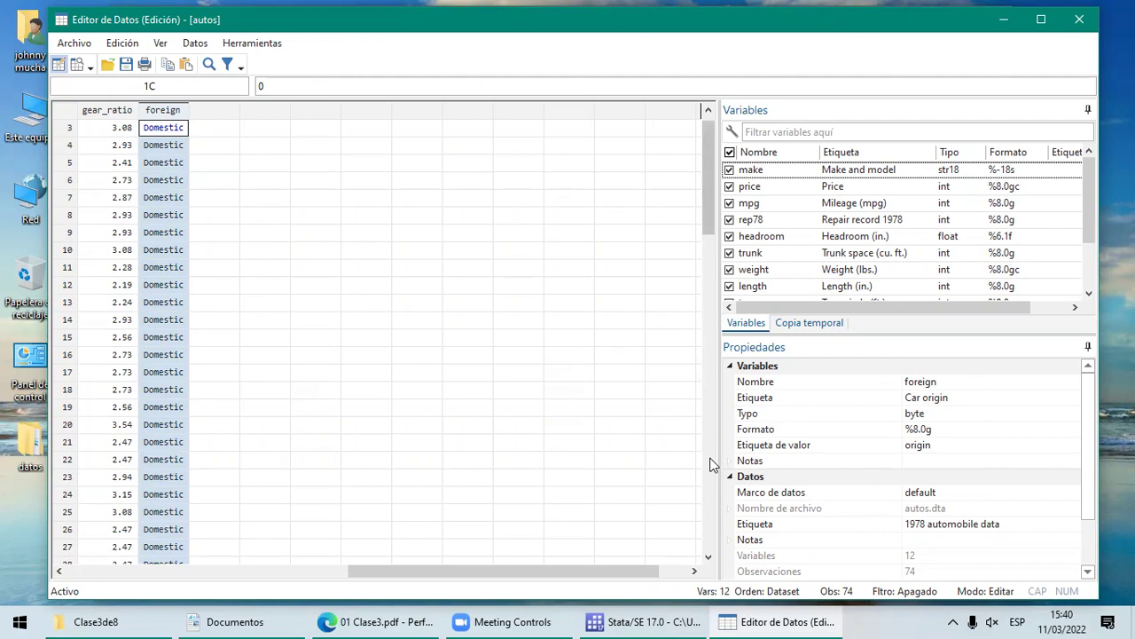
click(933, 445)
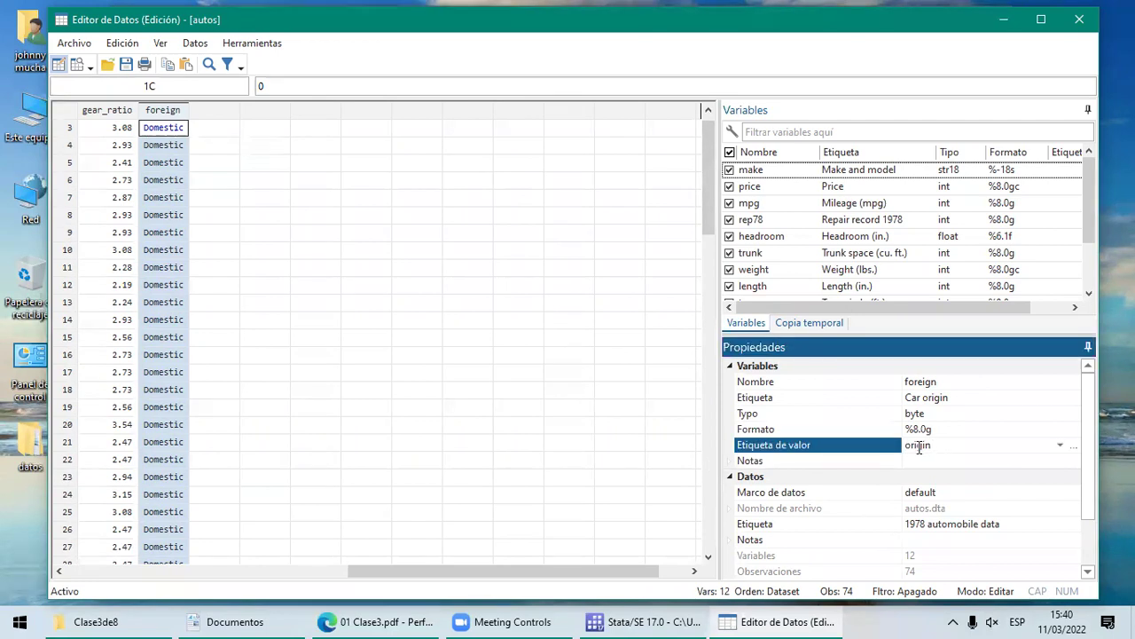
click(1060, 446)
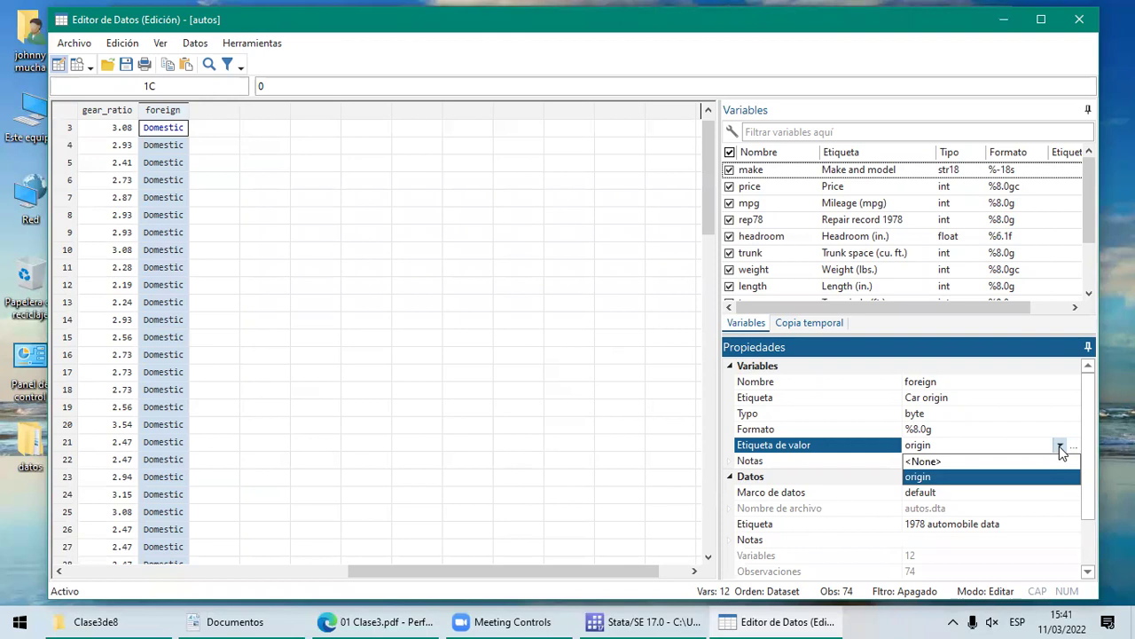
click(943, 479)
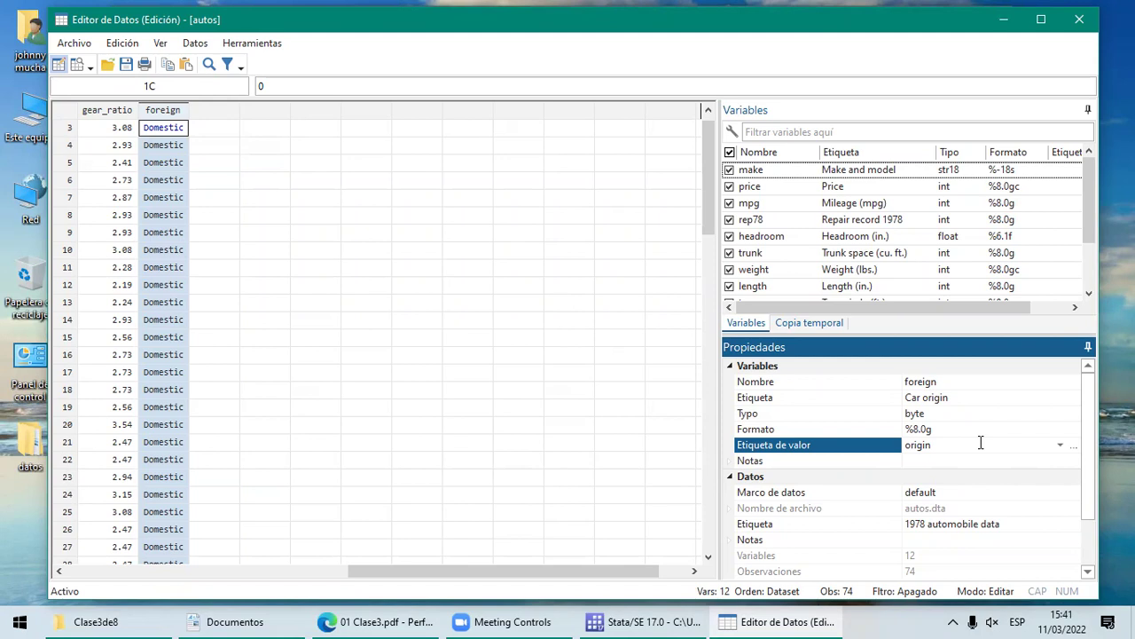
Step: Open the value label manager for foreign, expand origin to inspect its entries for 0 and 1, and close it
click(1073, 447)
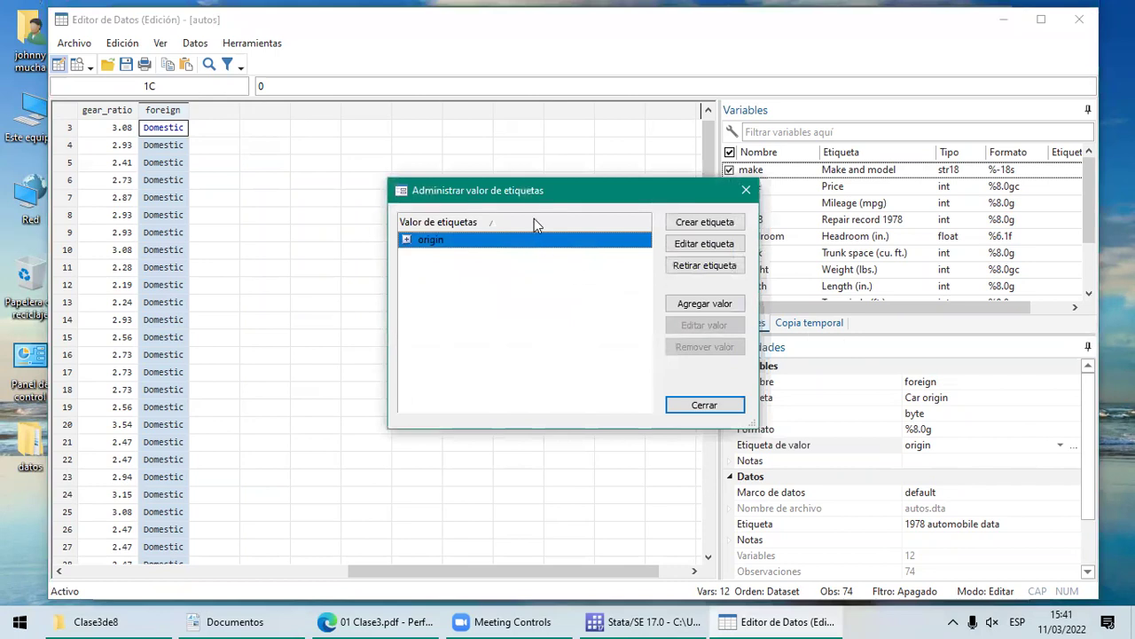
drag(524, 203, 449, 199)
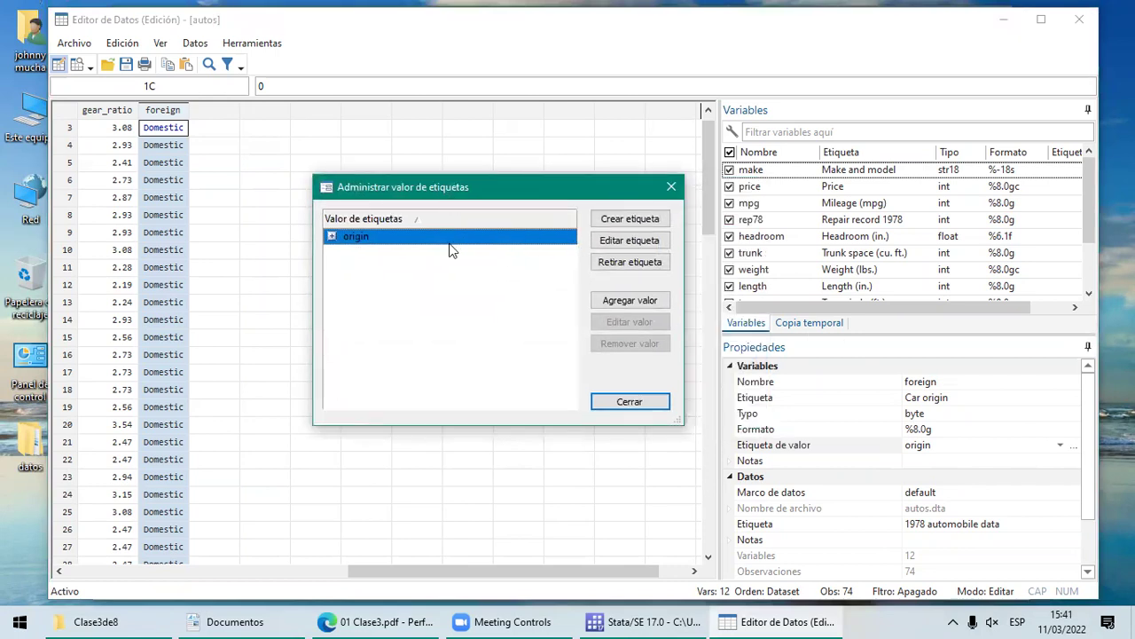
click(331, 236)
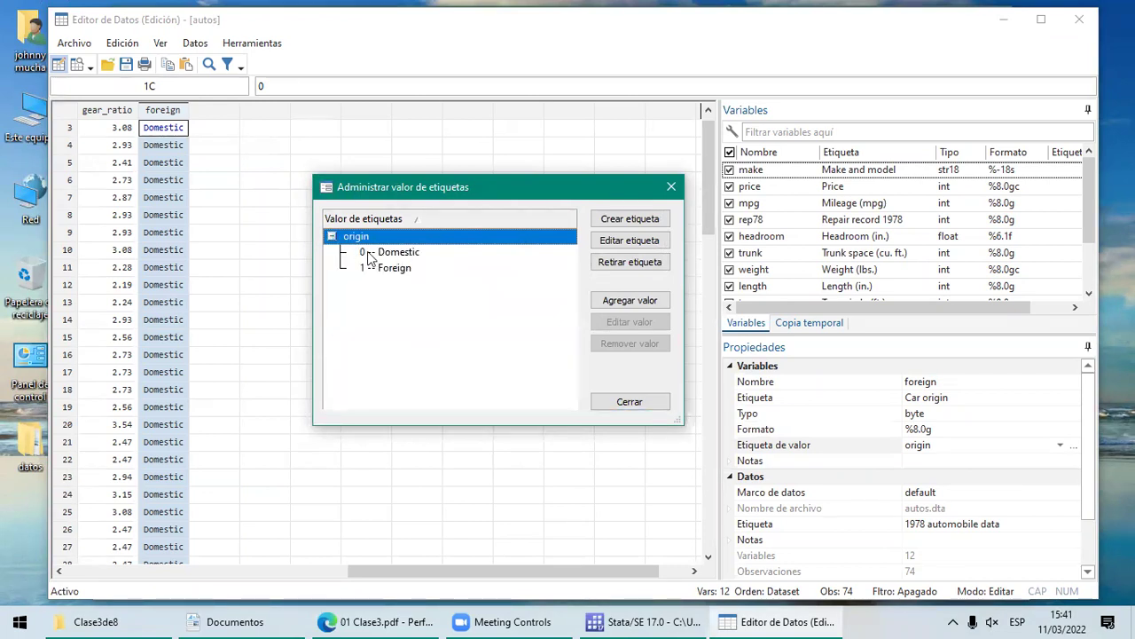
click(398, 255)
click(400, 271)
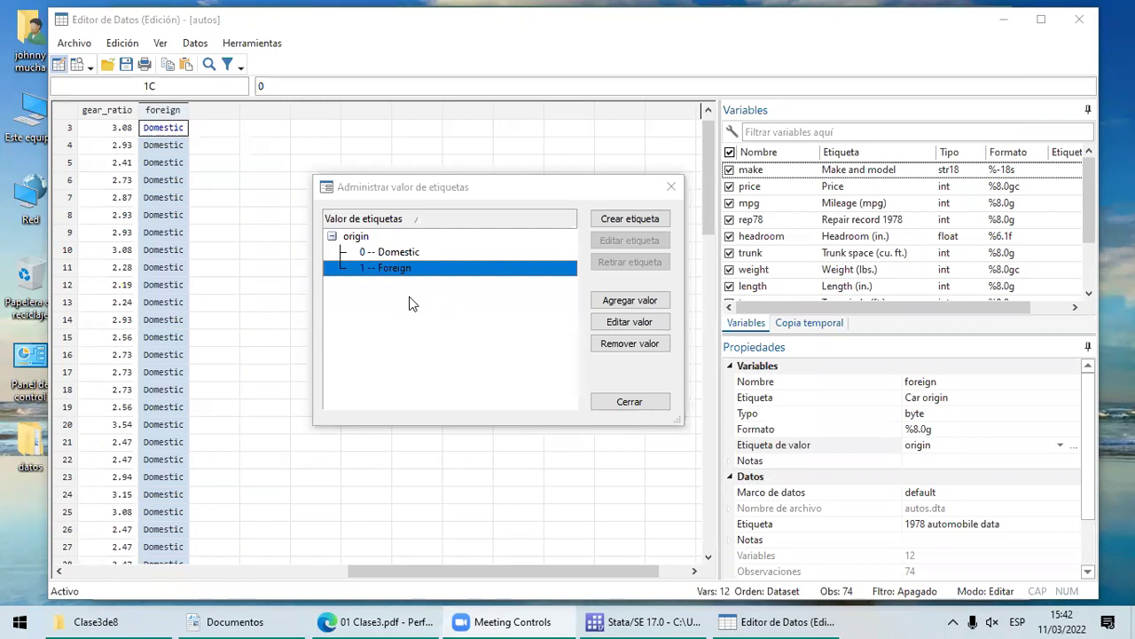
click(667, 187)
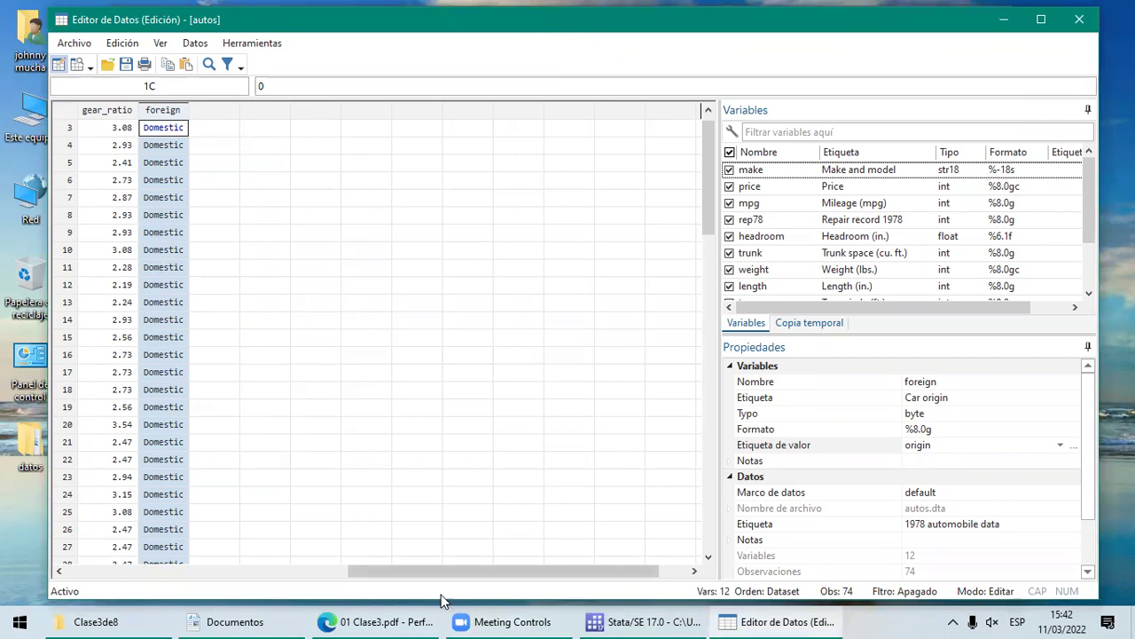
Step: Run list foreign in Stata after consulting the slide, and review the listing from the first observations to the Foreign ones
click(401, 618)
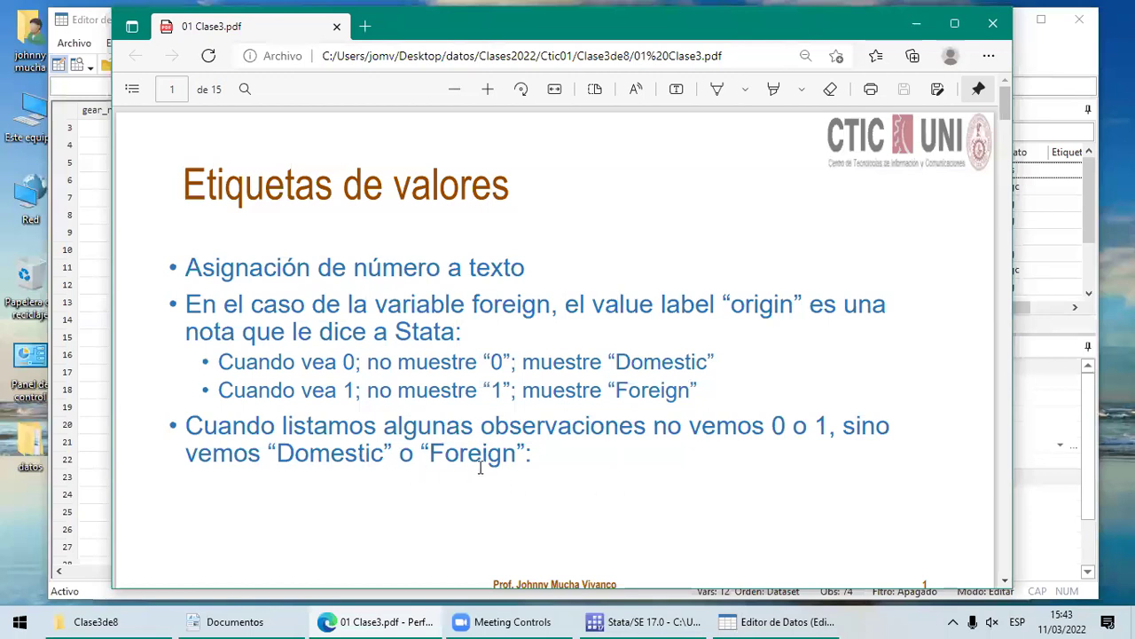
click(612, 559)
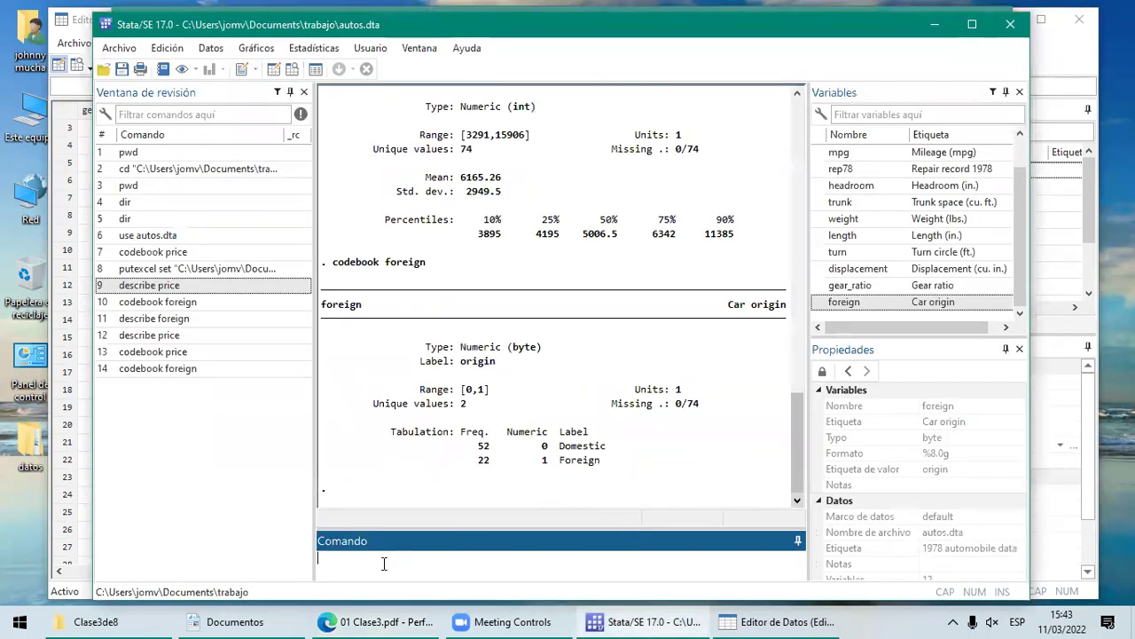
text(list foreign)
key(Return)
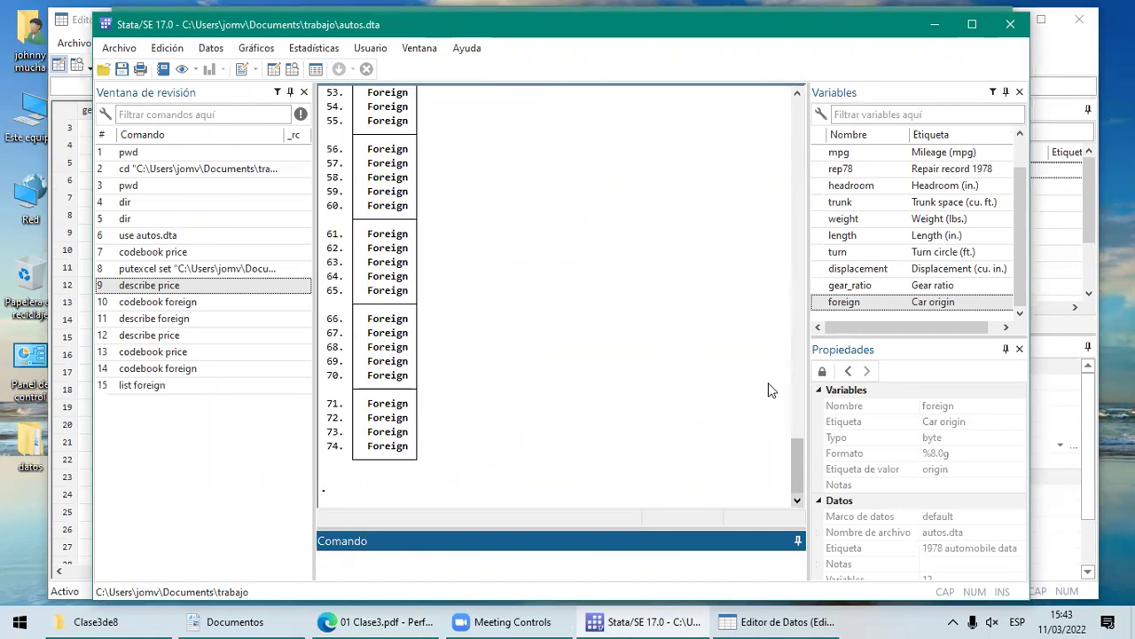
drag(796, 454, 779, 321)
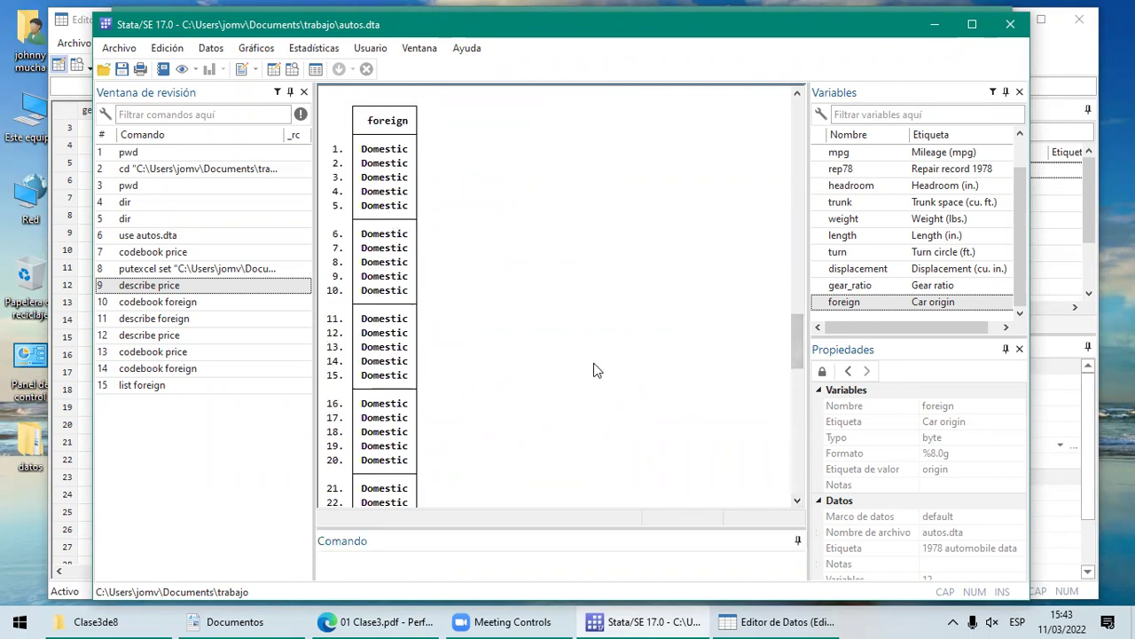
click(796, 470)
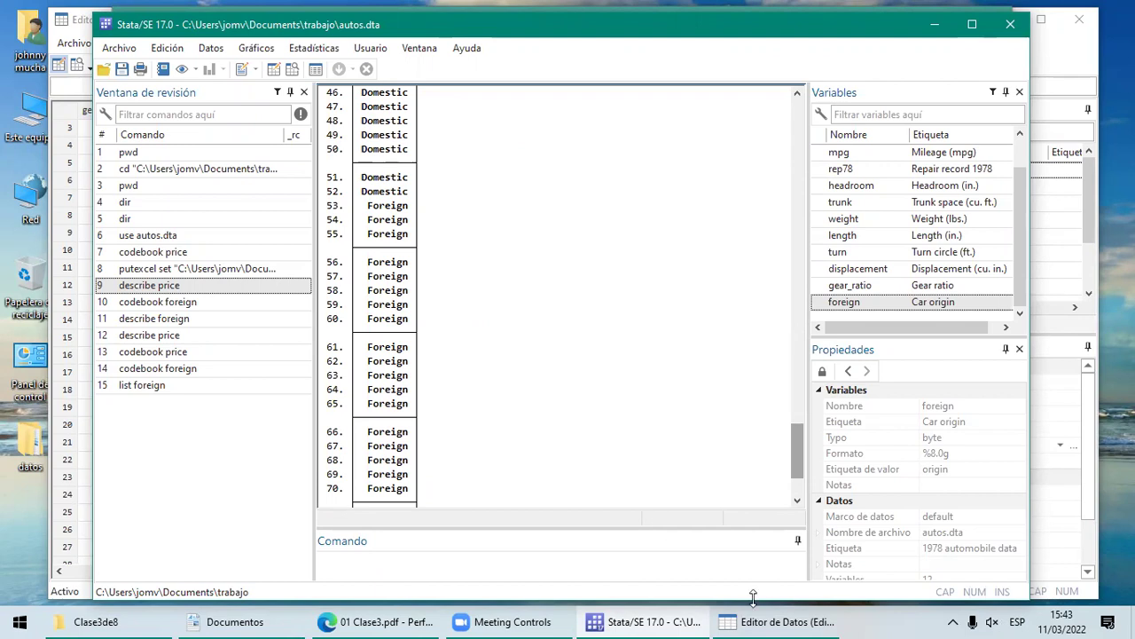
Step: Glance at the Data Editor and view slide 2 of 01 Clase3.pdf with the sort foreign make and list make mpg foreign in 1/5 commands
click(785, 618)
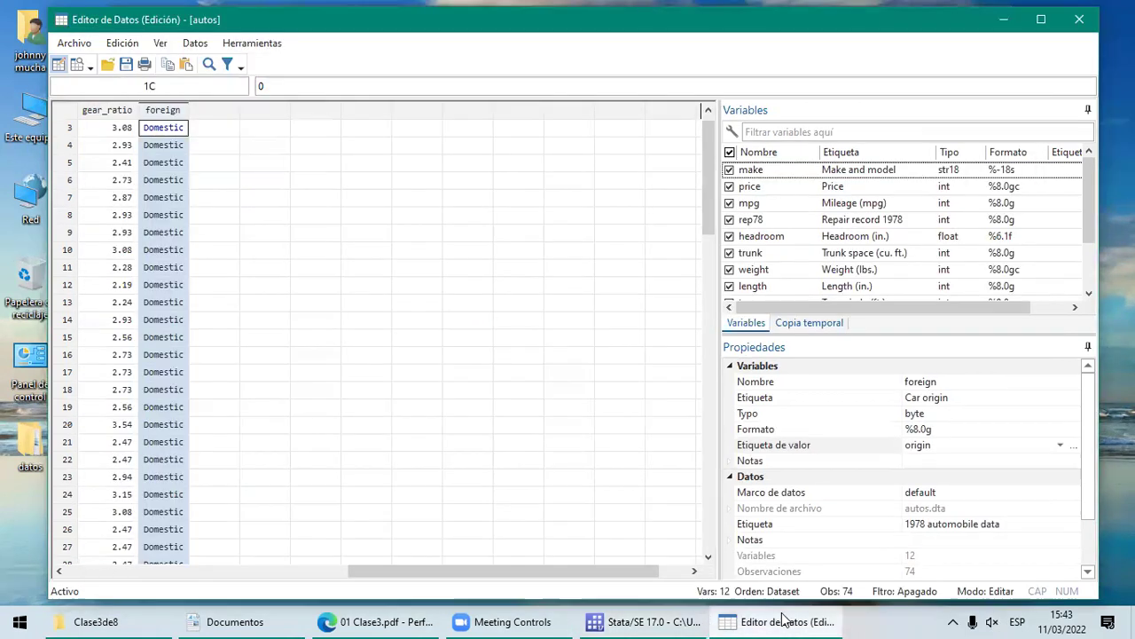
click(656, 619)
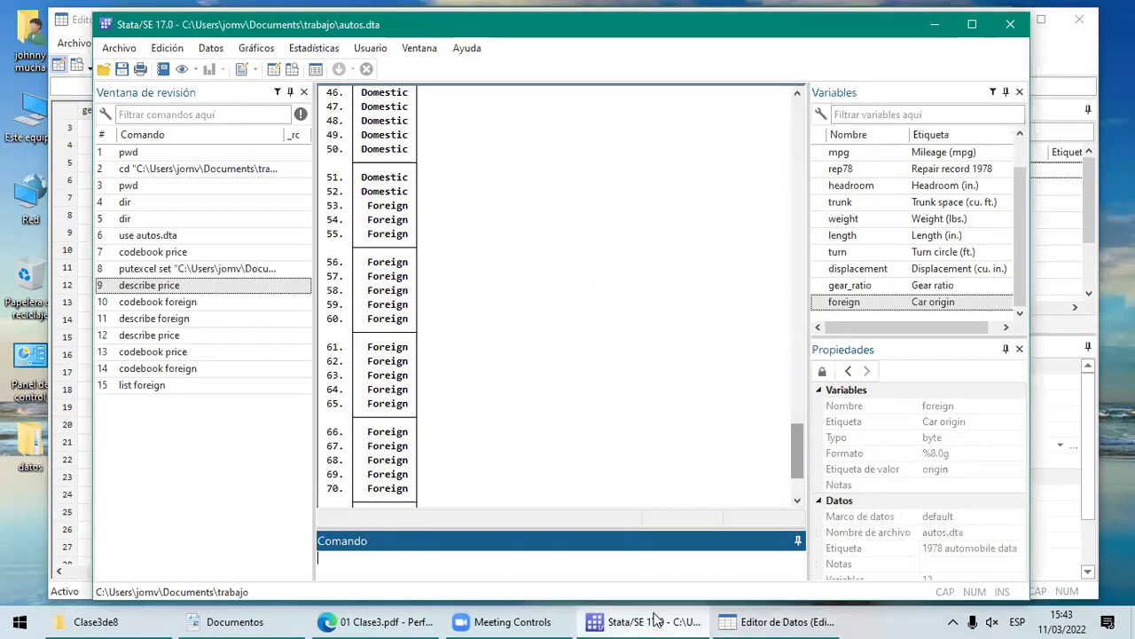
click(410, 618)
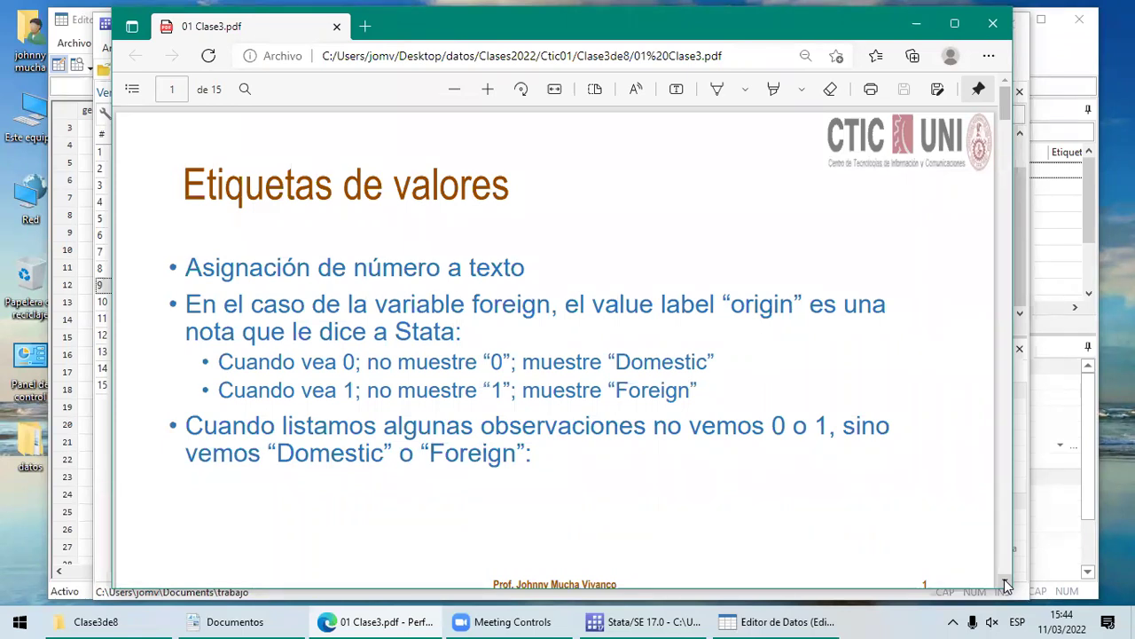
scroll(1006, 585, down, 5)
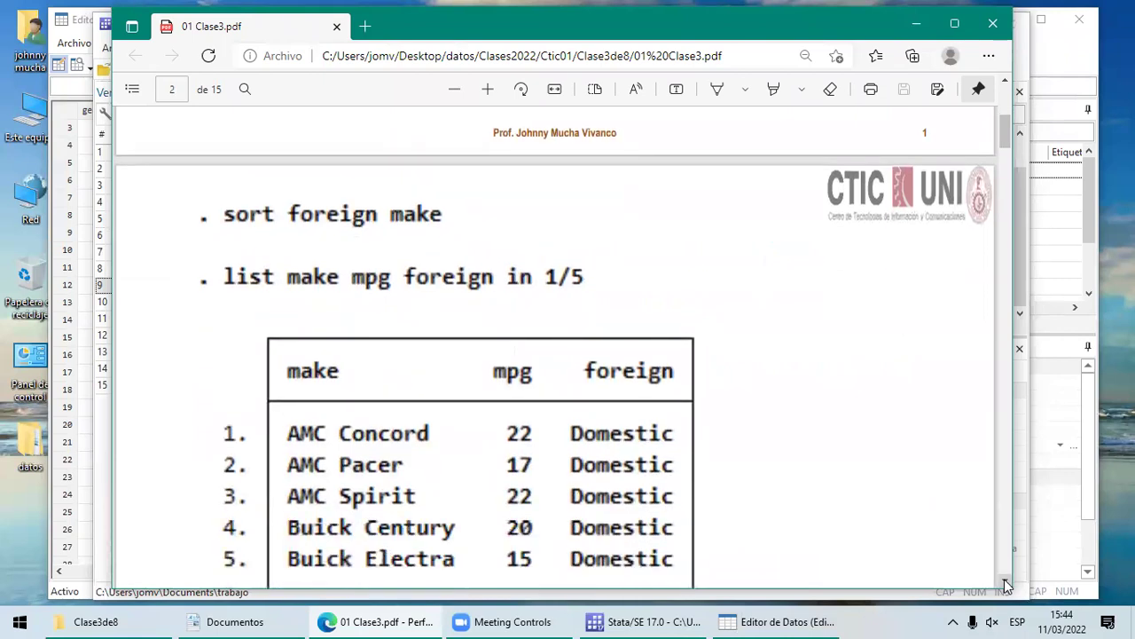
scroll(1006, 585, down, 1)
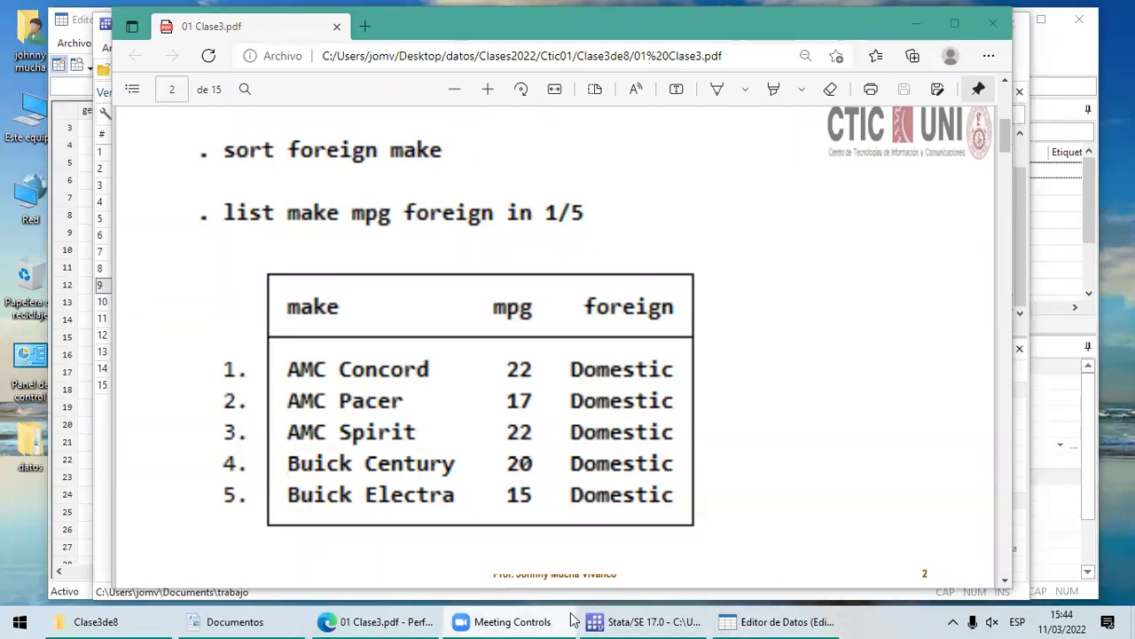
Step: Compare the slide's make, mpg and foreign listing with the data in the Data Editor, ending at the first observations
click(760, 616)
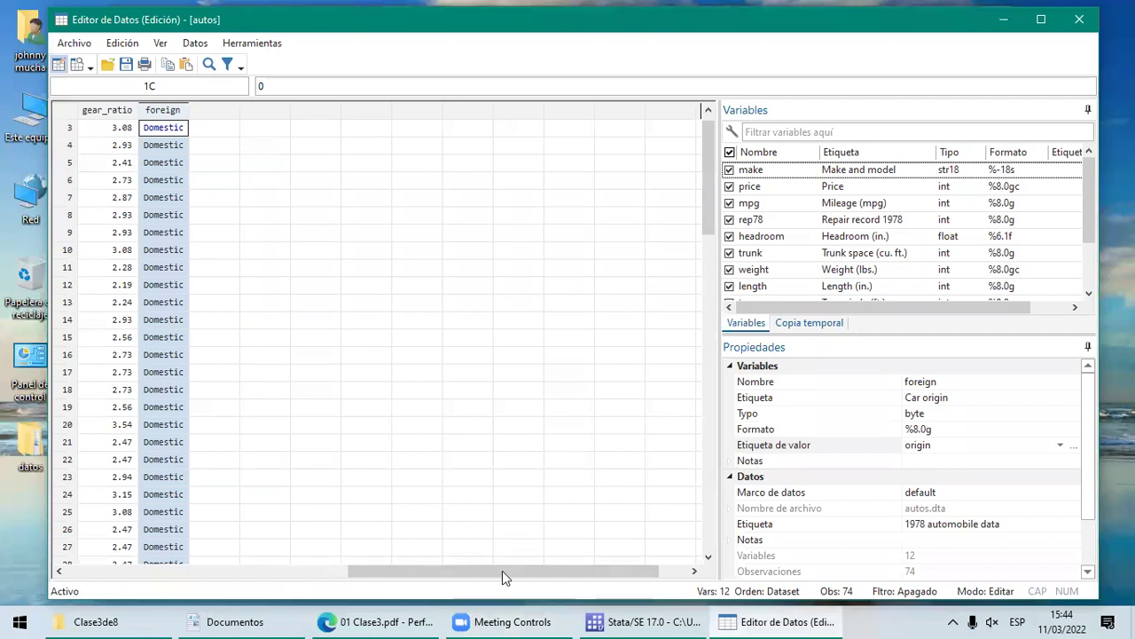
drag(713, 559, 713, 559)
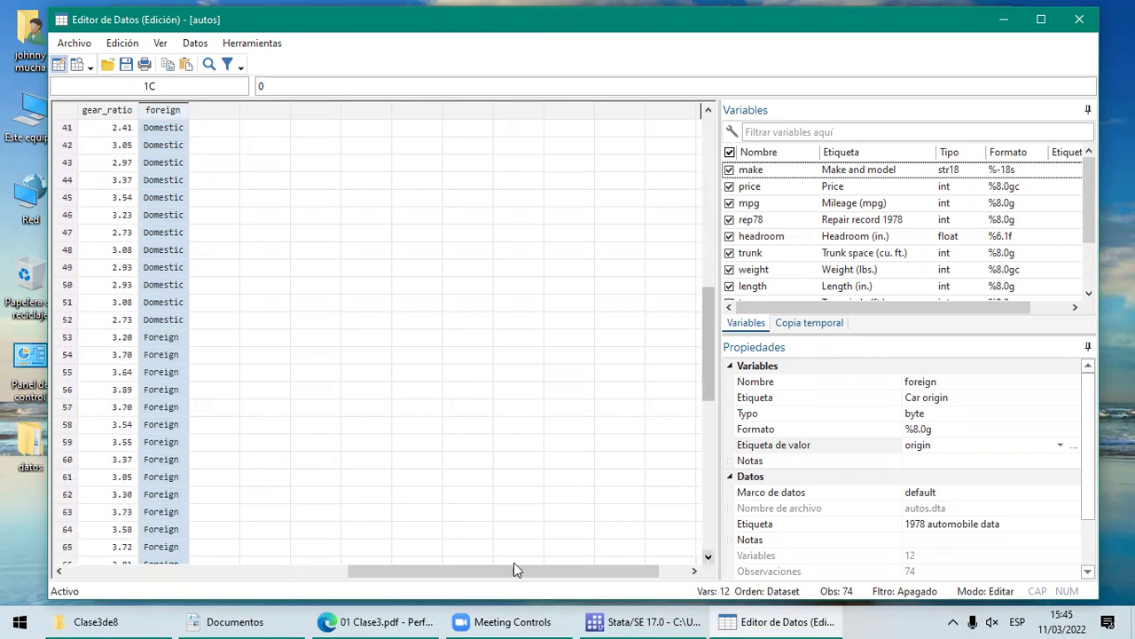
click(287, 570)
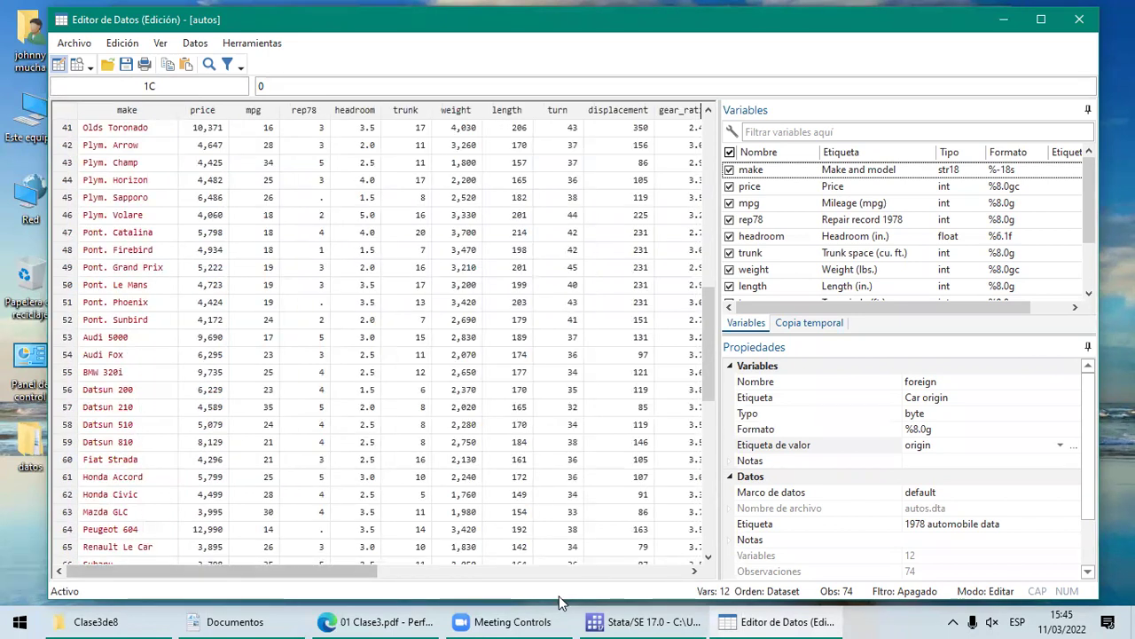
click(429, 618)
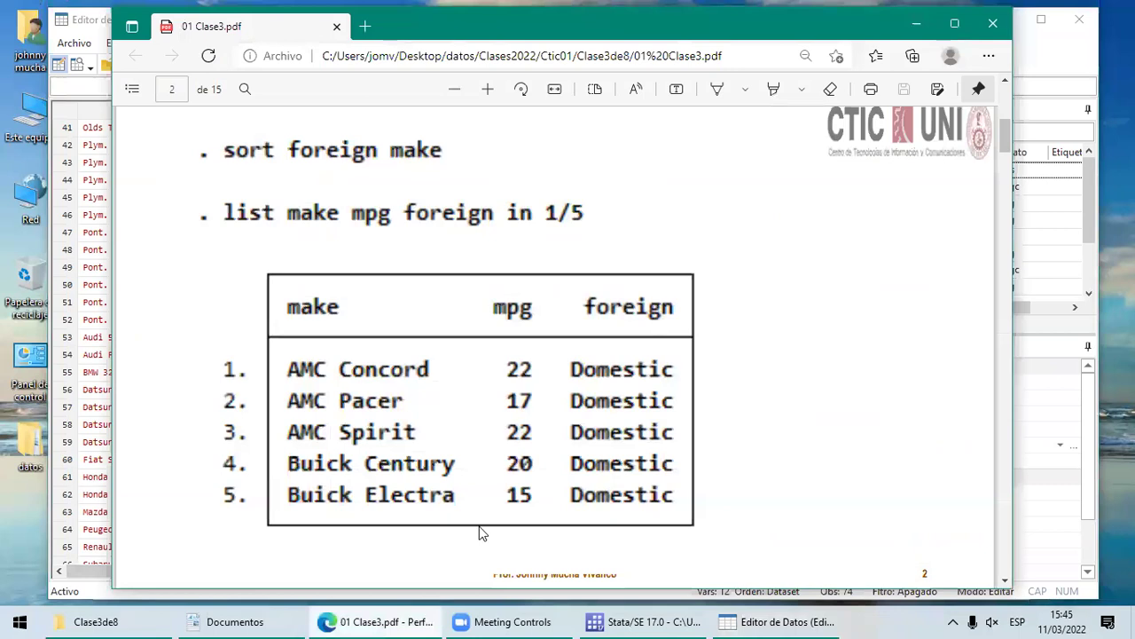
click(783, 621)
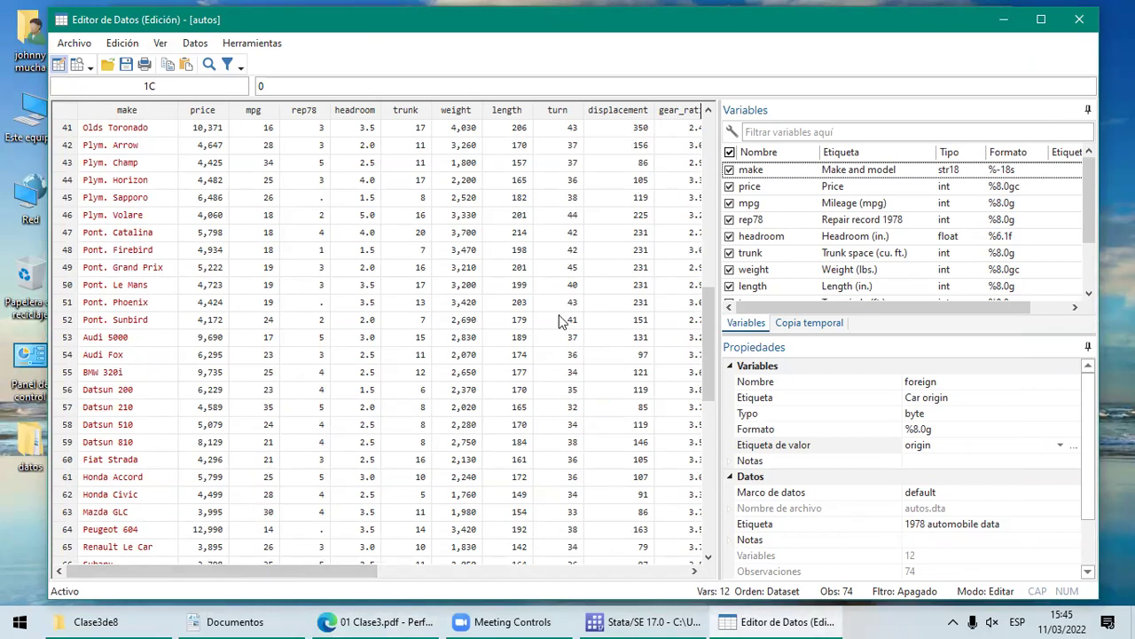
scroll(709, 145, up, 13)
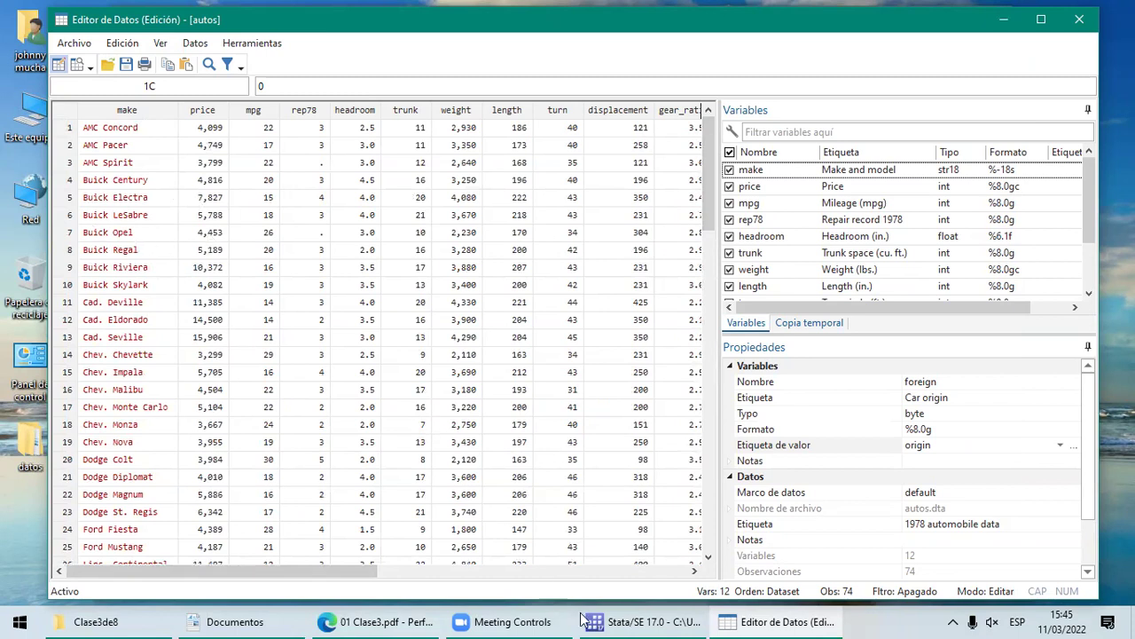
Step: Run gsort -make -foreign in Stata and check the first and last observations in the Data Editor
mouse_move(647, 621)
click(545, 601)
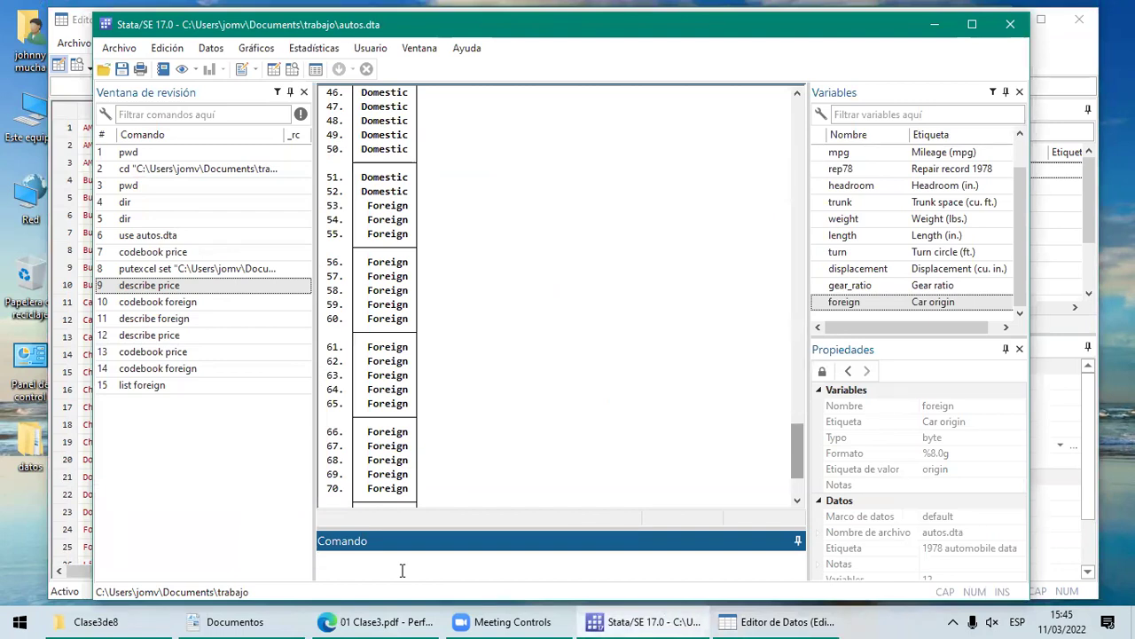
text(gsort -make -foreign)
key(Return)
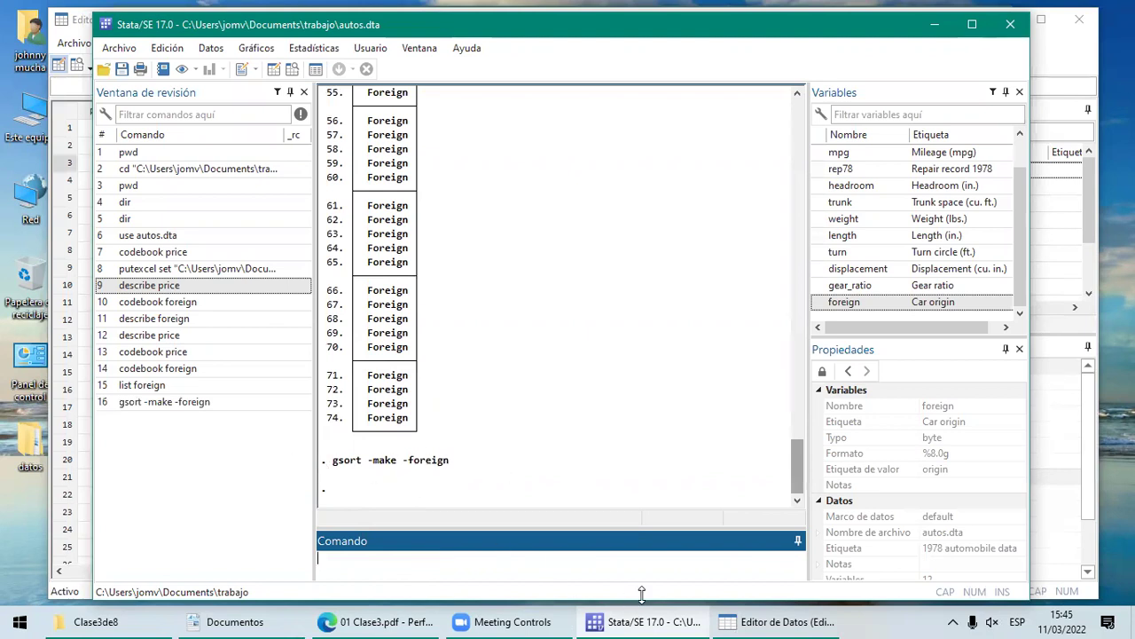
click(789, 621)
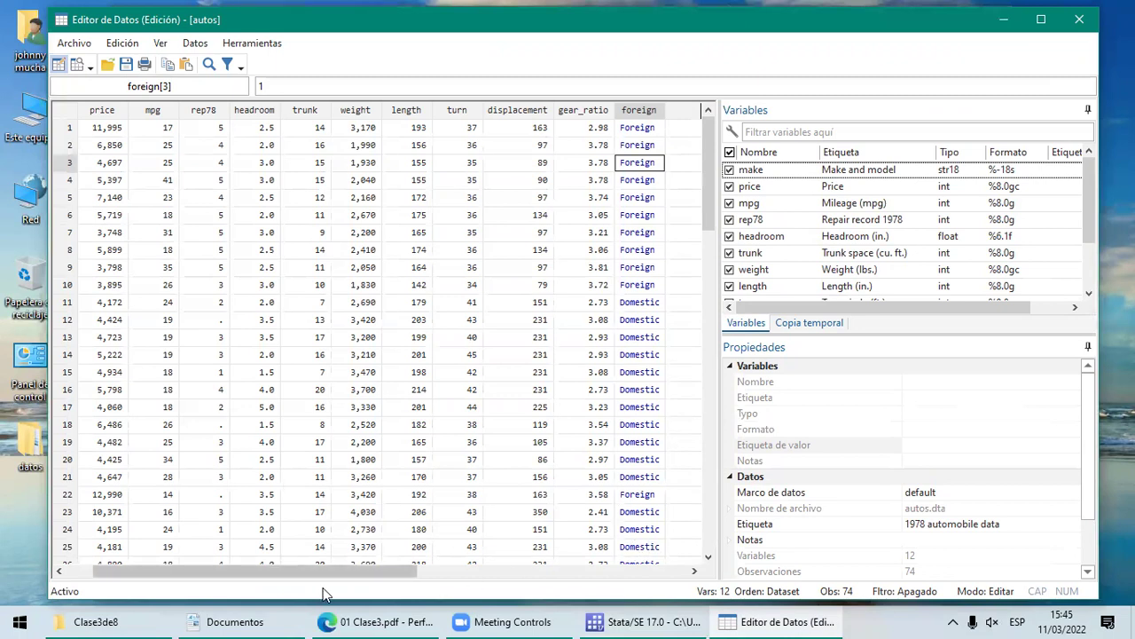
click(63, 572)
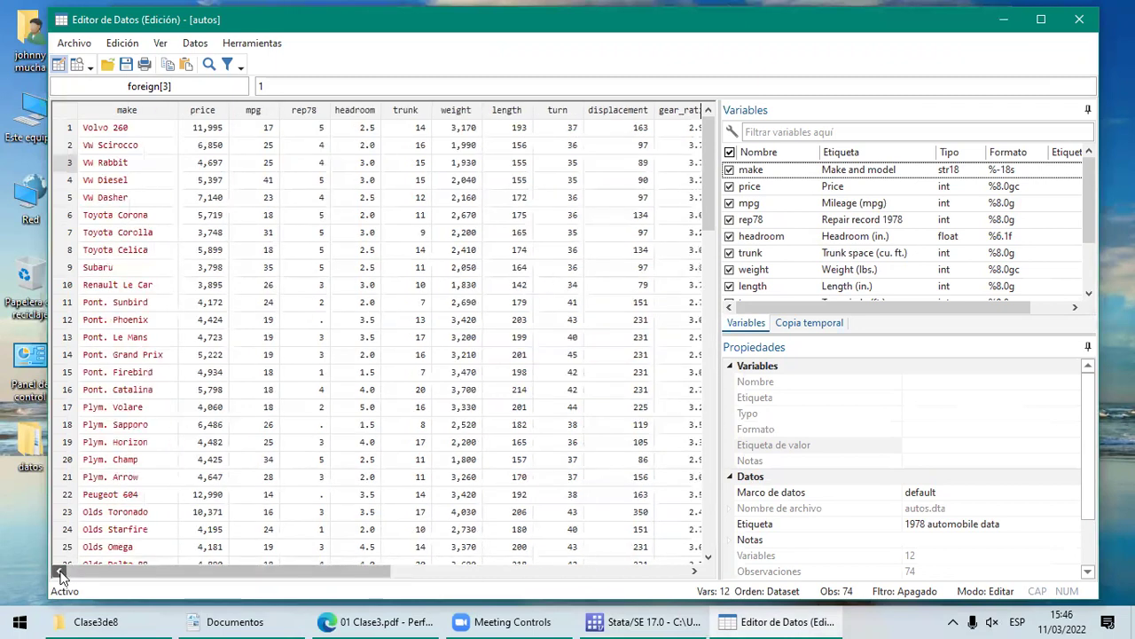
click(73, 130)
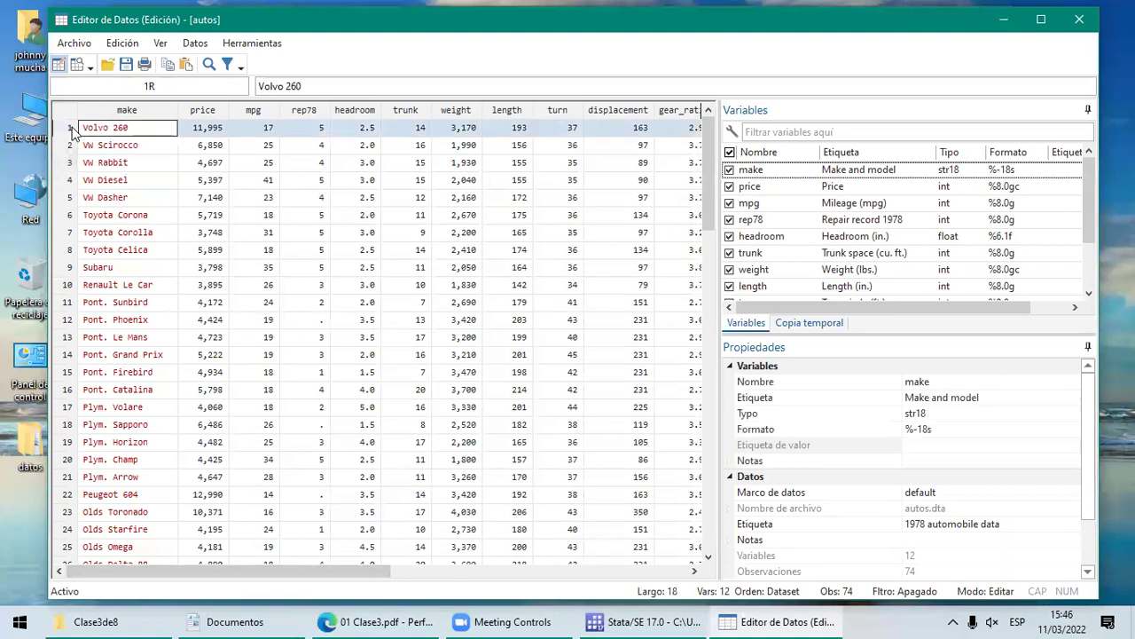
click(710, 442)
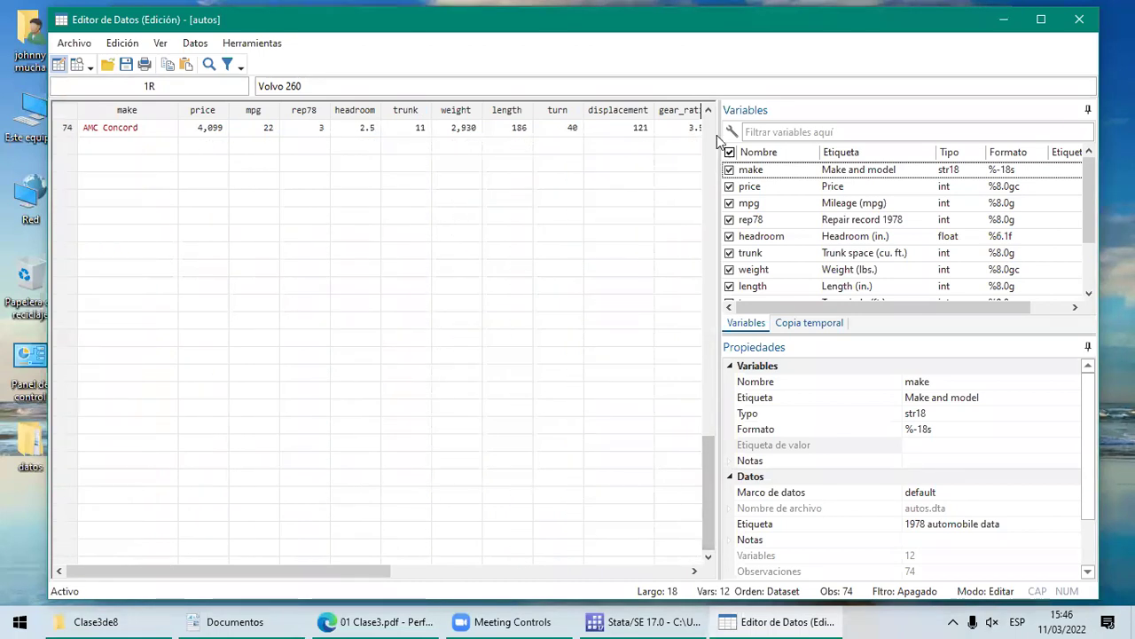
click(710, 111)
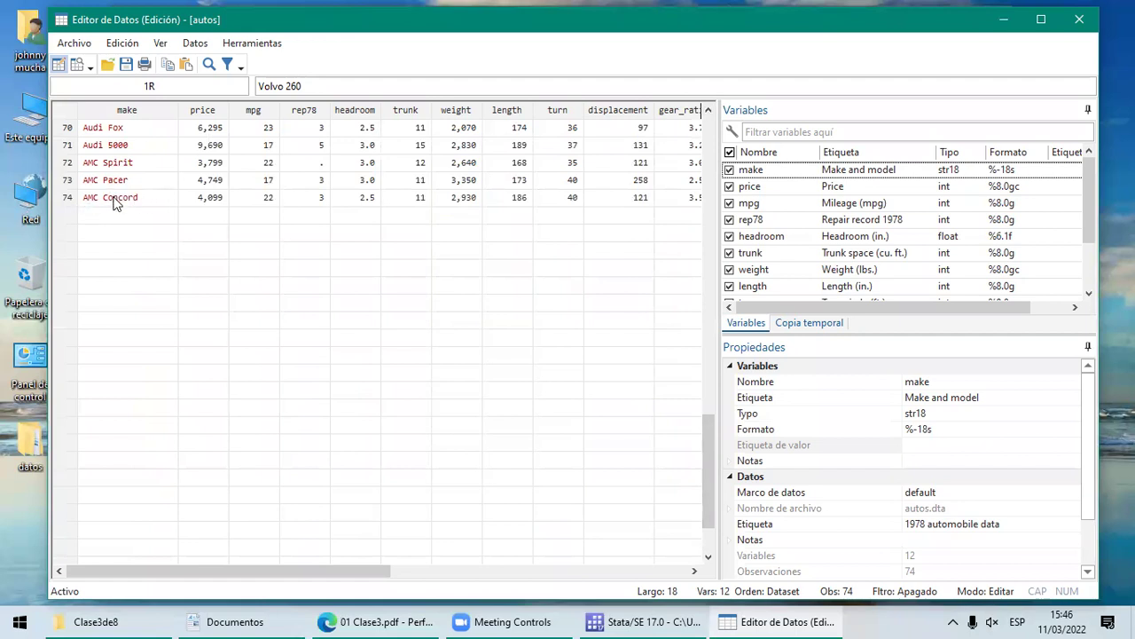
Step: Run sort foreign make in Stata as the slide shows, and check the make and foreign columns in the Data Editor
click(610, 618)
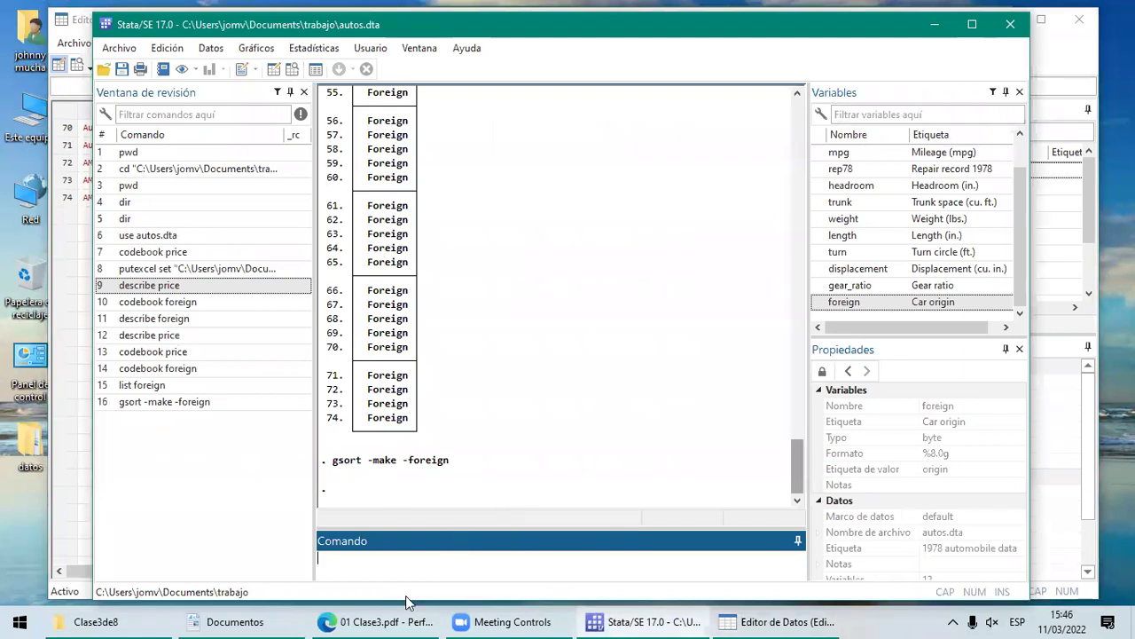
click(373, 621)
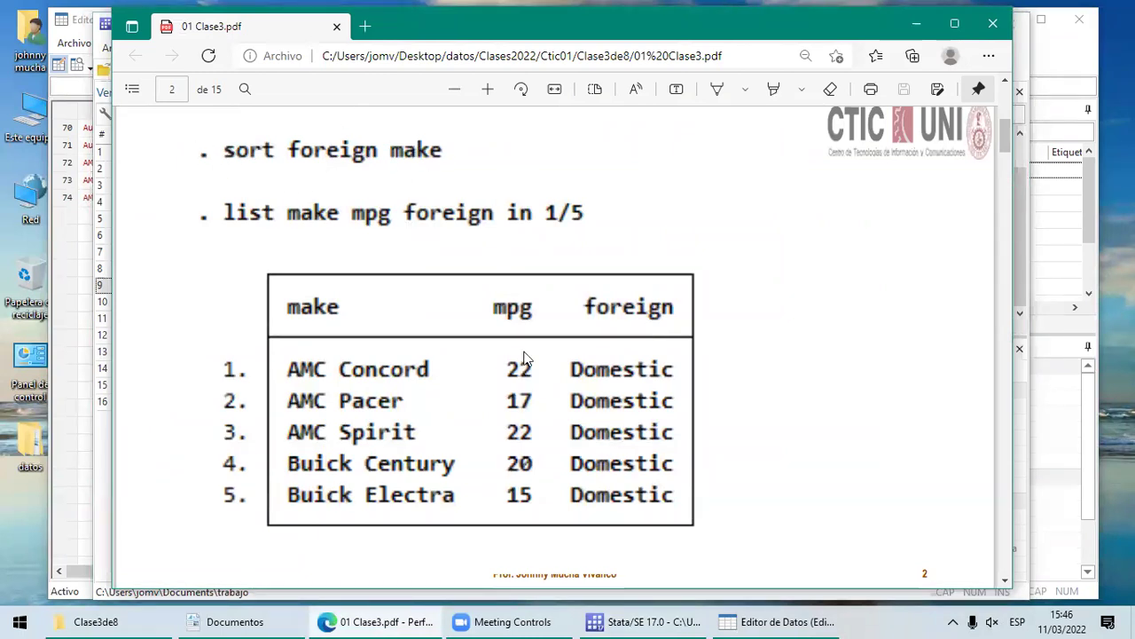
click(647, 618)
text(sort)
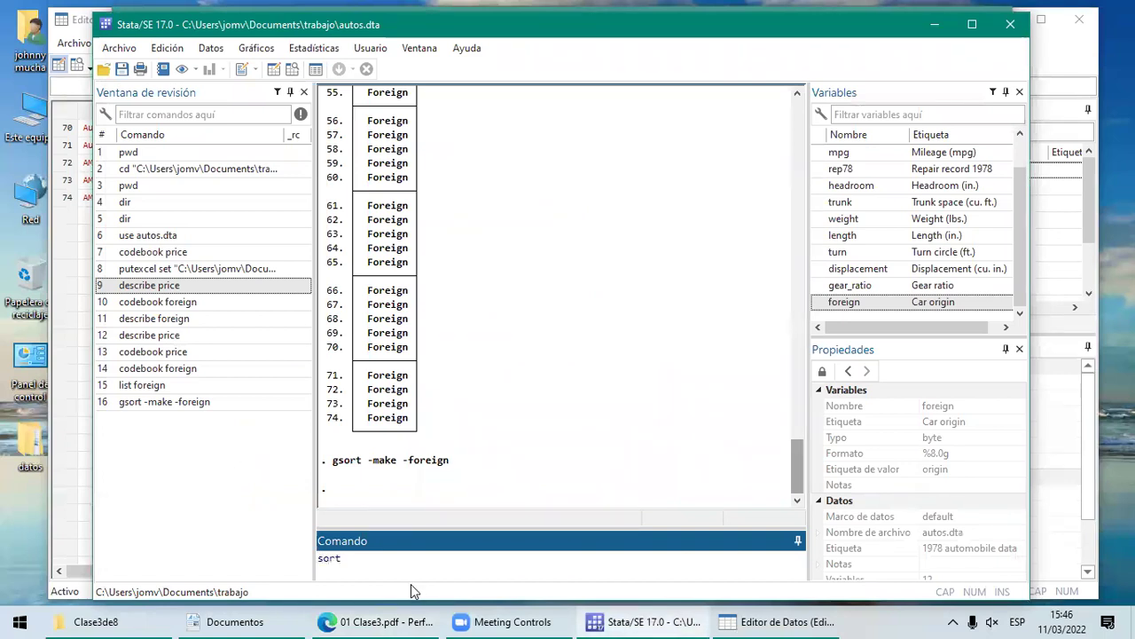
click(428, 619)
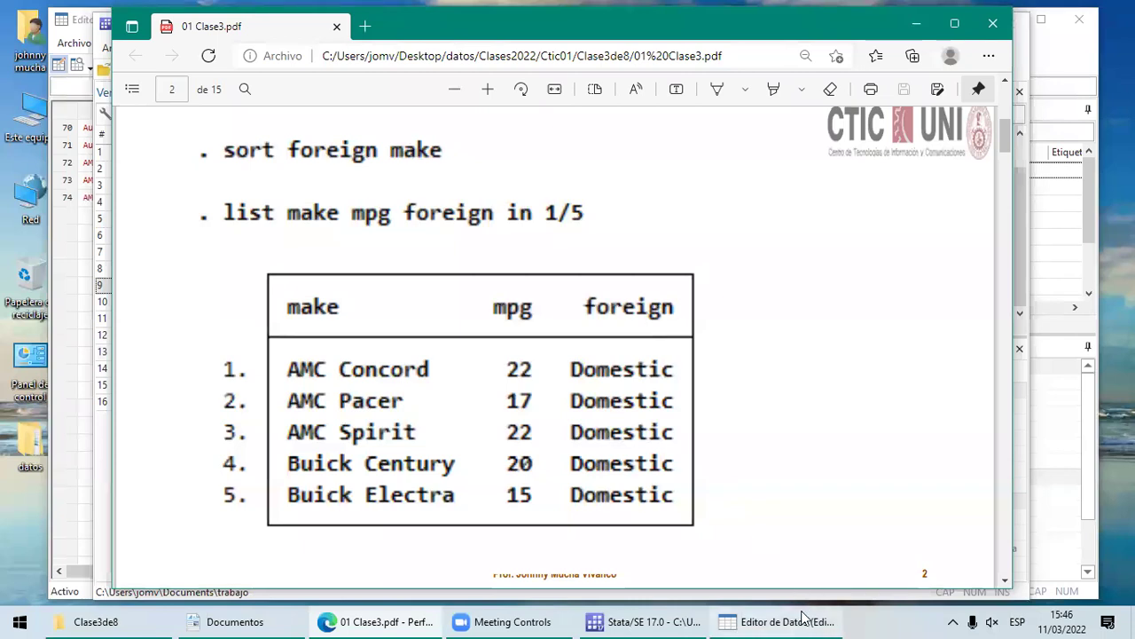
click(666, 618)
text(sort fore)
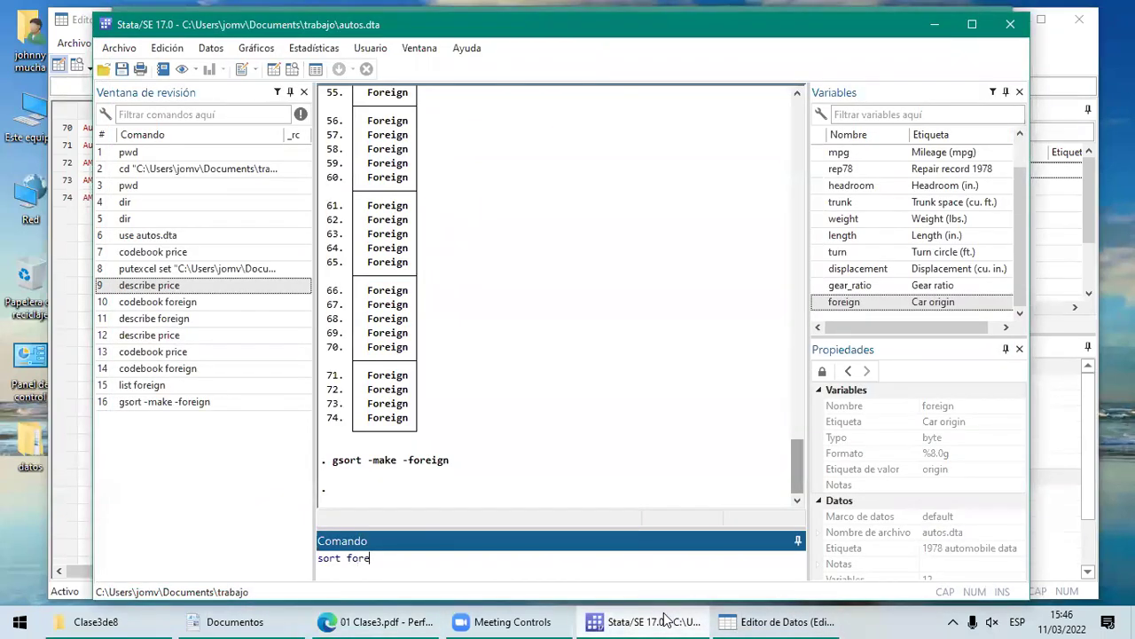
text(ign make)
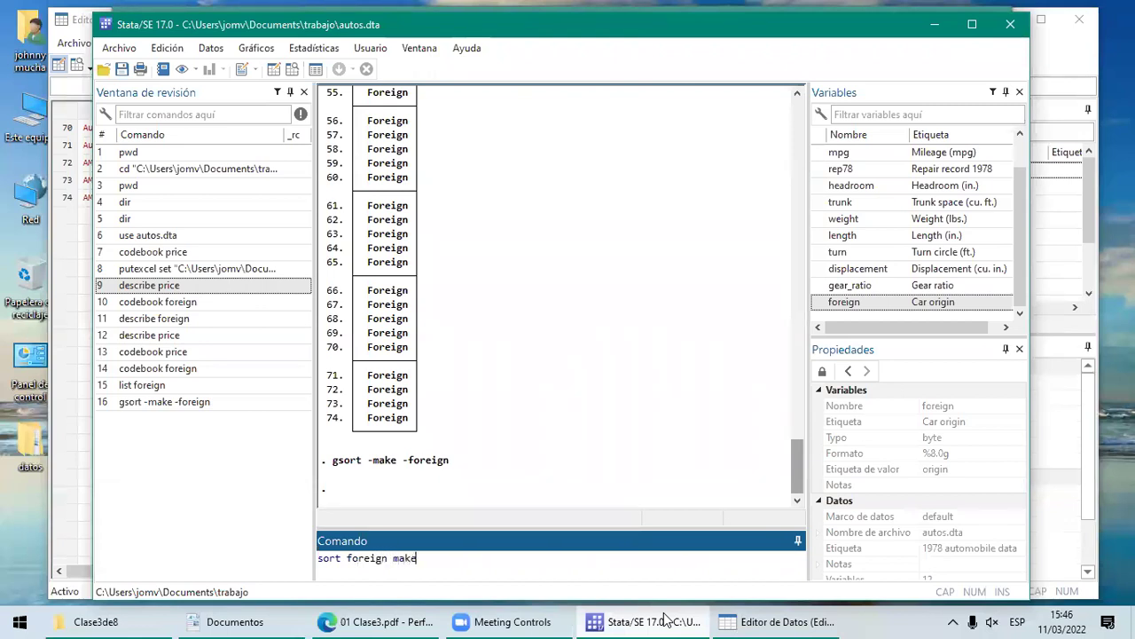
key(Return)
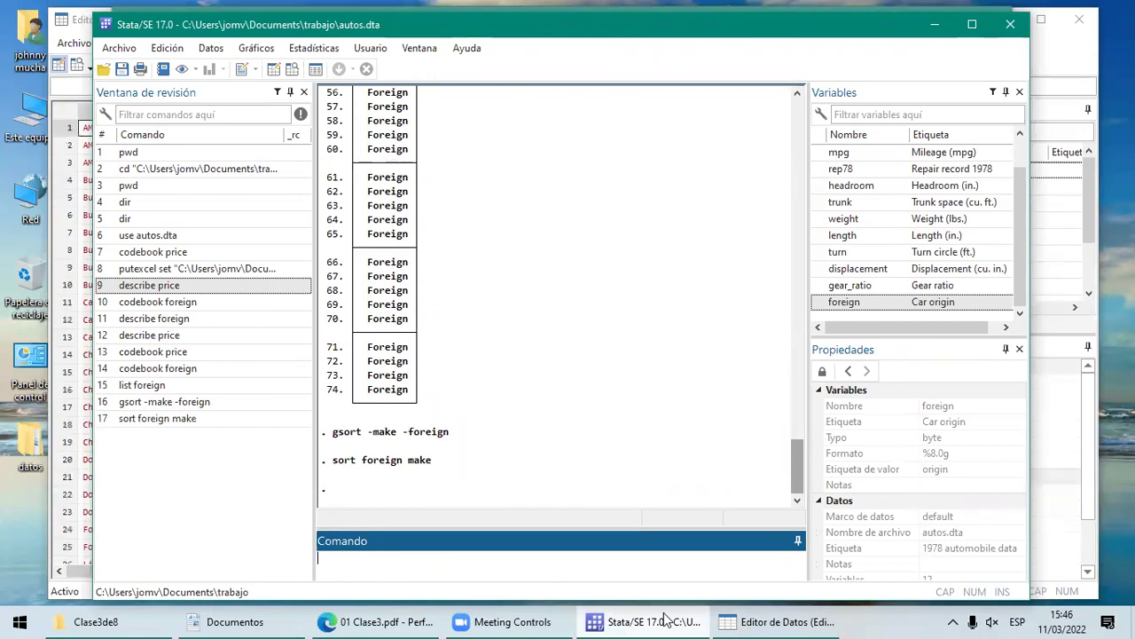
click(788, 620)
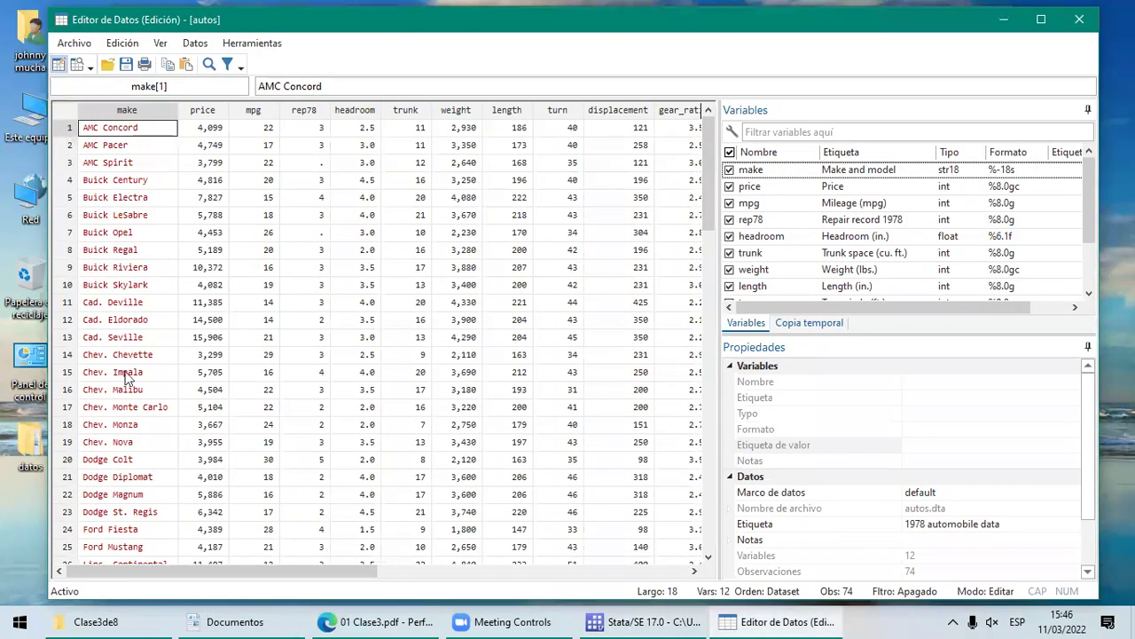
click(695, 571)
click(695, 570)
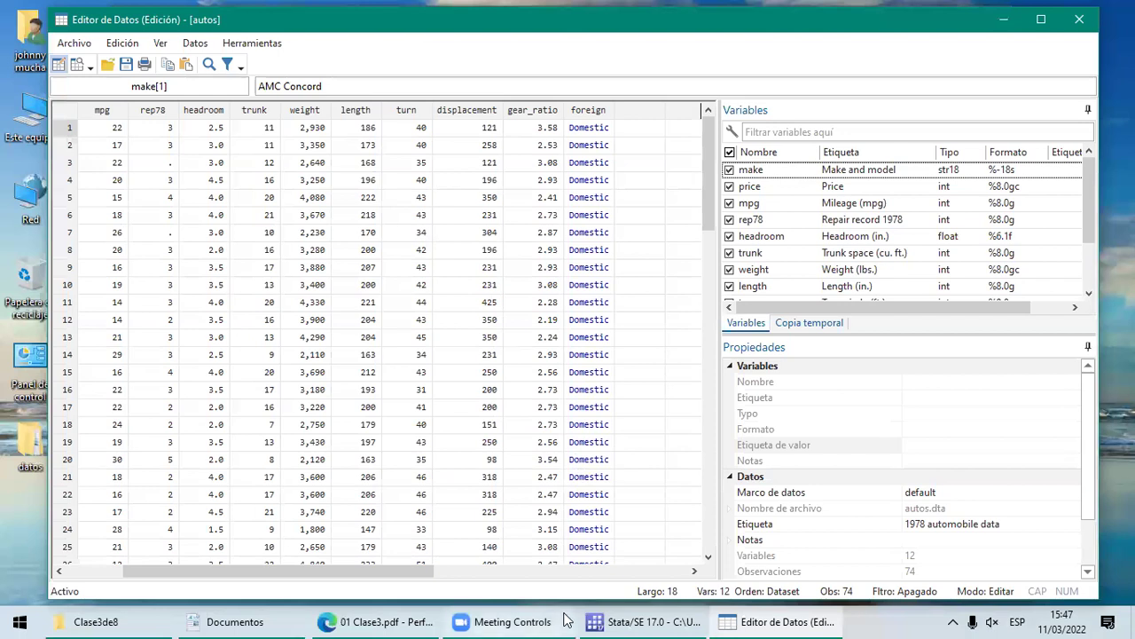
Step: Run list make mpg foreign in 1/5 in Stata after consulting the slide
click(377, 621)
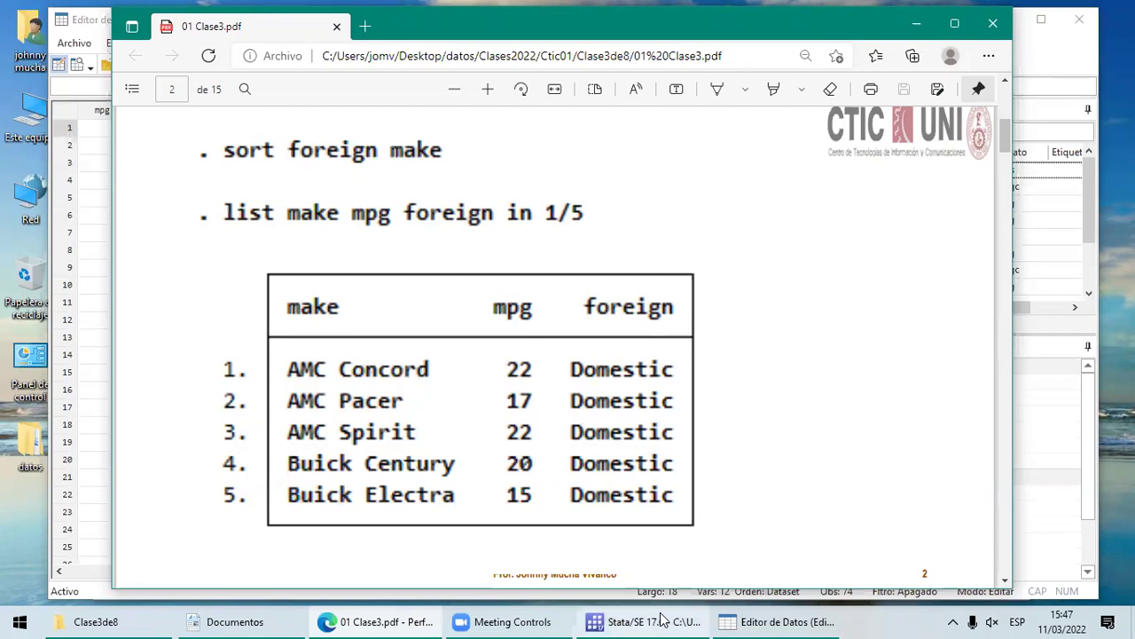
click(572, 518)
text(list make mpg)
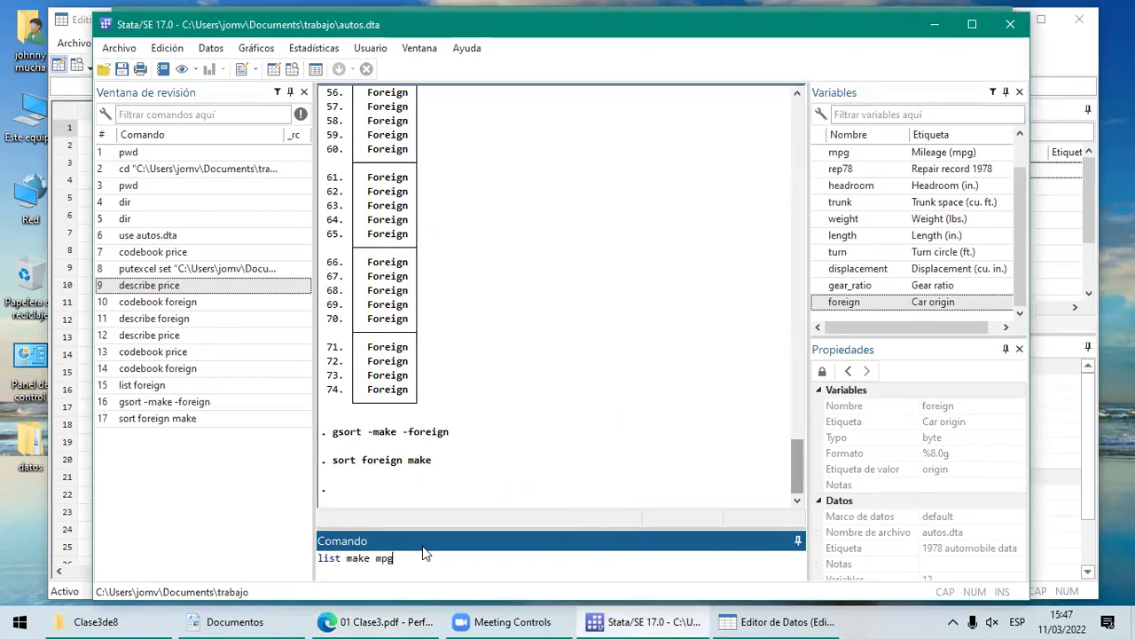
text( foreign)
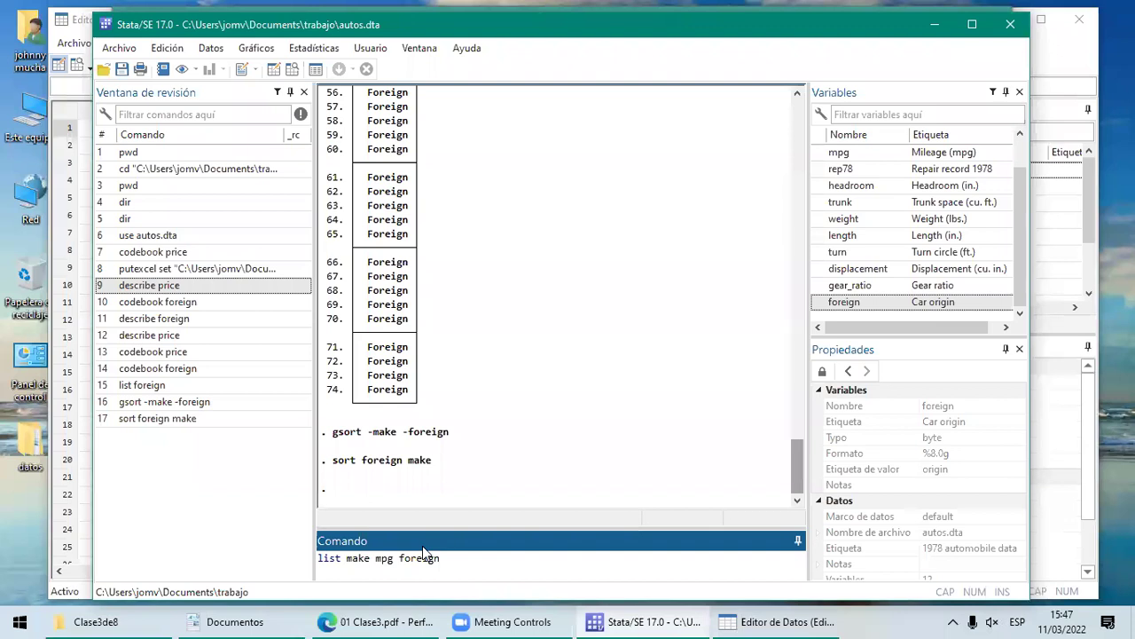
text( in 1/5)
key(Return)
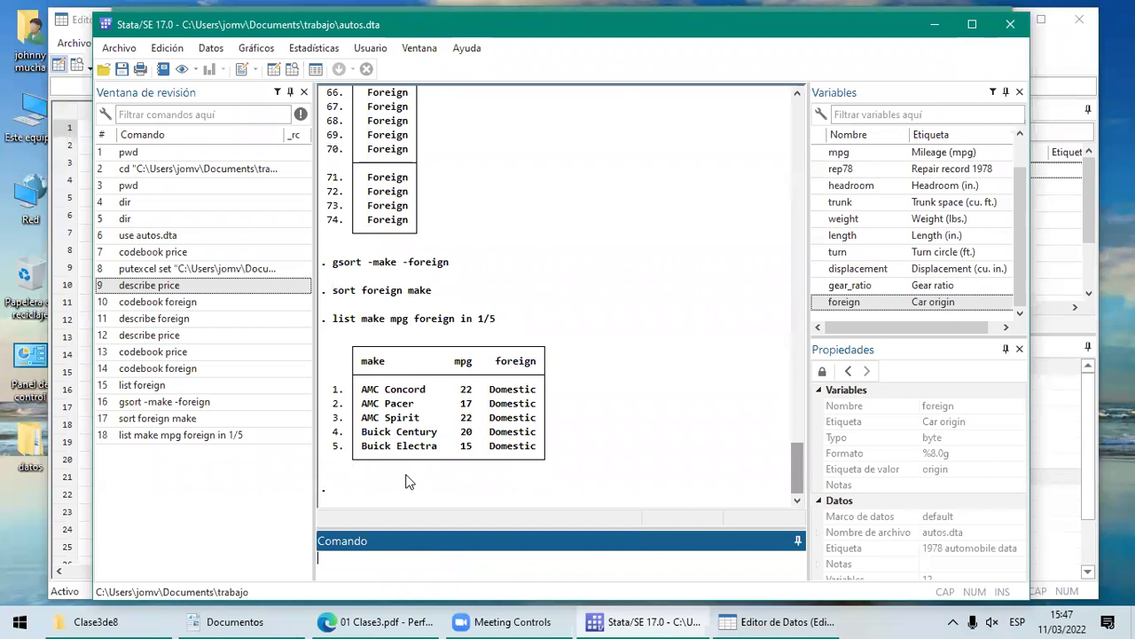
Step: Compare the five-row make, mpg and foreign listing with the Data Editor, checking the AMC Pacer row and its foreign value
click(774, 618)
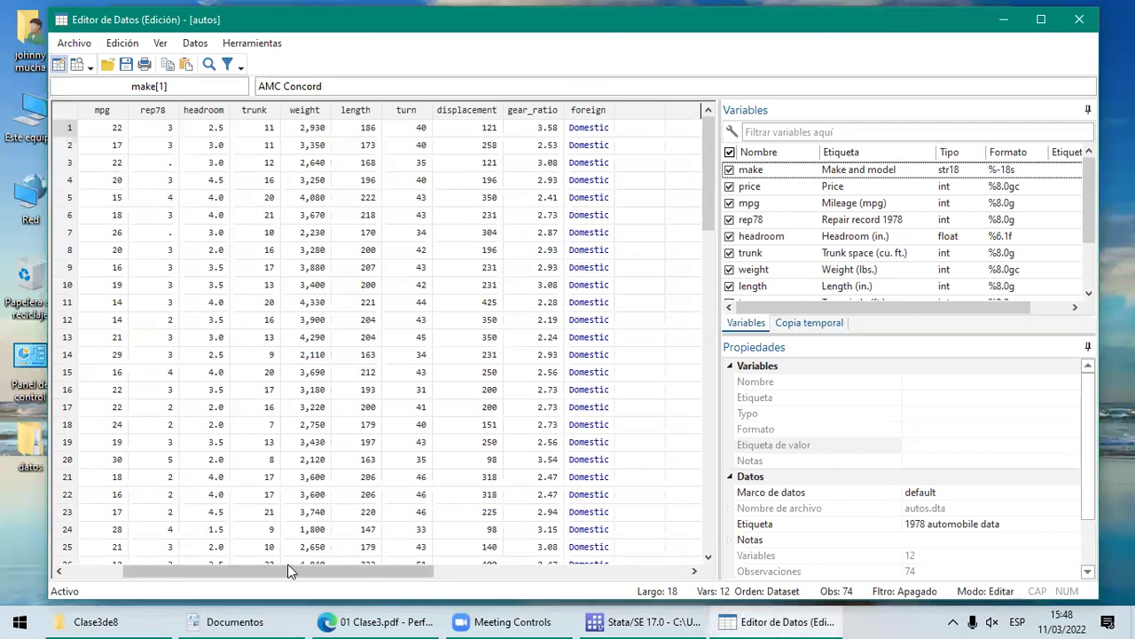
click(76, 574)
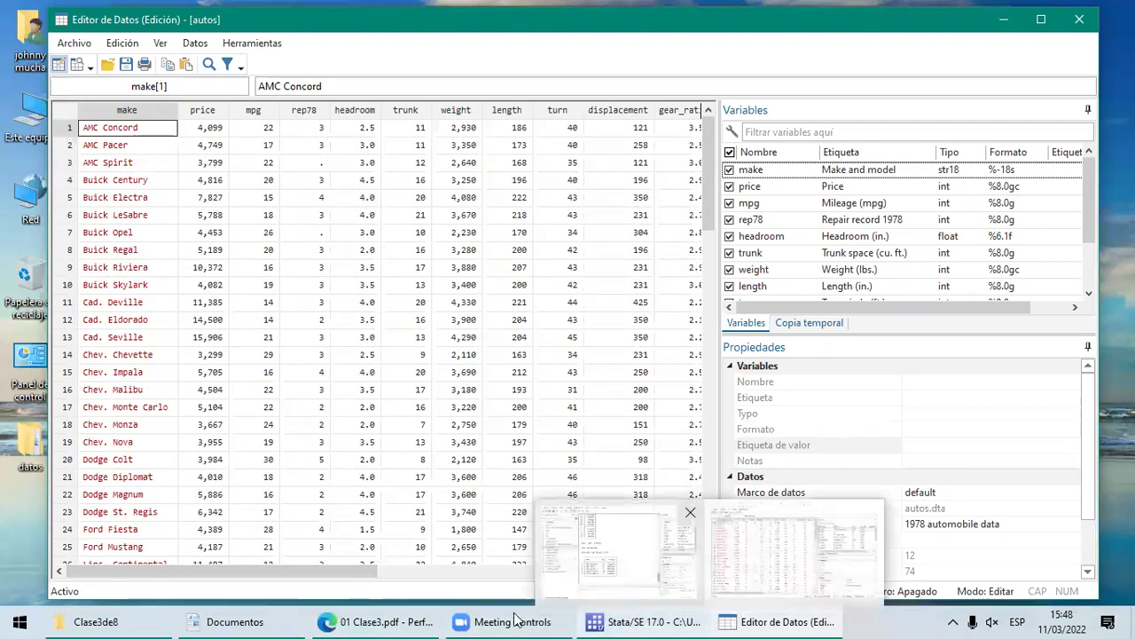
click(630, 618)
click(612, 555)
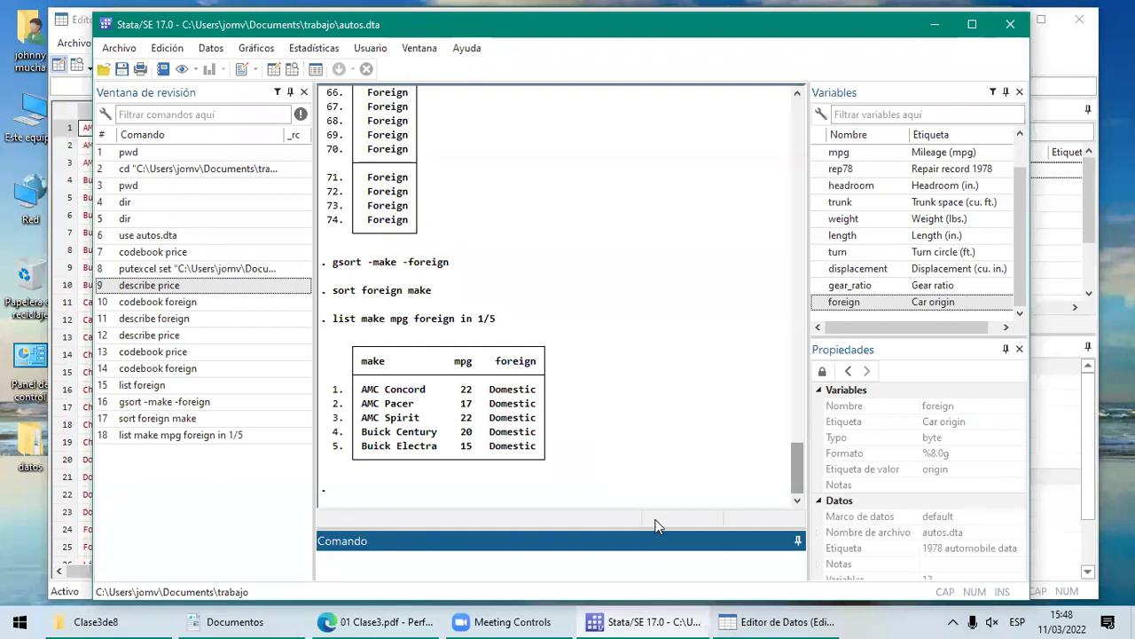
click(758, 619)
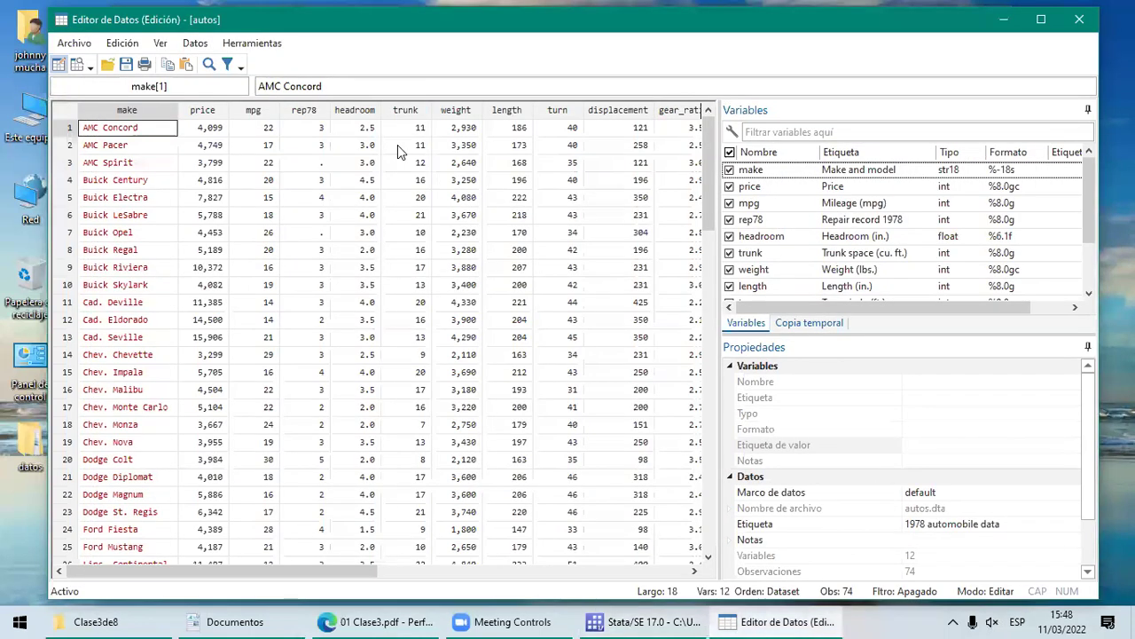
click(132, 145)
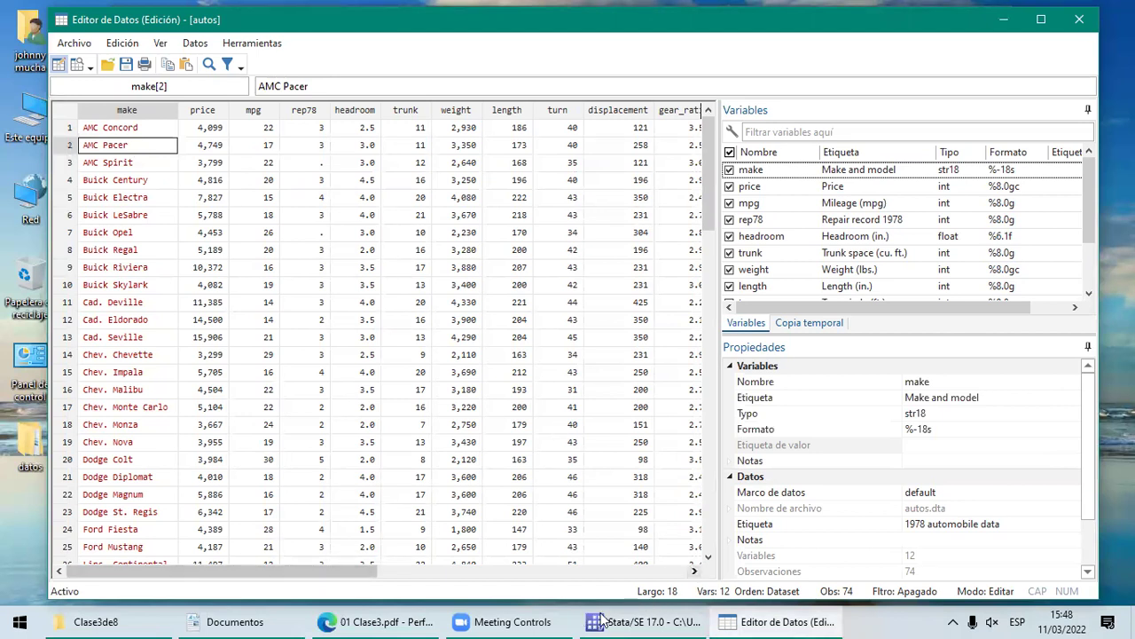
click(626, 620)
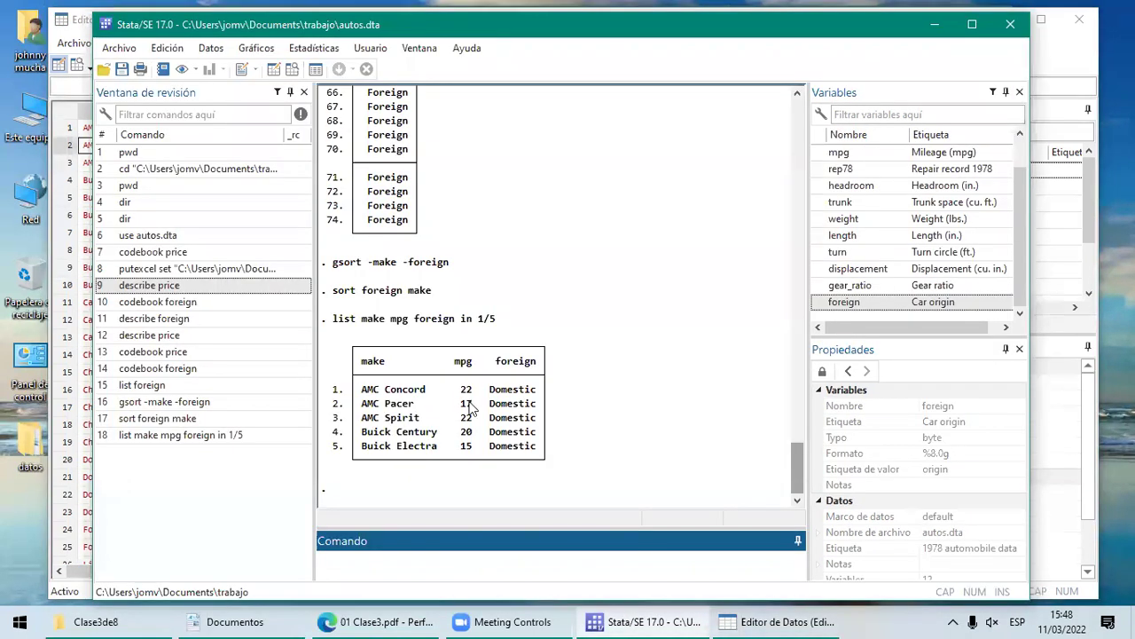
click(778, 621)
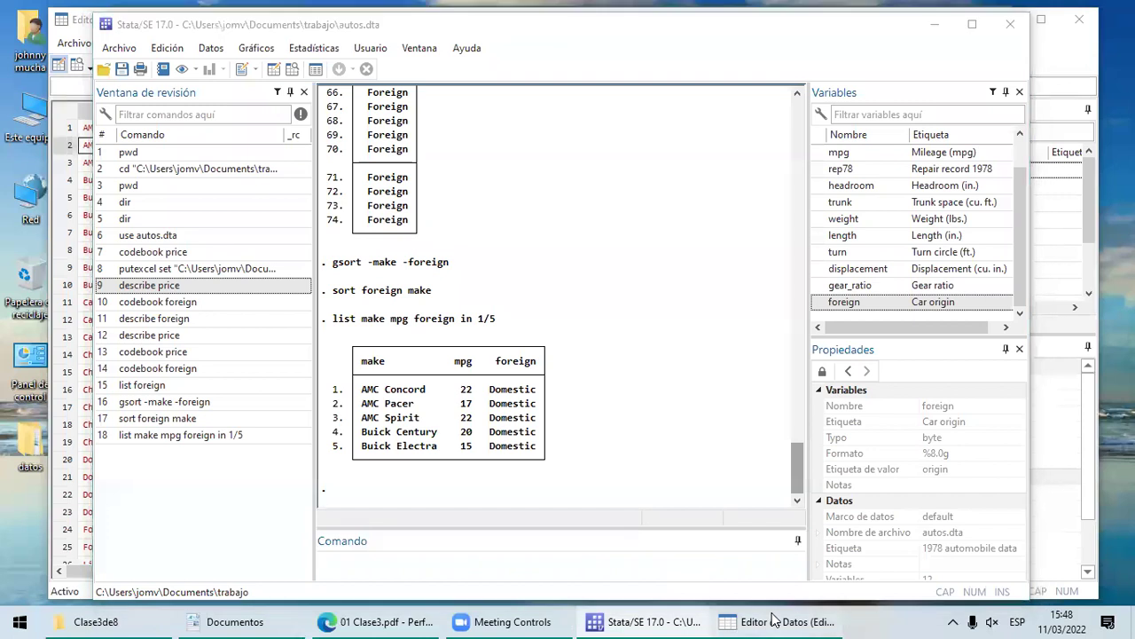
click(694, 570)
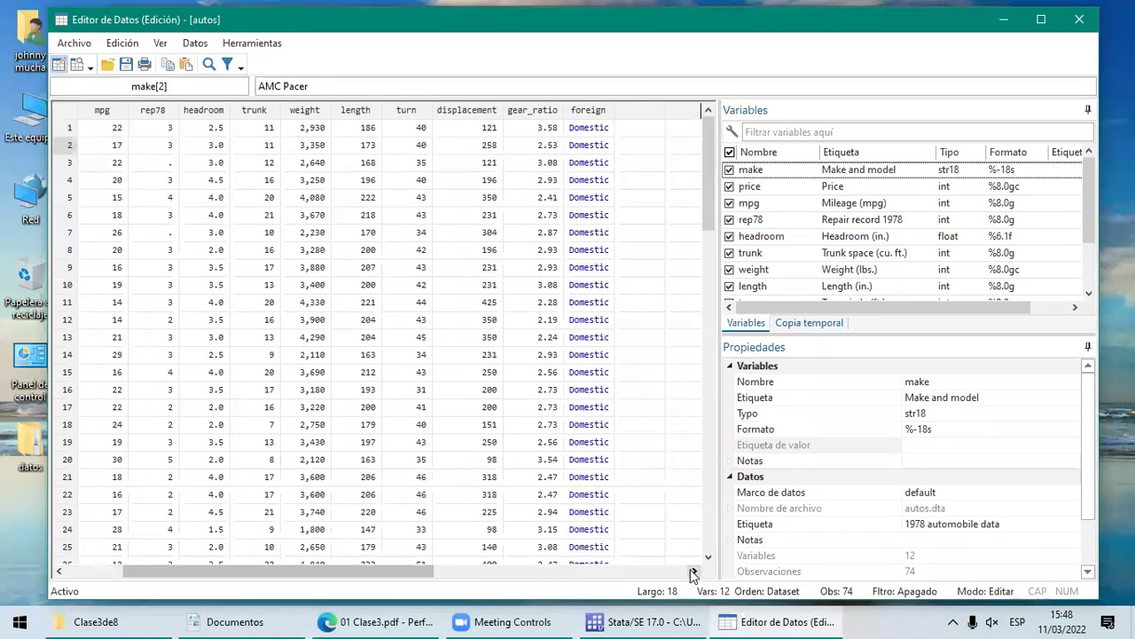
click(120, 145)
click(587, 150)
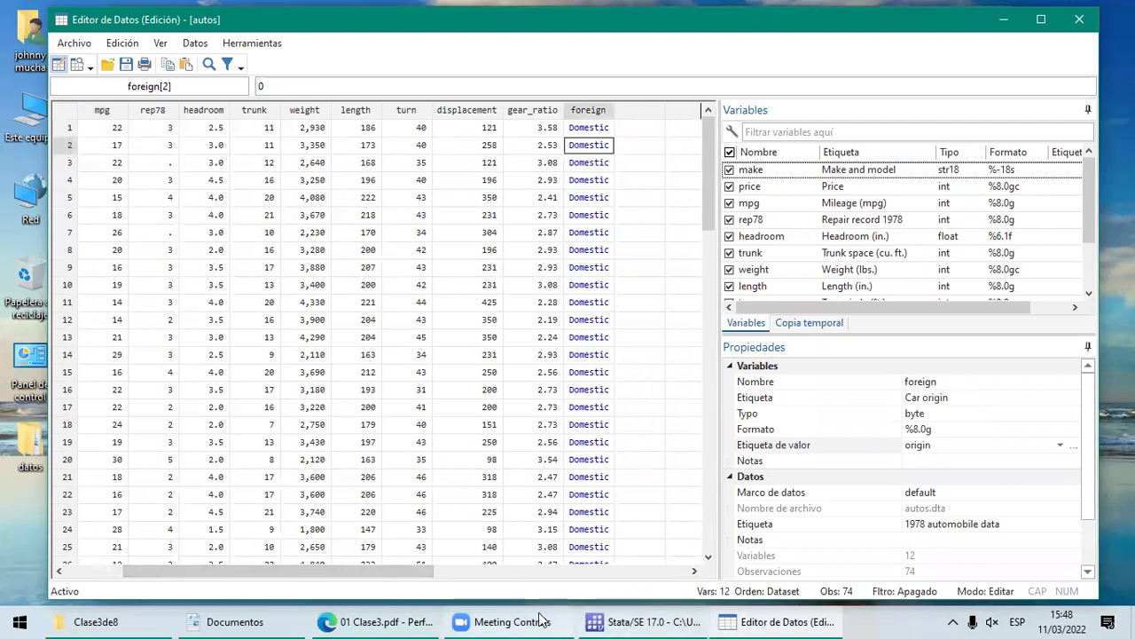
Step: Consult the part of 01 Clase3.pdf that explains creating a value label with label define origin 0 "Domestic" 1 "Foreign"
click(414, 619)
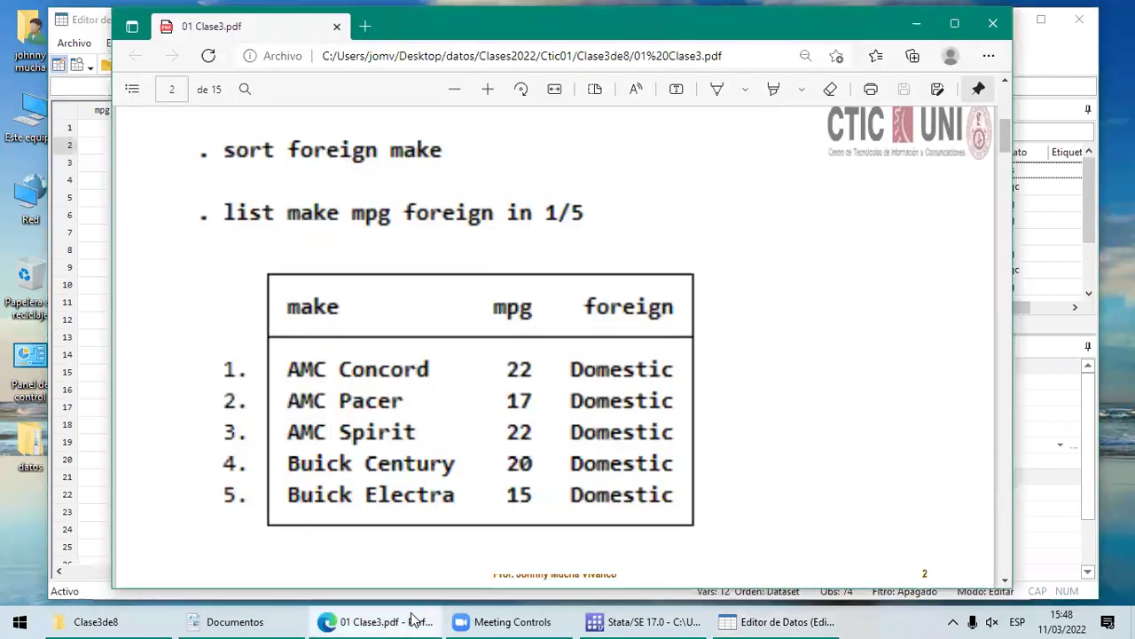
drag(1004, 584, 1005, 584)
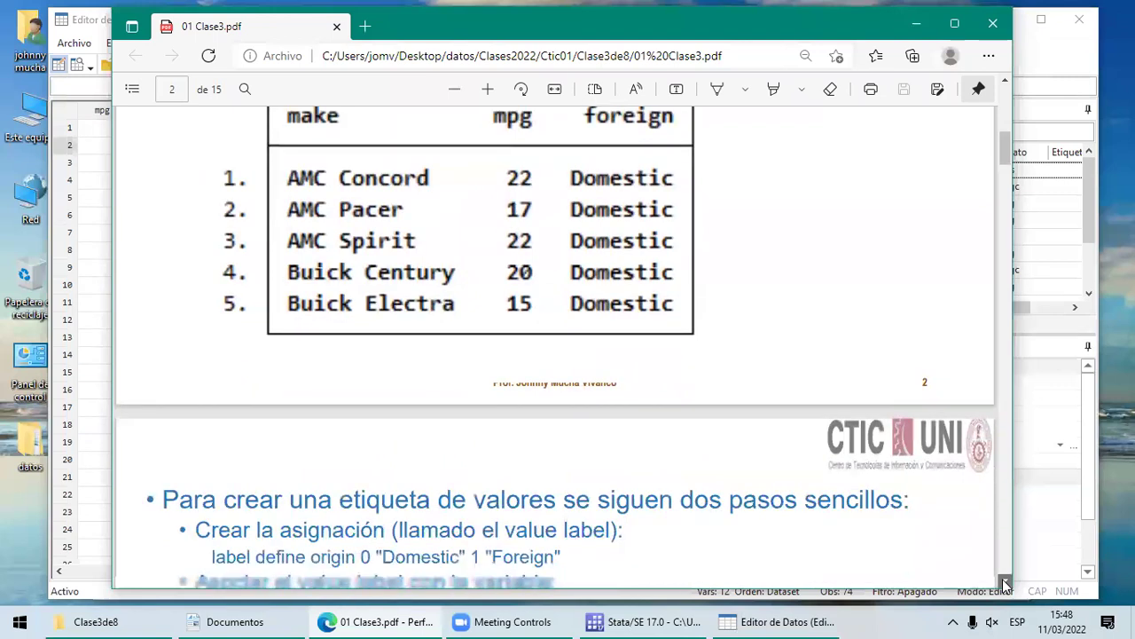
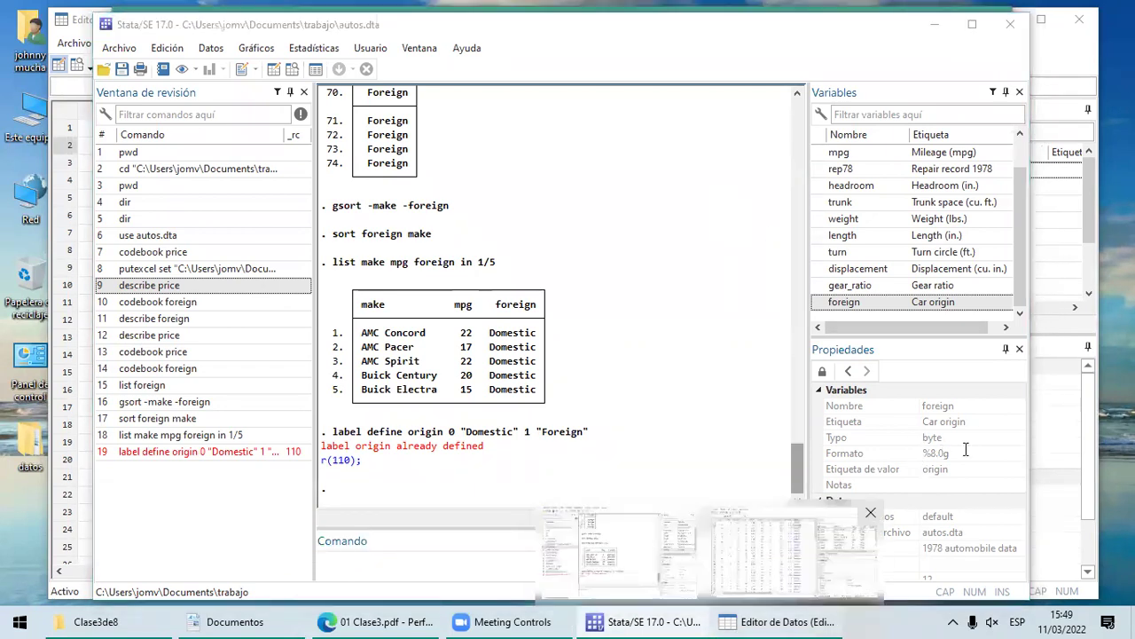
Step: Select the foreign column in the Data Editor, open its value label manager, and expand origin to inspect its entries
key(alt+Tab)
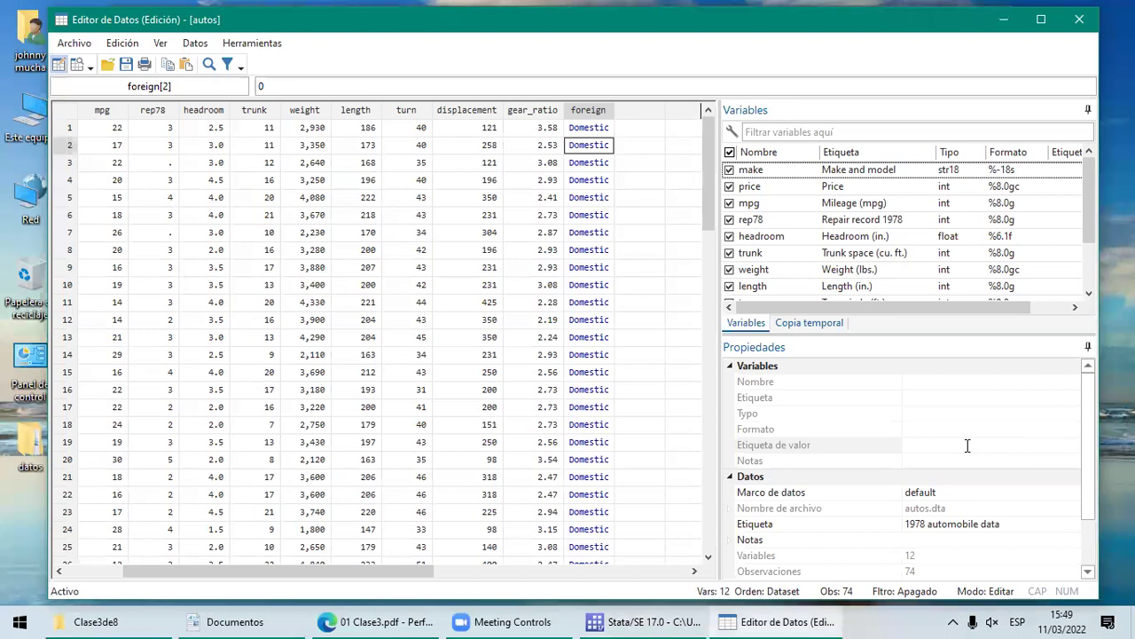
key(ctrl+space)
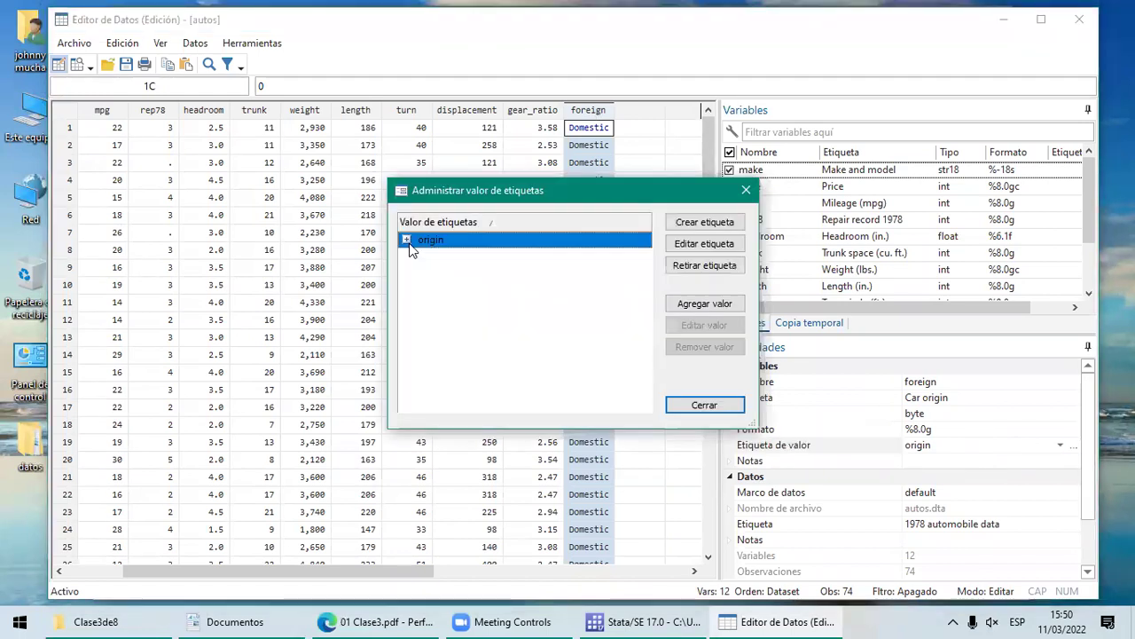
click(408, 241)
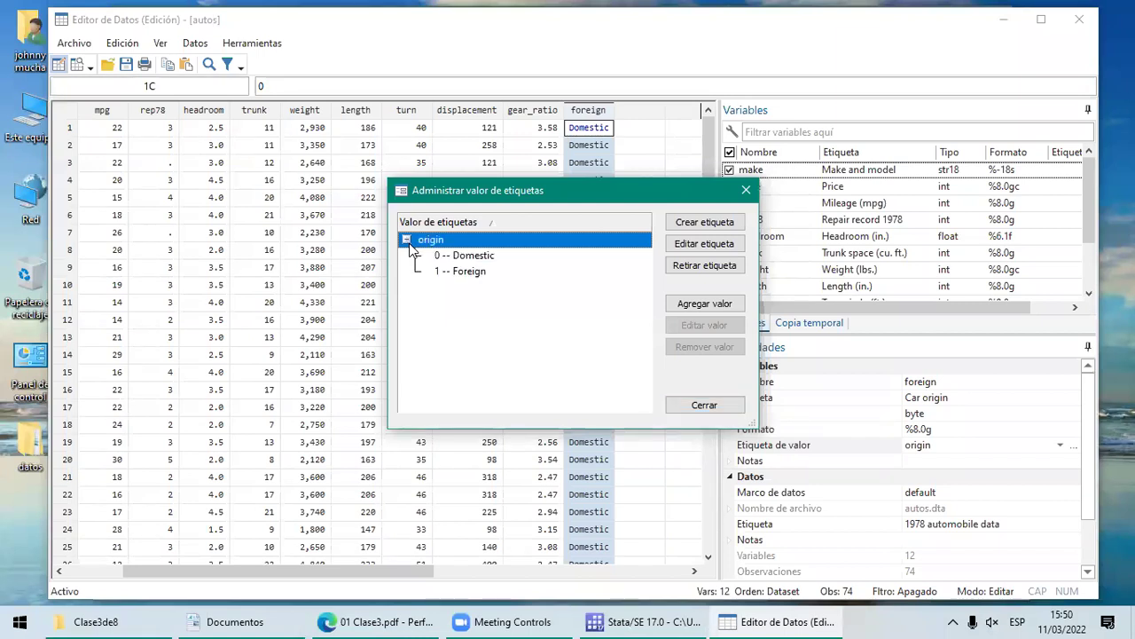
Step: Remove the origin value label from the value label manager, confirm the removal, and close the manager
click(700, 266)
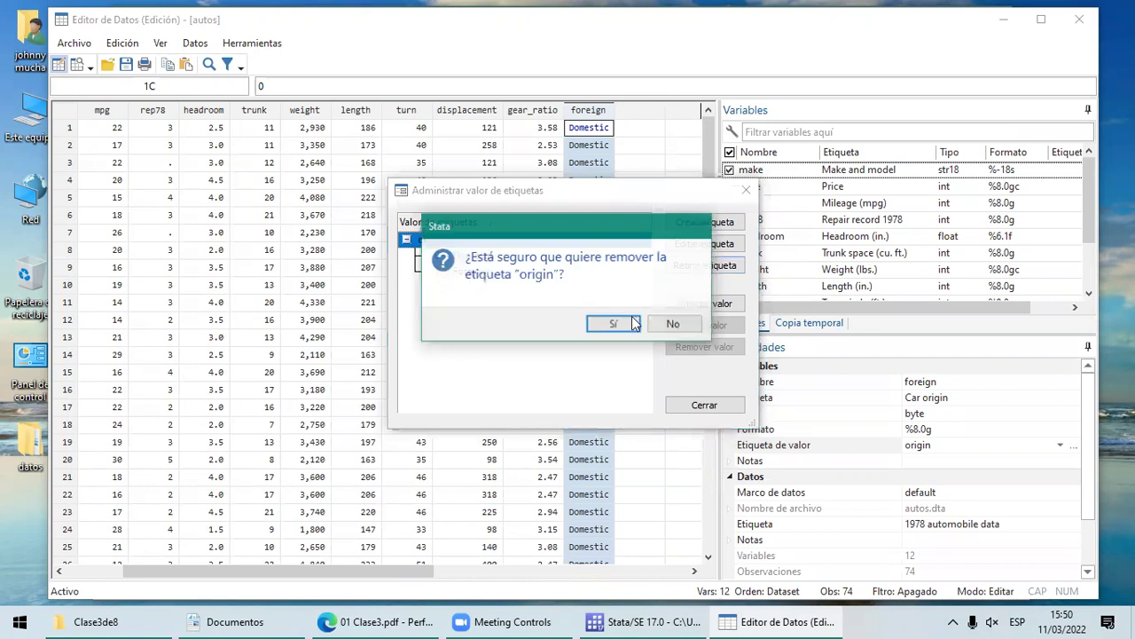
click(626, 325)
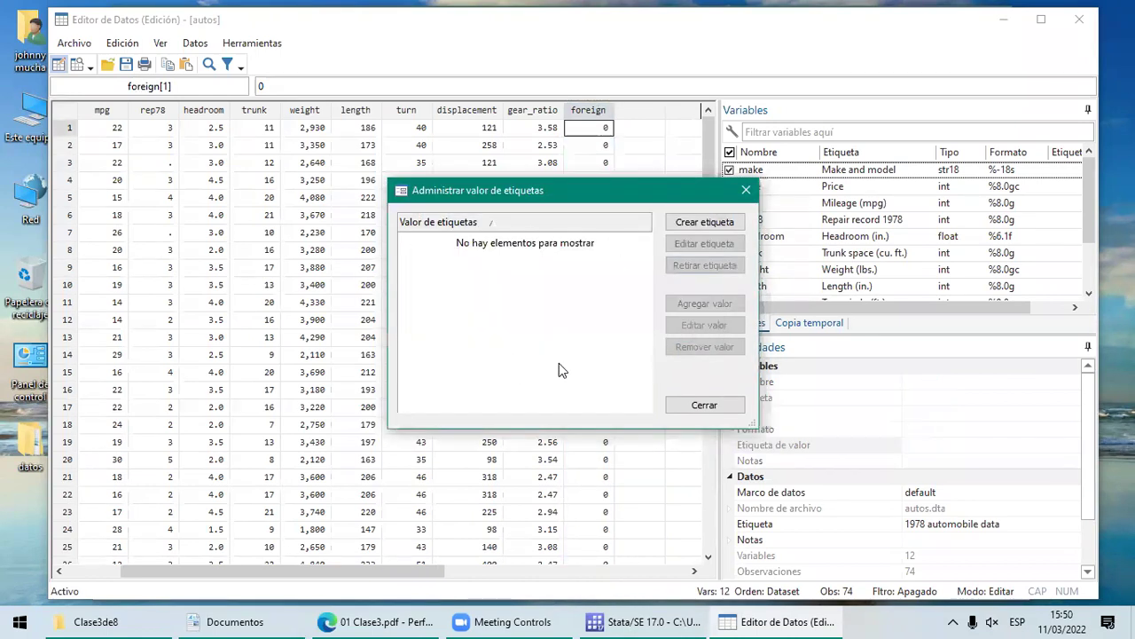
click(696, 406)
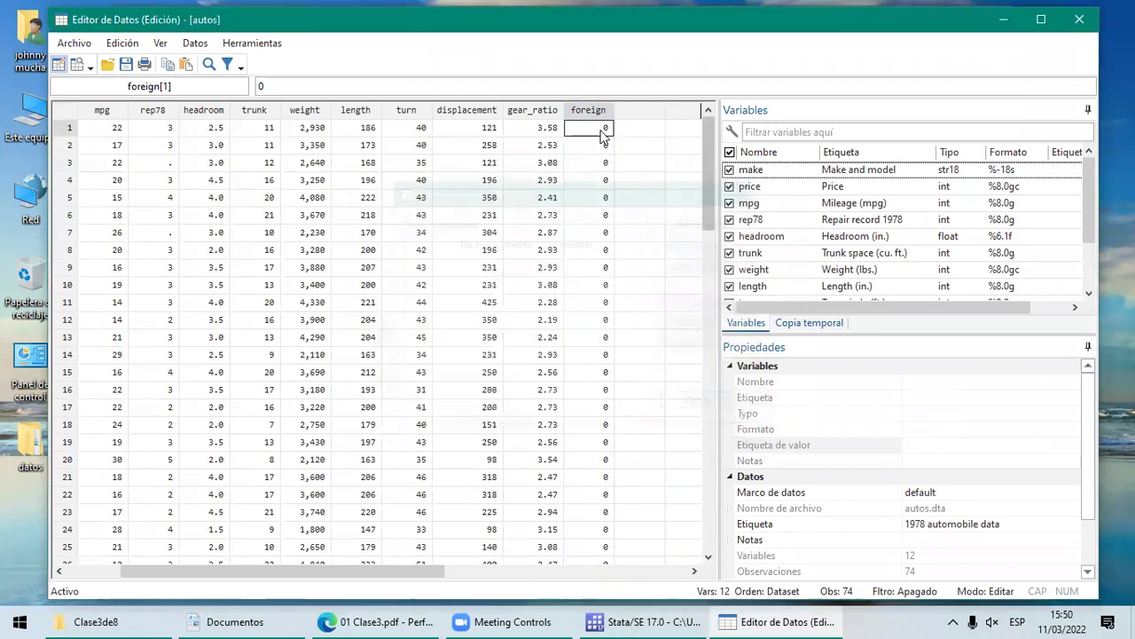
Step: Set the value label of the foreign variable to <None> in the Data Editor and reselect its column
click(590, 110)
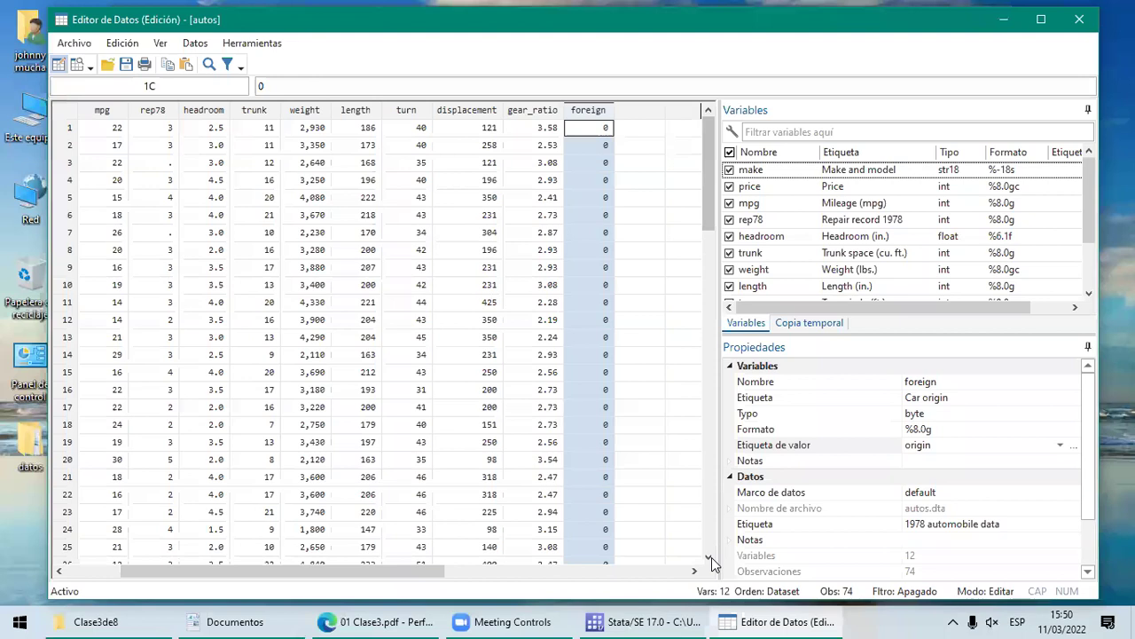
scroll(712, 564, down, 15)
scroll(712, 444, up, 15)
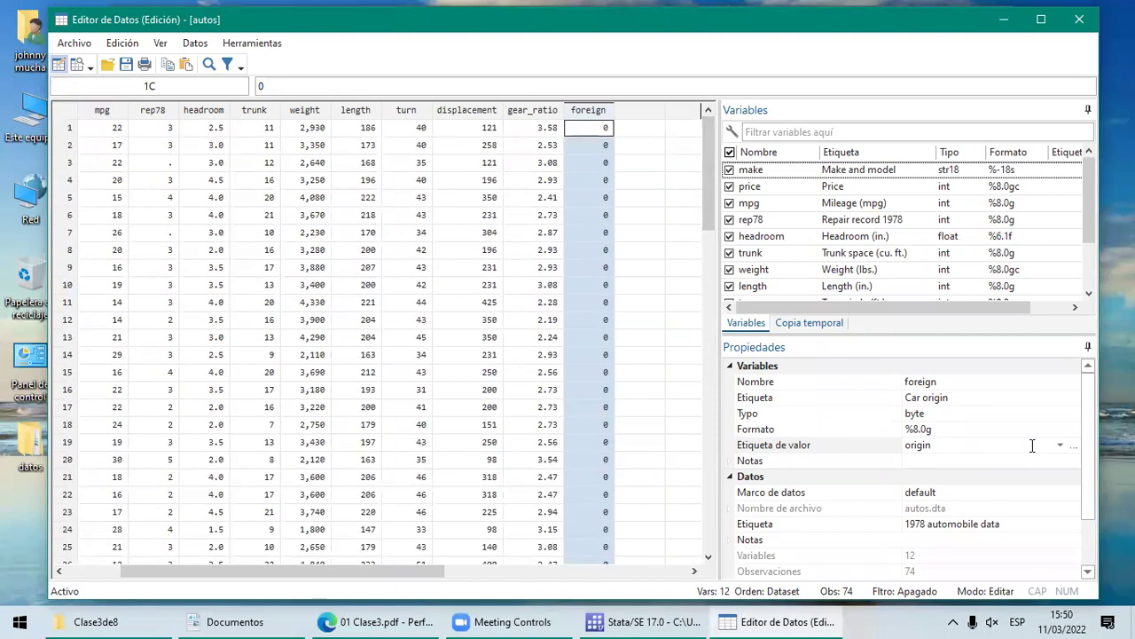
click(1064, 446)
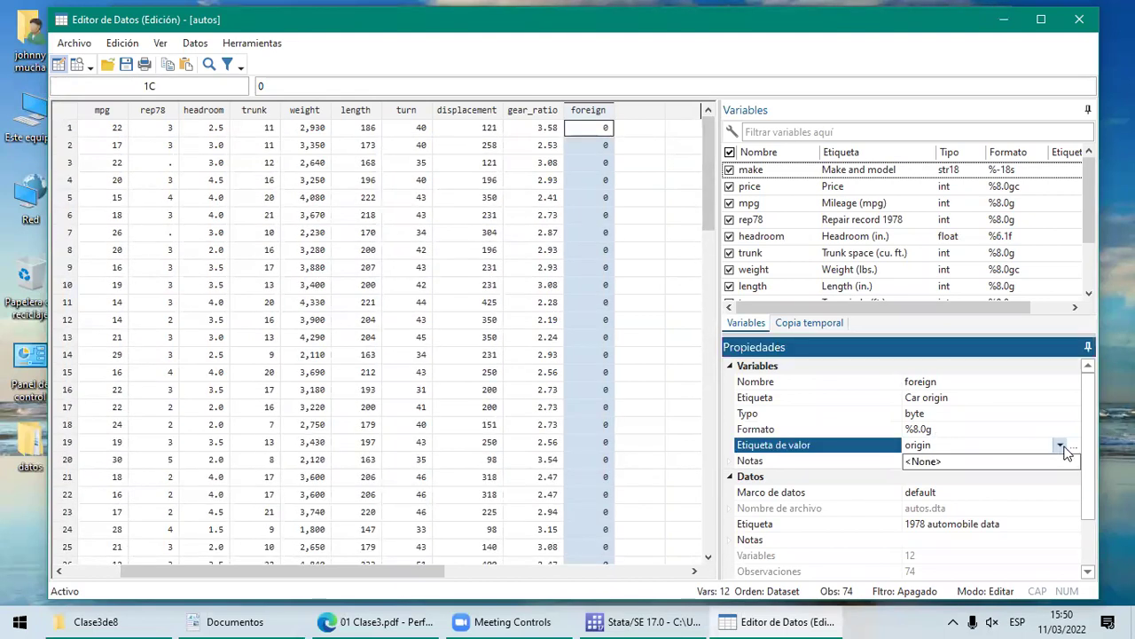
click(944, 463)
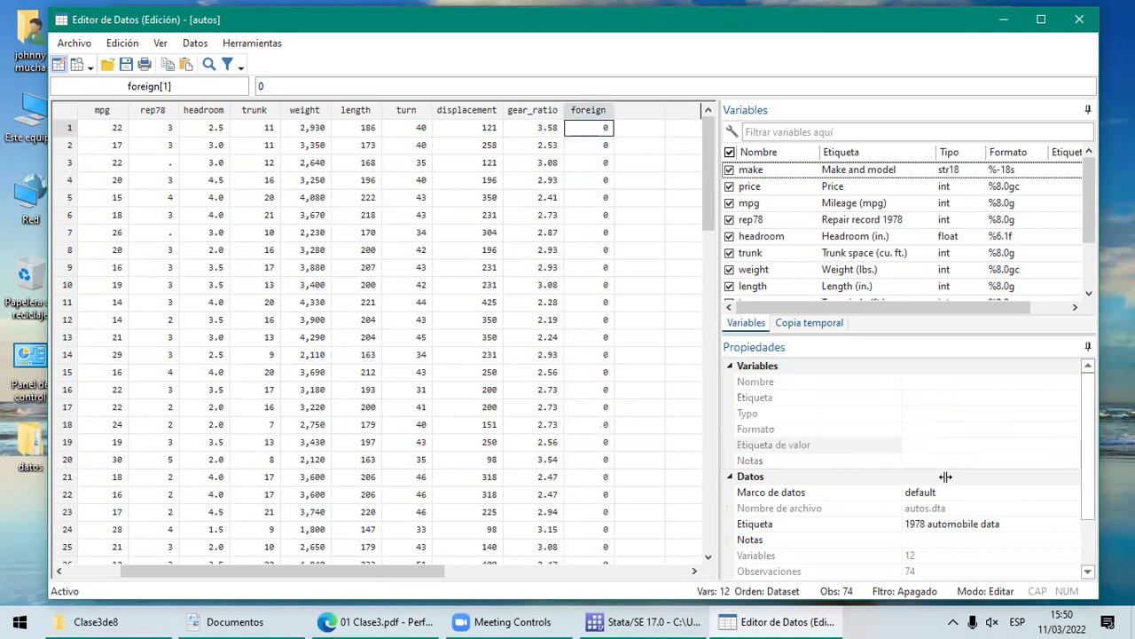
click(589, 110)
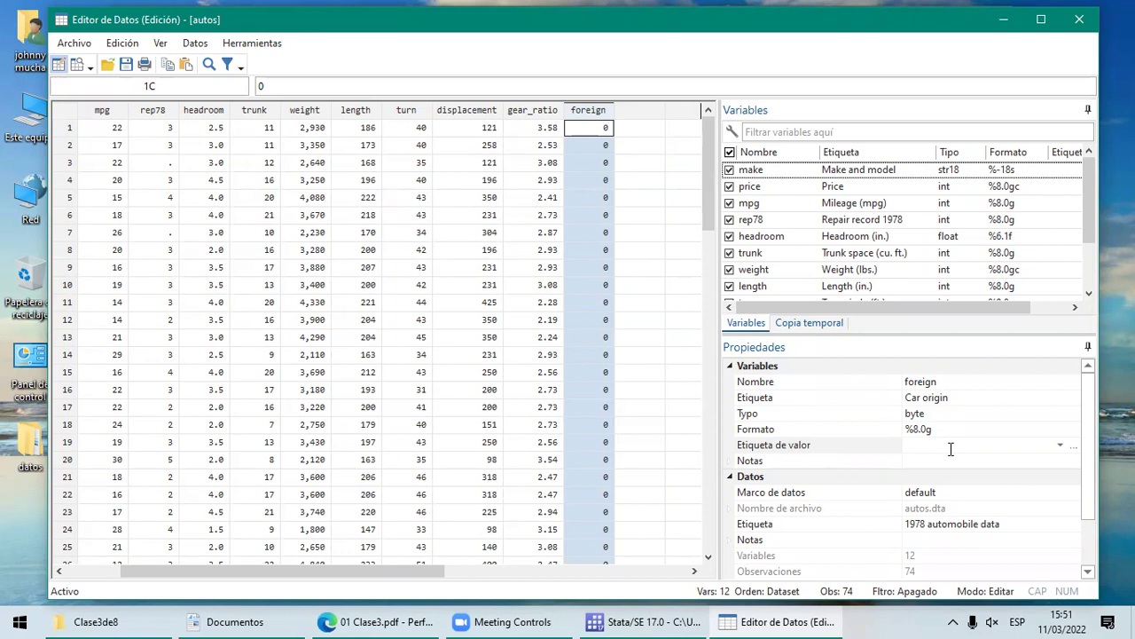
Step: Review the slide's two steps for creating a value label alongside Stata's executed commands and the Data Editor's foreign column
click(429, 619)
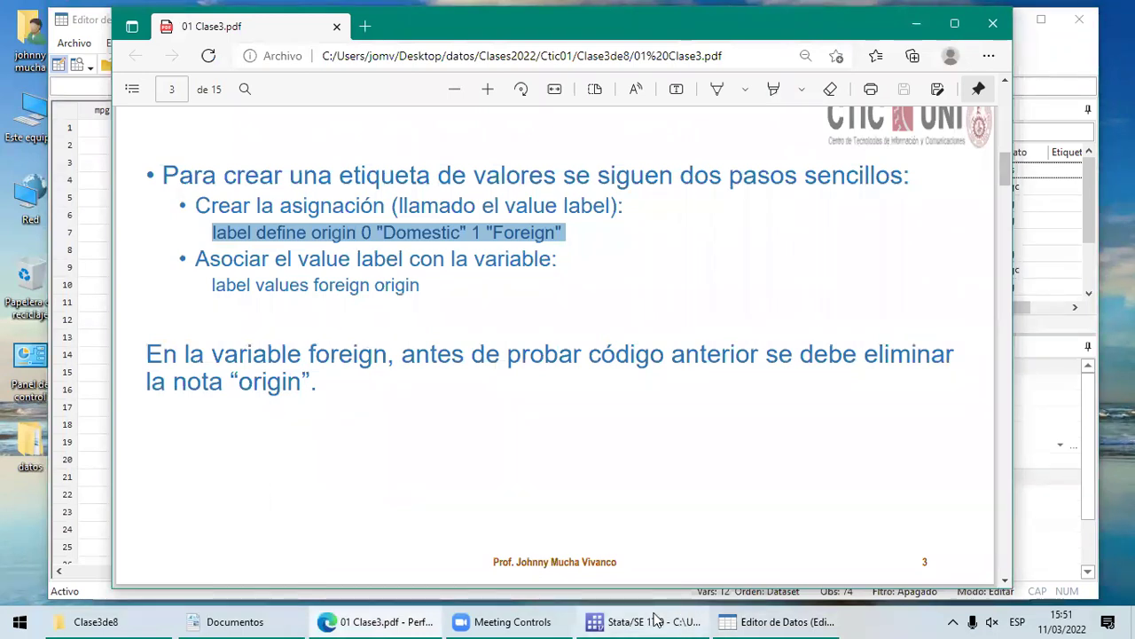
click(413, 621)
key(alt+Tab)
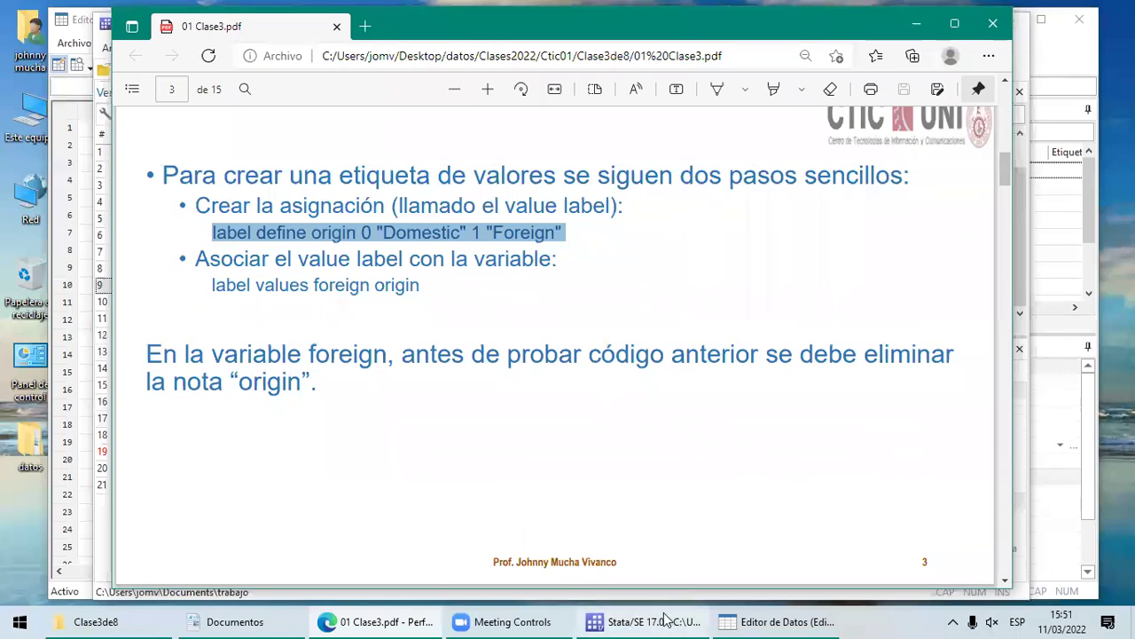
mouse_move(667, 619)
click(691, 519)
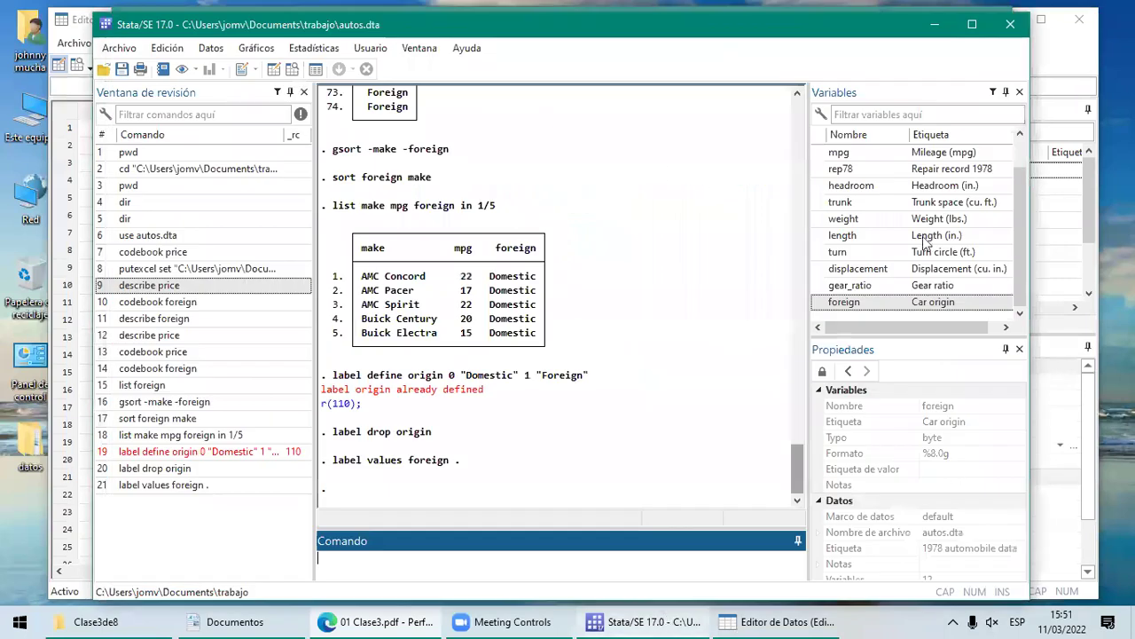
click(750, 621)
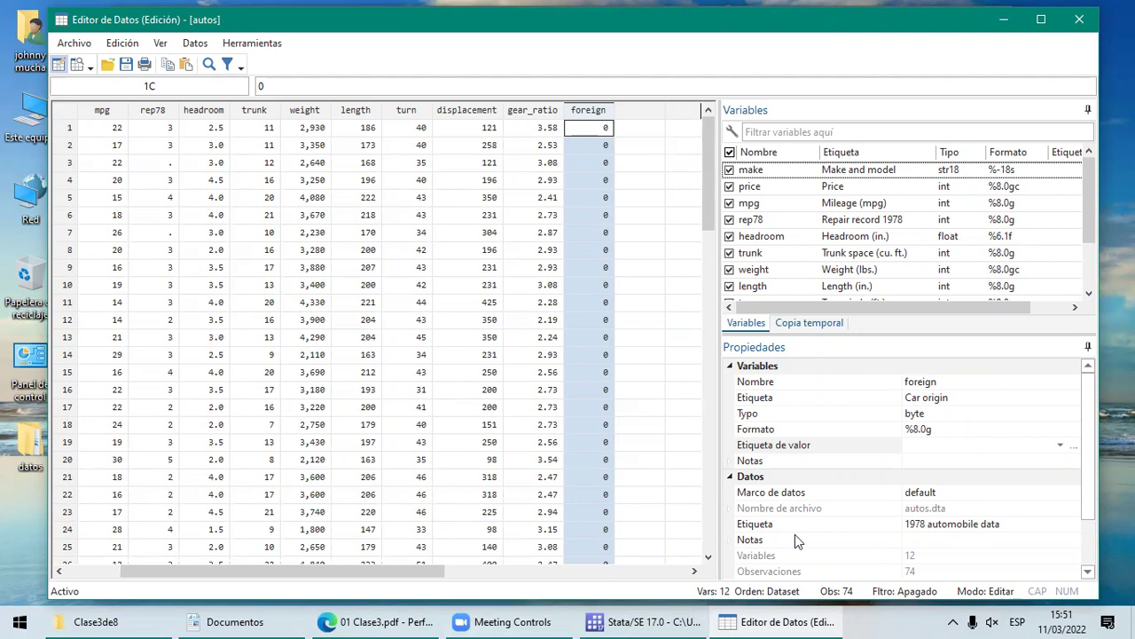
click(377, 620)
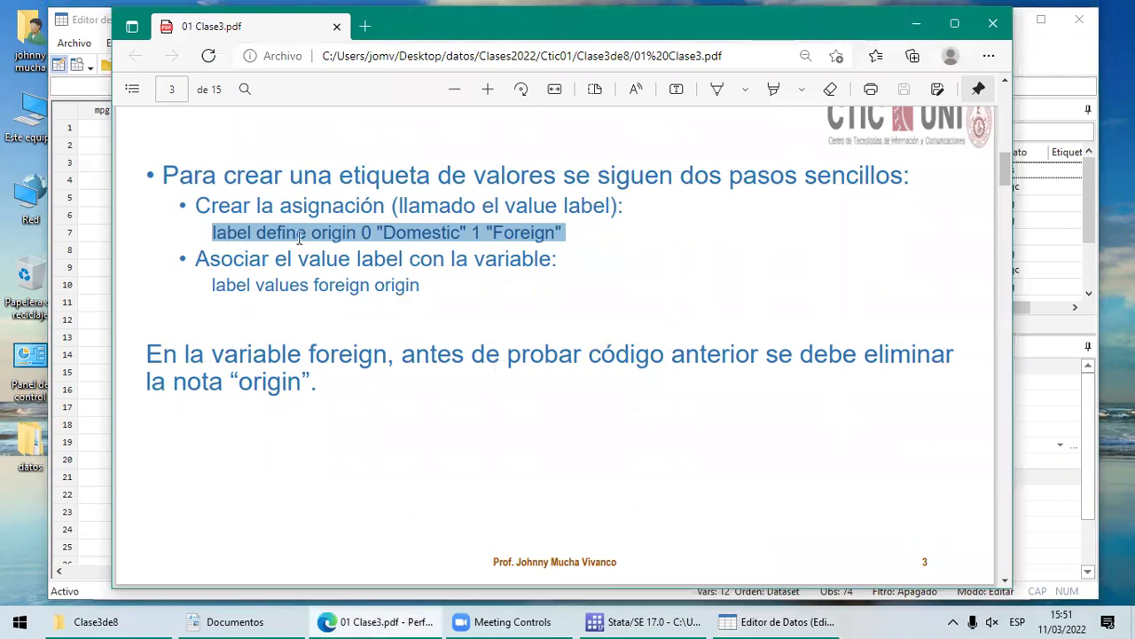
Step: Switch to Stata, recall label define origin 0 "Domestic" 1 "Foreign" from the command history, and run it again
click(686, 619)
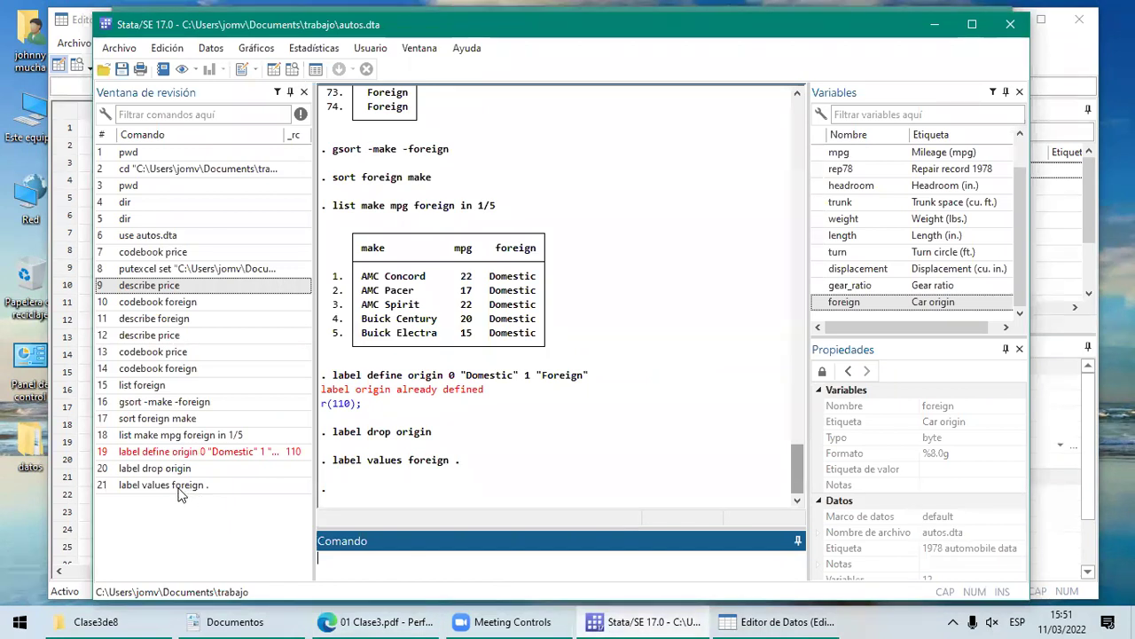
click(237, 454)
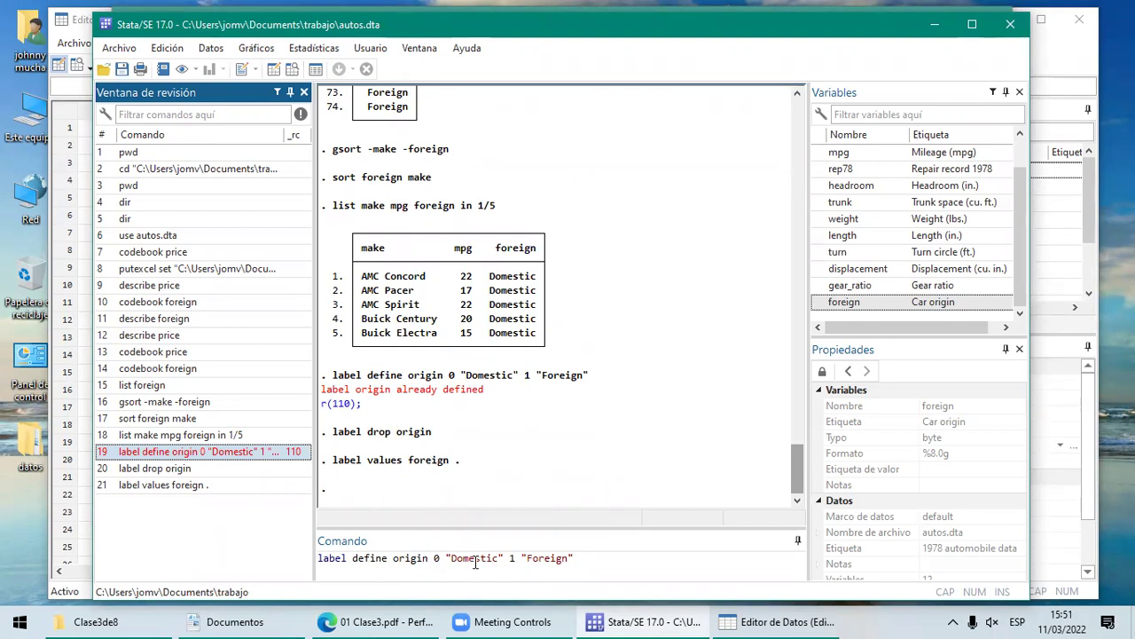
click(575, 560)
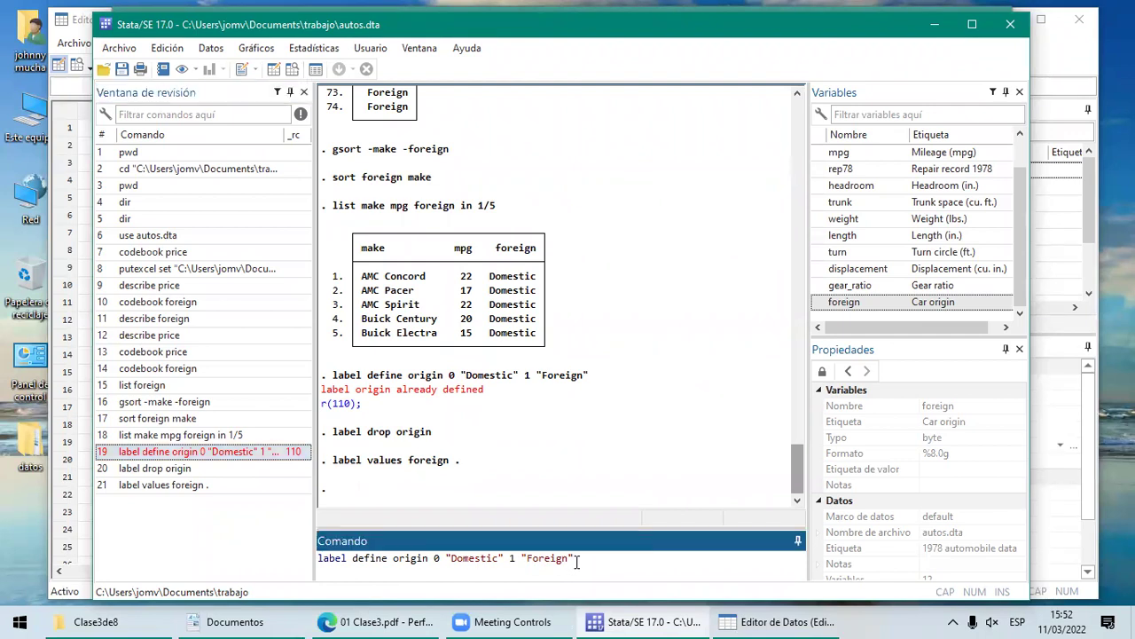
key(Return)
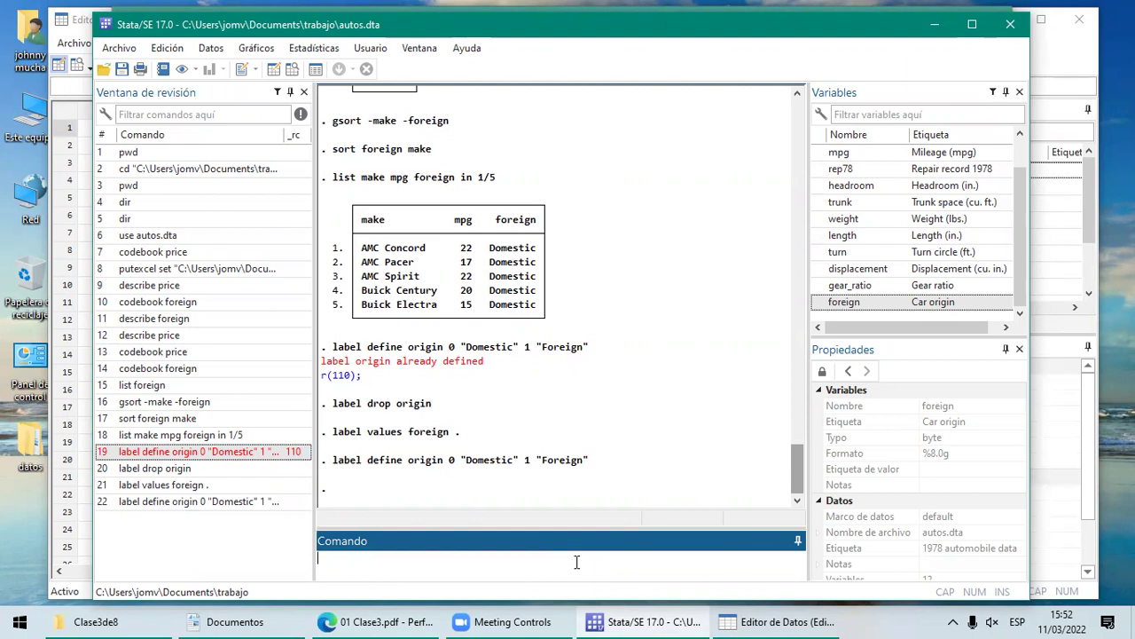
Step: Check the foreign column in the Data Editor down to its last observations after defining the label
click(757, 621)
click(590, 110)
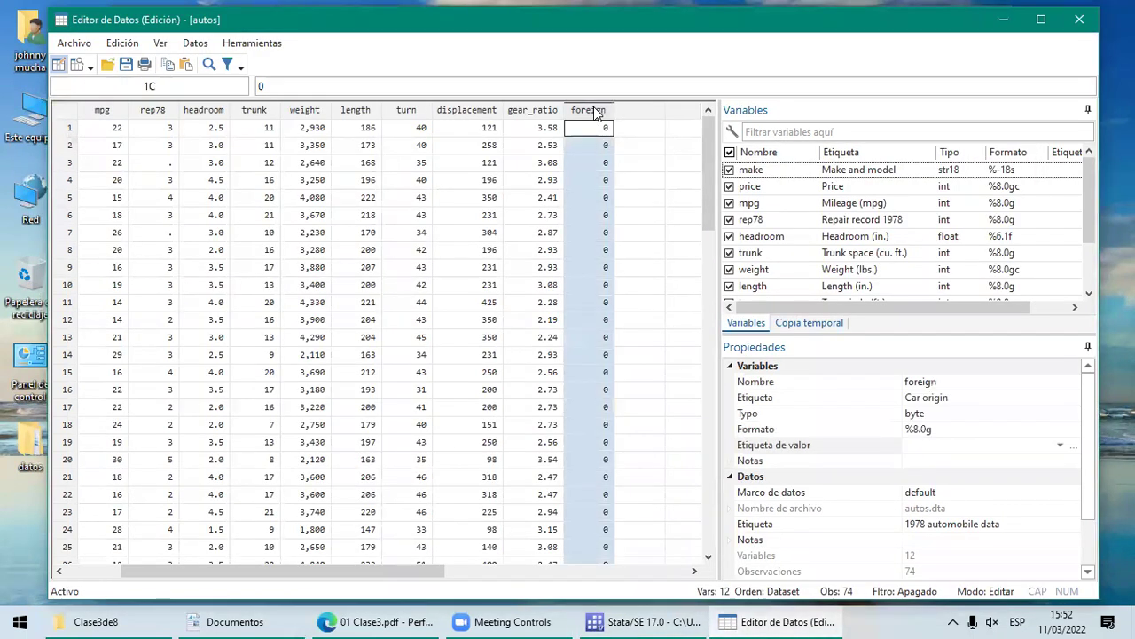
scroll(690, 486, down, 17)
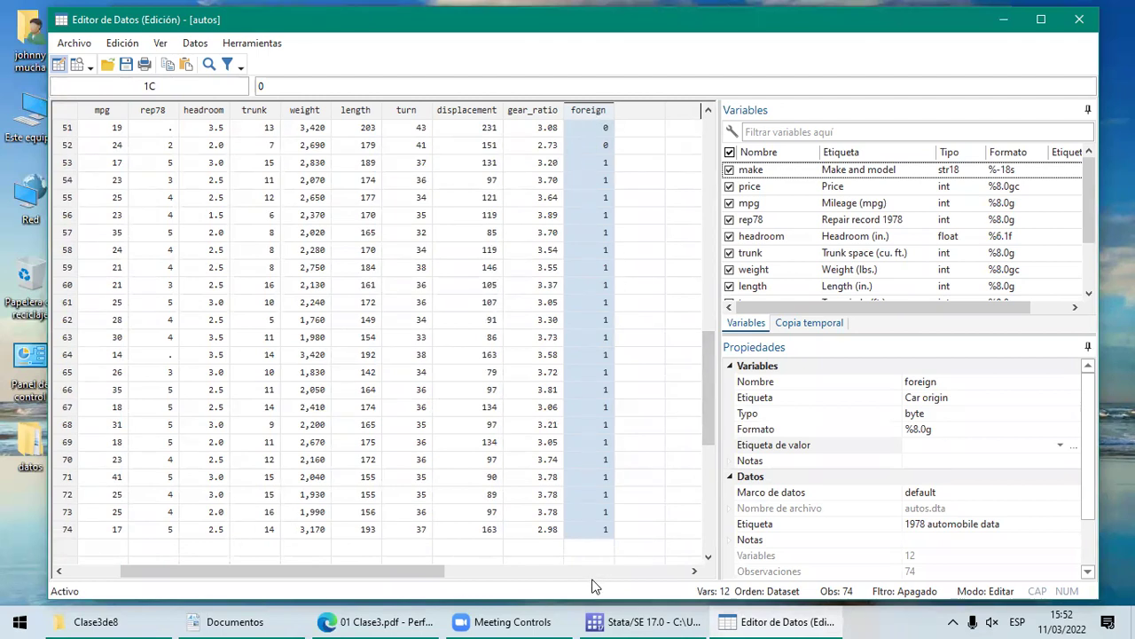
Step: Copy the command label values foreign origin from 01 Clase3.pdf and return to Stata's command line
click(398, 620)
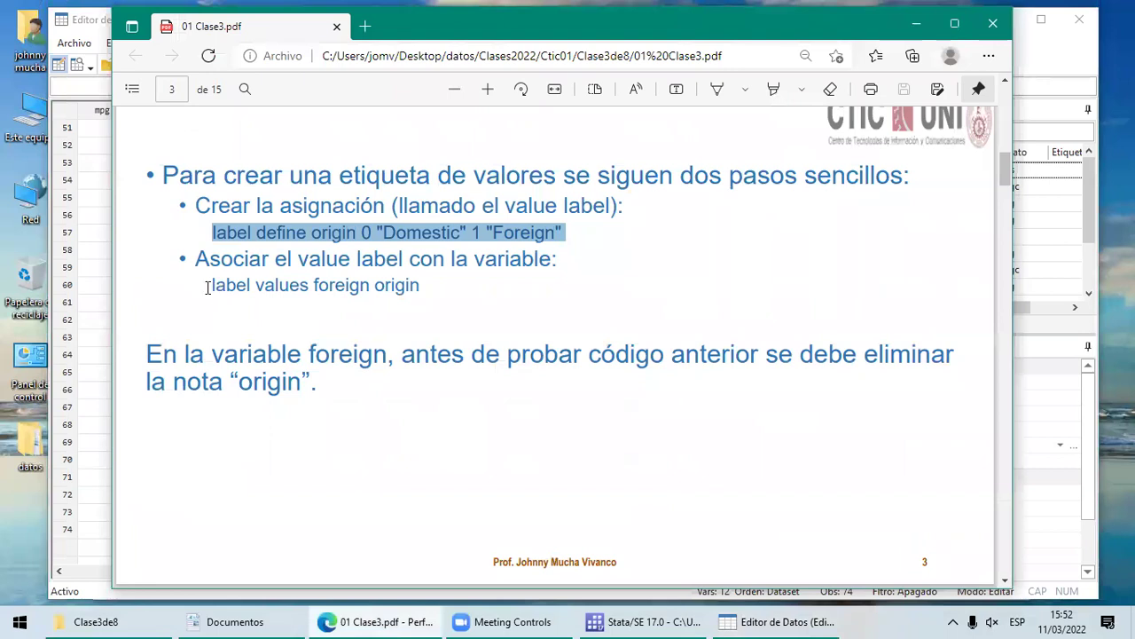
drag(207, 288, 423, 291)
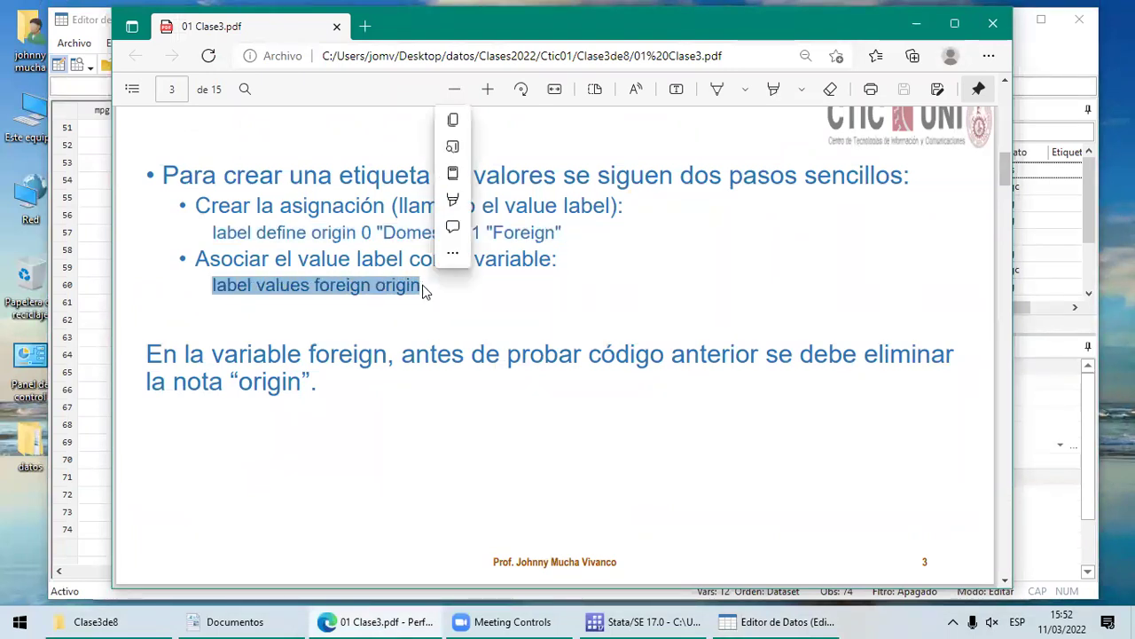
key(ctrl+c)
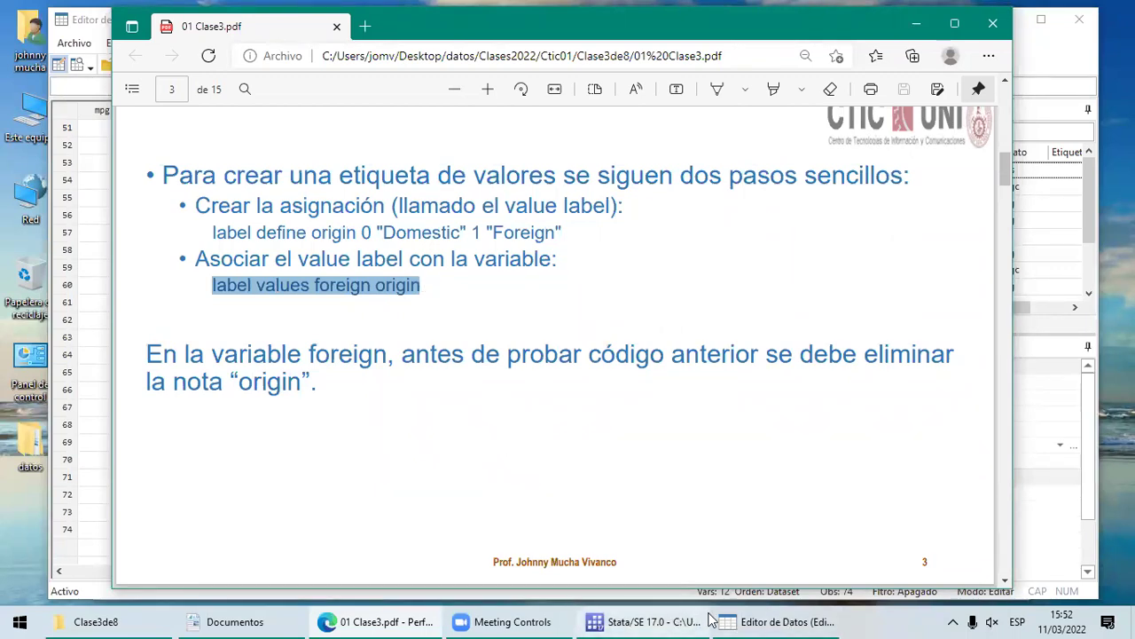
click(603, 545)
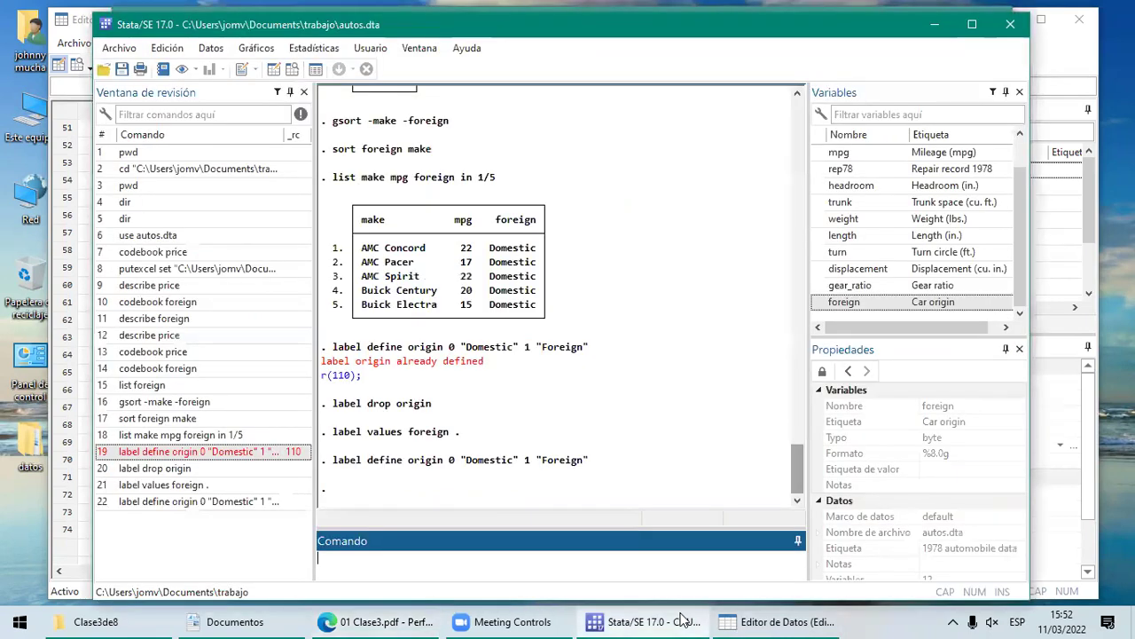
click(398, 559)
Step: Check the value label property of foreign in the Data Editor before associating a label
click(769, 619)
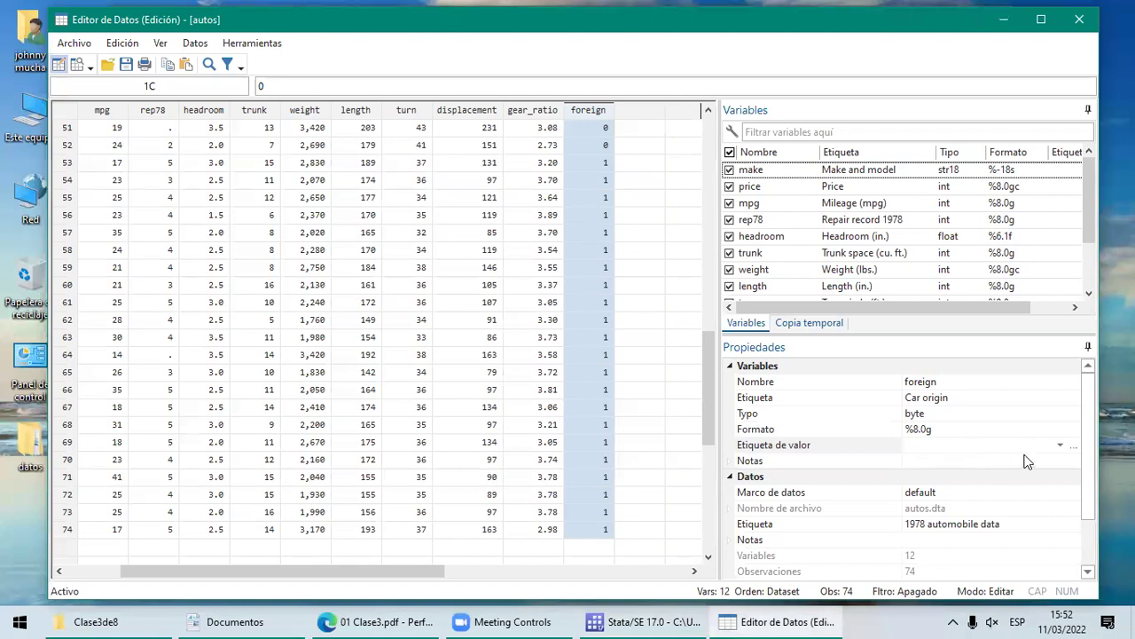
click(1061, 445)
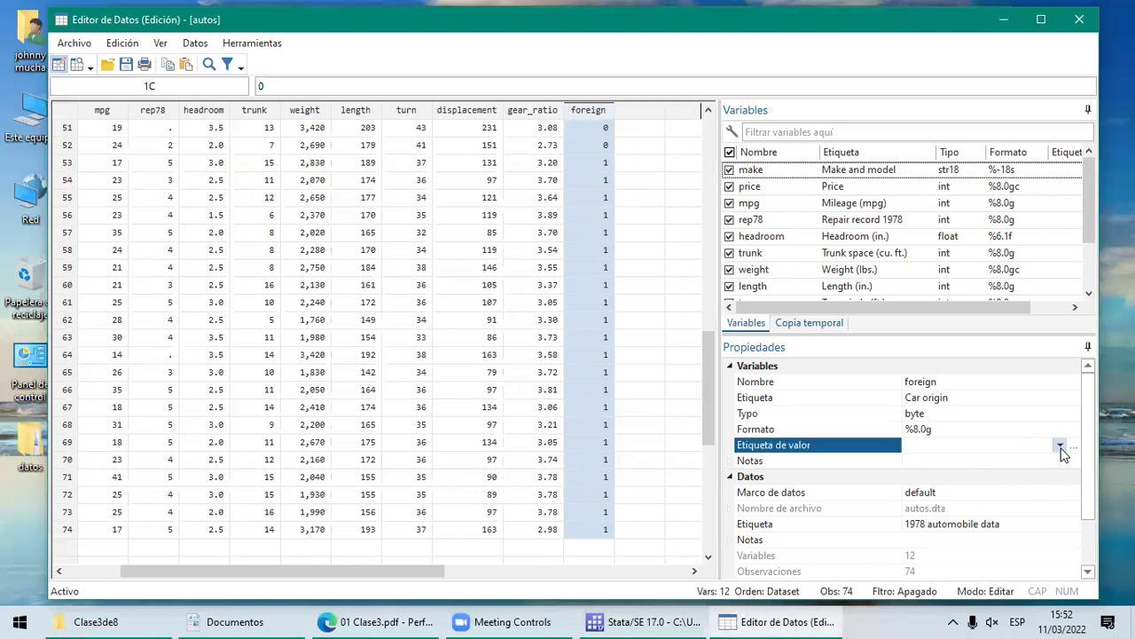
click(1061, 446)
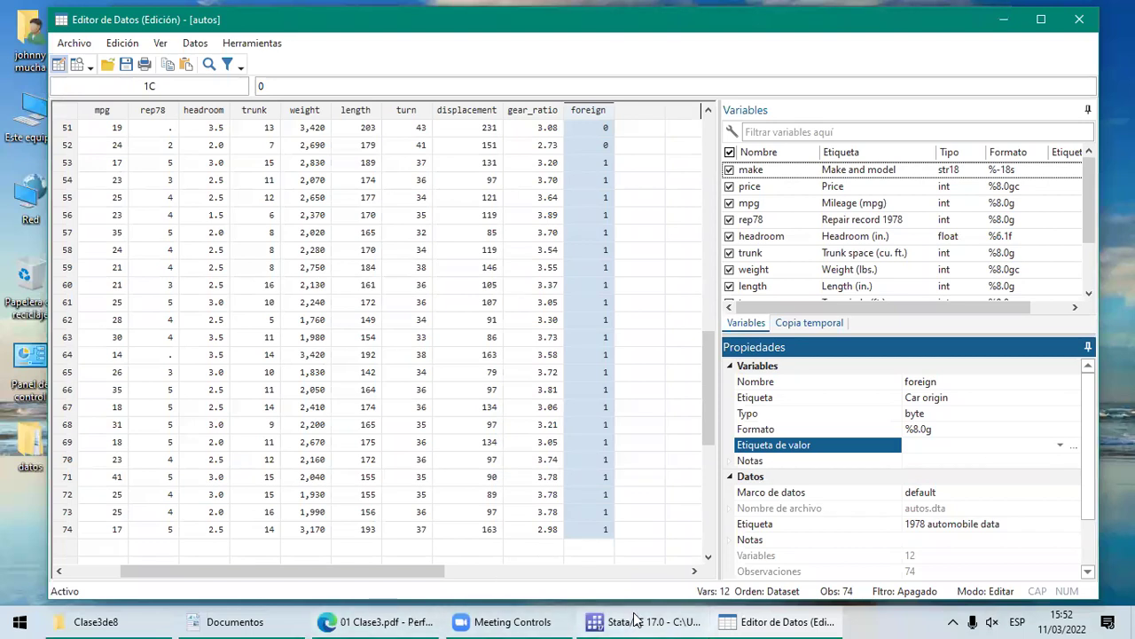
Step: Run the copied command label values foreign origin in Stata to attach the label to the variable
click(594, 621)
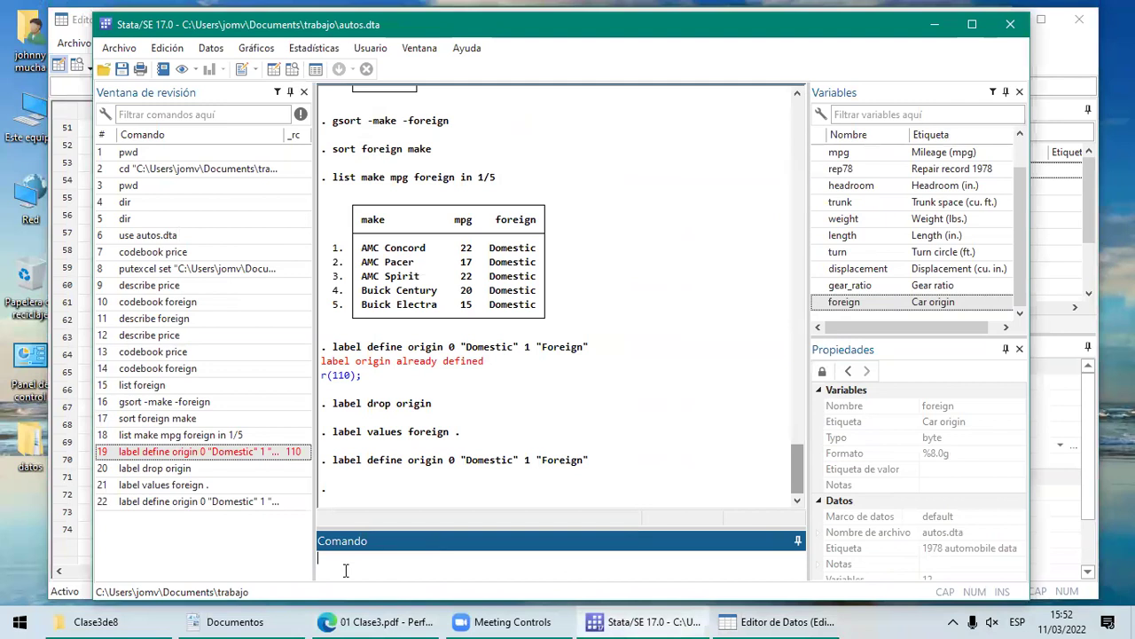
key(ctrl+v)
key(Return)
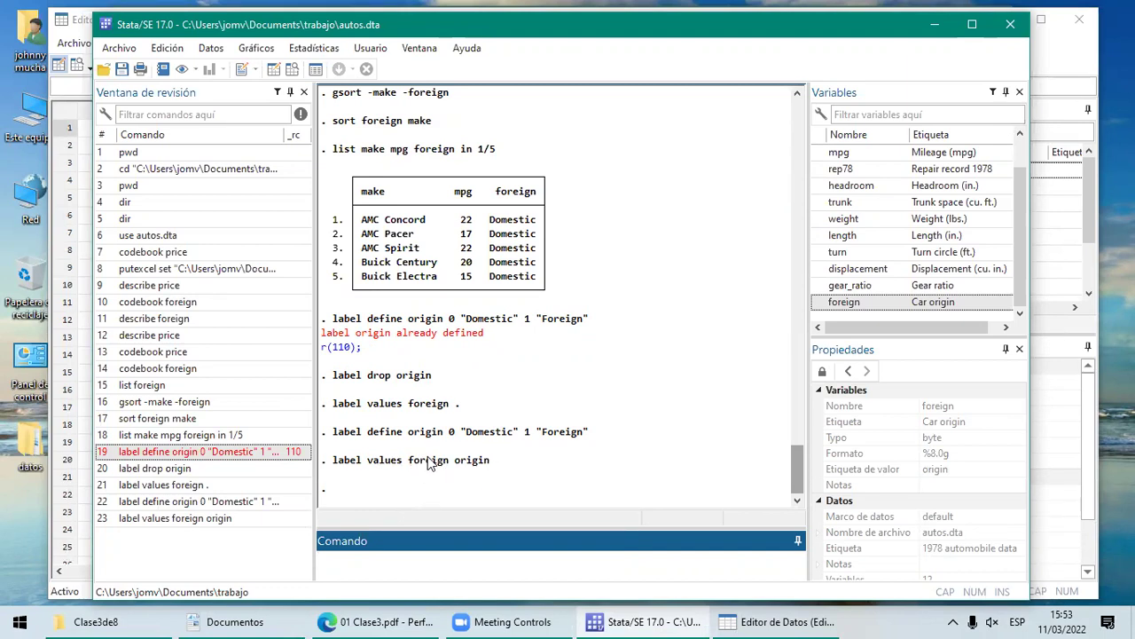
Step: Inspect the foreign column through its last rows in the Data Editor and check its value label choices, keeping origin
click(755, 621)
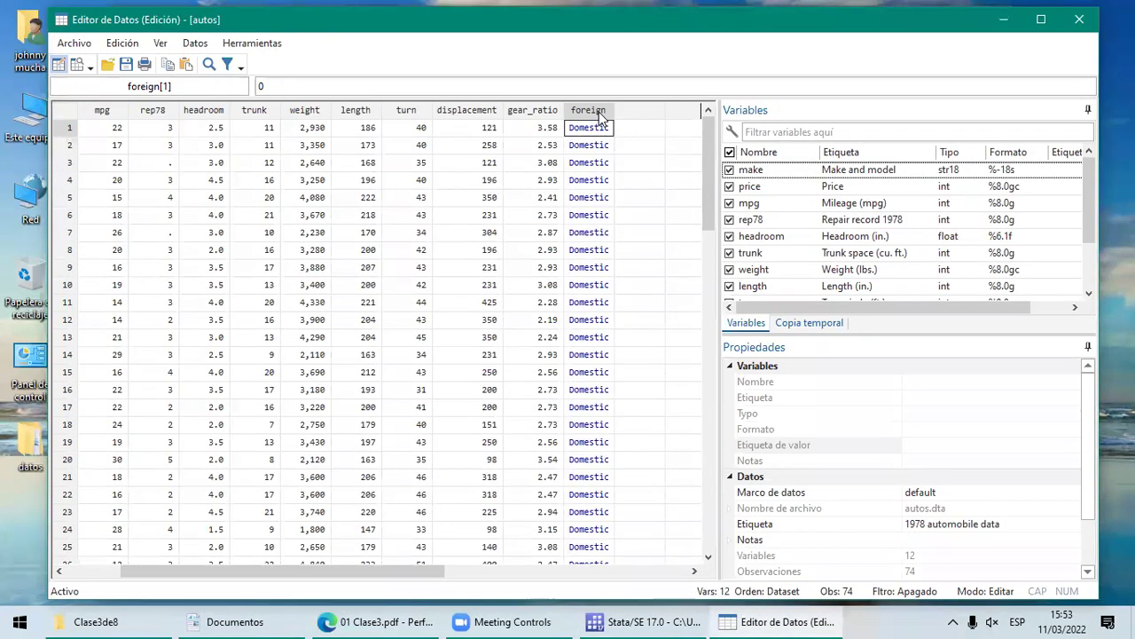
click(600, 118)
click(710, 364)
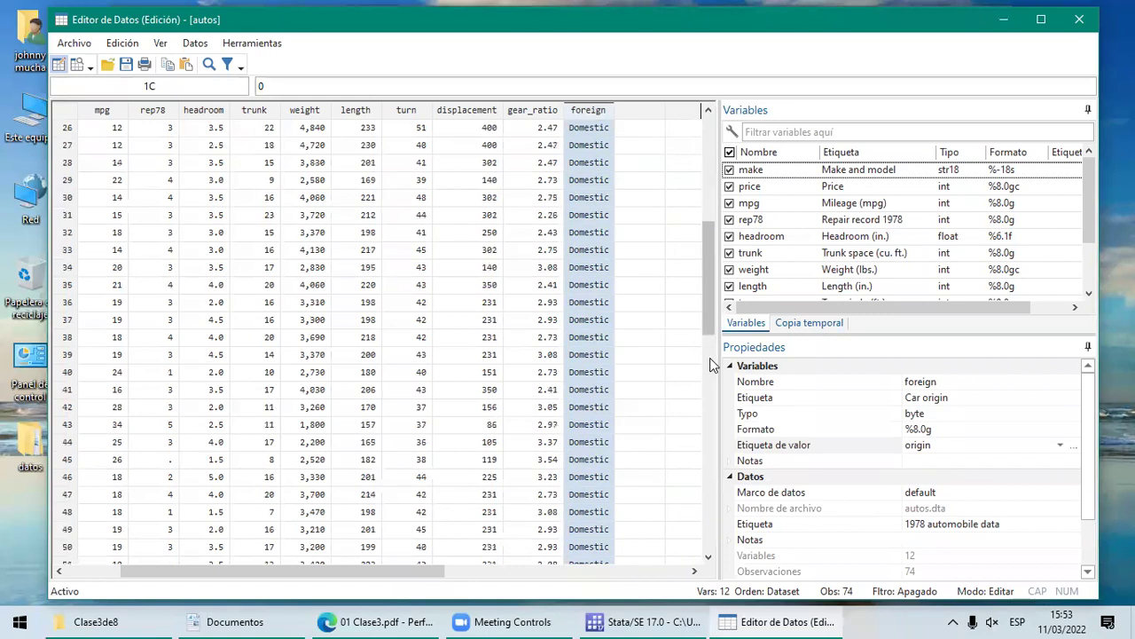
click(709, 359)
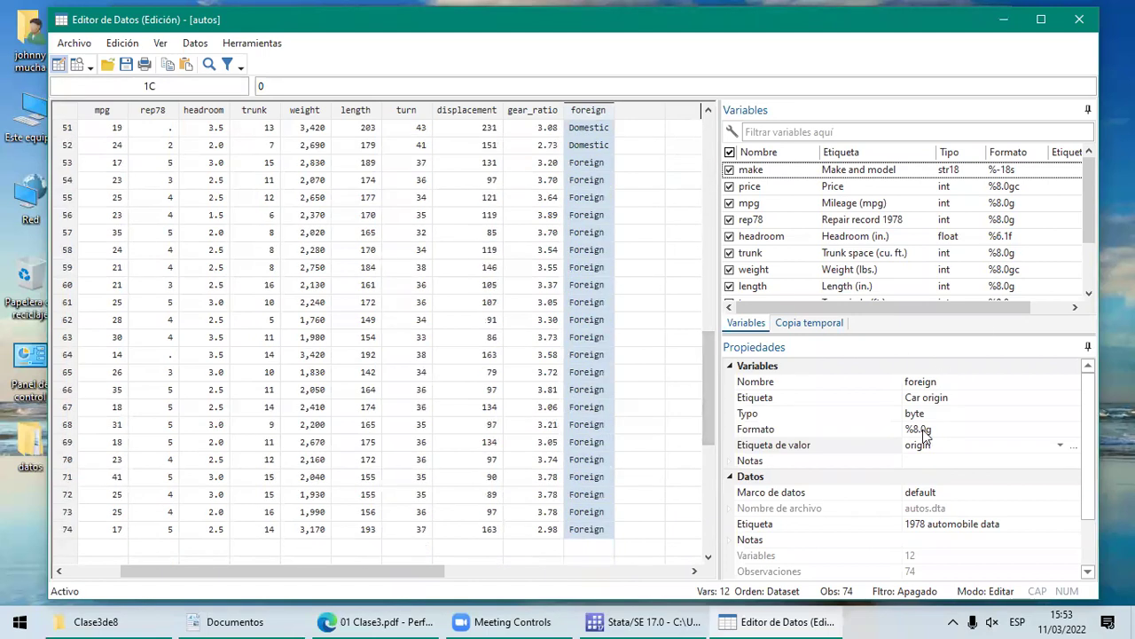
click(1059, 445)
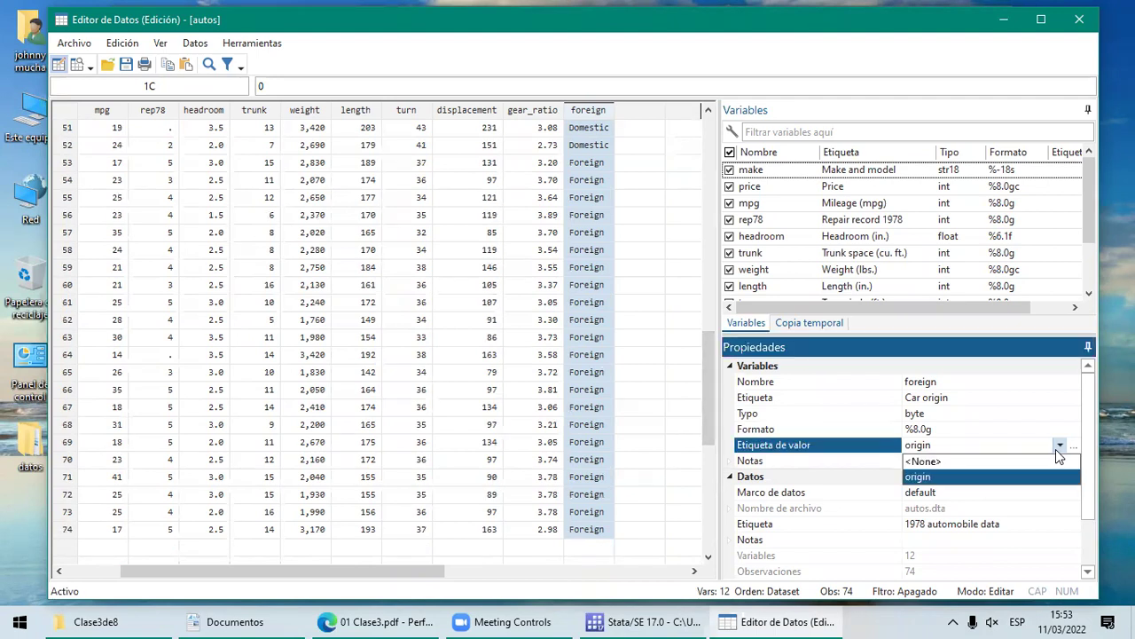
click(1006, 477)
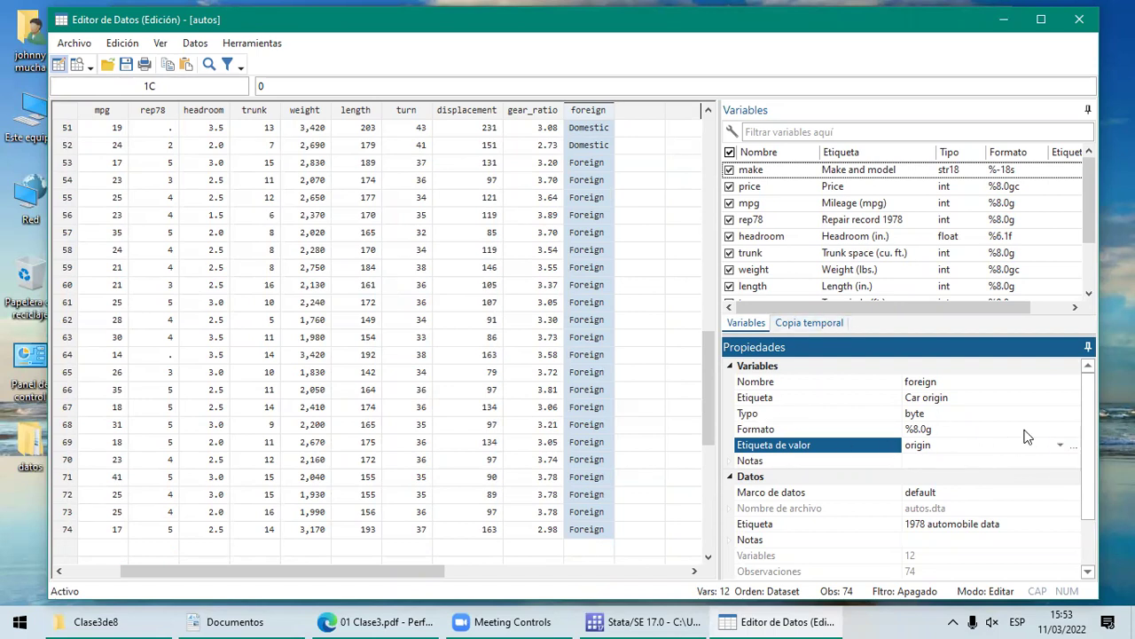
Step: Return to the main Stata window and open a new untitled do-file in the Do-file Editor
click(620, 621)
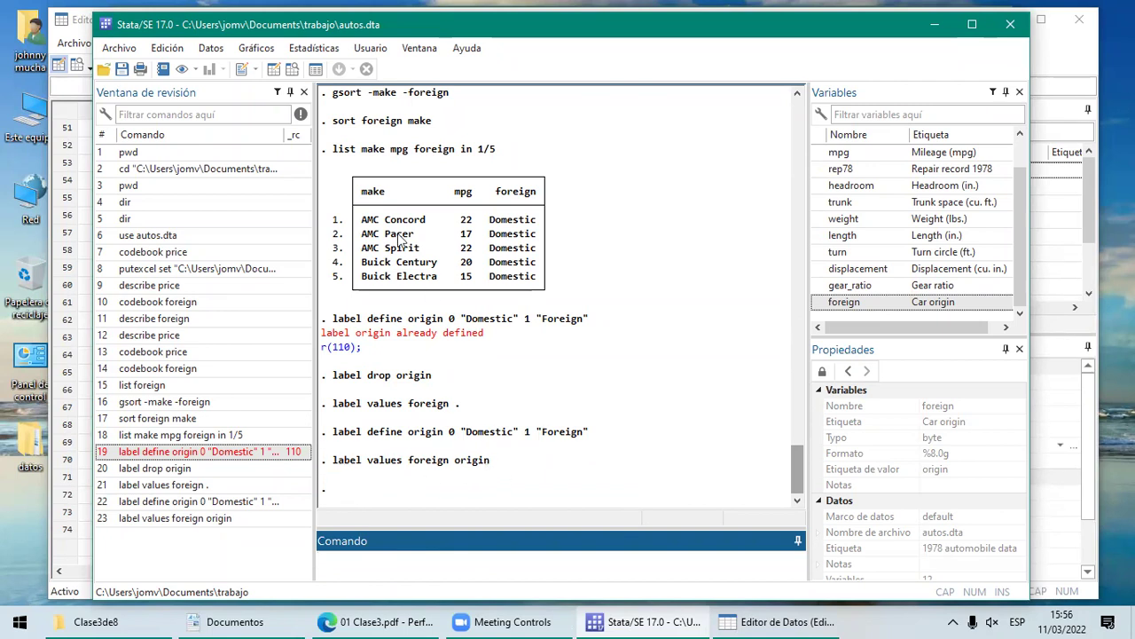
click(243, 70)
click(244, 71)
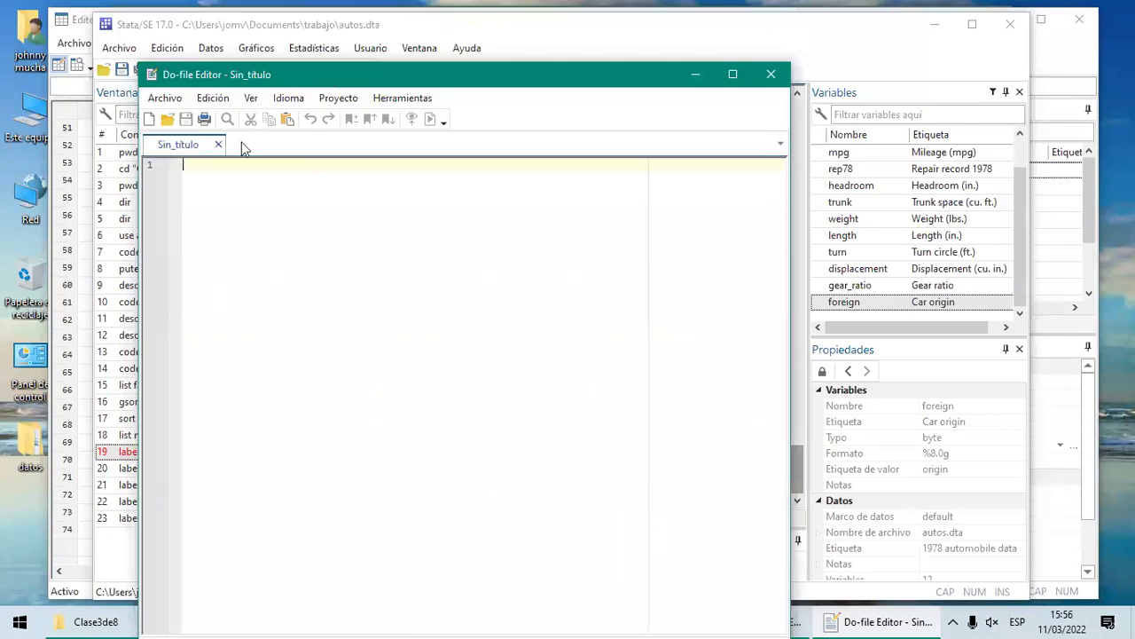
Step: Close the untitled do-file, switch to the Data Editor, and select the empty column after foreign
click(777, 81)
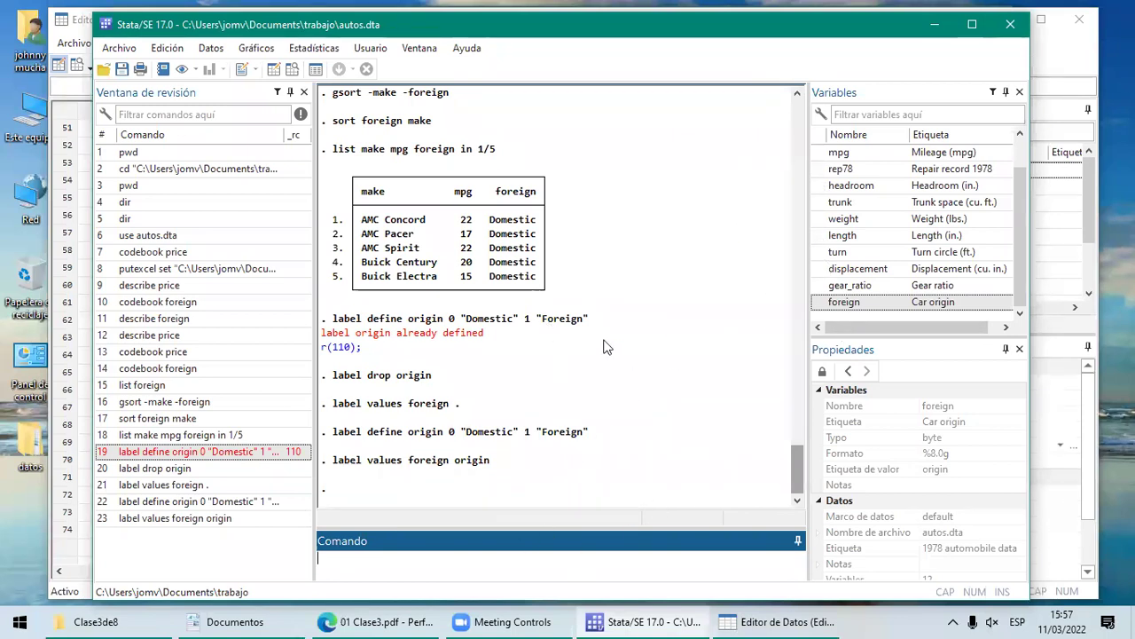
click(792, 618)
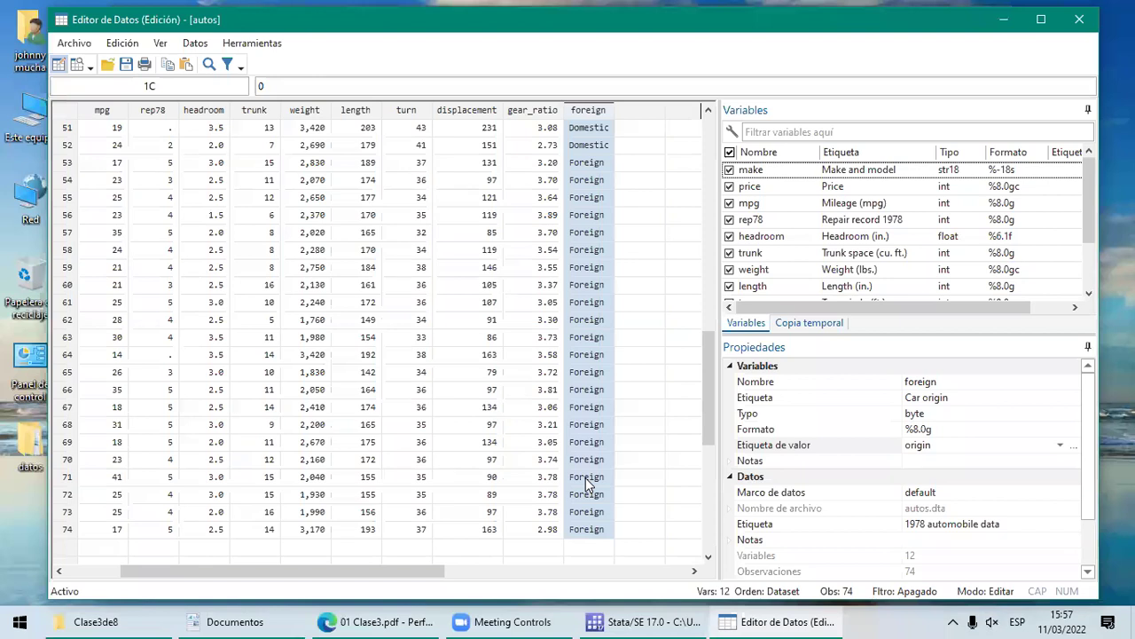
click(631, 116)
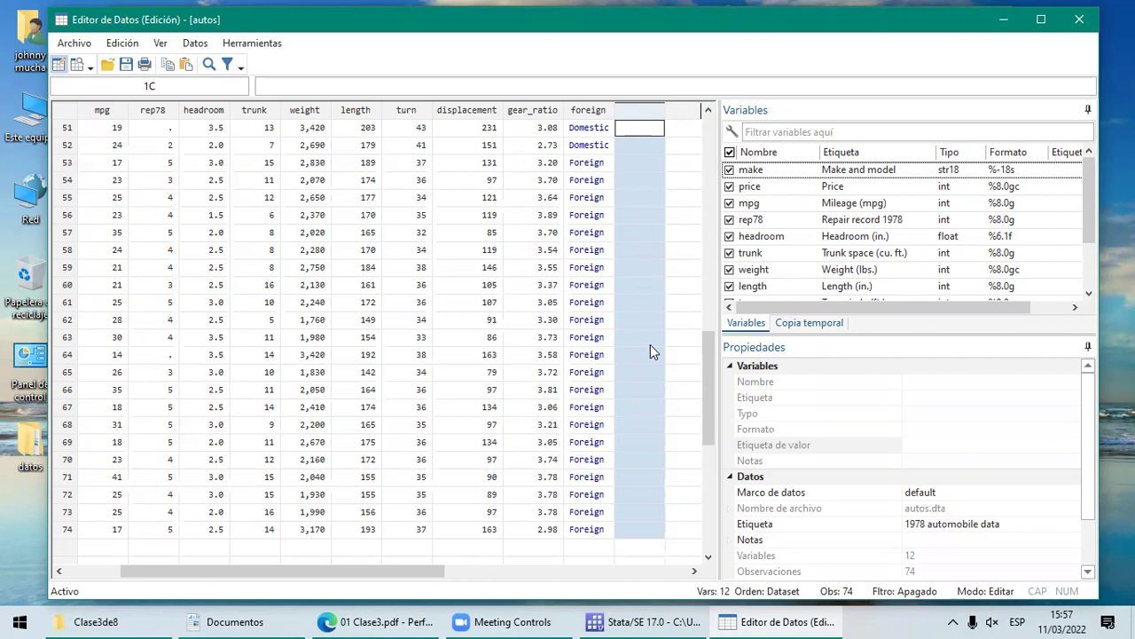
click(65, 147)
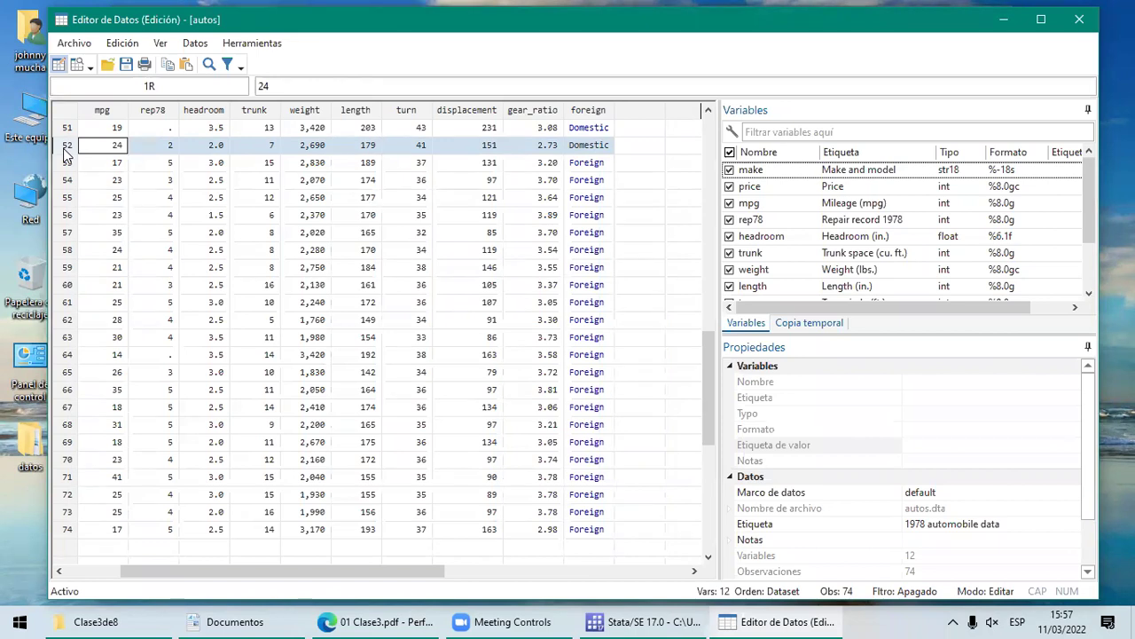
click(626, 119)
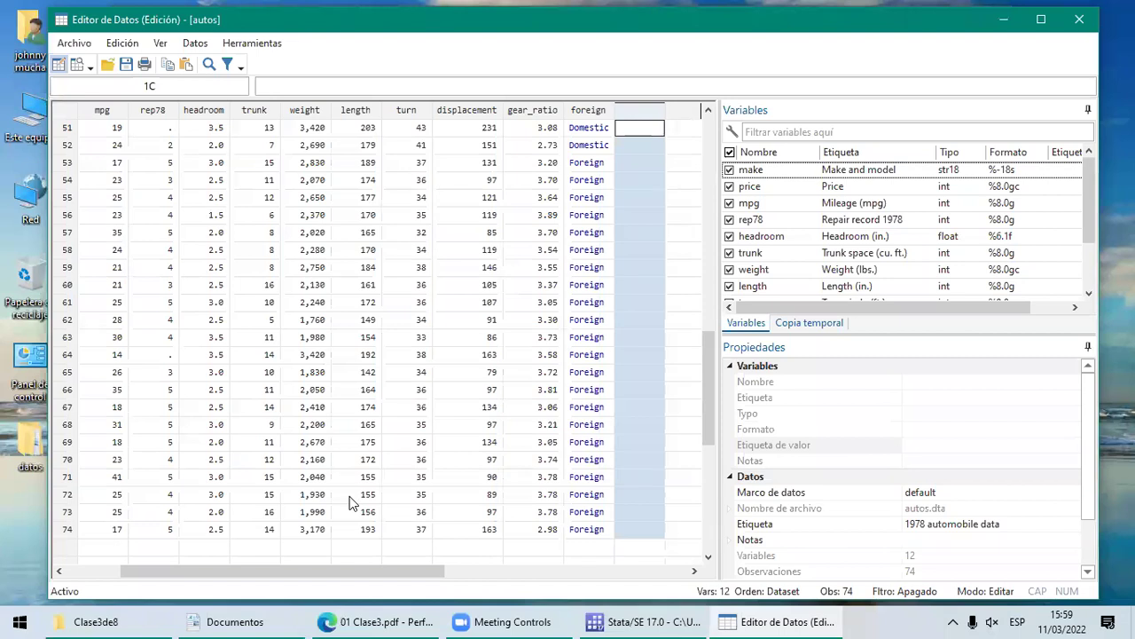
Step: Launch Excel and create a blank workbook
key(super+e)
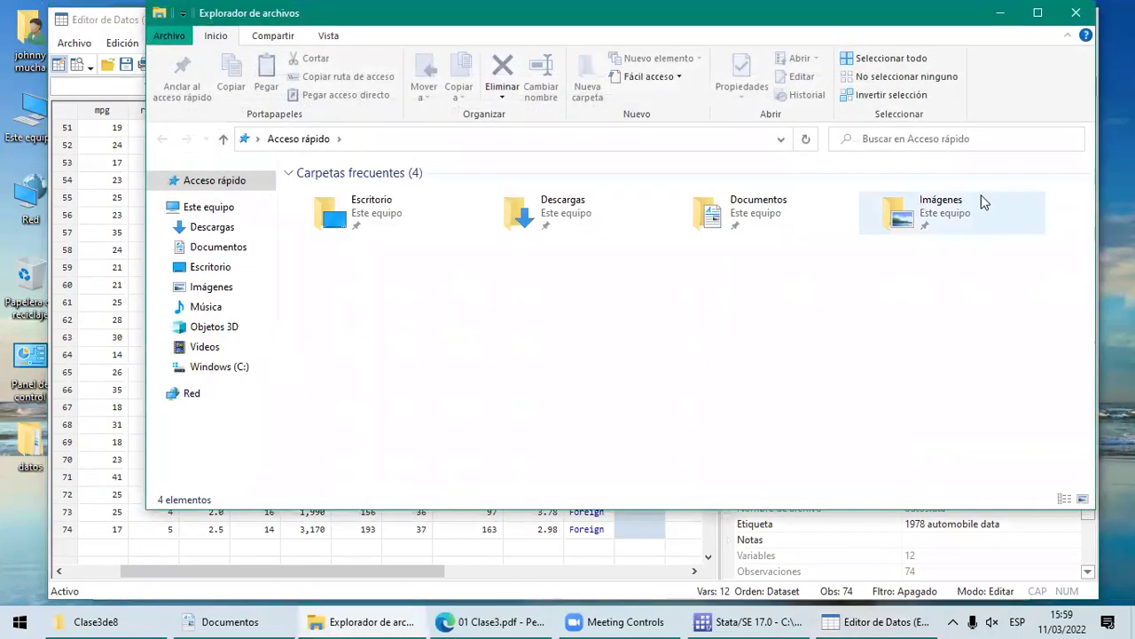
click(1085, 18)
key(super+r)
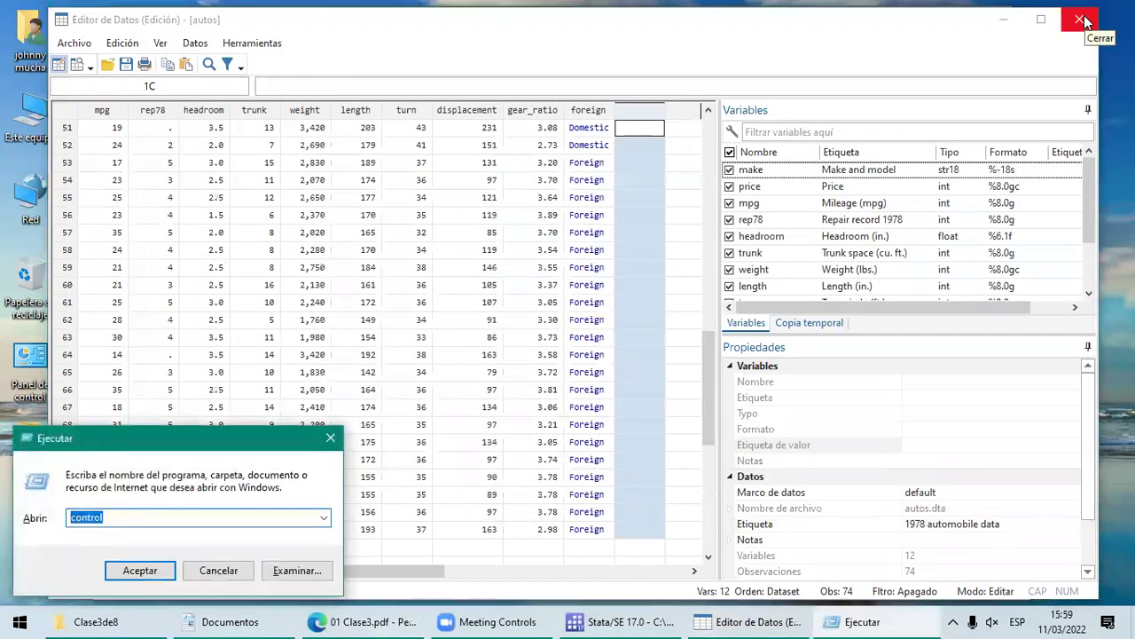
text(excel)
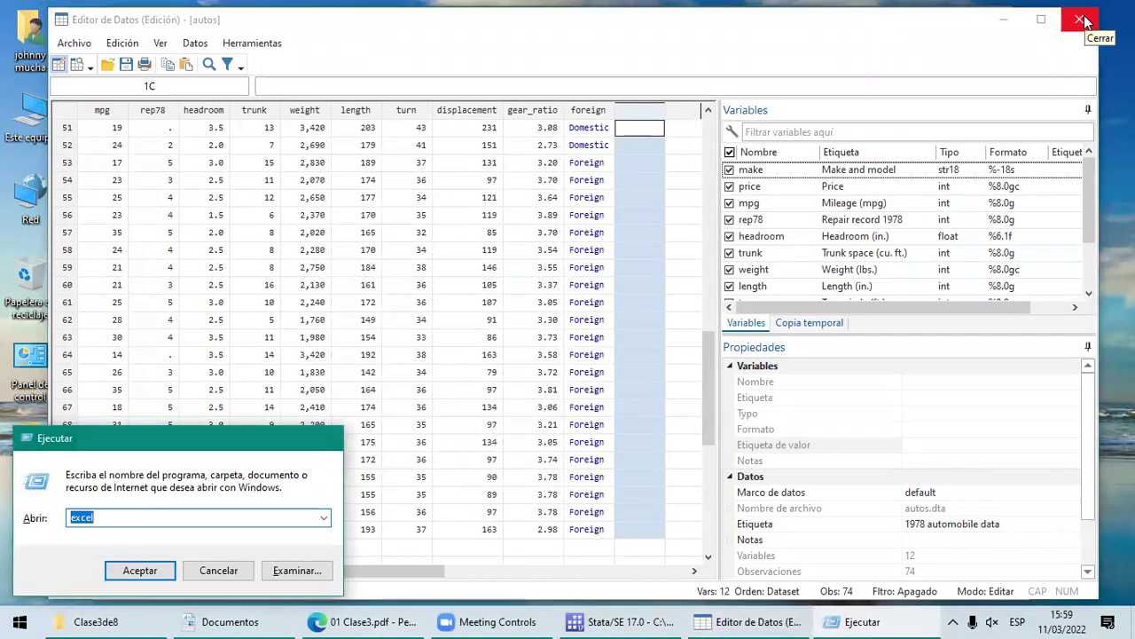
key(Return)
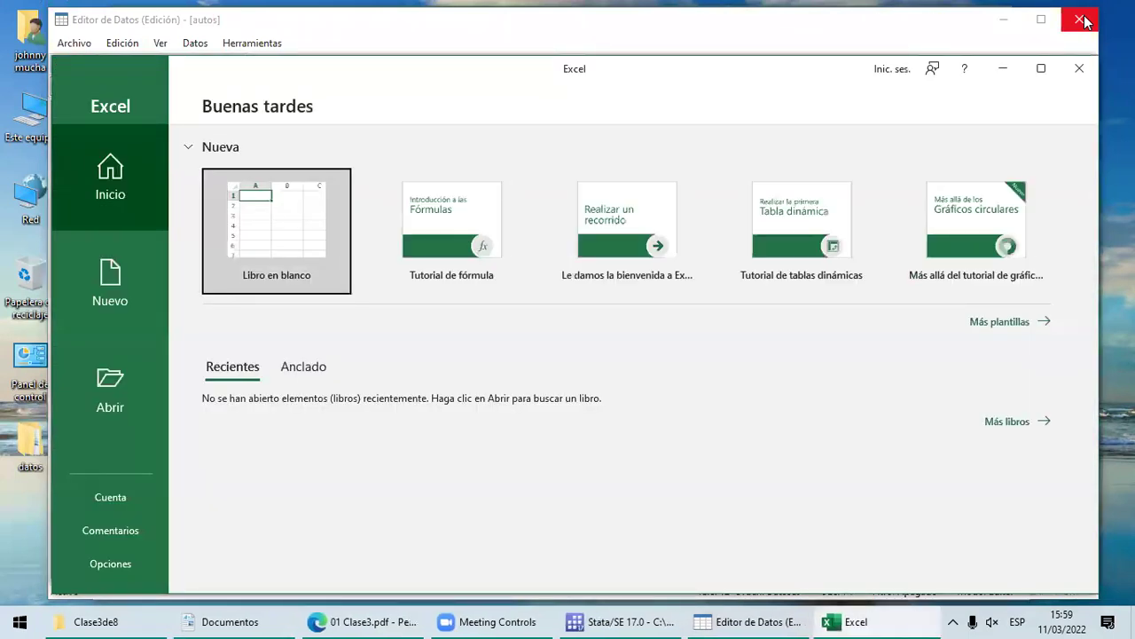
click(315, 223)
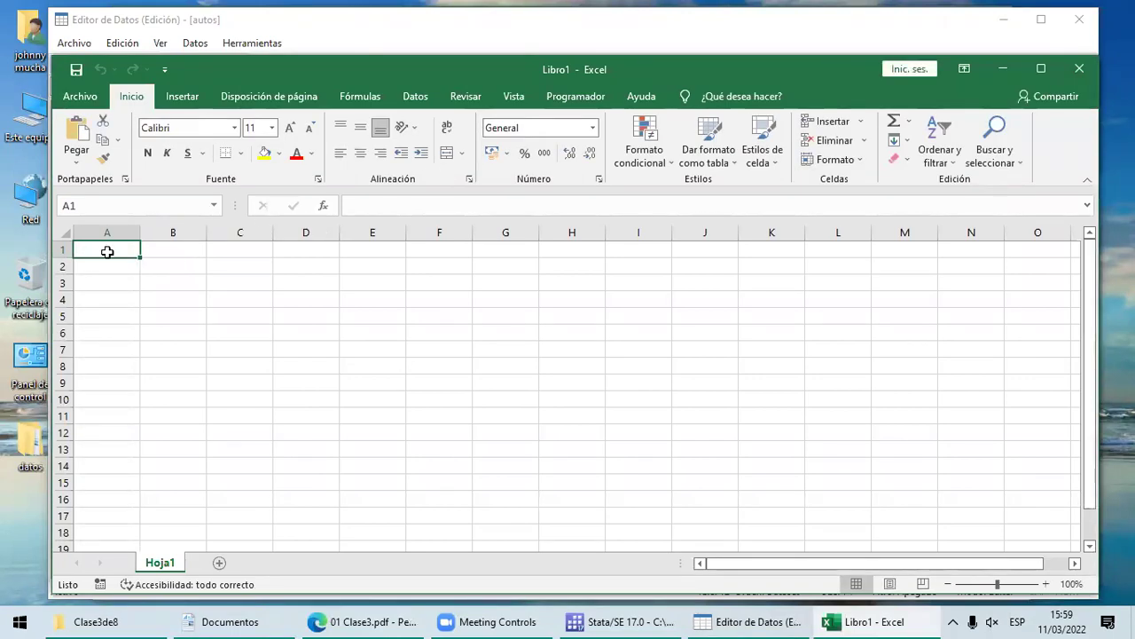
Step: Enter the formula =ALEATORIO.ENTRE(1,5) in cell A1 to generate a random whole number from 1 to 5
text(=a)
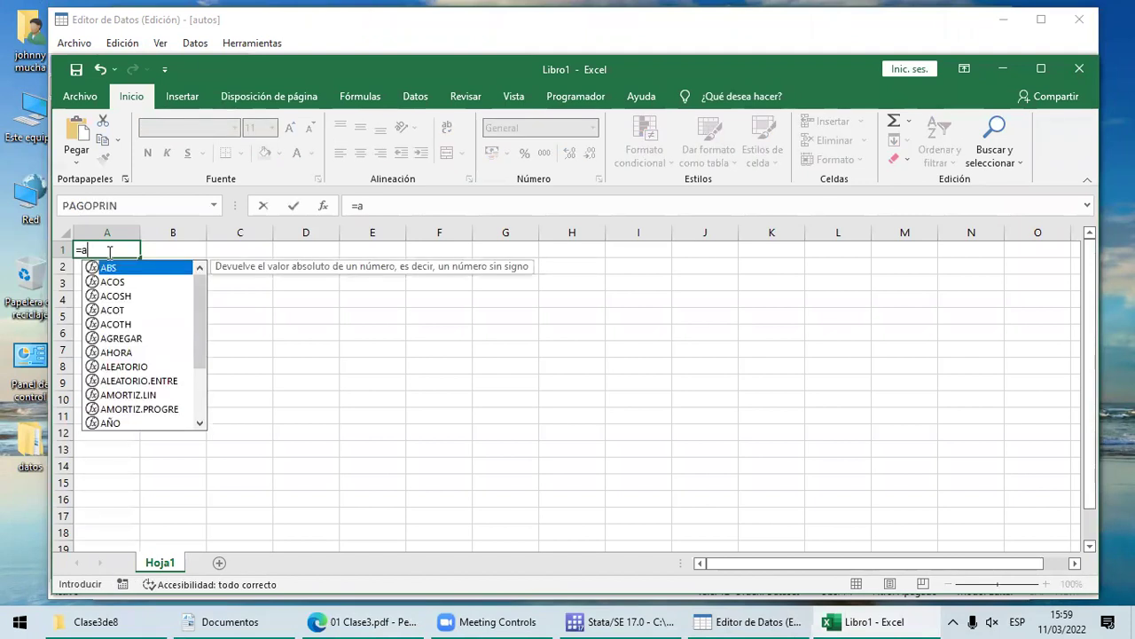
text(le)
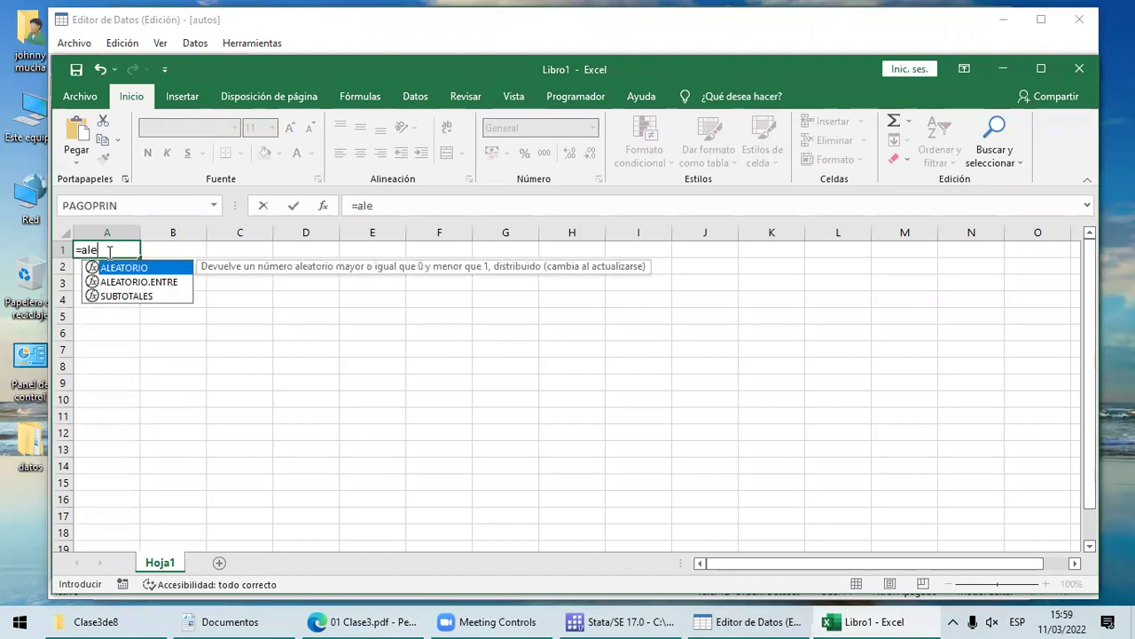
key(Down)
key(Tab)
text(1,5))
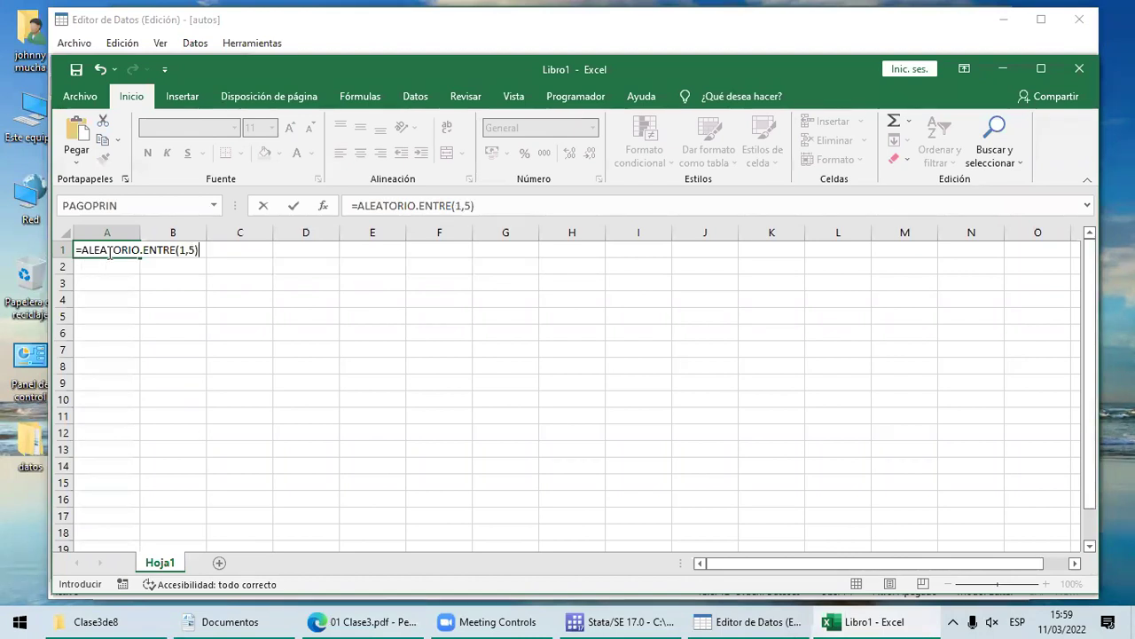
key(Return)
Step: Review the formula in A1 and recalculate the sheet several times to watch the random number change
click(128, 250)
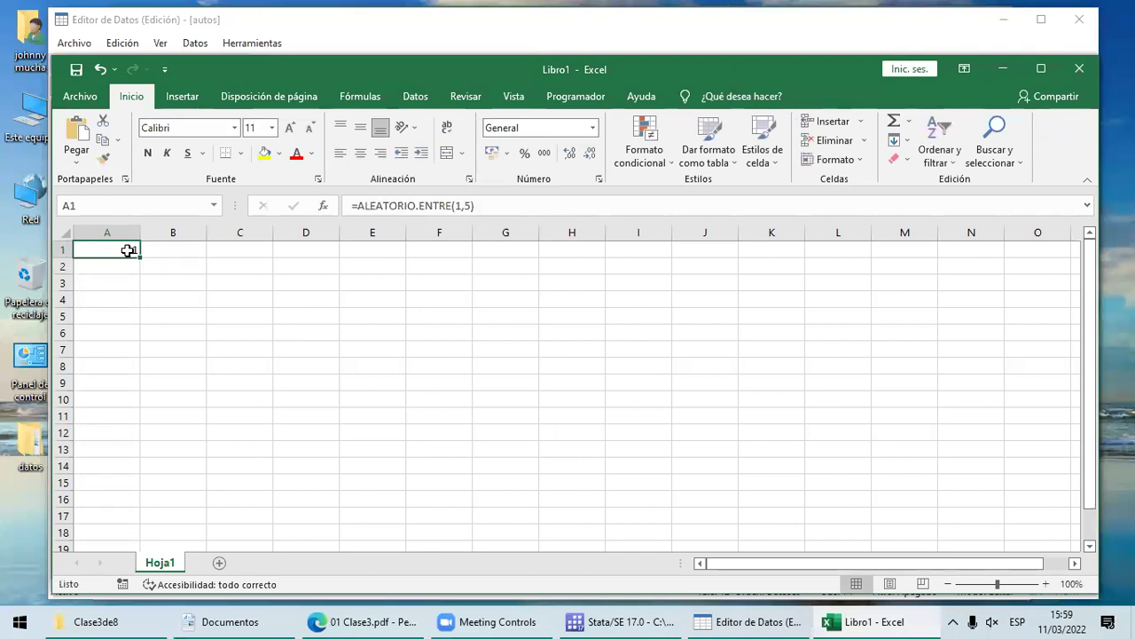
double_click(128, 250)
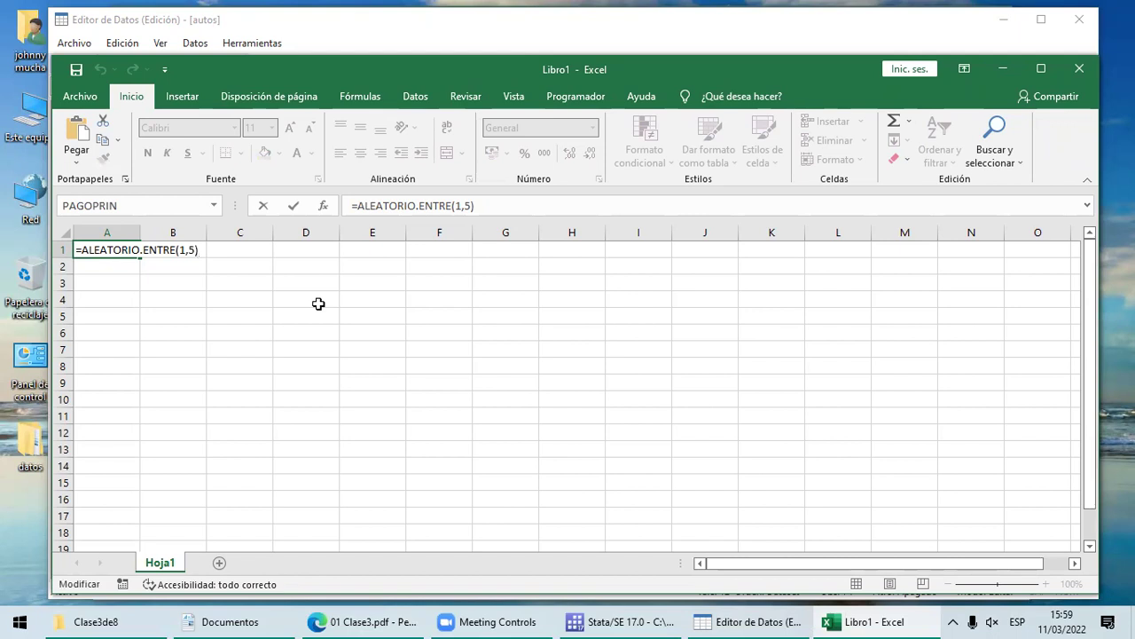
key(Return)
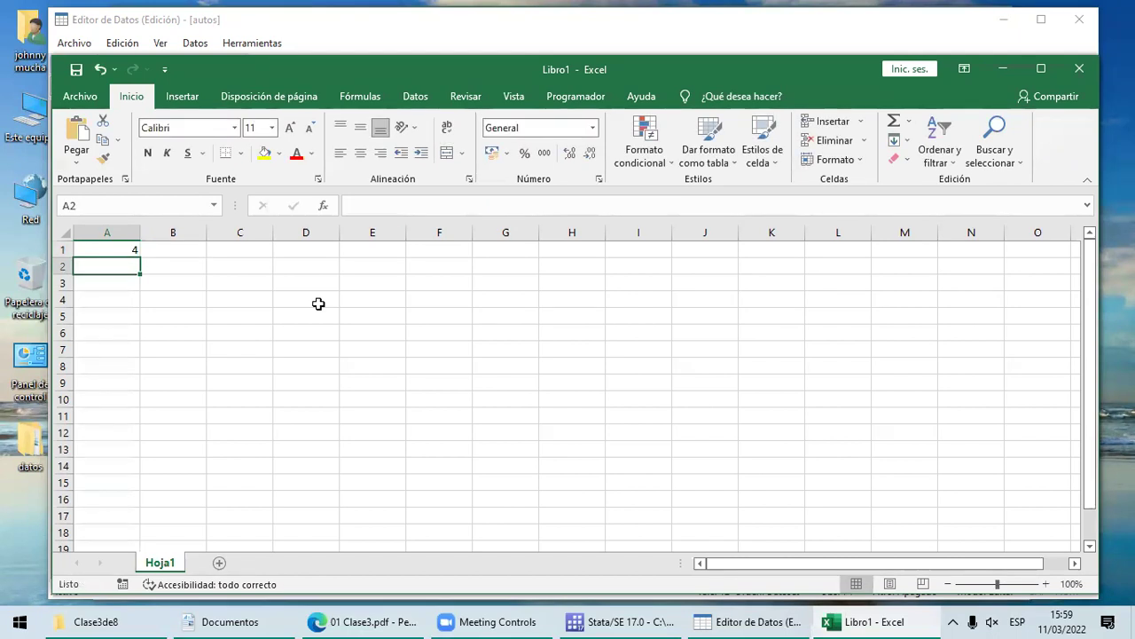
key(F9)
key(F9)
key(F9)
key(F9)
key(F9)
key(F9)
key(F9)
Step: Fill the random number formula from A1 down to A74 and recalculate the column several times
click(131, 249)
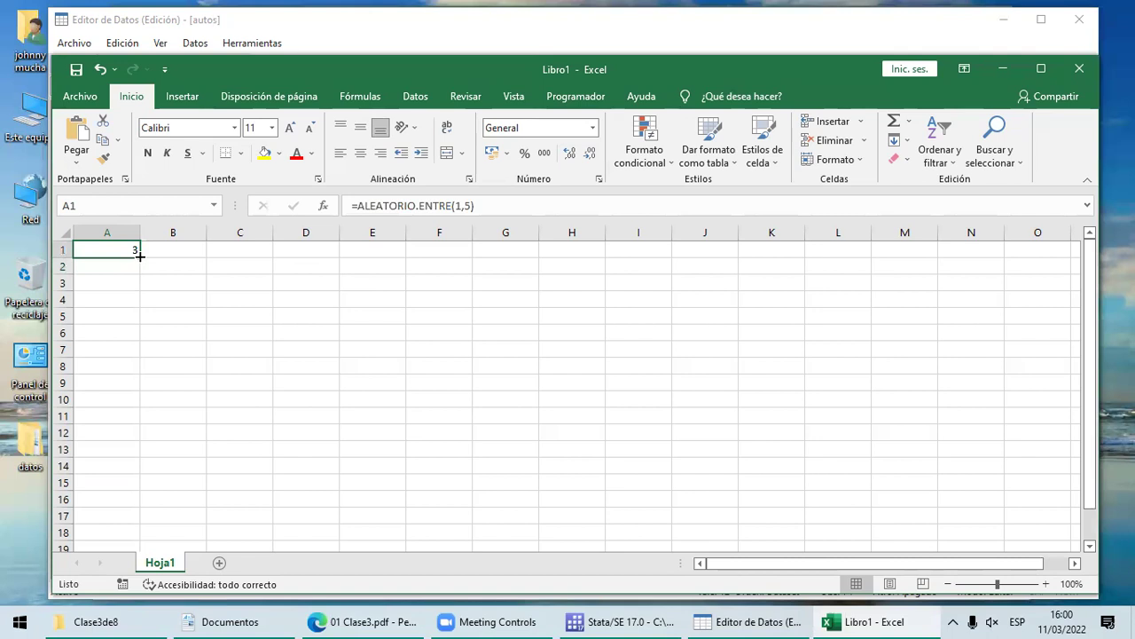
drag(139, 255, 132, 509)
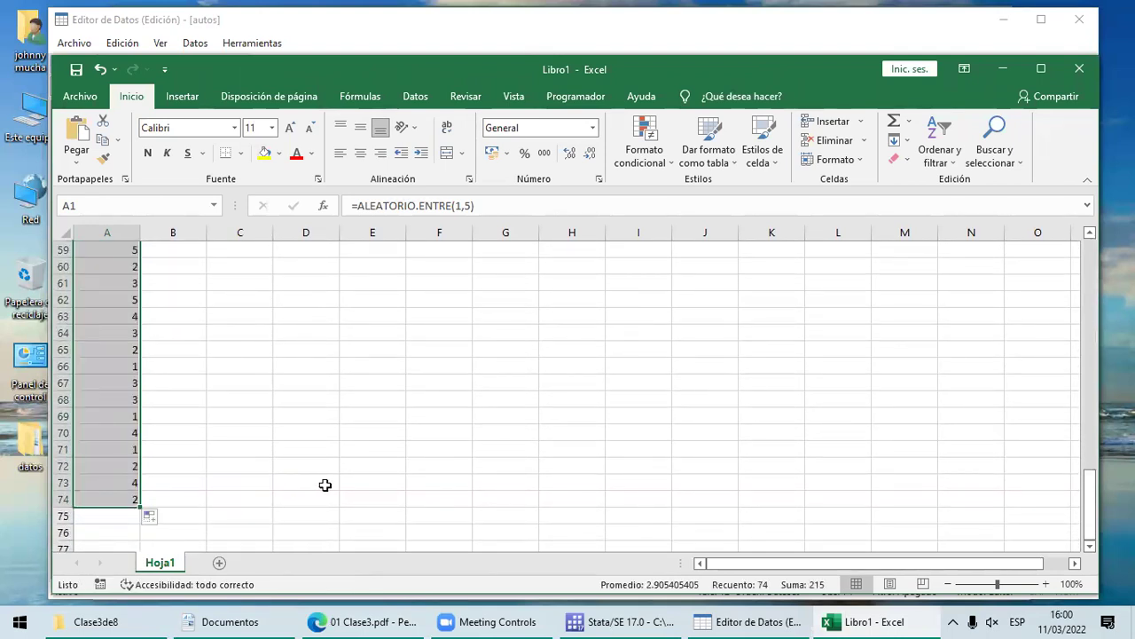
key(F9)
key(F9)
key(F9)
key(F9)
key(F9)
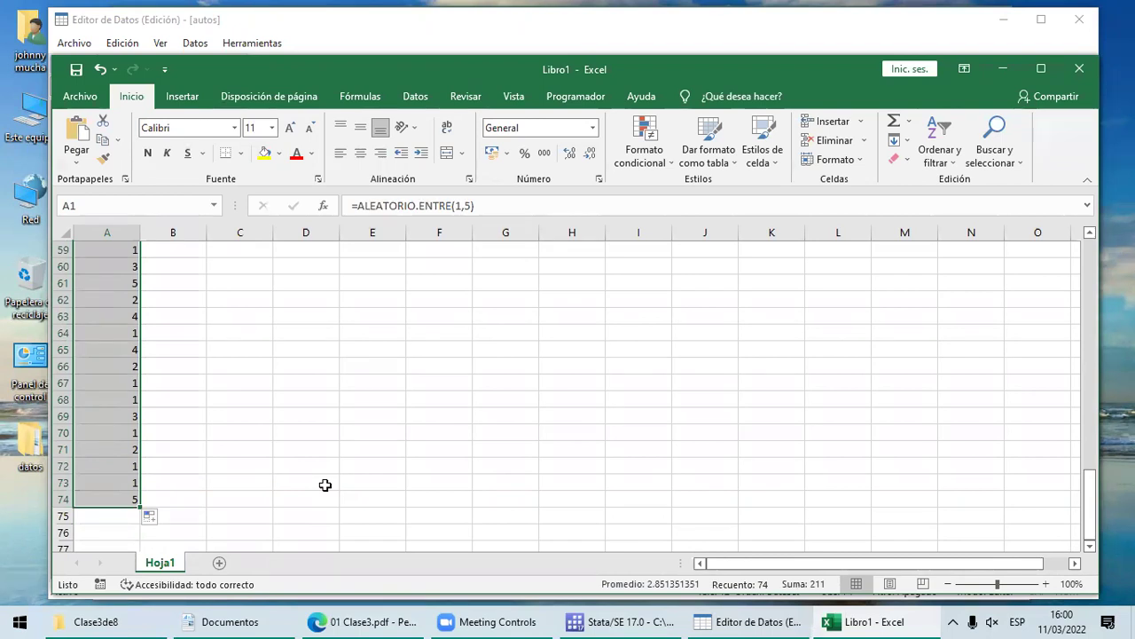
Step: Copy A1:A74 and paste it over itself as values only, replacing the random formulas with fixed numbers
key(ctrl+c)
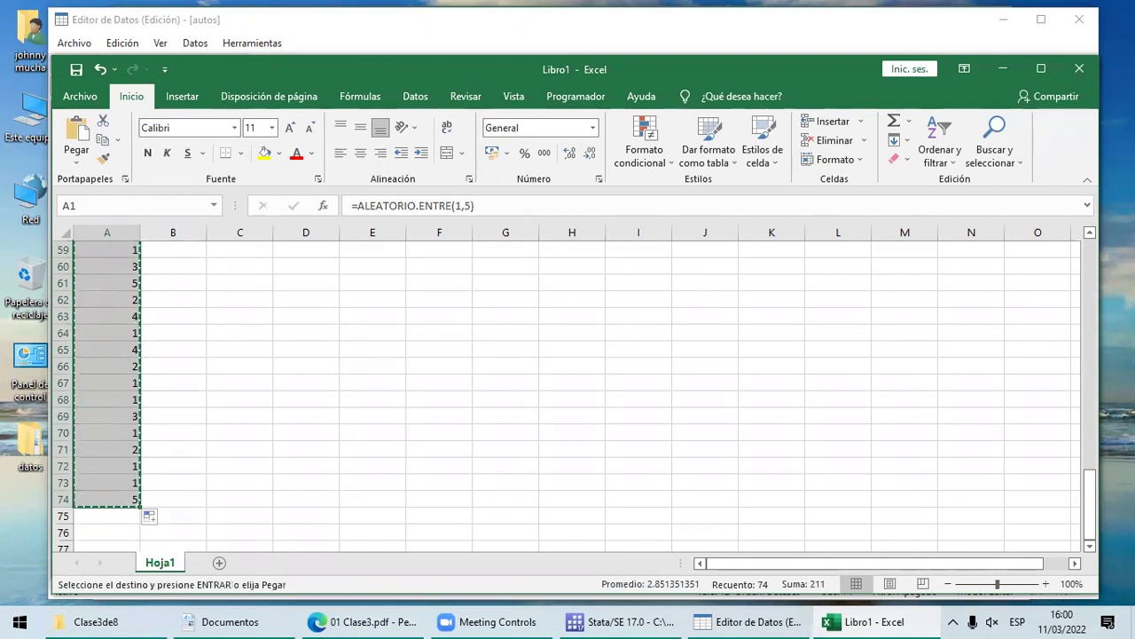
click(1090, 260)
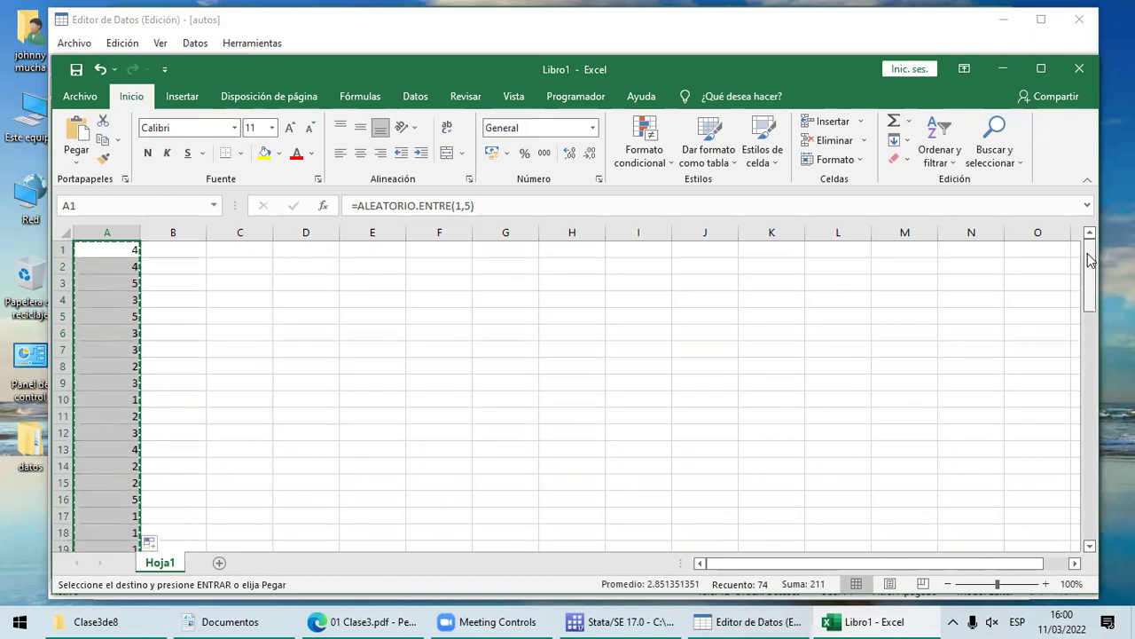
click(120, 249)
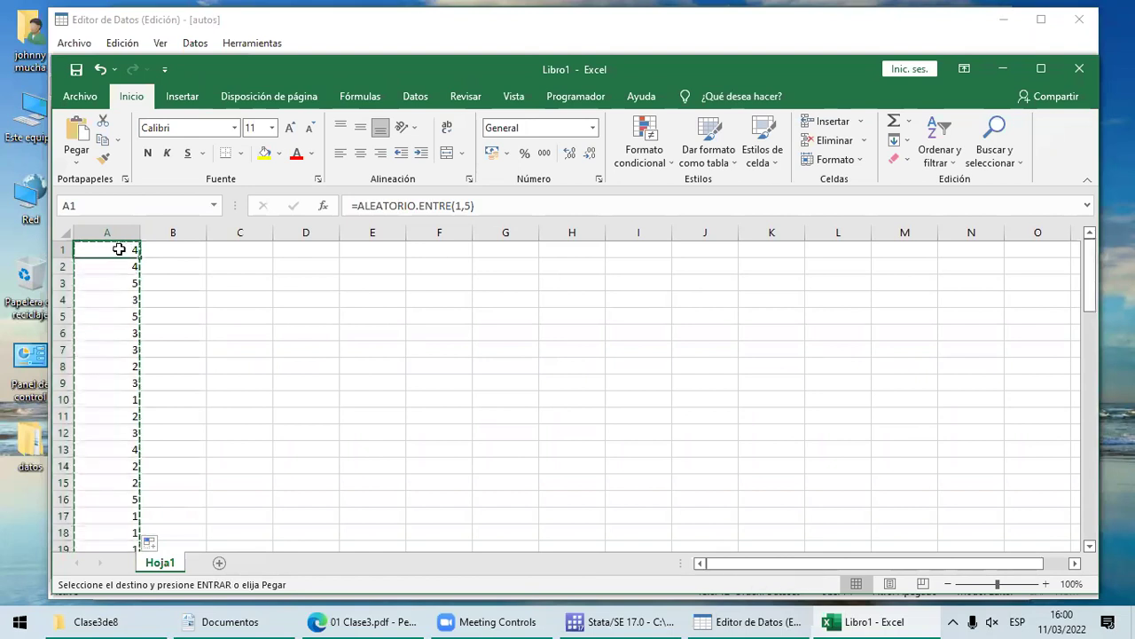
click(77, 162)
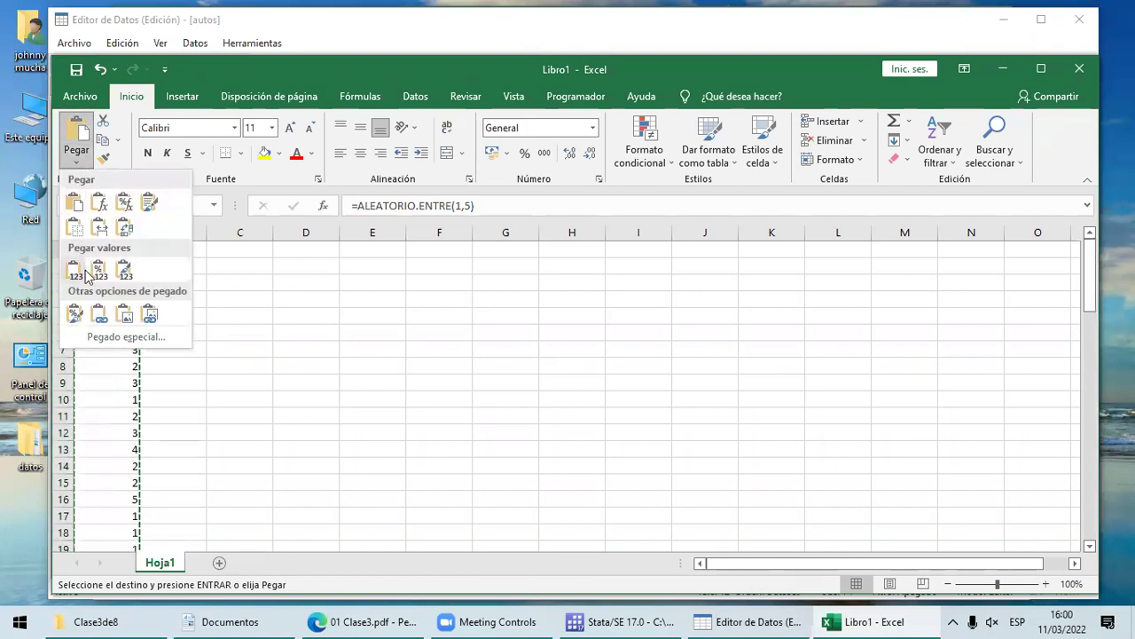
click(77, 276)
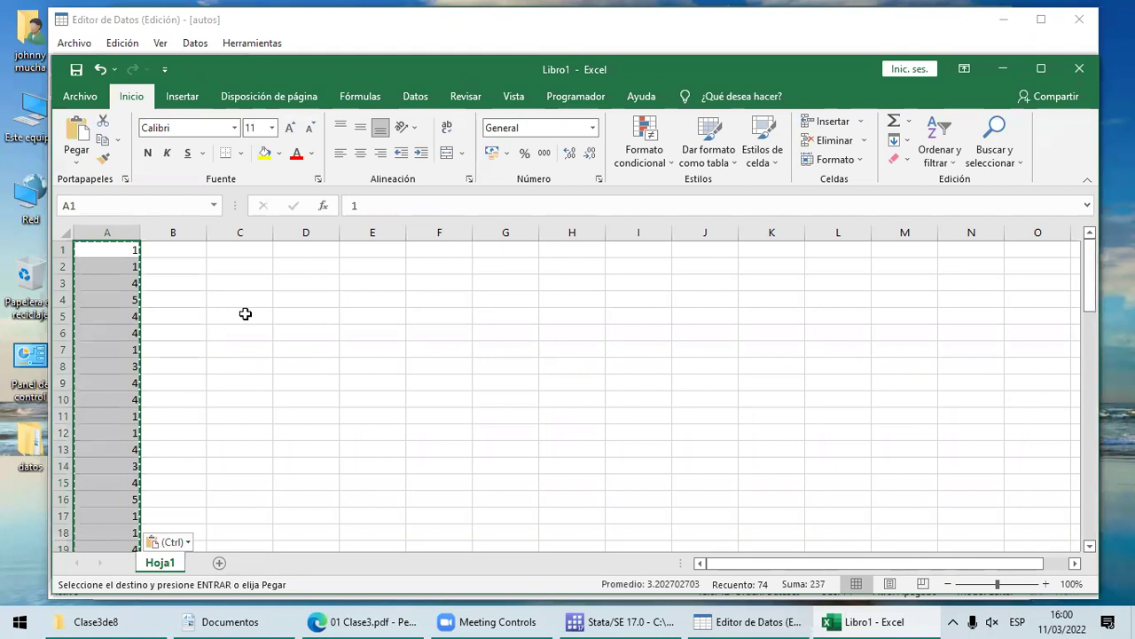
key(Escape)
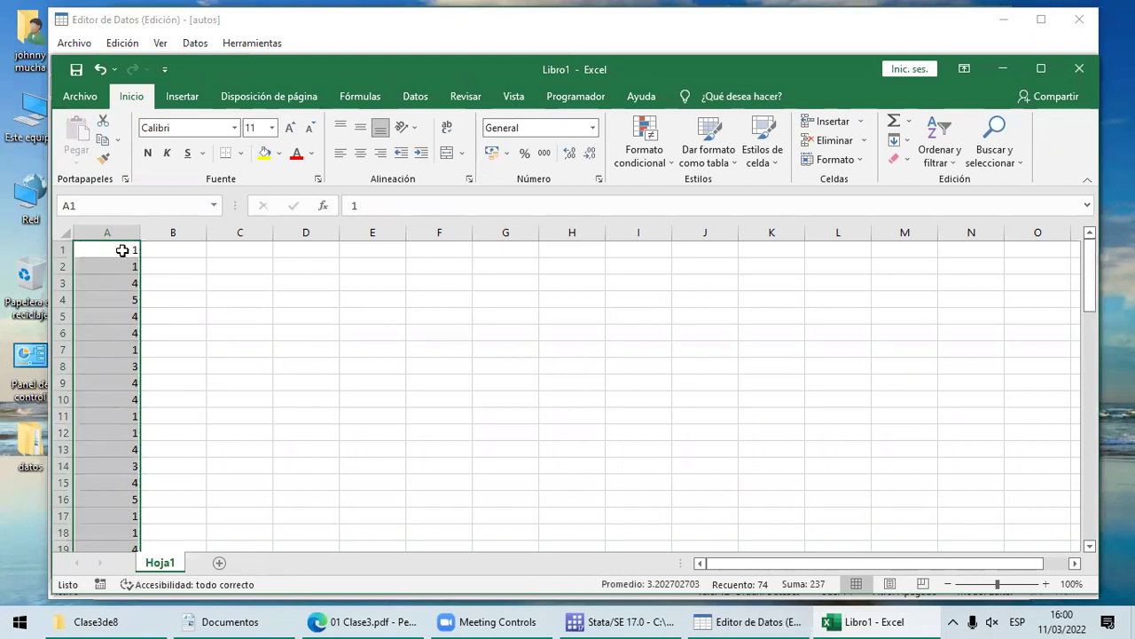
Step: Check that A1 and A2 hold fixed numbers, and copy the whole range A1:A74
click(114, 244)
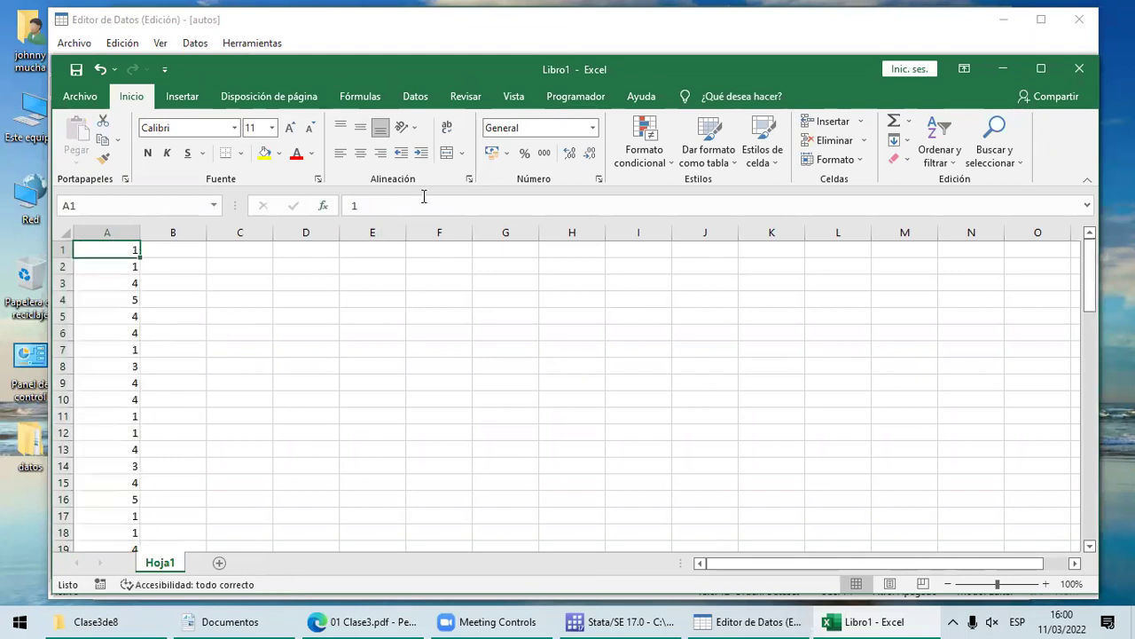
click(126, 265)
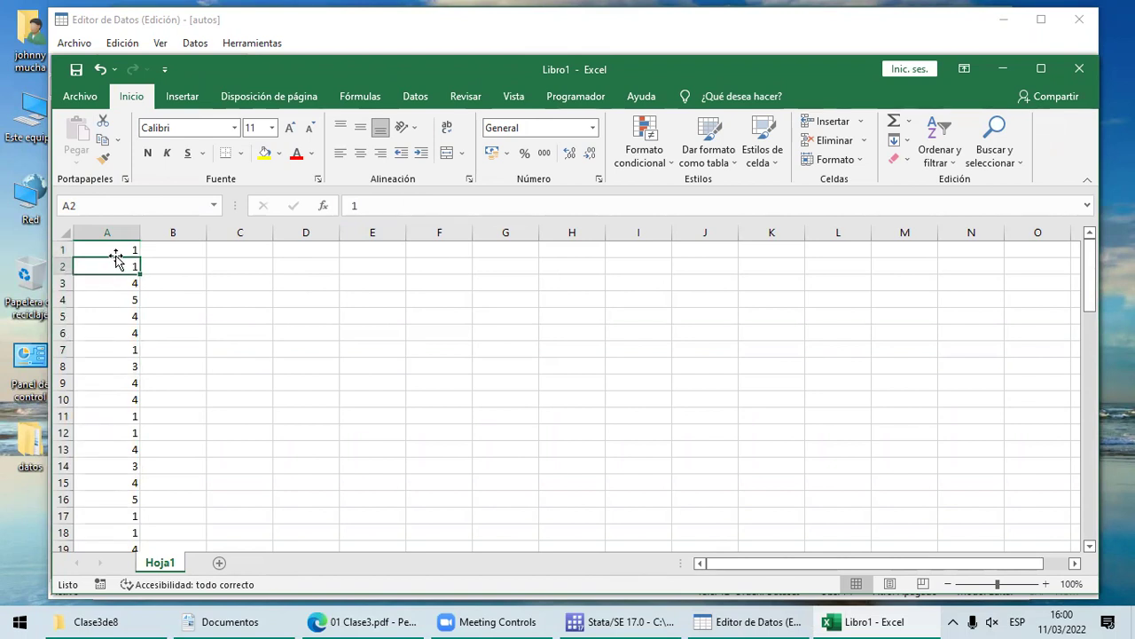
click(115, 249)
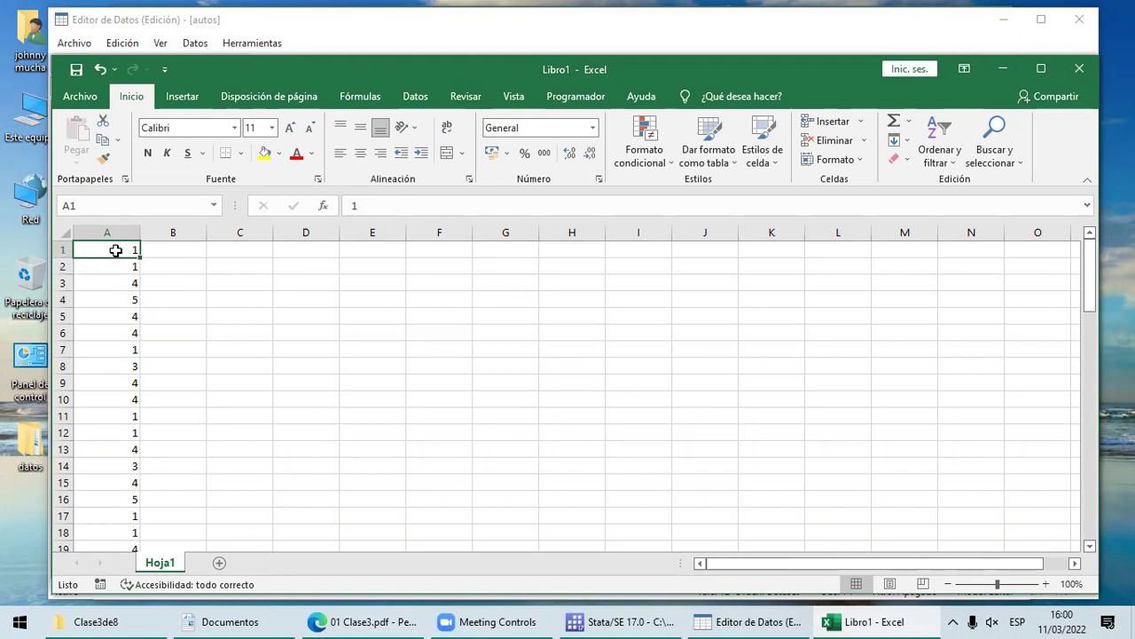
key(ctrl+shift+Down)
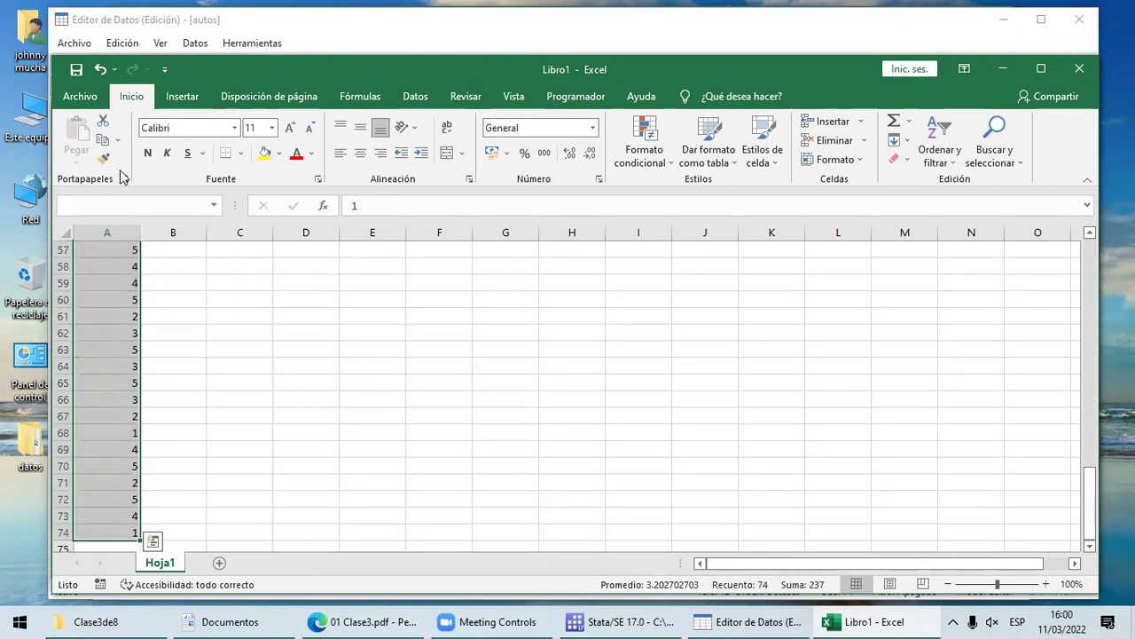
click(103, 140)
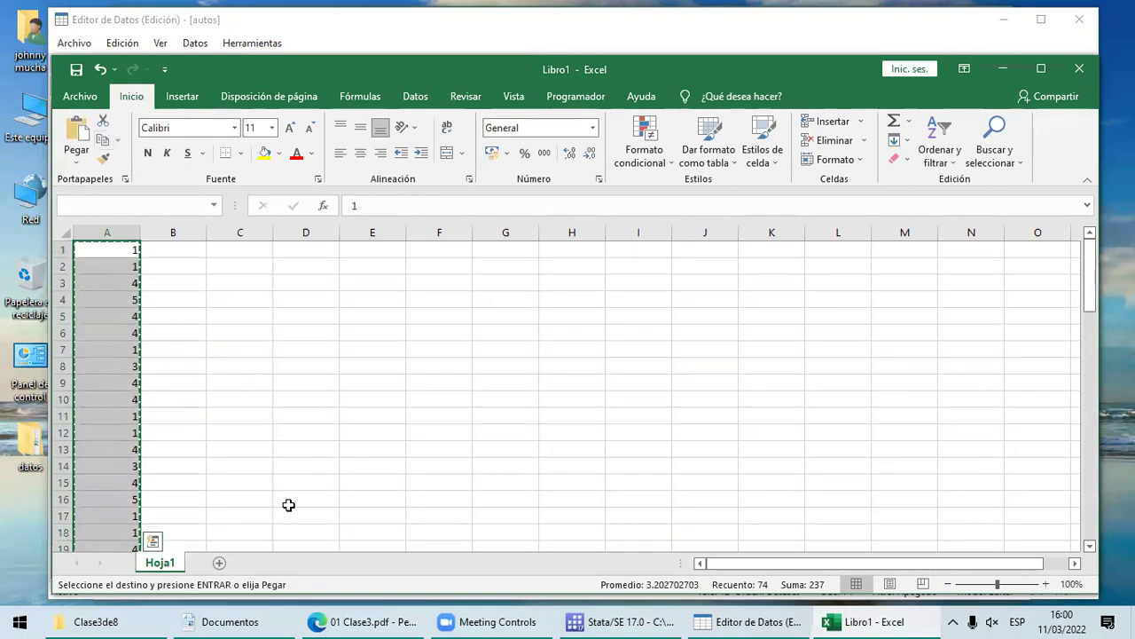
Step: Switch to the Stata Data Editor and paste the copied numbers into the empty column beside foreign, starting at the first observation
click(723, 621)
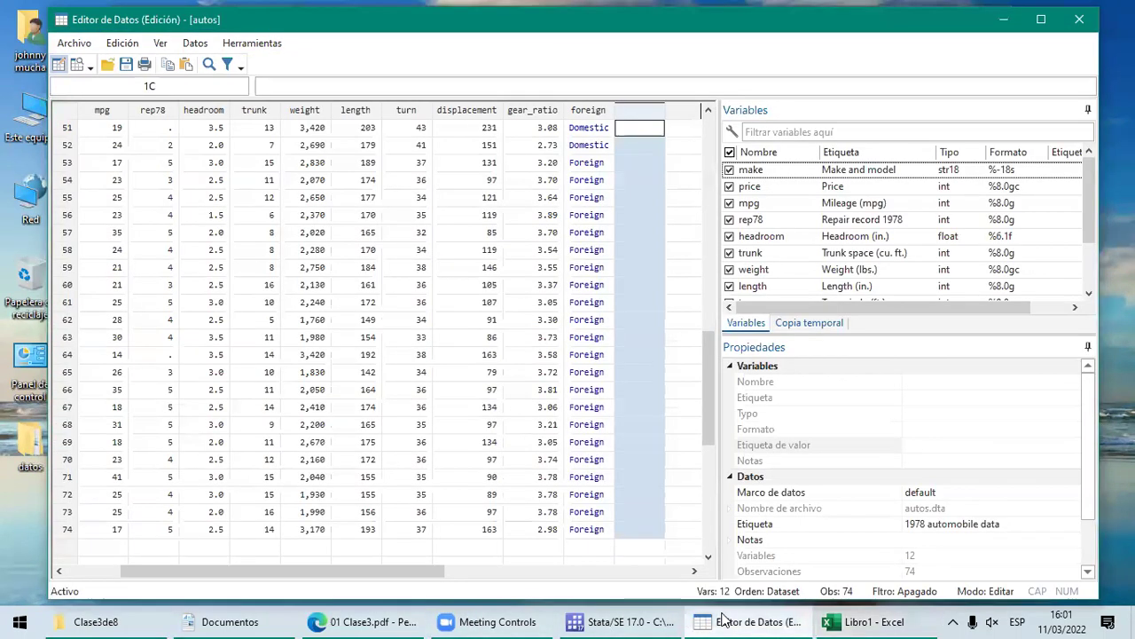
click(631, 130)
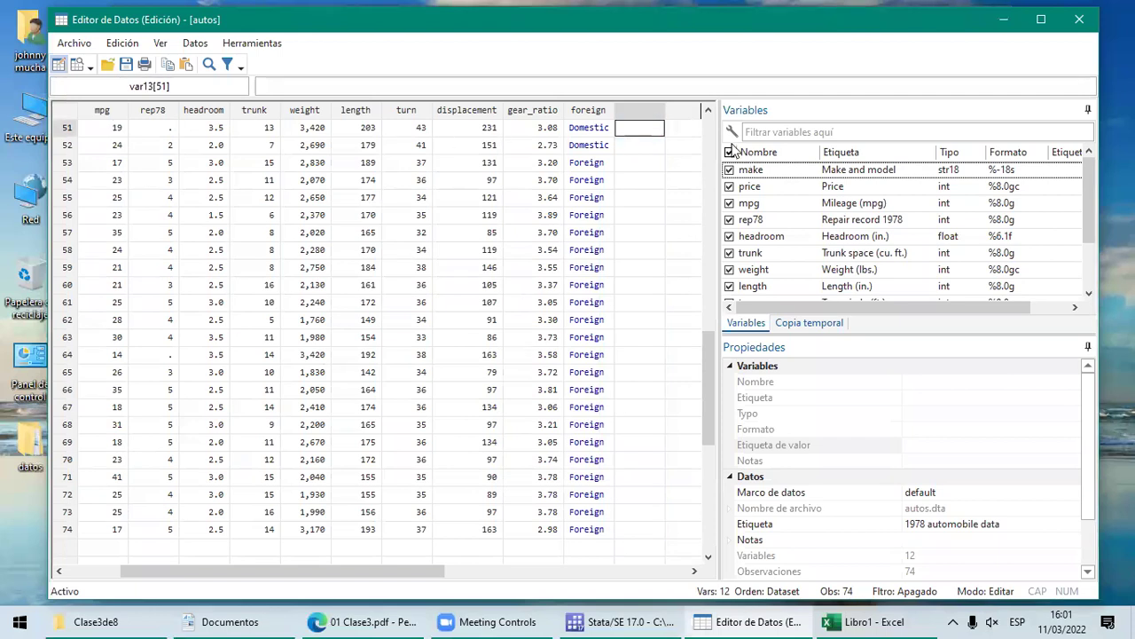
click(703, 123)
click(703, 124)
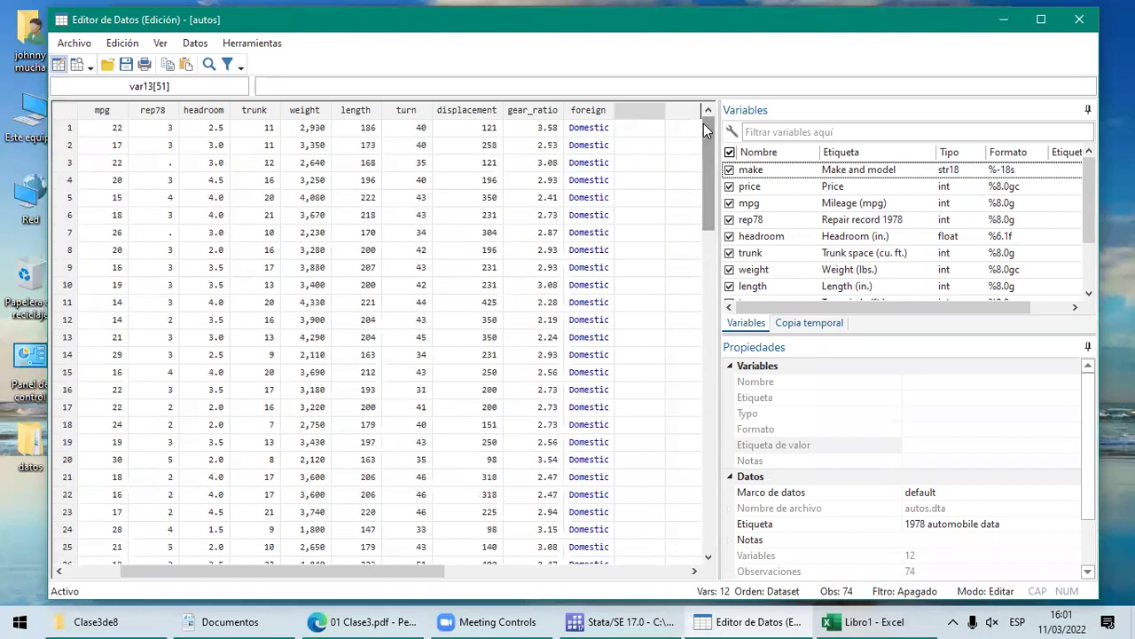
click(71, 127)
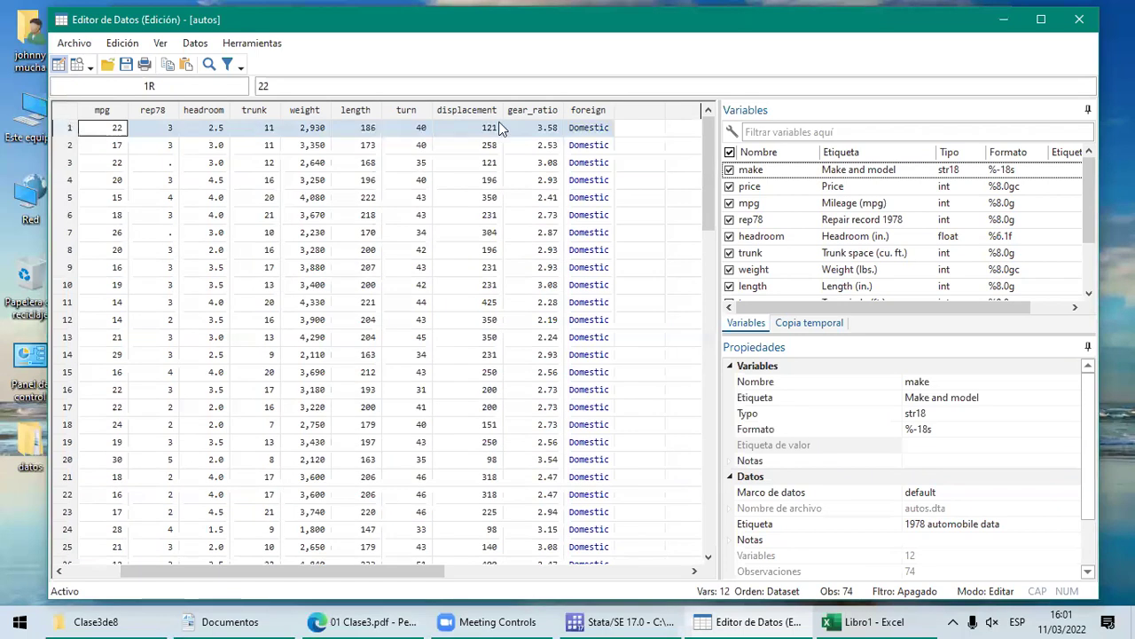
click(645, 130)
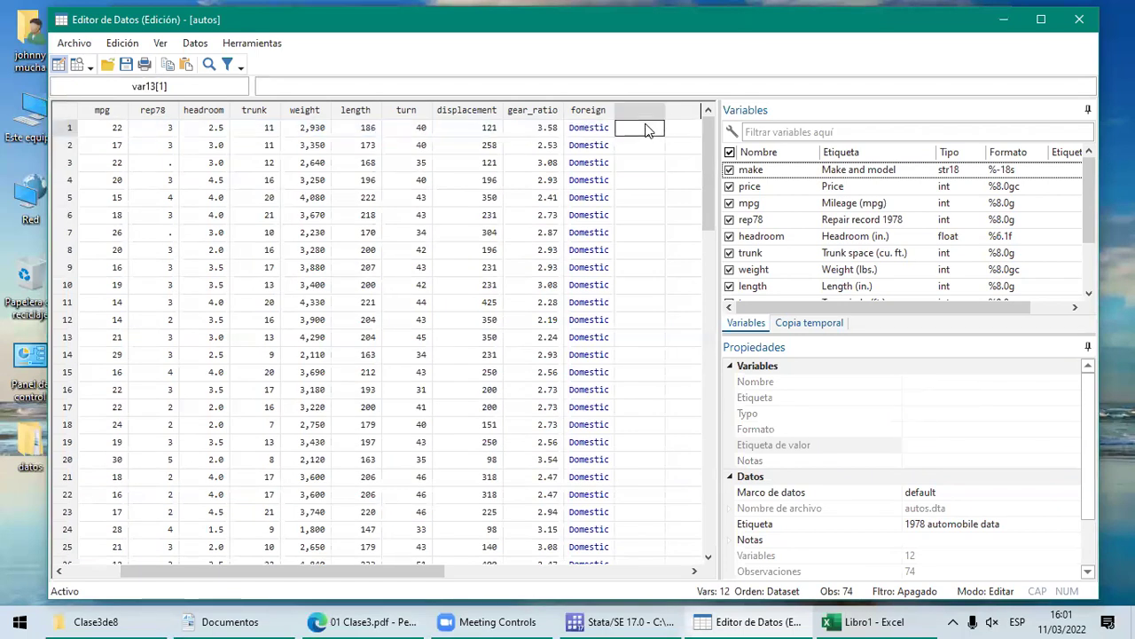
right_click(646, 126)
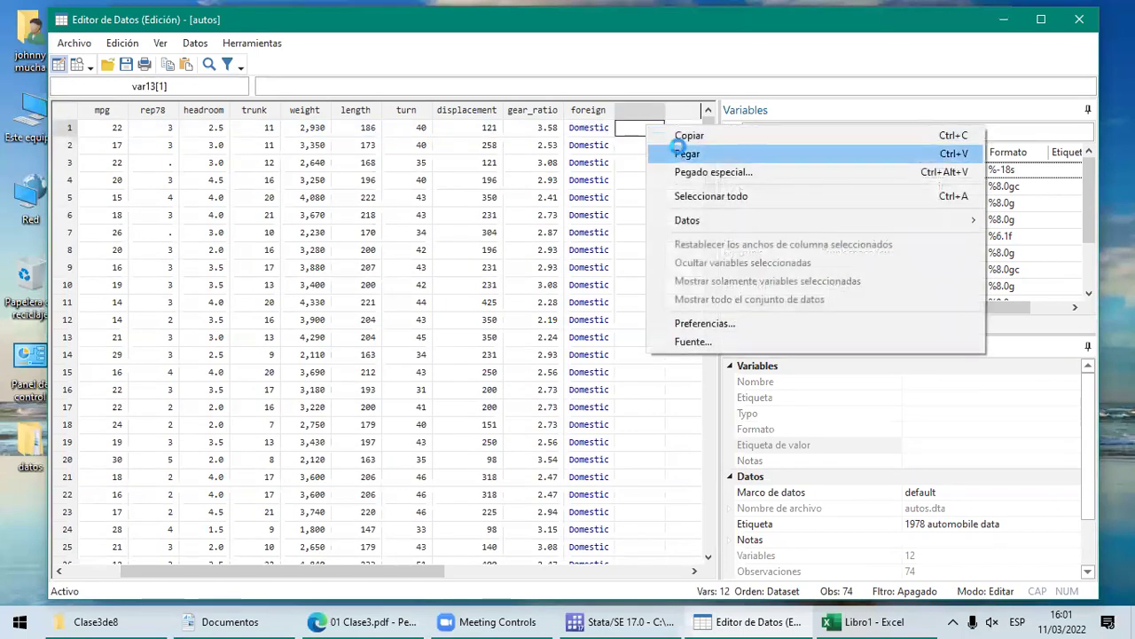
click(678, 149)
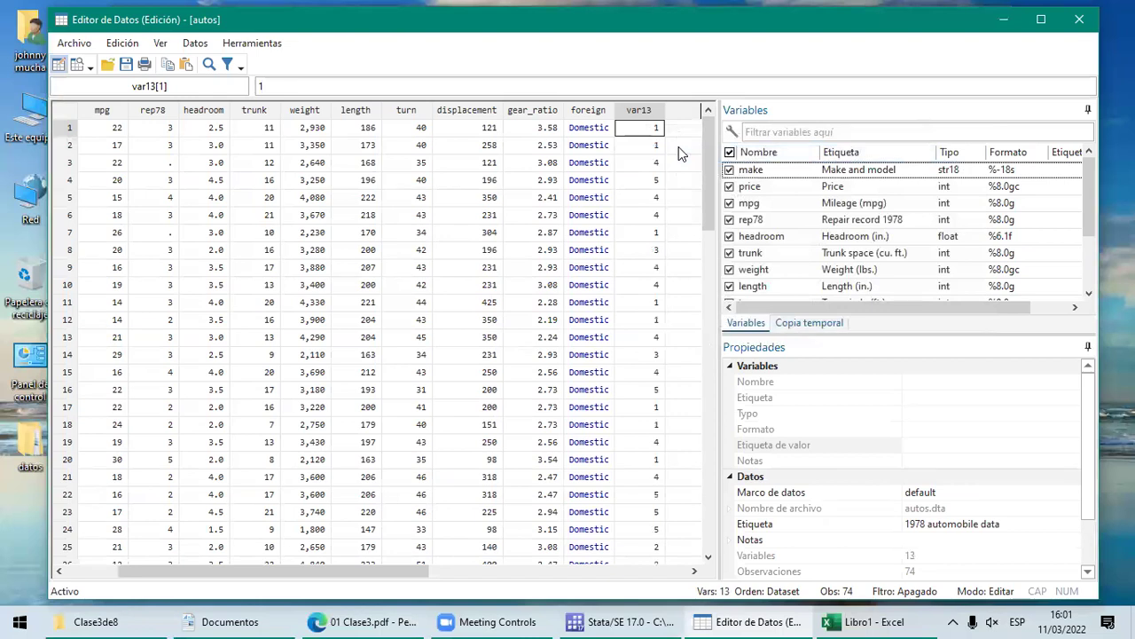
Step: Rename the newly pasted variable var13 as Per
click(642, 111)
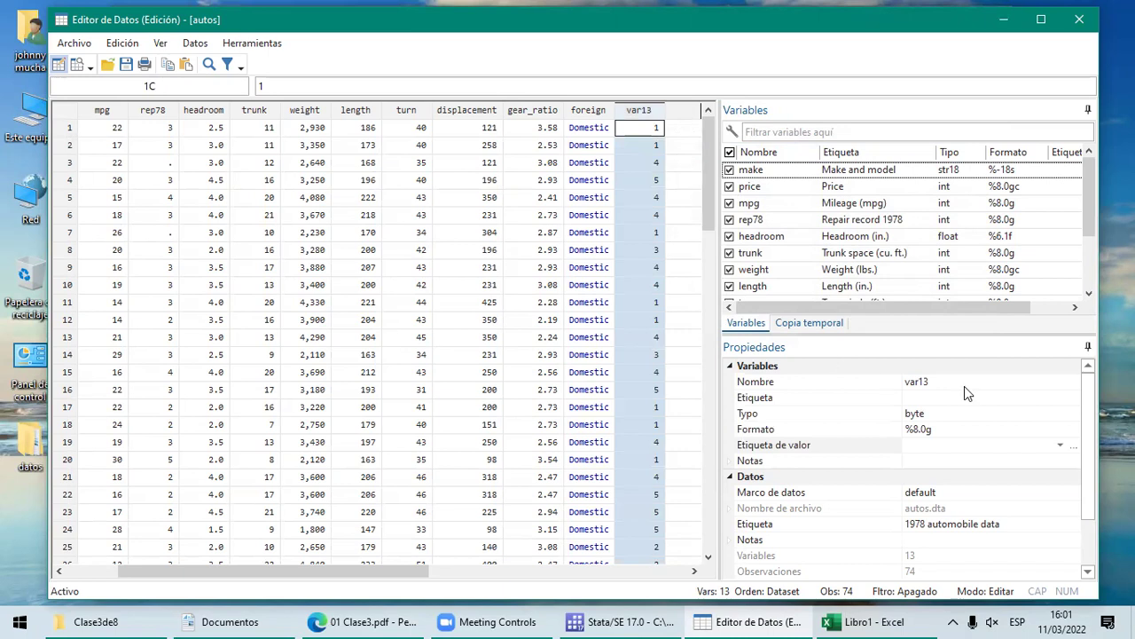
click(935, 381)
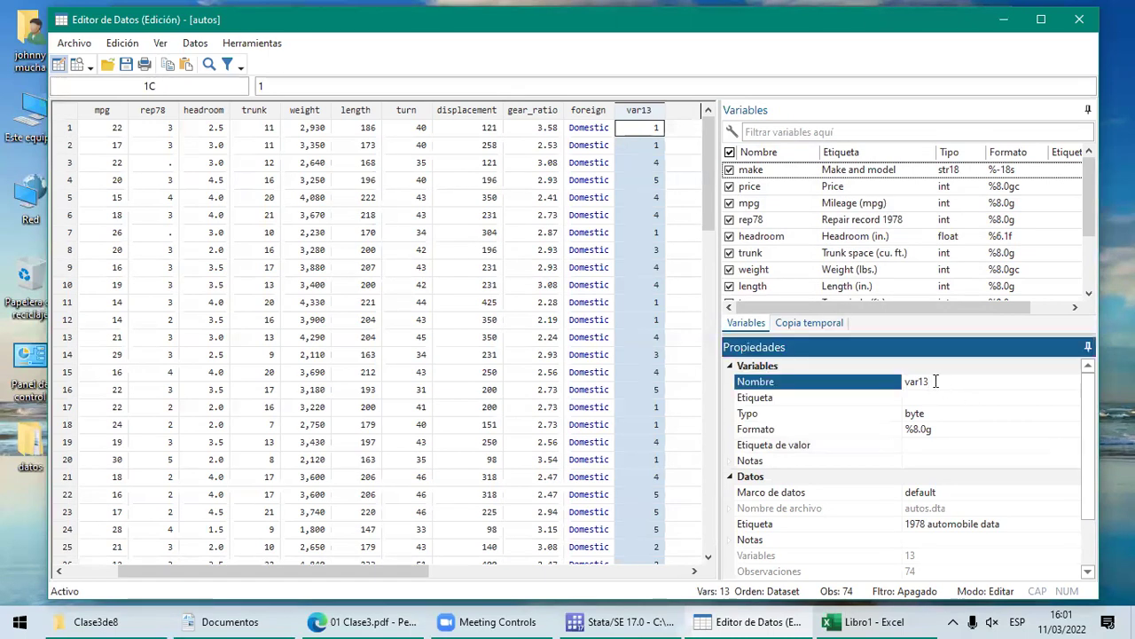
key(BackSpace)
key(BackSpace)
key(BackSpace)
key(BackSpace)
key(BackSpace)
text(Perce)
key(BackSpace)
key(BackSpace)
text(scepcion)
key(BackSpace)
key(BackSpace)
key(BackSpace)
key(BackSpace)
key(BackSpace)
key(BackSpace)
key(BackSpace)
key(BackSpace)
key(Return)
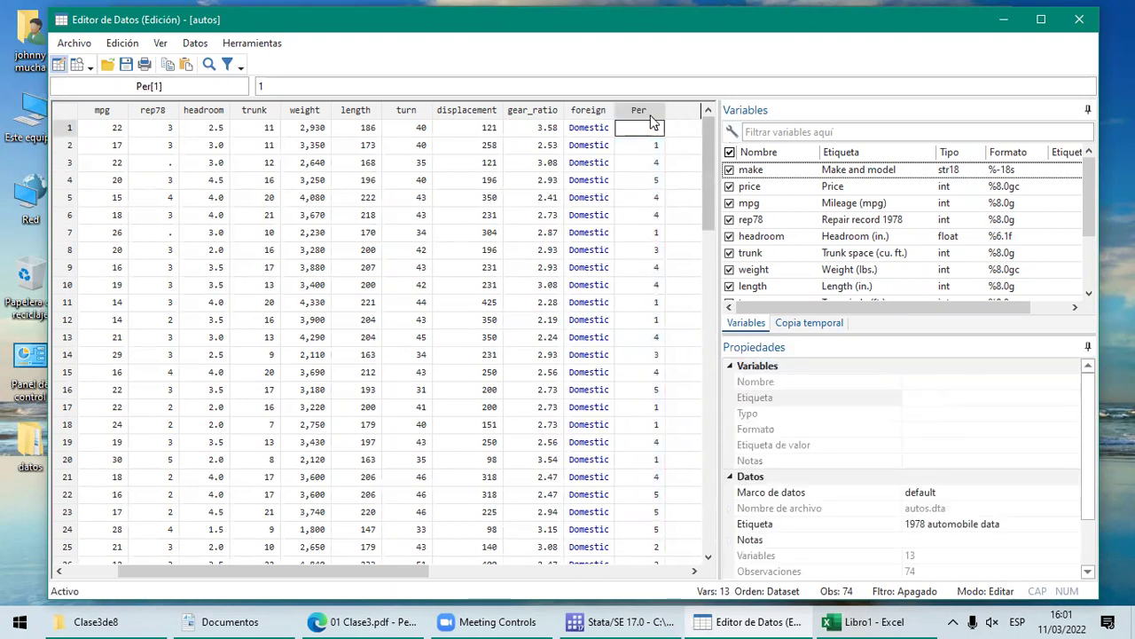
Step: Examine which value labels can be assigned to the variable Per, without choosing one
click(654, 120)
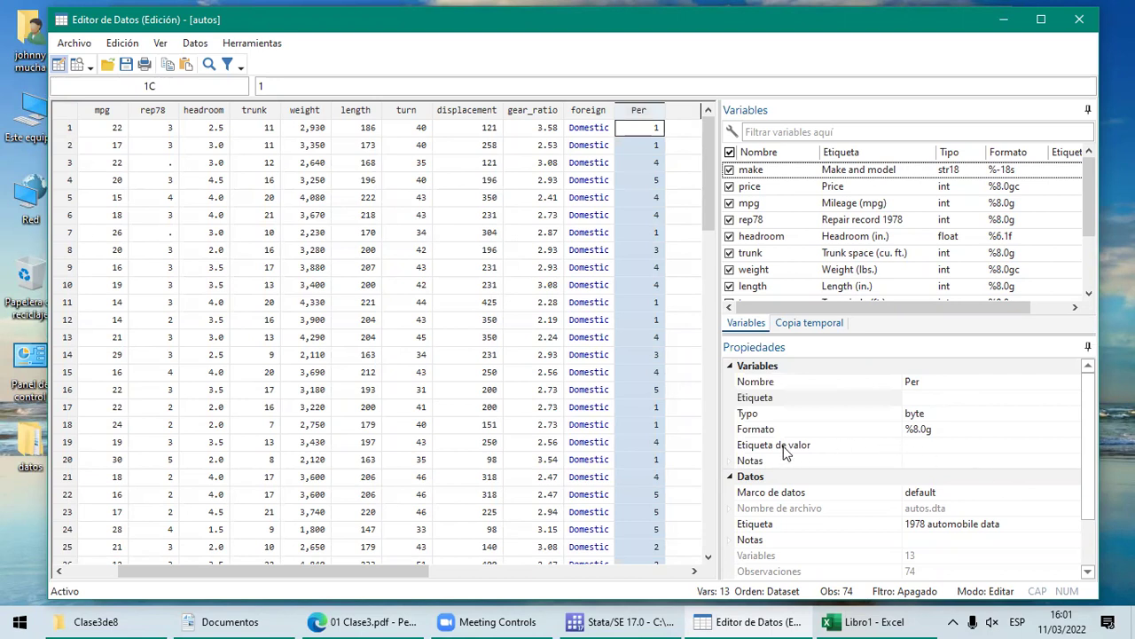
click(927, 445)
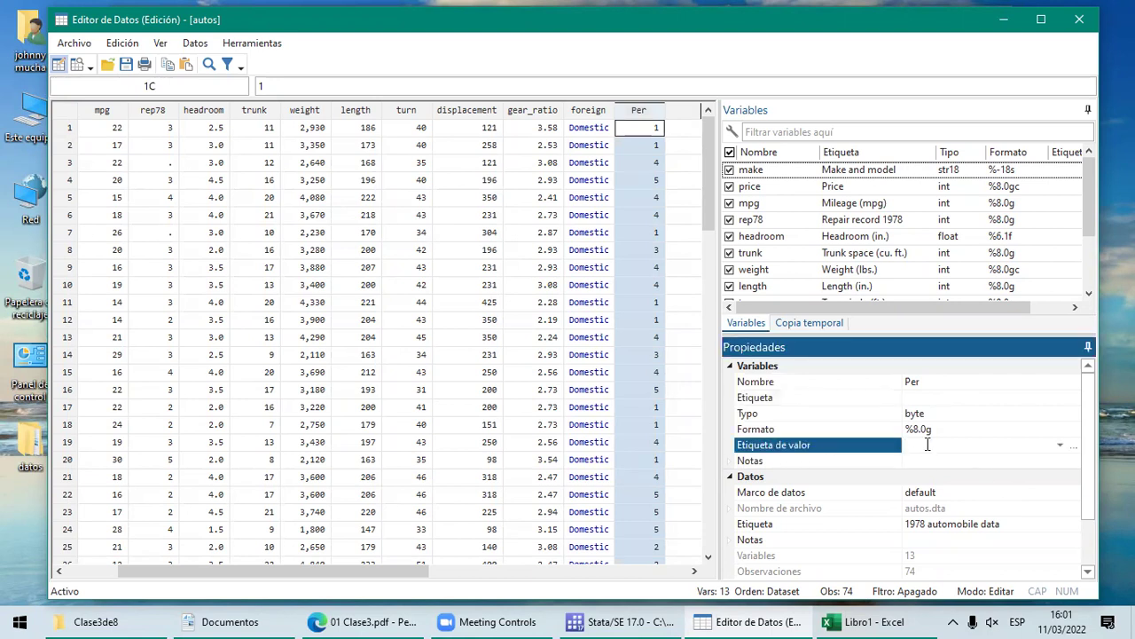
click(1060, 446)
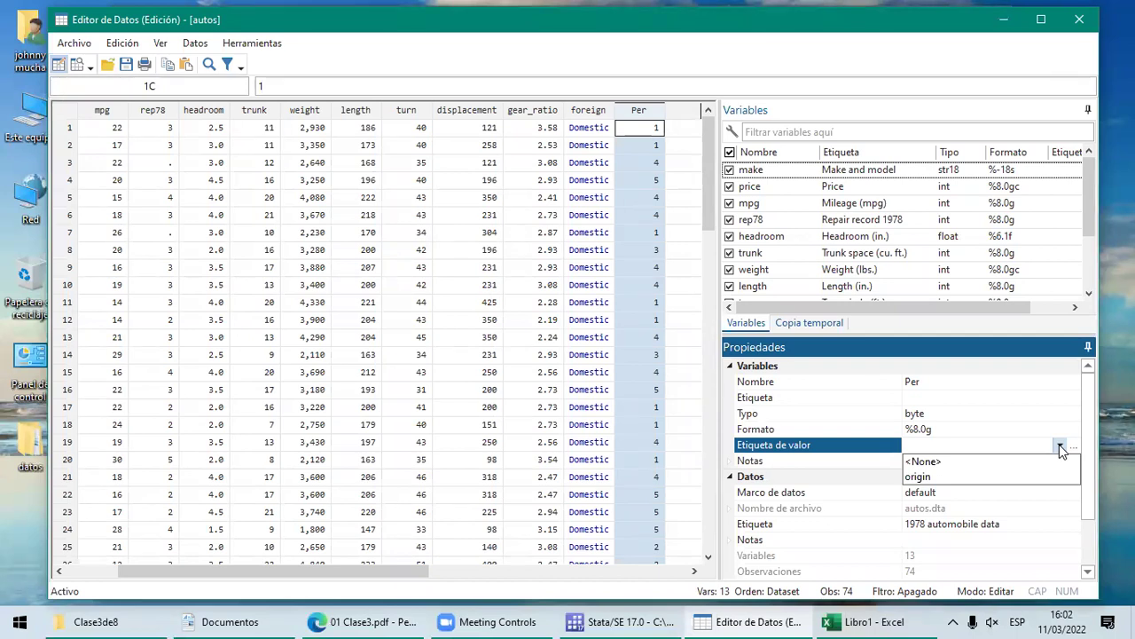
click(1061, 447)
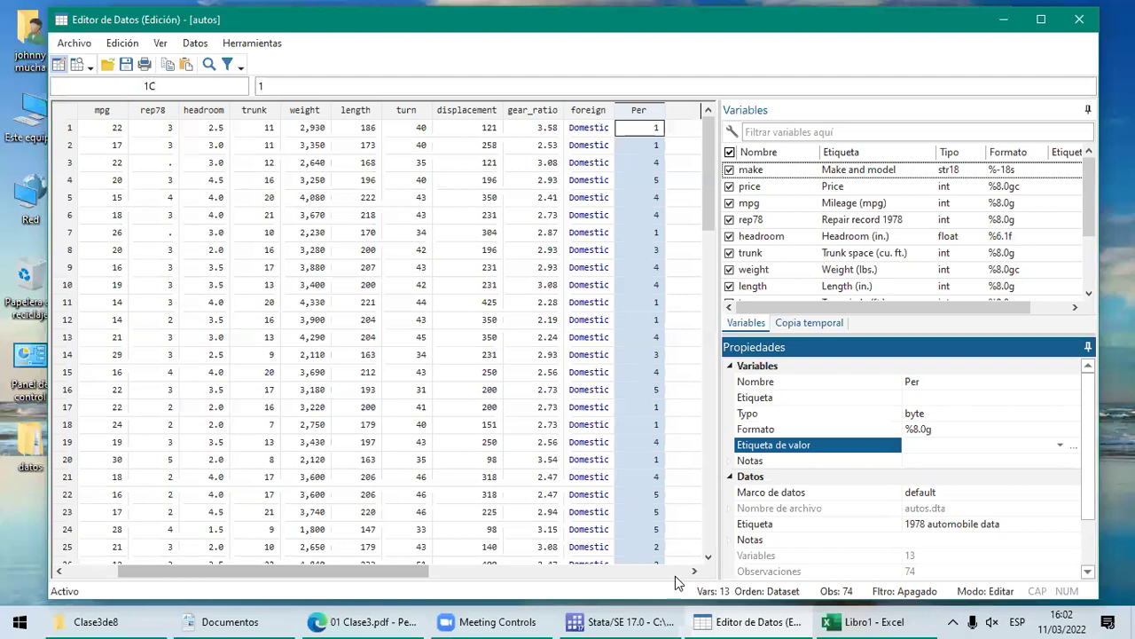
click(621, 621)
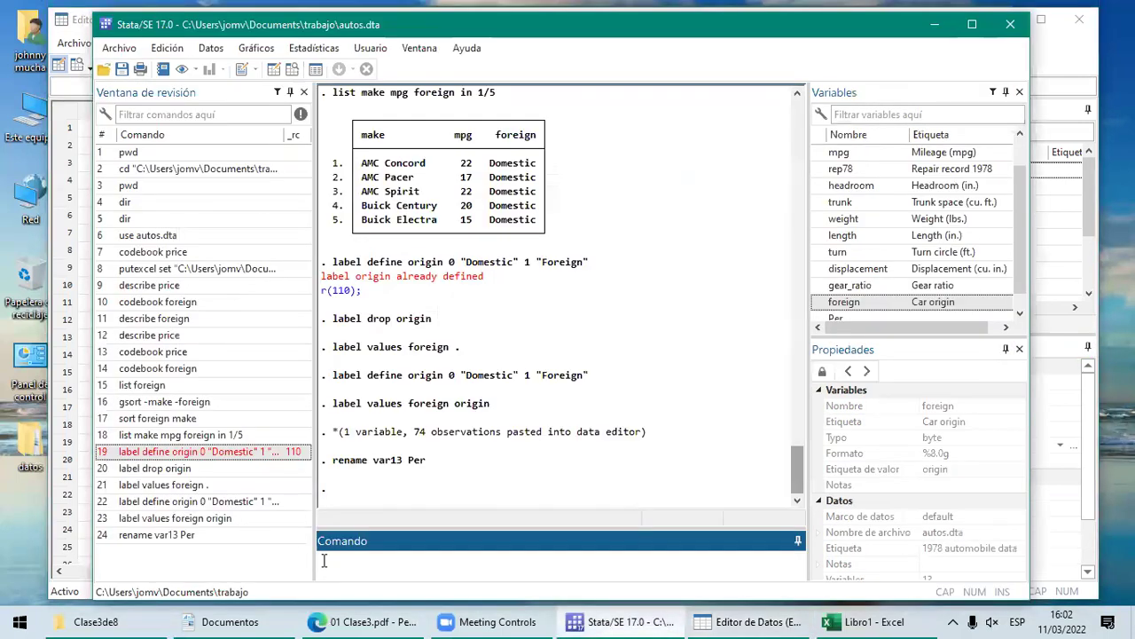
text(label)
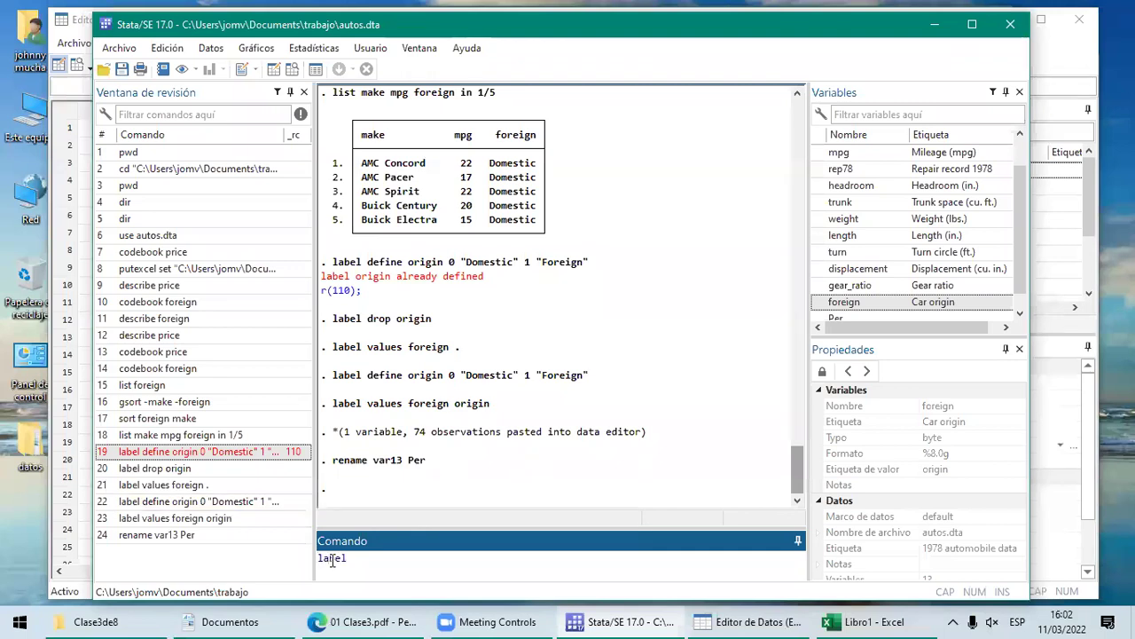
text( define lik)
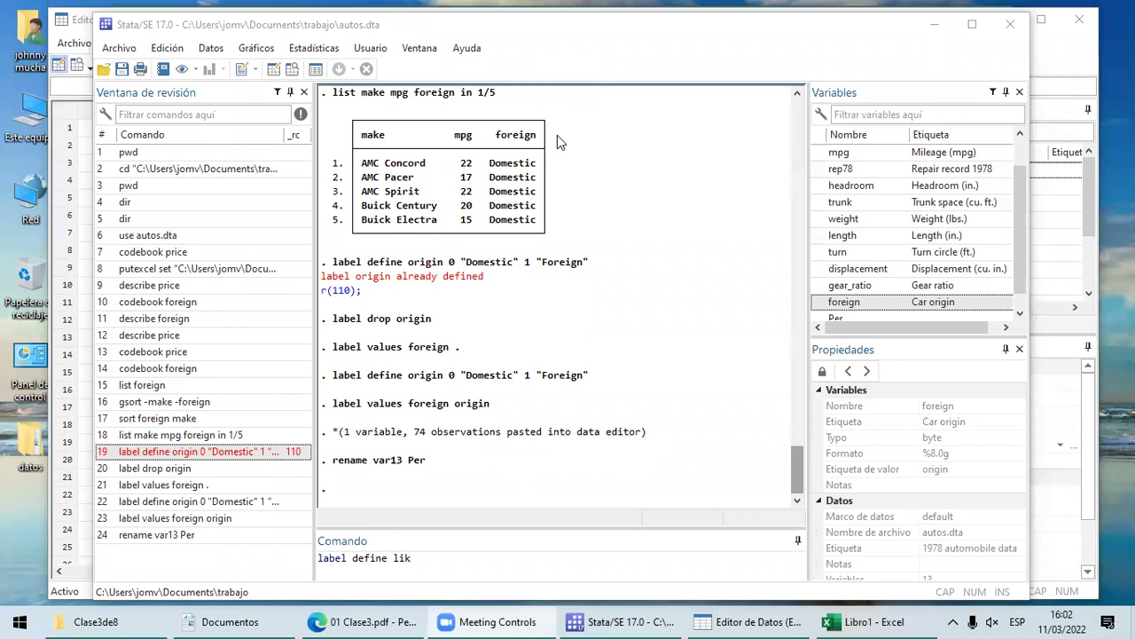
click(441, 559)
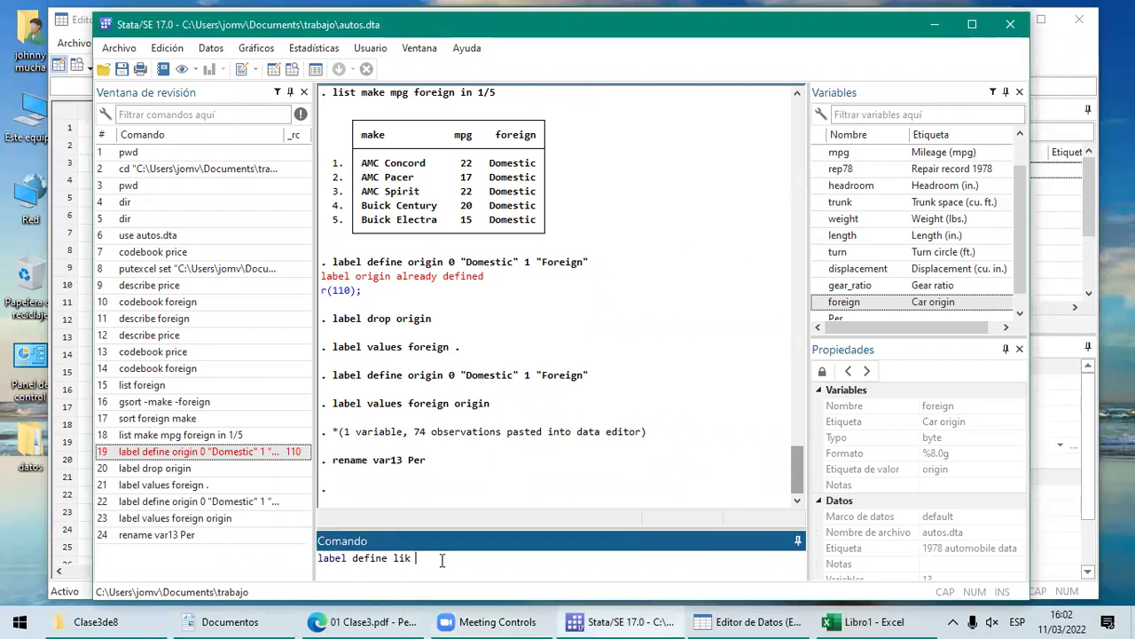
key(BackSpace)
key(BackSpace)
key(BackSpace)
key(BackSpace)
key(BackSpace)
key(BackSpace)
key(BackSpace)
key(BackSpace)
key(BackSpace)
key(BackSpace)
key(BackSpace)
key(BackSpace)
key(BackSpace)
key(BackSpace)
key(BackSpace)
key(BackSpace)
Step: Try to delete the pasted variable in the main Stata window with the command drop per
click(1021, 315)
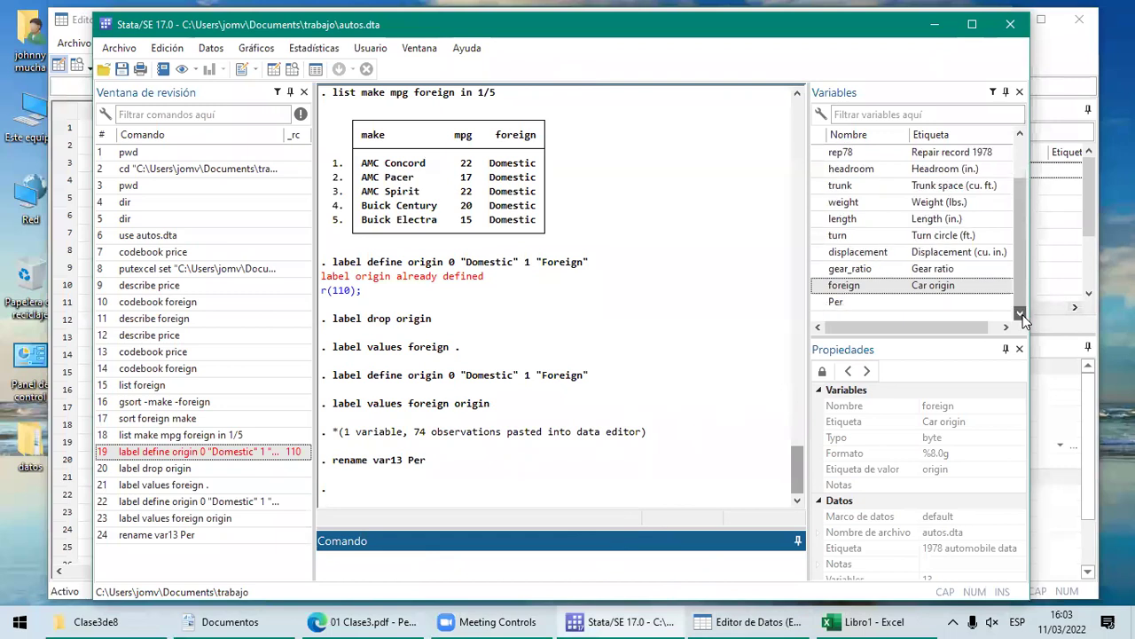
click(869, 303)
text(drop per)
key(Return)
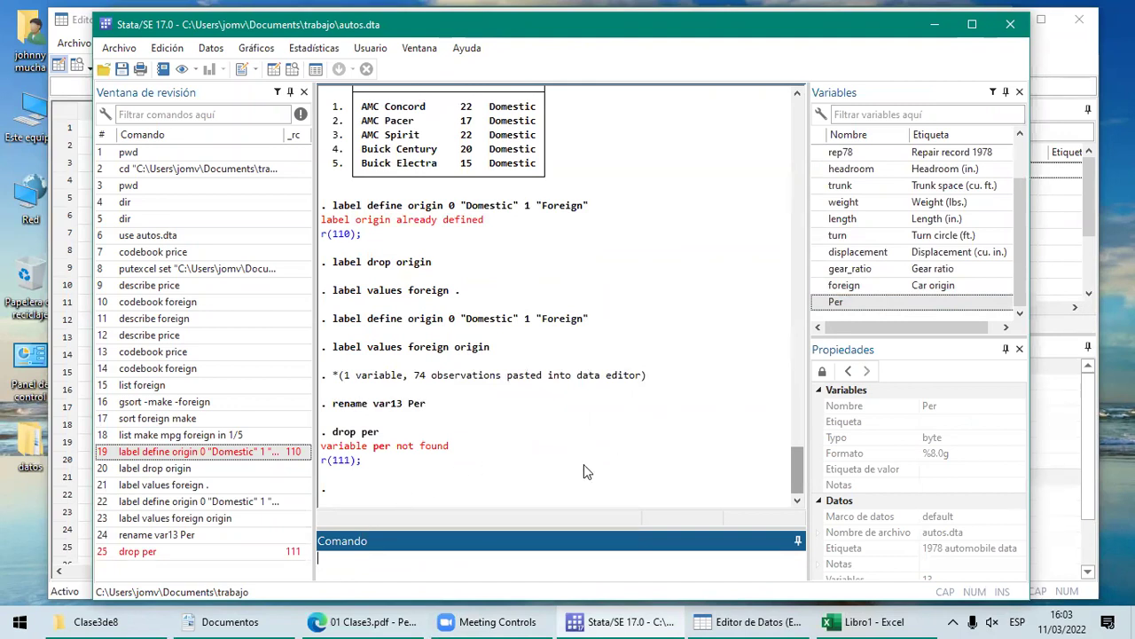
Step: Check the variable's name in the Data Editor, run drop Per in the main Stata window, and inspect the column beside foreign
click(780, 621)
click(641, 456)
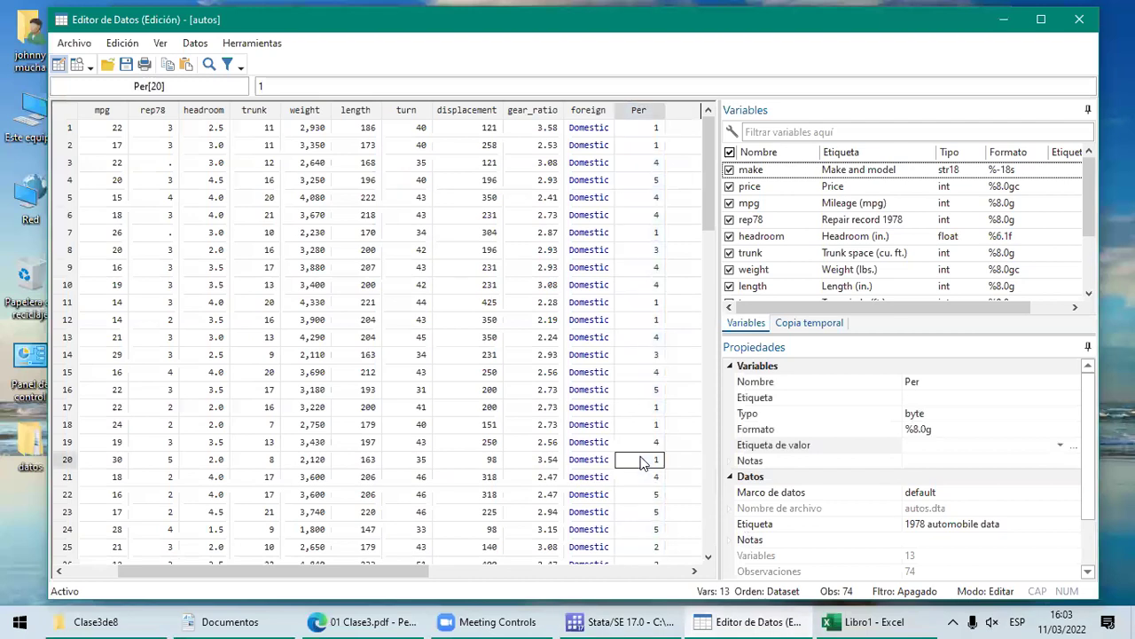
click(589, 113)
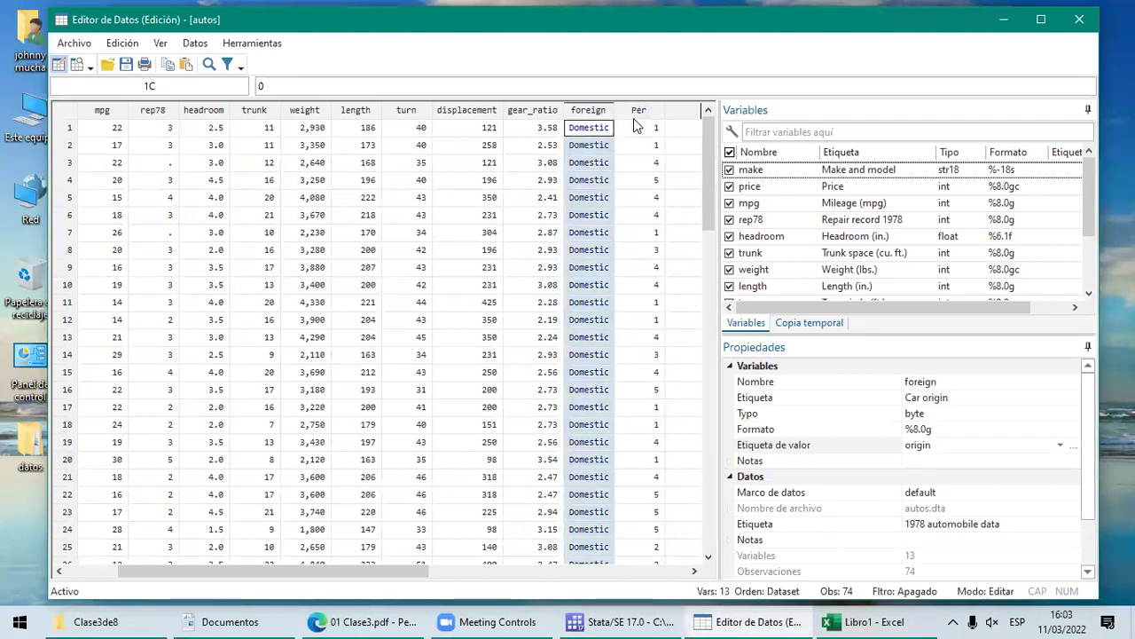
click(621, 621)
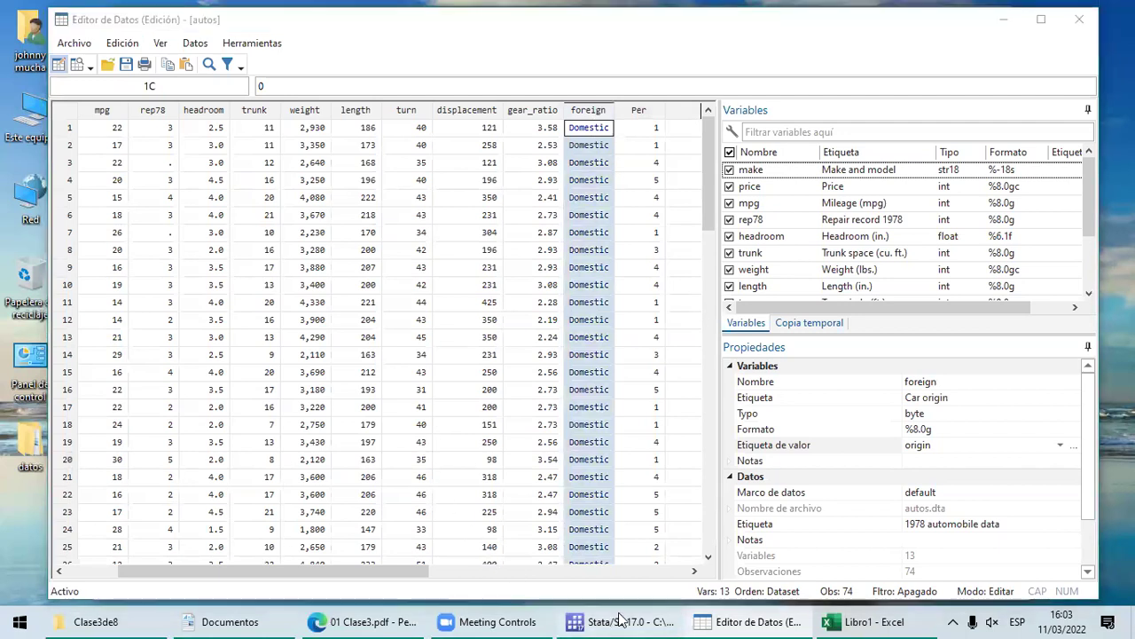
text(drop Per)
key(Return)
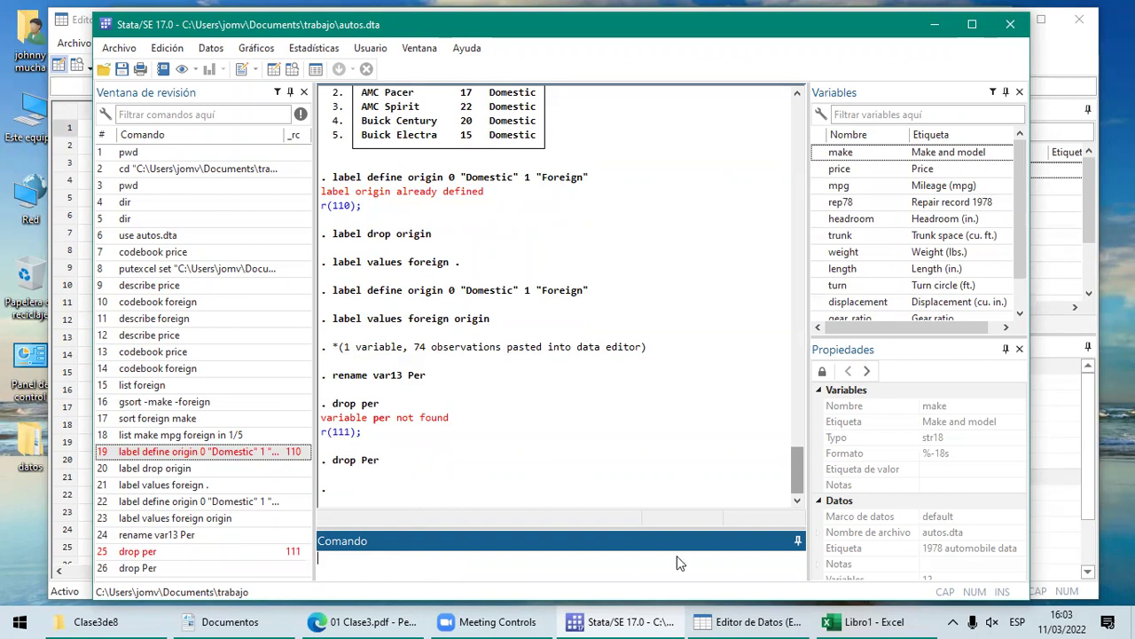
click(761, 620)
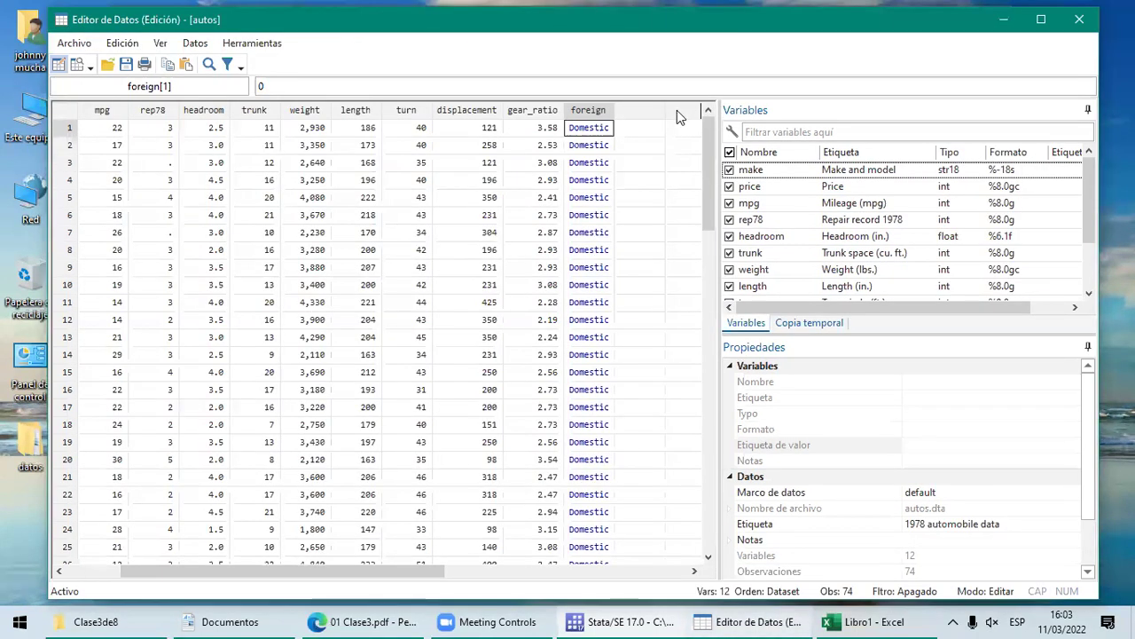
click(649, 112)
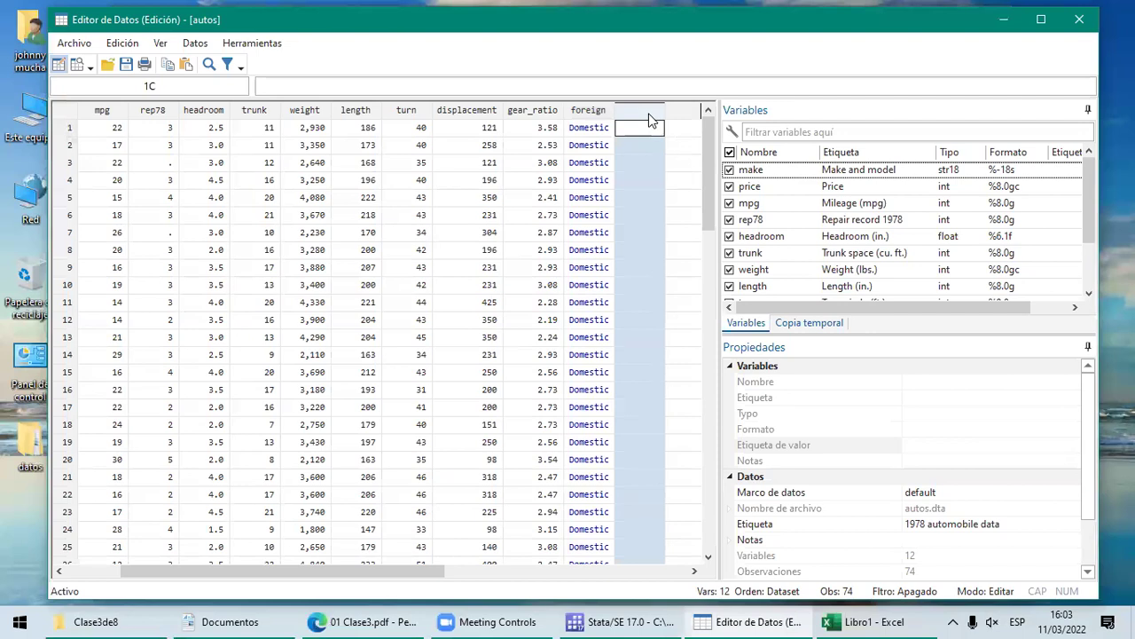
Step: Switch to the Excel workbook and clear the random numbers in A1:A74
click(859, 620)
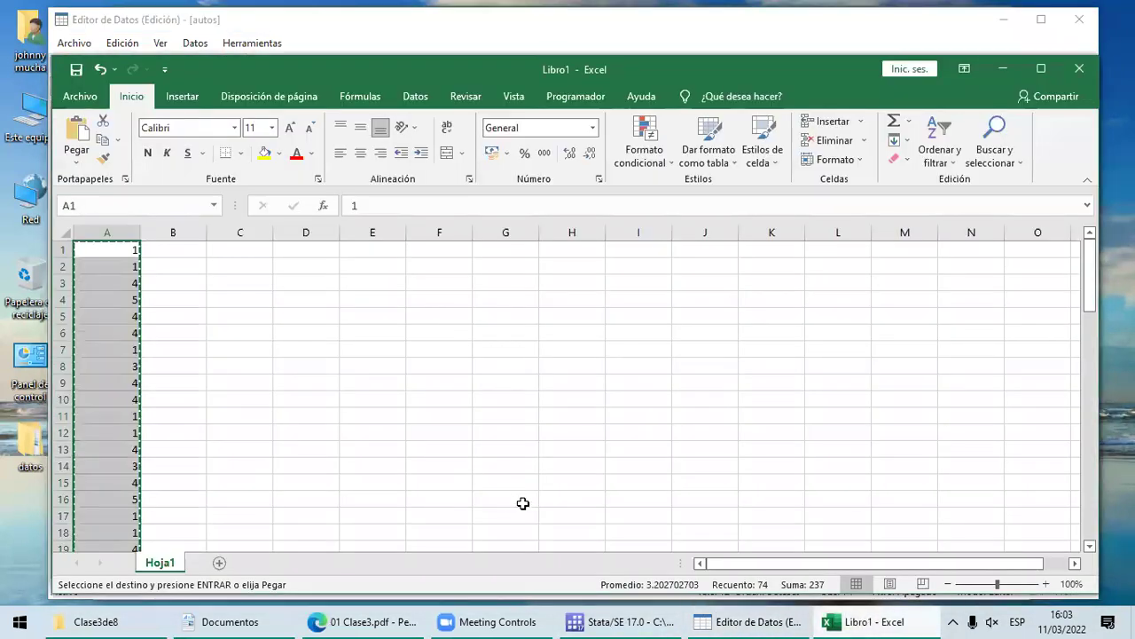
key(Escape)
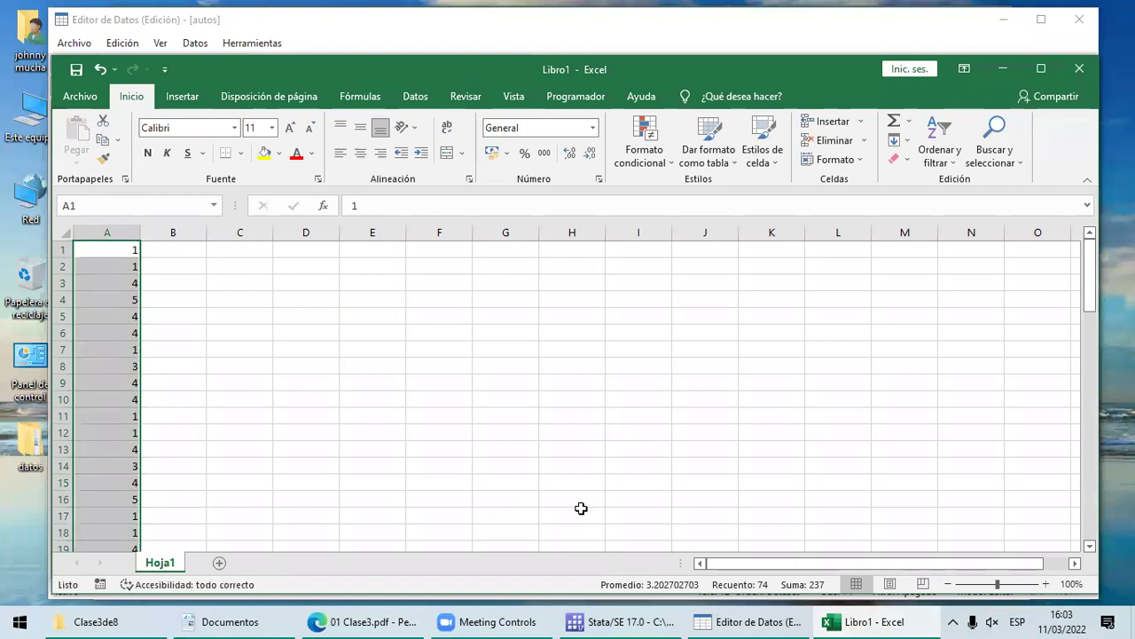
key(Delete)
click(466, 448)
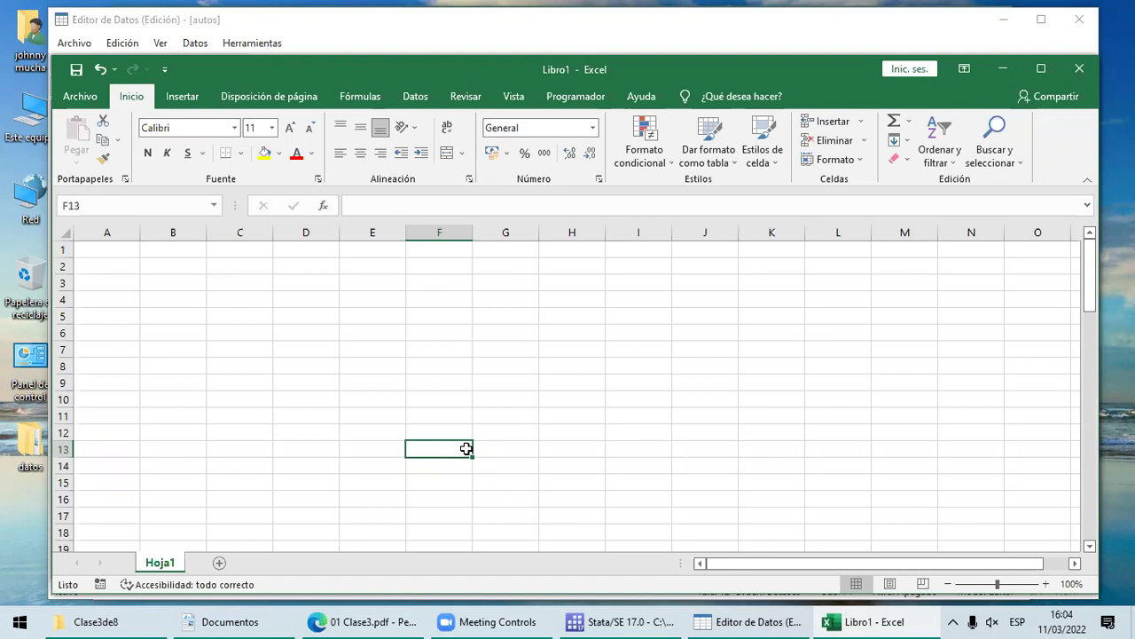
Step: Enter the formula =ALEATORIO.ENTRE(1,5) in cell A1 and select the range A1:B3
key(ctrl+Home)
text(=ale)
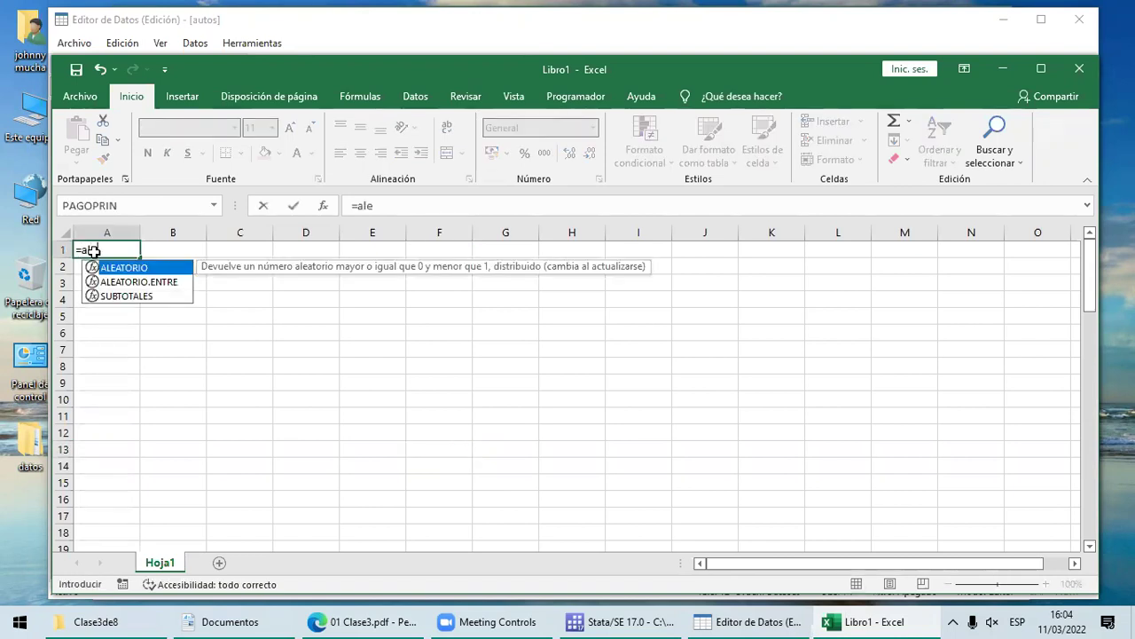
key(Down)
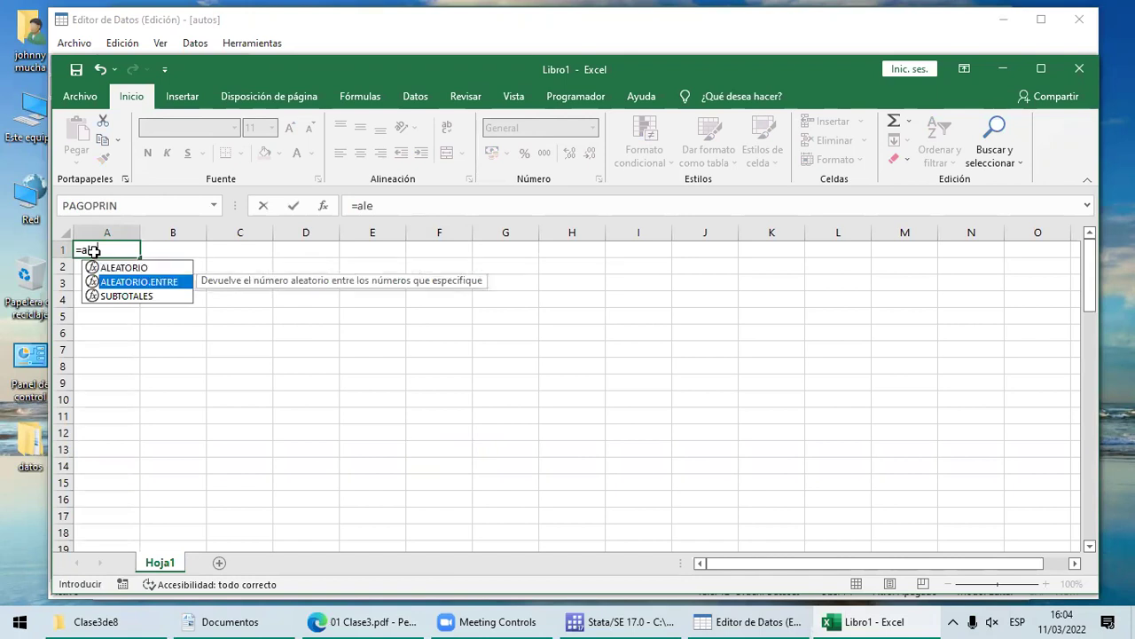
key(Tab)
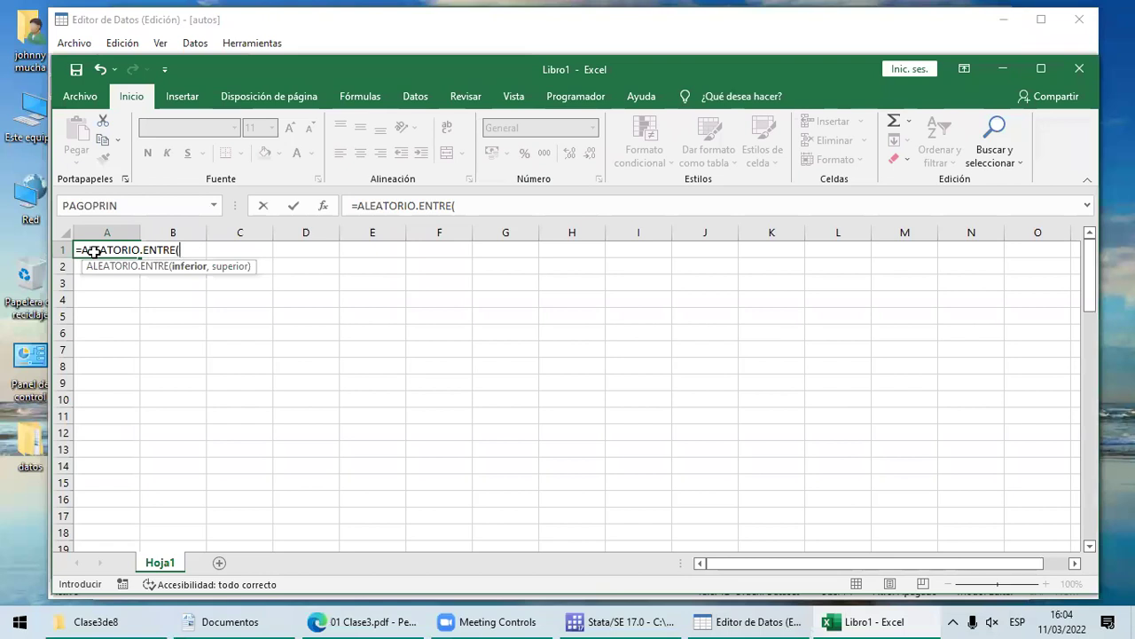
text(1,5))
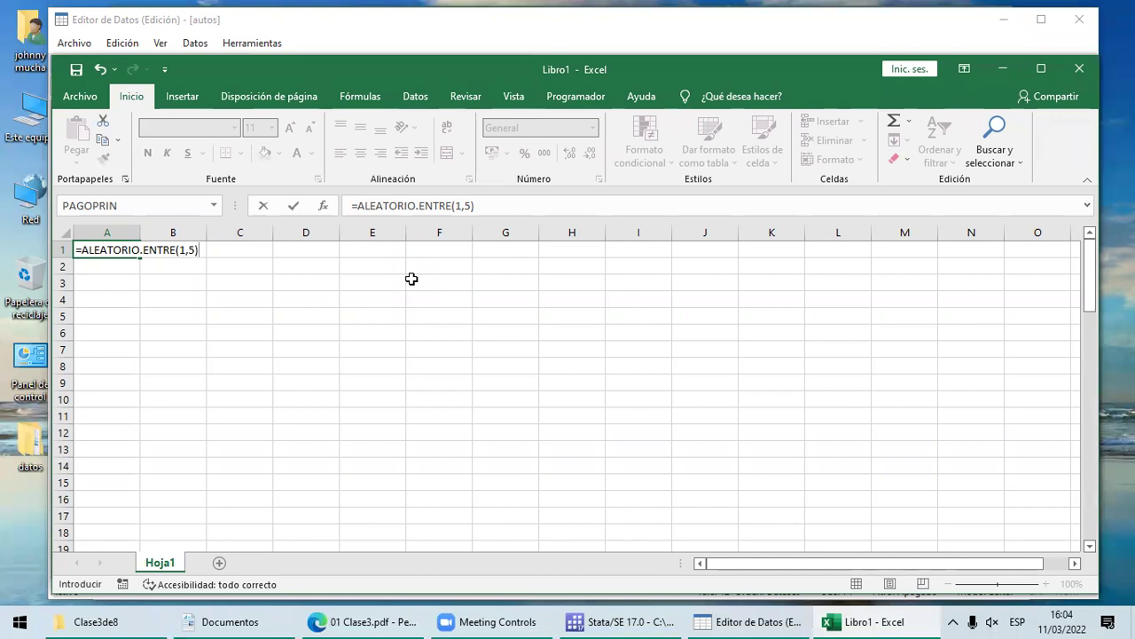
key(Return)
key(Up)
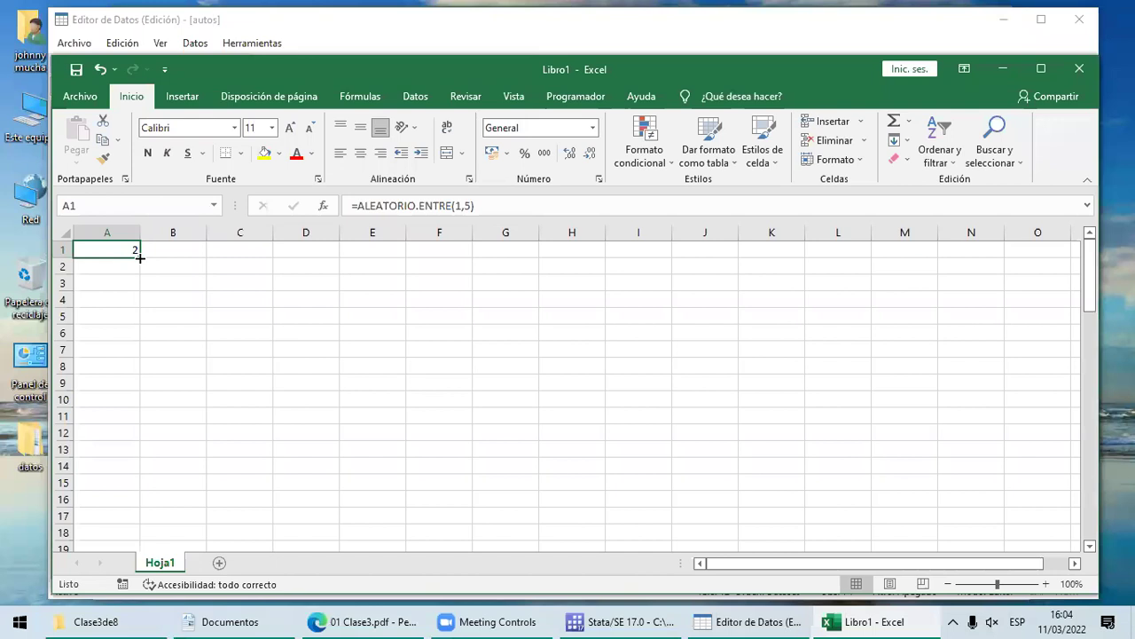
shift+click(165, 282)
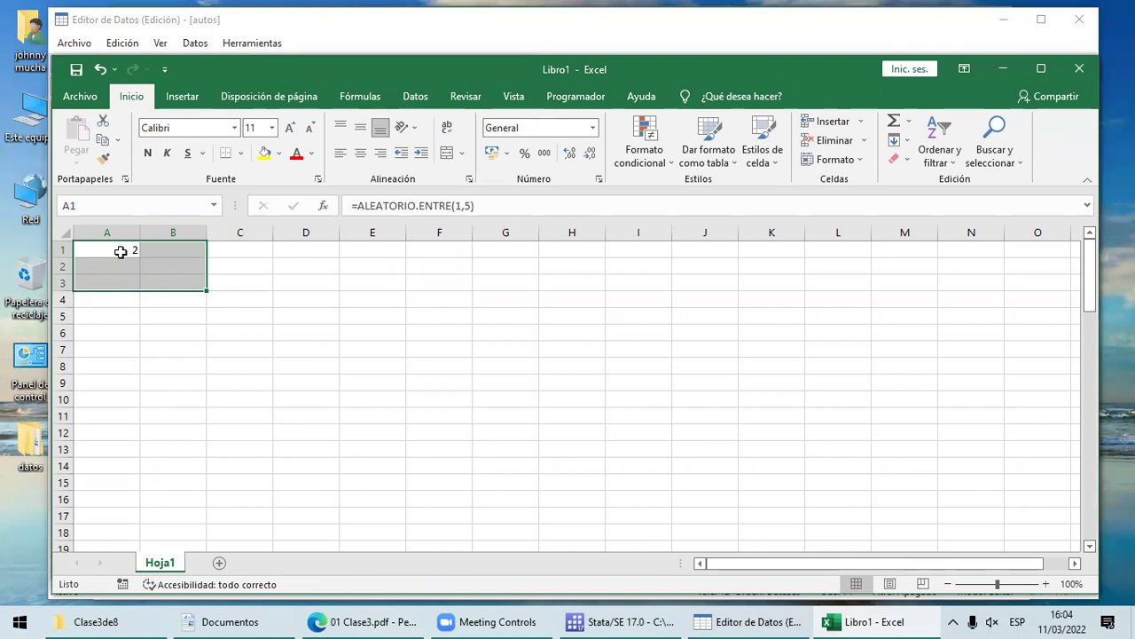
Step: Fill the random-number formula from cell A1 down through A74 and return to cell A1
click(120, 252)
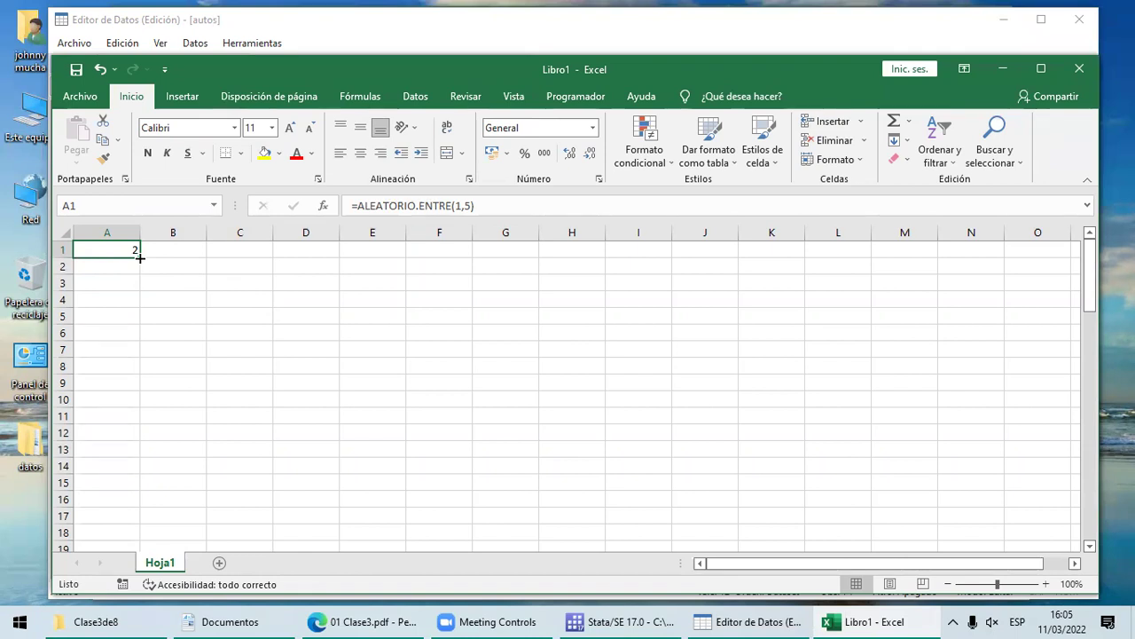
drag(140, 257, 133, 524)
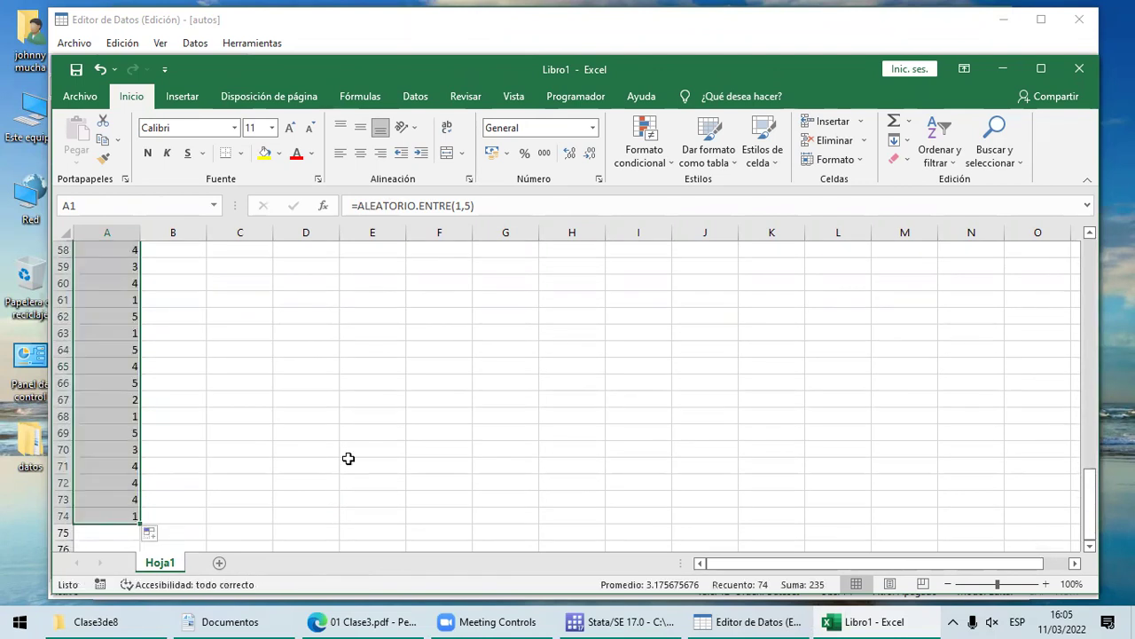
click(227, 468)
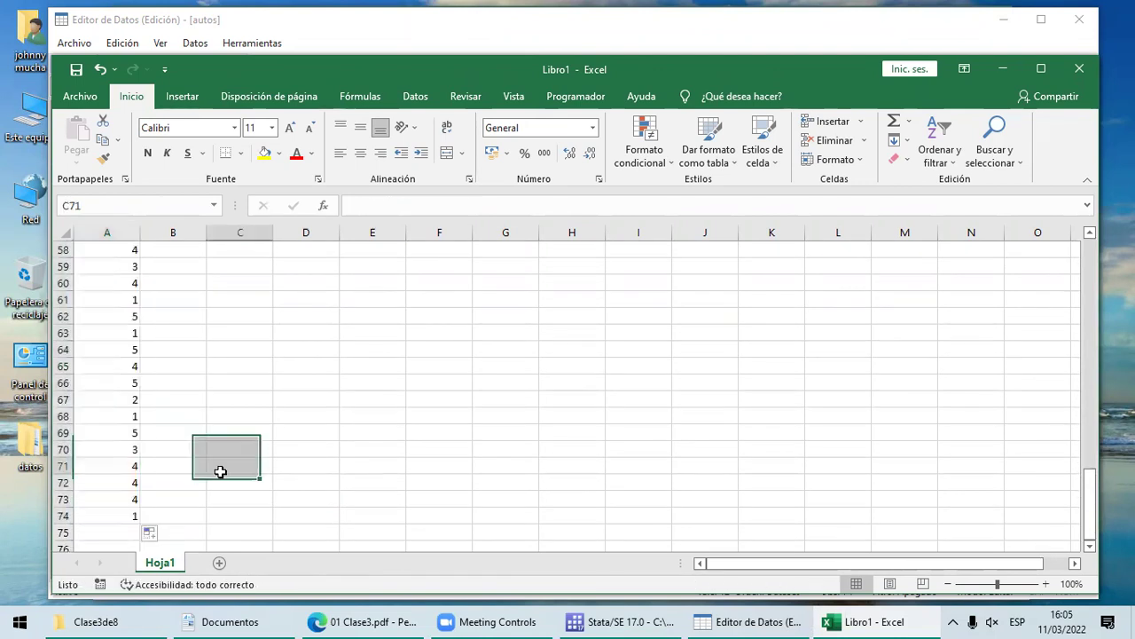
scroll(1090, 298, up, 12)
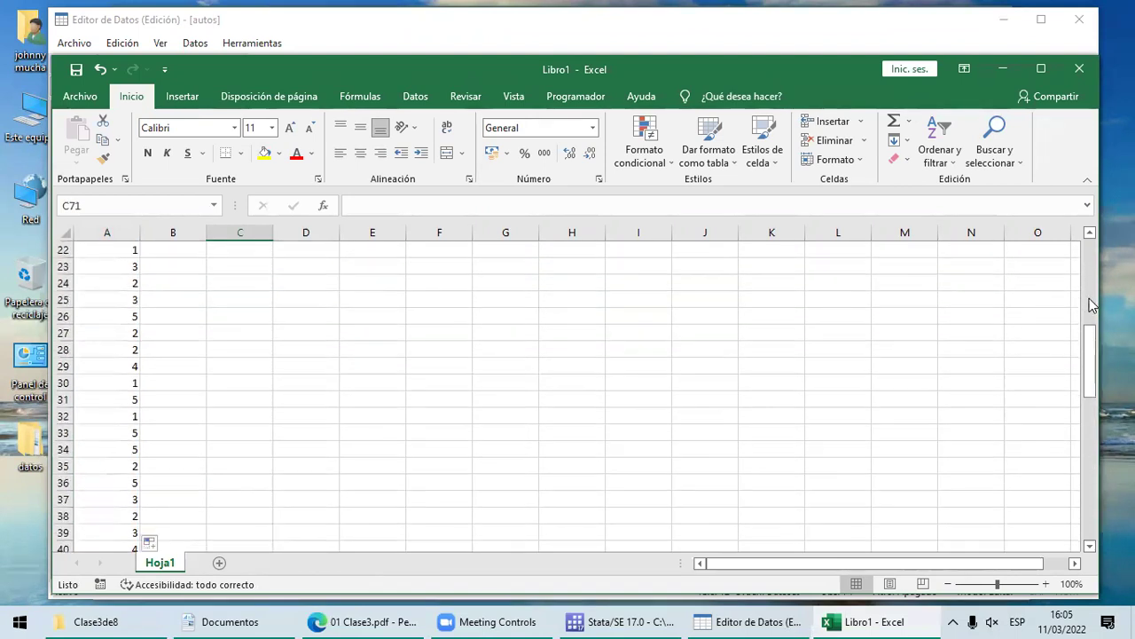
drag(1091, 337, 1086, 243)
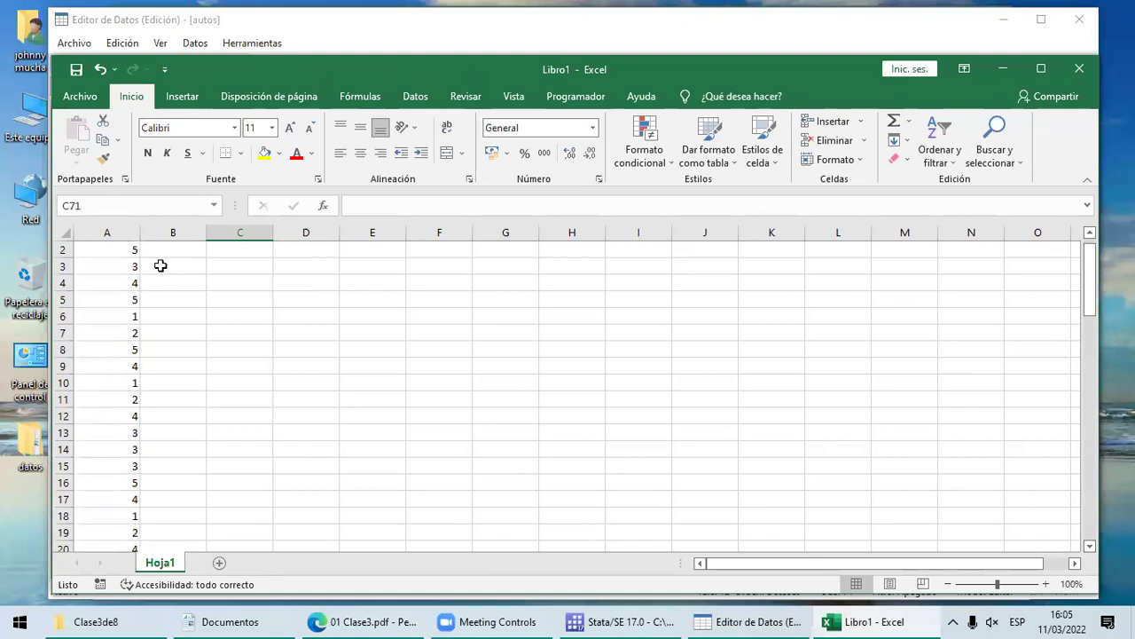
click(116, 250)
click(1091, 232)
click(124, 247)
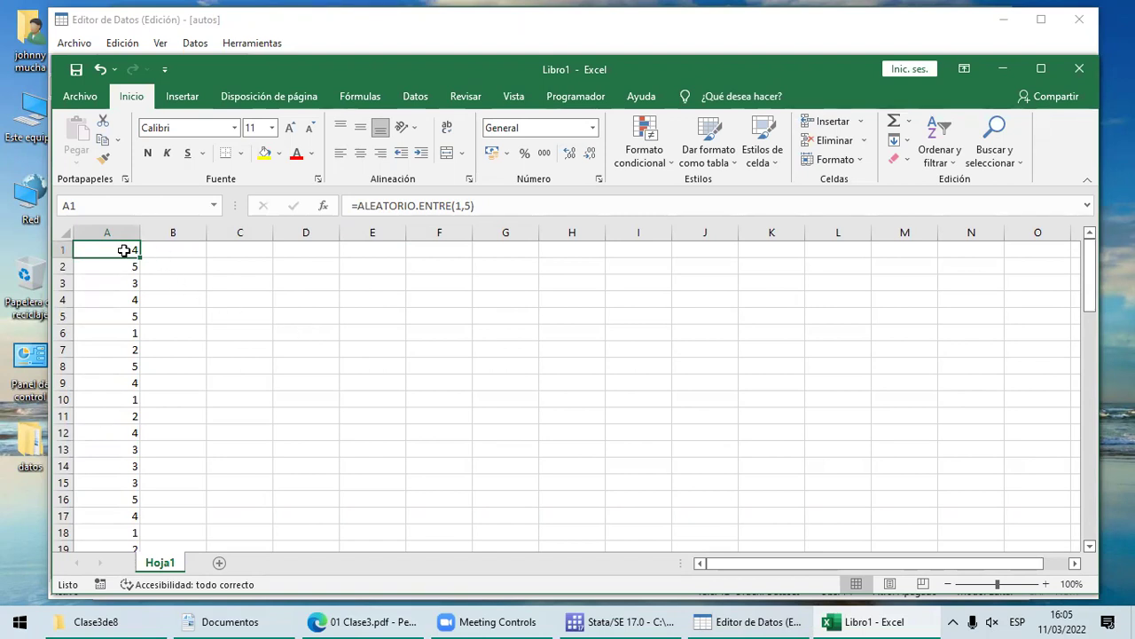
Step: Try copying the formula in cell A1 and pasting it into cell E1
click(372, 255)
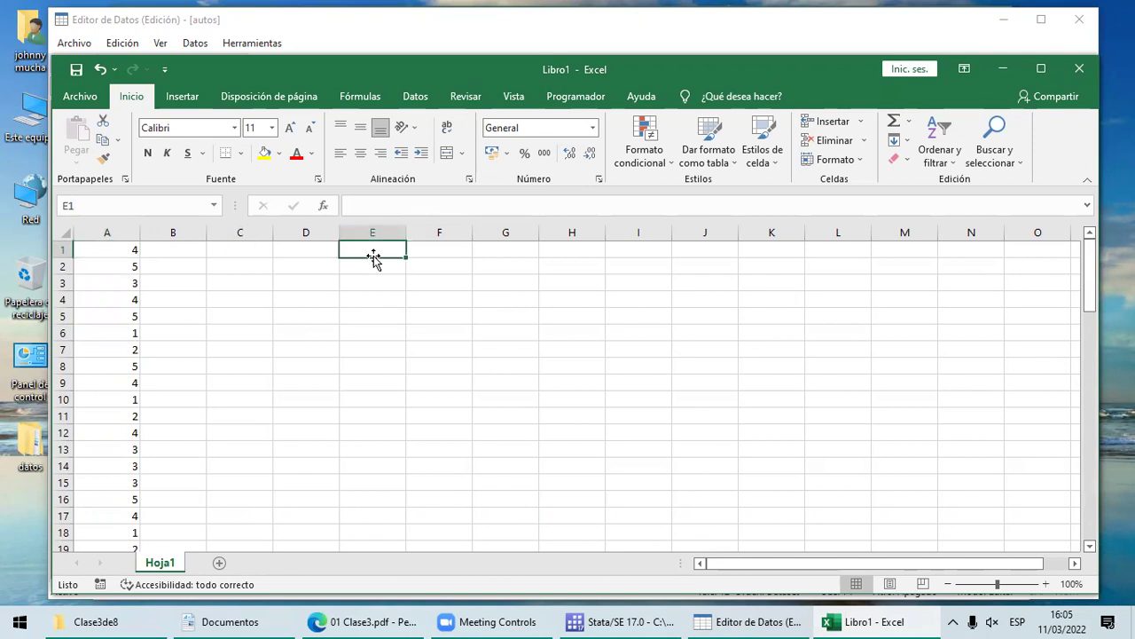
click(133, 255)
click(104, 139)
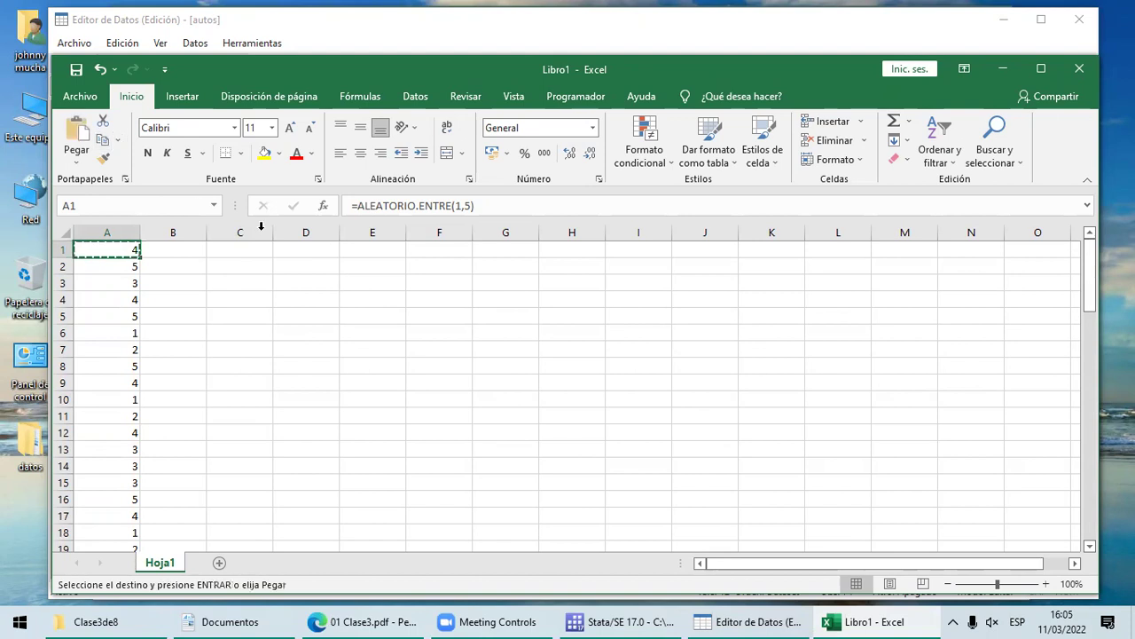
click(376, 256)
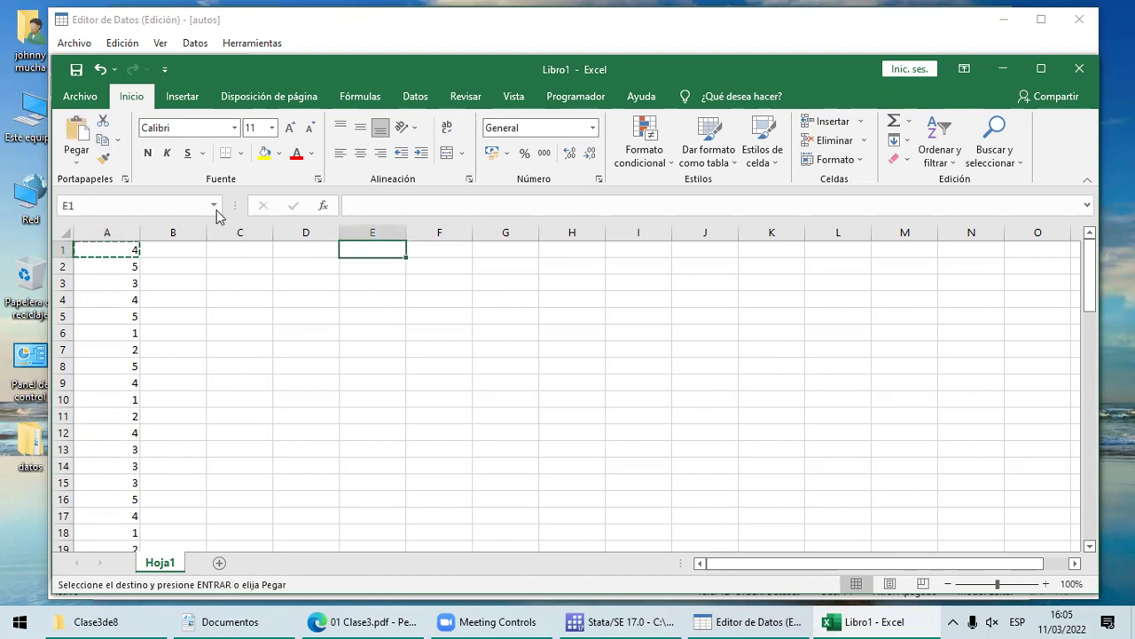
click(78, 133)
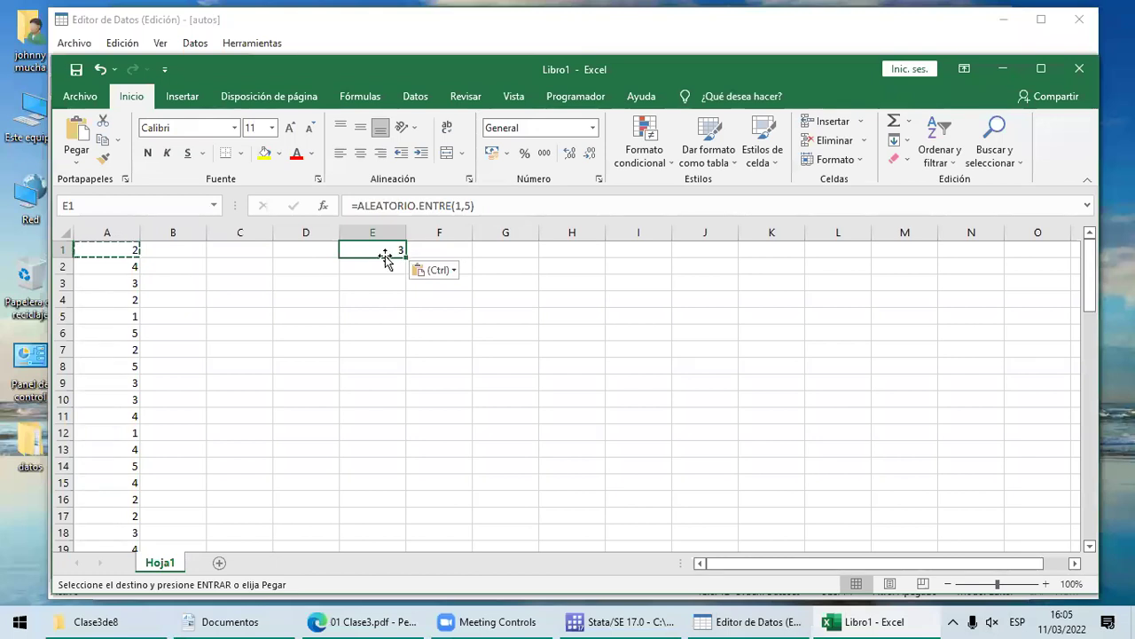
Step: Cancel the copy selection and clear the pasted formula from cell E1
click(382, 280)
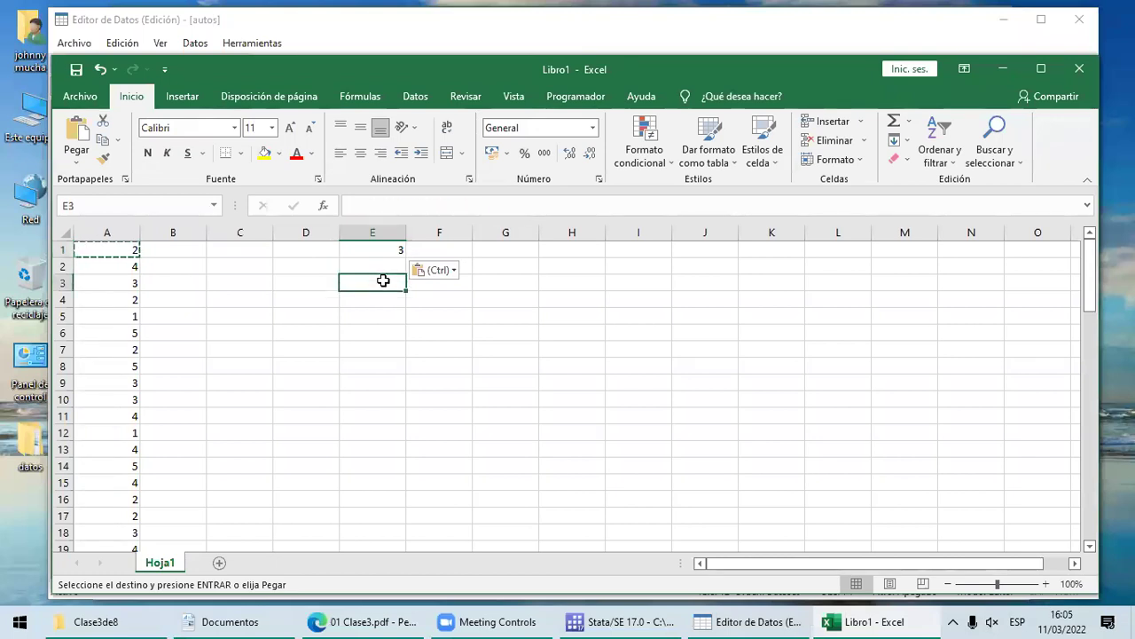
key(Escape)
click(376, 250)
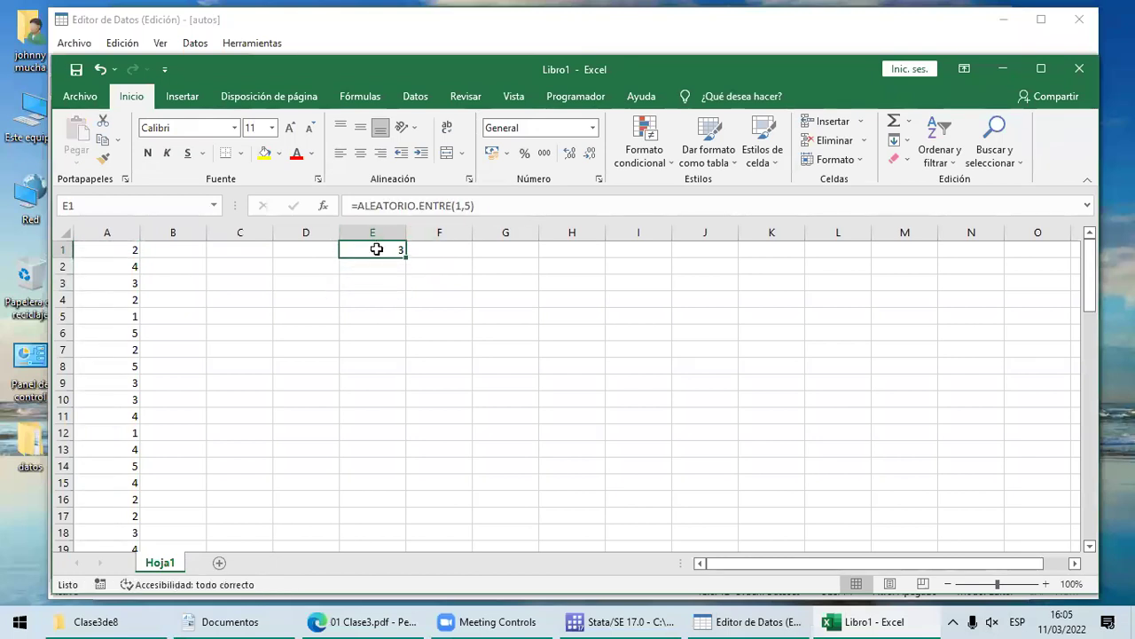
key(Delete)
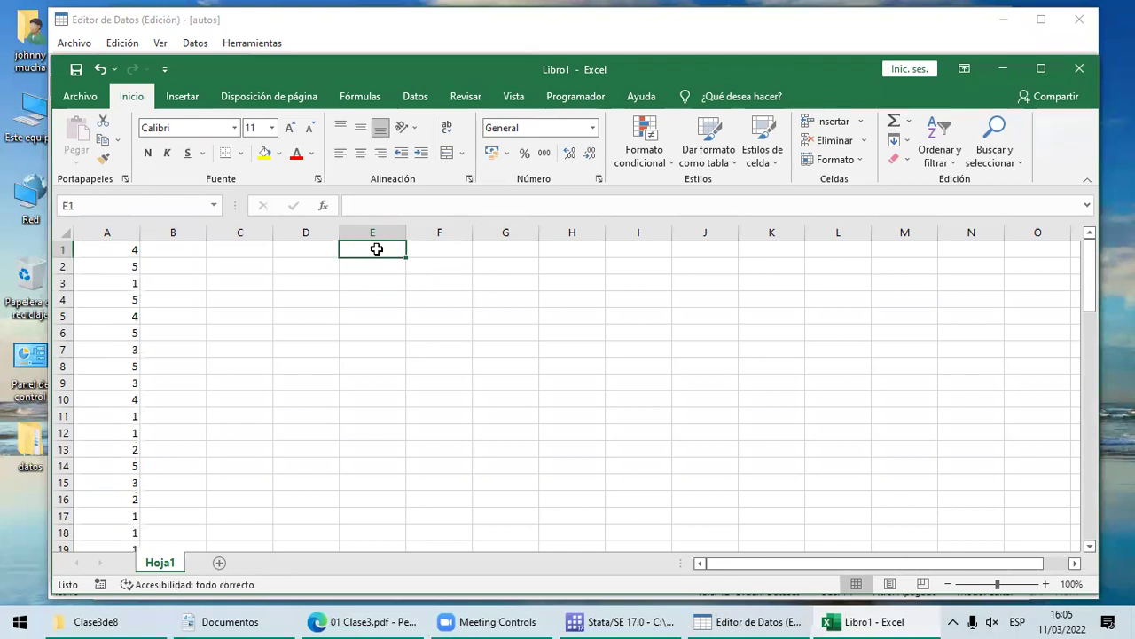
Step: Replace the formulas in A1:A74 with fixed numbers by copying the range and pasting it over itself as values
click(103, 253)
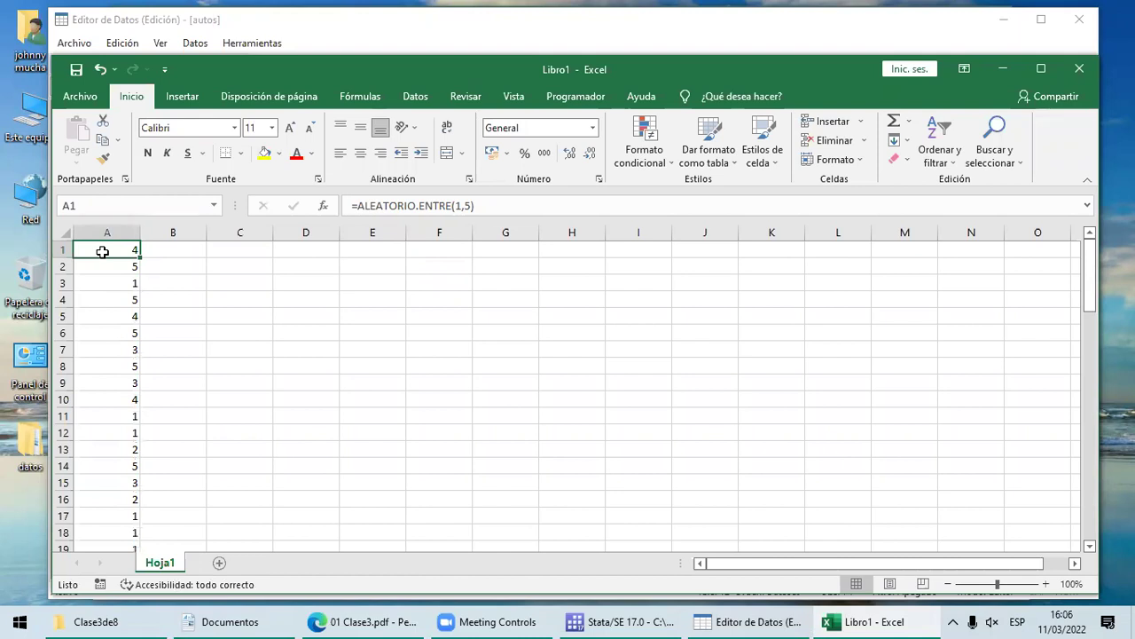
key(ctrl+shift+Down)
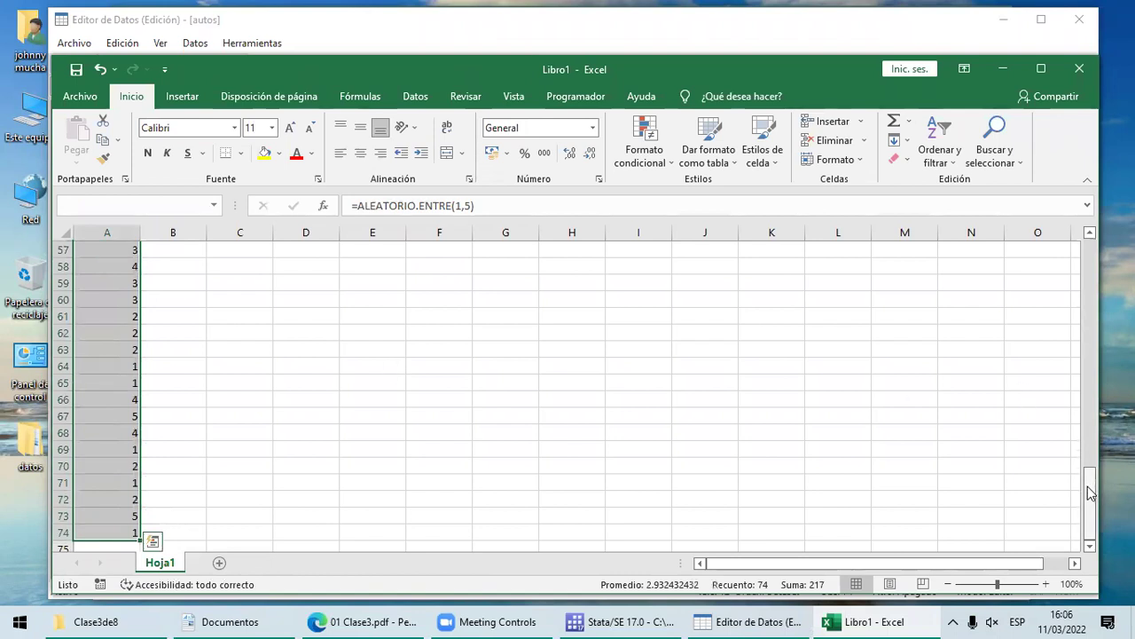
drag(1091, 493, 1083, 302)
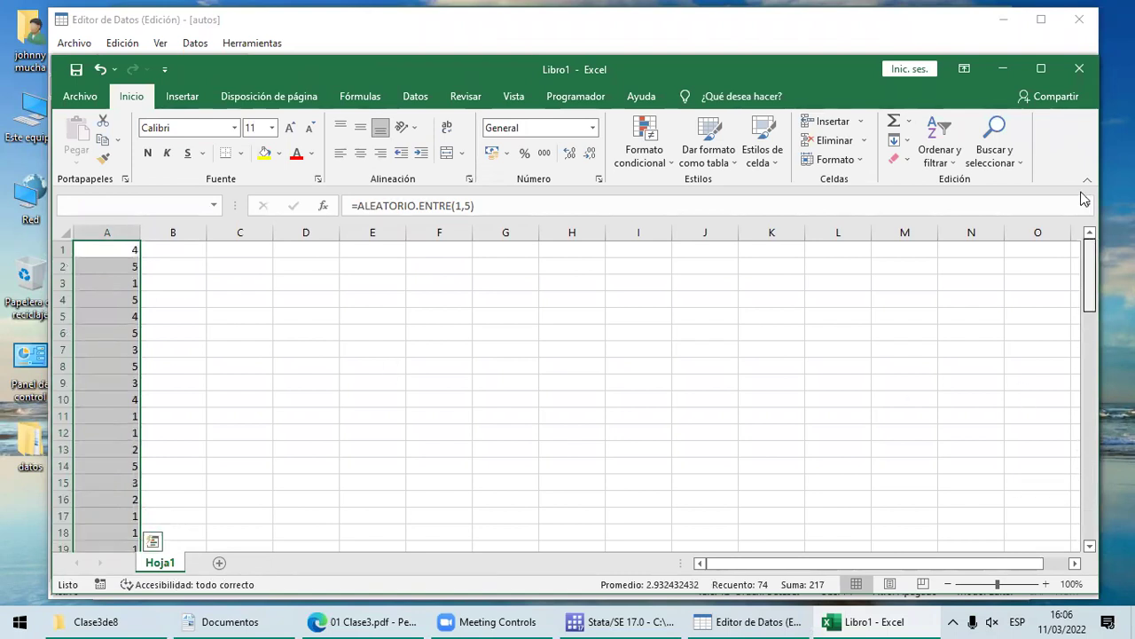
click(104, 142)
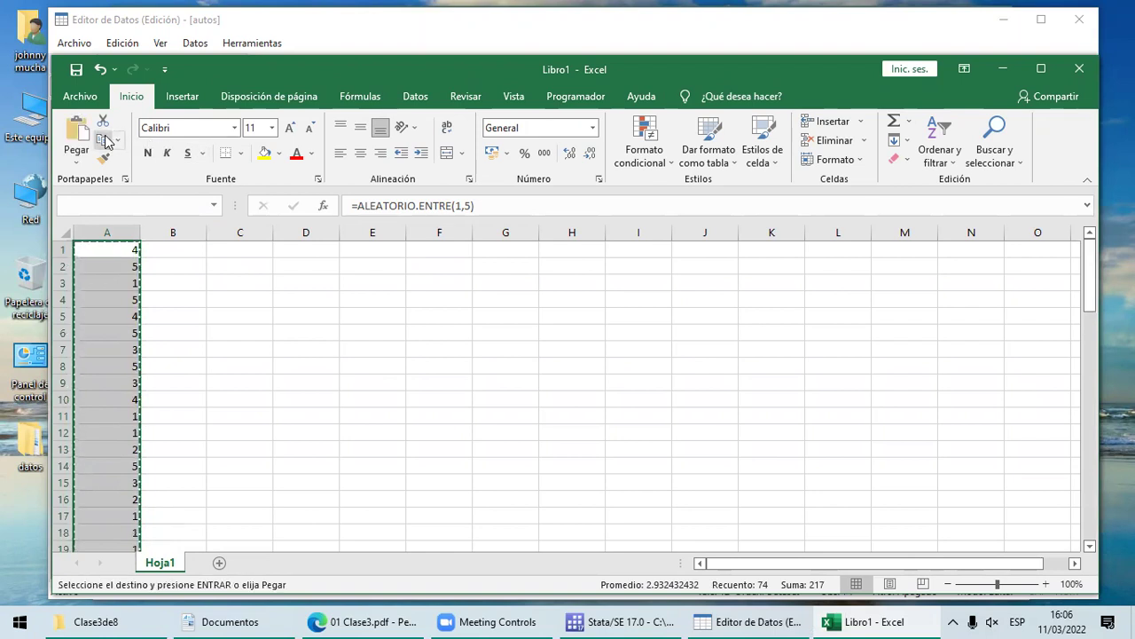
click(117, 252)
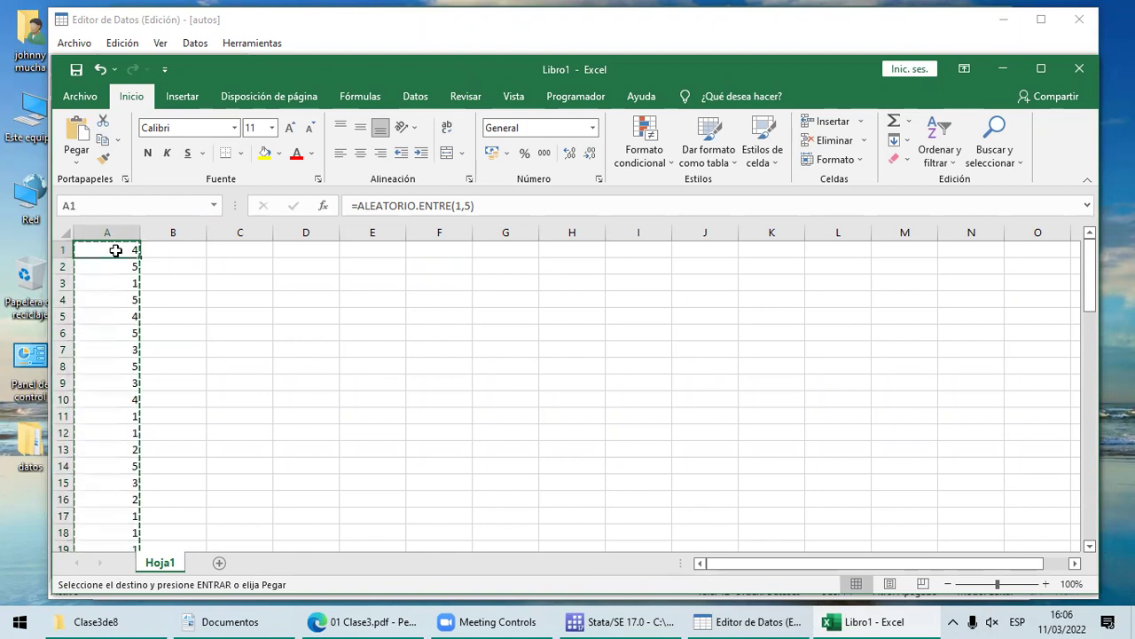
click(77, 162)
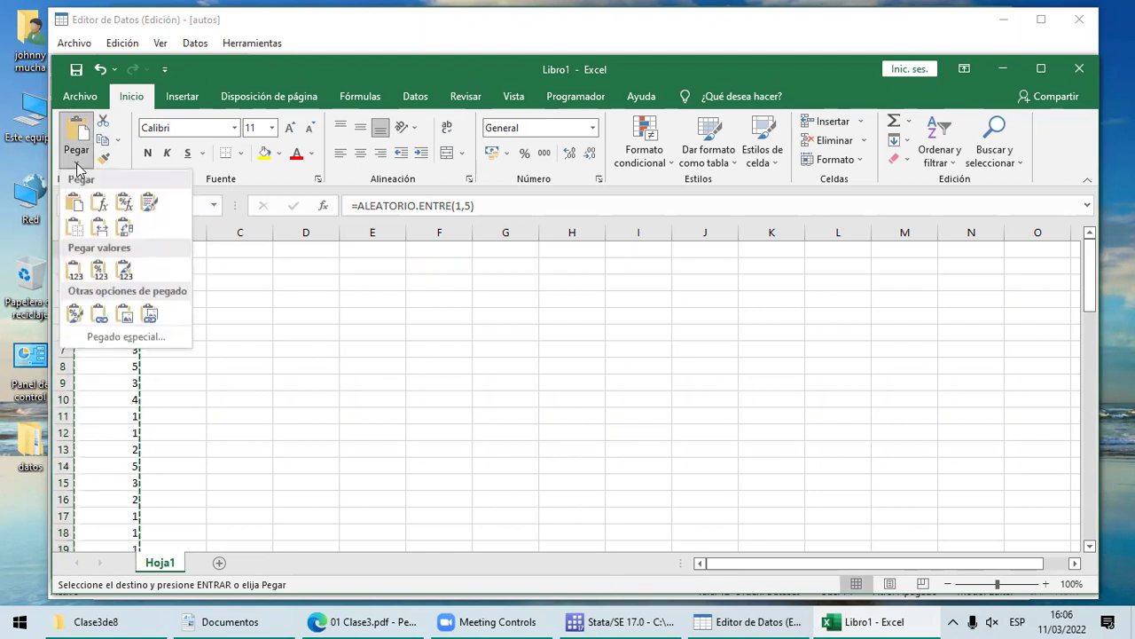
click(75, 273)
click(269, 307)
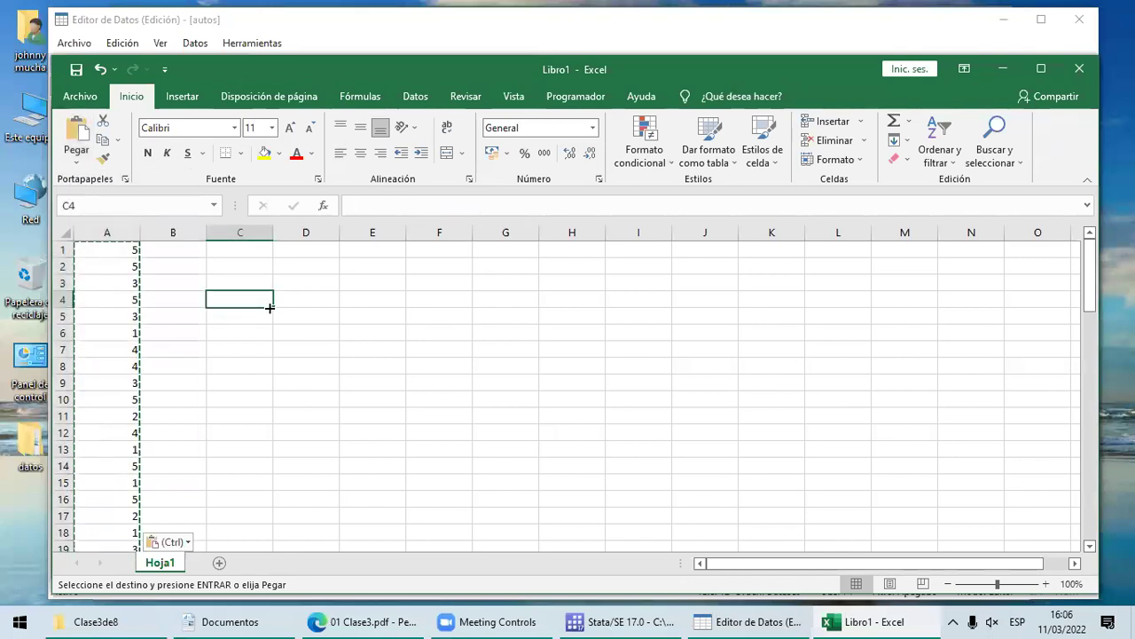
key(Escape)
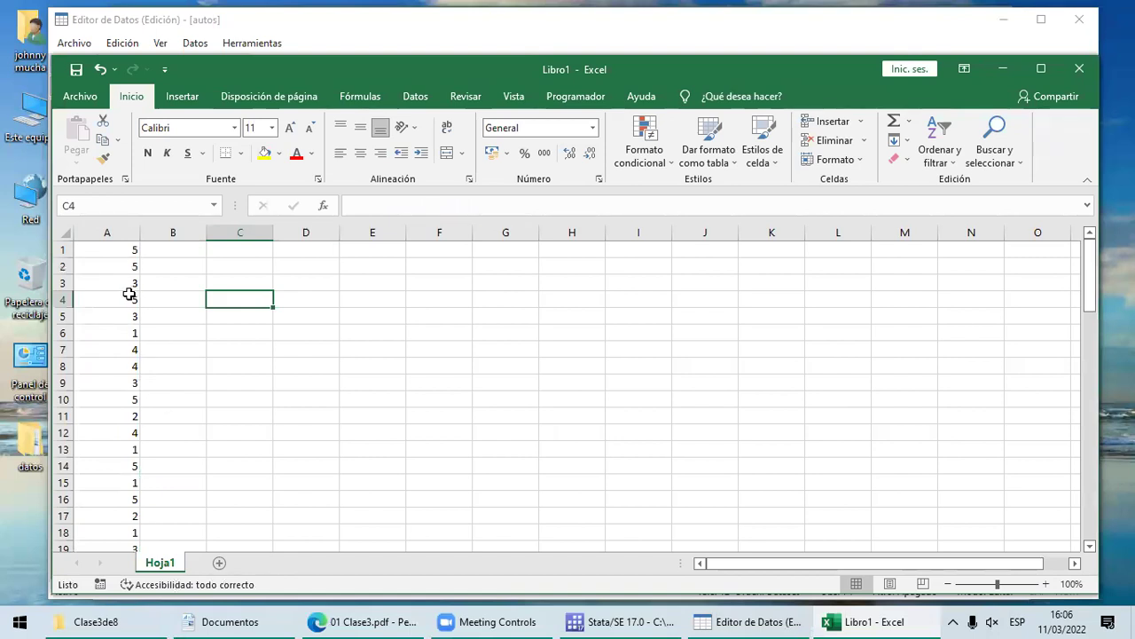
Step: Inspect the contents of cells A1, A3 and A6 to check whether they still hold formulas
click(103, 249)
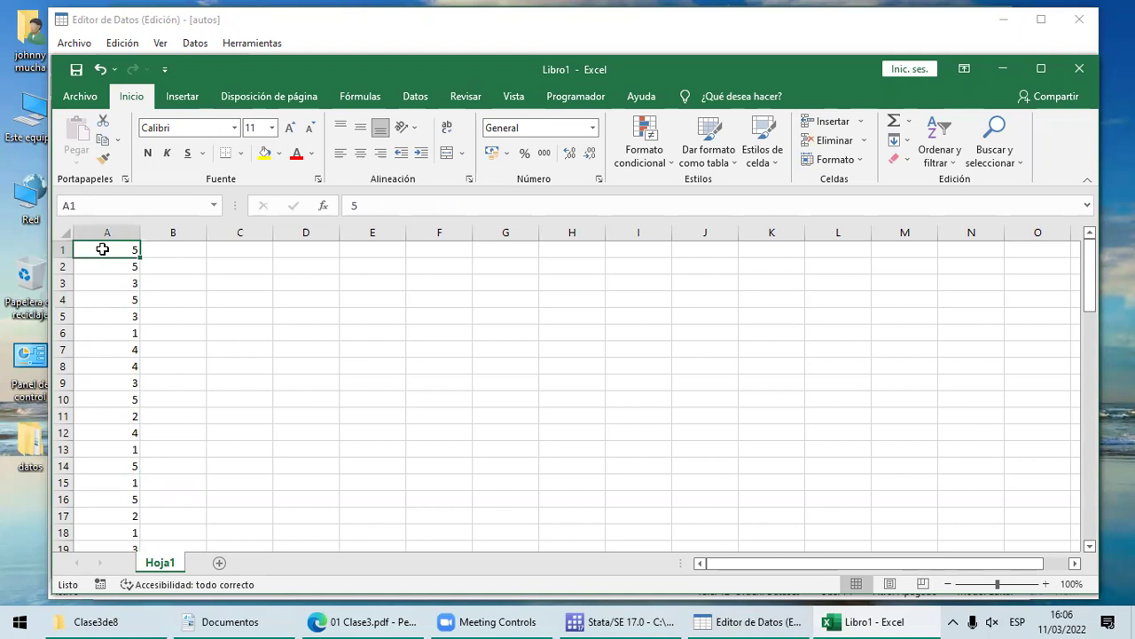
key(alt)
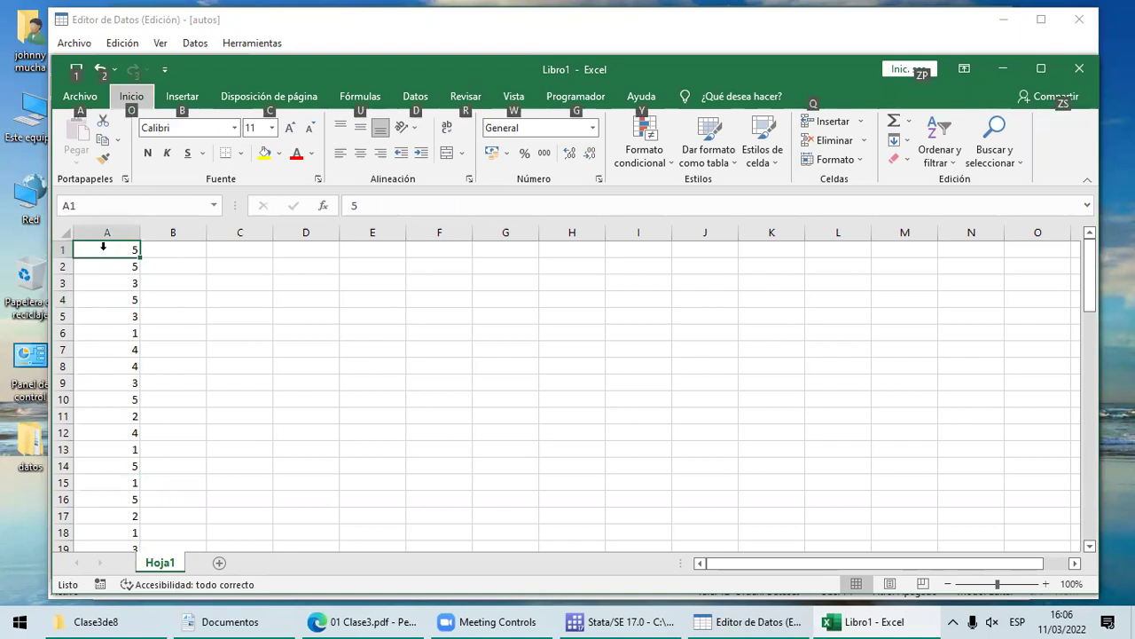
click(108, 282)
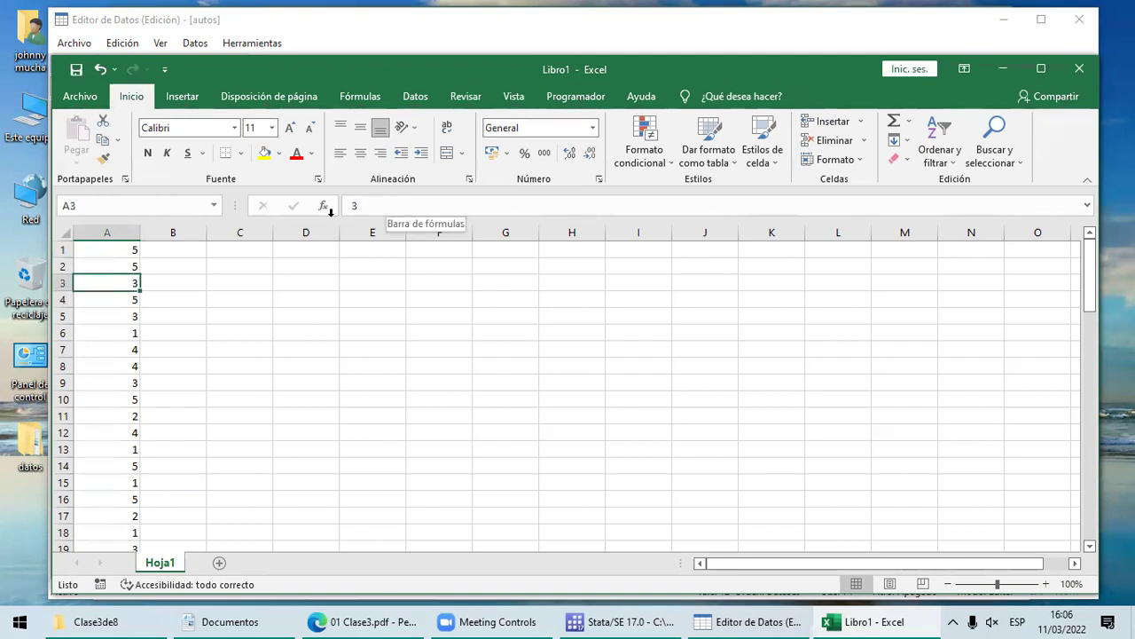
click(124, 329)
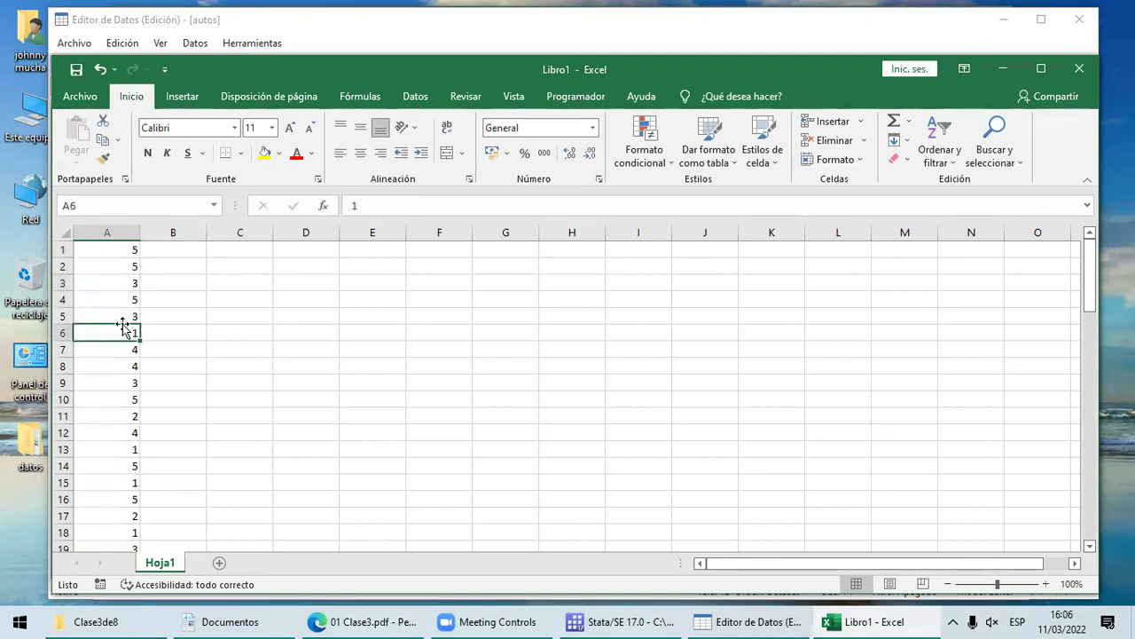
Step: Copy the fixed values in A1:A74
click(104, 248)
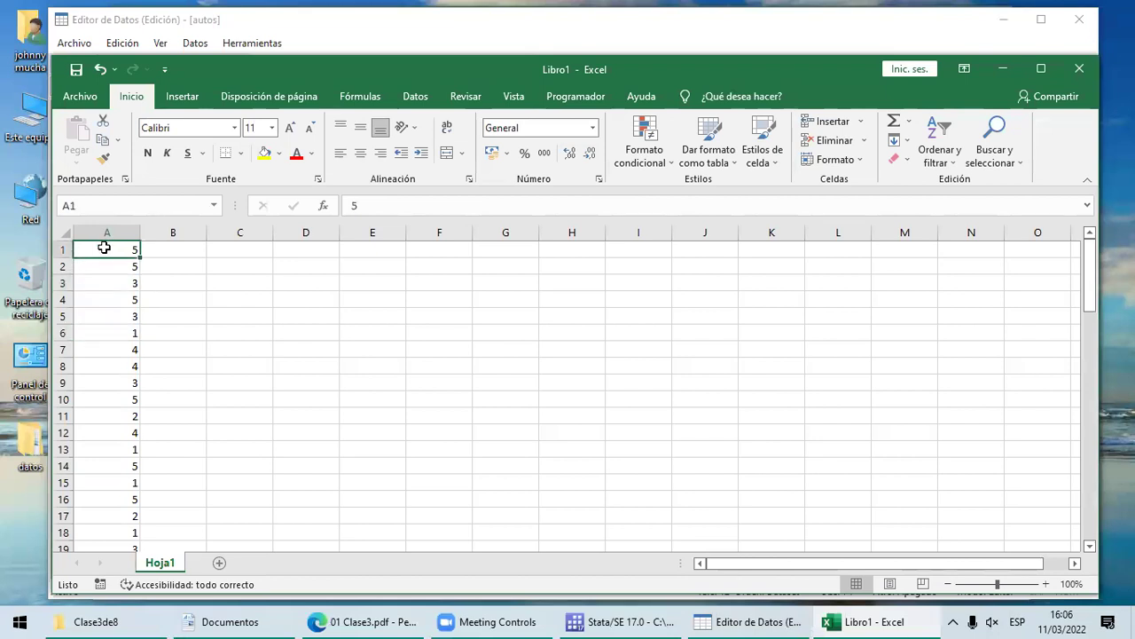
key(ctrl+shift+Down)
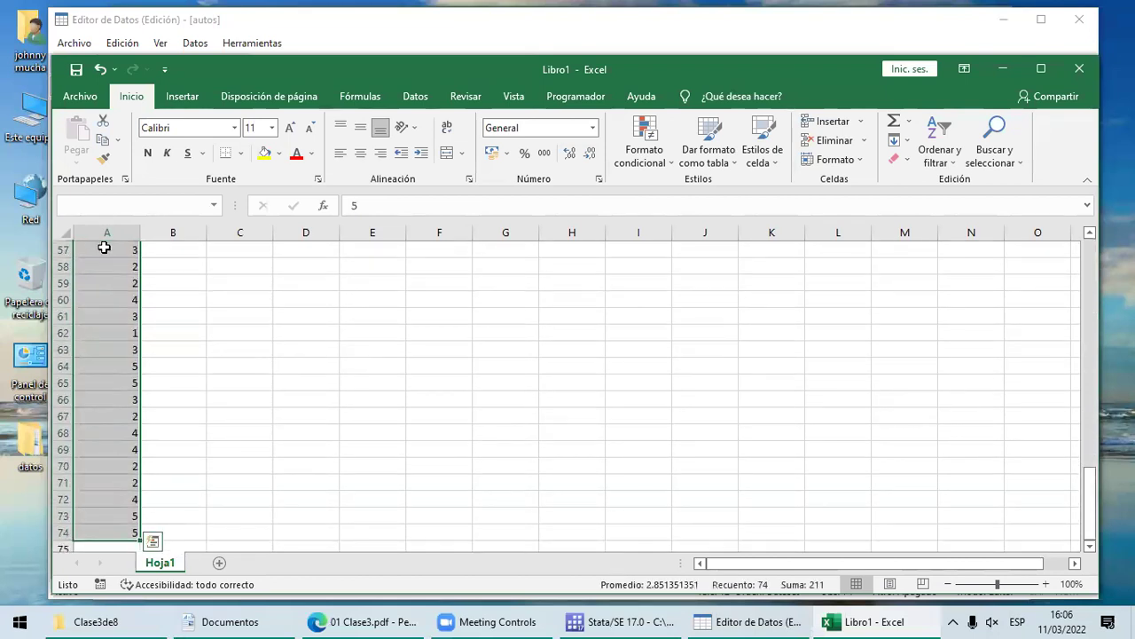
click(104, 141)
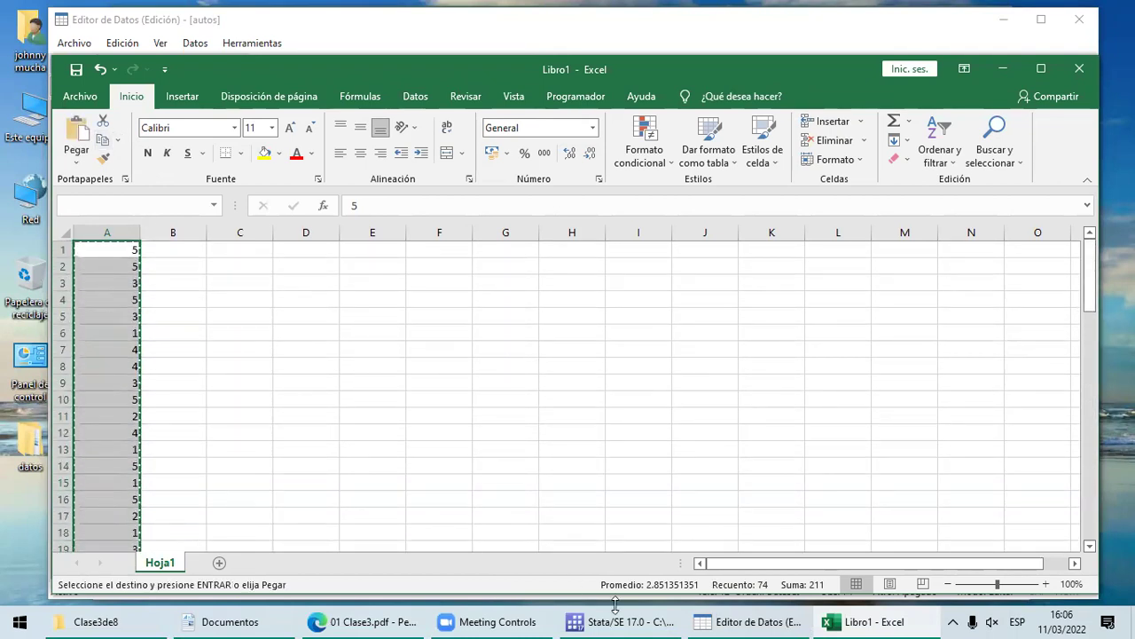
Step: Switch to Stata's Data Editor and paste the copied values into the empty column beside foreign, starting at row 1
click(723, 618)
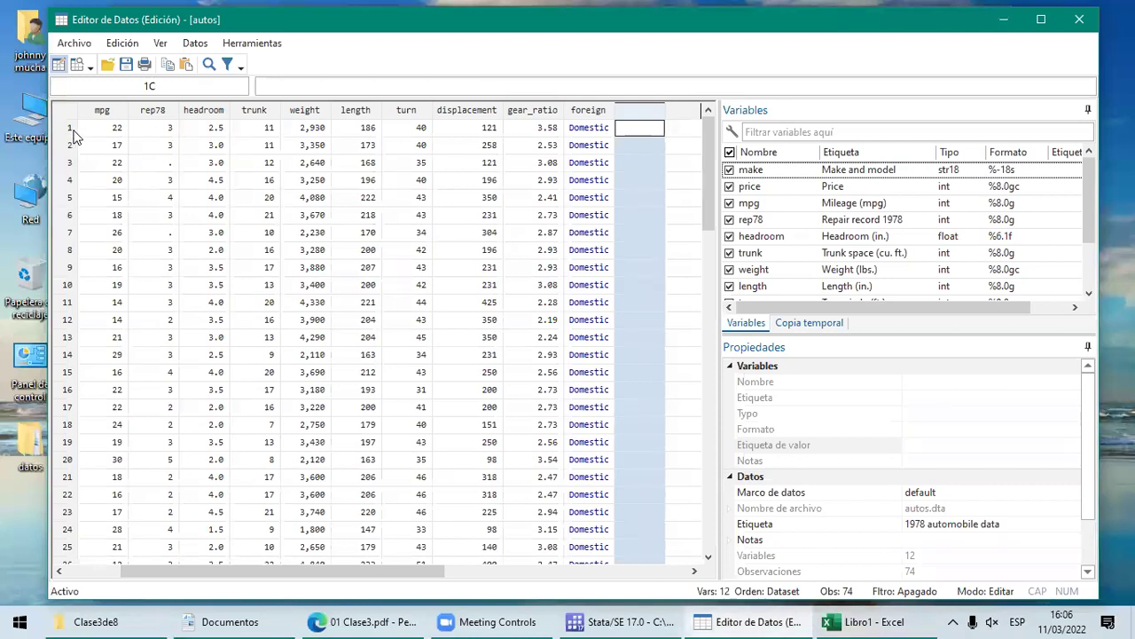
click(71, 129)
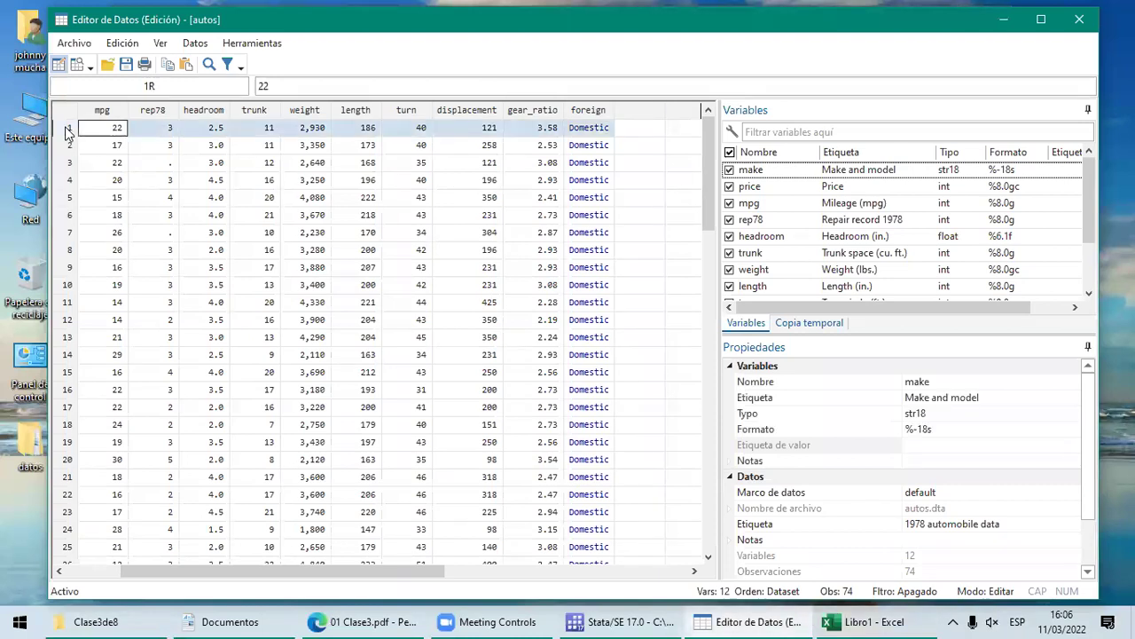
click(639, 132)
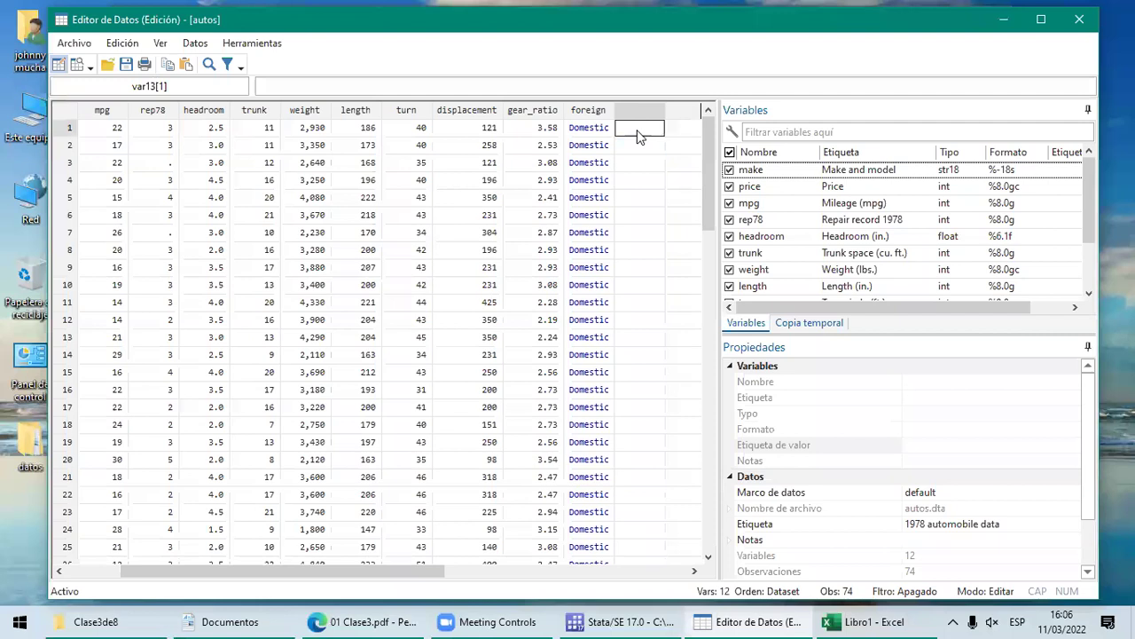
right_click(637, 131)
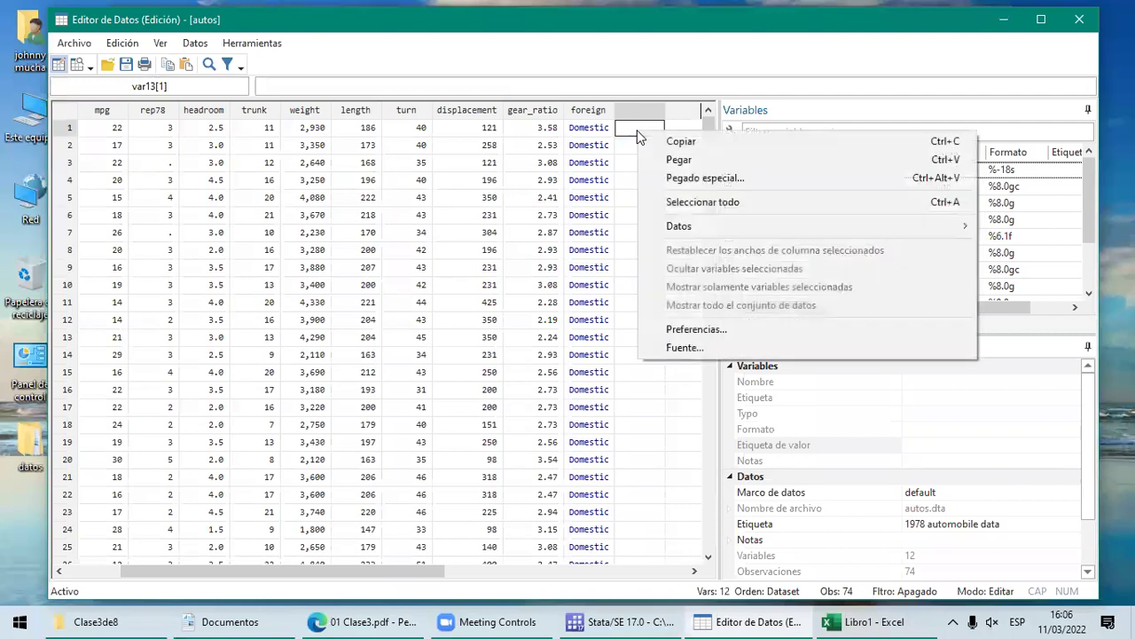
click(671, 160)
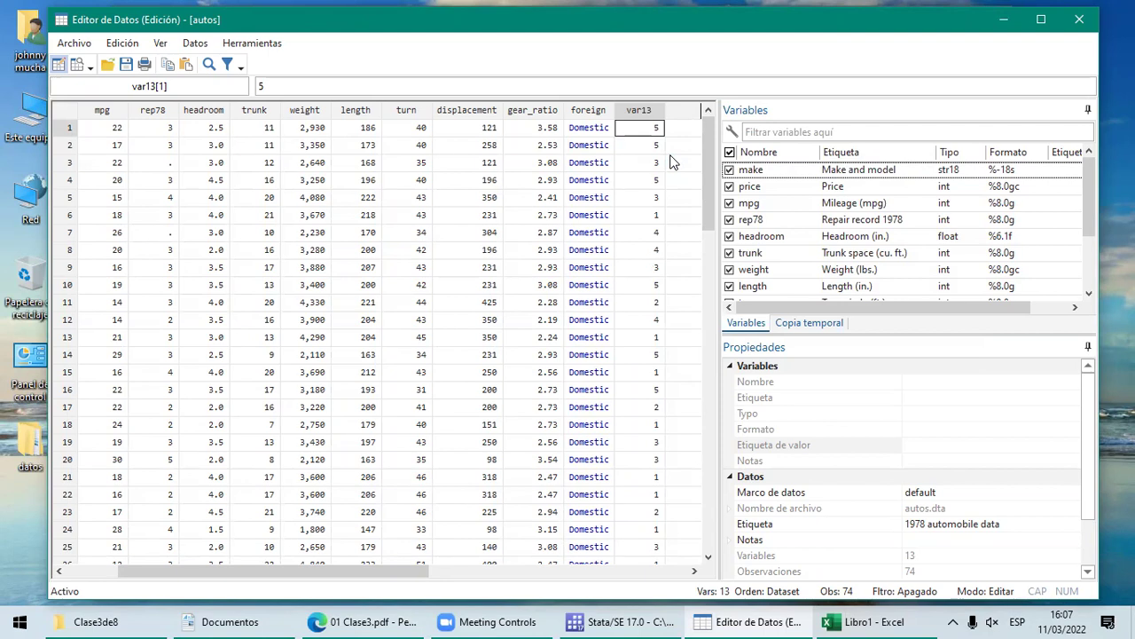
Step: Rename the pasted variable var13 to Per and check the rename command in Stata's main window
click(642, 112)
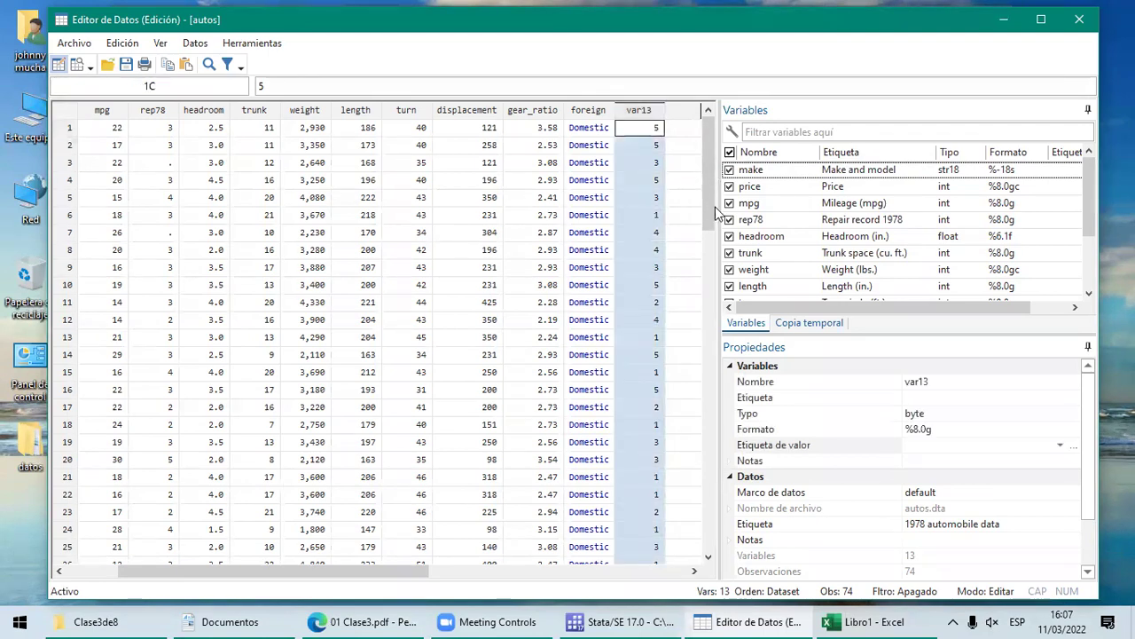
click(947, 381)
key(BackSpace)
key(BackSpace)
key(BackSpace)
key(BackSpace)
key(BackSpace)
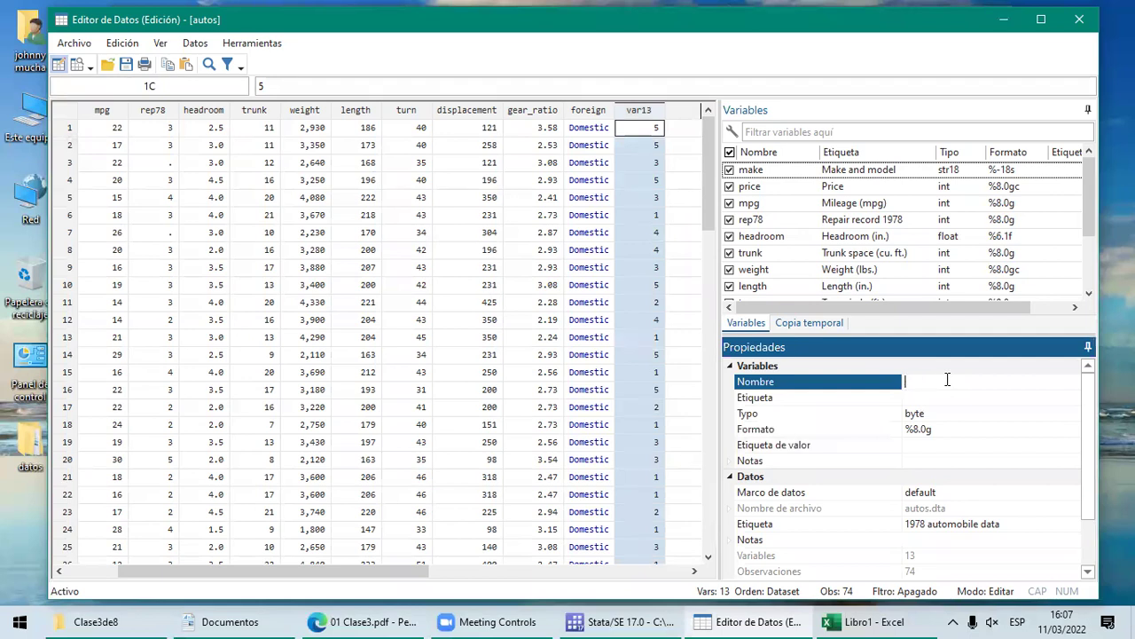
text(Per)
click(638, 619)
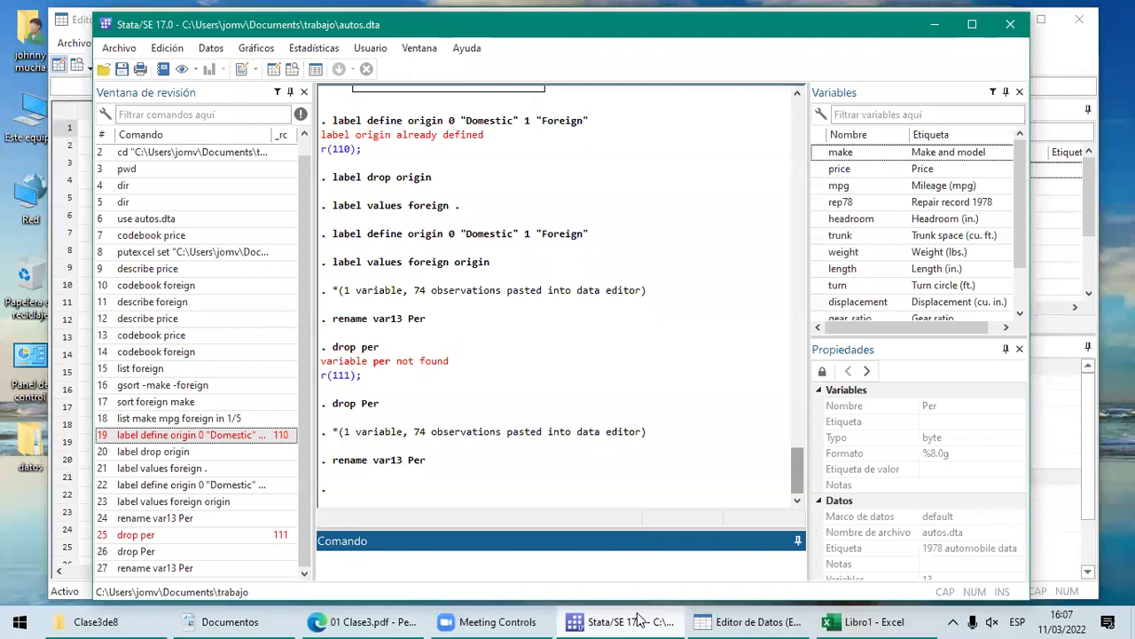
click(750, 621)
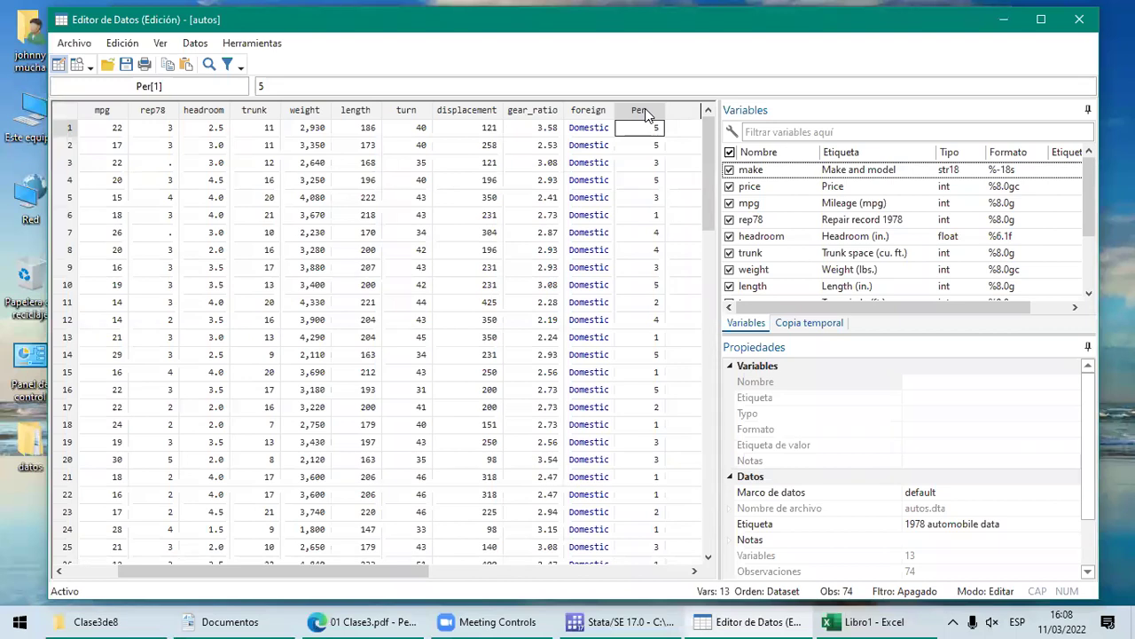
Step: In Stata's main window, define value label lik: 1 "Muy insatisfecho", 2 "Insatisfecho", 3 "Indiferente", 4 "Satisfech", 5 "Muy satisfecho"
click(626, 620)
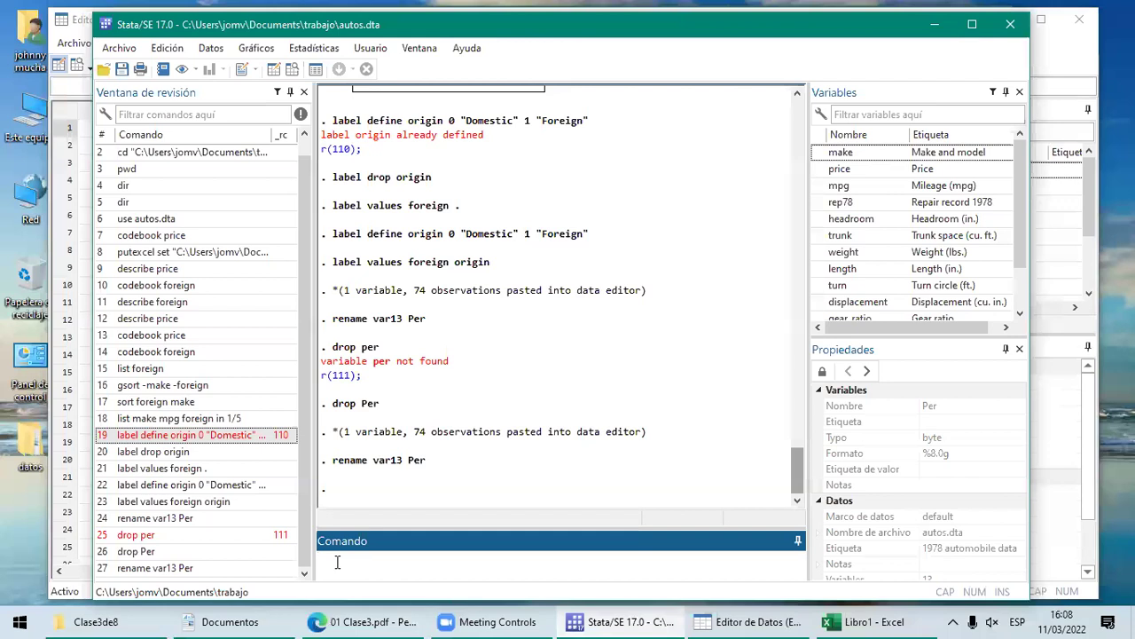
text(label)
text(define)
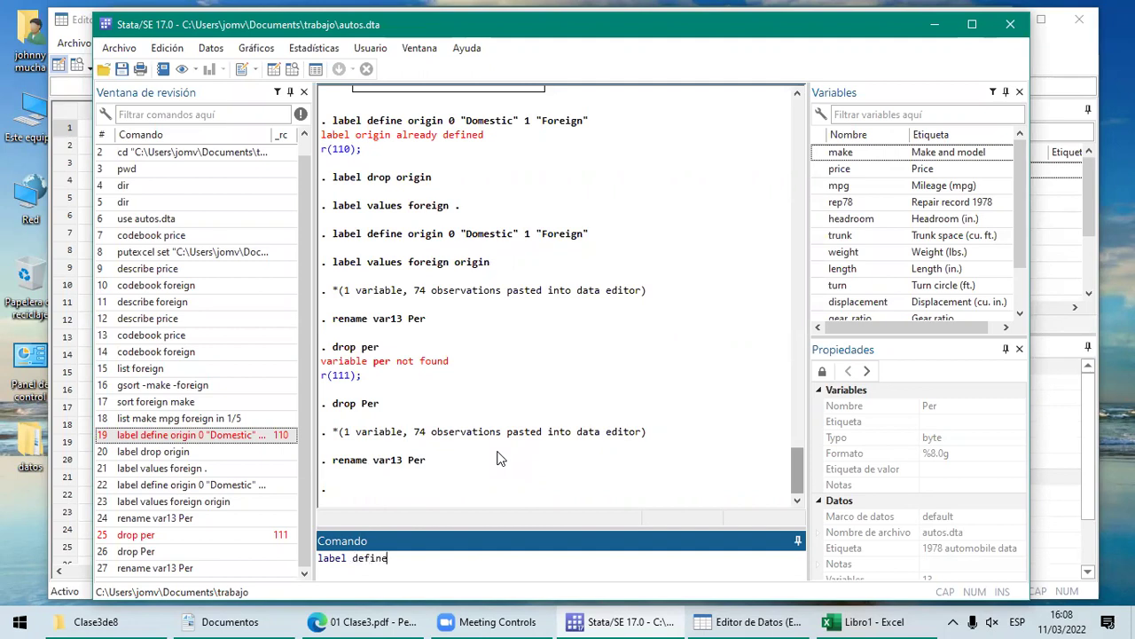
text( lik)
text(1 ")
text(Muy insatisfecho)
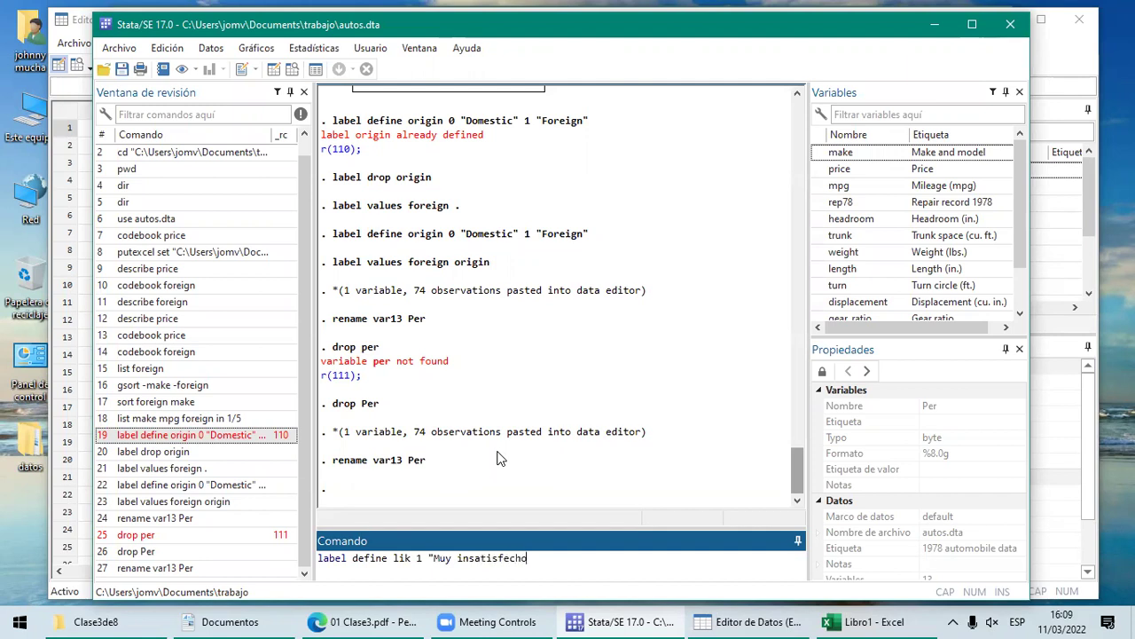
text(")
text(2 "Insatisfecho" 3)
text("Indiferente")
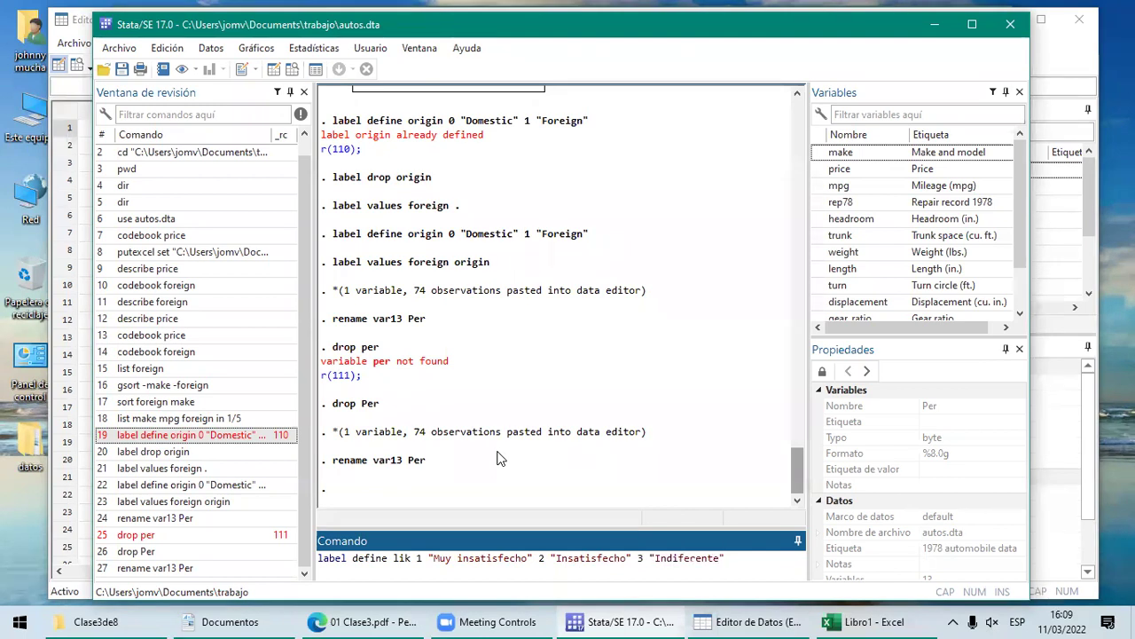
text( 4)
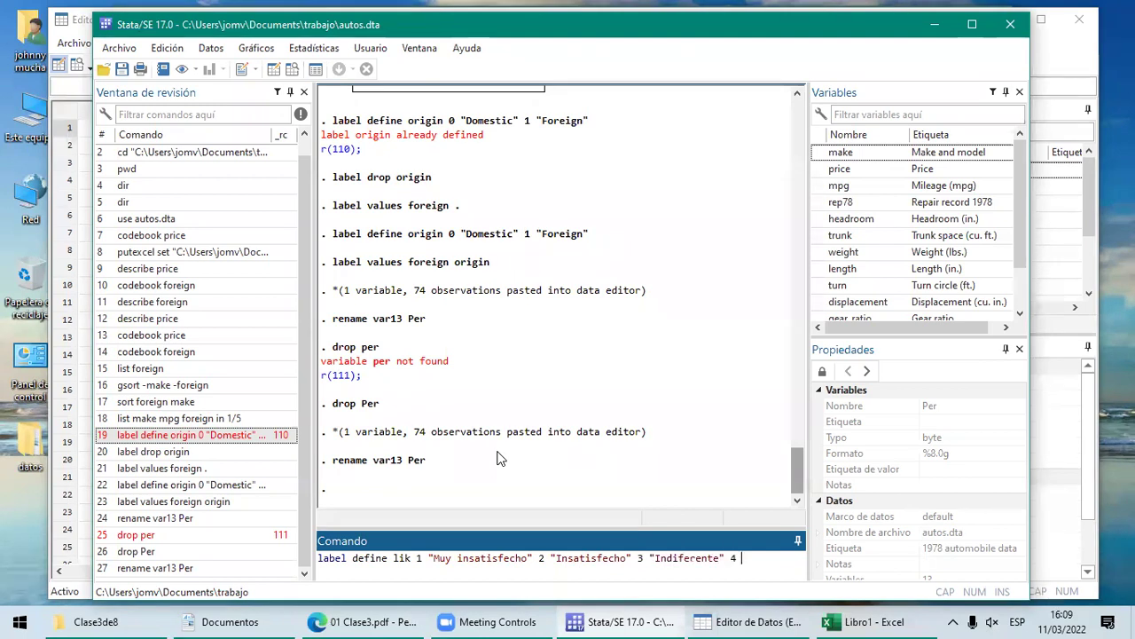
text( ")
text(Satis)
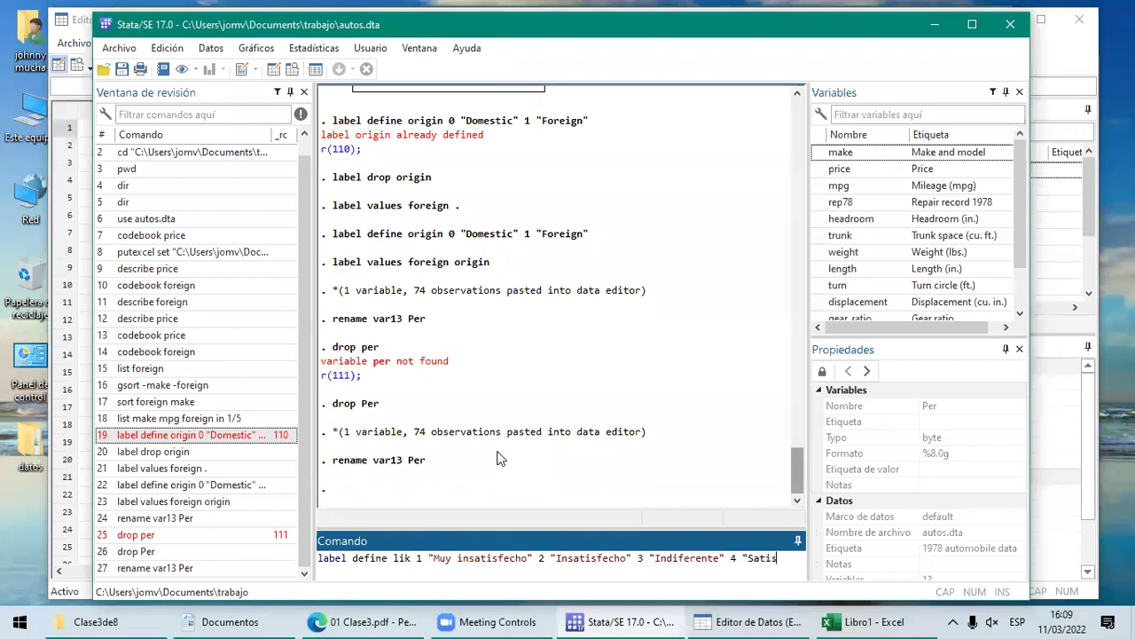
text(fech")
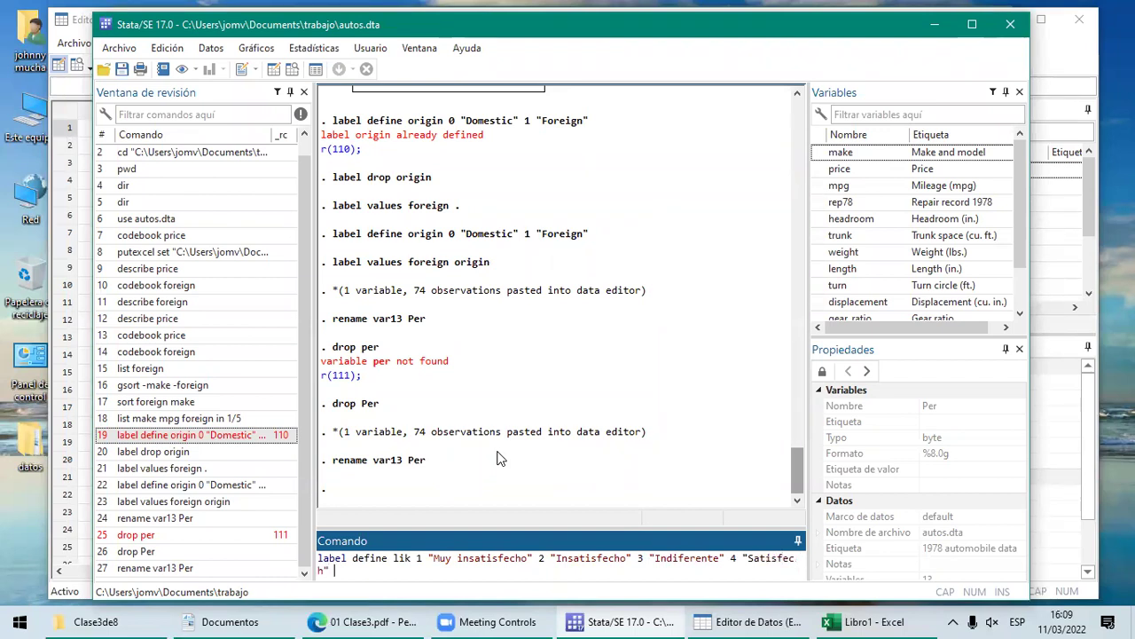
text( 5 "Muy satisfec)
text(ho)
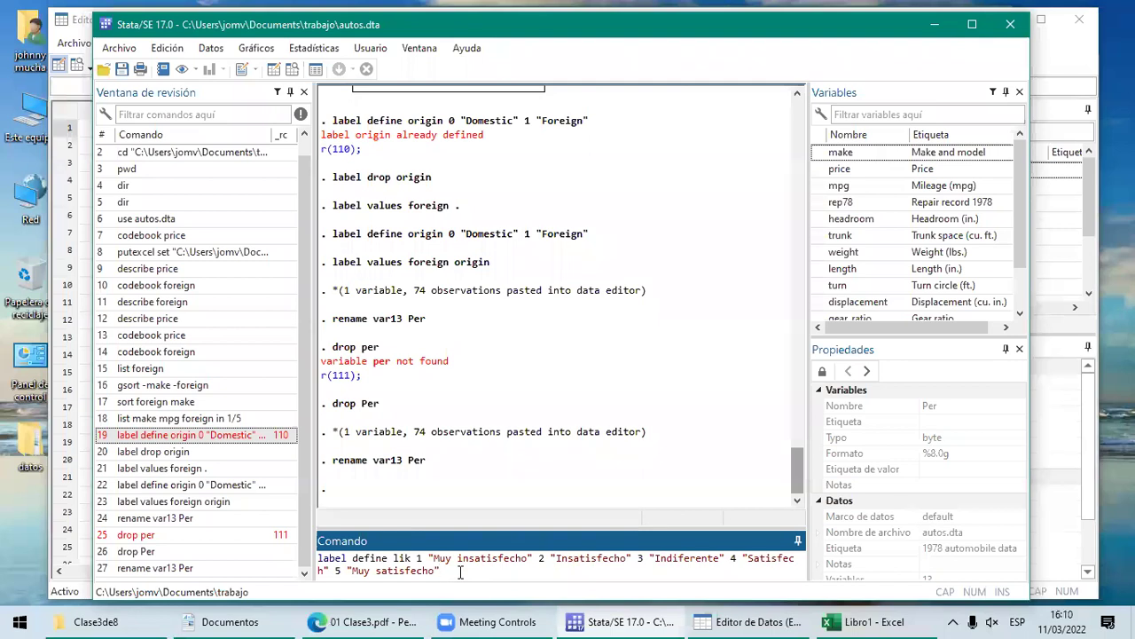
key(Return)
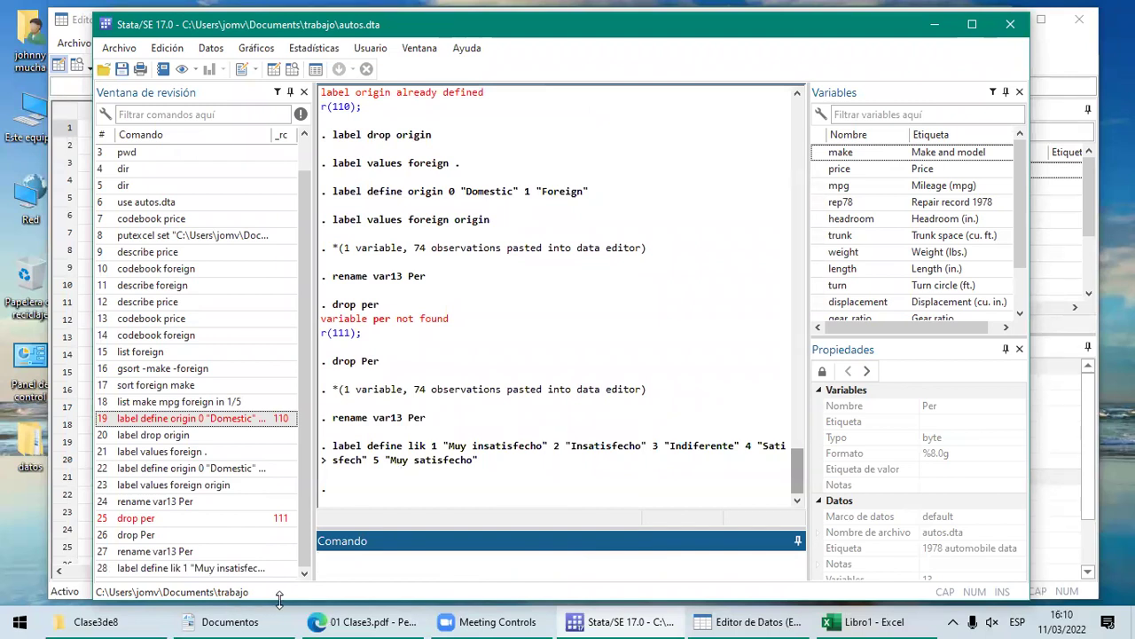
click(222, 572)
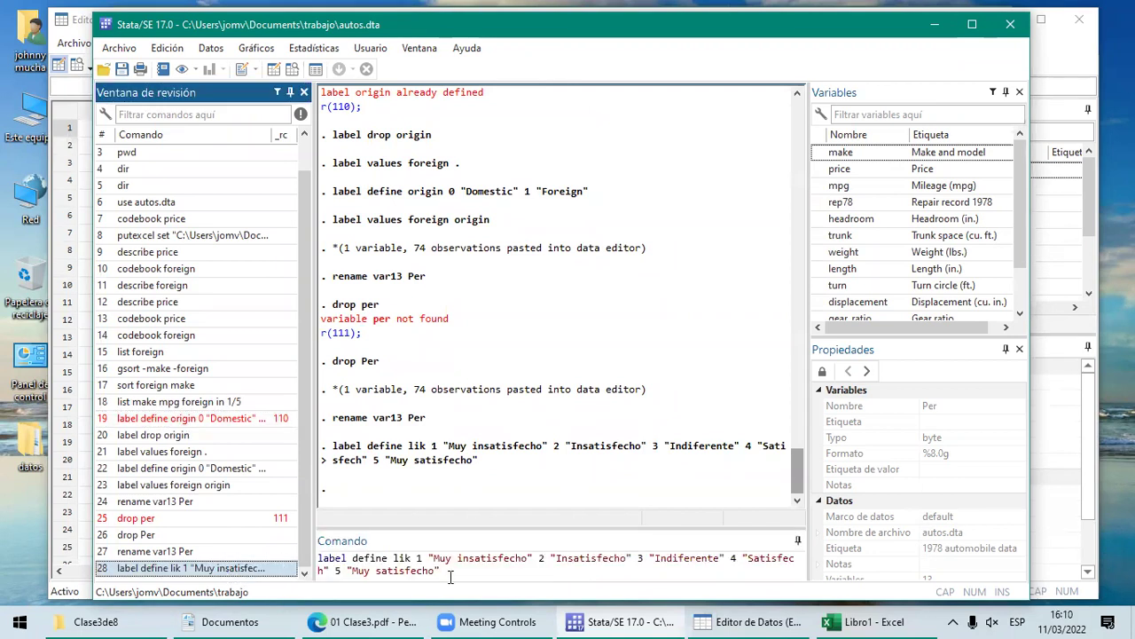
drag(450, 573, 304, 565)
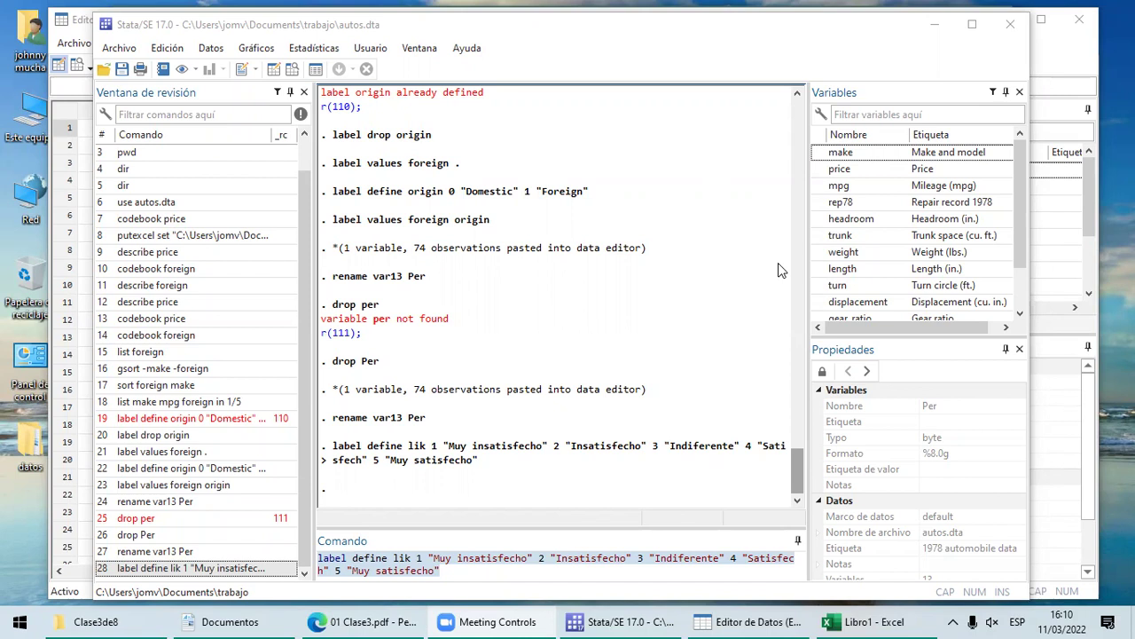
click(462, 577)
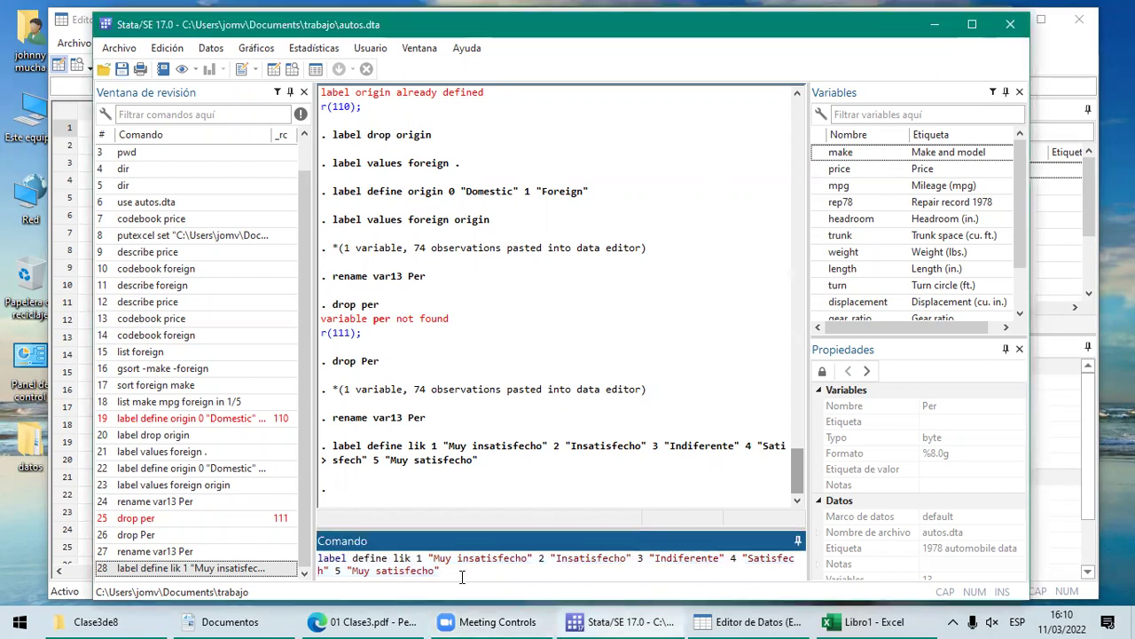
key(ctrl+Left)
key(ctrl+Left)
key(ctrl+Left)
key(ctrl+Left)
key(ctrl+Left)
key(ctrl+Left)
key(ctrl+a)
key(BackSpace)
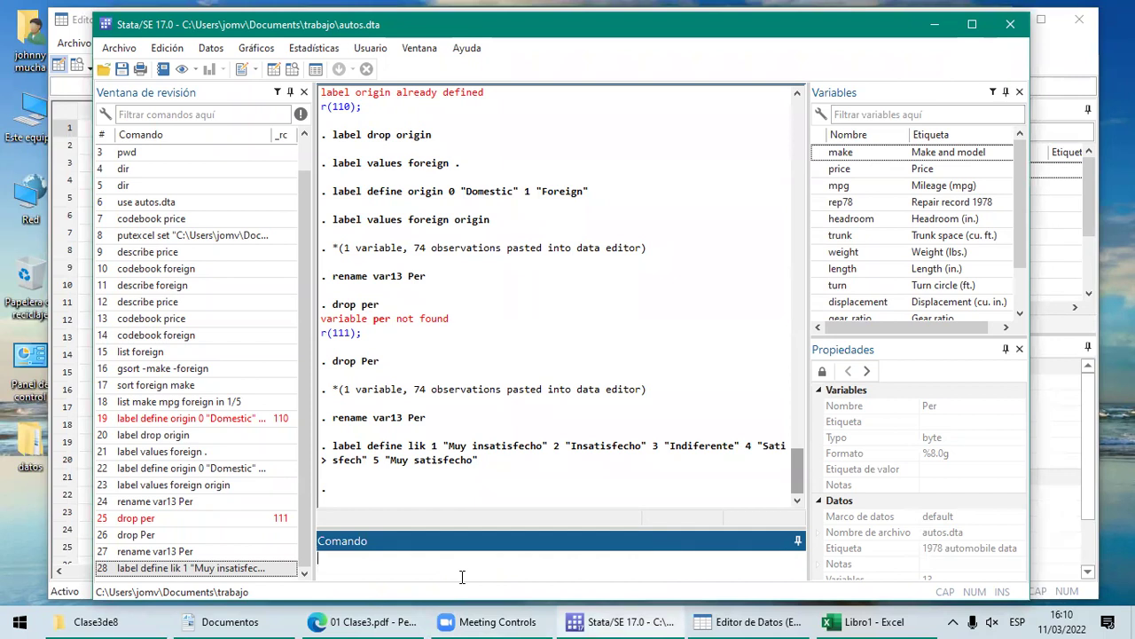
Step: Switch to the 01 Clase3.pdf slides and copy the example command label define origin 0 "Domestic" 1 "Foreign"
click(364, 621)
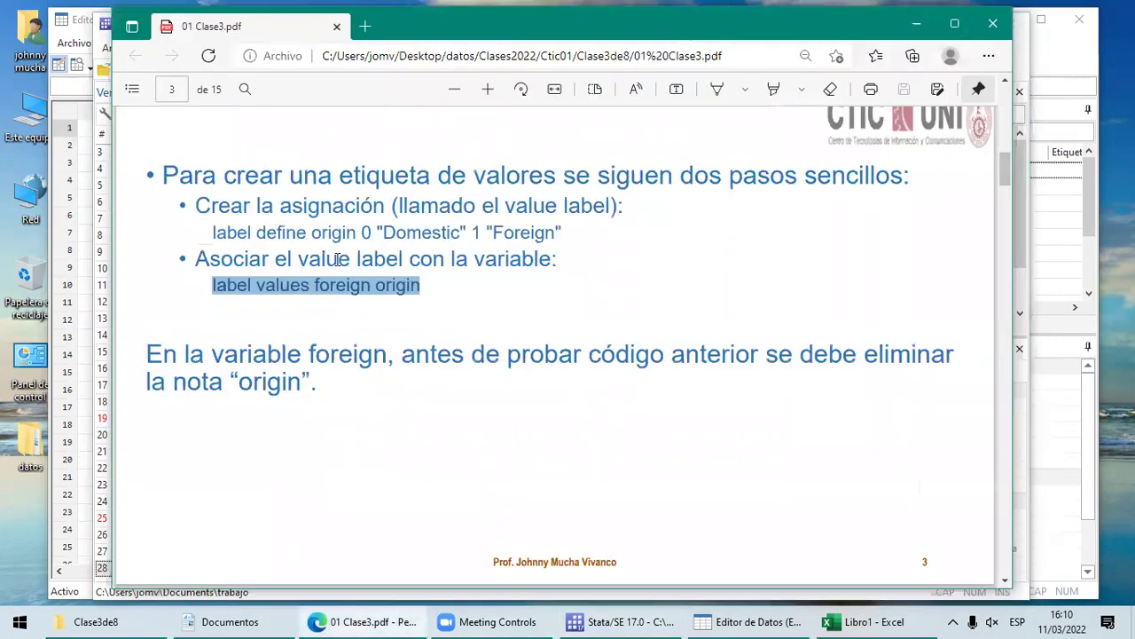
drag(213, 232, 561, 238)
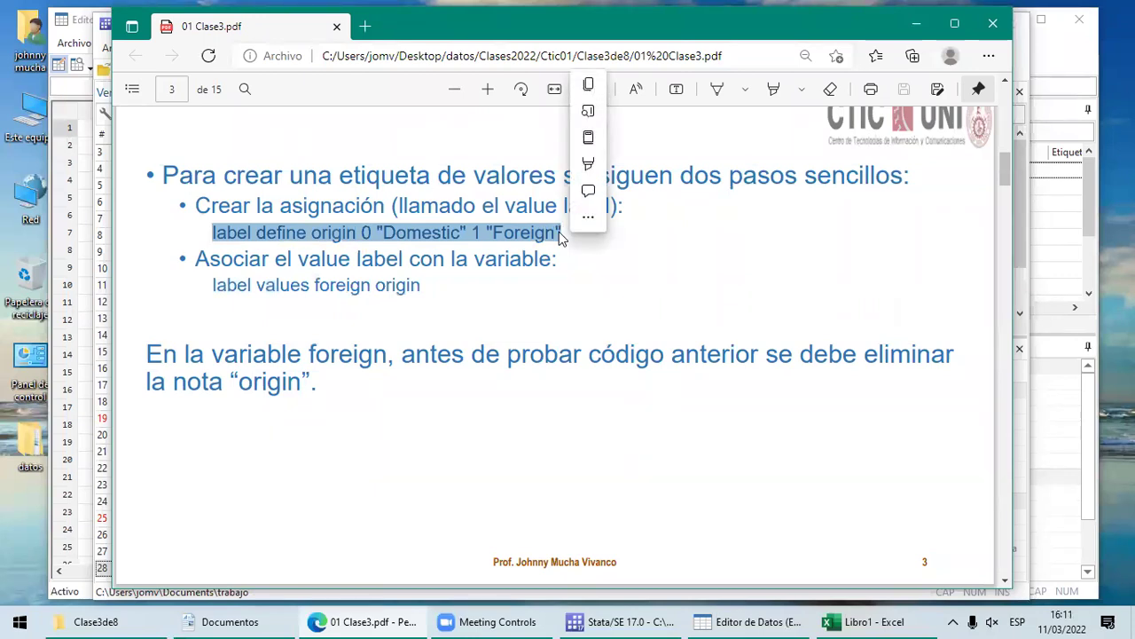
key(ctrl+c)
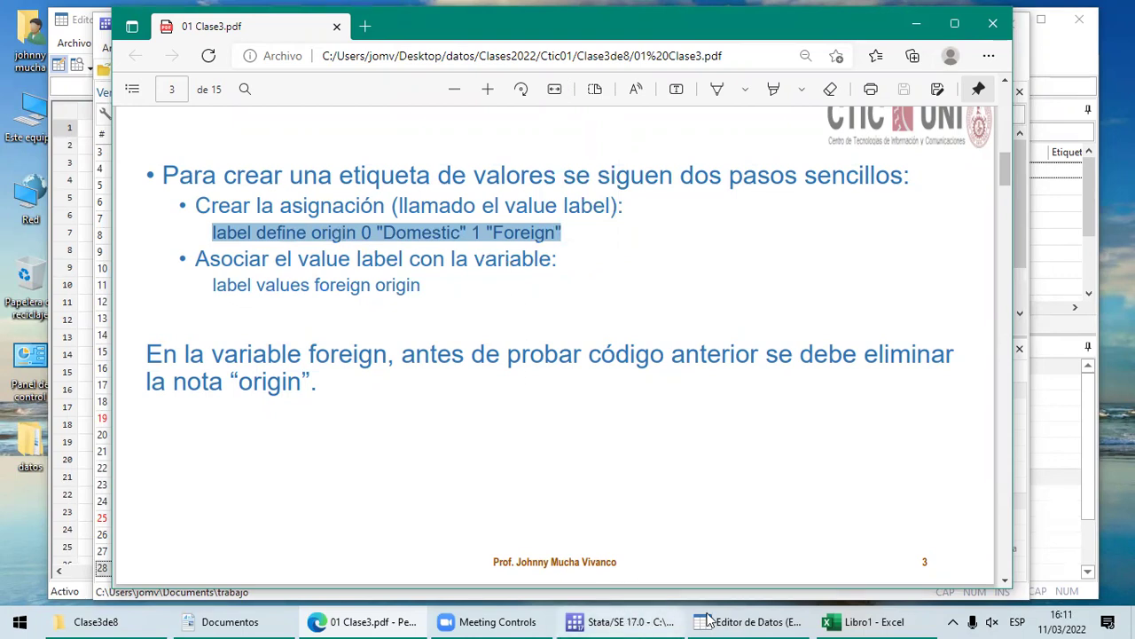
Step: Check the value label property of the Per variable in Stata's Data Editor
click(740, 621)
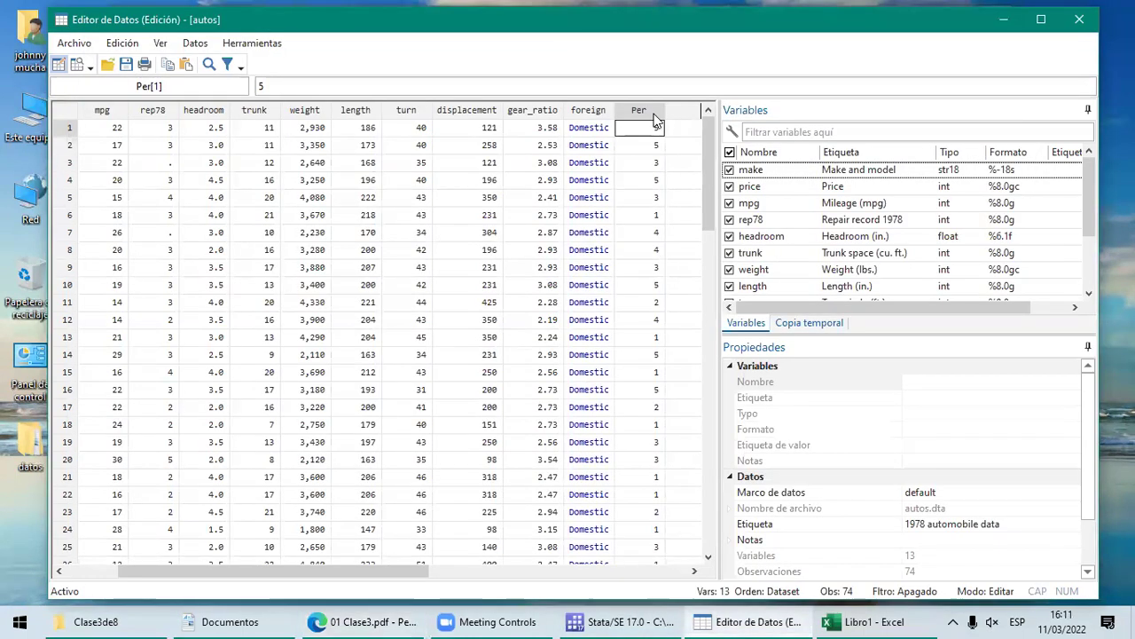
click(655, 113)
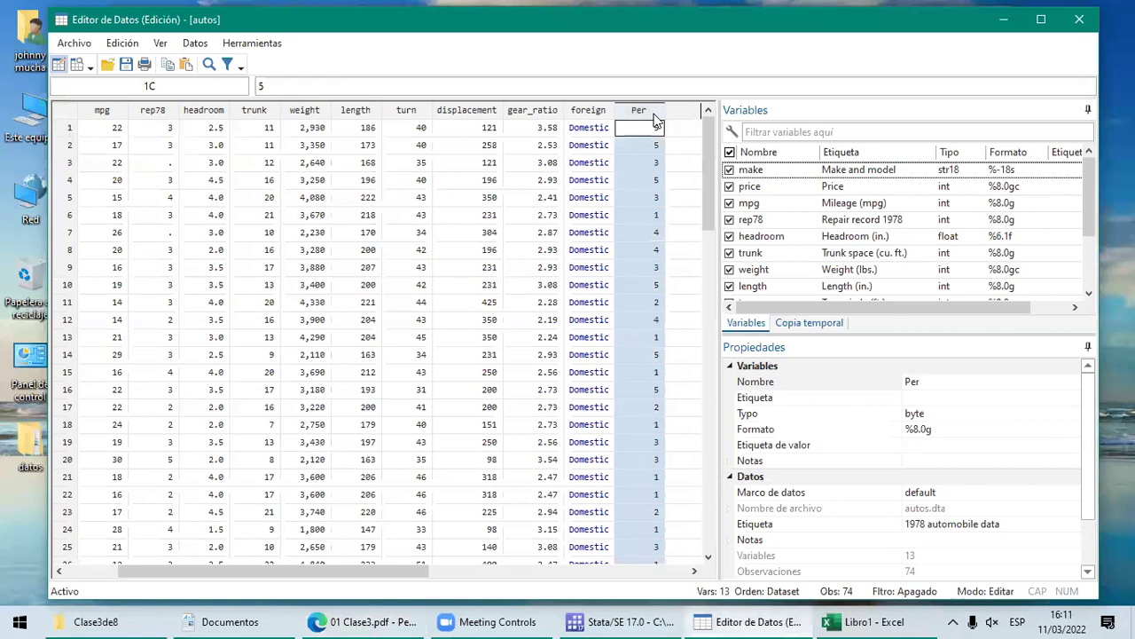
click(861, 446)
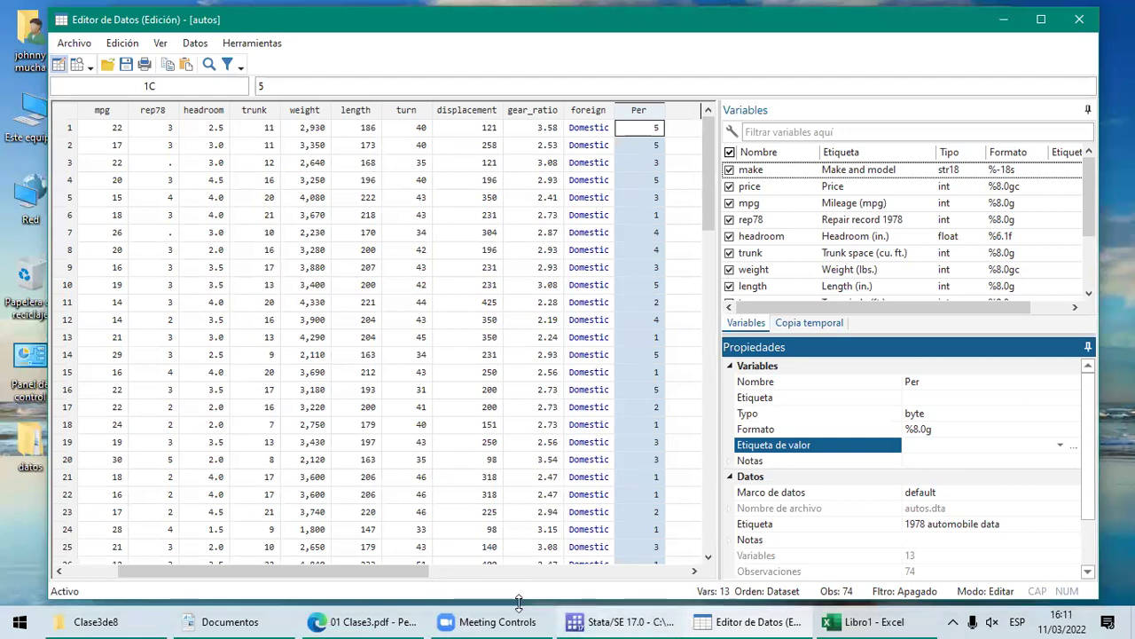
Step: Return to the PDF slides and copy the example command label values foreign origin
click(393, 618)
click(568, 532)
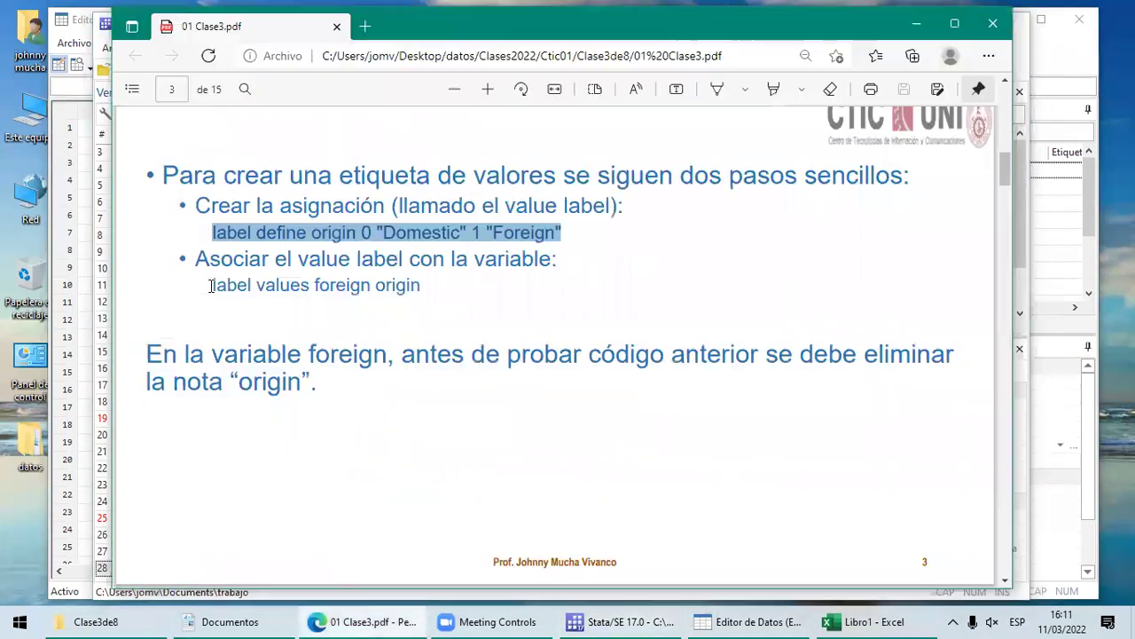
drag(211, 285, 428, 295)
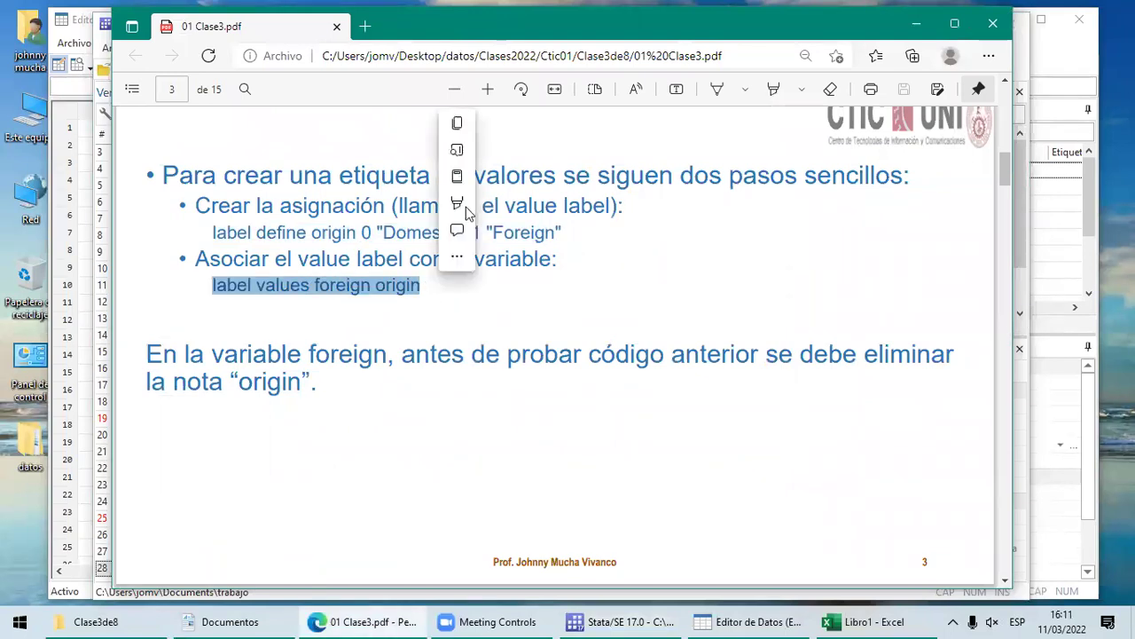
click(458, 123)
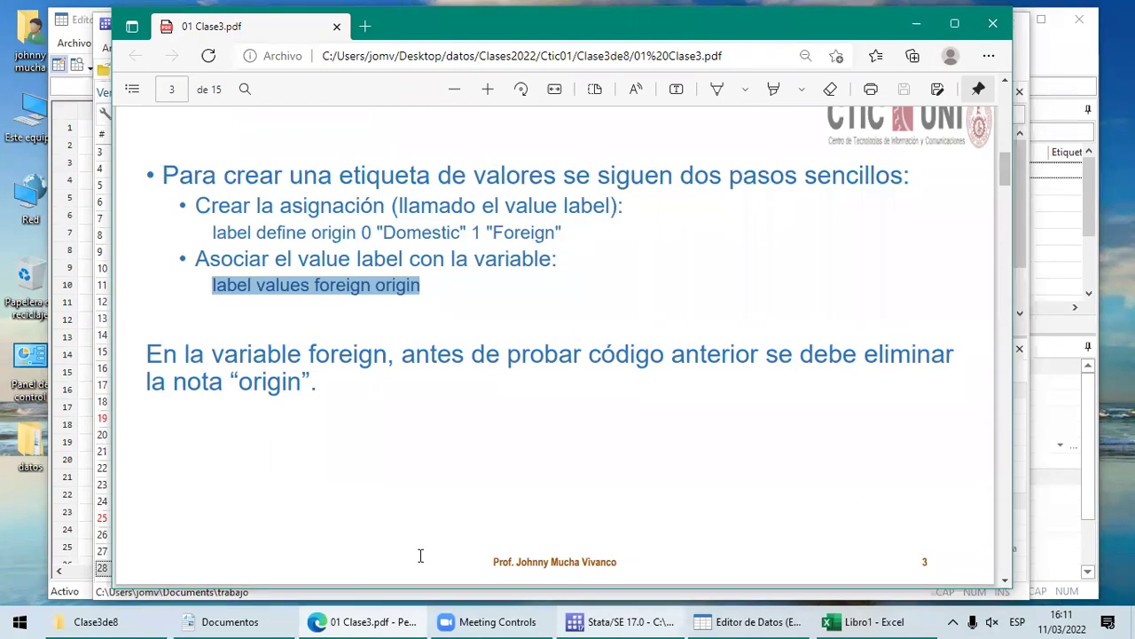
Step: Paste the copied command into Stata's main window, change it to label values Per lik, and run it
key(alt+Tab)
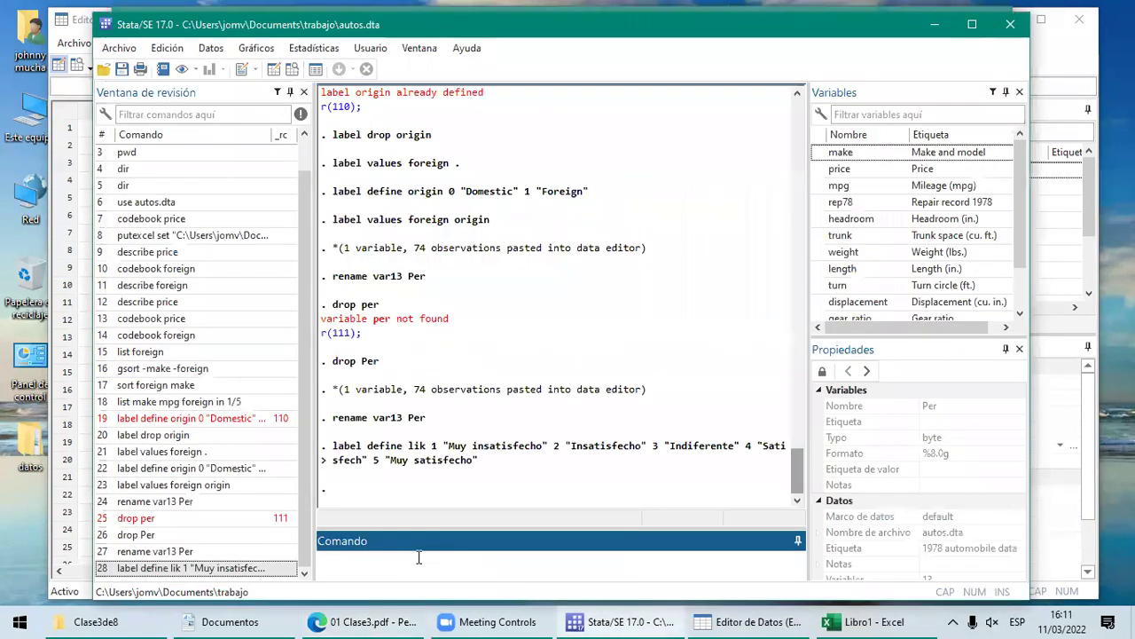
key(ctrl+v)
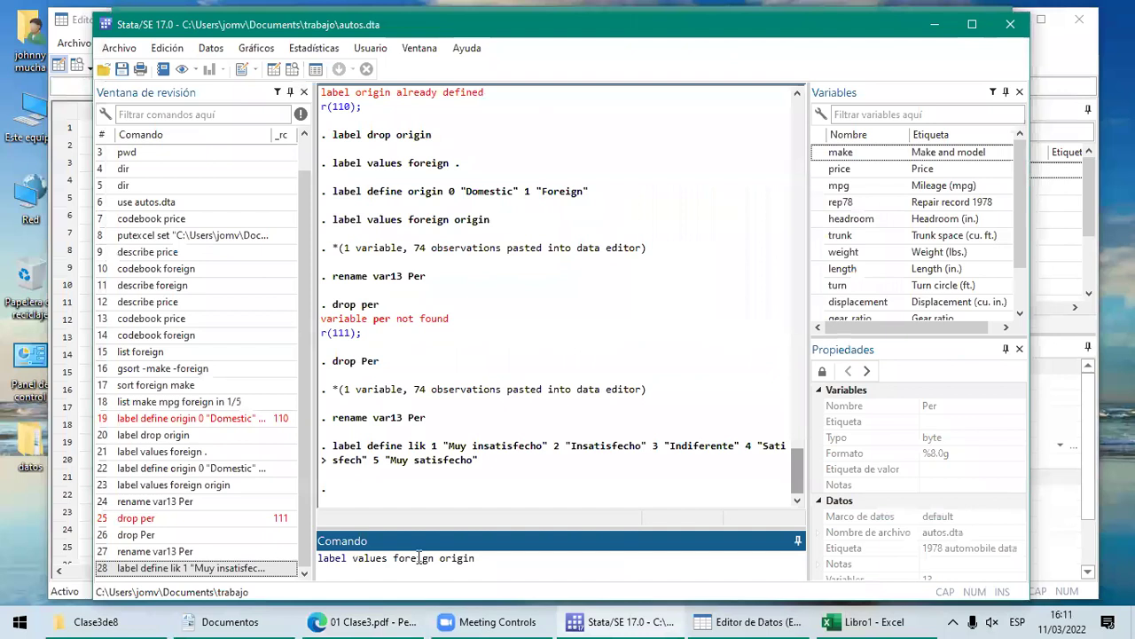
key(BackSpace)
key(BackSpace)
key(BackSpace)
key(BackSpace)
key(BackSpace)
key(BackSpace)
key(BackSpace)
key(BackSpace)
key(BackSpace)
key(BackSpace)
key(BackSpace)
key(BackSpace)
key(BackSpace)
key(BackSpace)
text(P)
text(er lik)
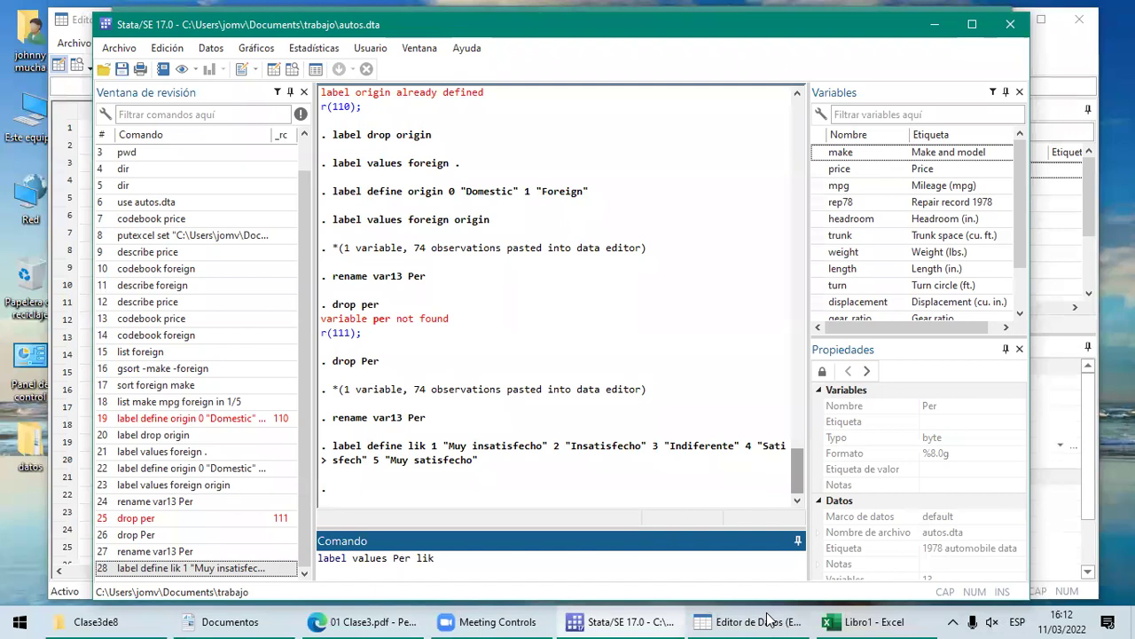
key(Return)
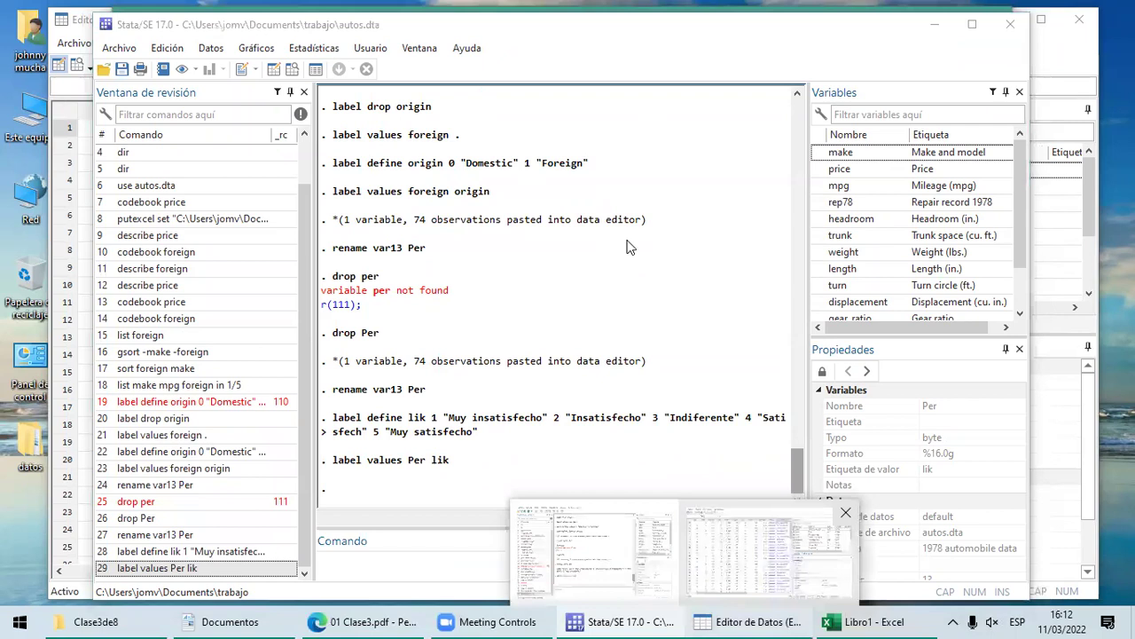
Step: In the Data Editor, manage the value labels and correct the text for value 4 of lik to Satisfecho
click(767, 550)
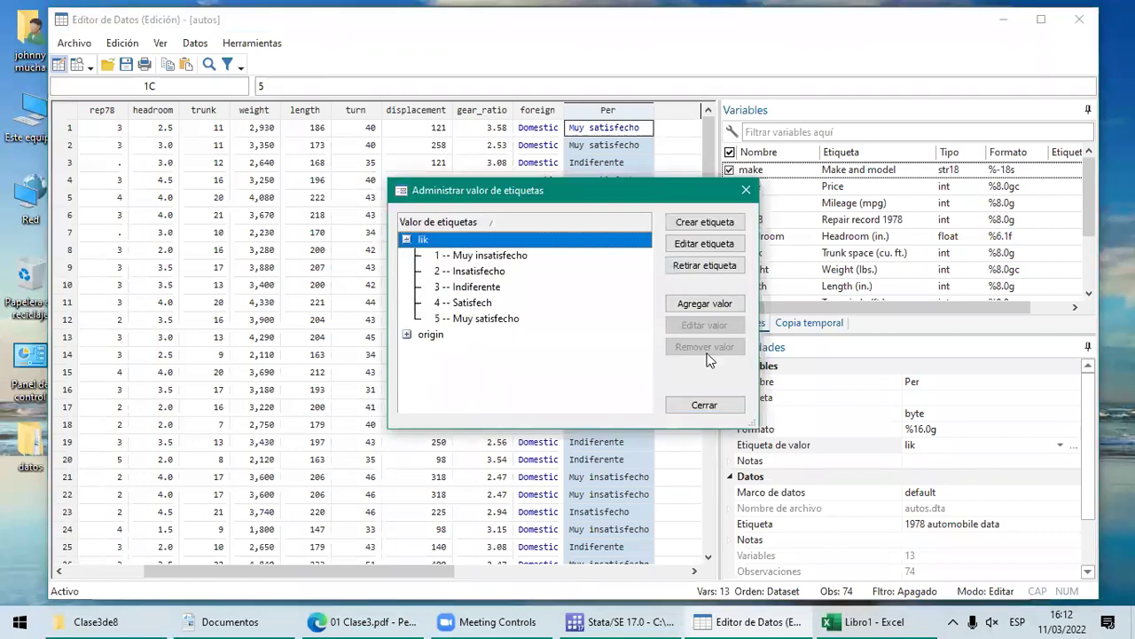
key(Down)
key(Down)
key(Down)
key(Down)
click(710, 326)
click(527, 299)
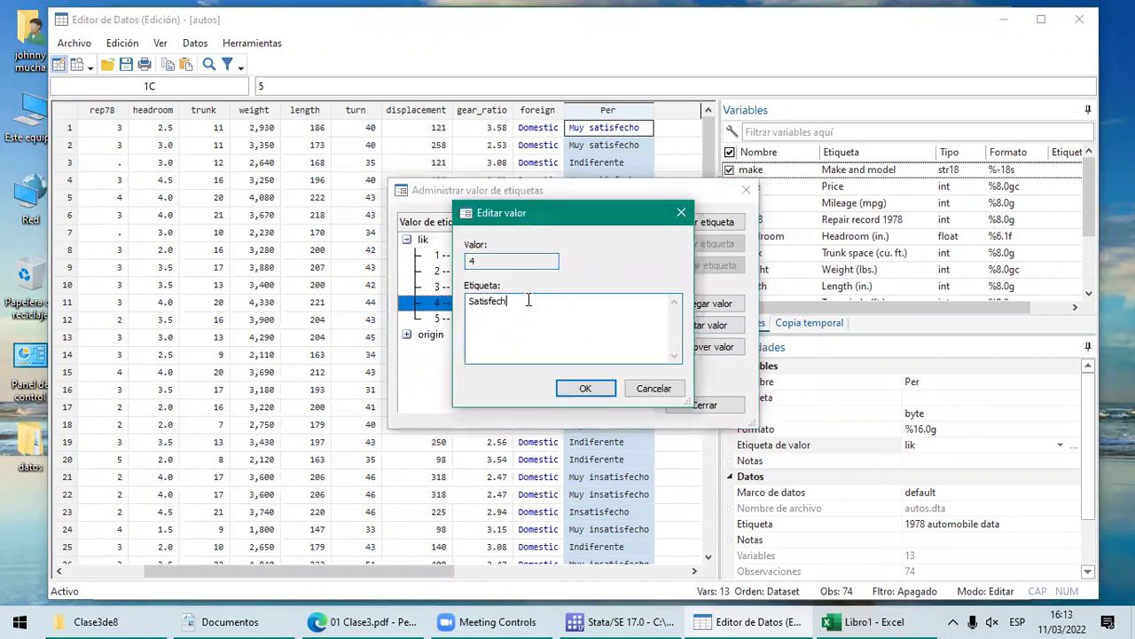
text(o)
key(Return)
click(685, 407)
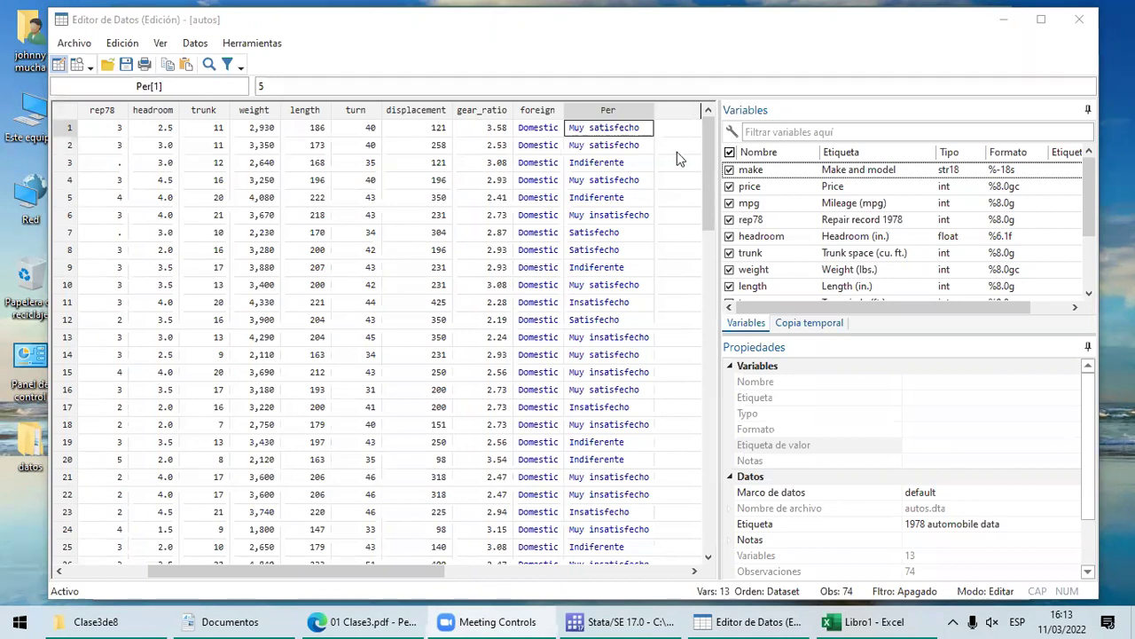
click(661, 113)
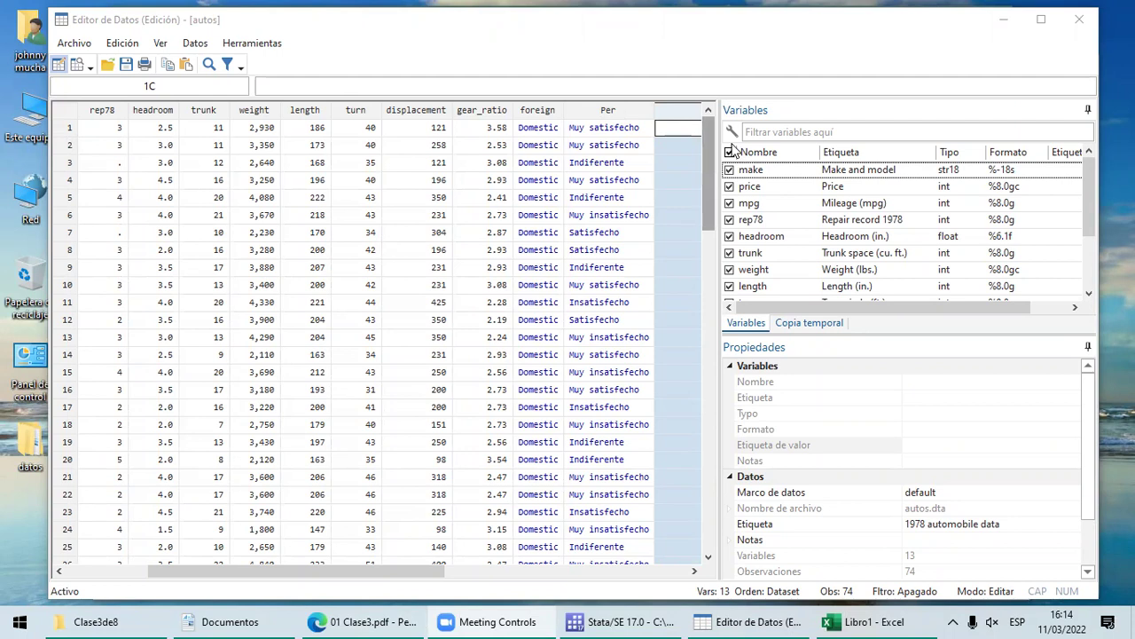
click(585, 110)
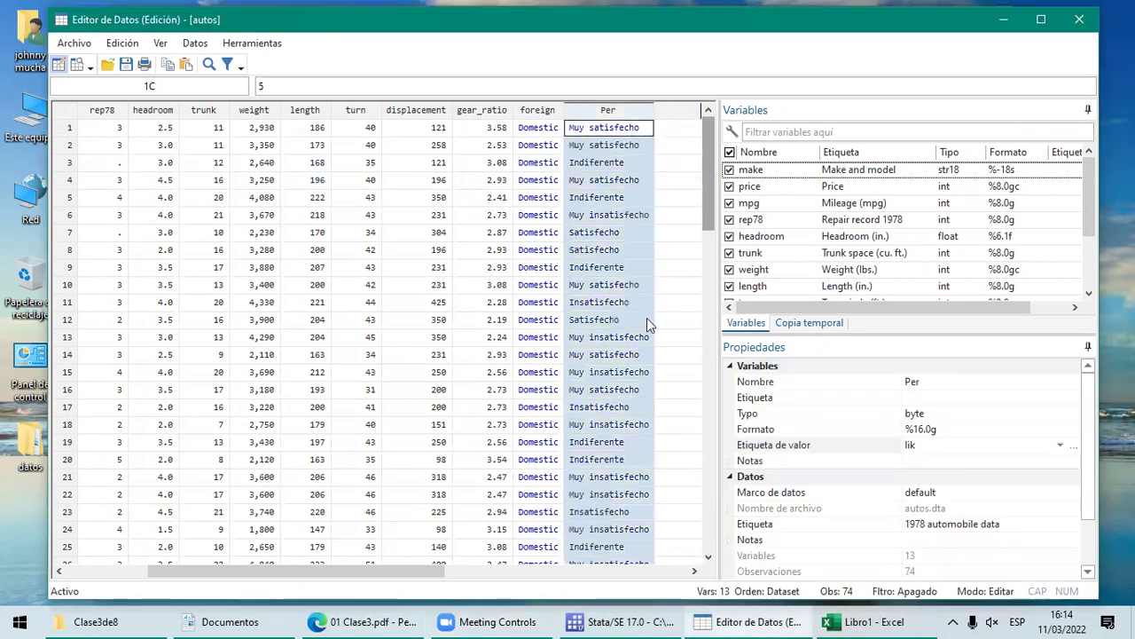
Step: Switch to Excel's Libro1, enter =ALEATORIO.ENTRE(1,3) in B1 and fill it down column B alongside the column A data
click(878, 618)
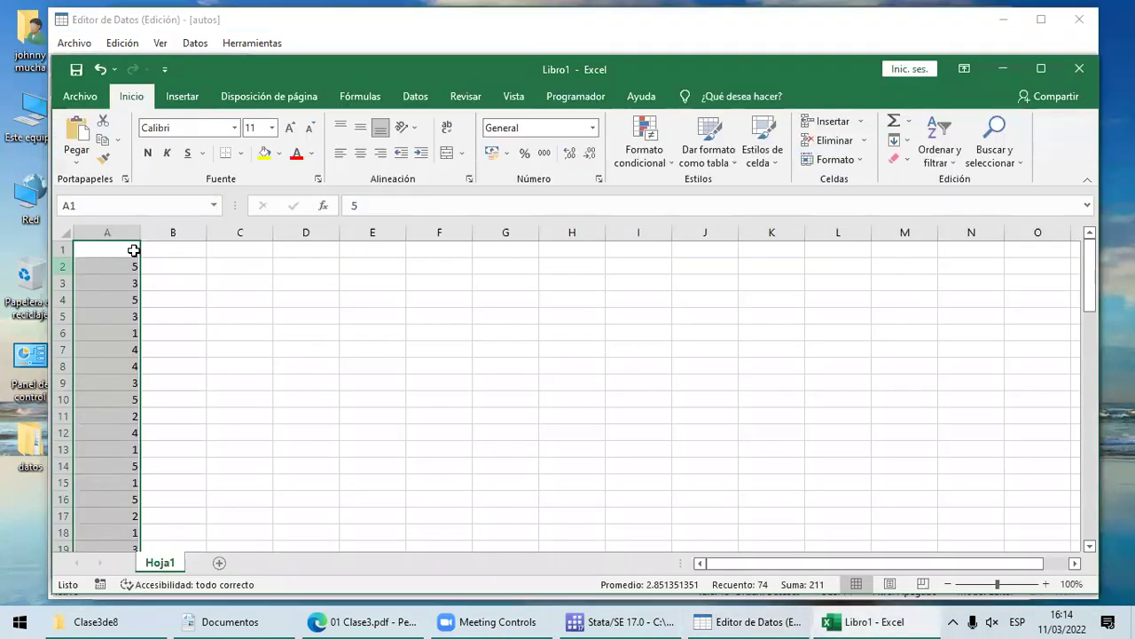
click(133, 250)
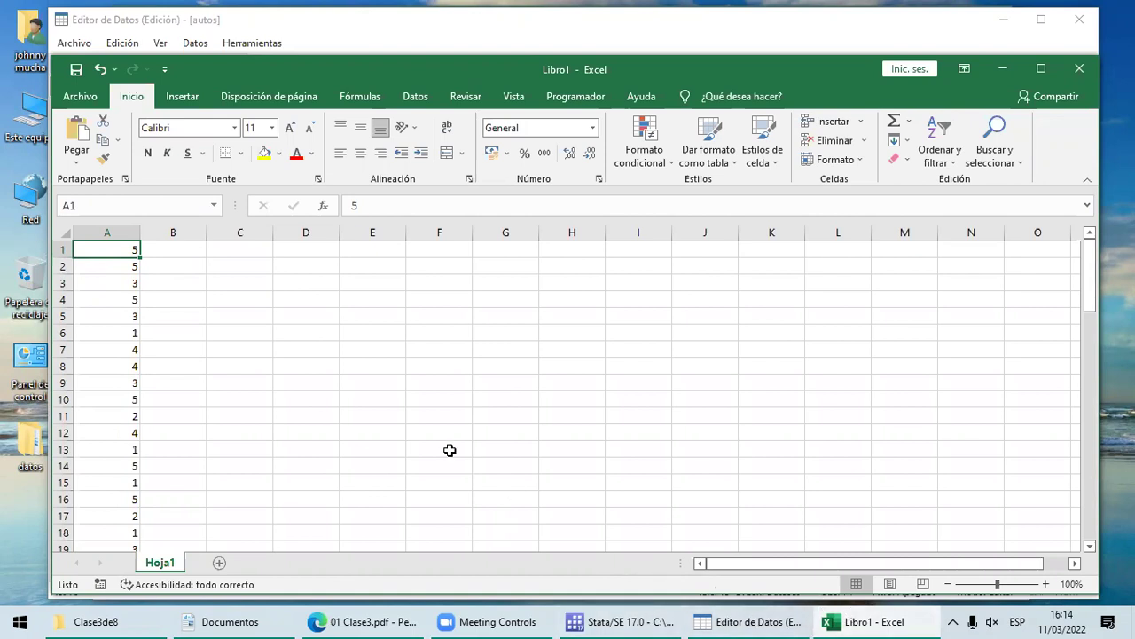
click(171, 251)
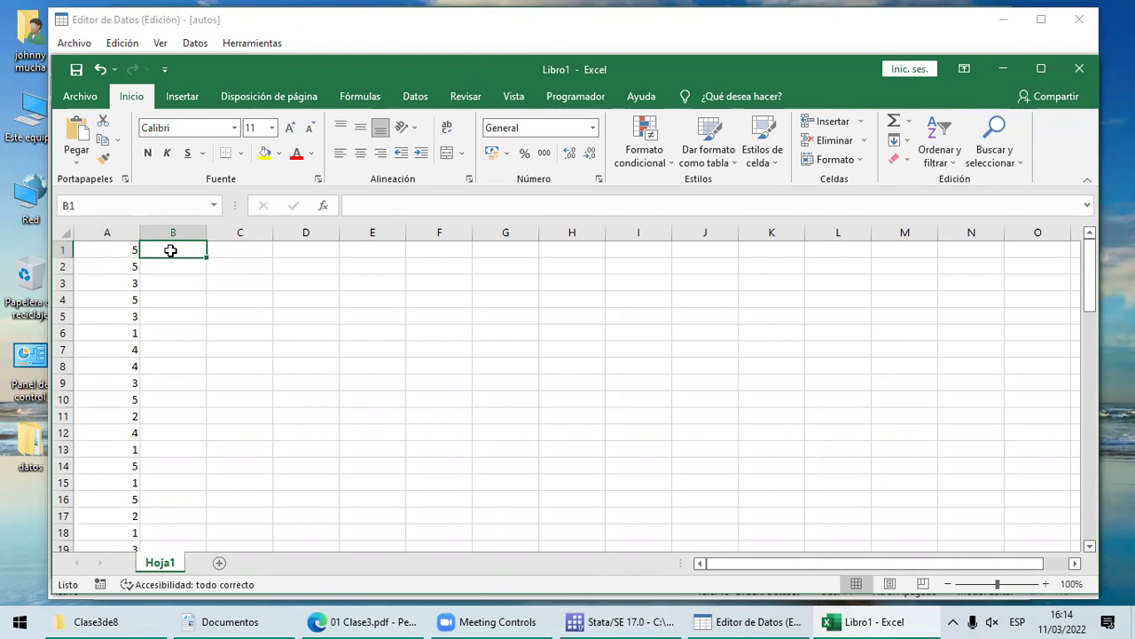
text(=)
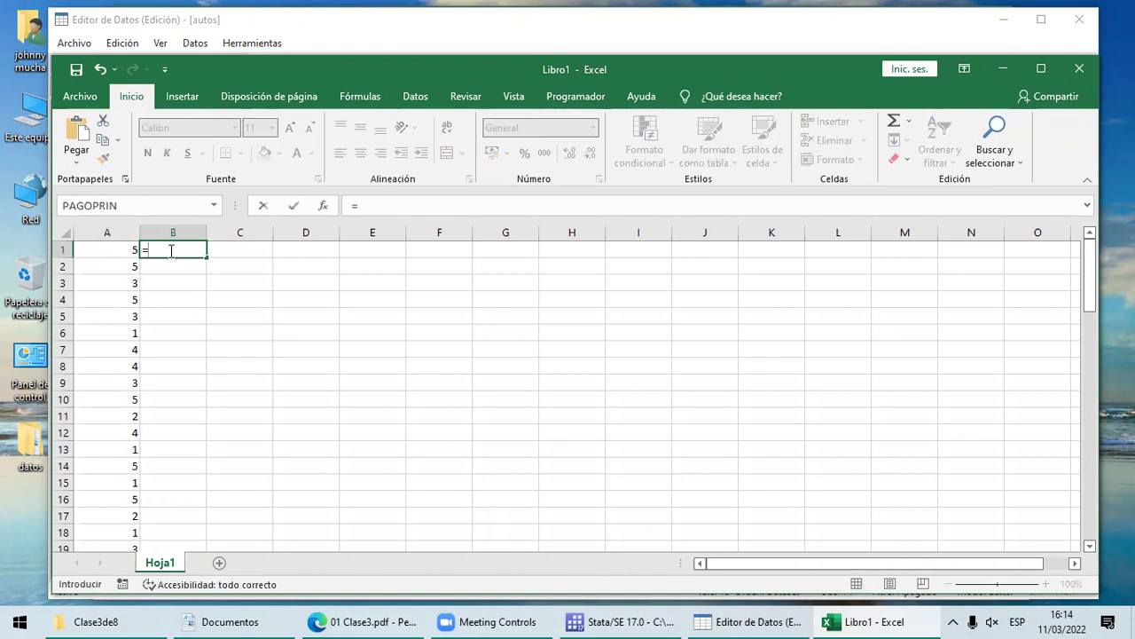
text(ale)
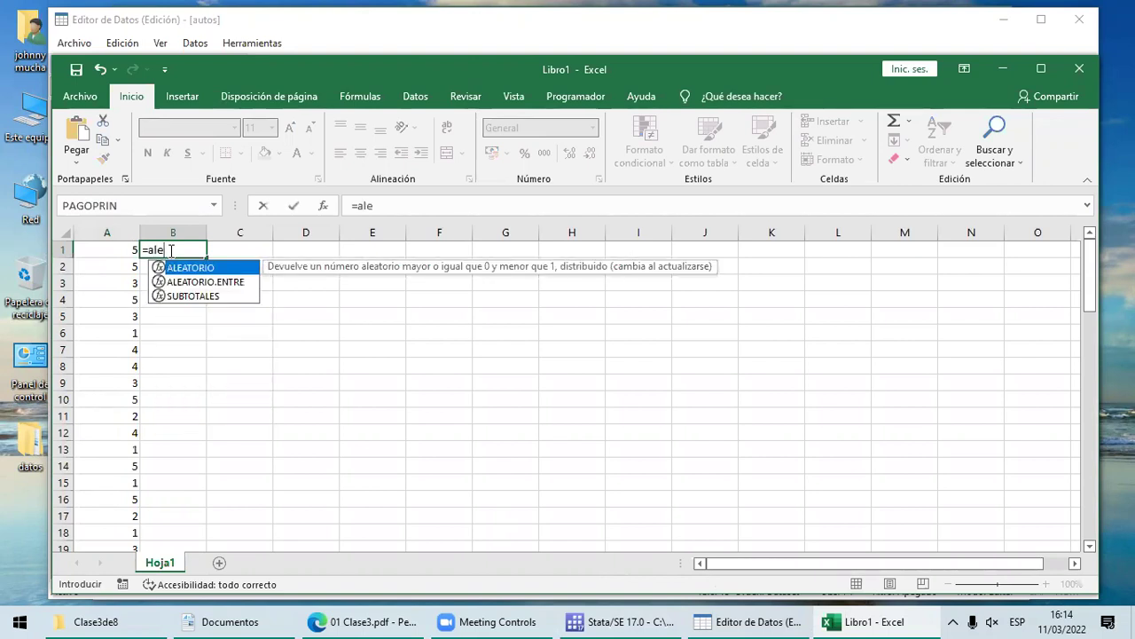
key(Down)
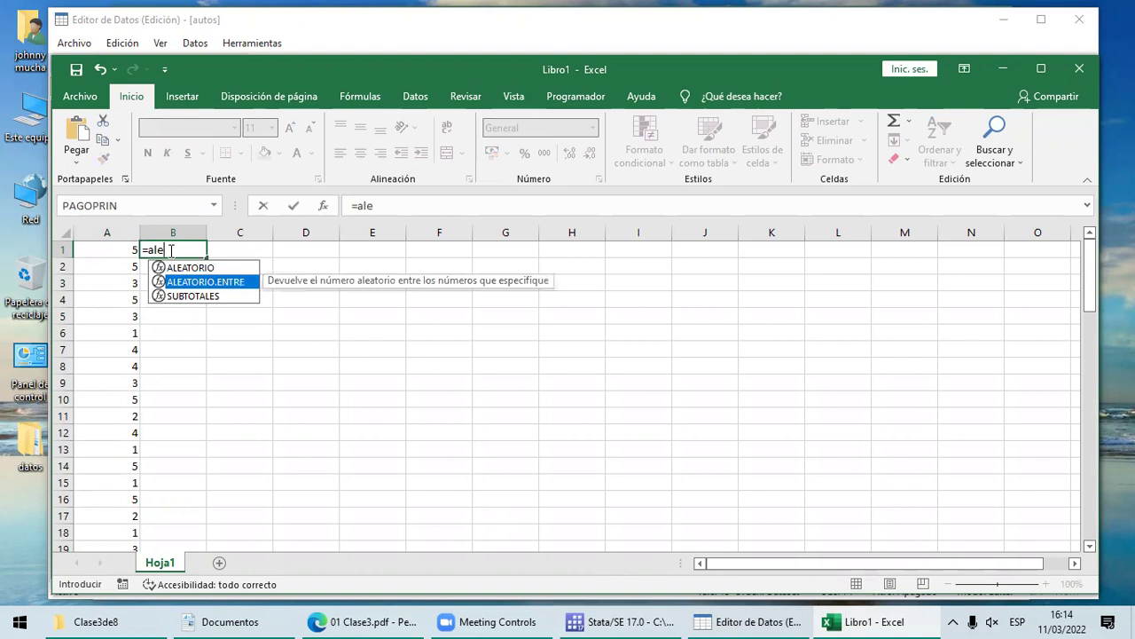
key(Tab)
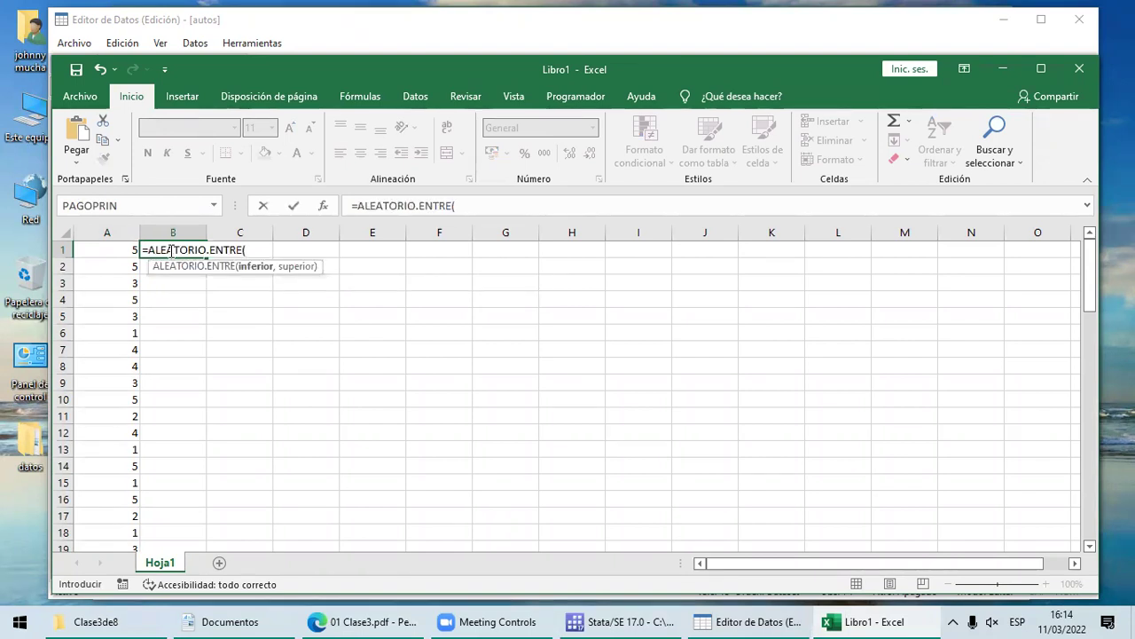
text(1,3)
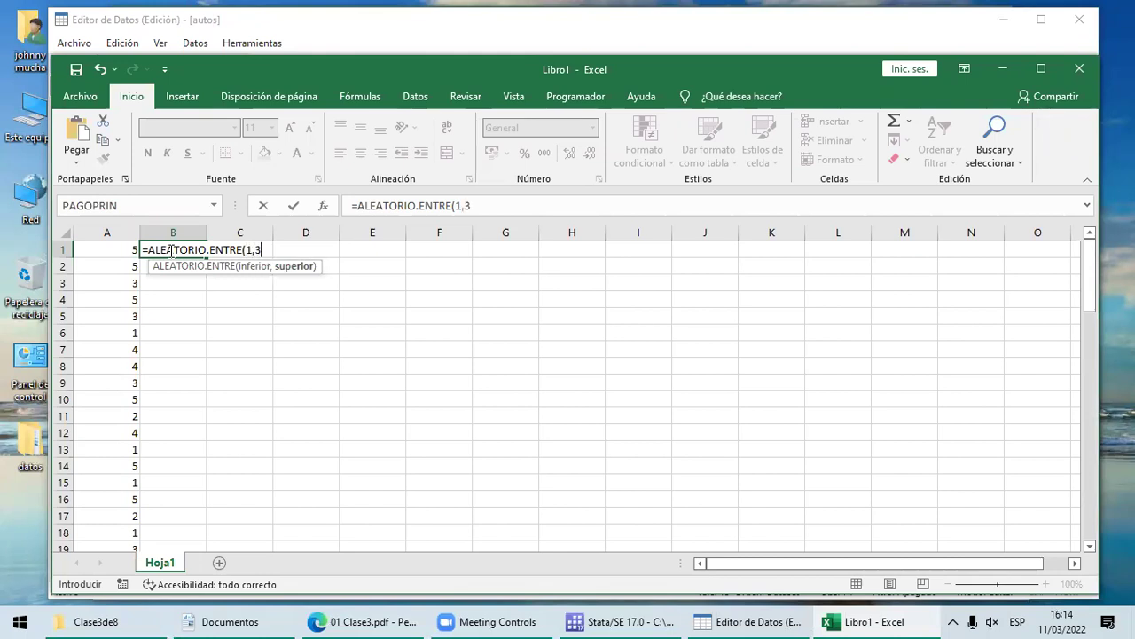
text())
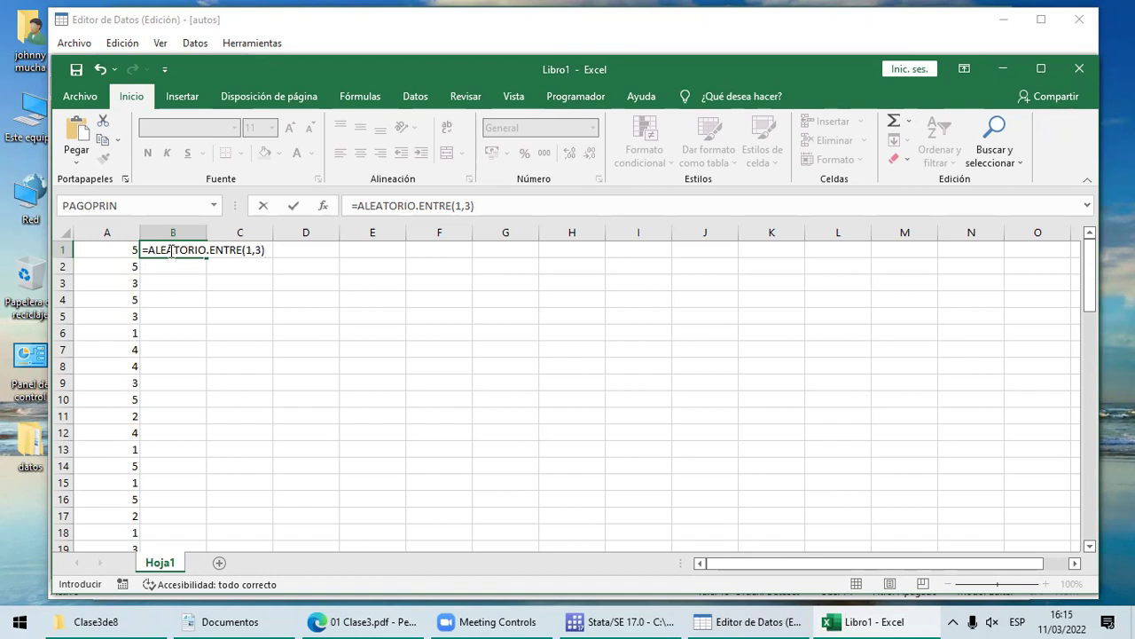
key(Return)
click(170, 250)
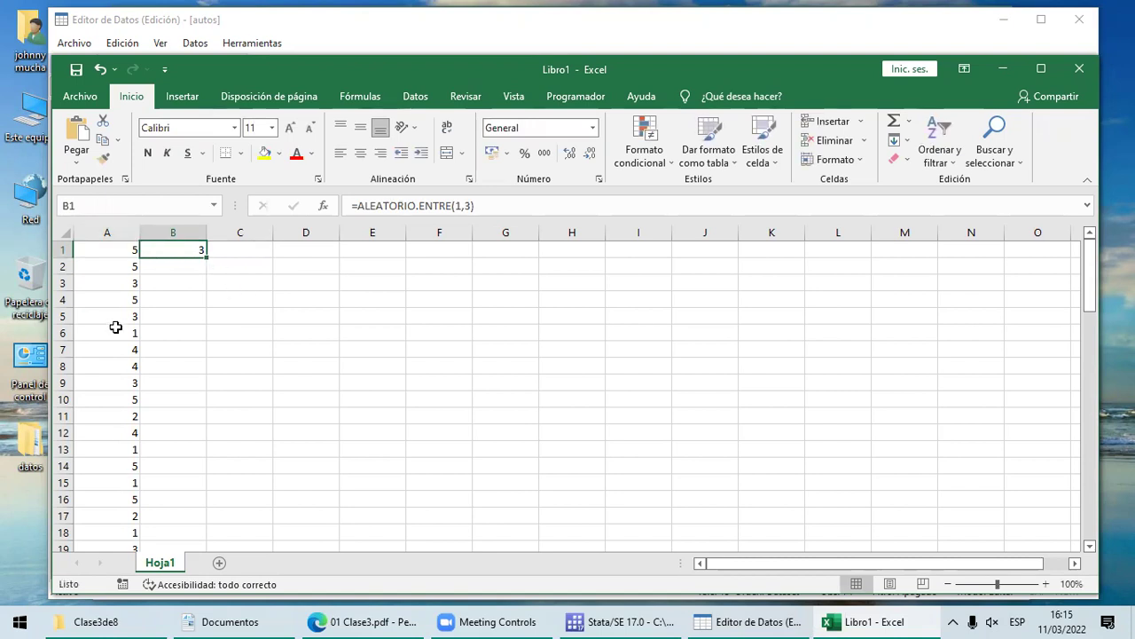
double_click(206, 259)
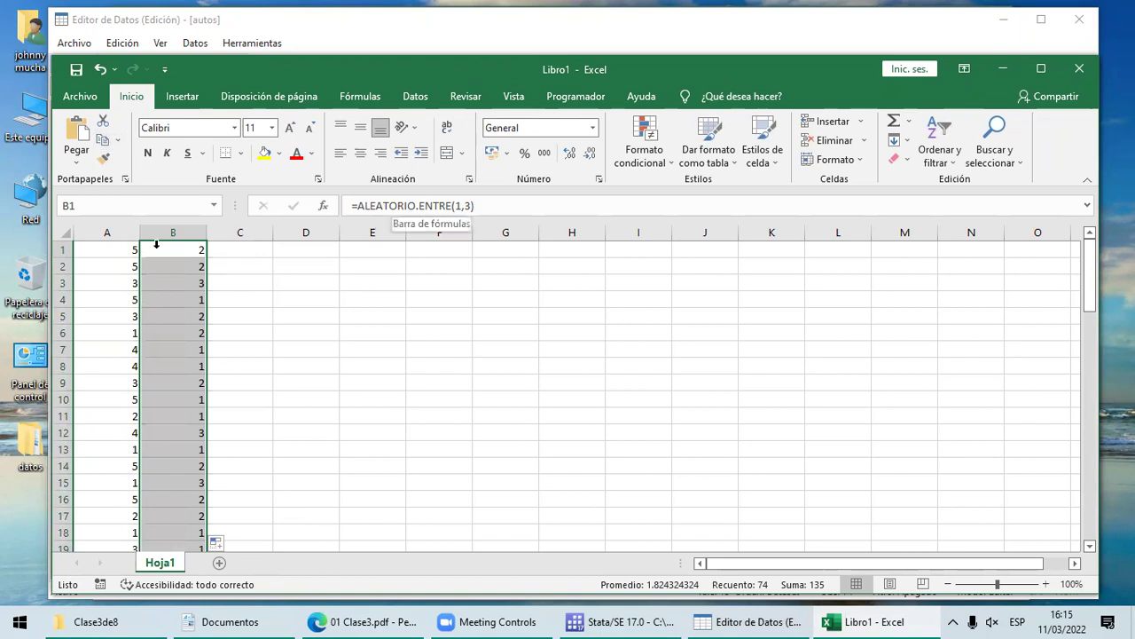
Step: Replace the random-number formulas in column B with fixed values by copying them and pasting values only from B1
click(105, 140)
click(173, 249)
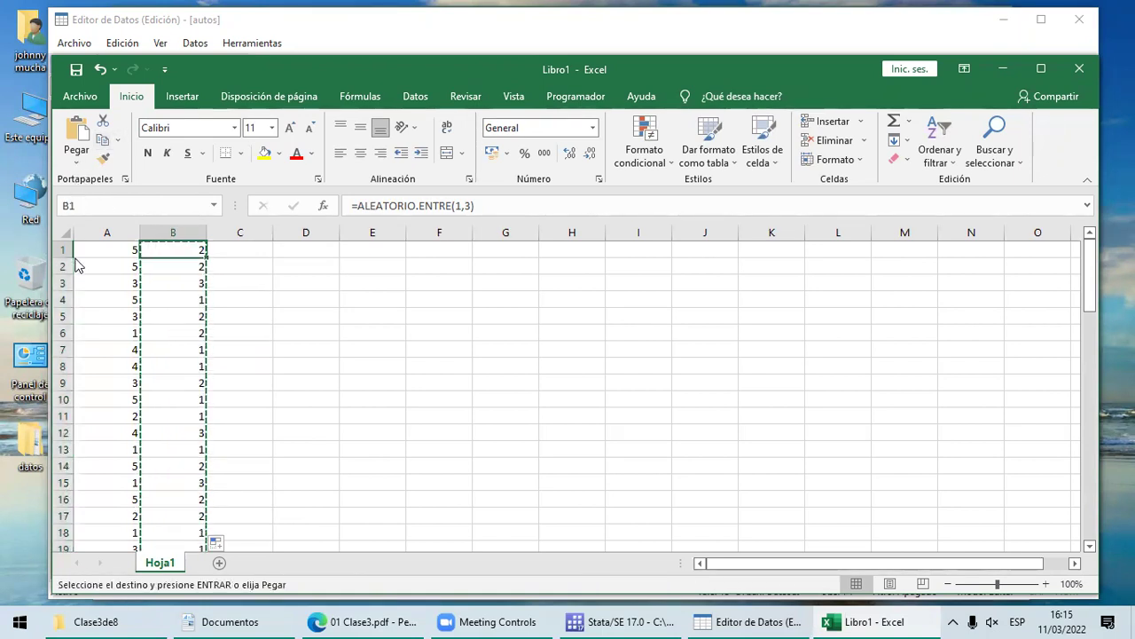
click(76, 161)
click(71, 268)
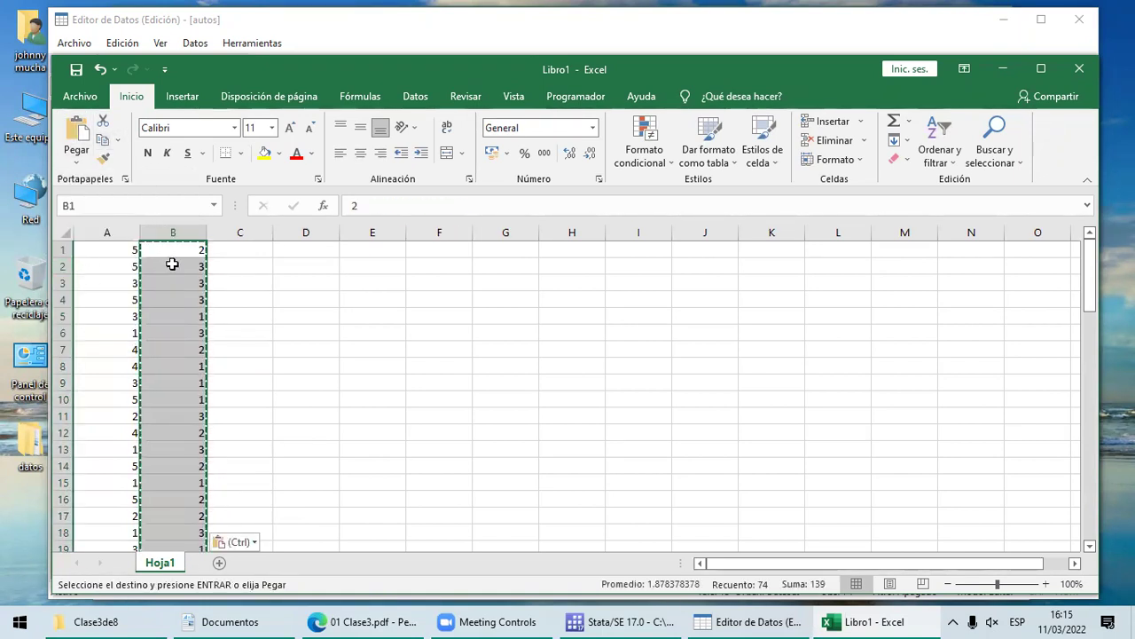
click(164, 252)
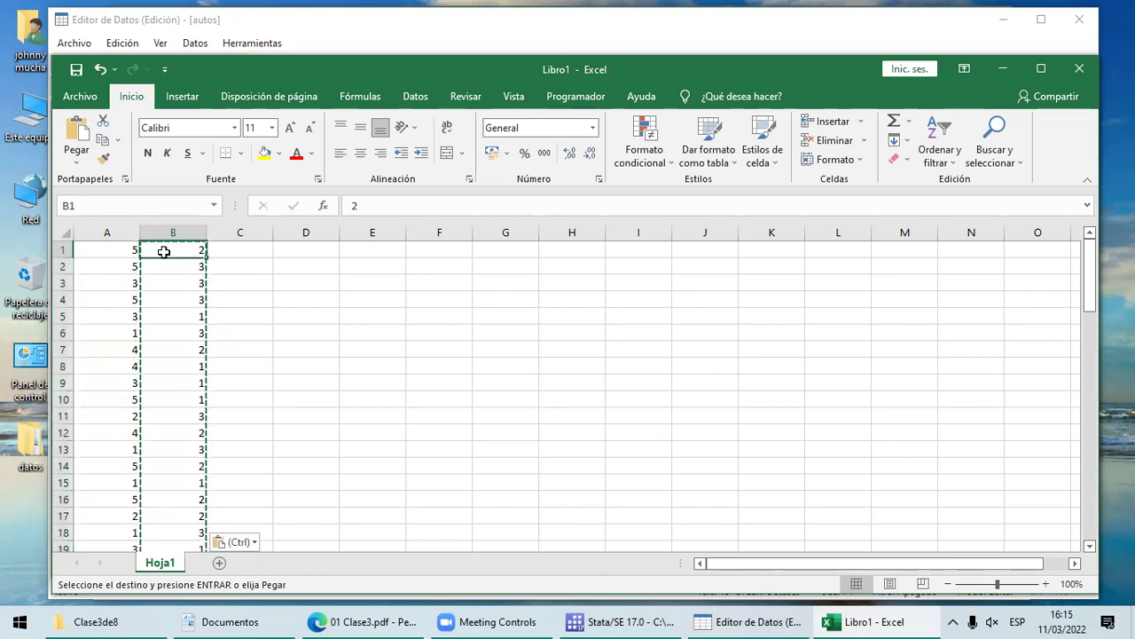
key(Escape)
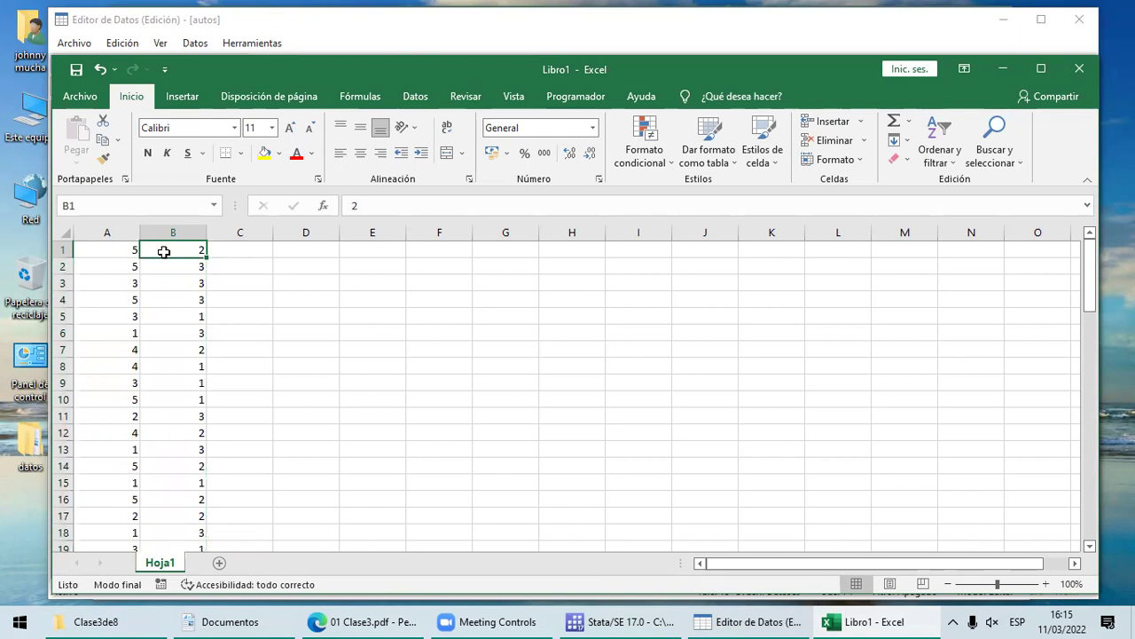
Step: Copy the fixed random values in B1:B74
key(ctrl+shift+Down)
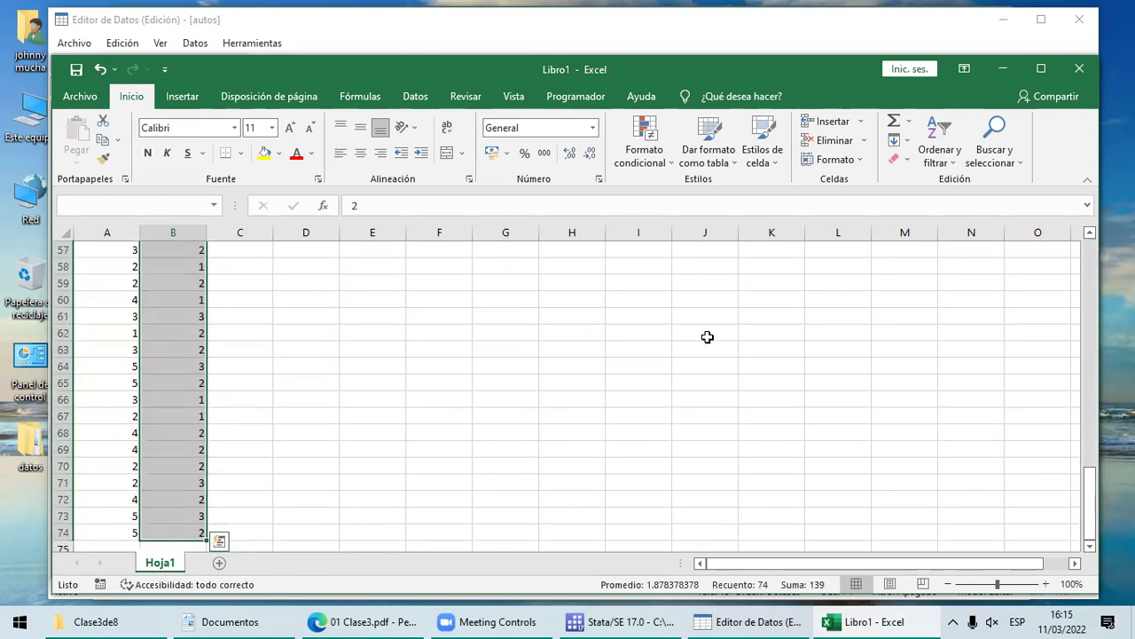
click(103, 144)
scroll(538, 466, up, 15)
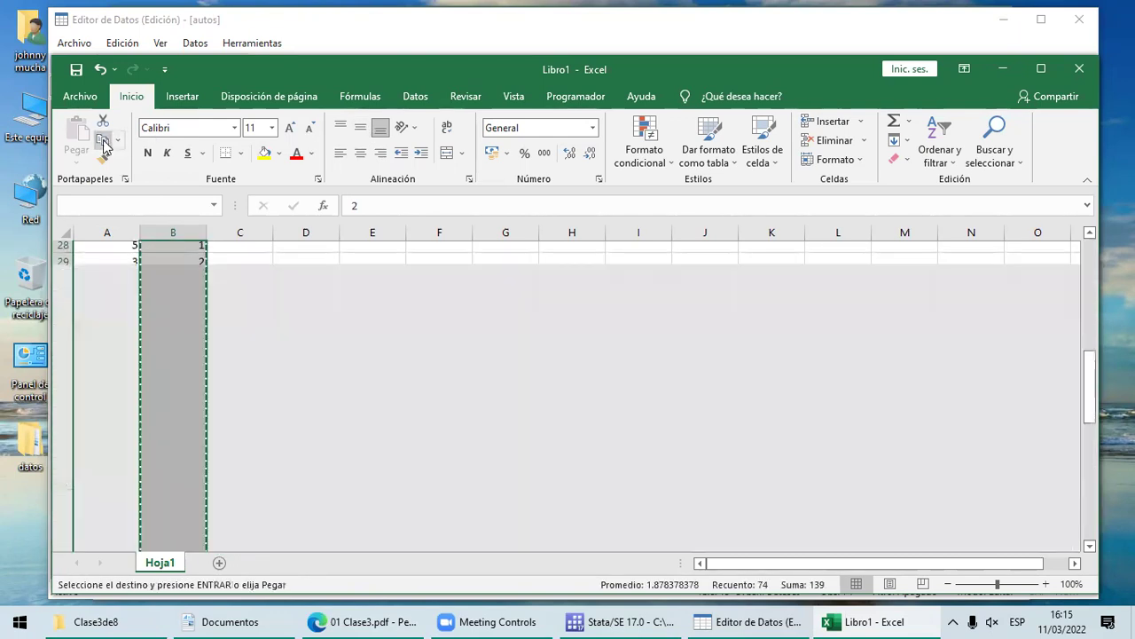
Step: Switch to Stata's Data Editor and paste the copied values into the empty column after Per, starting at row 1
click(743, 618)
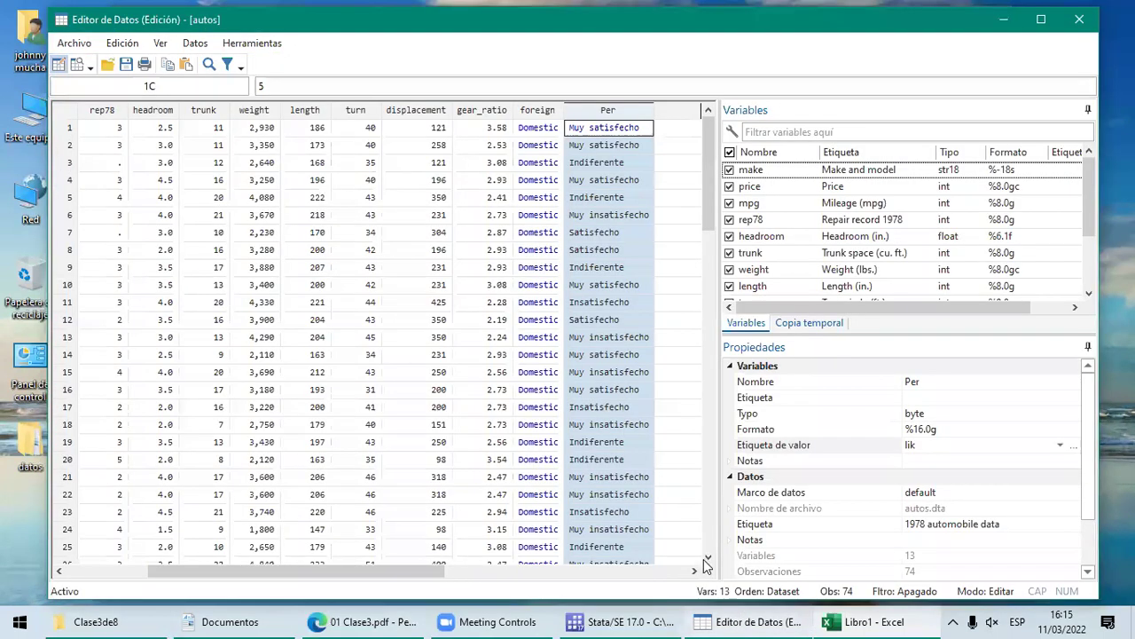
click(696, 571)
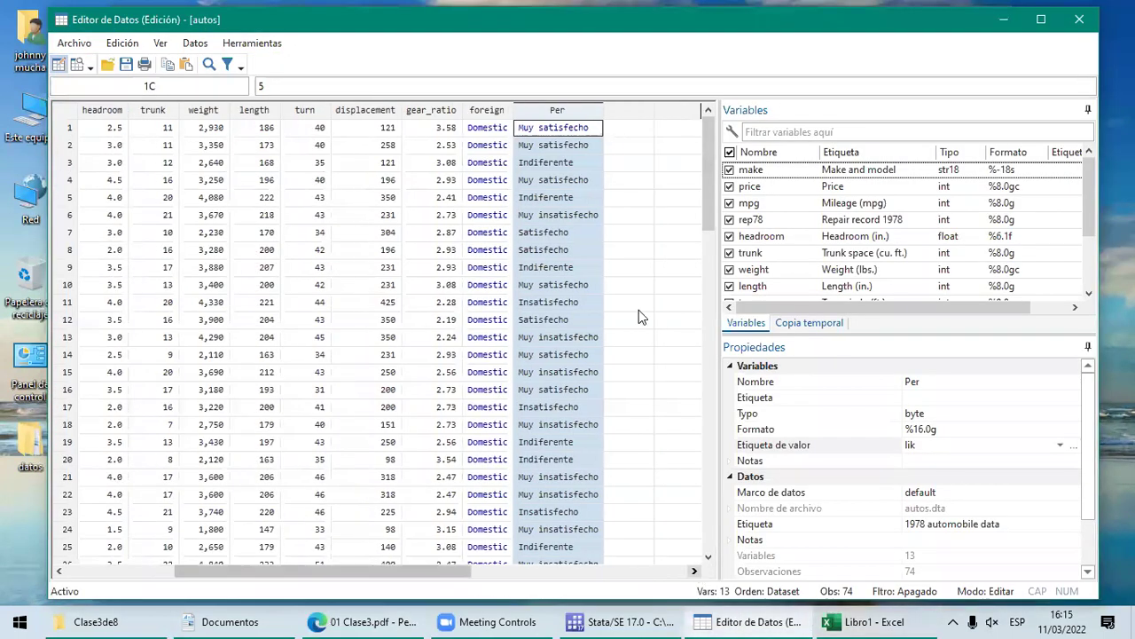
click(633, 132)
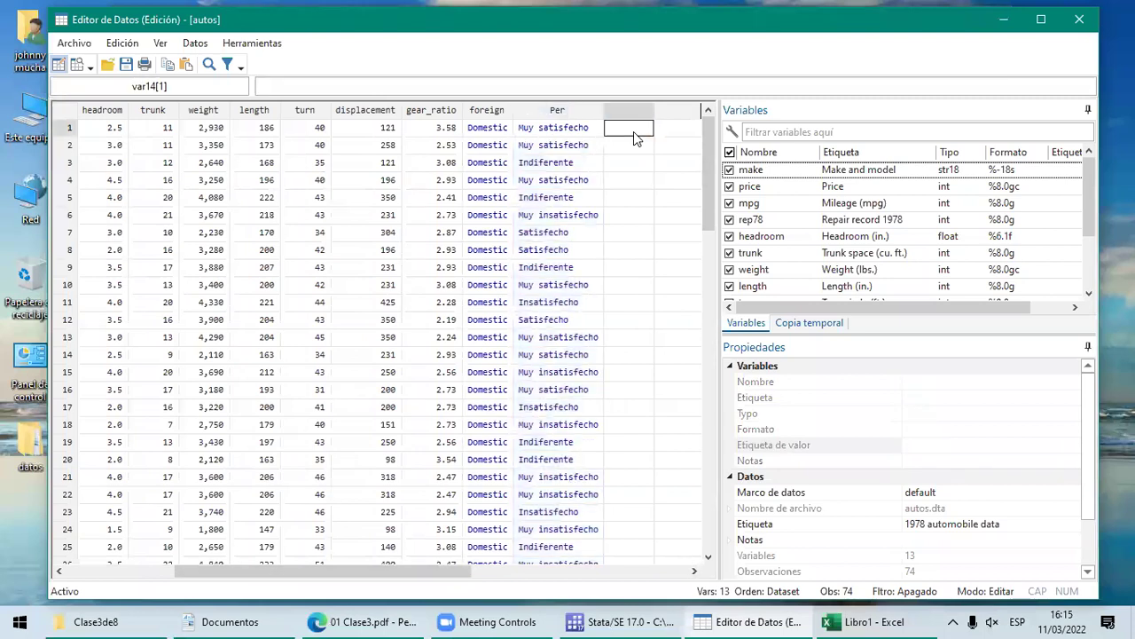
right_click(634, 131)
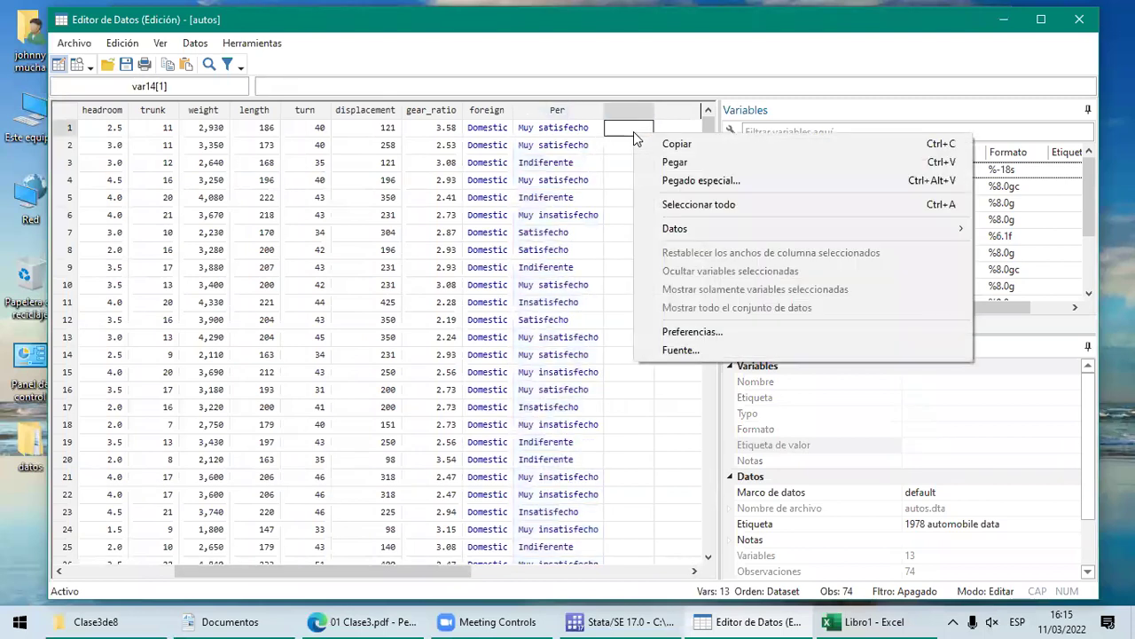
click(672, 162)
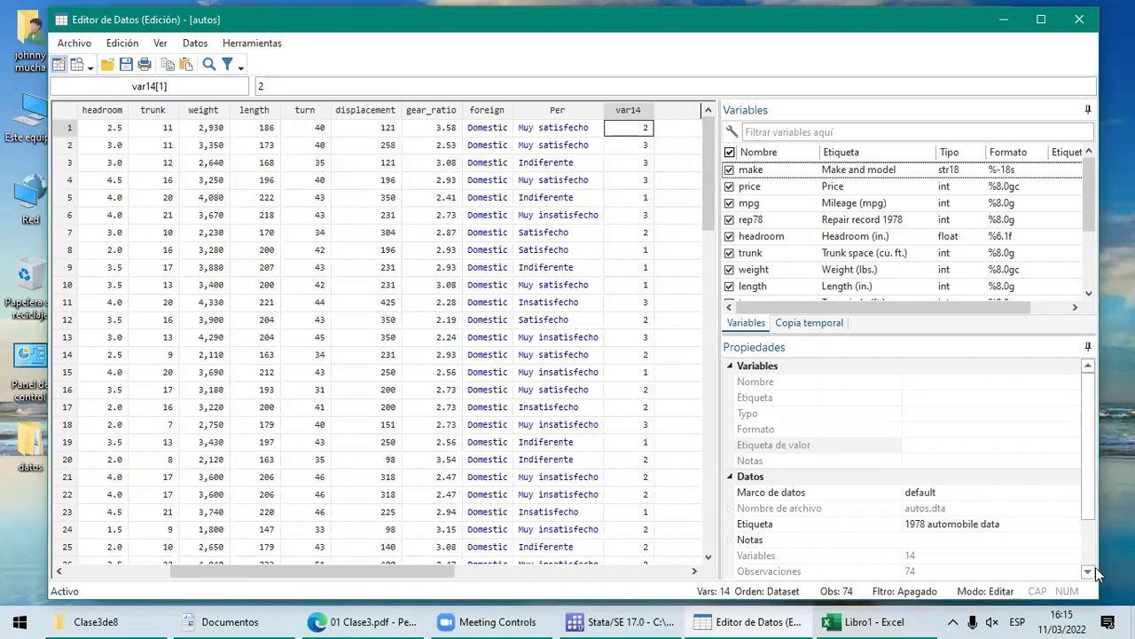
Step: Rename the pasted variable var14 as Confort
key(ctrl+space)
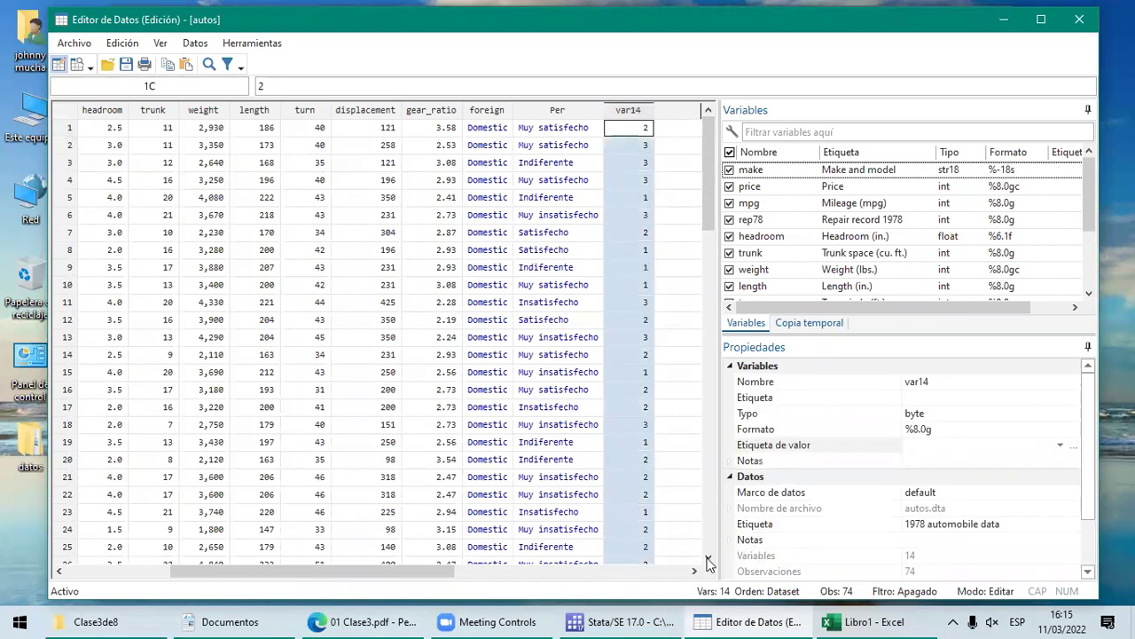
click(692, 572)
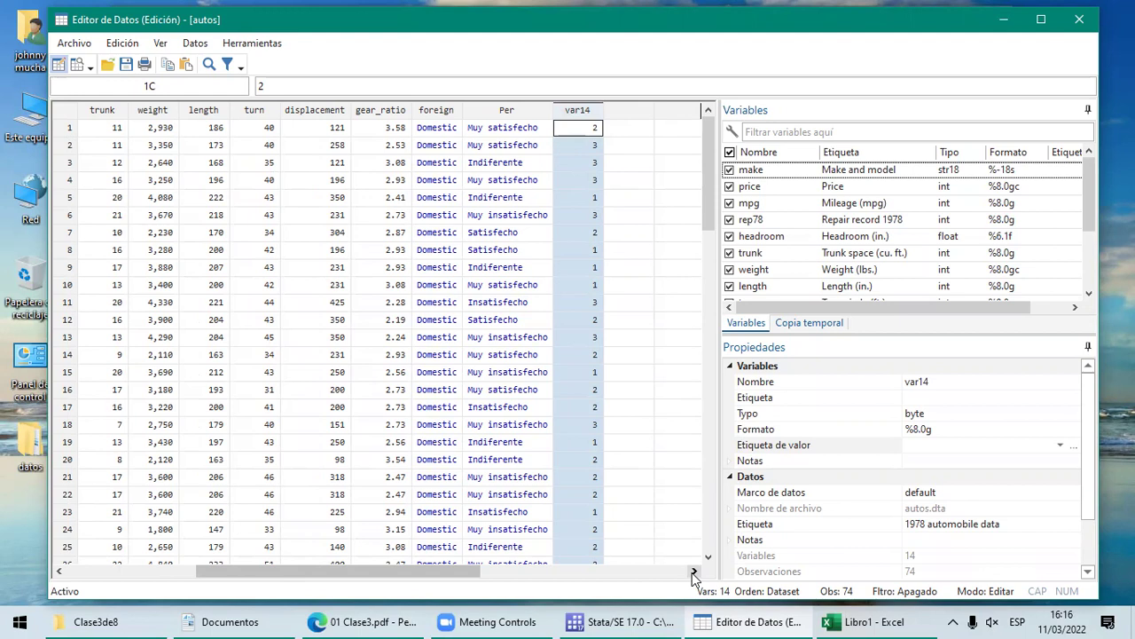
click(494, 127)
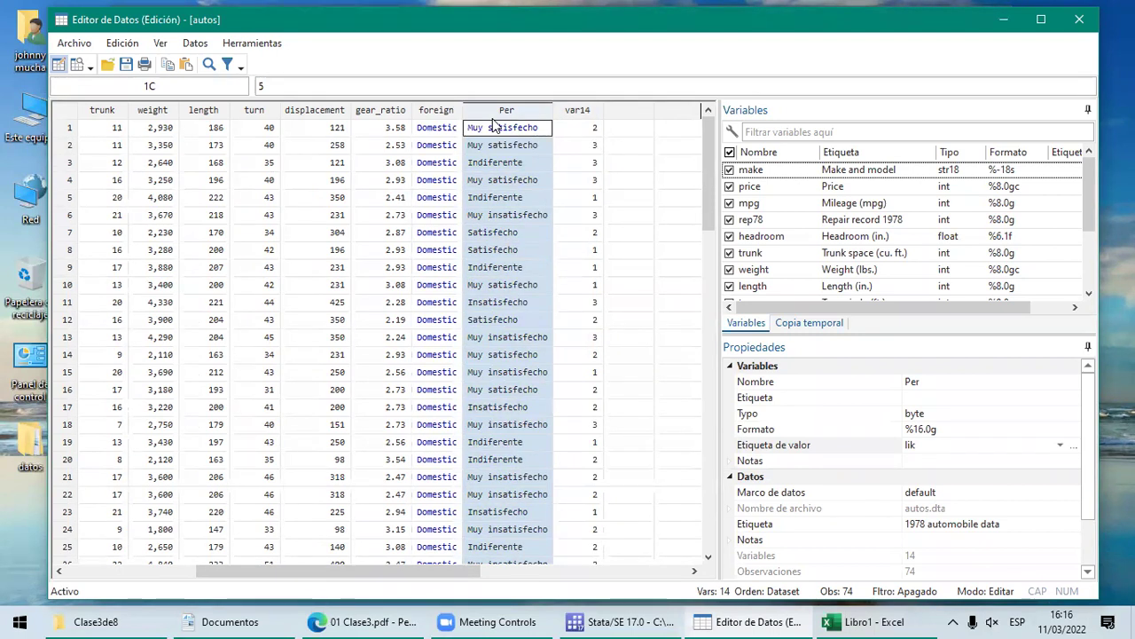
click(577, 110)
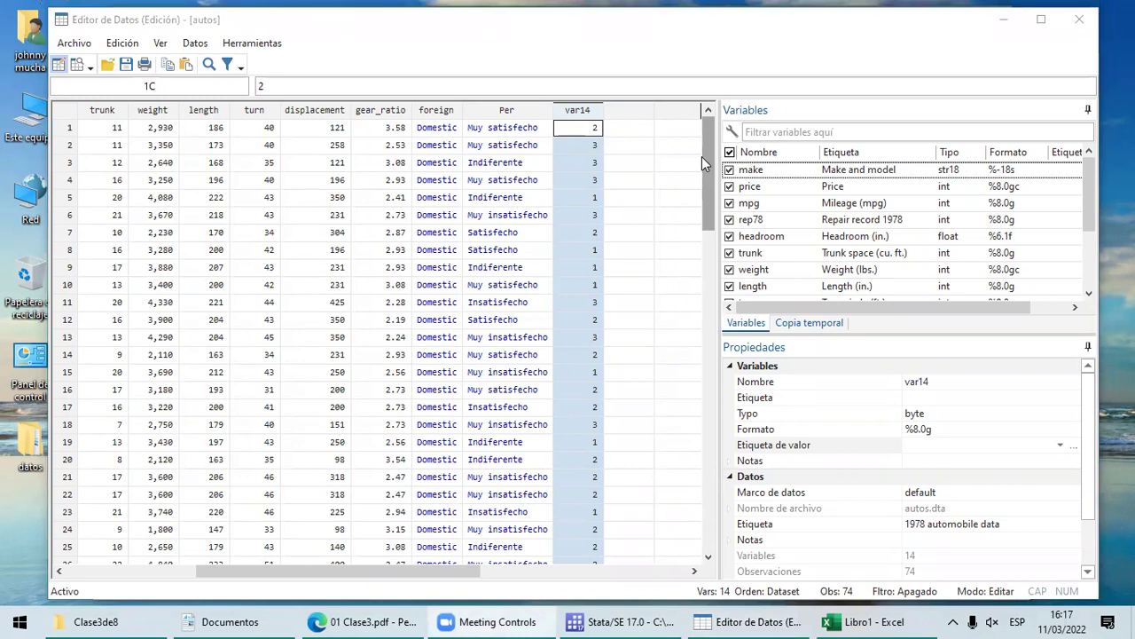
click(939, 381)
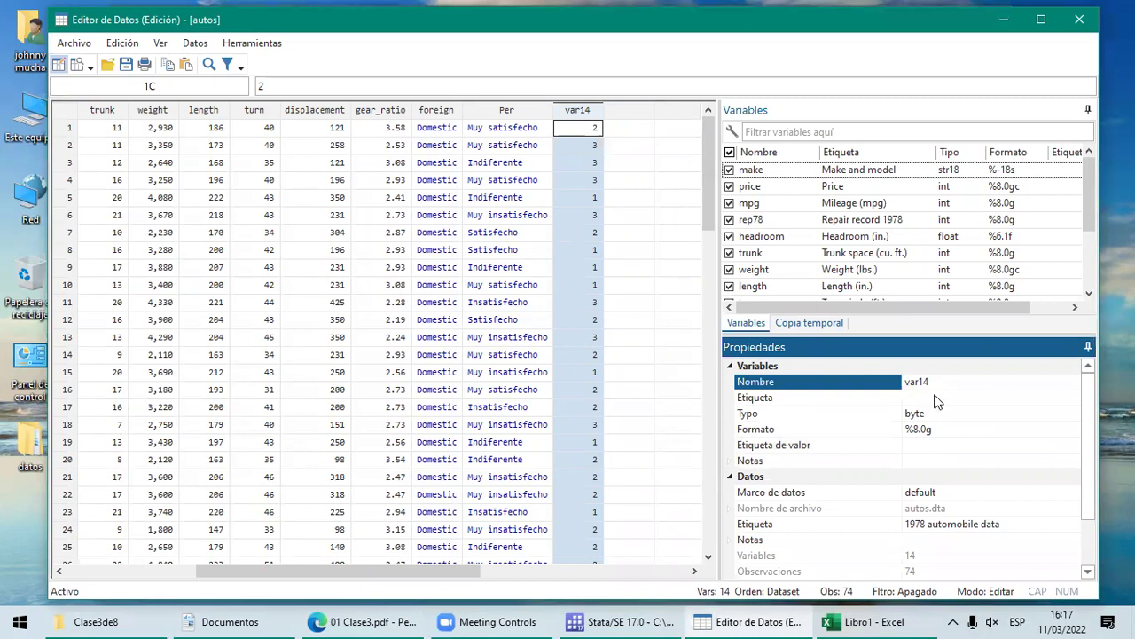
key(BackSpace)
key(BackSpace)
key(BackSpace)
key(BackSpace)
key(BackSpace)
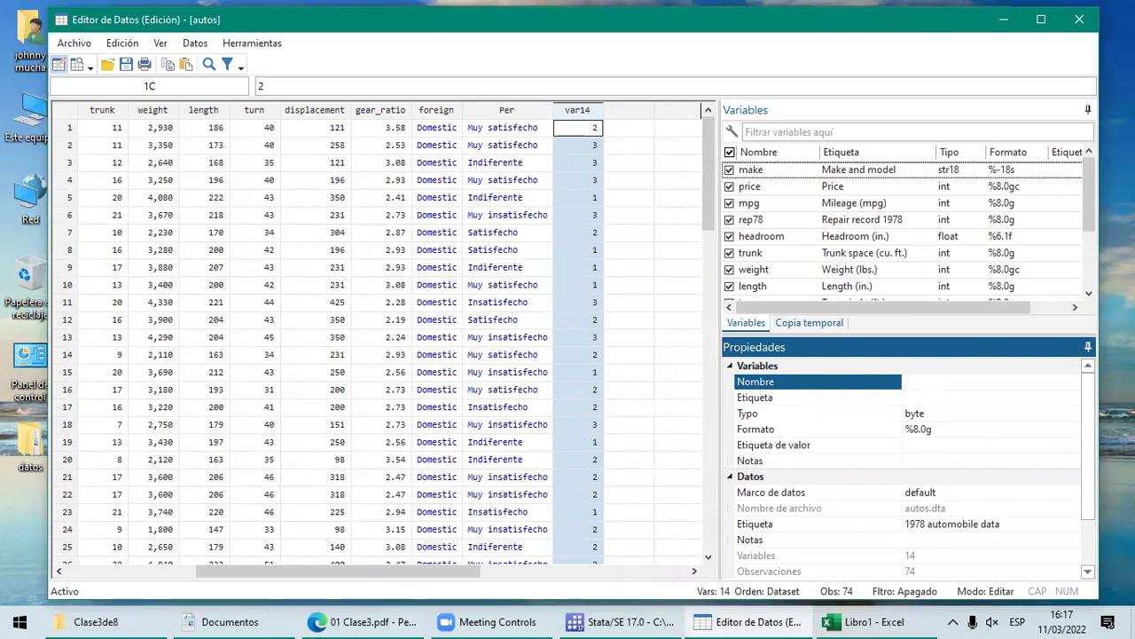
text(Confot)
key(BackSpace)
text(rt)
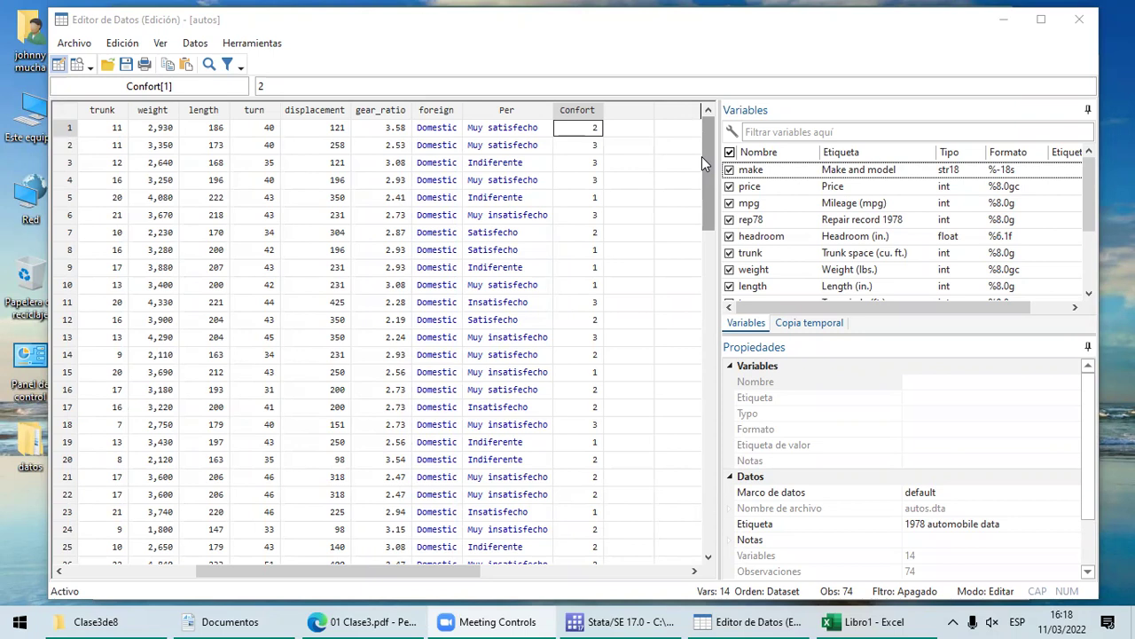
click(149, 112)
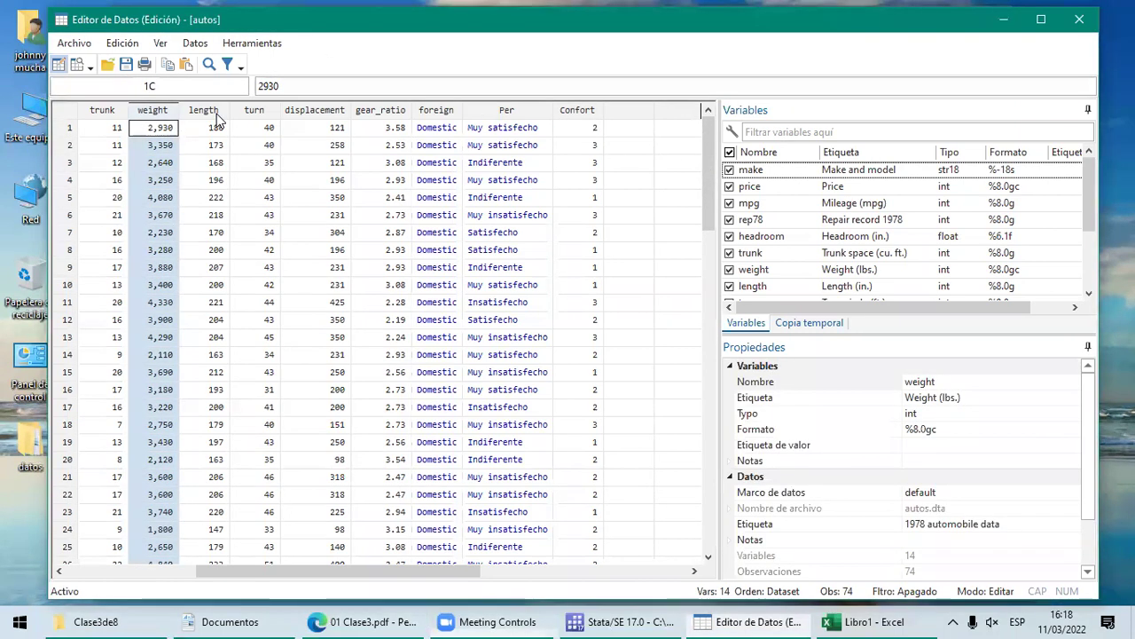
click(204, 110)
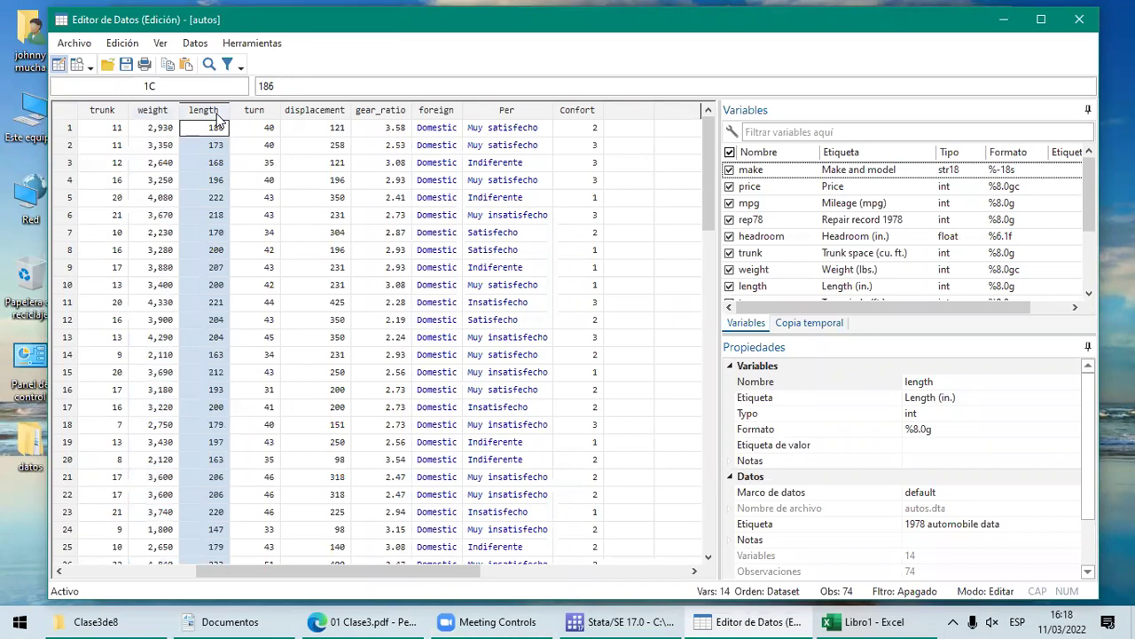
click(565, 110)
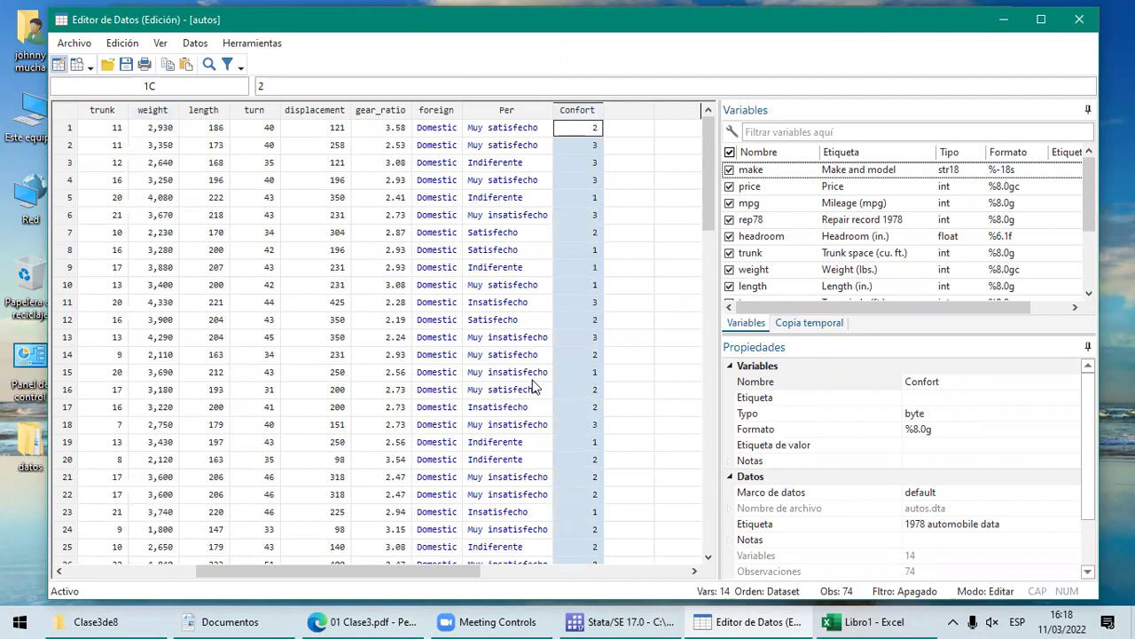
click(559, 514)
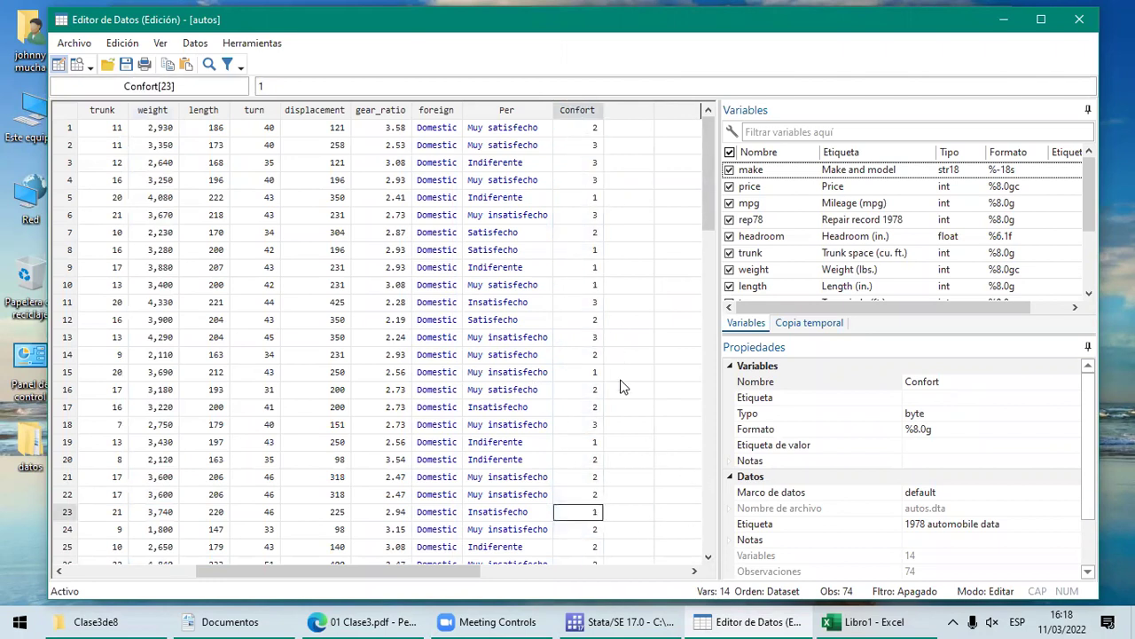
click(599, 618)
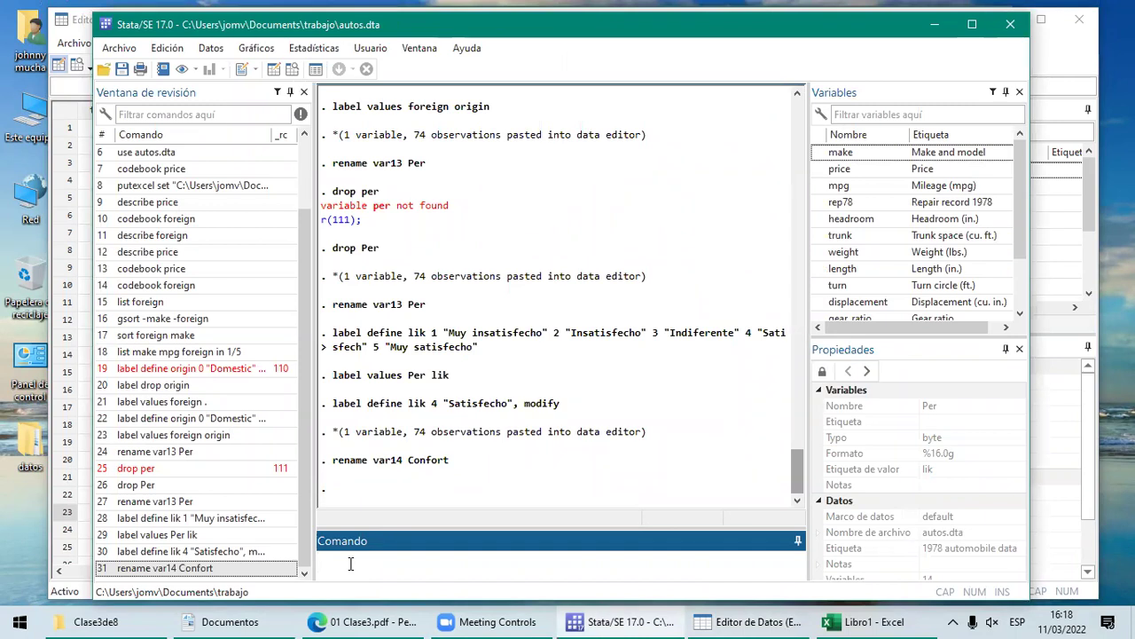
text(la)
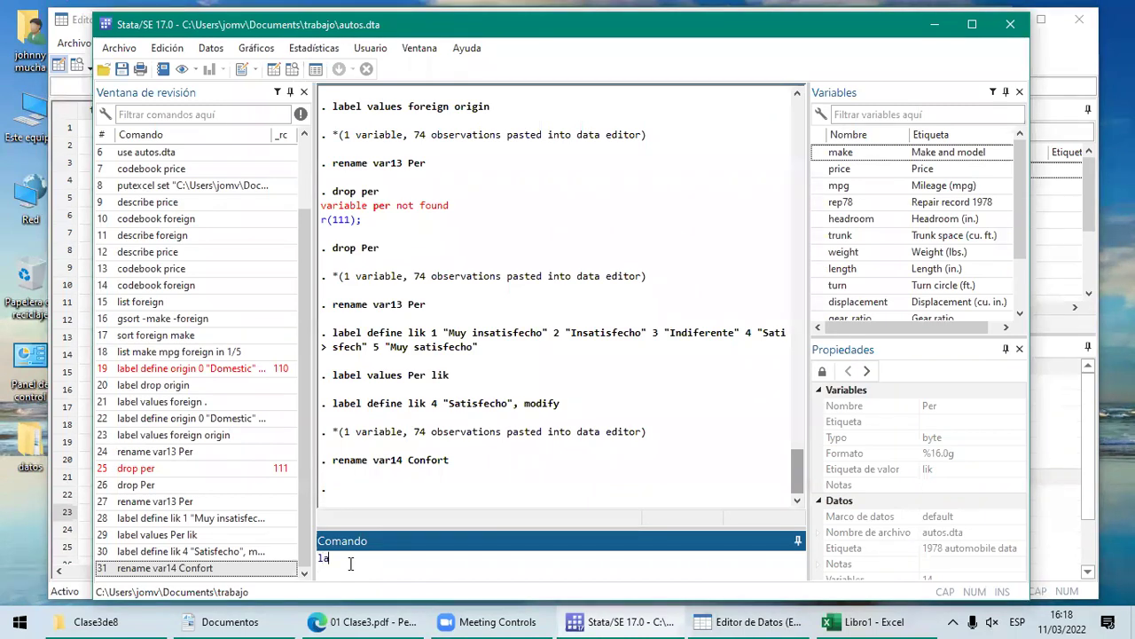
text(bel valu)
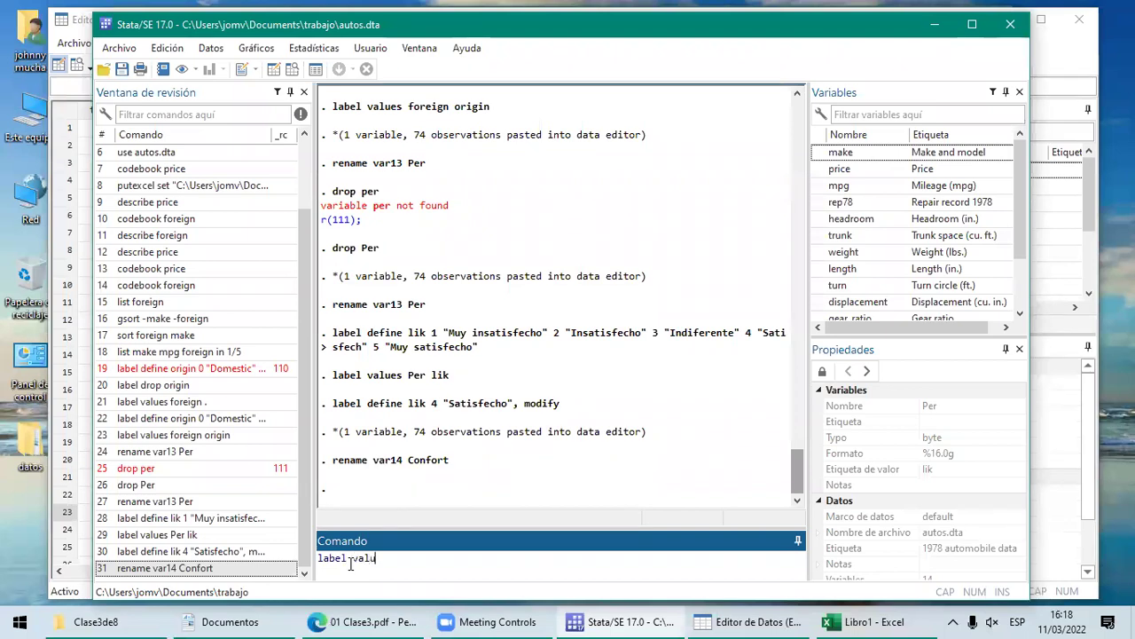
text(es)
key(BackSpace)
key(BackSpace)
key(BackSpace)
key(BackSpace)
key(BackSpace)
key(BackSpace)
key(BackSpace)
key(BackSpace)
key(BackSpace)
key(BackSpace)
key(BackSpace)
key(BackSpace)
key(BackSpace)
Step: Consult the value-label syntax in 01 Clase3.pdf and draft label define bar 1 "bajo" 2 "medio" 3 "alto" in Stata's command line
click(397, 621)
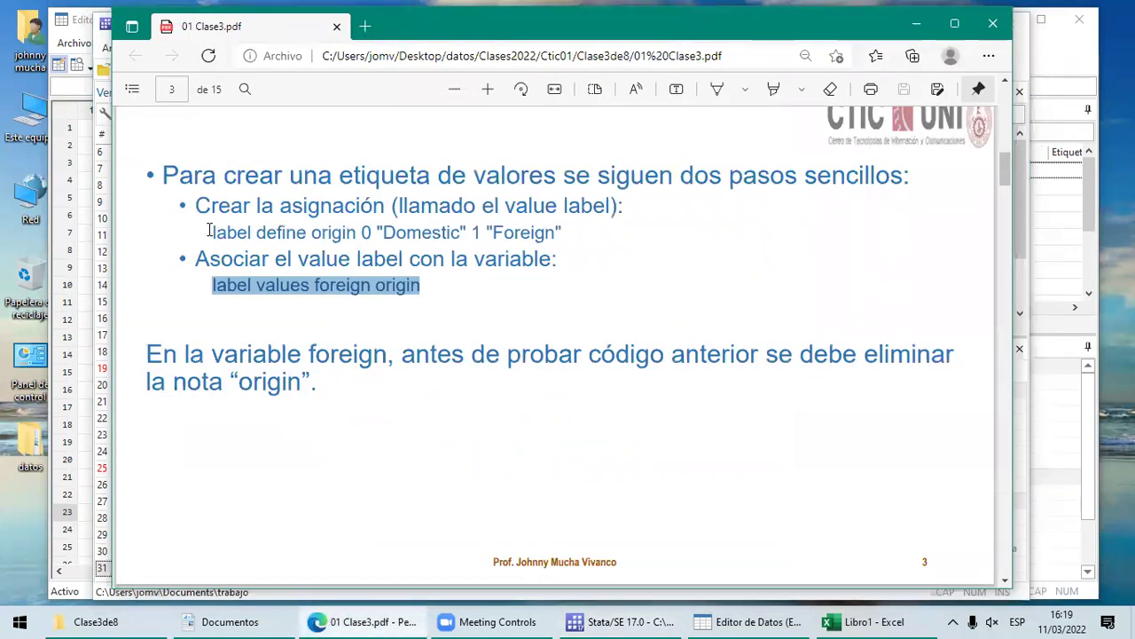
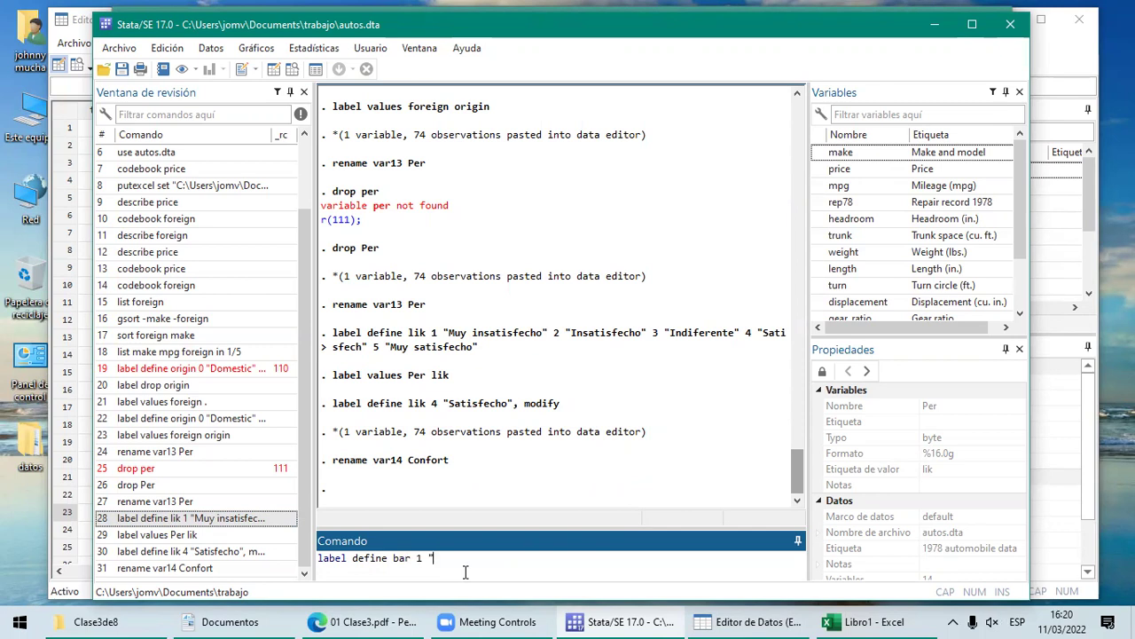
text(bajo" 2 "medio" 3 "alto")
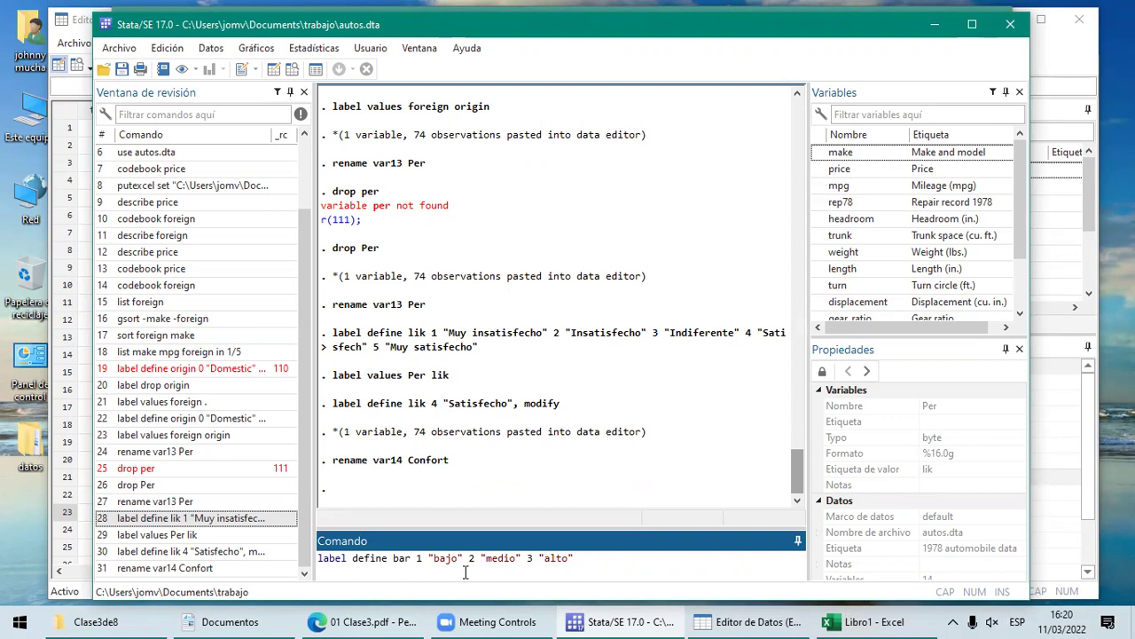
key(ctrl+a)
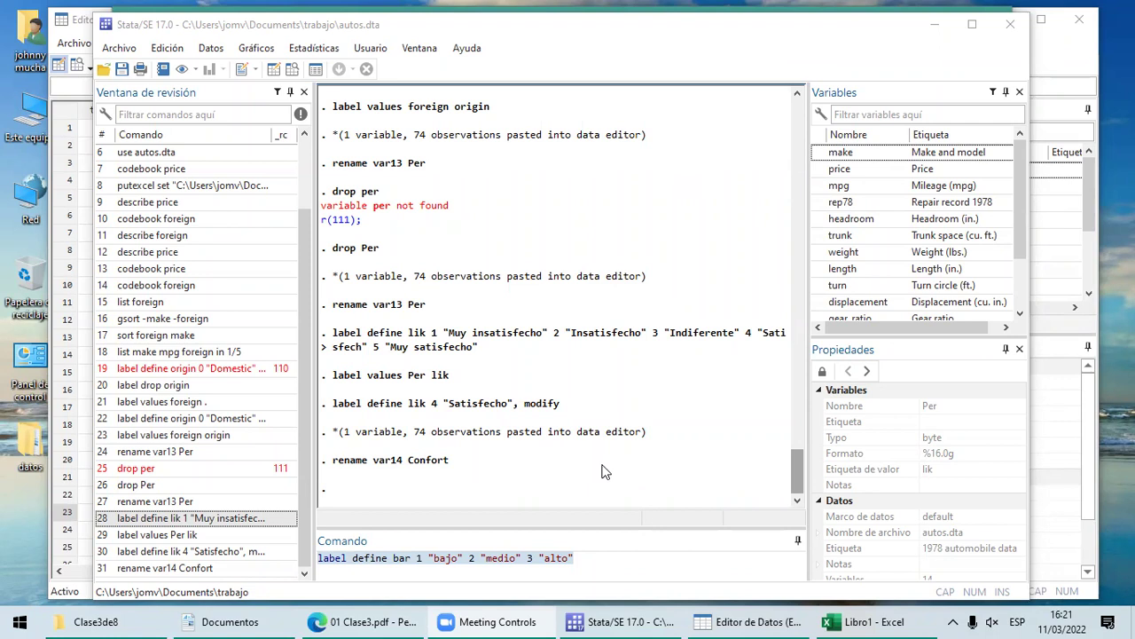
click(594, 559)
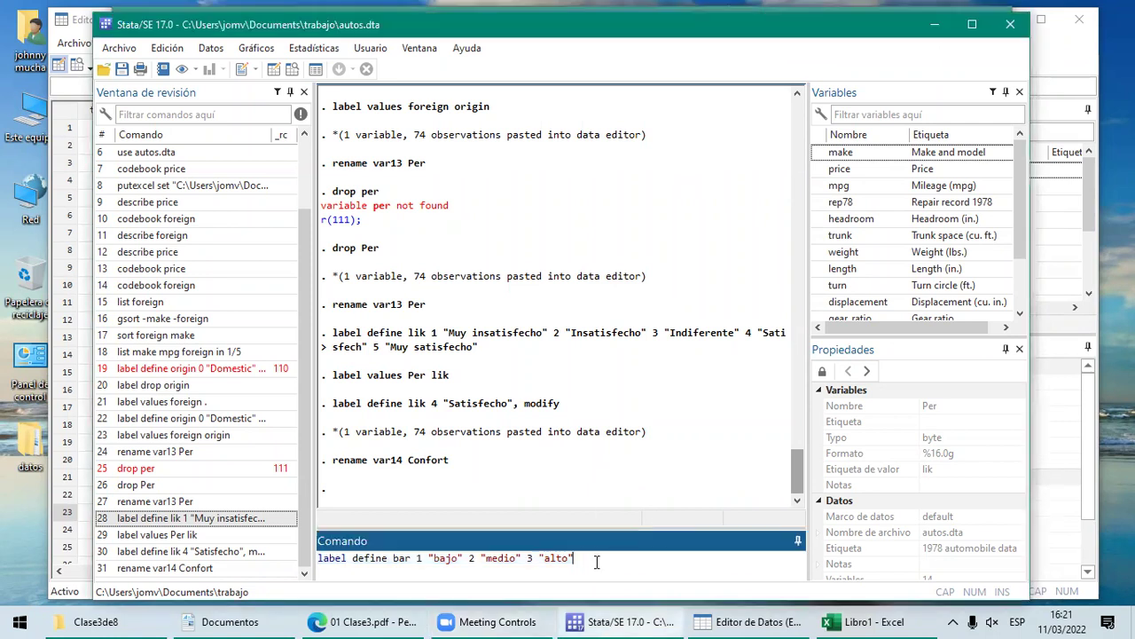
Step: Clear the unexecuted label define bar command from the command line
key(BackSpace)
key(BackSpace)
key(BackSpace)
key(BackSpace)
key(BackSpace)
key(BackSpace)
key(BackSpace)
key(BackSpace)
key(BackSpace)
key(BackSpace)
key(BackSpace)
key(BackSpace)
key(BackSpace)
key(BackSpace)
key(BackSpace)
key(BackSpace)
key(BackSpace)
key(BackSpace)
key(BackSpace)
key(BackSpace)
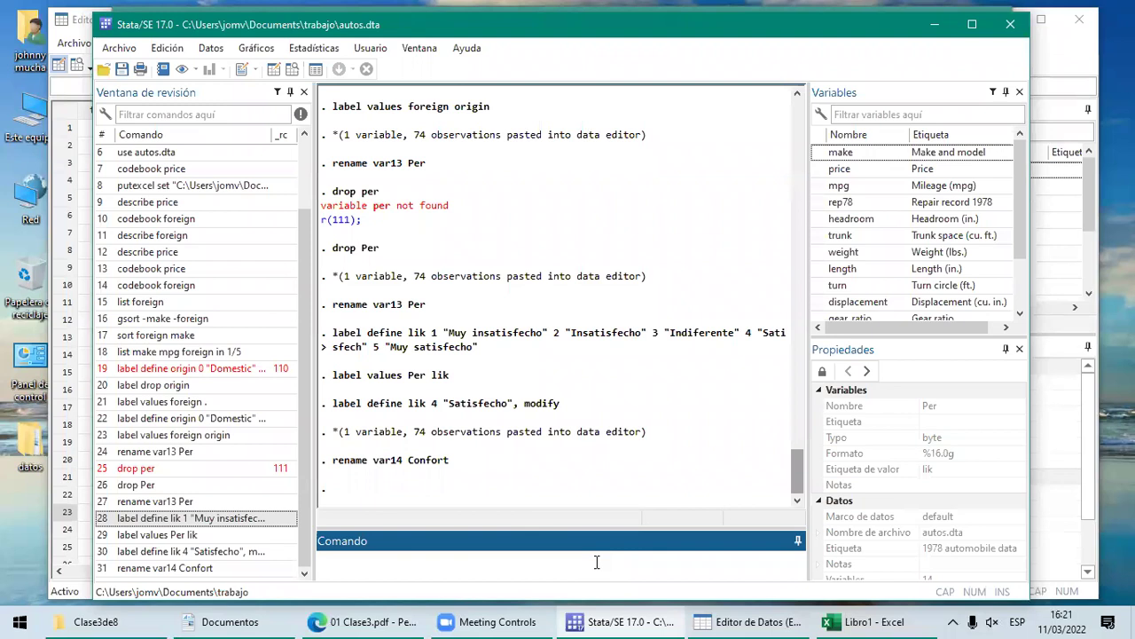
Step: In the Data Editor, select Confort, manage its value labels and start creating a new label named bar
click(736, 621)
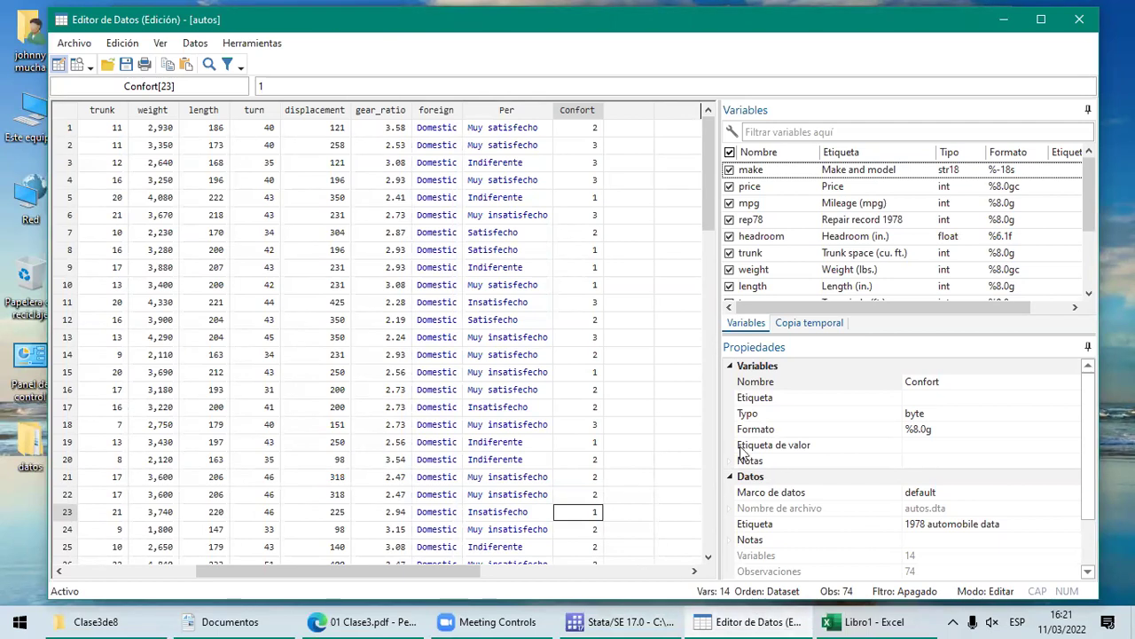
click(592, 110)
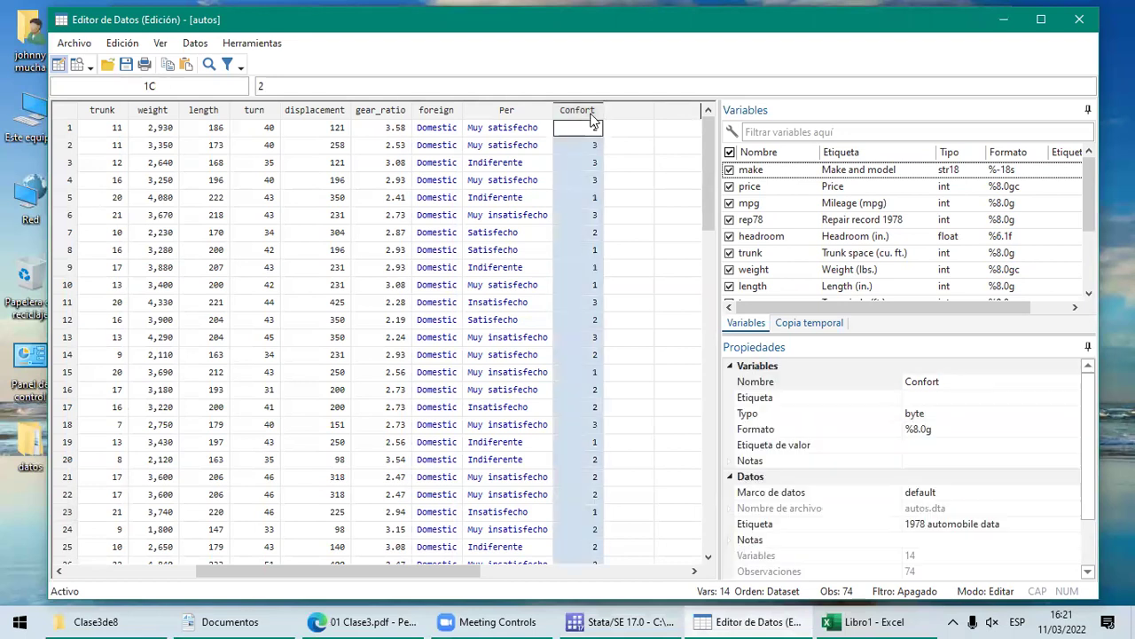
click(934, 443)
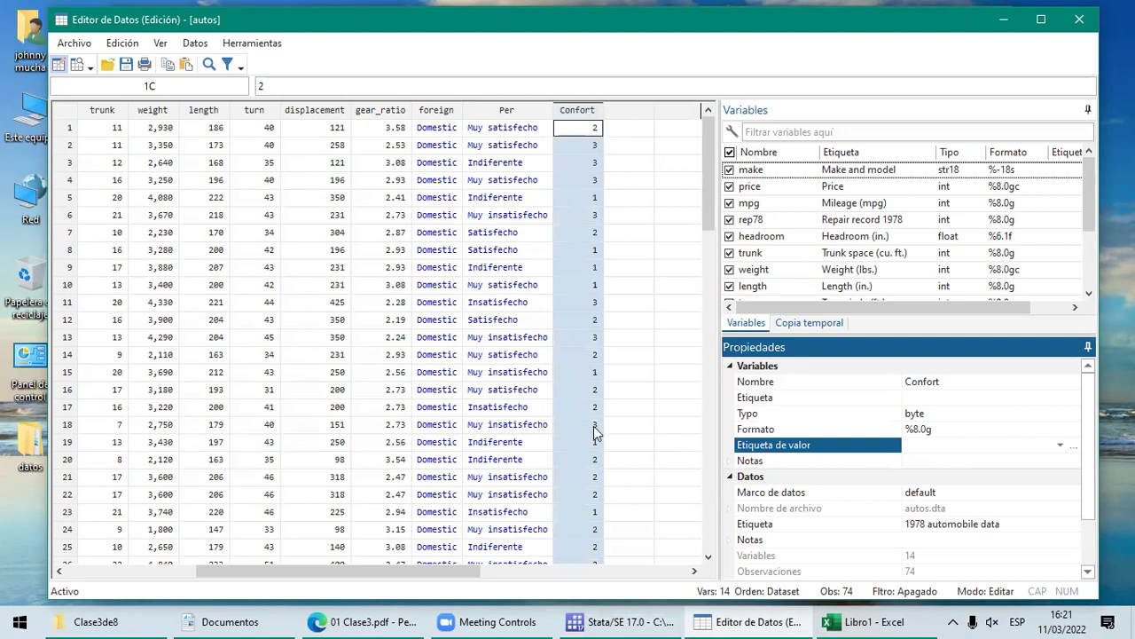
click(1018, 443)
click(1073, 448)
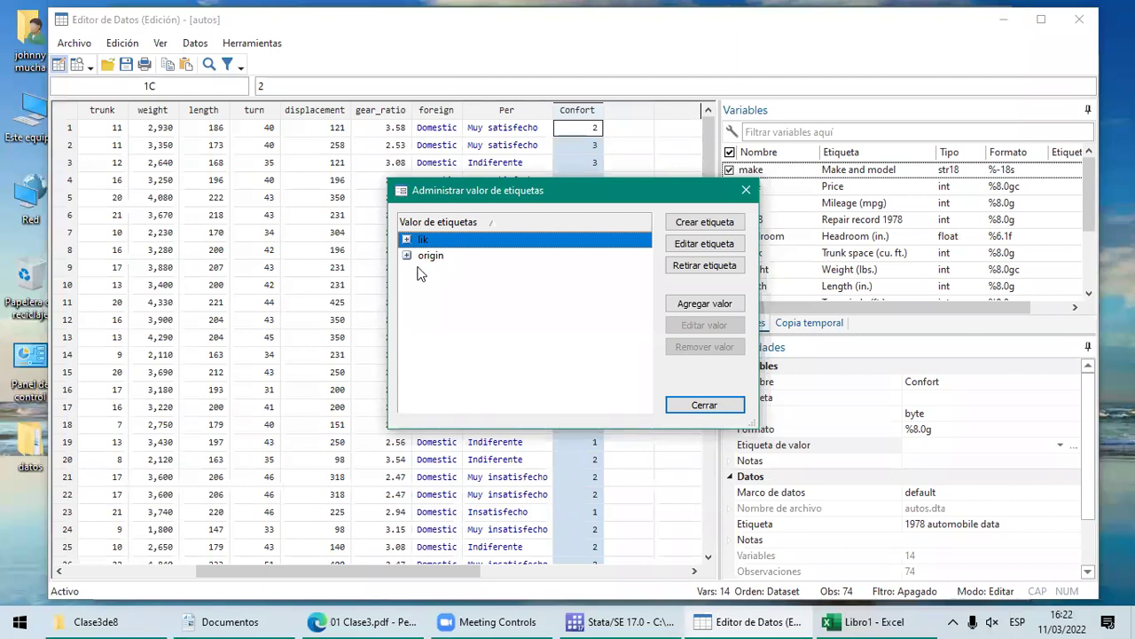
click(697, 229)
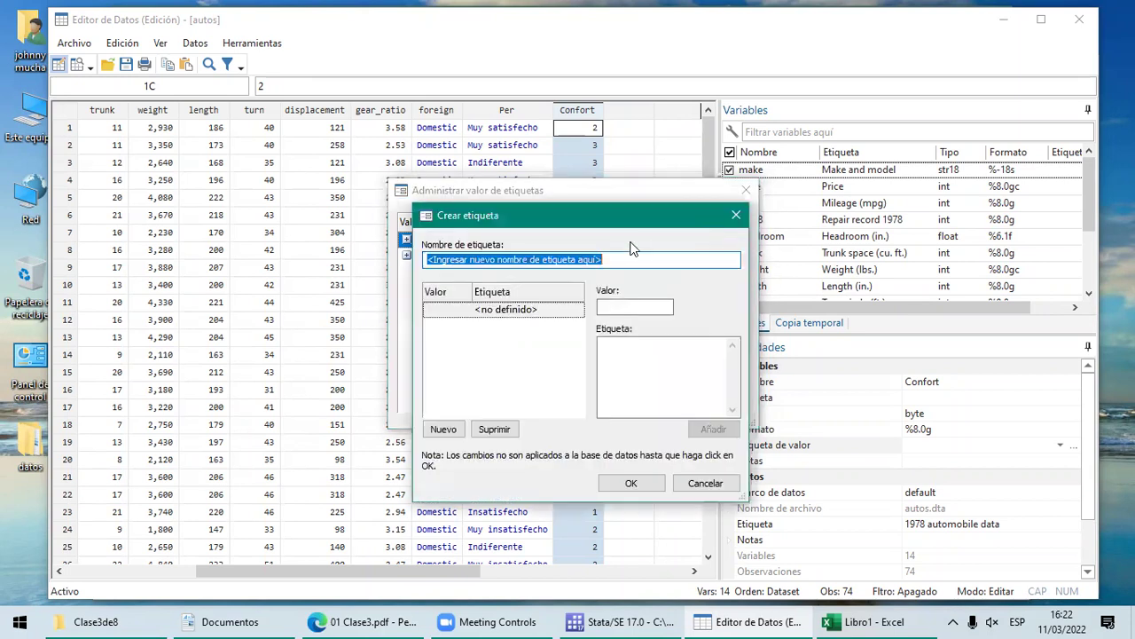
text(bar)
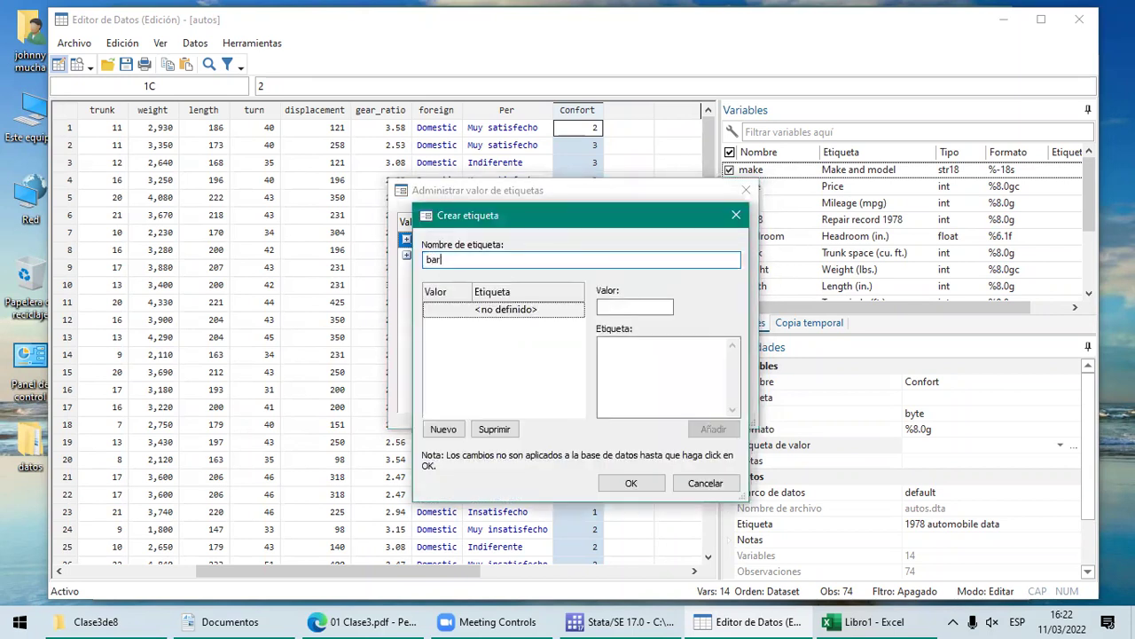
Step: Add the values 1 = bajo, 2 = medio and 3 = alto to the bar label
click(606, 305)
text(1)
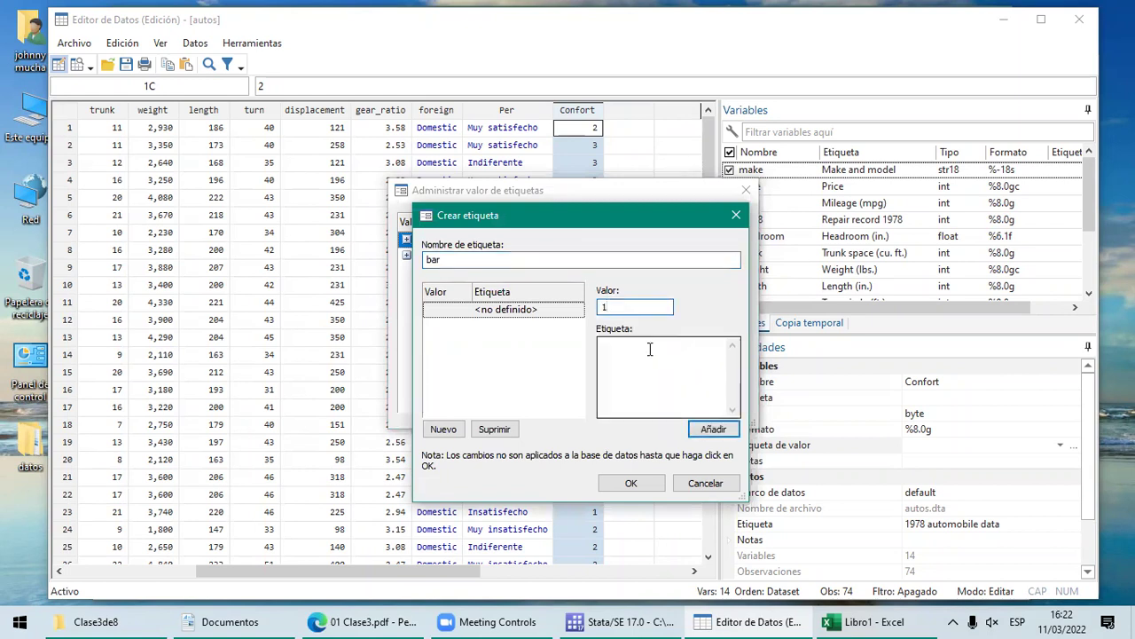
text(bajo)
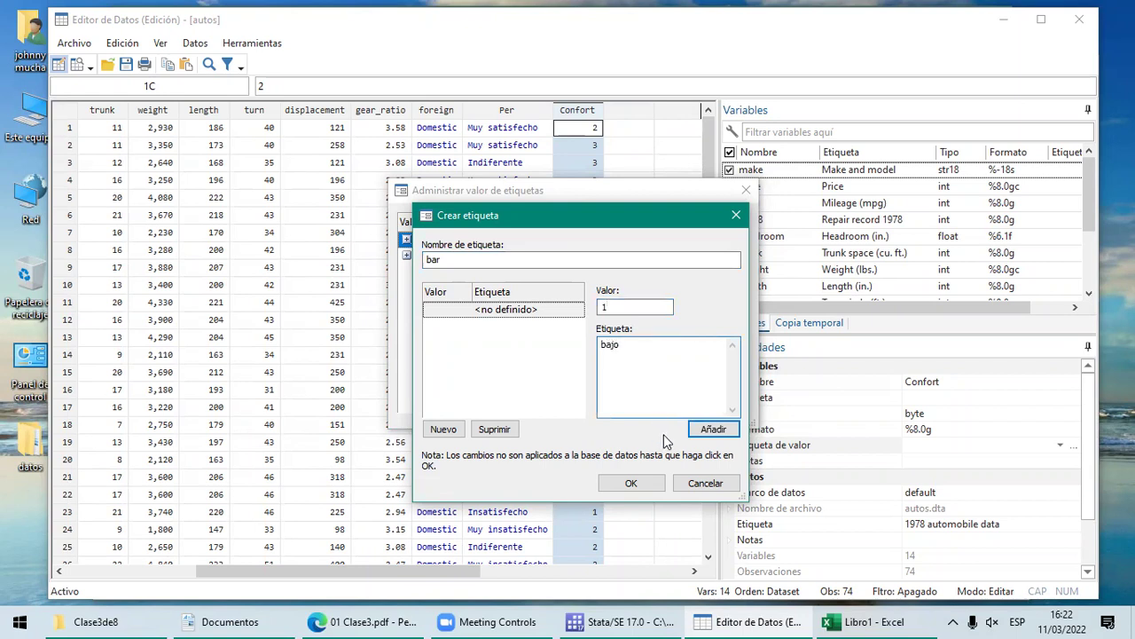
click(708, 430)
text(2)
click(616, 350)
text(medio)
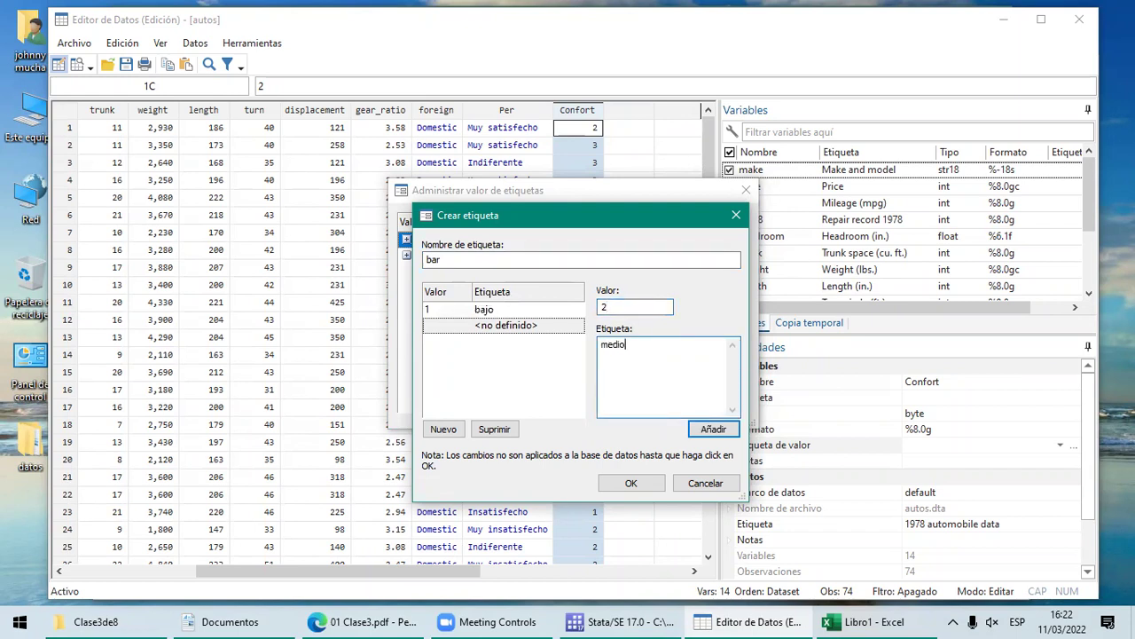
click(712, 430)
text(3)
click(632, 346)
text(alto)
click(717, 428)
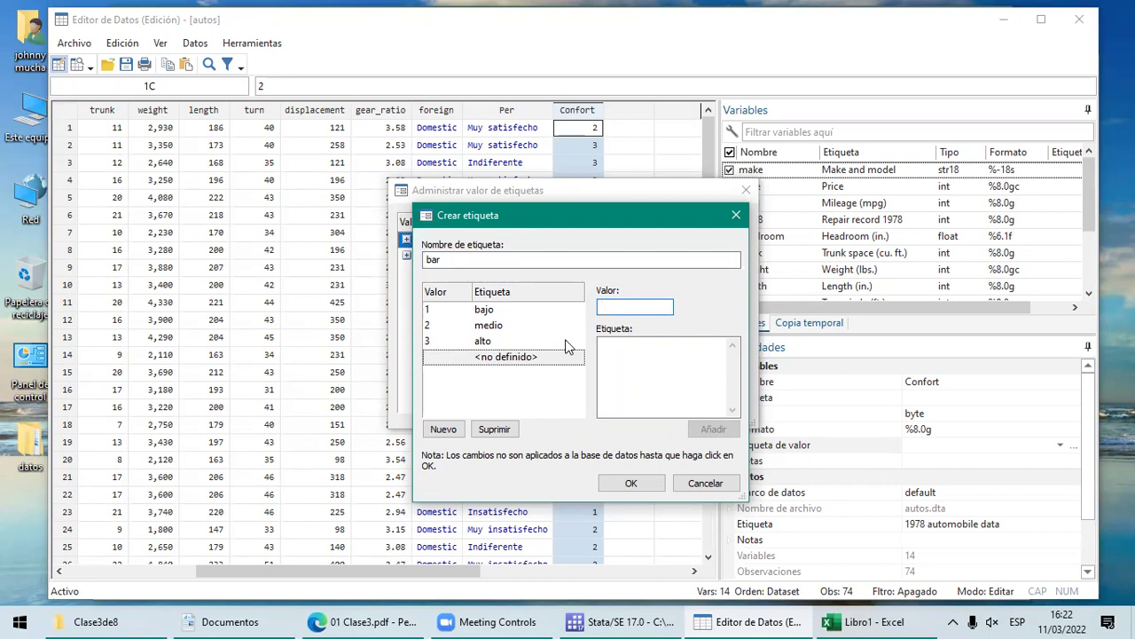
Step: Save the bar value label with its three defined values and close the value-label manager
click(657, 489)
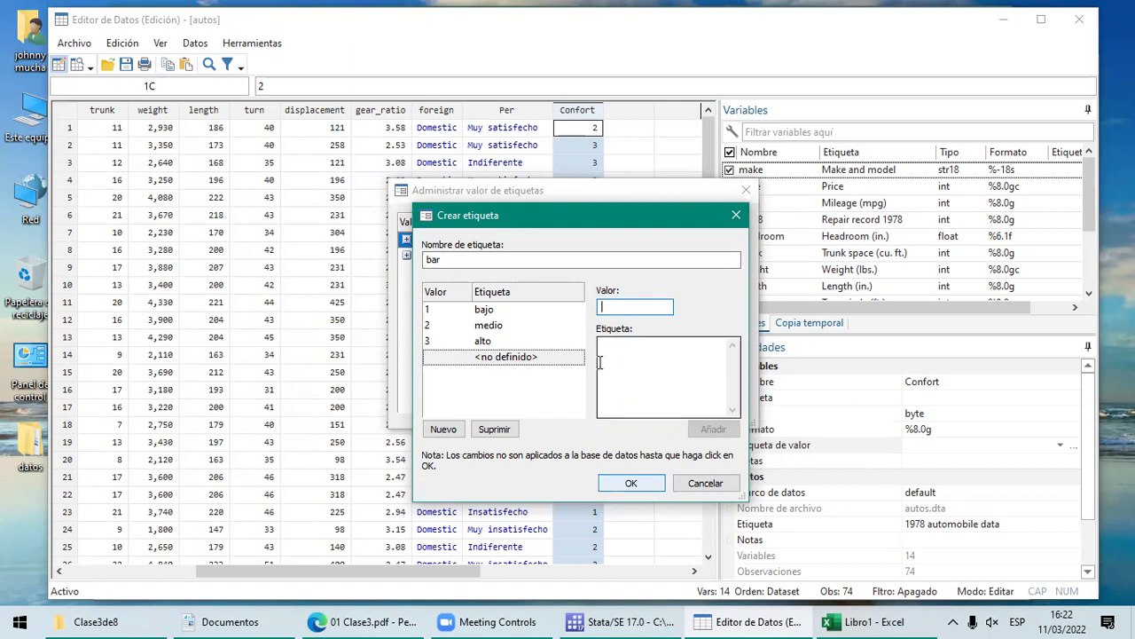
click(568, 86)
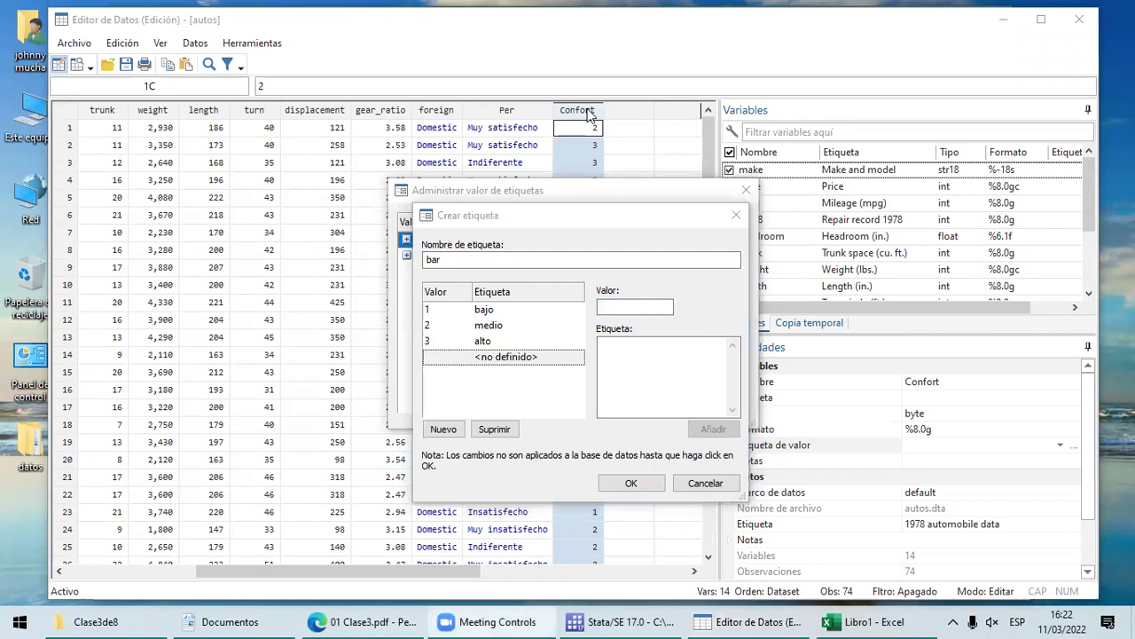
click(646, 484)
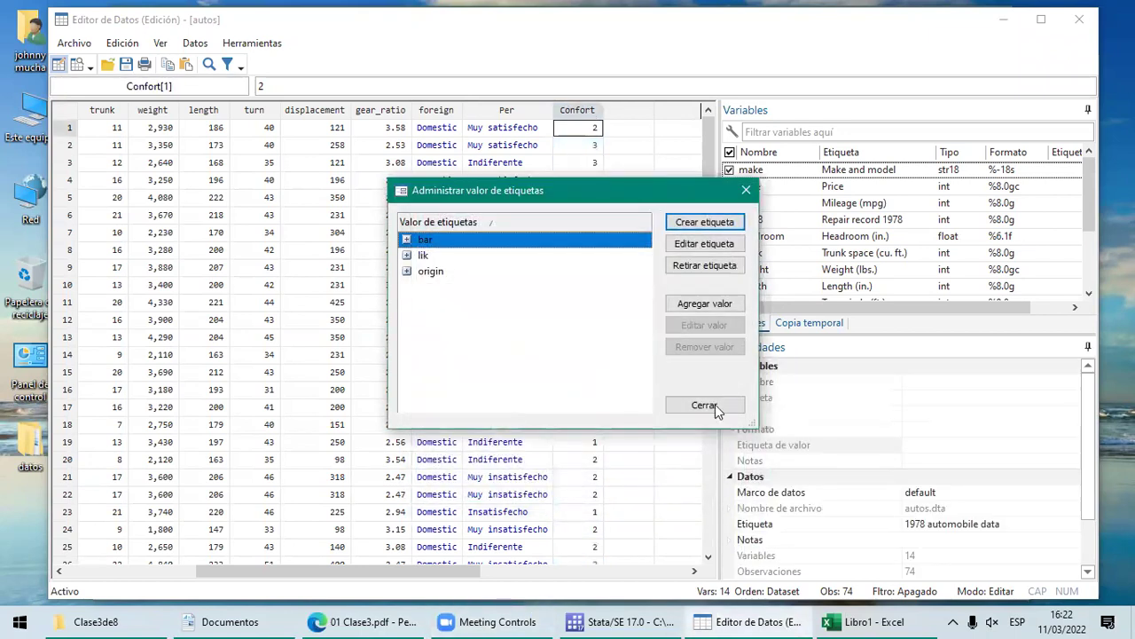
click(704, 405)
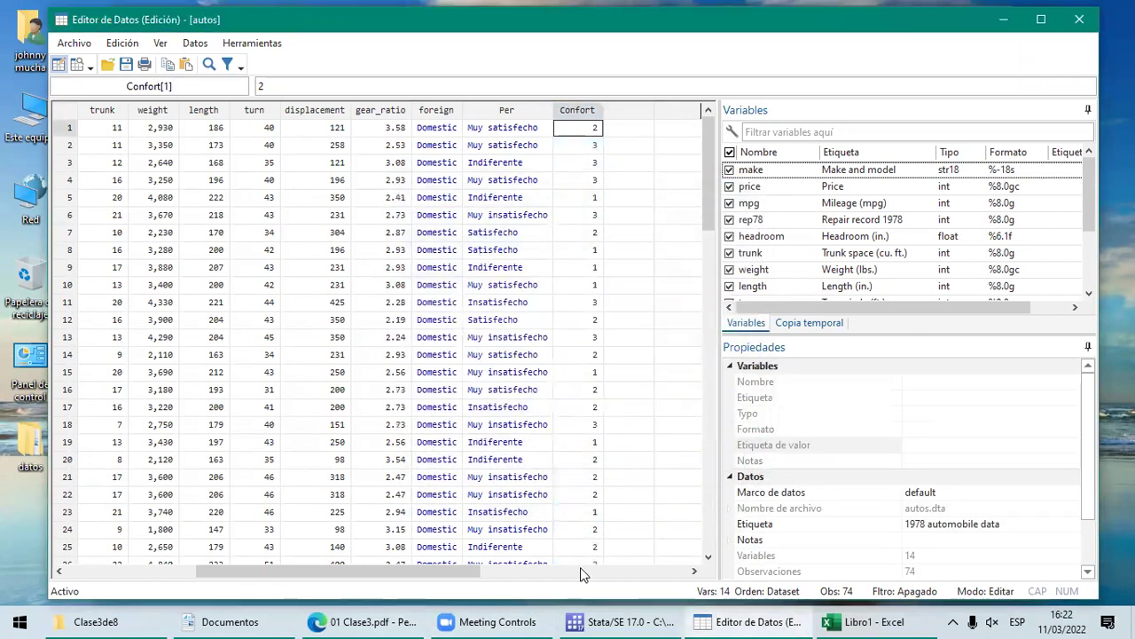
Step: Switch to Stata's main window and highlight the logged label define bar command in the results for review
click(621, 621)
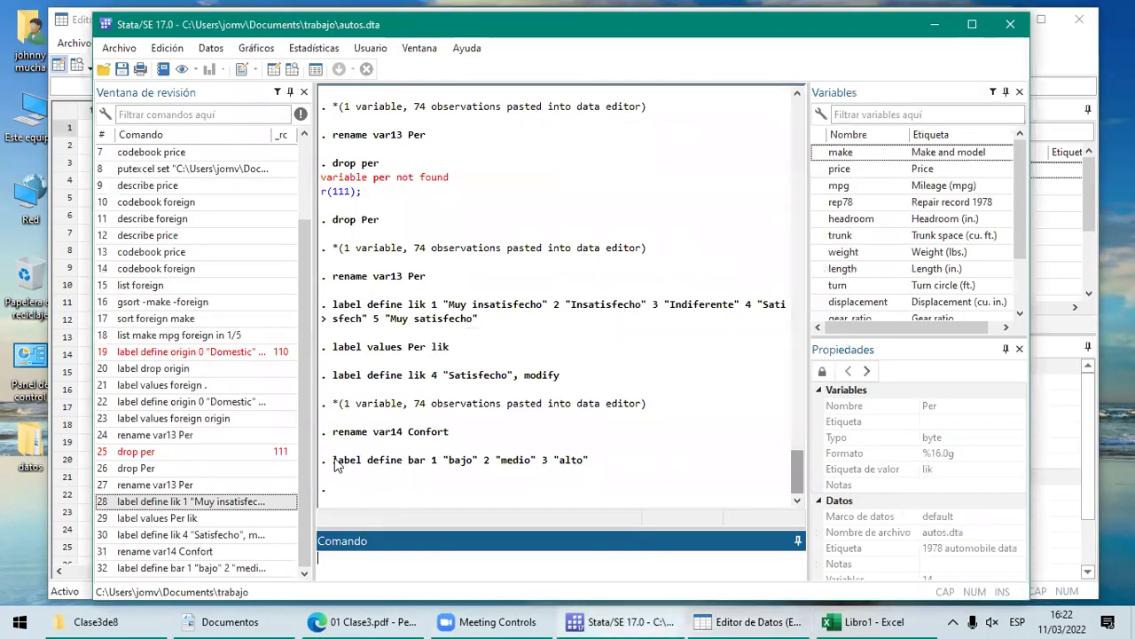
click(609, 467)
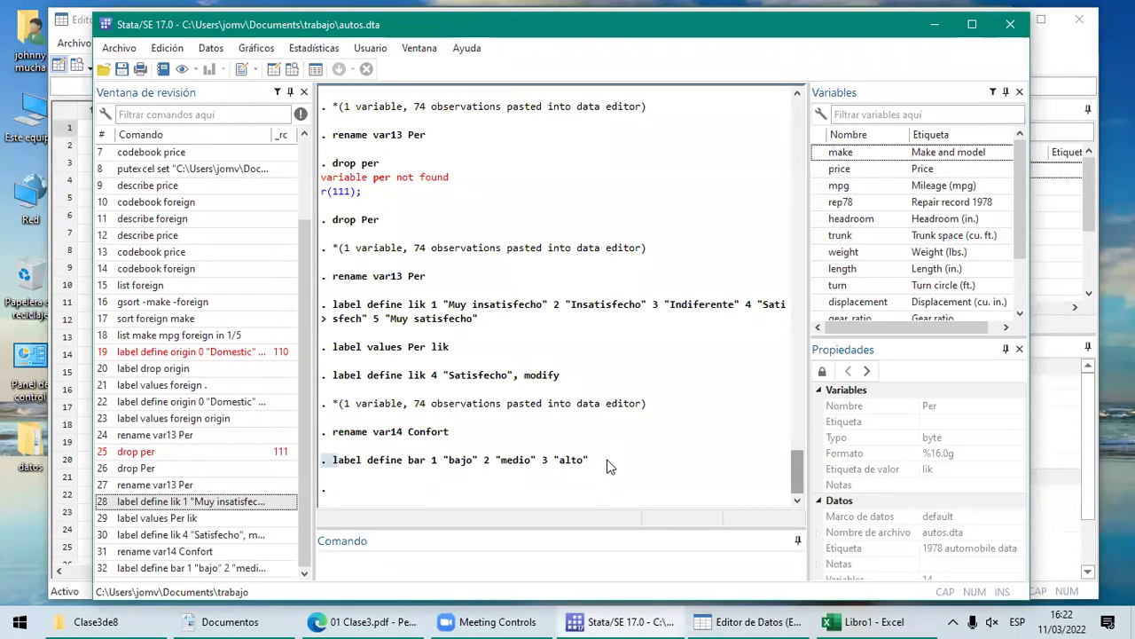
triple_click(608, 467)
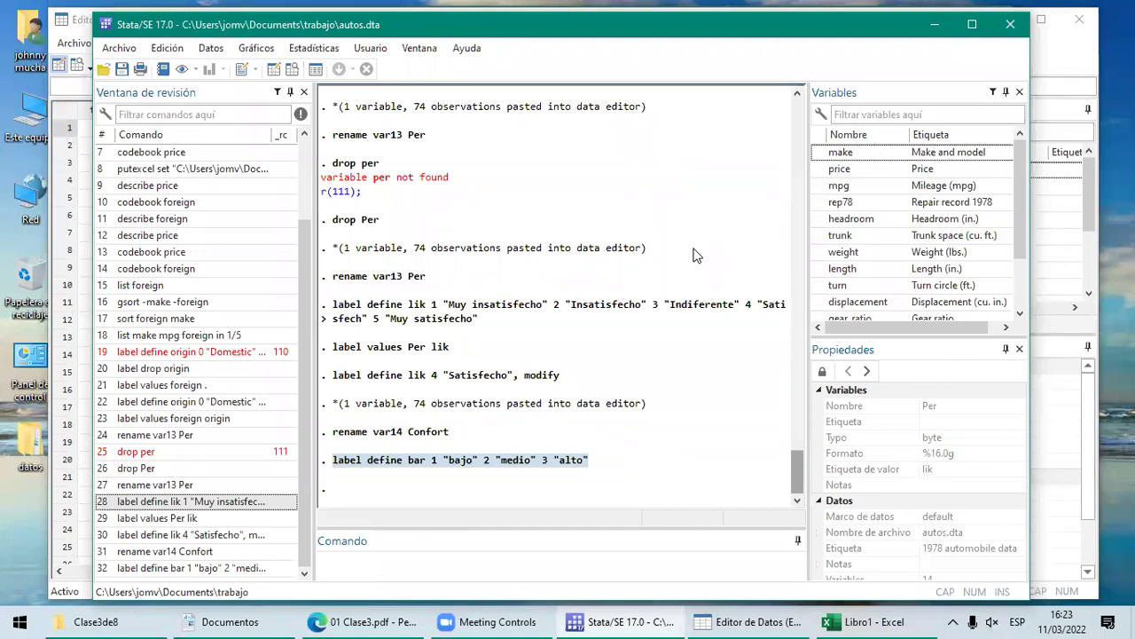
Step: Consult the label values syntax in 01 Clase3.pdf, check the variable name in the Data Editor and draft label values Confort bar in Stata's command line
click(423, 575)
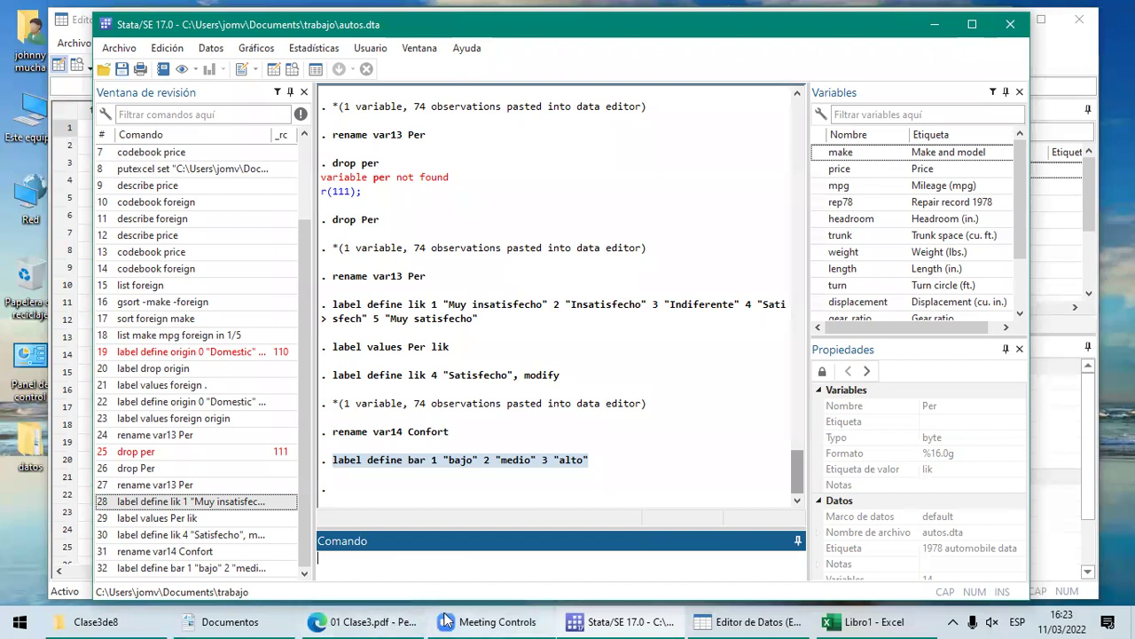
click(397, 619)
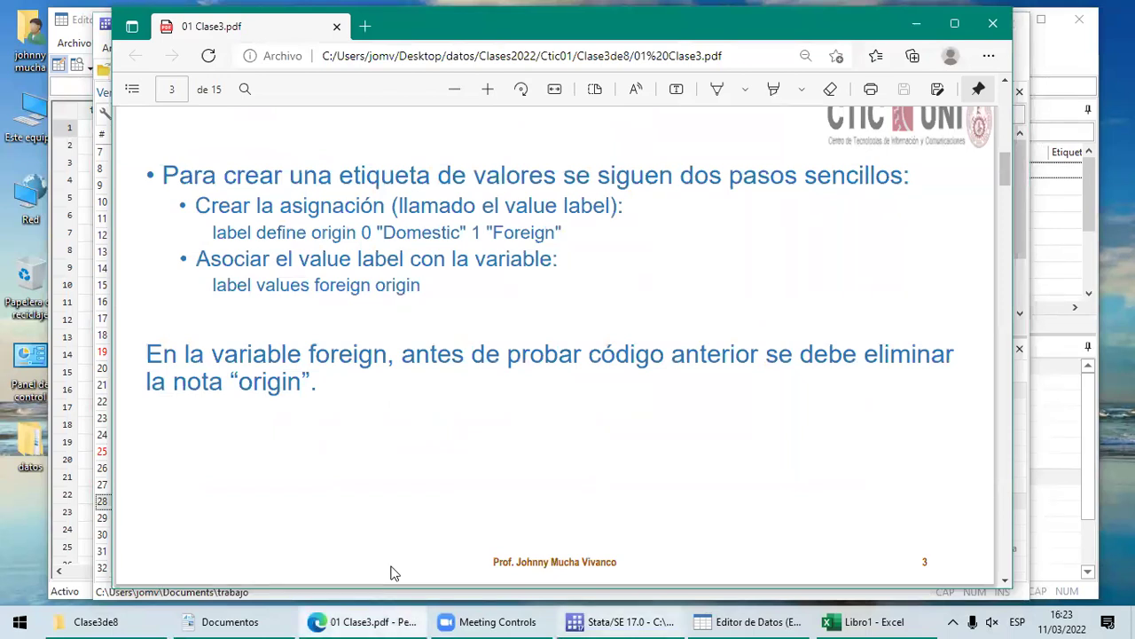
click(621, 621)
text(label values)
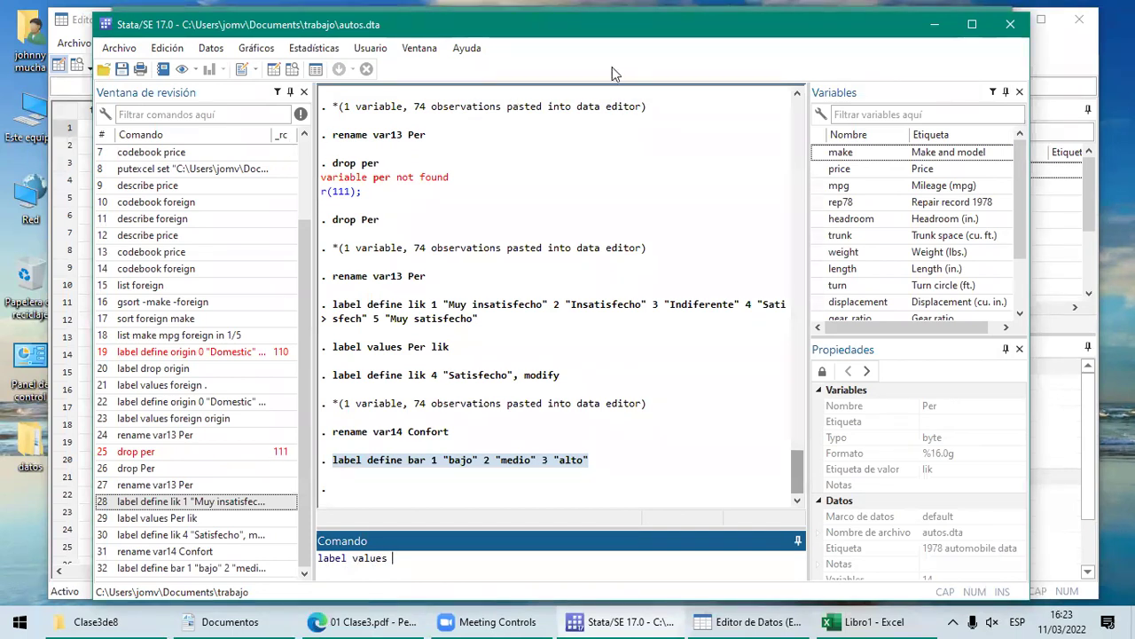
click(752, 620)
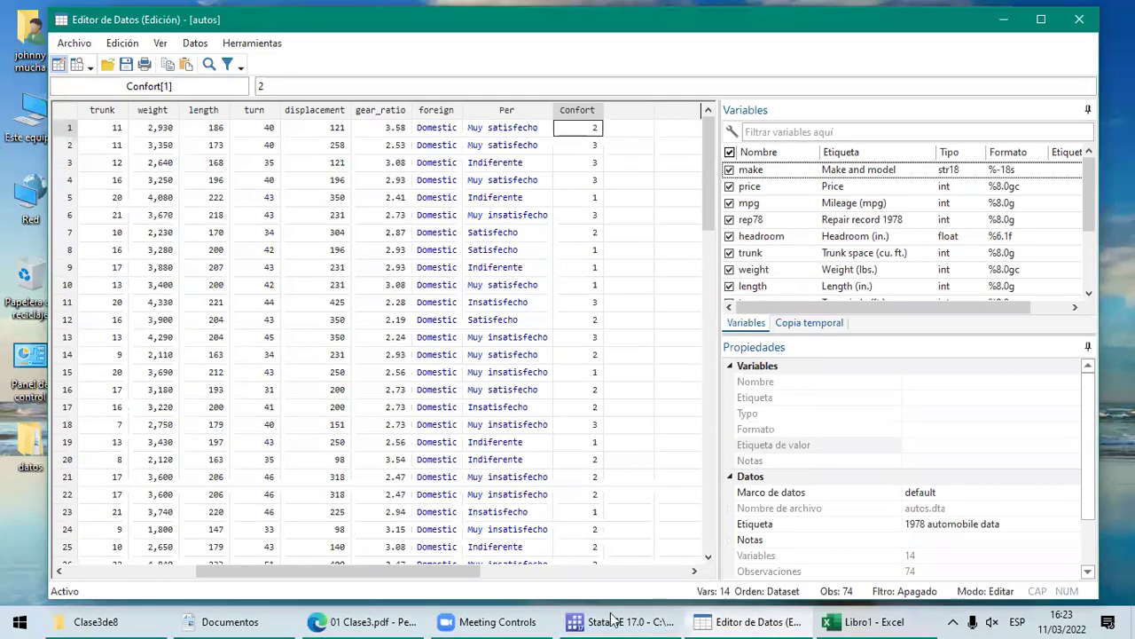
click(612, 620)
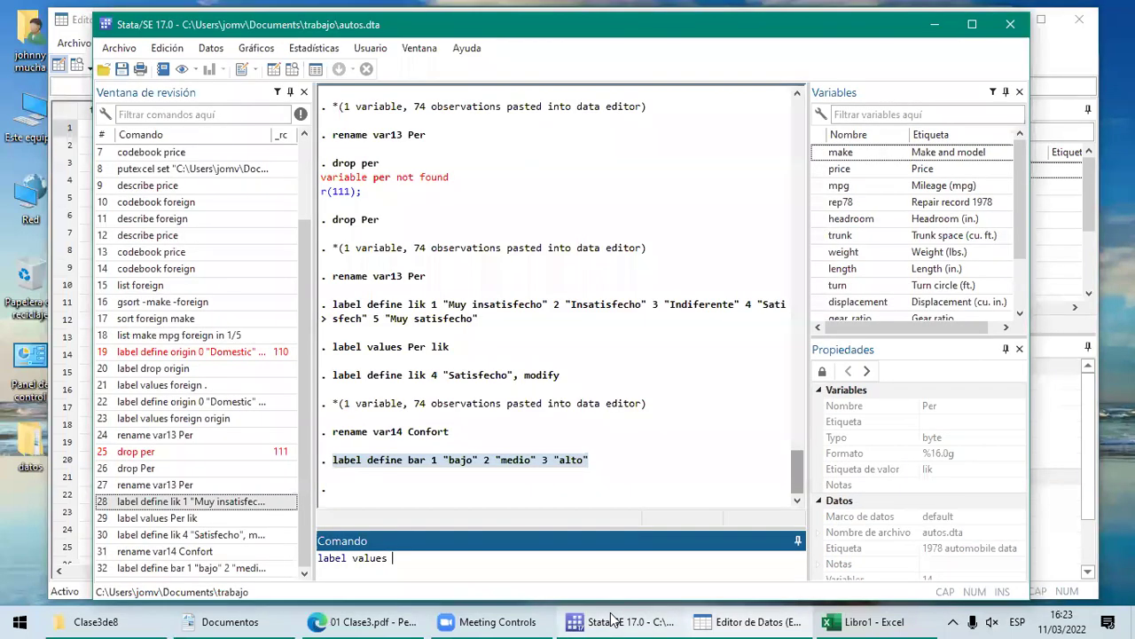
text(Confort)
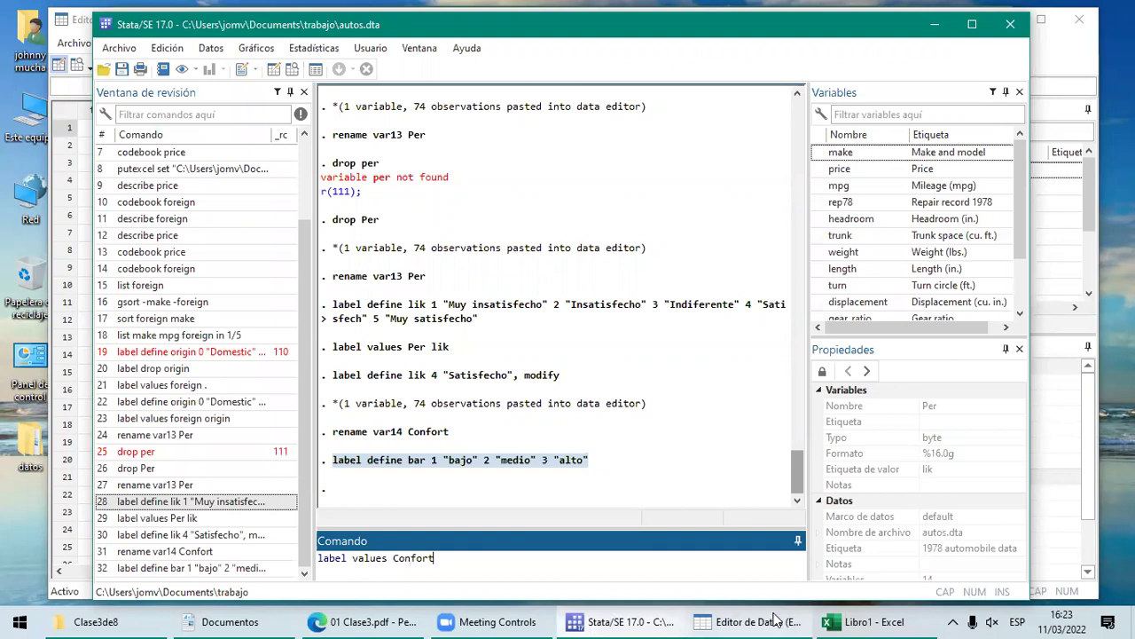
click(773, 618)
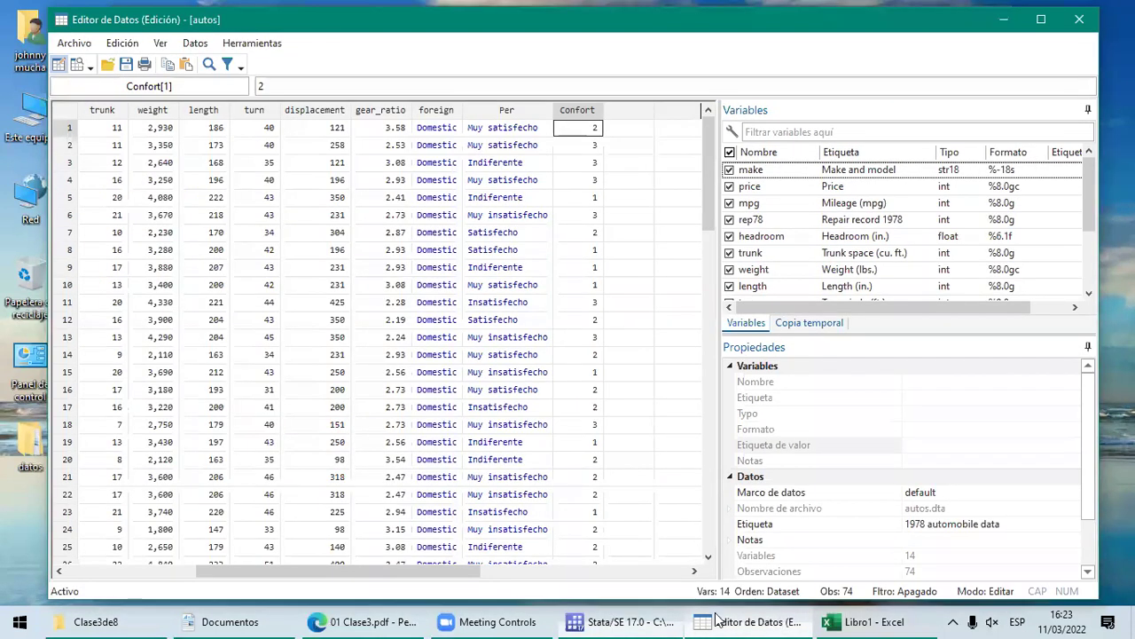
click(597, 618)
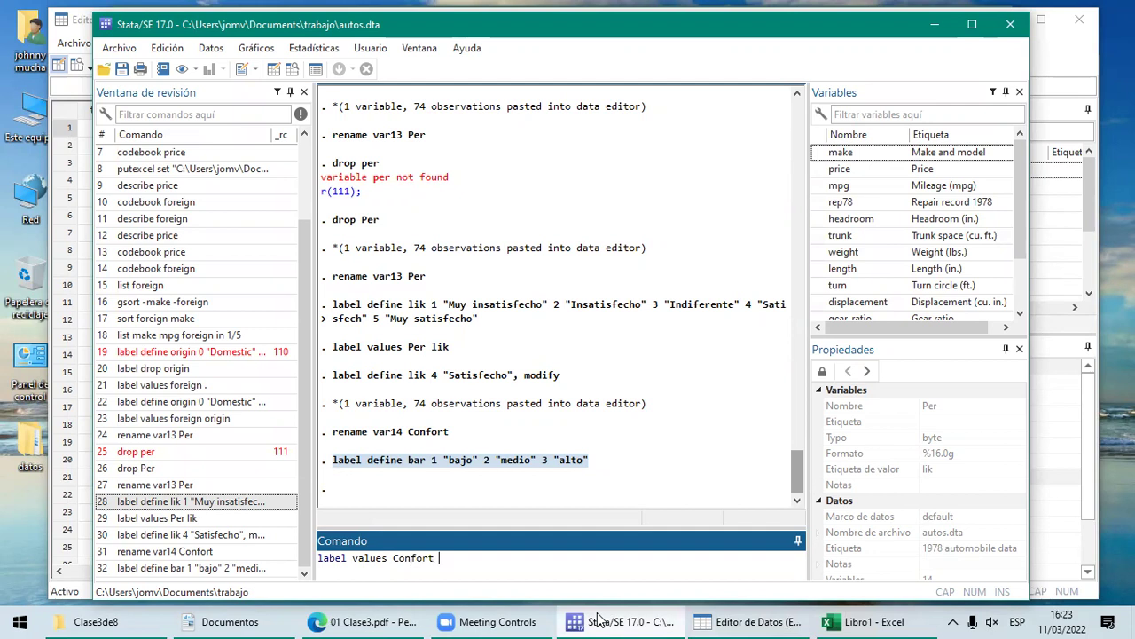
text(bar)
Step: Clear the unexecuted label values Confort bar command from the command line
key(Home)
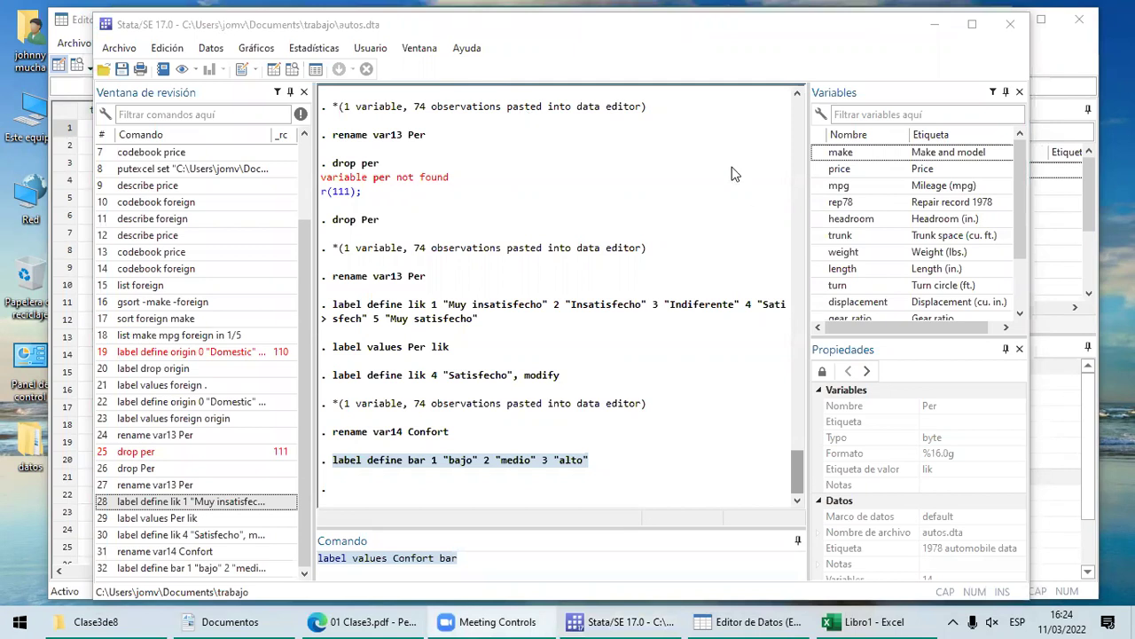
click(495, 557)
key(ctrl+a)
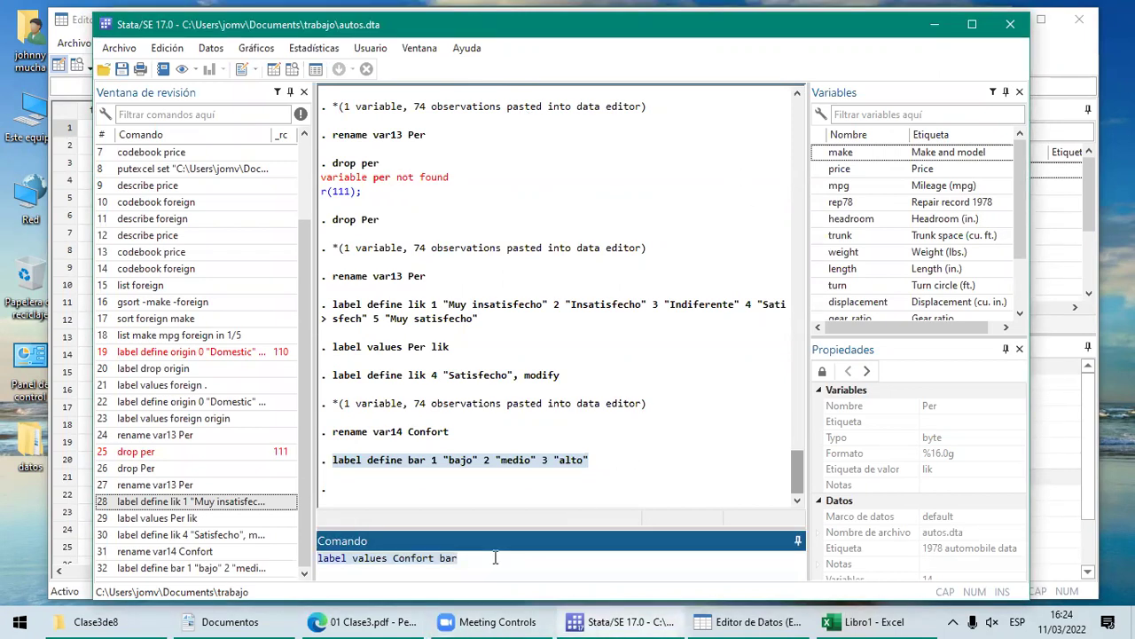
key(BackSpace)
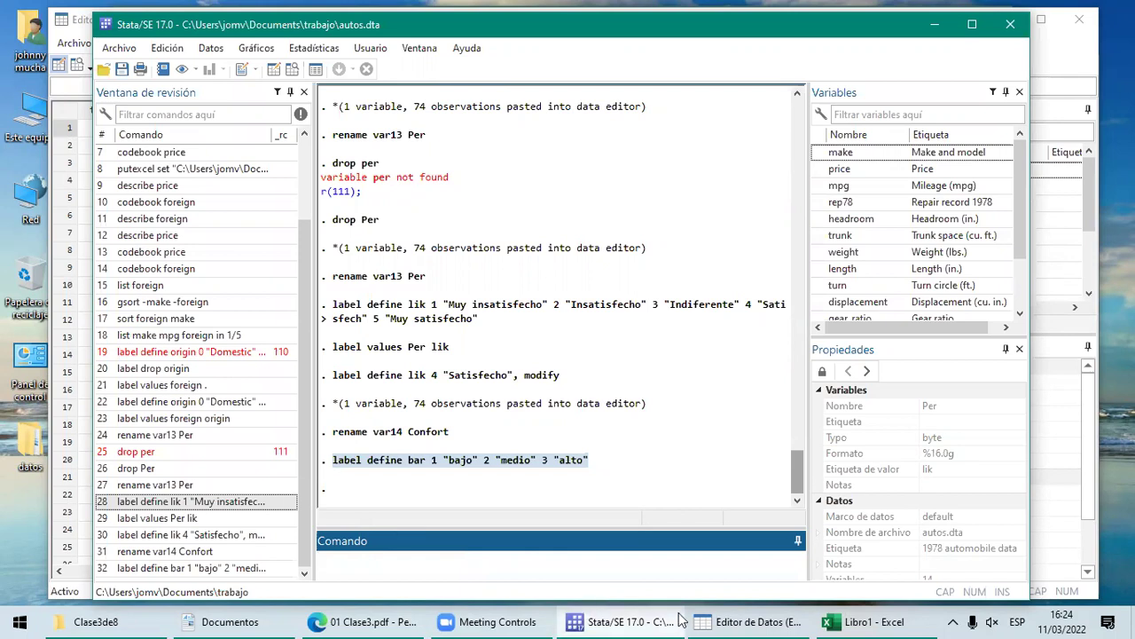
Step: In the Data Editor, select the Confort variable and assign it the bar value label
click(714, 620)
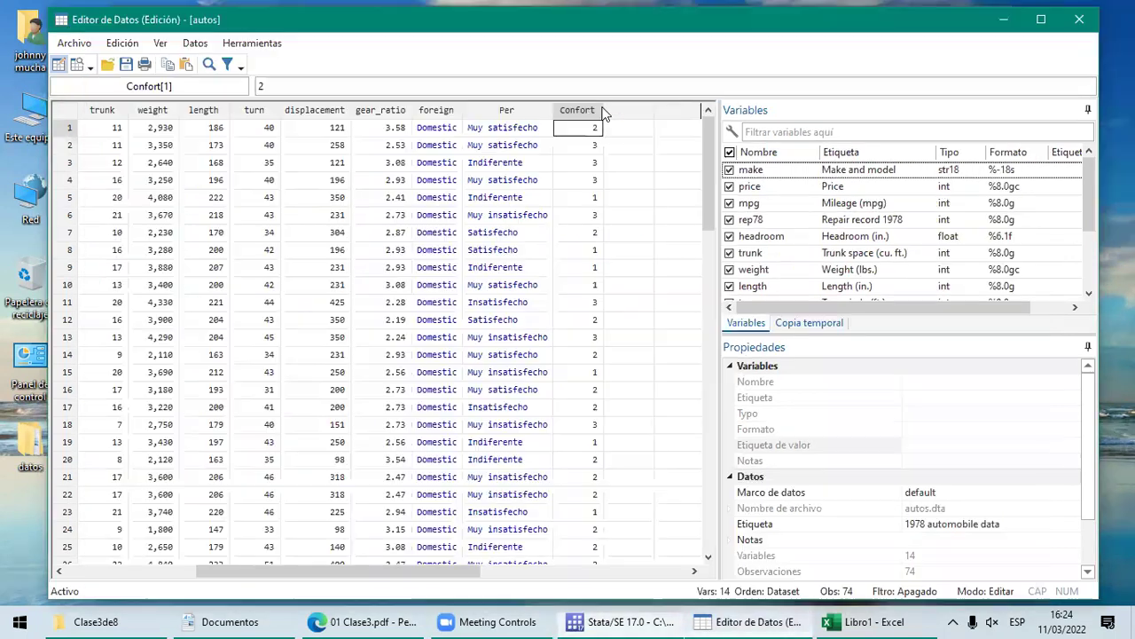
click(582, 110)
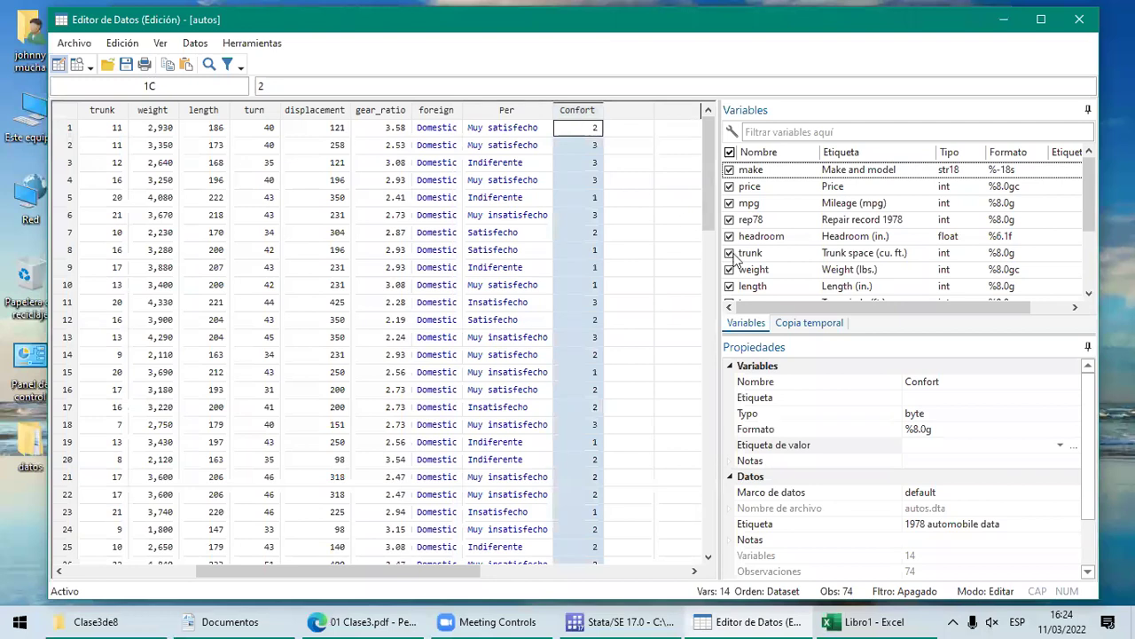
click(923, 443)
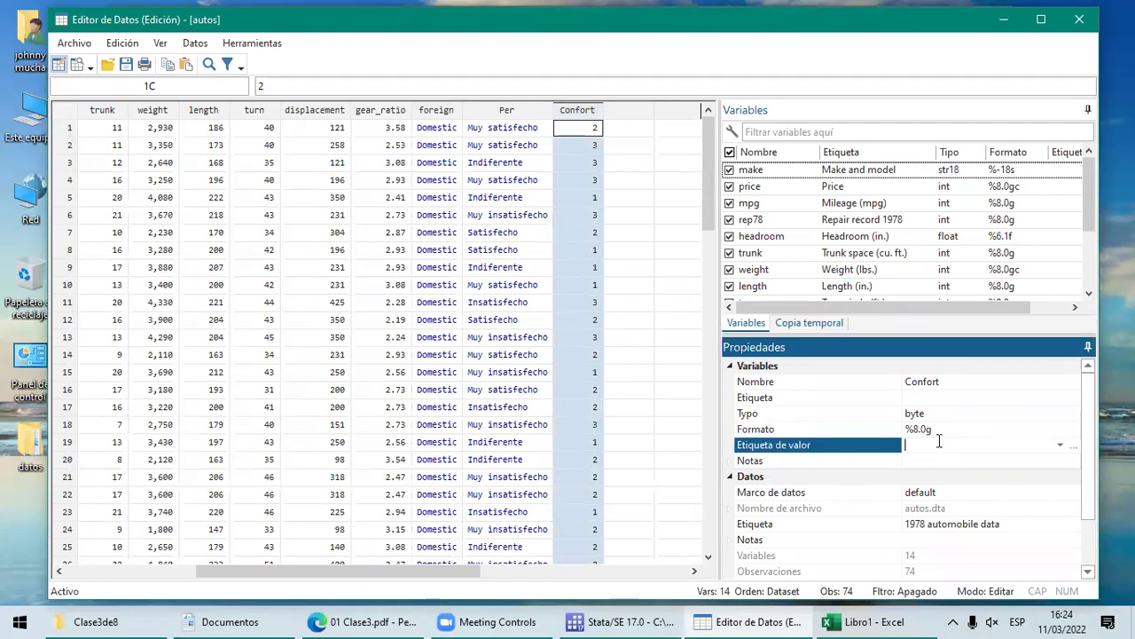
click(1061, 444)
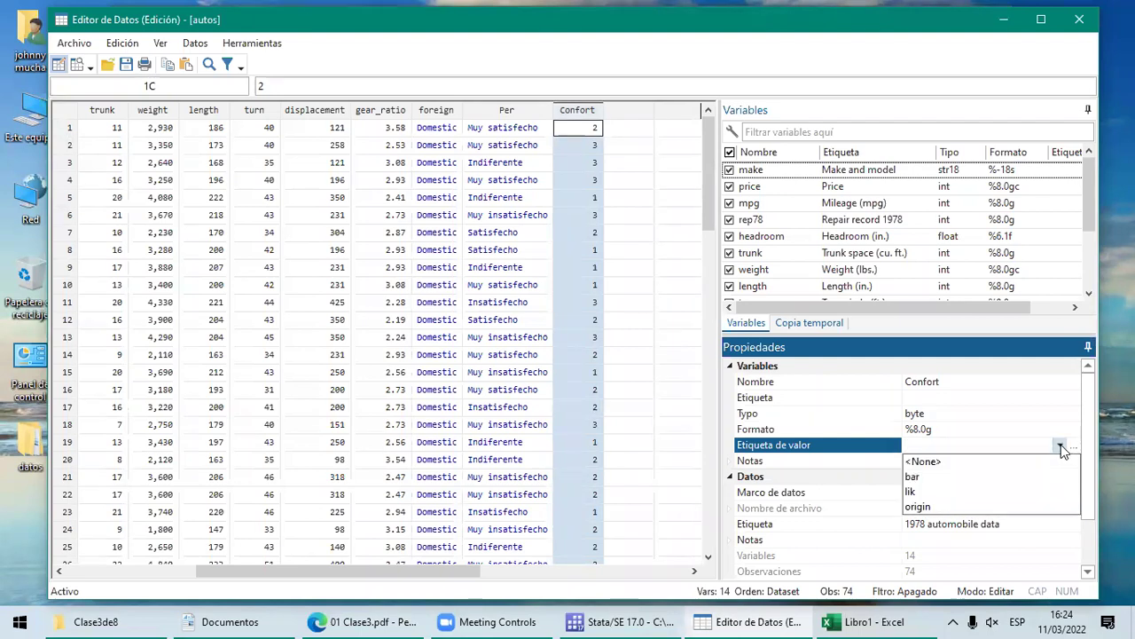
click(918, 477)
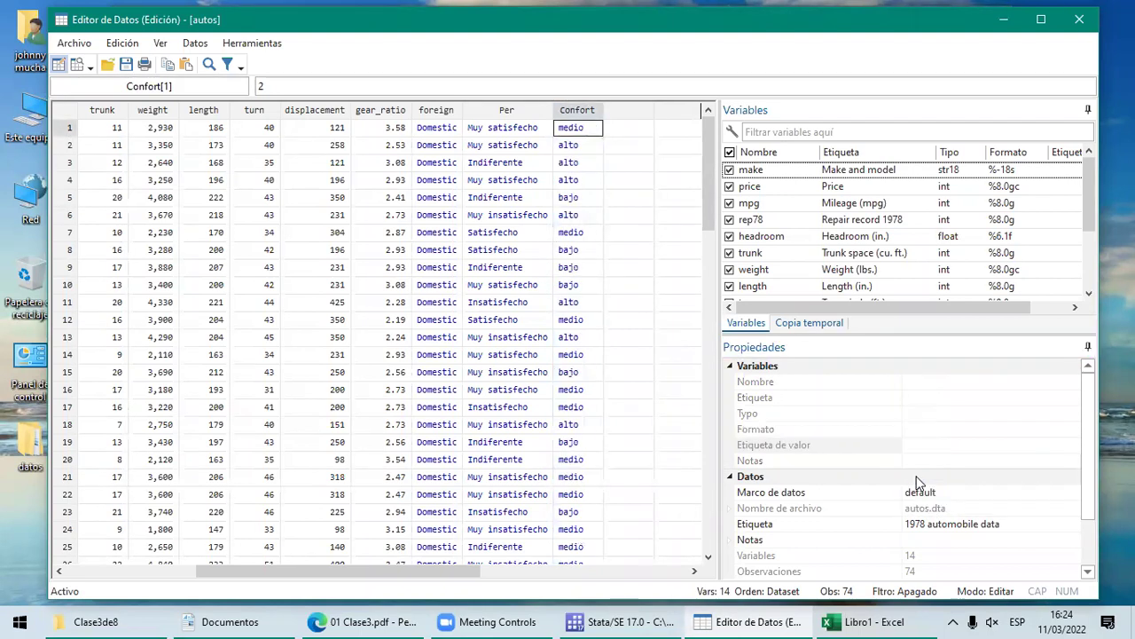
Step: Return to Stata's main window and highlight the logged label values Confort bar command in the results
click(621, 618)
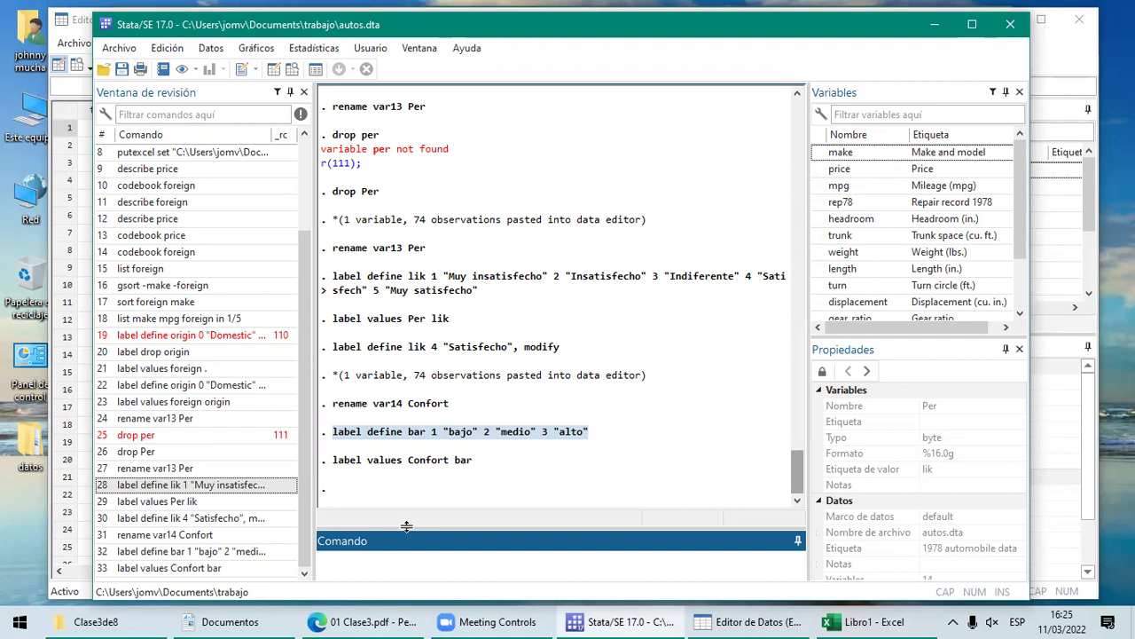
click(489, 462)
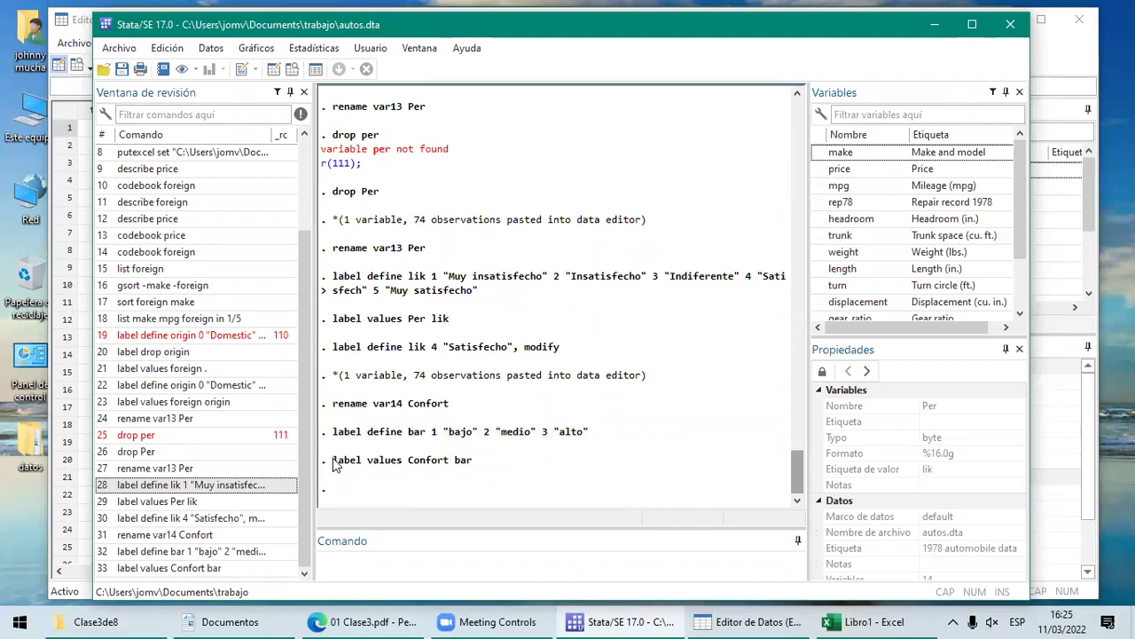
drag(334, 461, 453, 475)
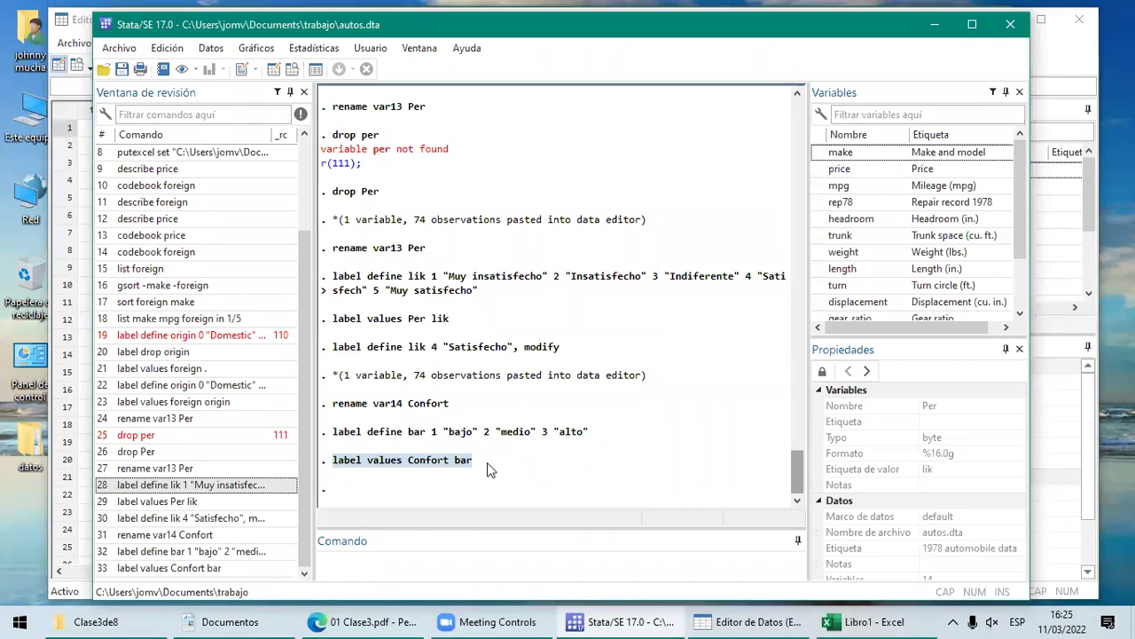
Step: Consult the tabulate examples on page 4 of 01 Clase3.pdf, then run tabulate foreign in Stata
click(401, 618)
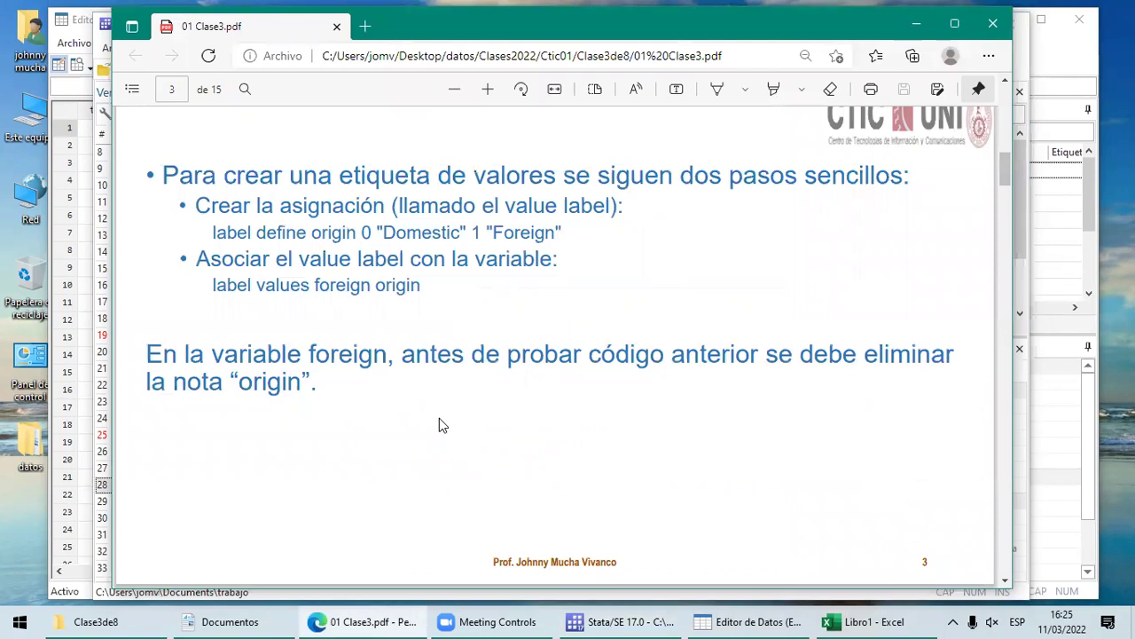
click(1005, 581)
drag(1006, 586, 1006, 585)
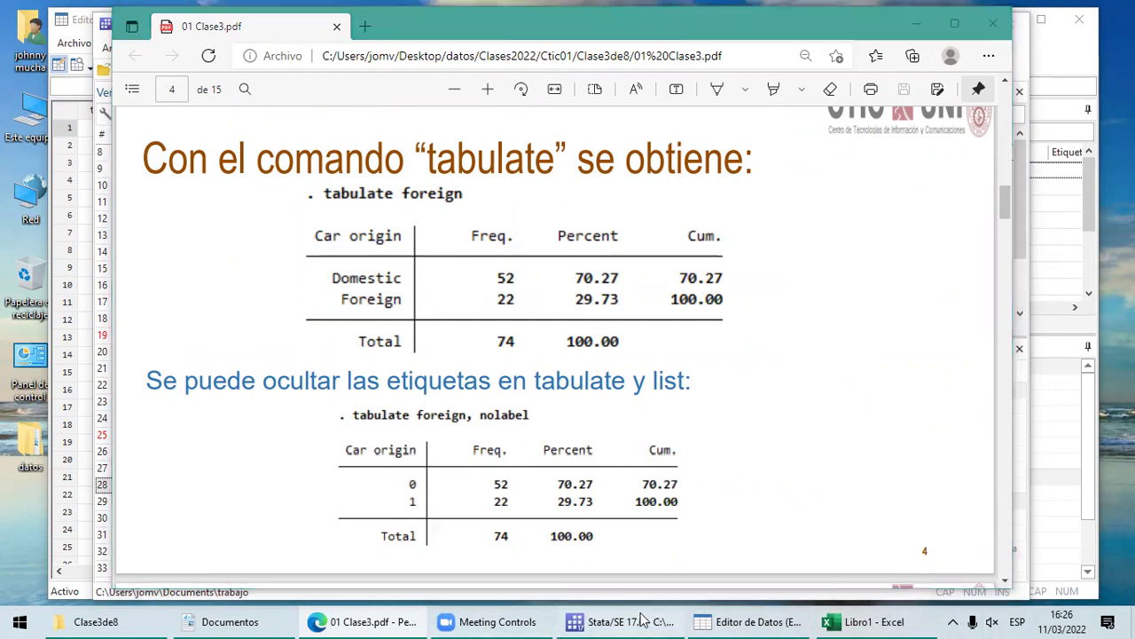
click(583, 621)
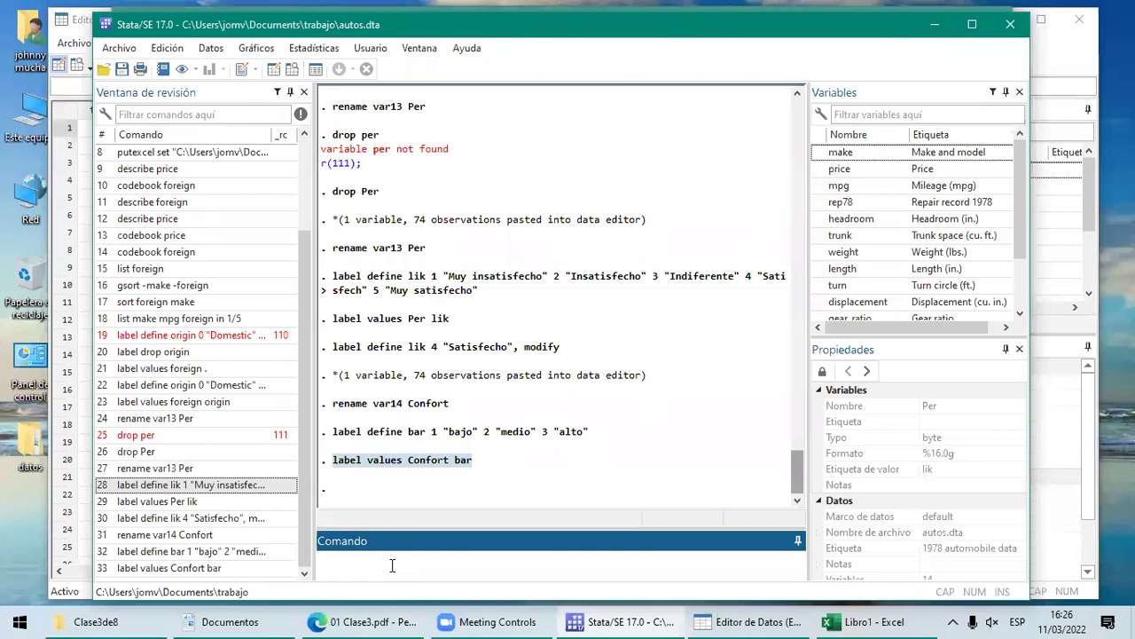
text(tabulate foreign)
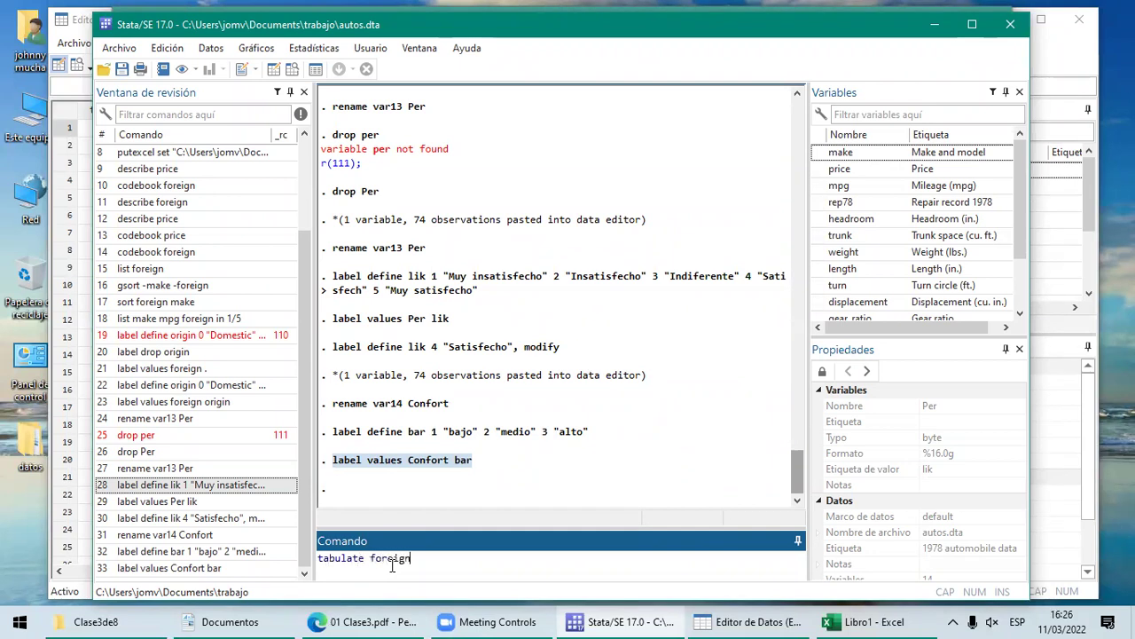
key(Return)
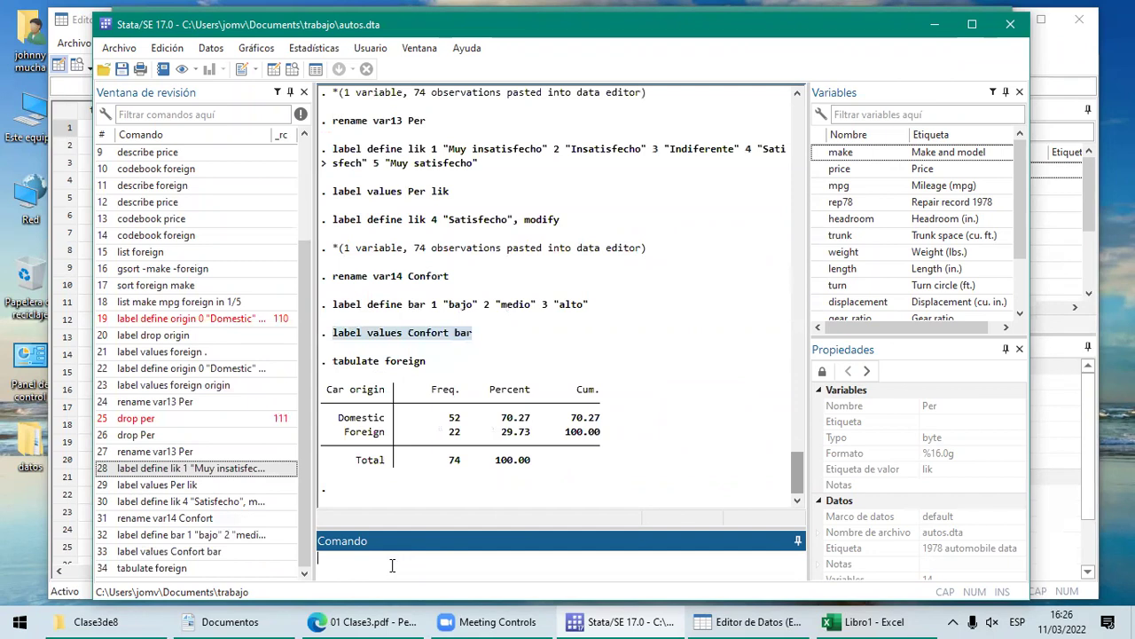
Step: Check the Per variable's name in the Data Editor and run tabulate Per in Stata
text(tabulate)
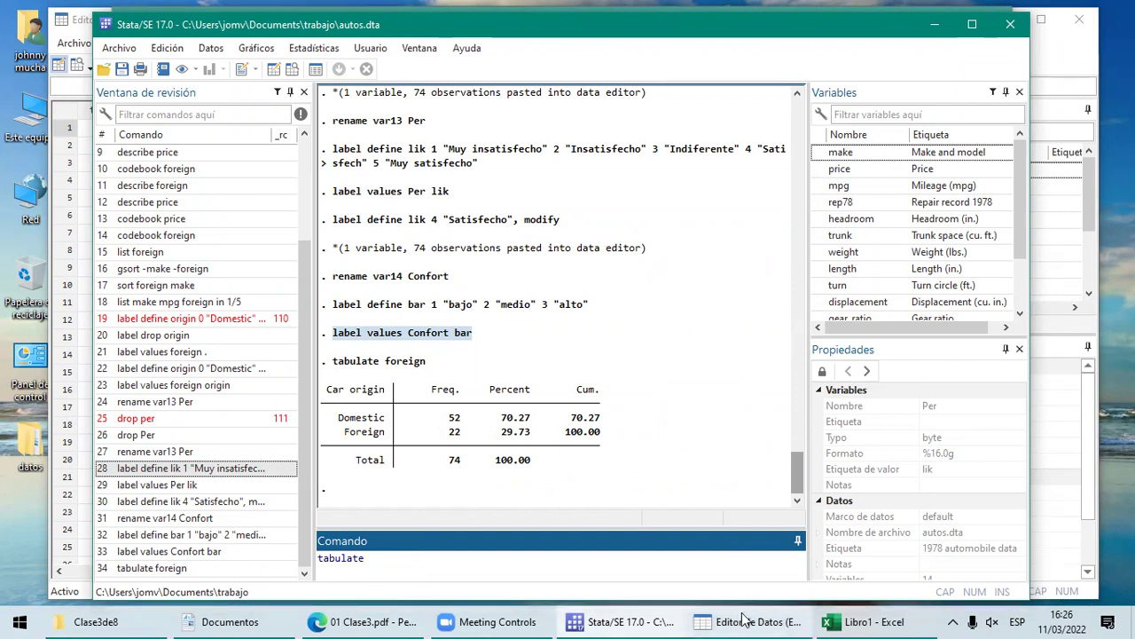
mouse_move(743, 619)
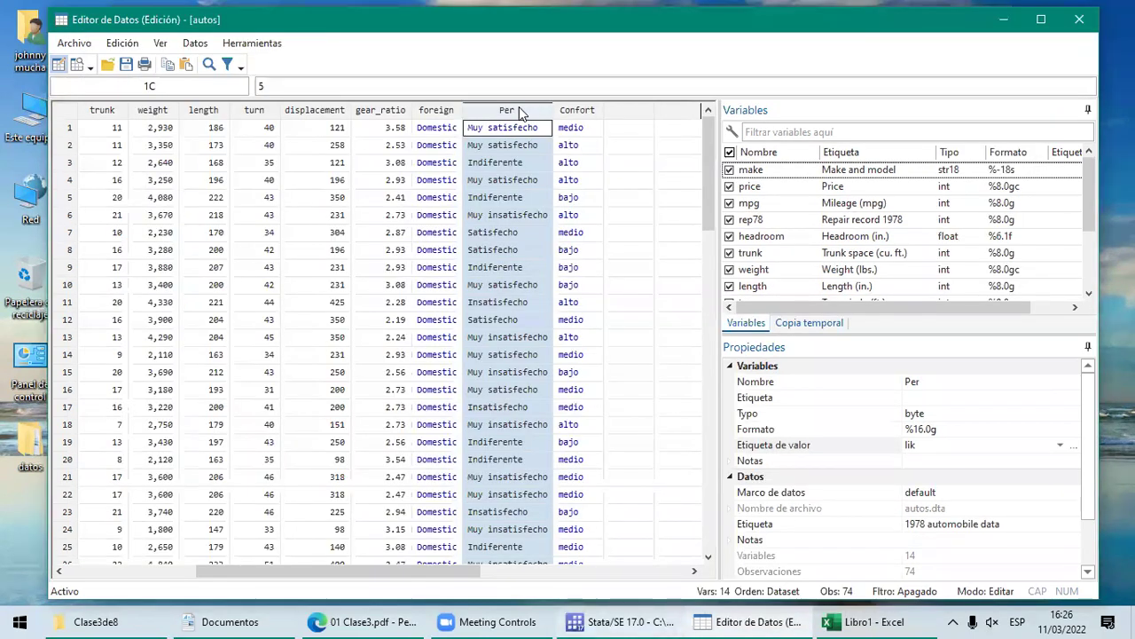
click(489, 578)
text(Per)
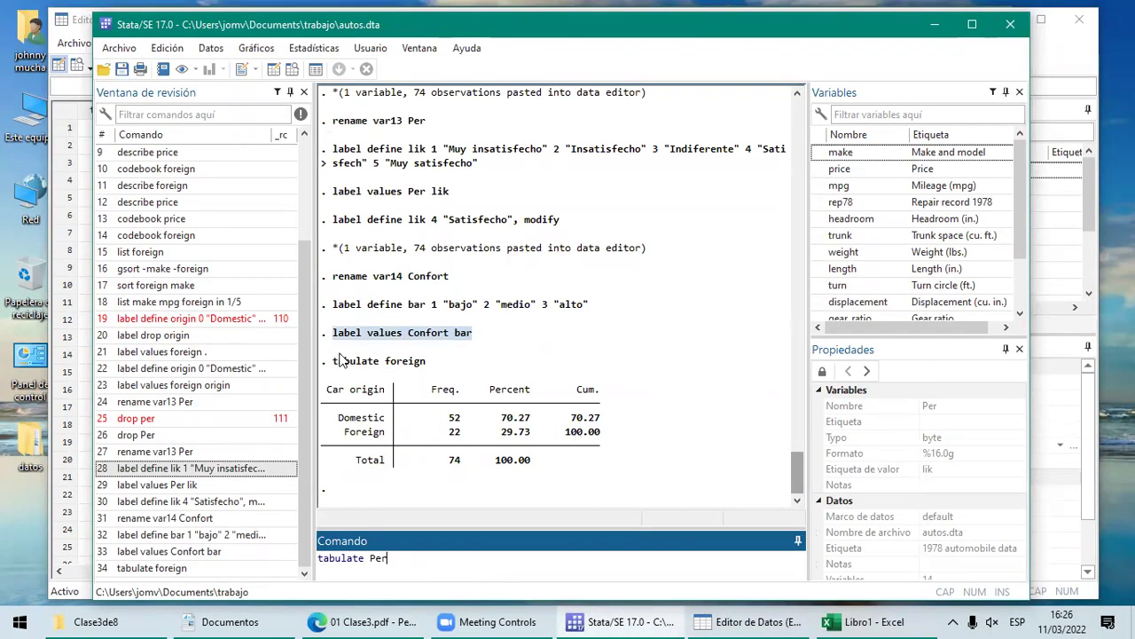
key(Return)
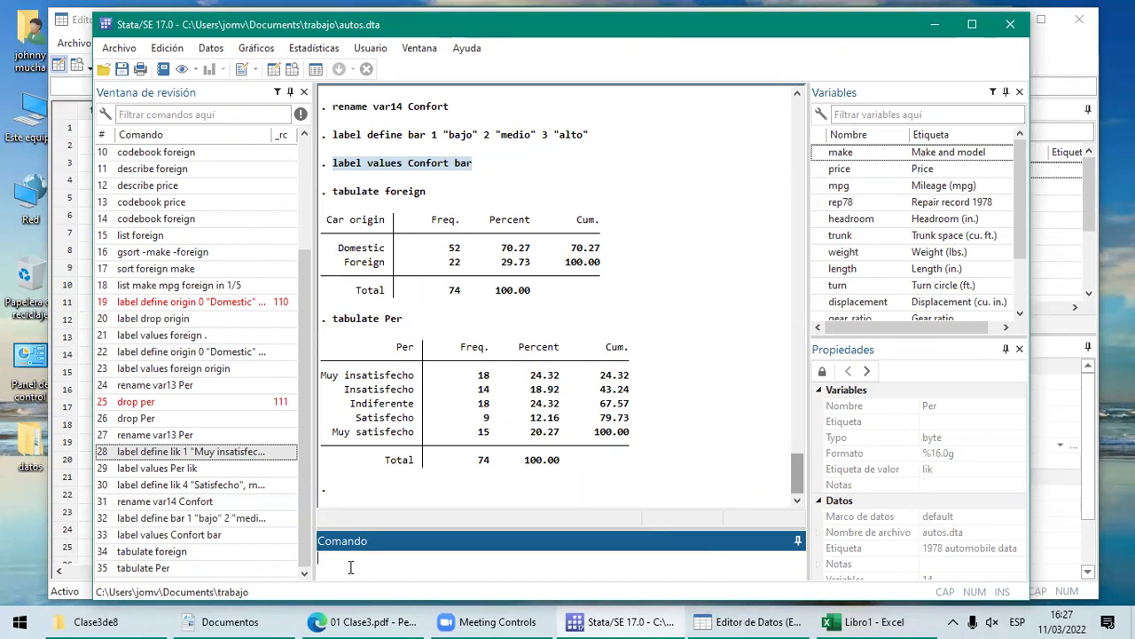
Step: Run tabulate Confort in Stata and switch to the tabulate examples on page 4 of 01 Clase3.pdf
text(tabulate Confort)
key(Return)
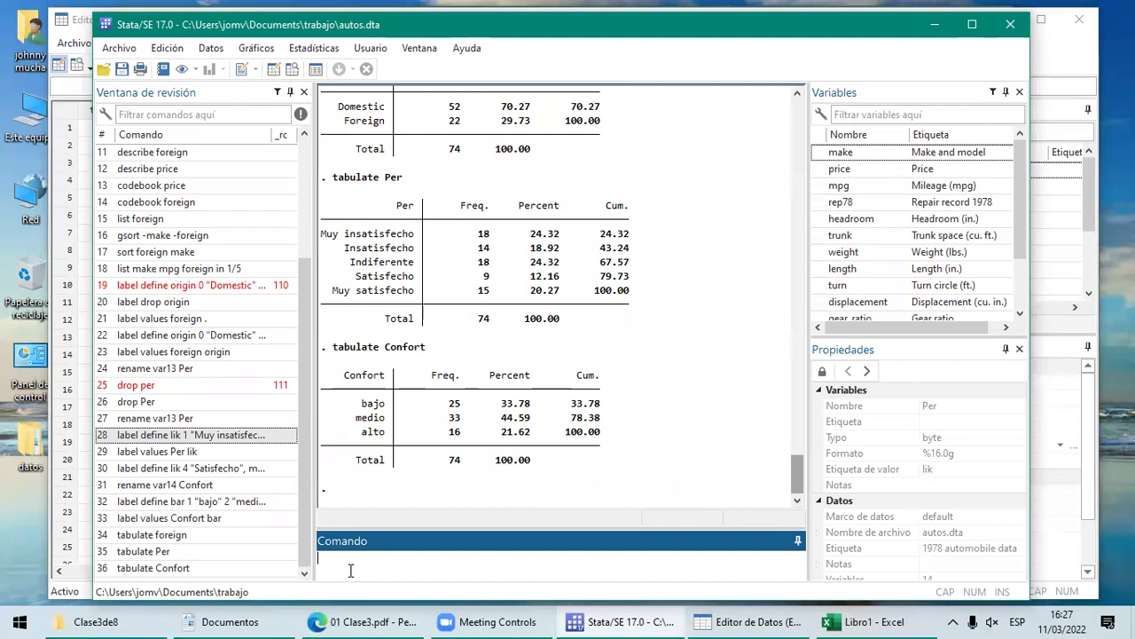
click(392, 619)
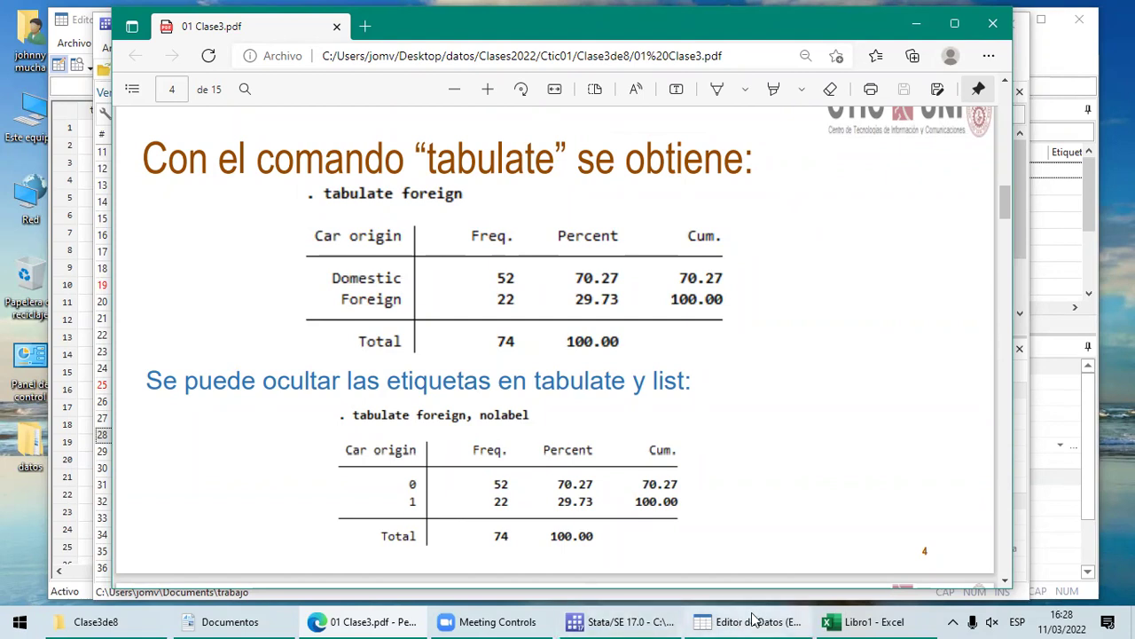
Step: Return to Stata and tabulate foreign with its value labels hidden, using tabulate foreign, nolabel
click(509, 581)
text(tabula)
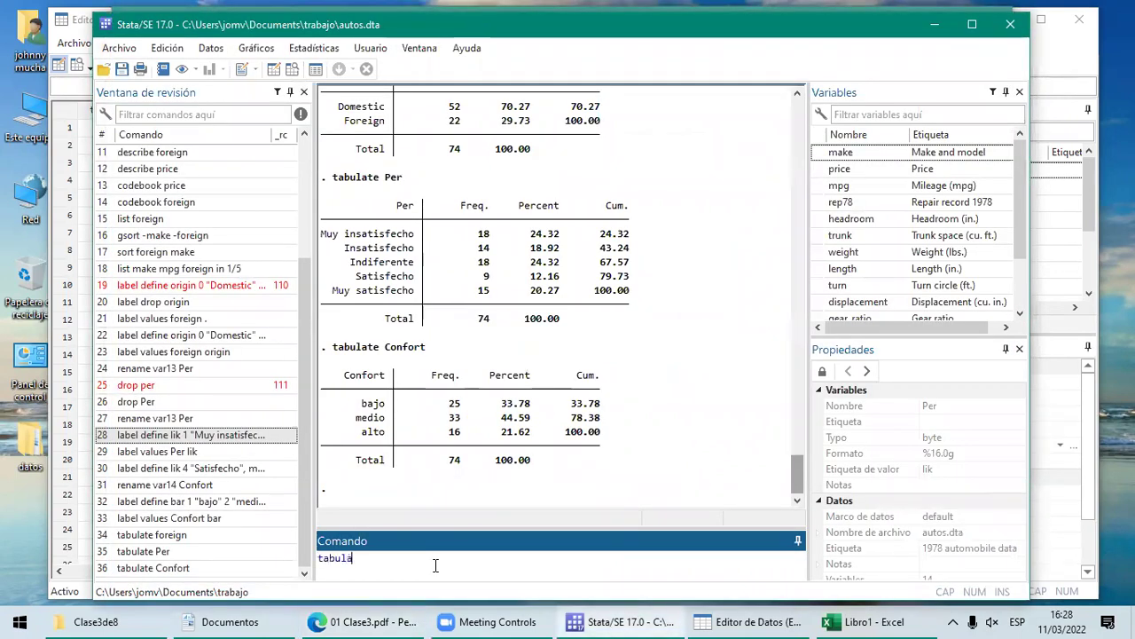
text(te foreign, n)
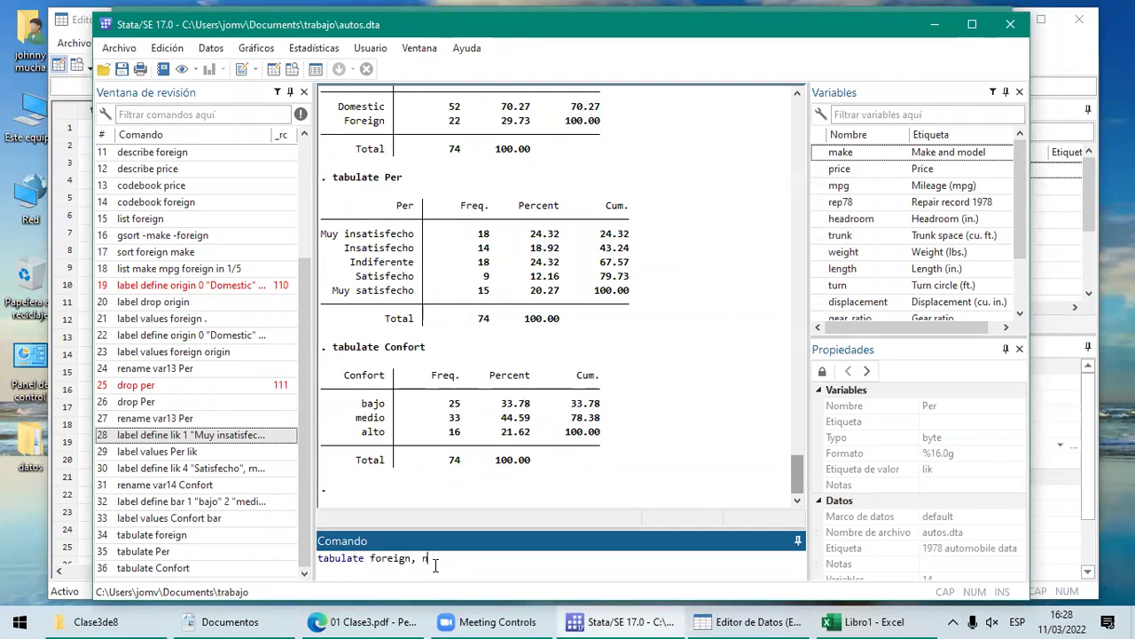
text(olabel)
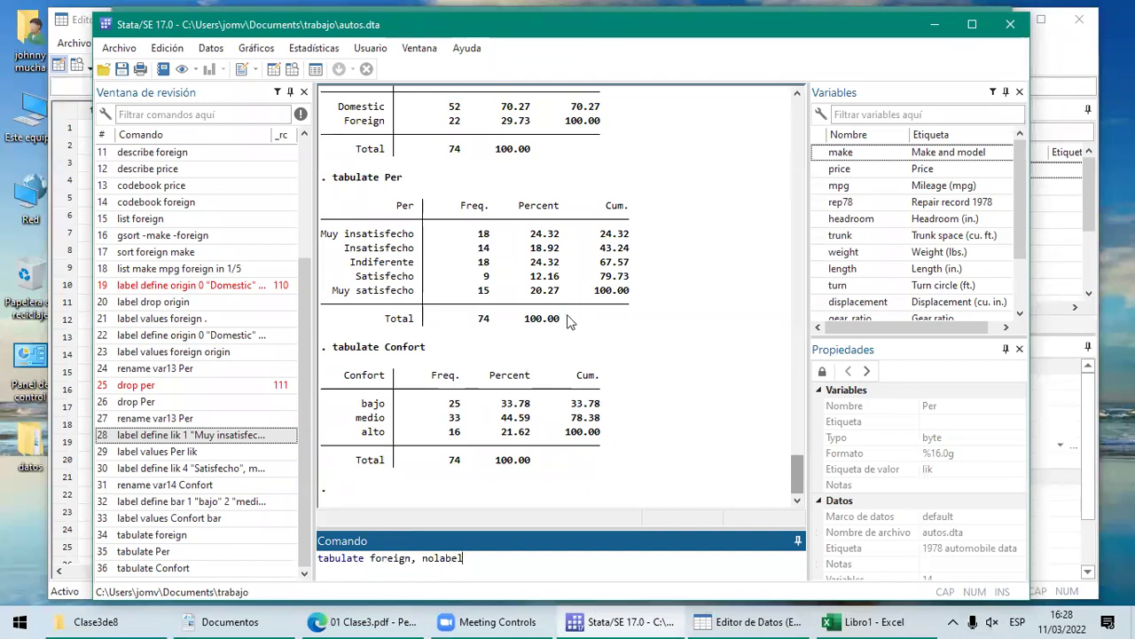
key(Return)
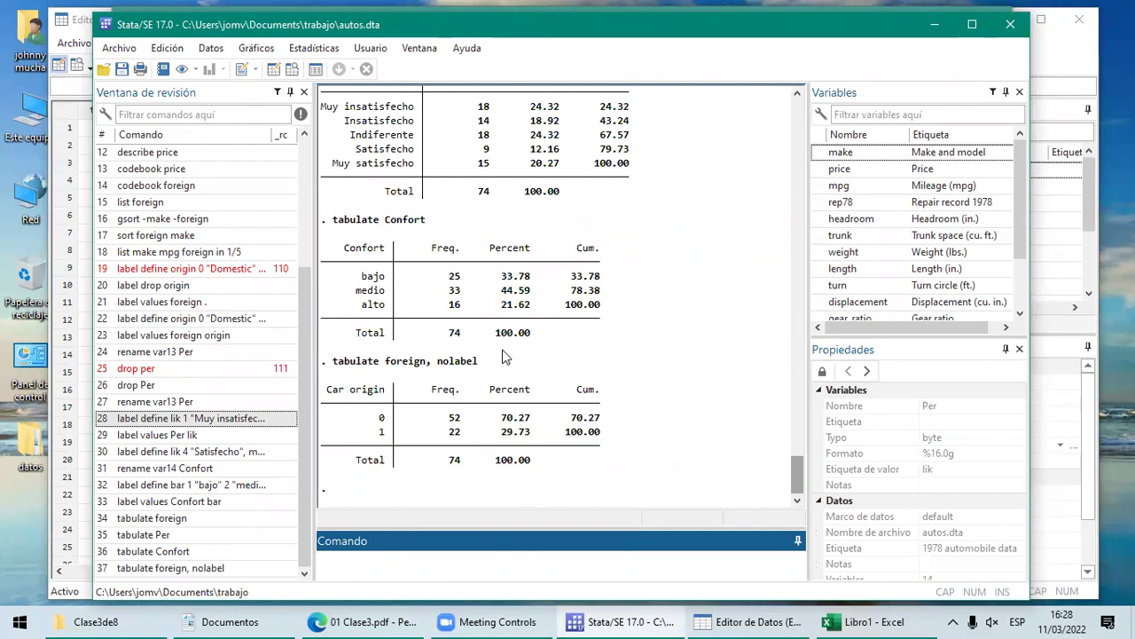
Step: Recall the tabulate foreign, nolabel command from the history, remove the nolabel option and run tabulate foreign
click(226, 569)
click(478, 559)
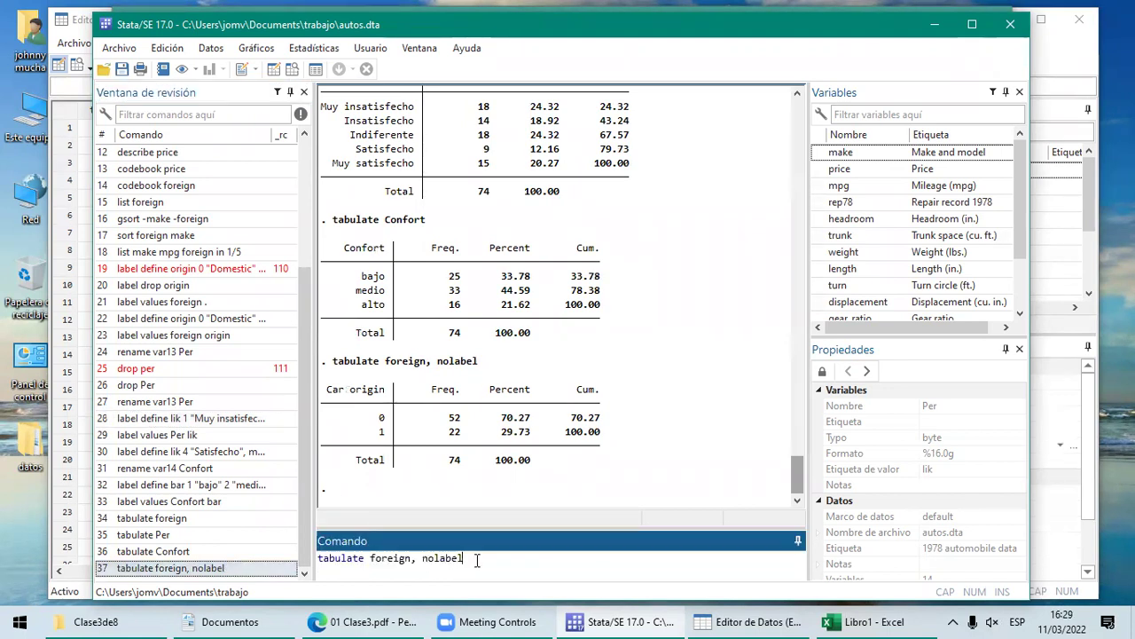
key(BackSpace)
key(BackSpace)
key(BackSpace)
key(BackSpace)
key(BackSpace)
key(BackSpace)
key(BackSpace)
key(BackSpace)
key(BackSpace)
key(Return)
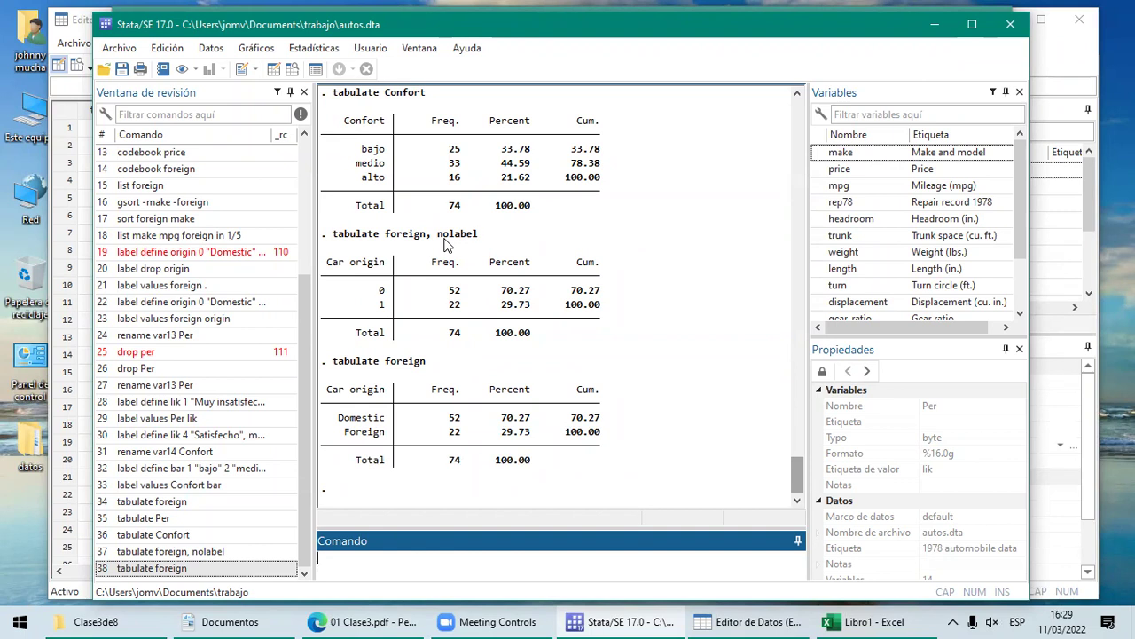
Step: Tabulate Per with its value labels hidden by running tabulate Per, nolabel
text(tabulate Per, no label)
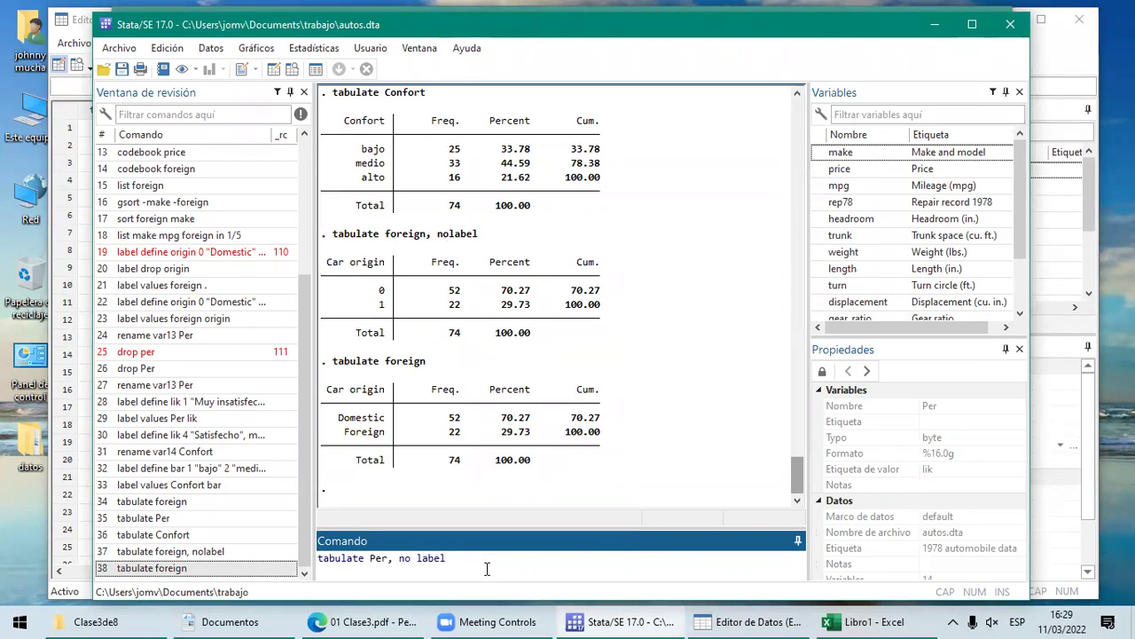
click(418, 557)
key(BackSpace)
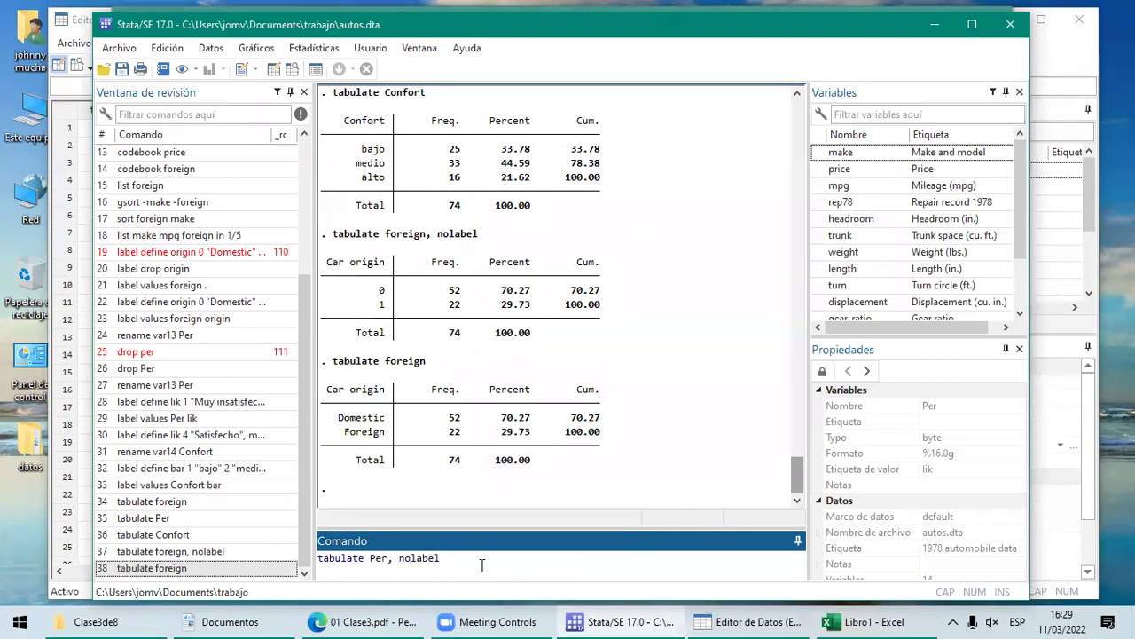
key(Return)
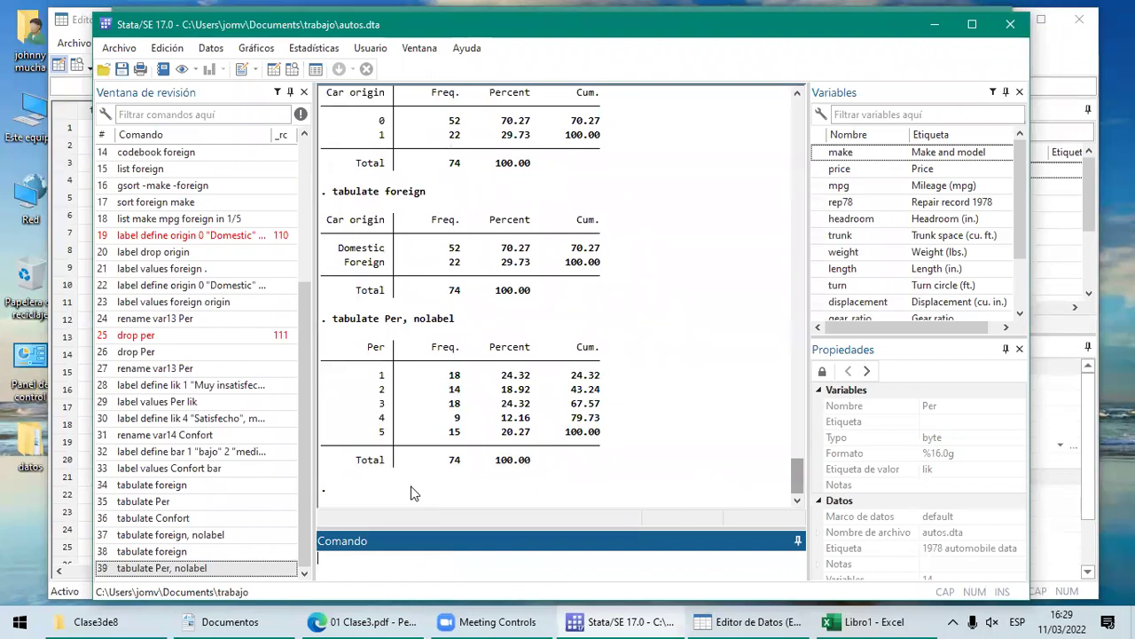
Step: Recall the tabulate Per, nolabel command from the history, strip the nolabel option and run tabulate Per
click(172, 570)
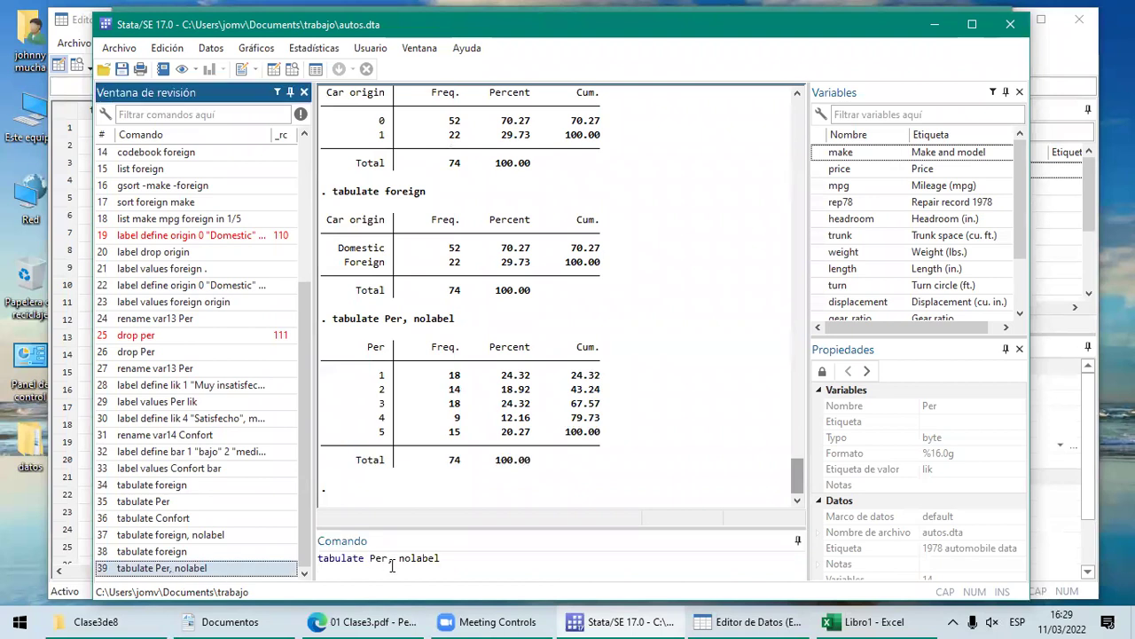
click(463, 556)
key(BackSpace)
key(BackSpace)
key(BackSpace)
key(BackSpace)
key(BackSpace)
key(BackSpace)
key(BackSpace)
key(BackSpace)
key(BackSpace)
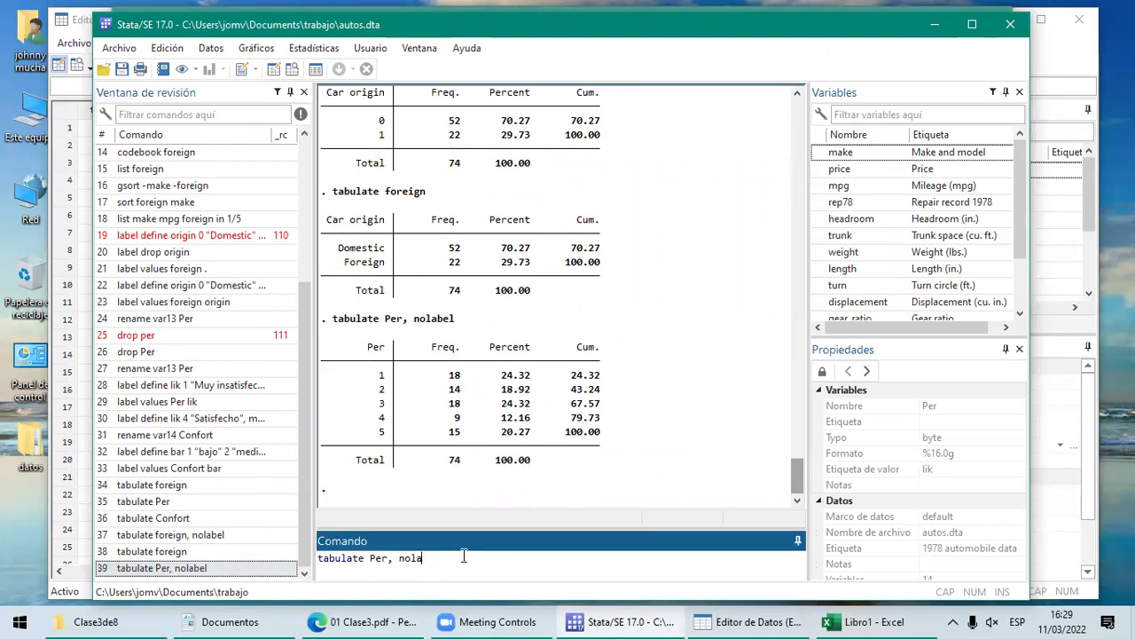
key(Return)
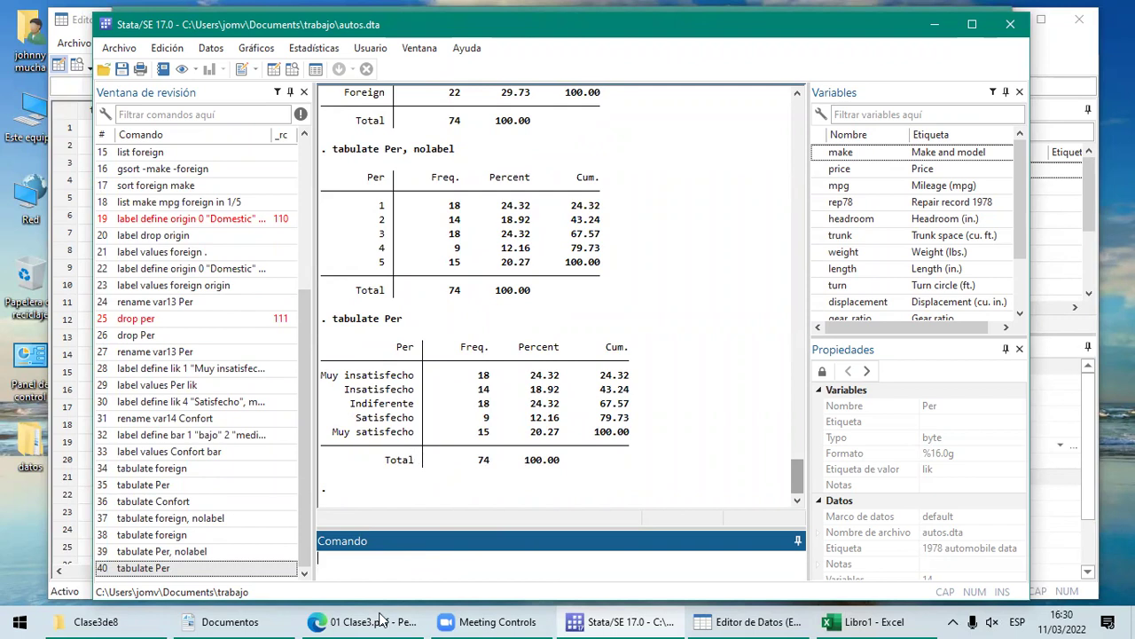
Step: Switch to 01 Clase3.pdf and consult the related label commands on page 5
mouse_move(381, 618)
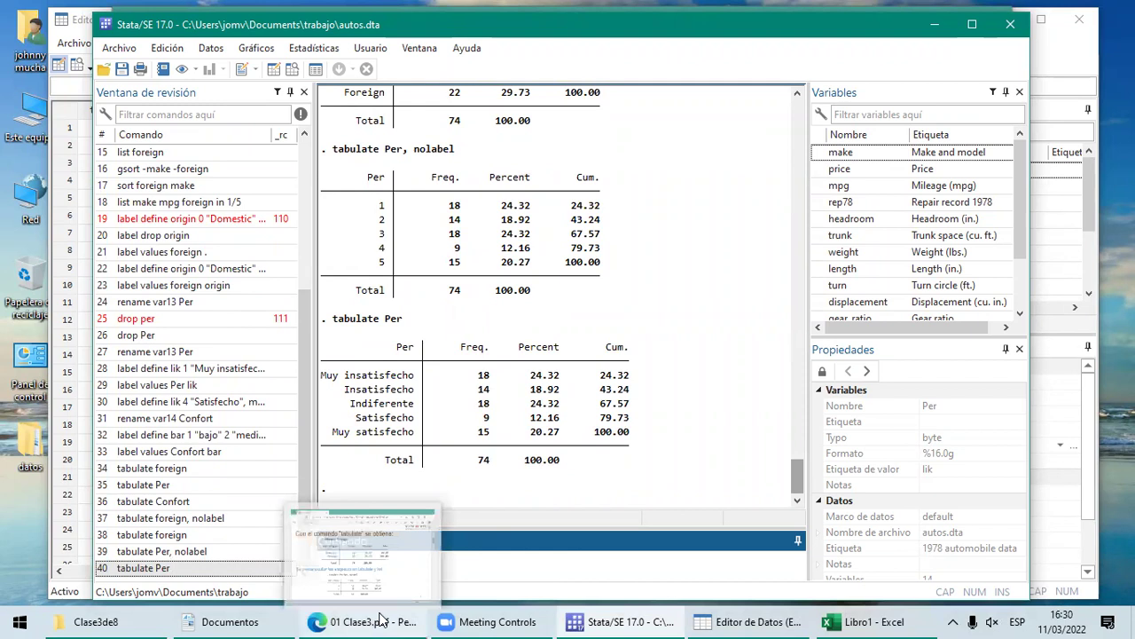
click(380, 618)
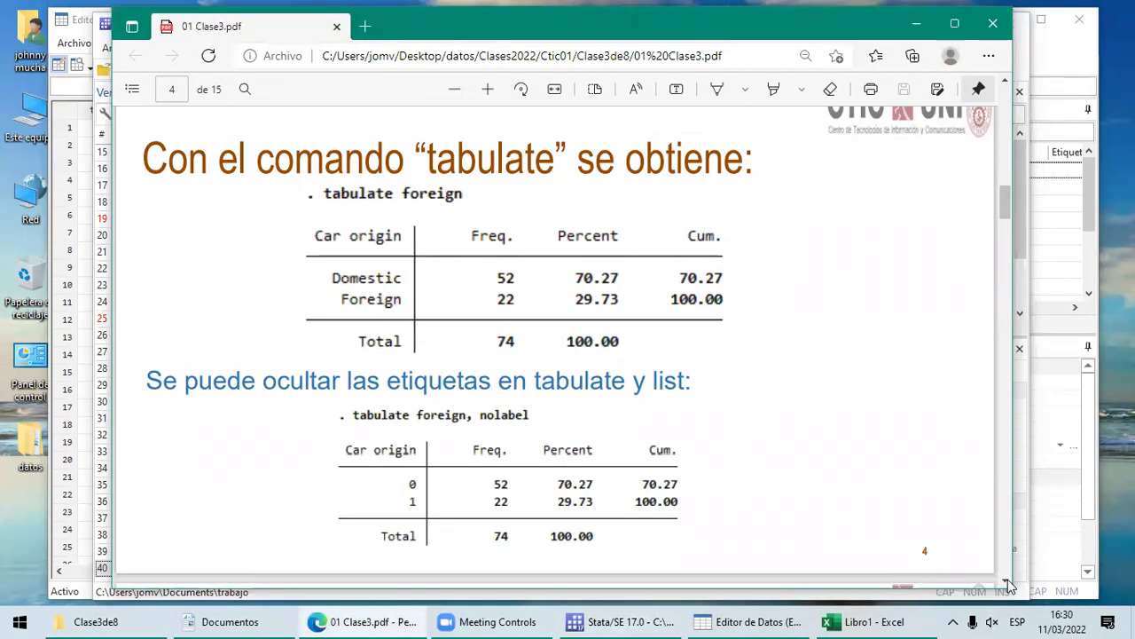
click(1008, 581)
scroll(1008, 581, down, 5)
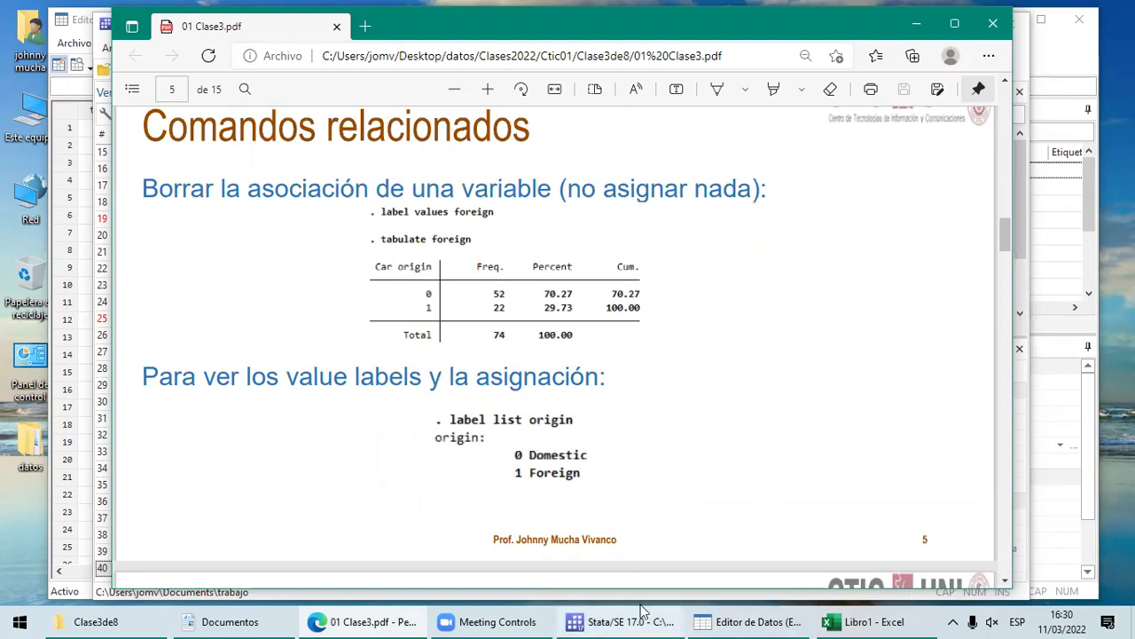
Step: Switch back to Stata and run tabulate foreign to produce its labelled frequency table
click(600, 616)
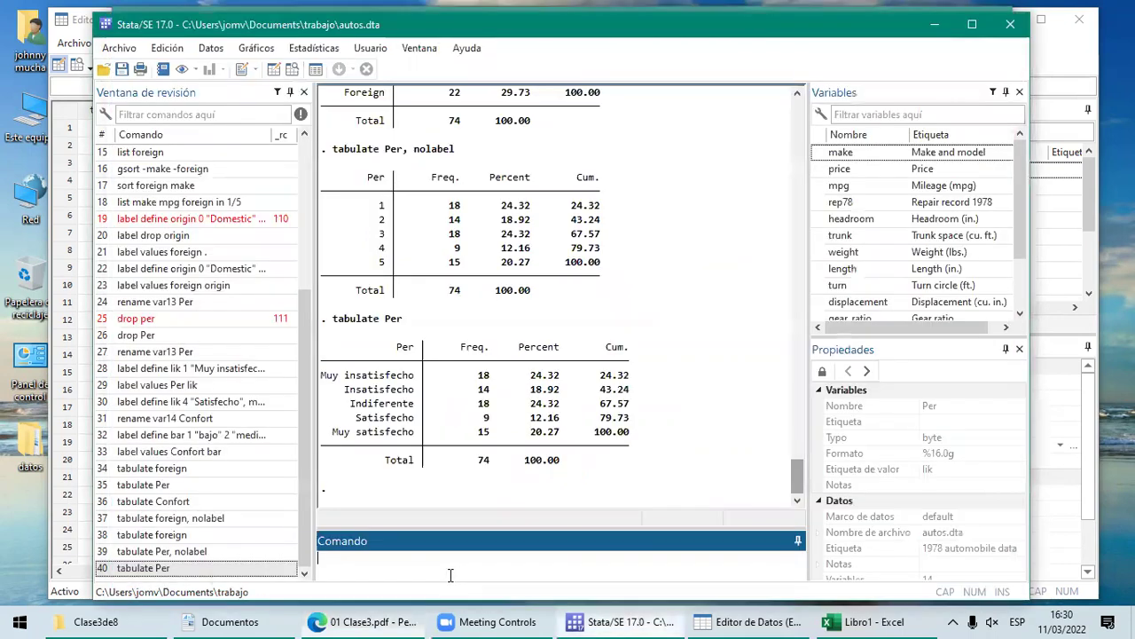
text(tabulate )
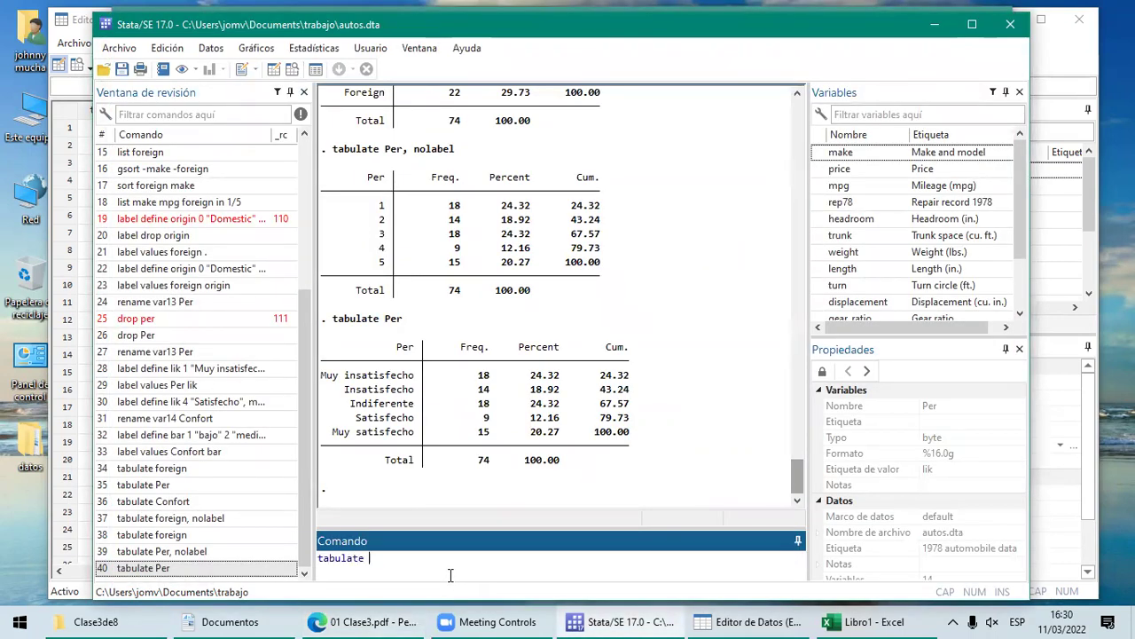
text(foreign)
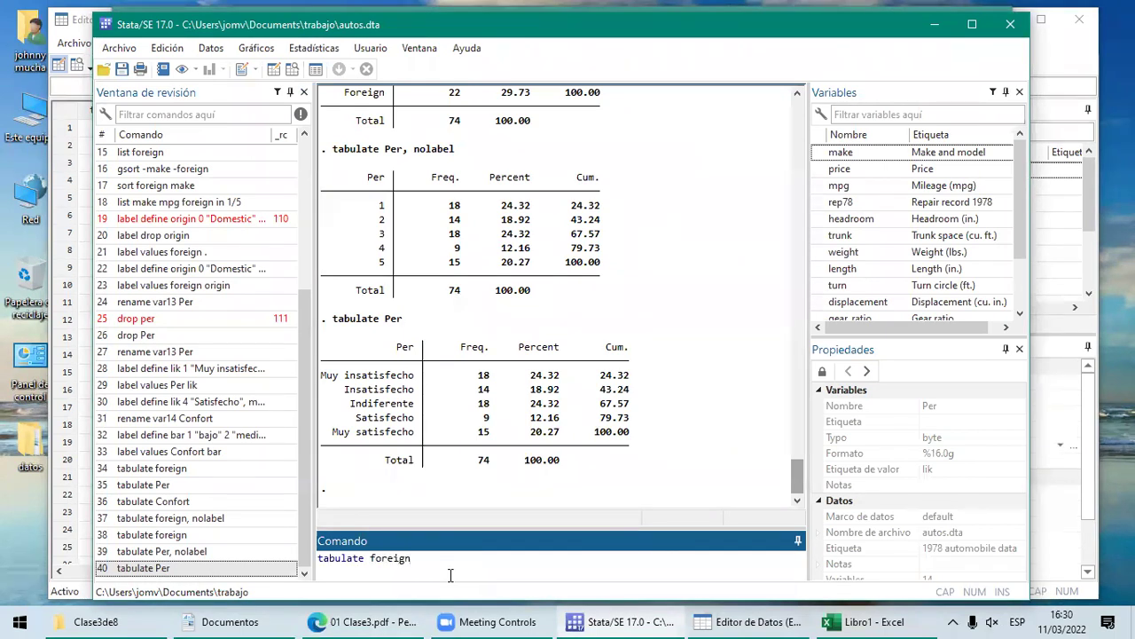
key(Return)
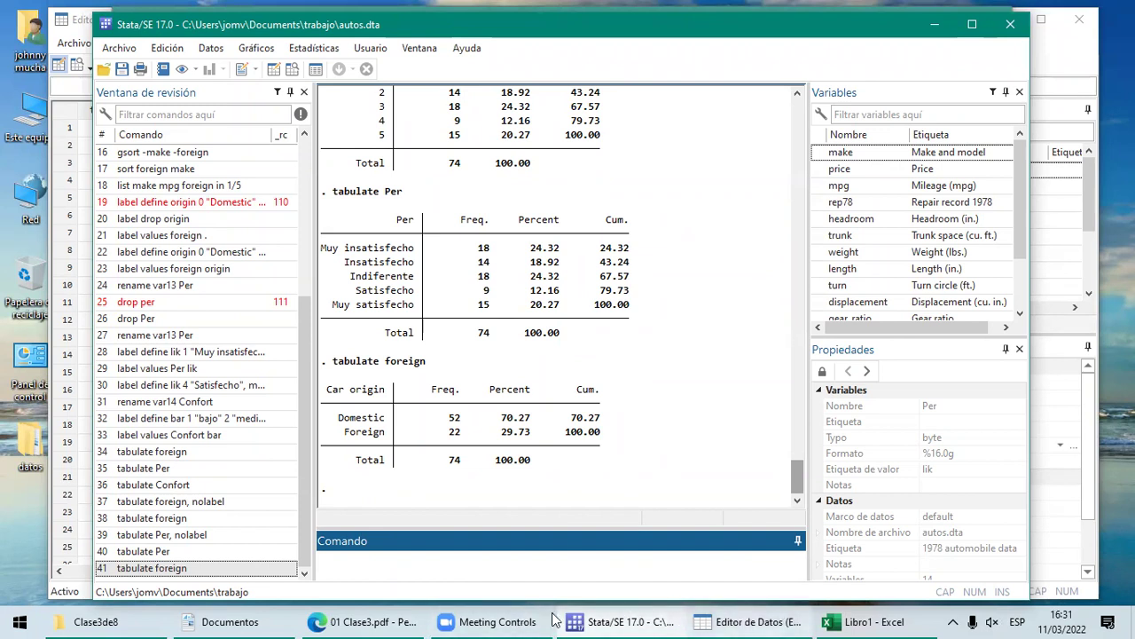
Step: Check page 5 of 01 Clase3.pdf, then remove foreign's value label in Stata with label values foreign
click(405, 620)
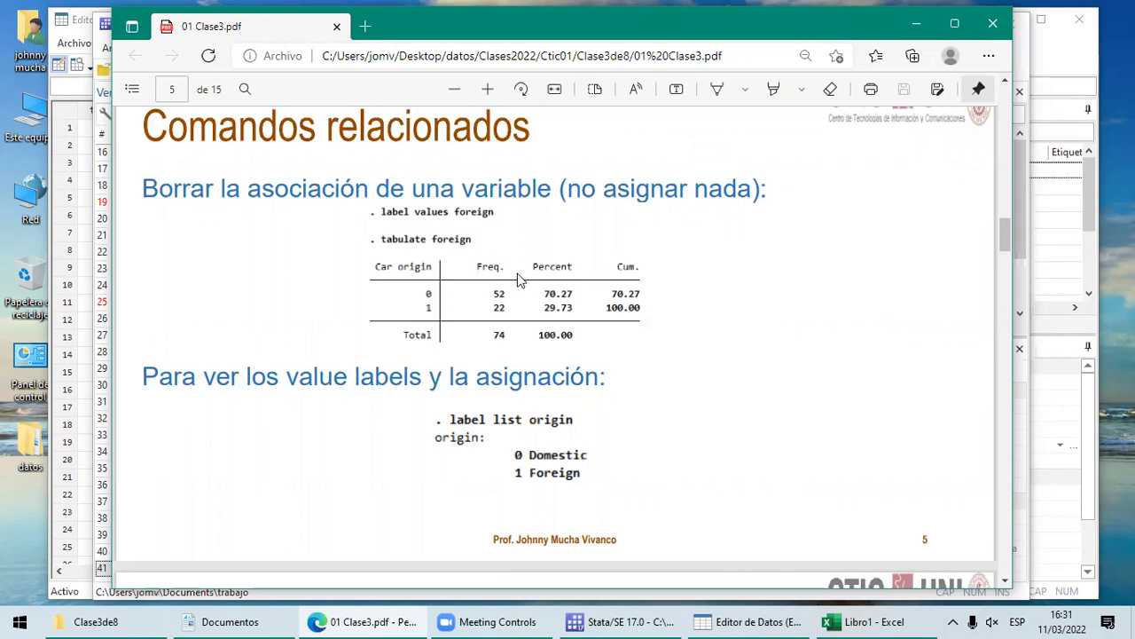
click(575, 621)
text(la)
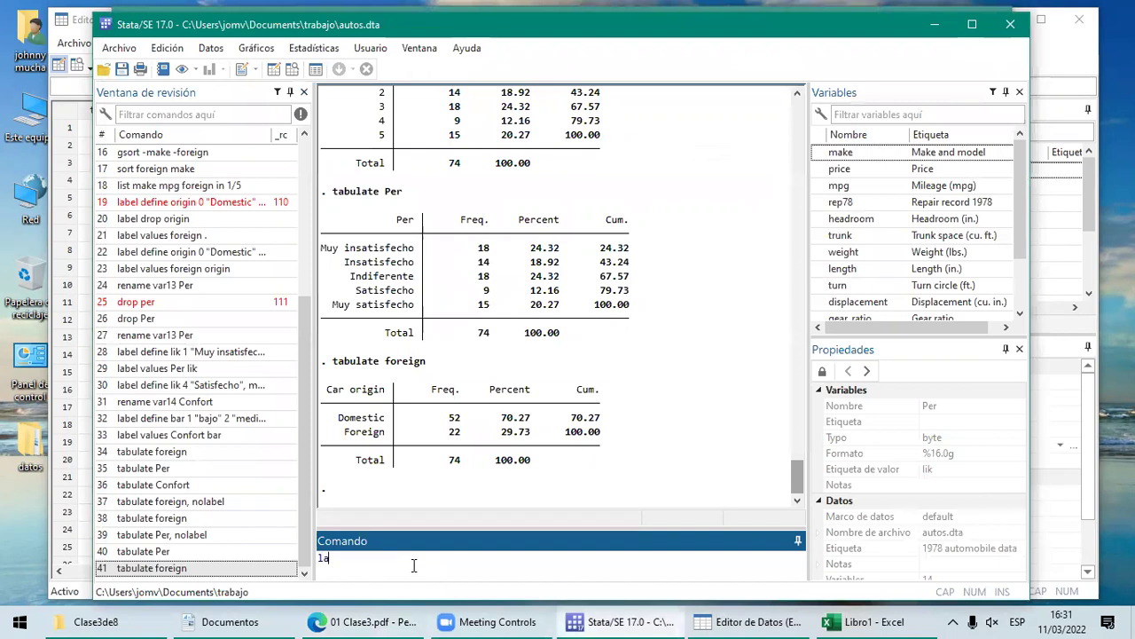
text(n)
key(BackSpace)
key(BackSpace)
text(abel values foreign)
key(Return)
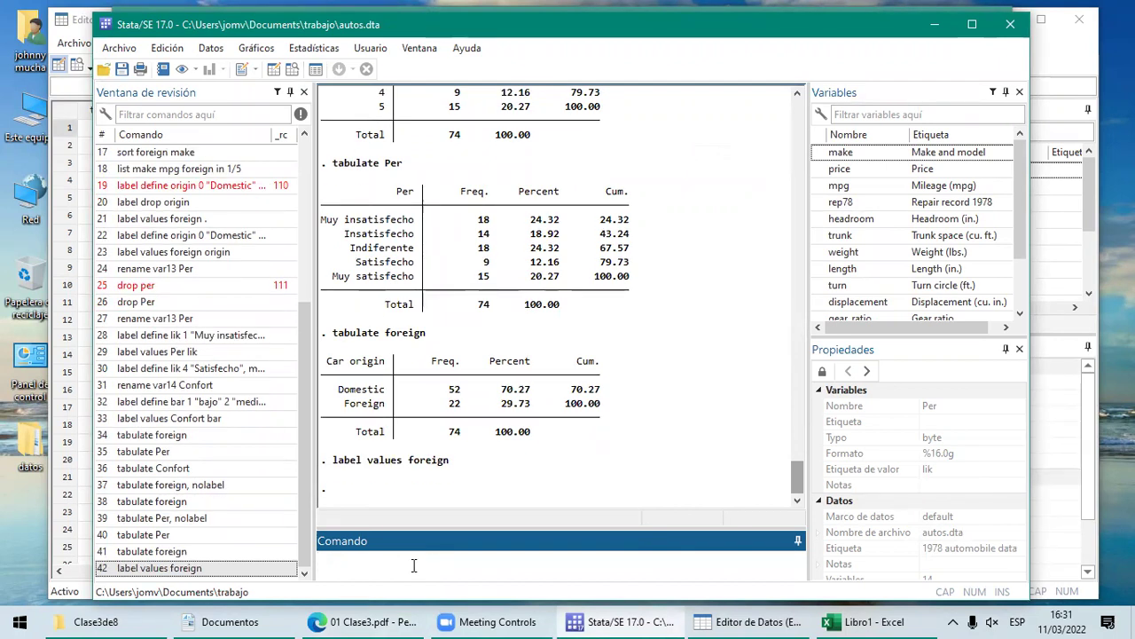
Step: Inspect the foreign variable's values and properties in the Data Editor, then return to Stata's main window
click(786, 618)
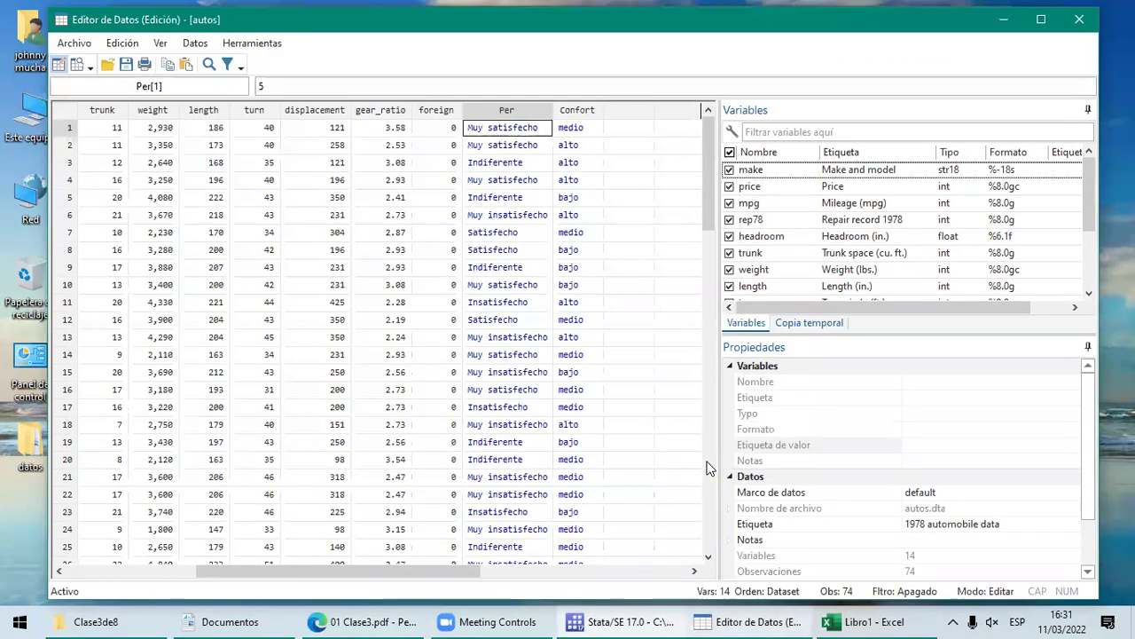
click(429, 113)
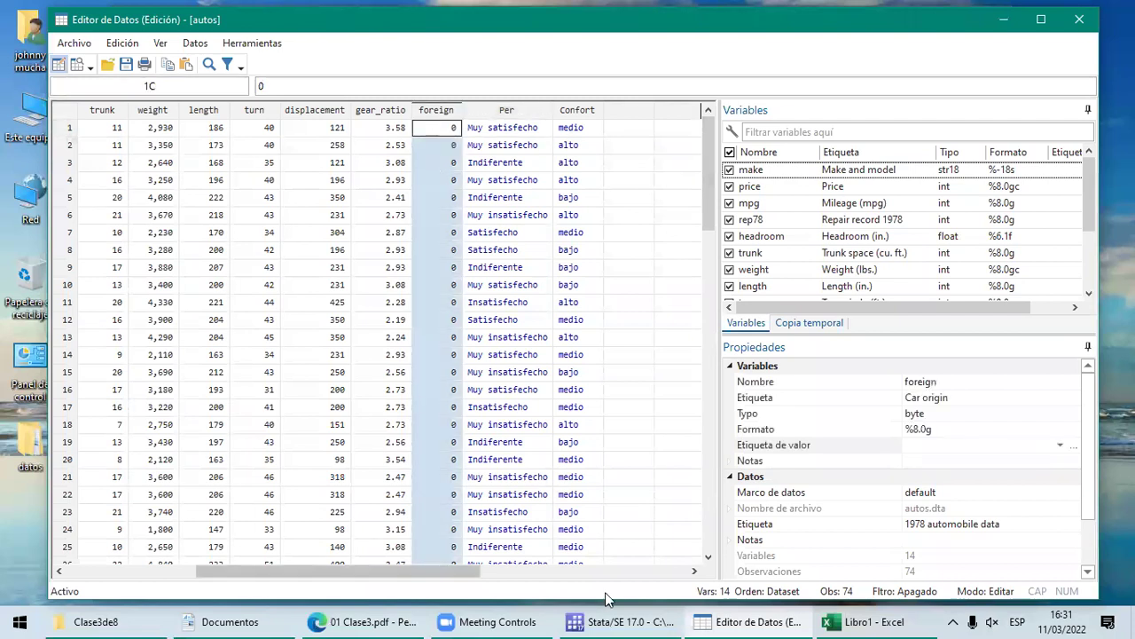
click(623, 621)
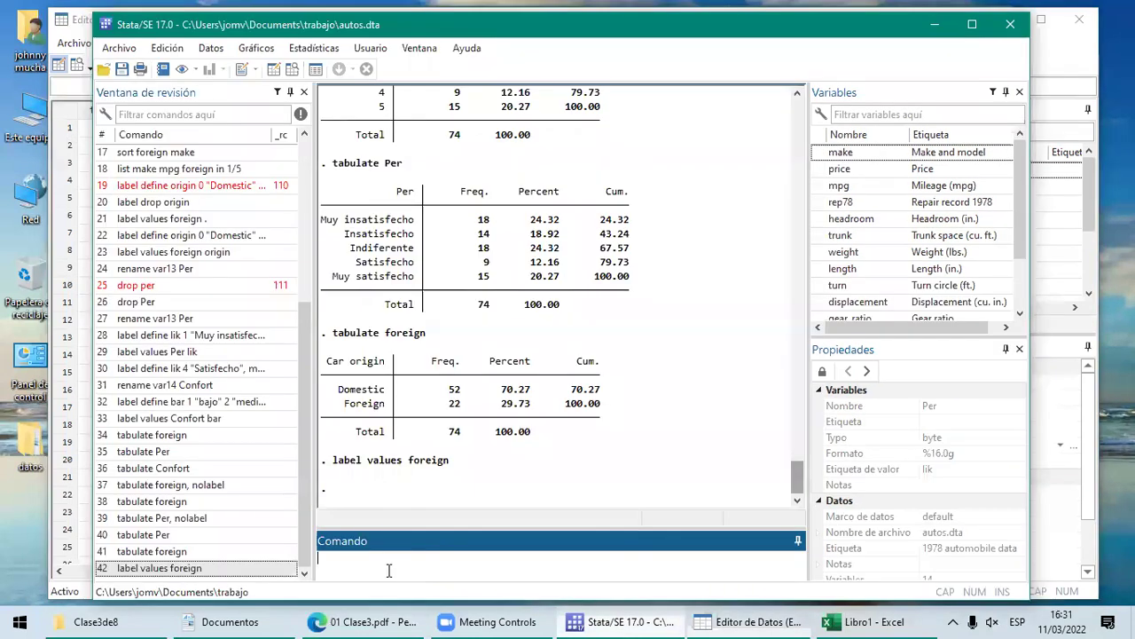
Step: Run tabulate foreign and list foreign to display the variable without its value label
text(tabulate foreign)
key(Return)
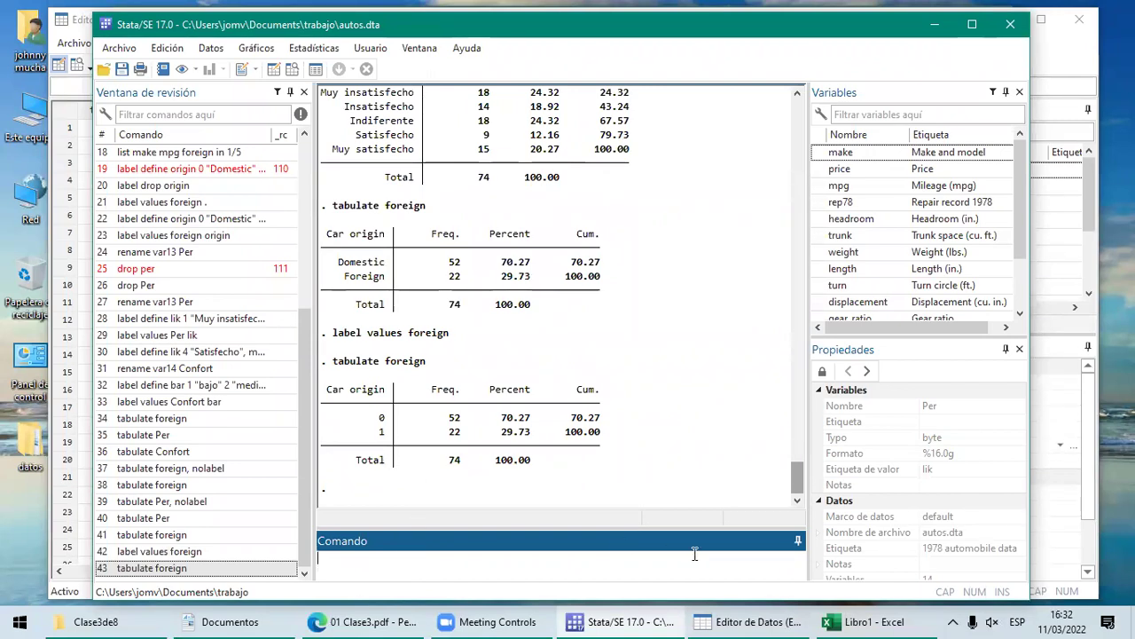
text(list foreign)
key(Return)
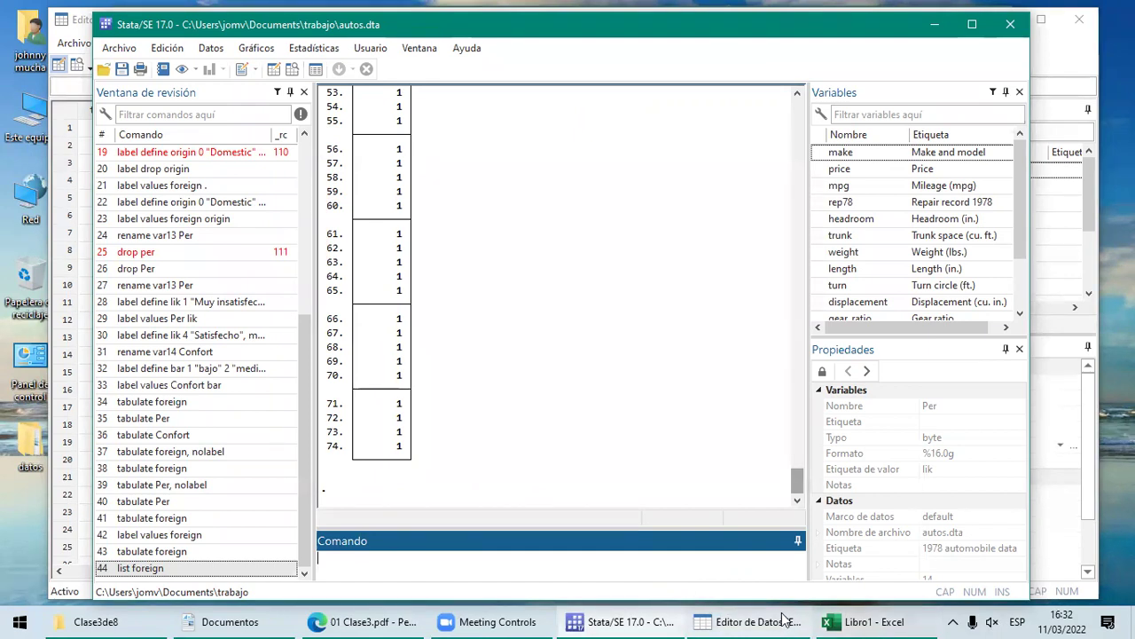
Step: Consult the value label listing example on page 5 of 01 Clase3.pdf and run label list origin in Stata
click(399, 621)
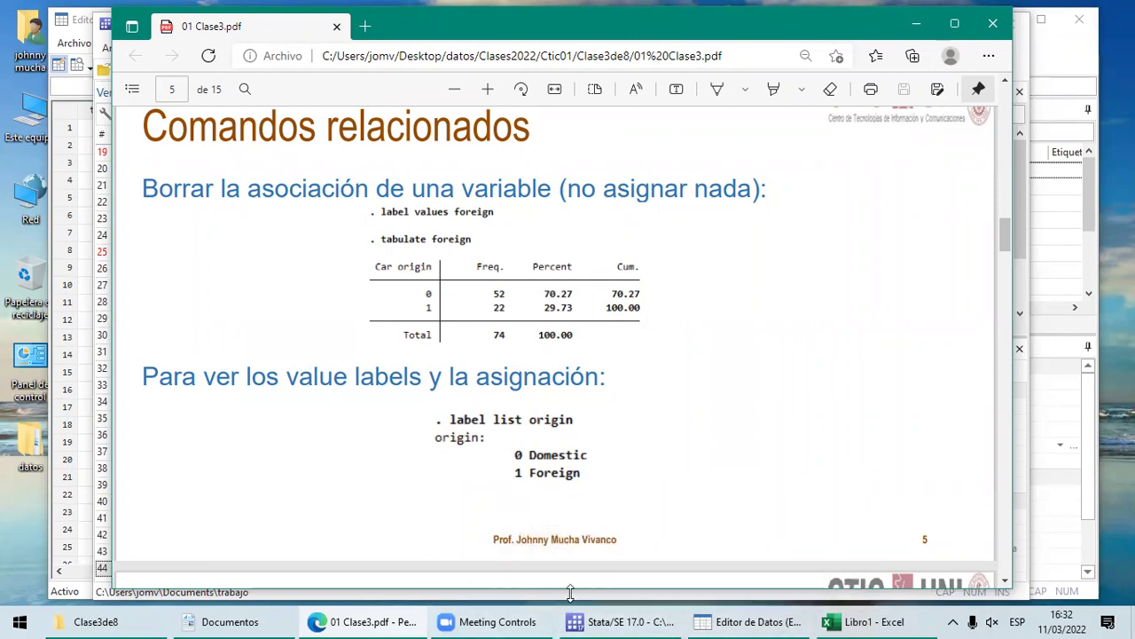
click(621, 621)
text(labe)
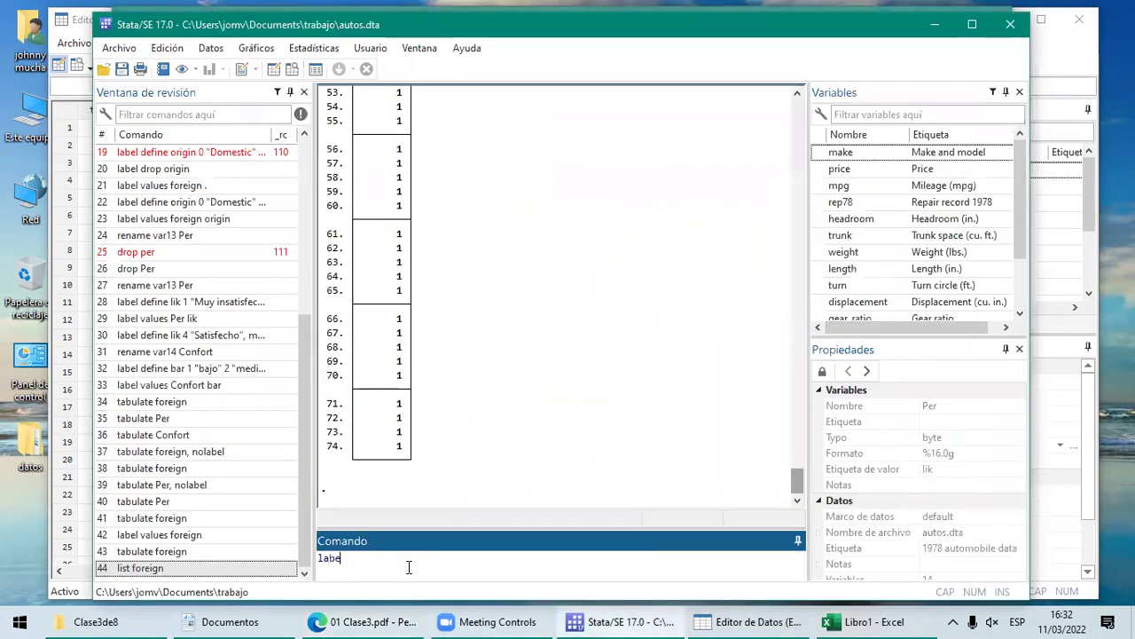
text(l lis)
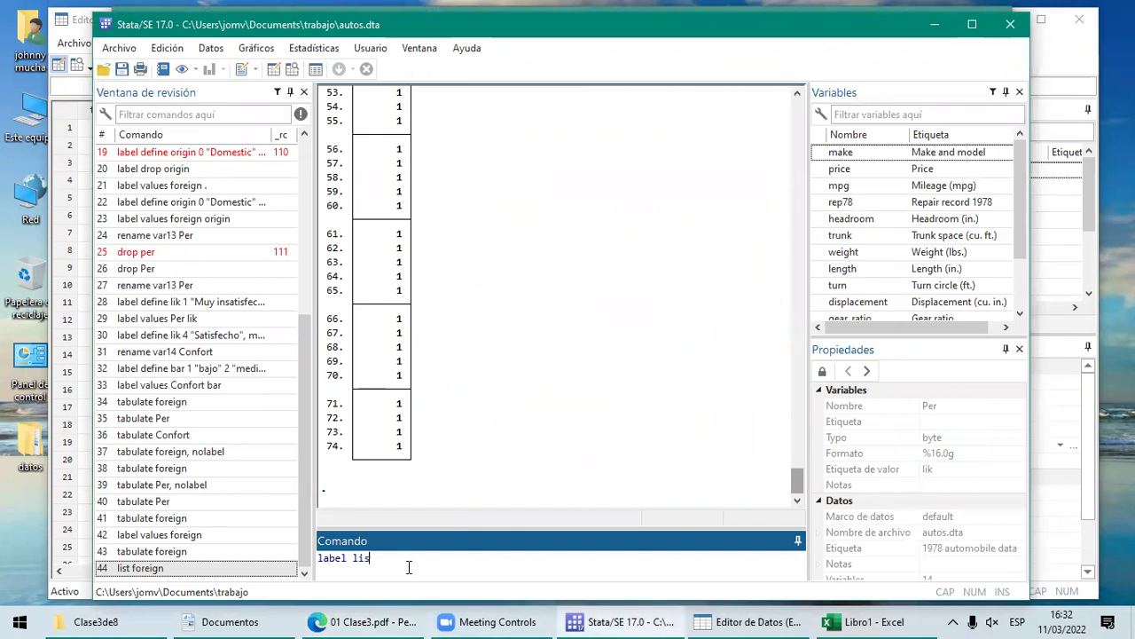
text(t origin)
key(Return)
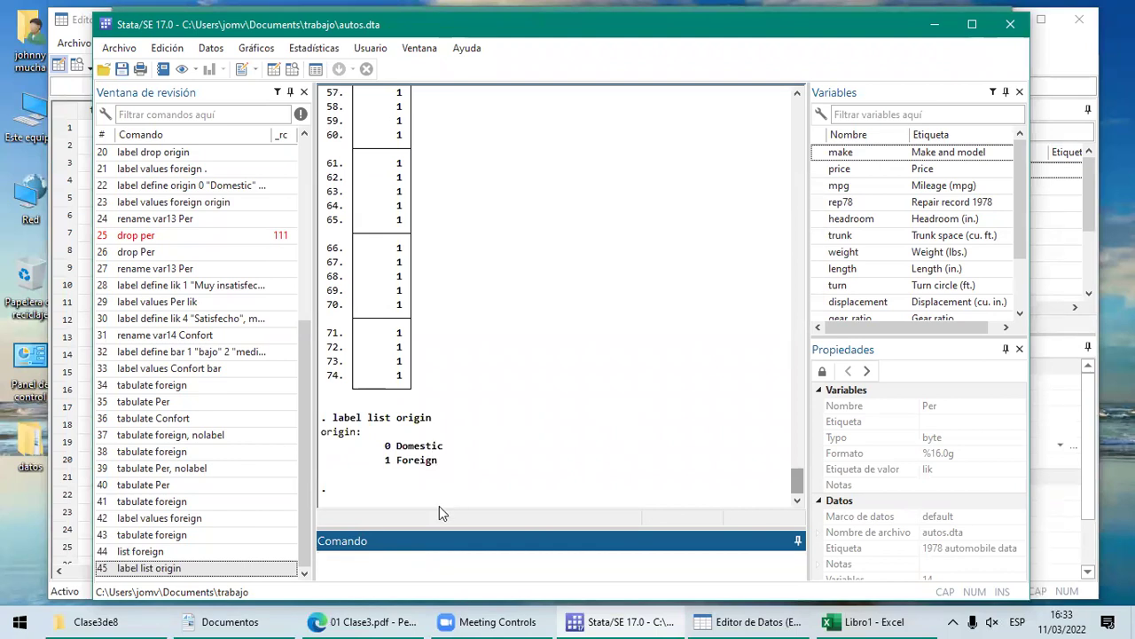
Step: Run list foreign and tabulate foreign once more after listing the origin label
text(list foreign)
key(Return)
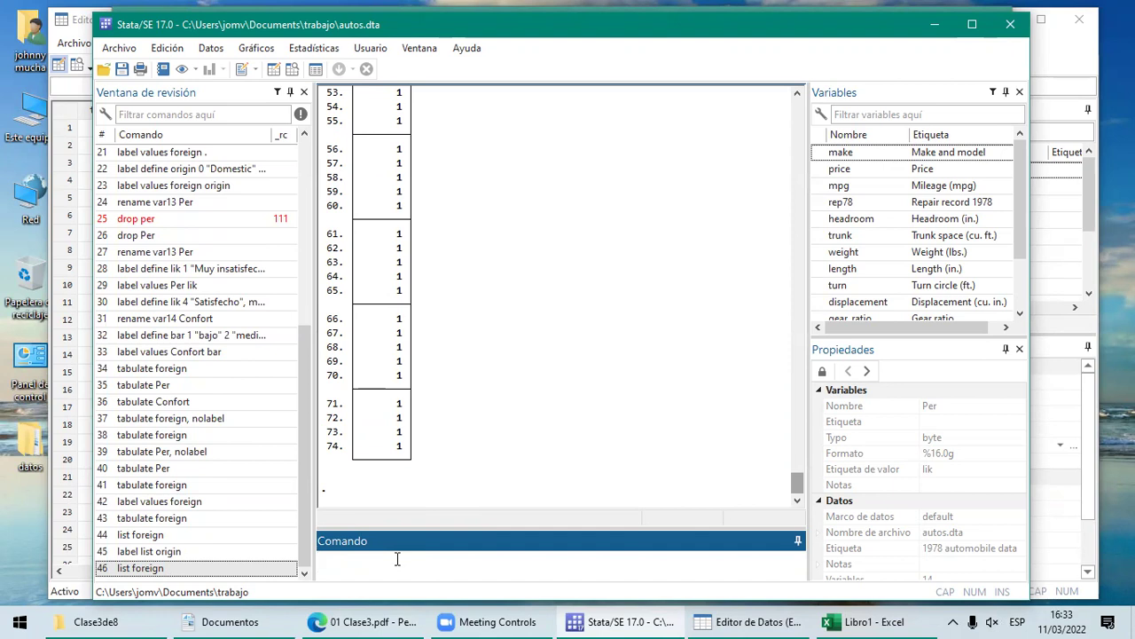
text(tabulate foreign)
key(Return)
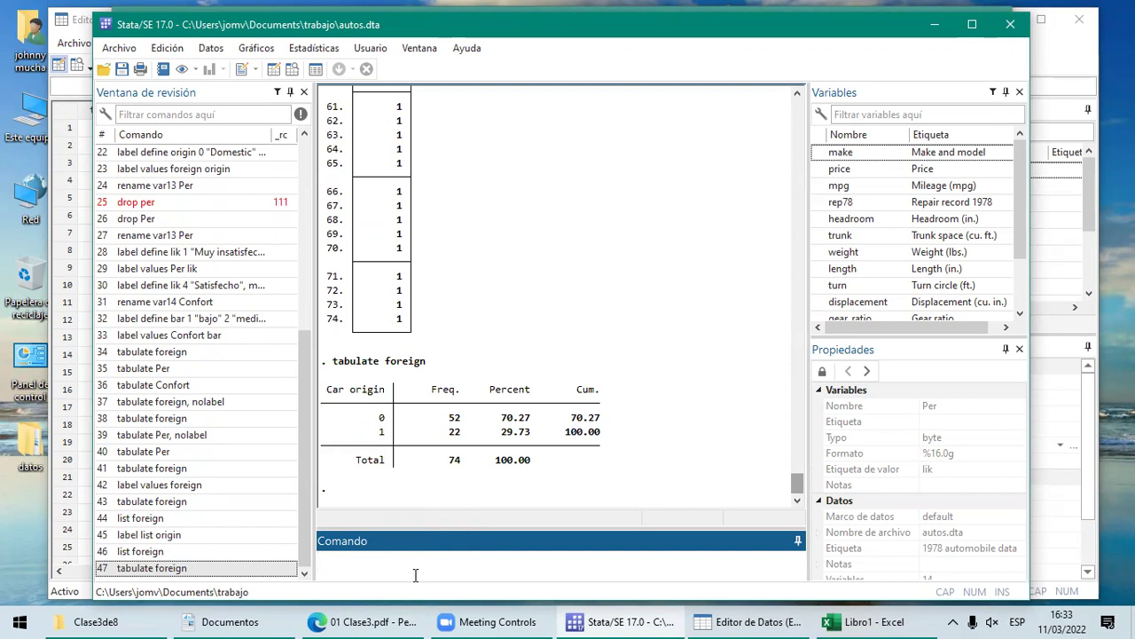
Step: Consult the label assignment syntax on page 3 of 01 Clase3.pdf and run label values foreign origin in Stata
click(406, 620)
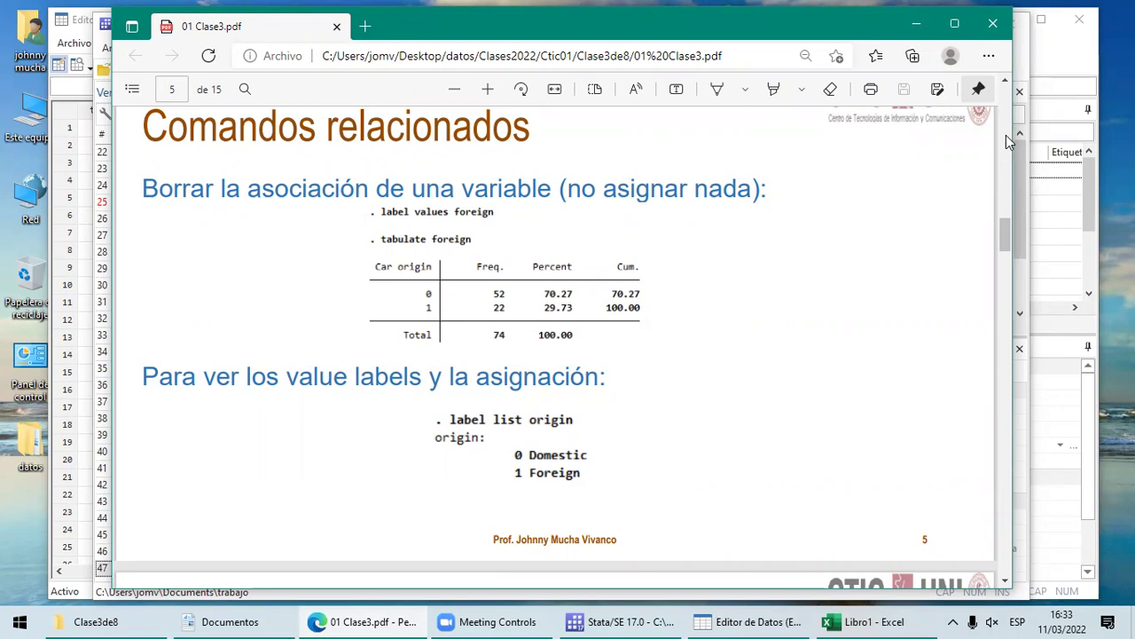
scroll(1006, 134, up, 10)
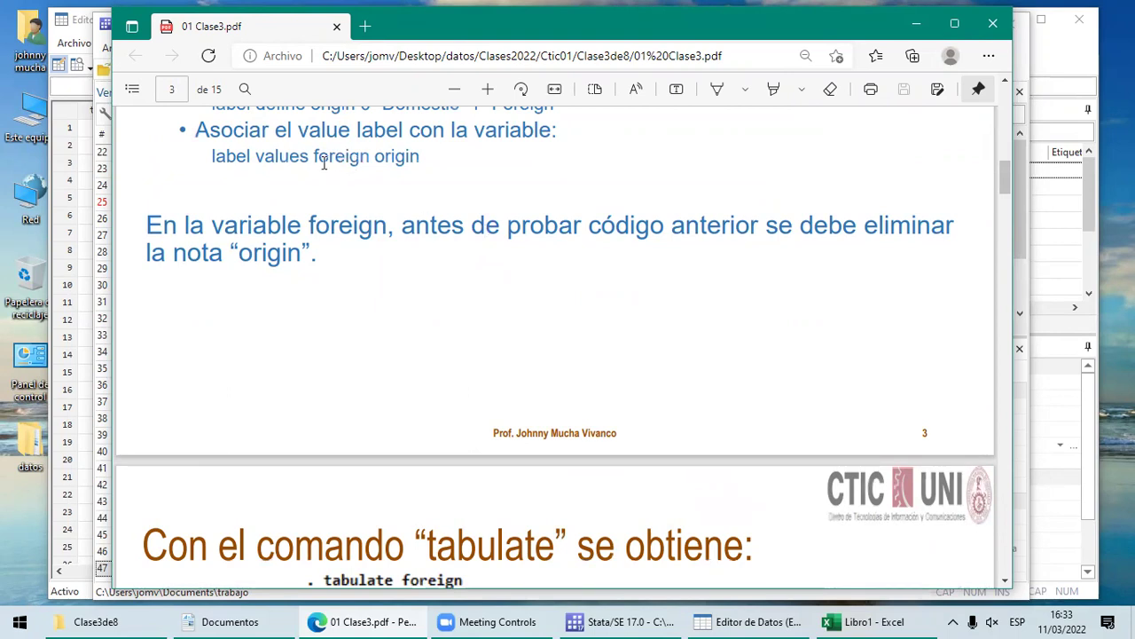
click(615, 621)
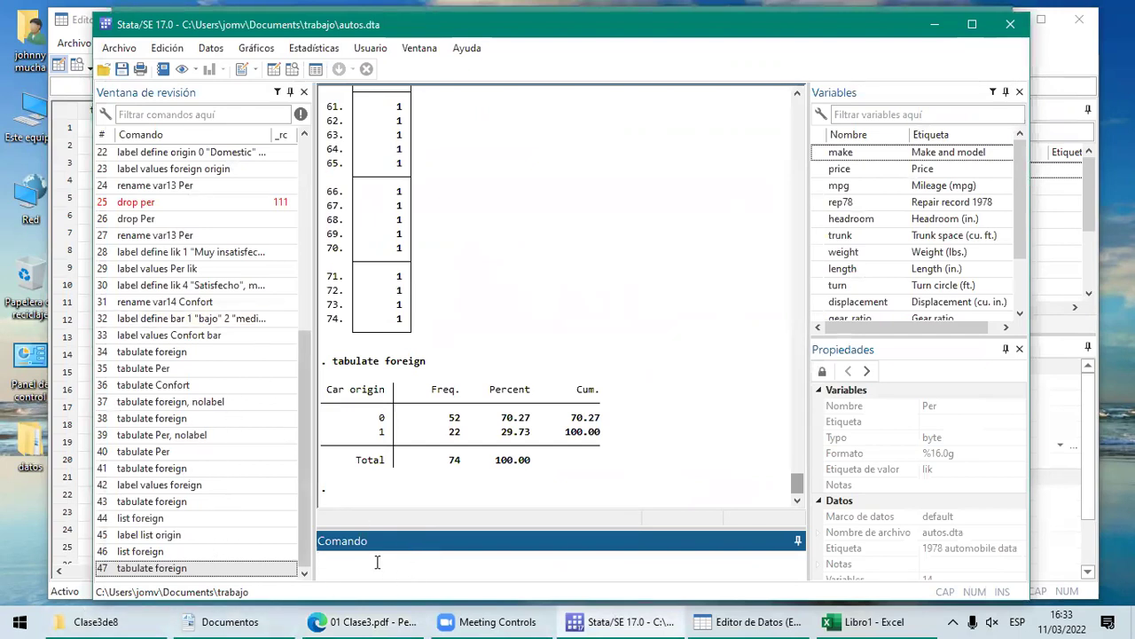
text(l)
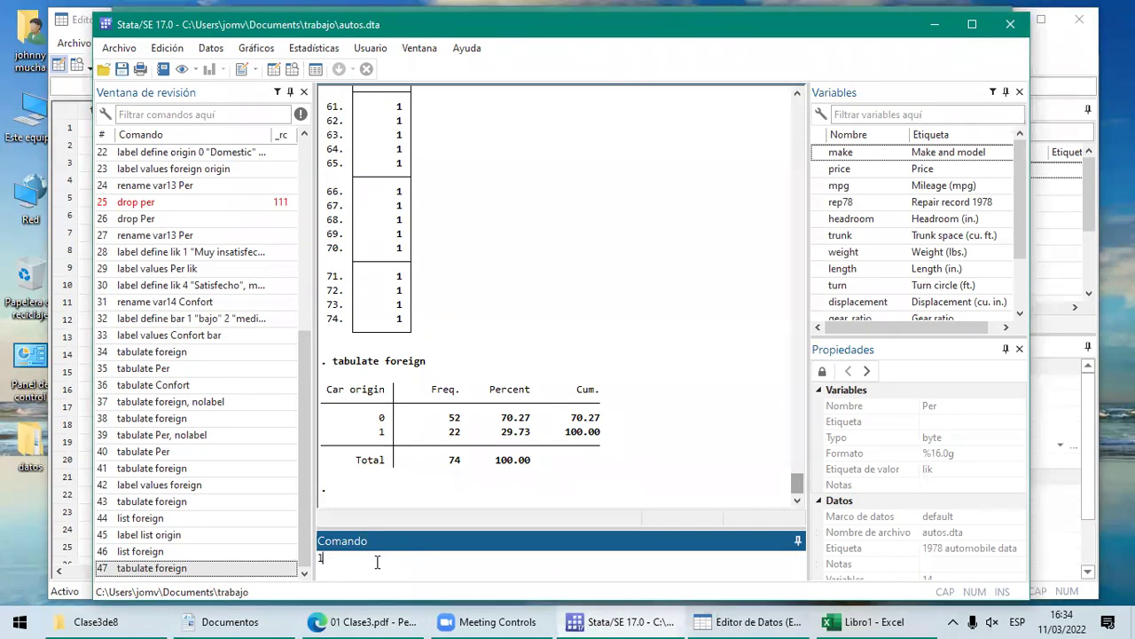
text(abel values)
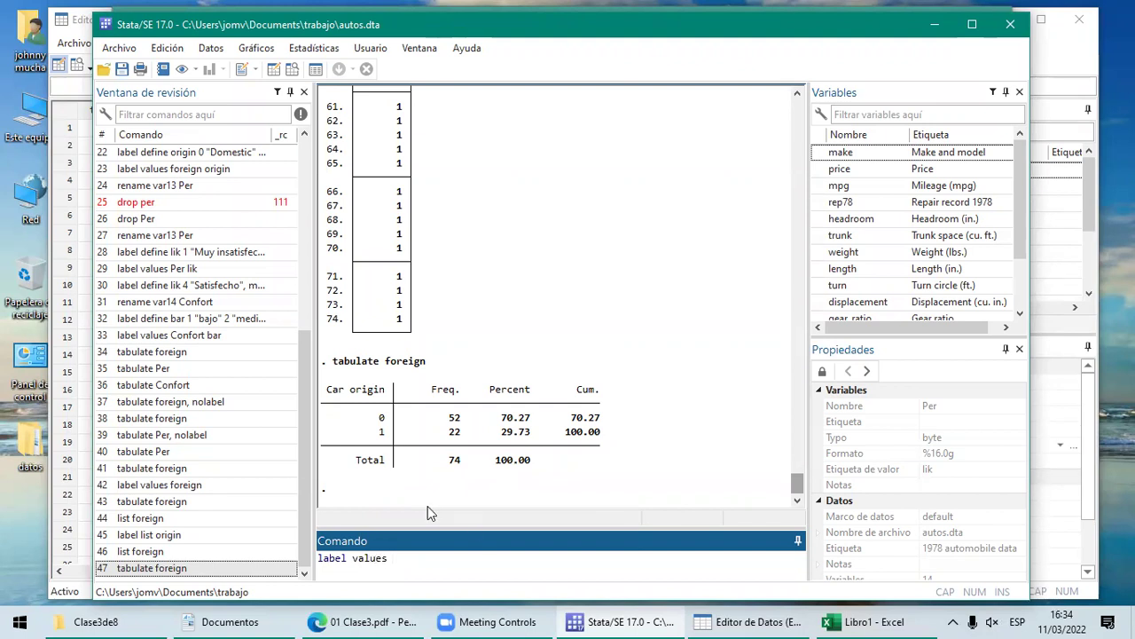
text( fo)
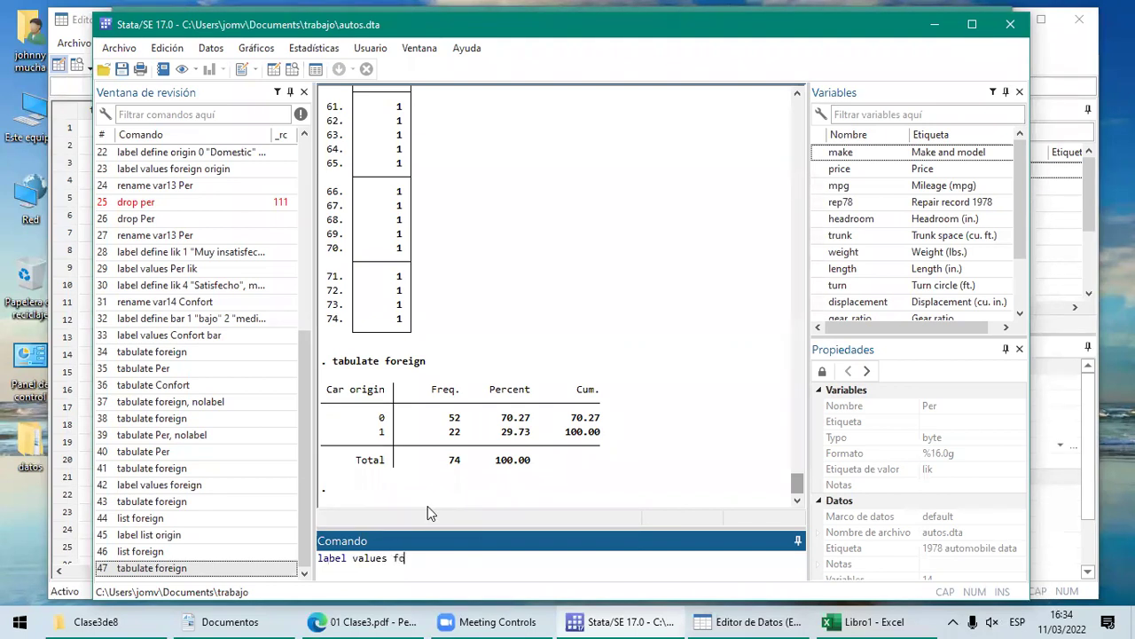
text(reign )
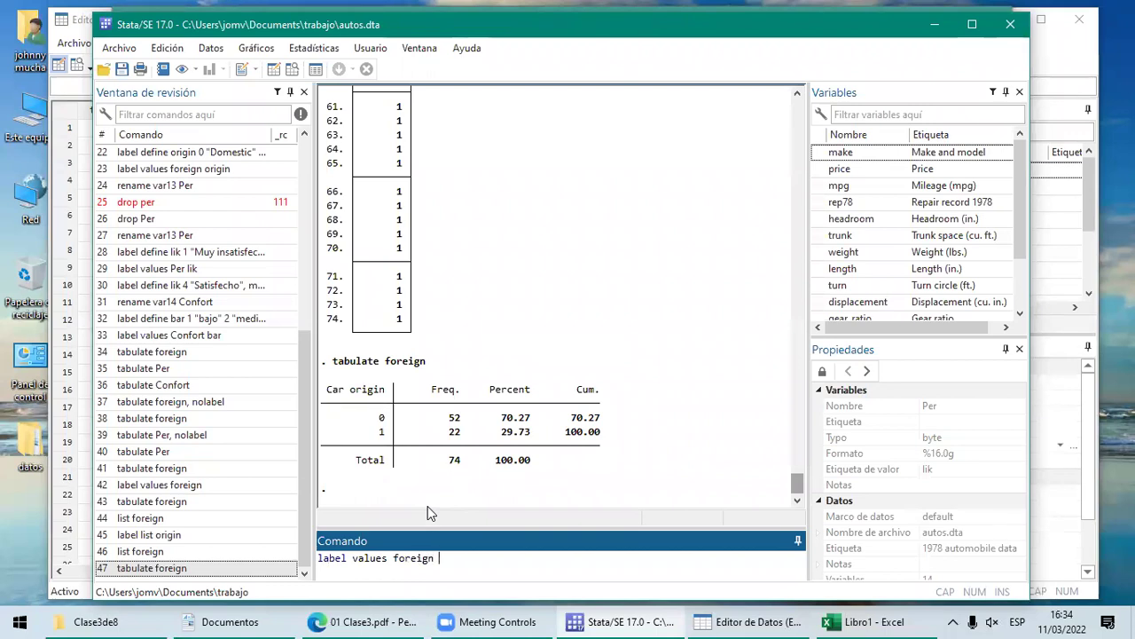
text(c)
text(r)
text(igin)
key(Return)
Step: Run list foreign and tabulate foreign to display the variable with the origin value label reassigned
text(list foreign)
key(Return)
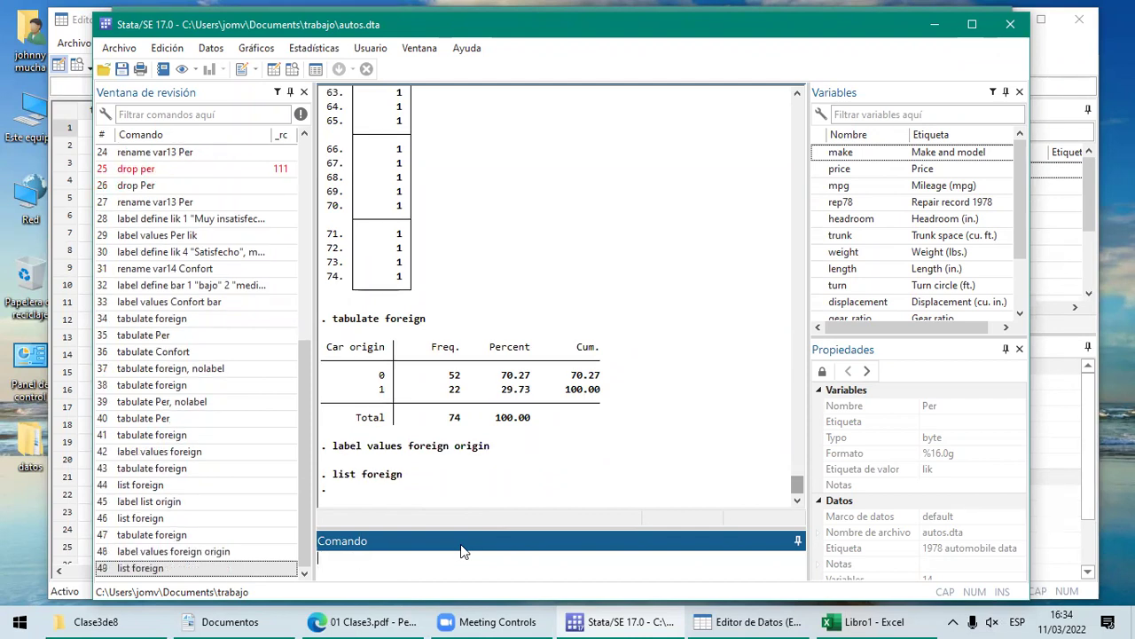
text(t)
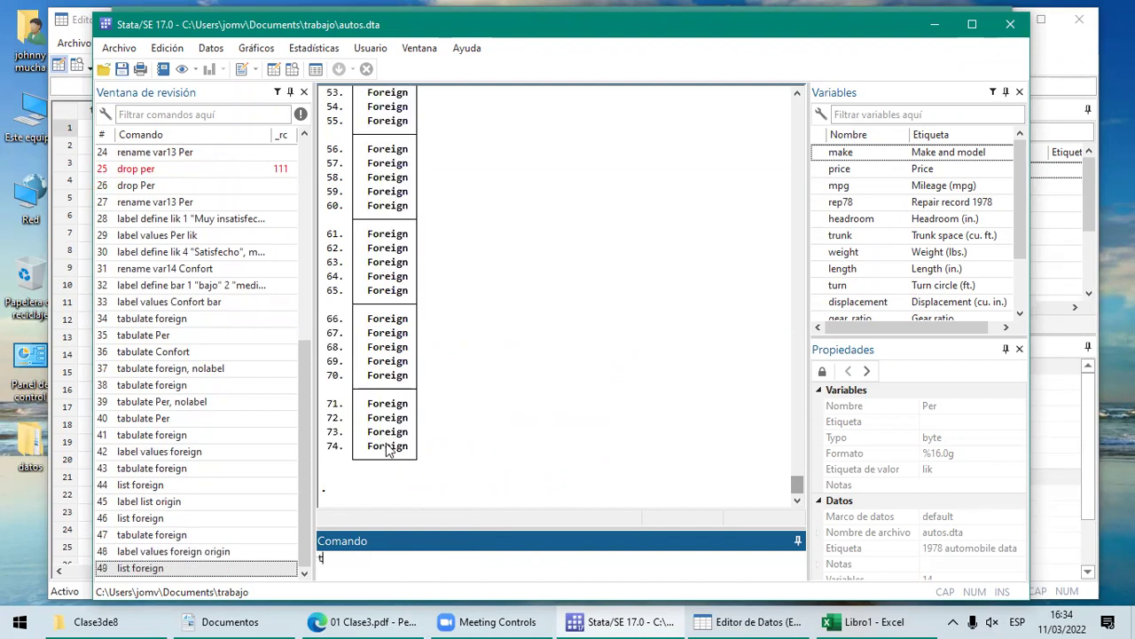
text(abulate foreign)
key(Return)
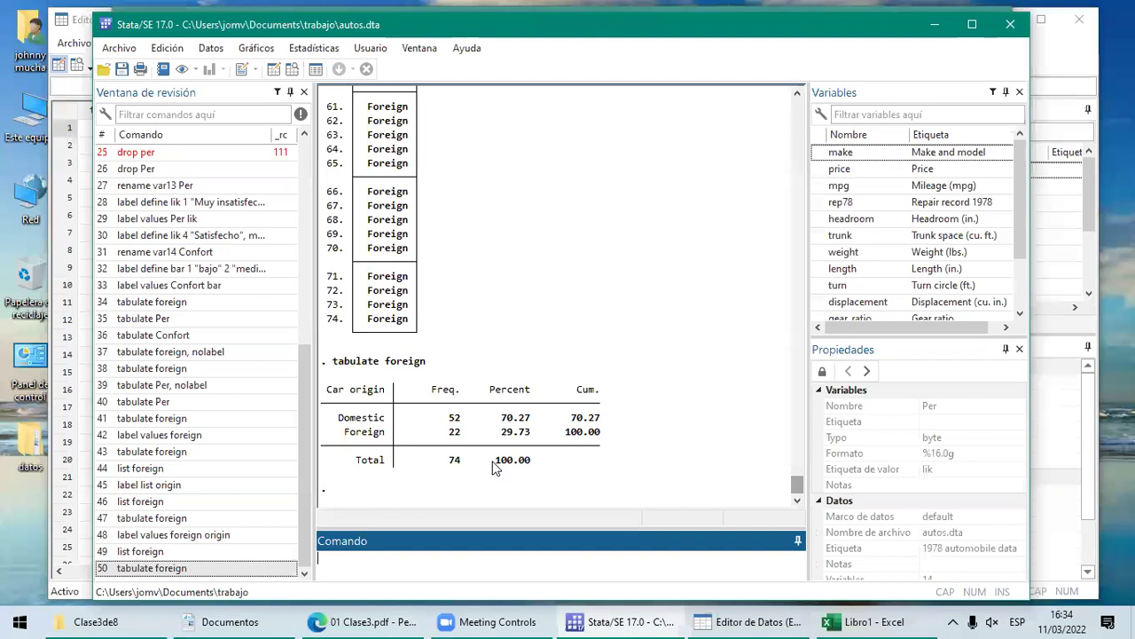
Step: Review the related commands on page 5 of 01 Clase3.pdf and the sort and conditional list example on page 6
click(389, 619)
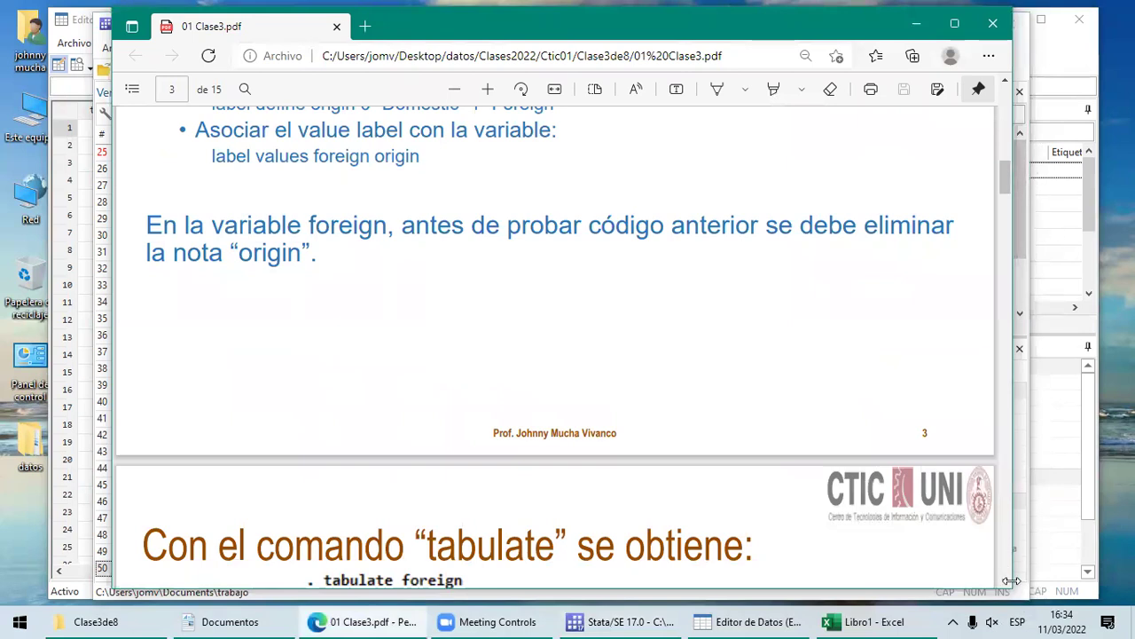
drag(1006, 583, 1006, 586)
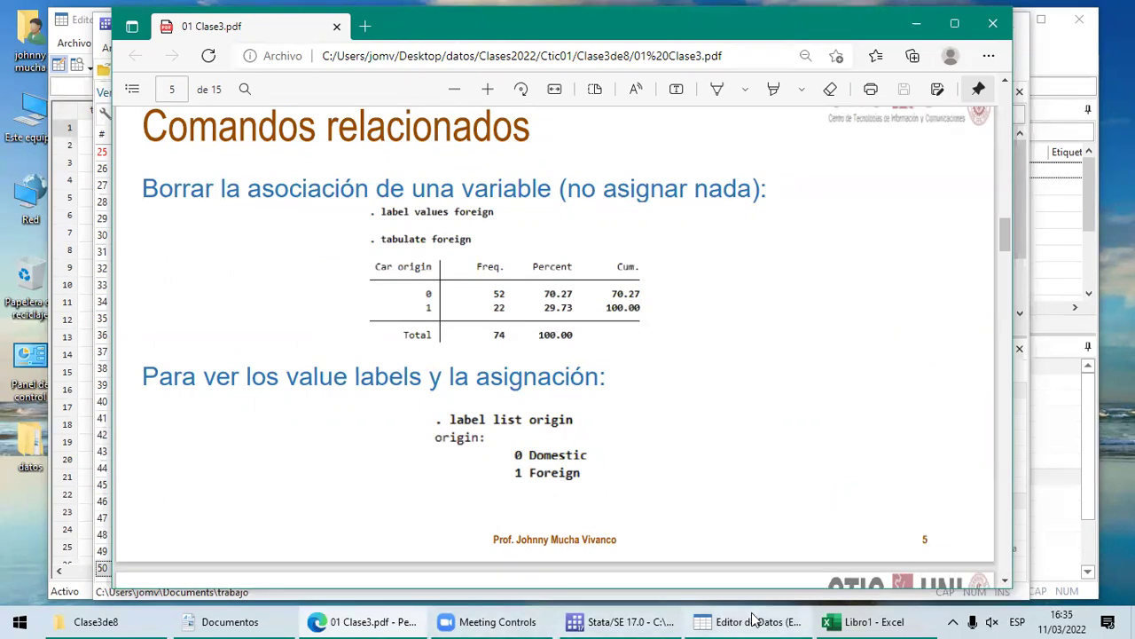
mouse_move(379, 619)
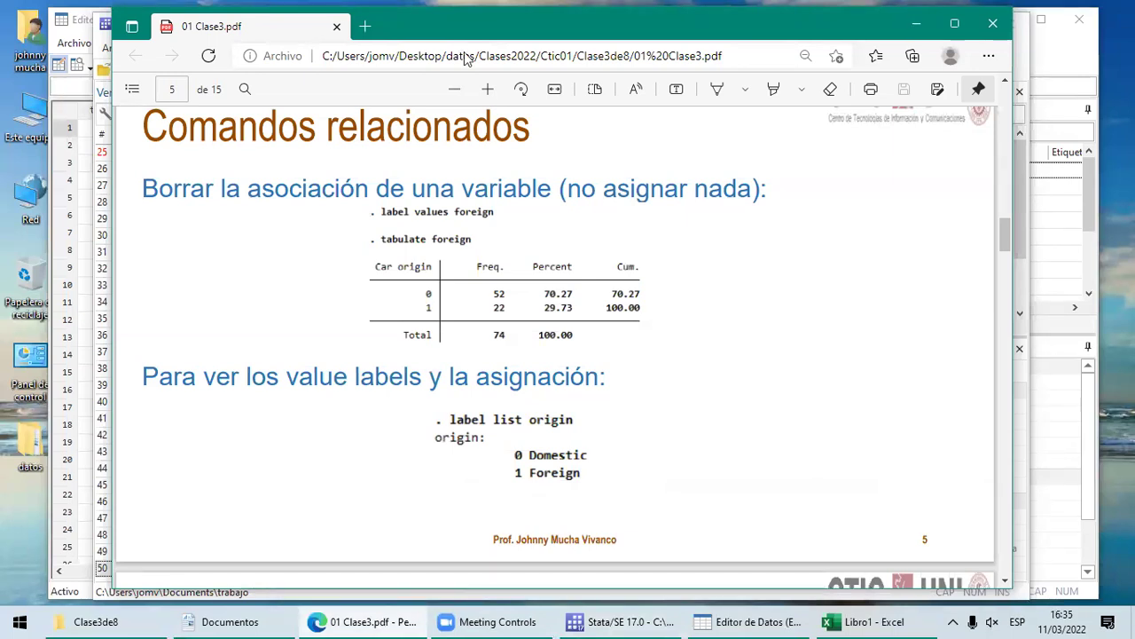
click(1006, 585)
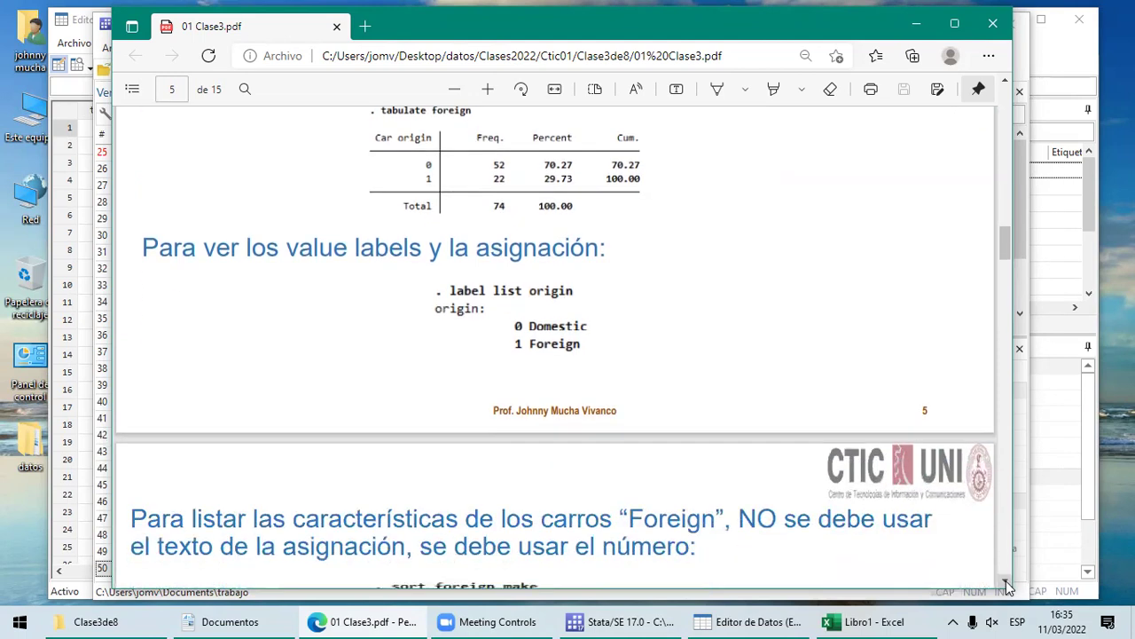
click(1006, 586)
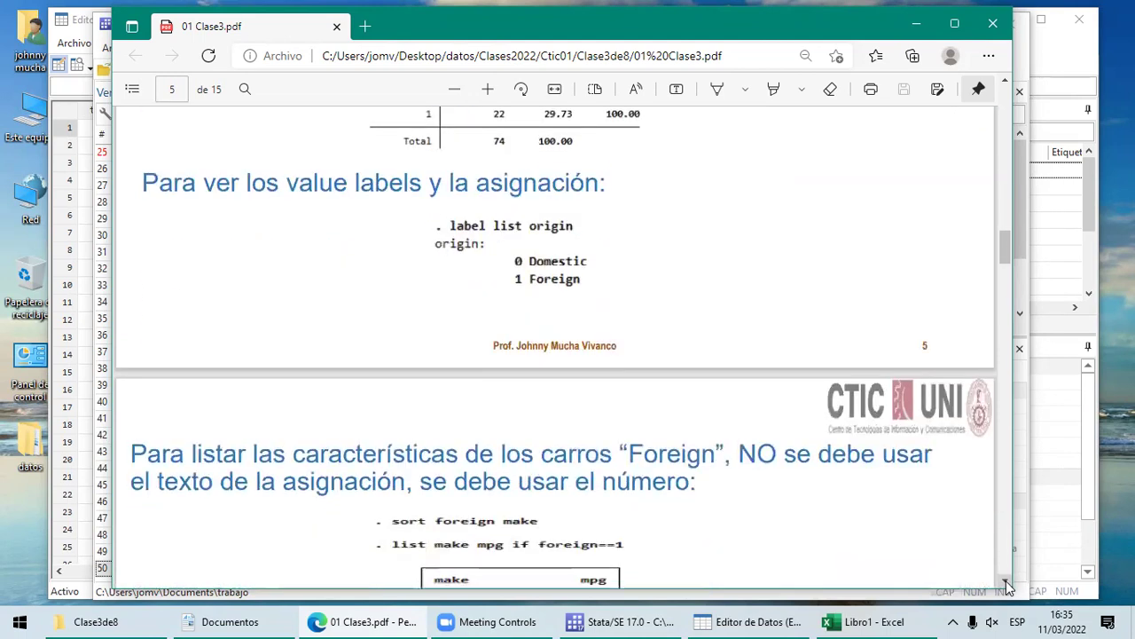
scroll(1006, 585, down, 3)
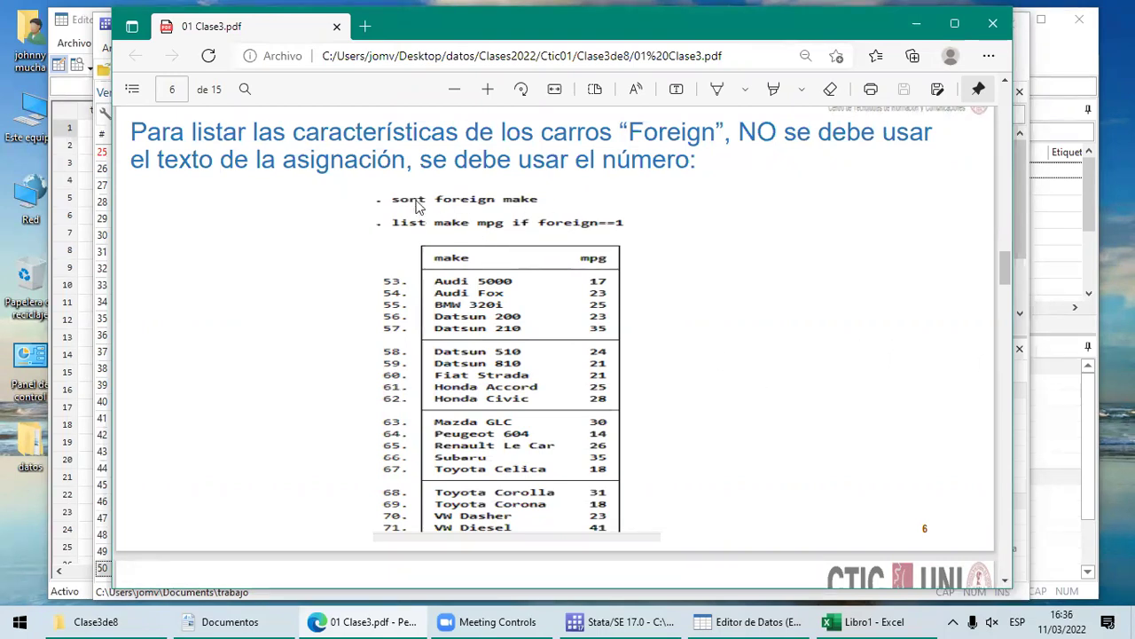
Step: Close the Libro1 workbook in Excel and return to Stata's Data Editor
click(759, 621)
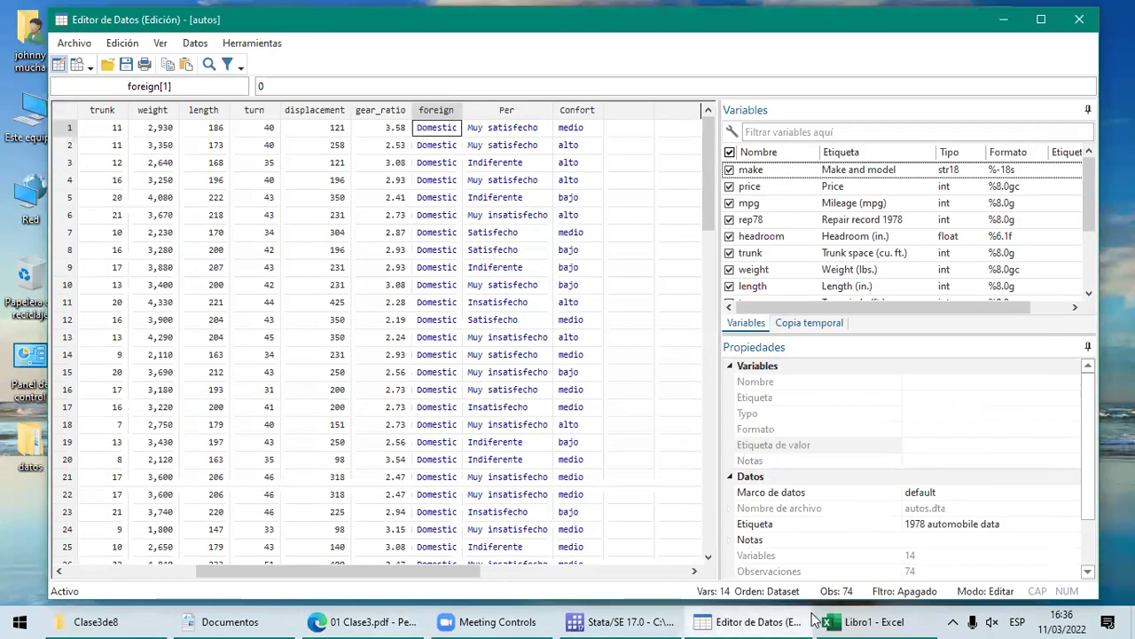
click(862, 621)
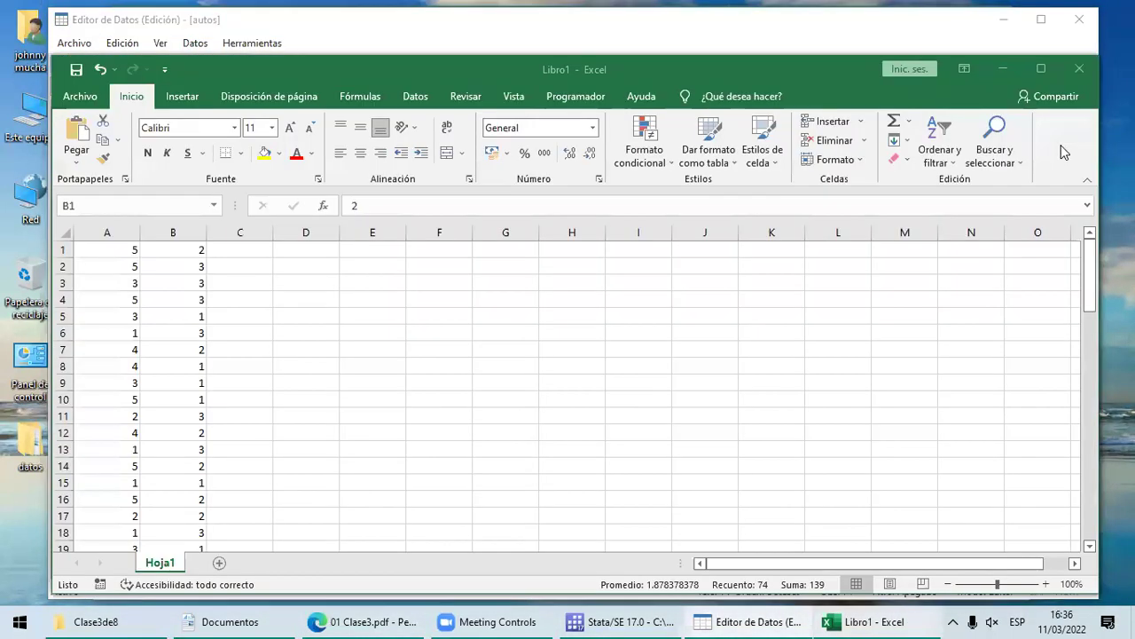
click(1087, 73)
click(569, 341)
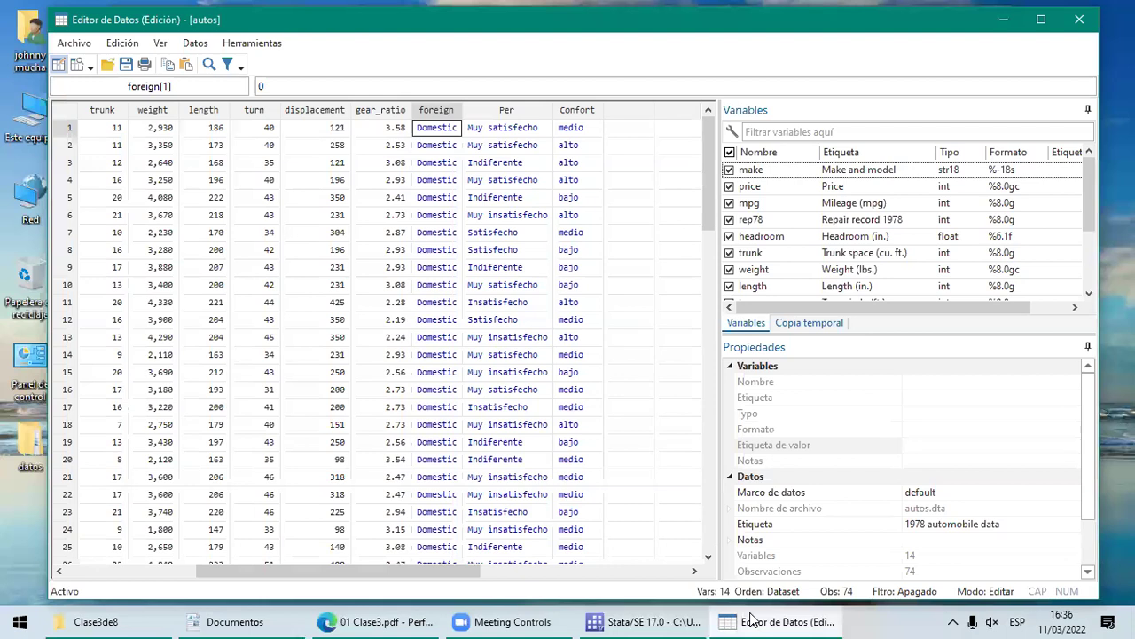
Step: Examine the foreign and make columns in the Data Editor against the sort example on page 6 of 01 Clase3.pdf
click(435, 109)
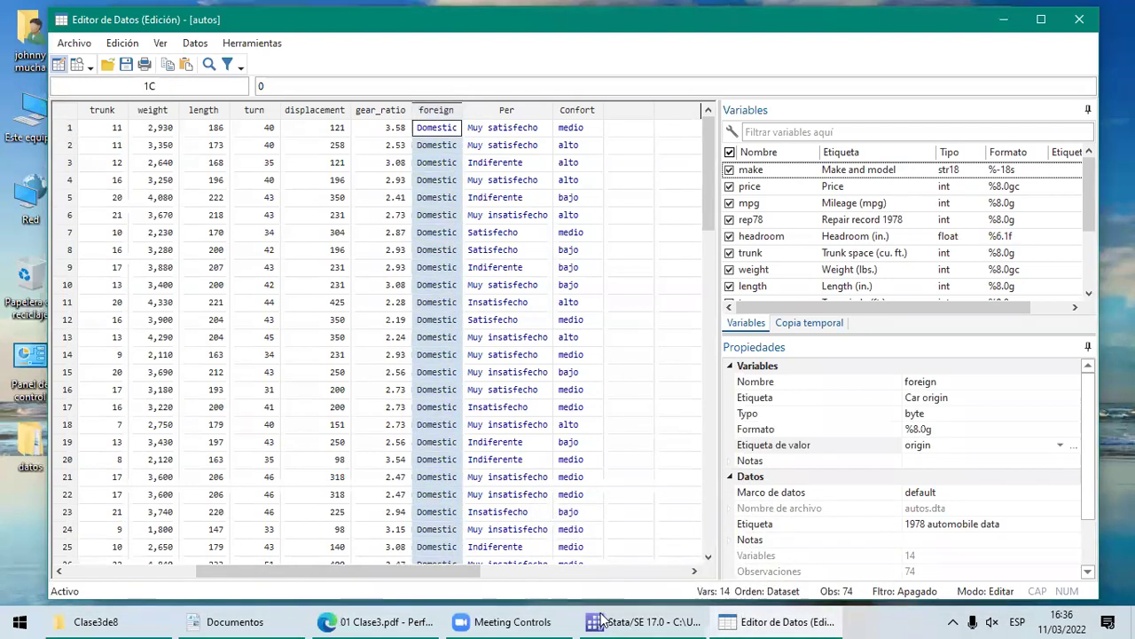
click(408, 619)
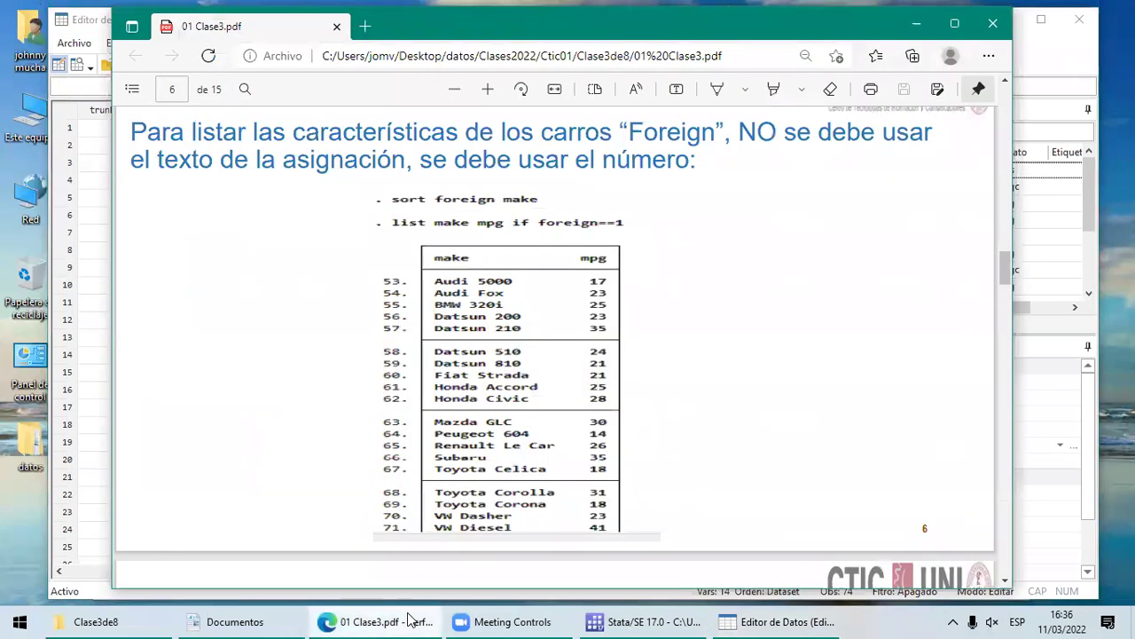
click(799, 621)
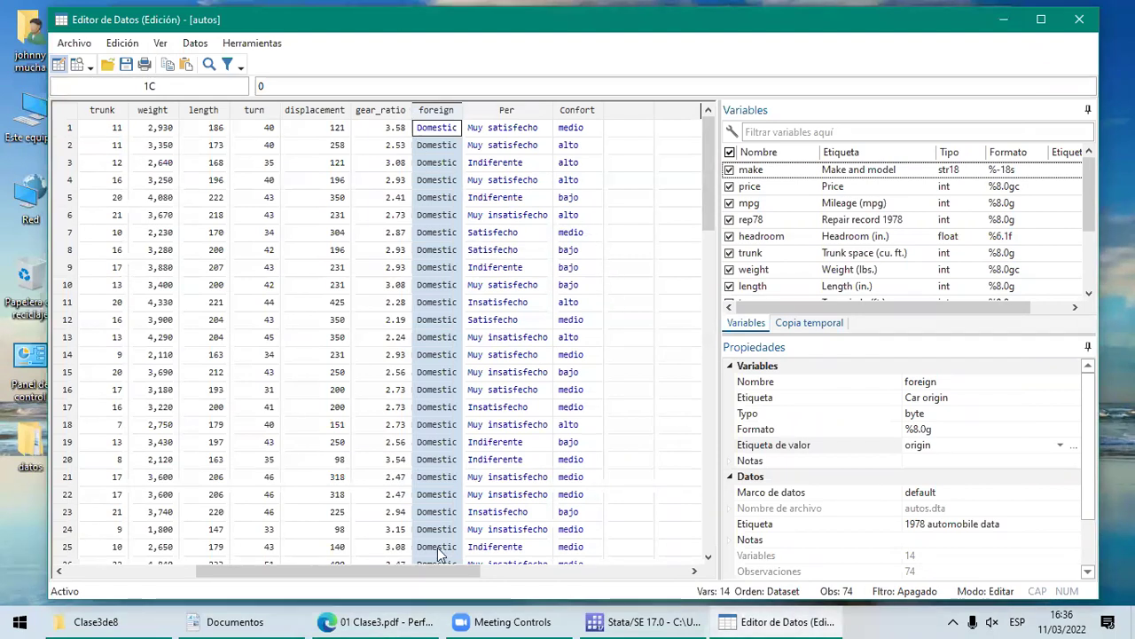
click(710, 550)
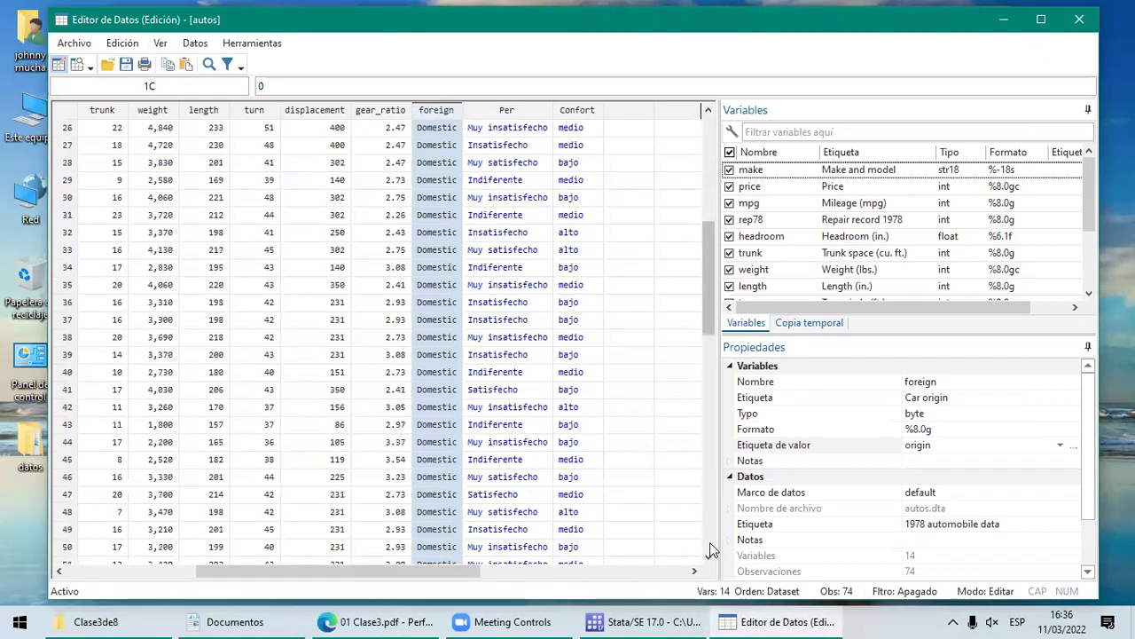
click(712, 133)
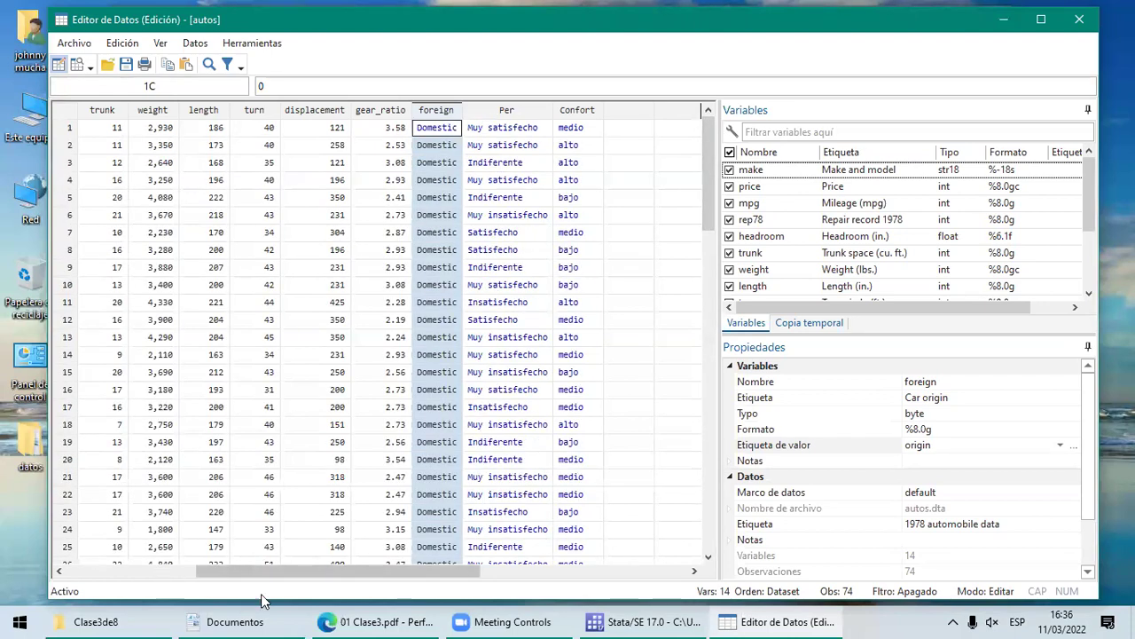
click(401, 619)
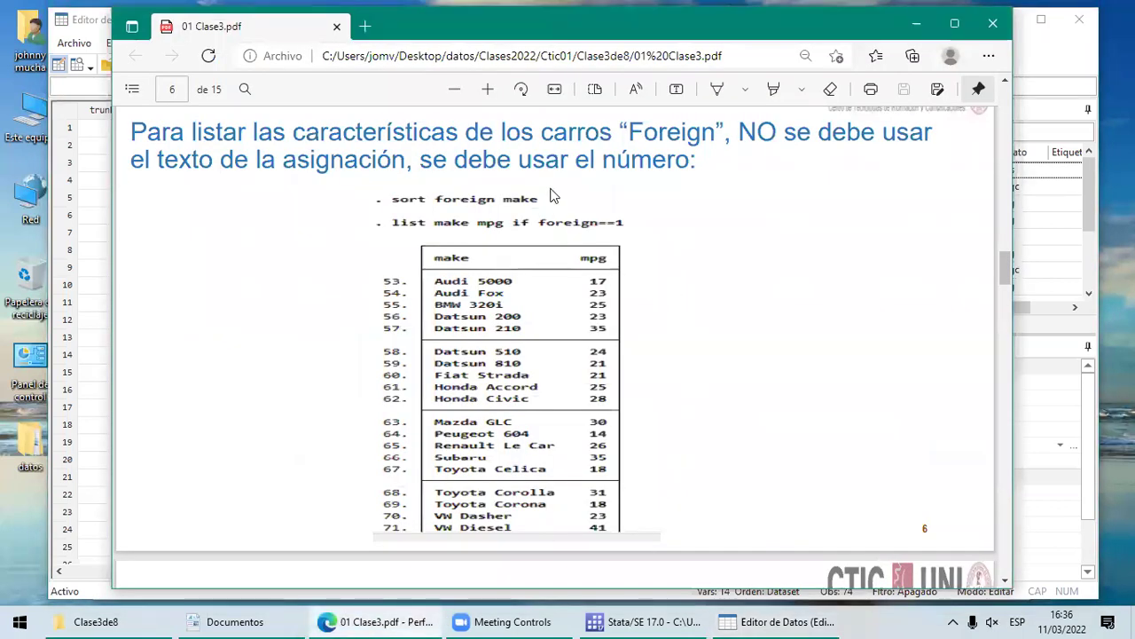
click(280, 619)
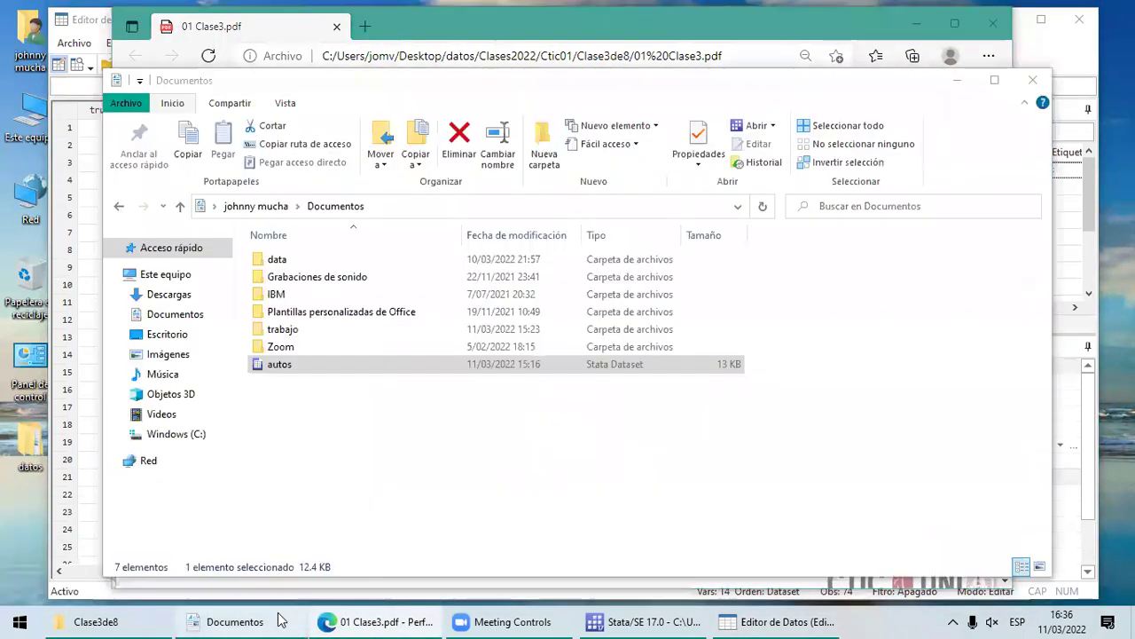
click(763, 621)
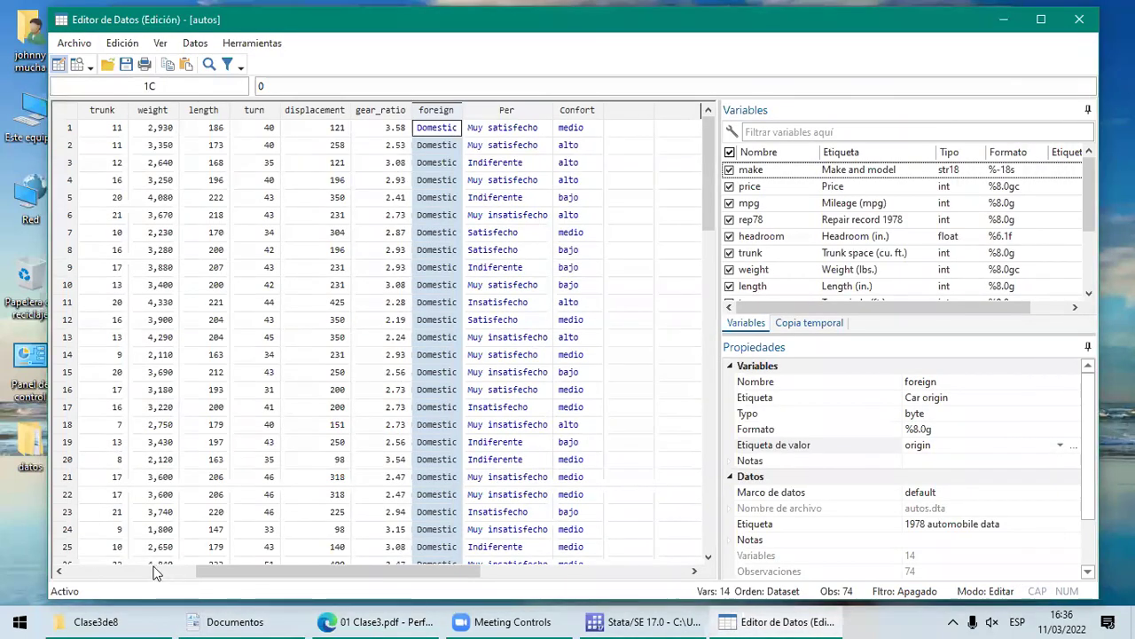
click(156, 571)
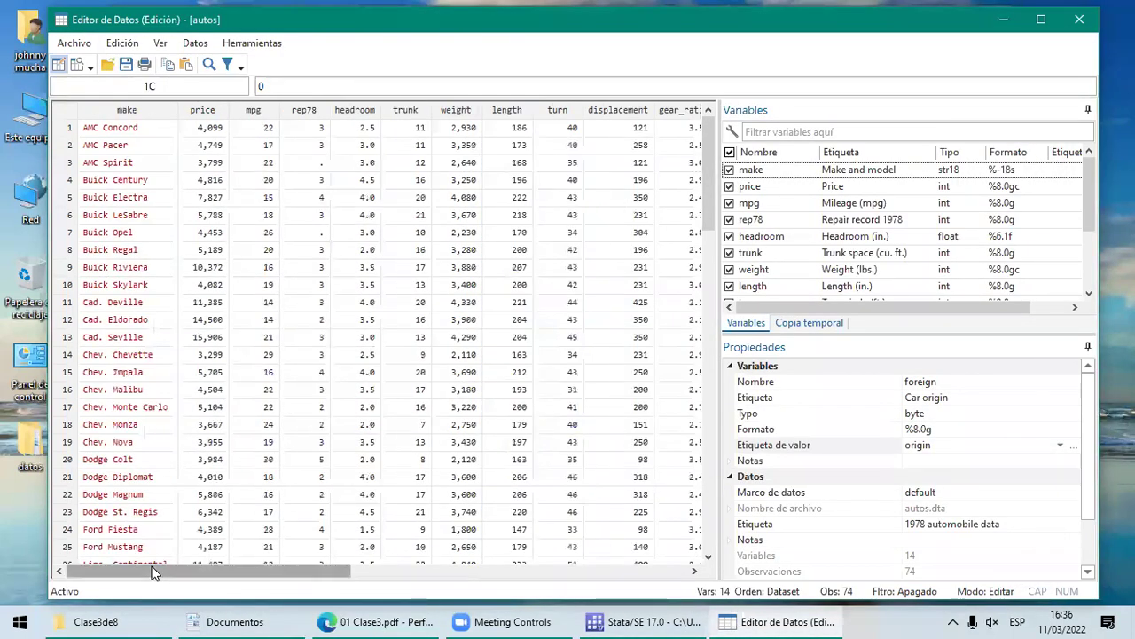
click(121, 110)
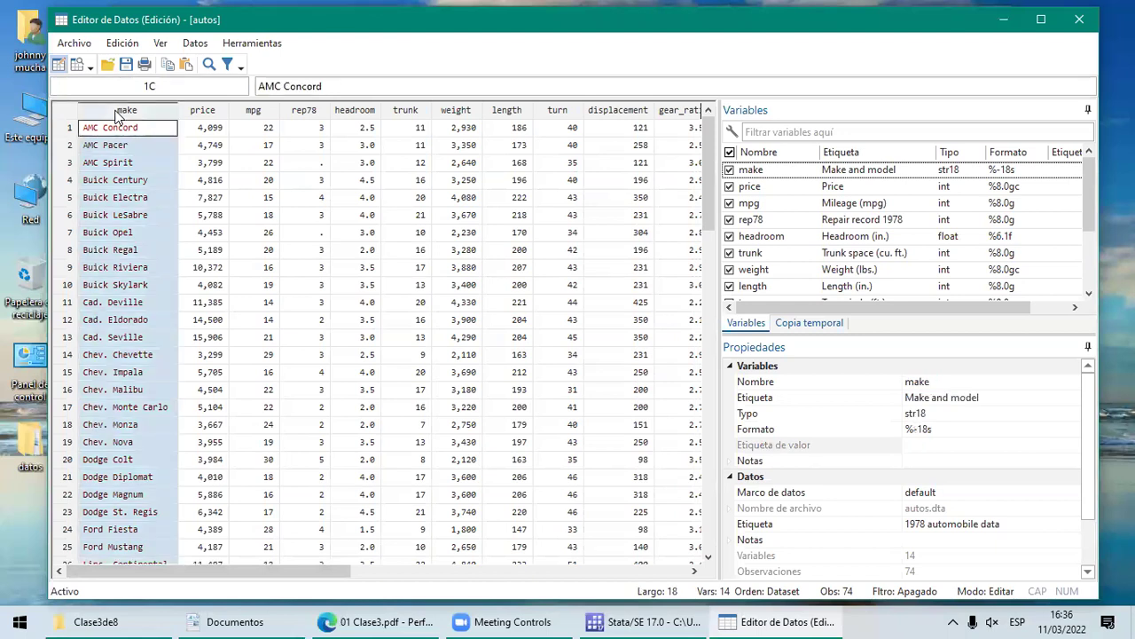
Step: Sort the dataset by foreign and make in Stata's main window with sort foreign make
click(654, 619)
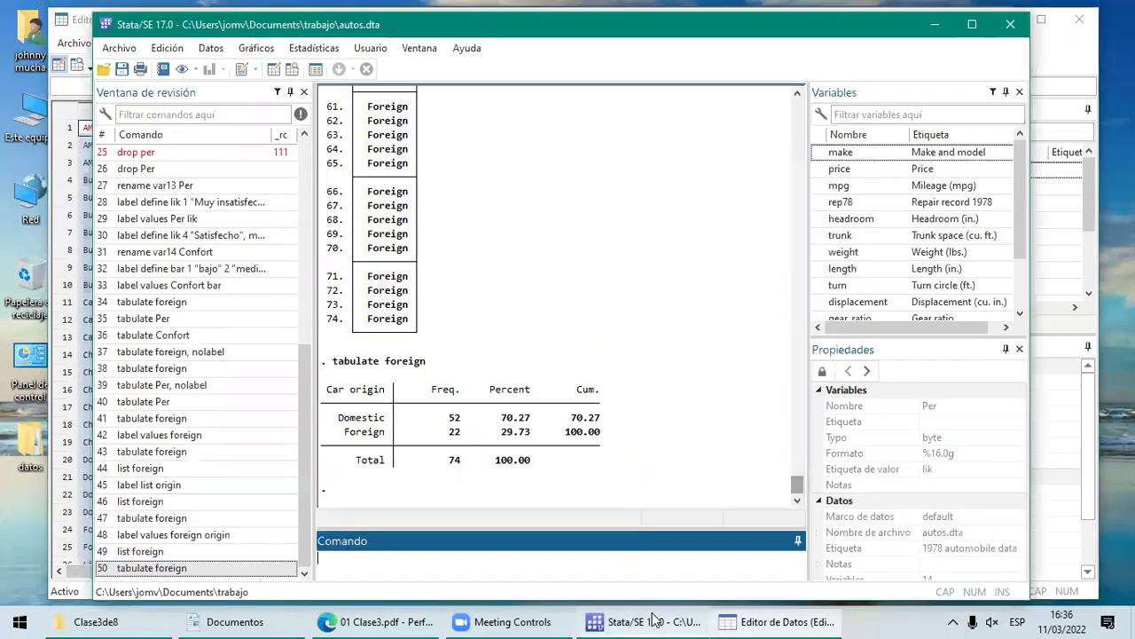
text(s)
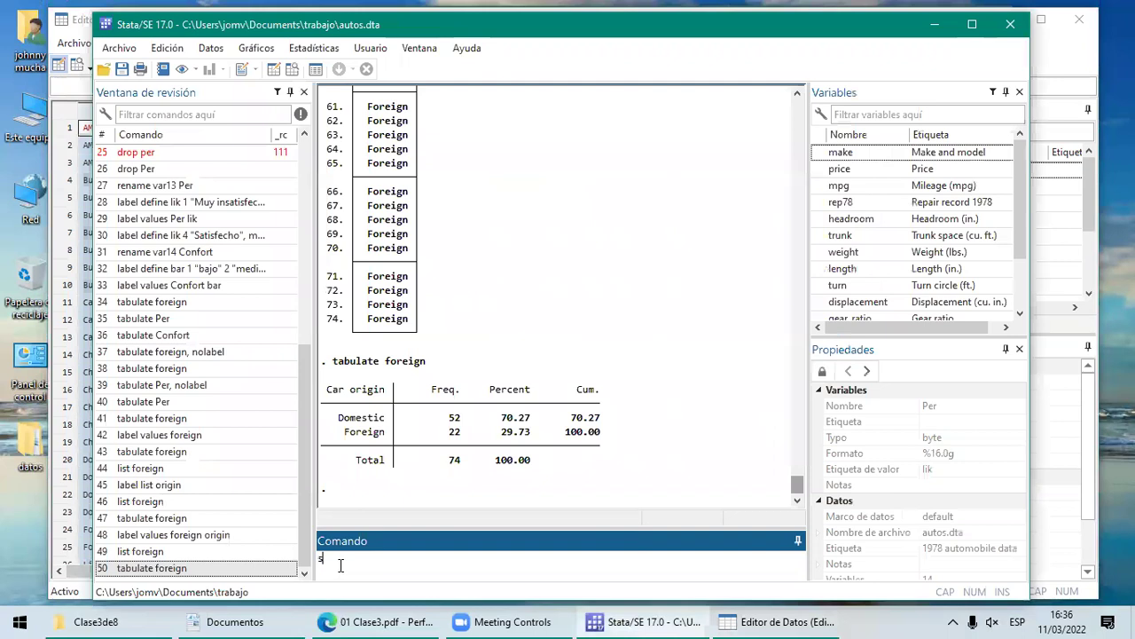
text(ort foreign make)
key(Return)
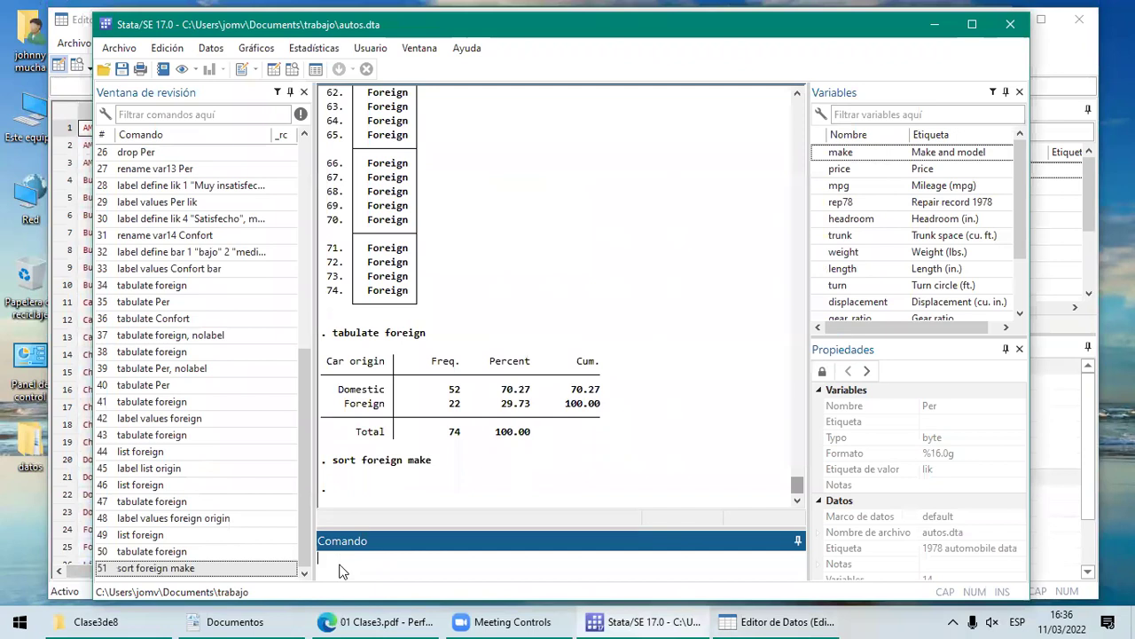
Step: Check the order of the make and foreign columns in the Data Editor after the sort
click(774, 618)
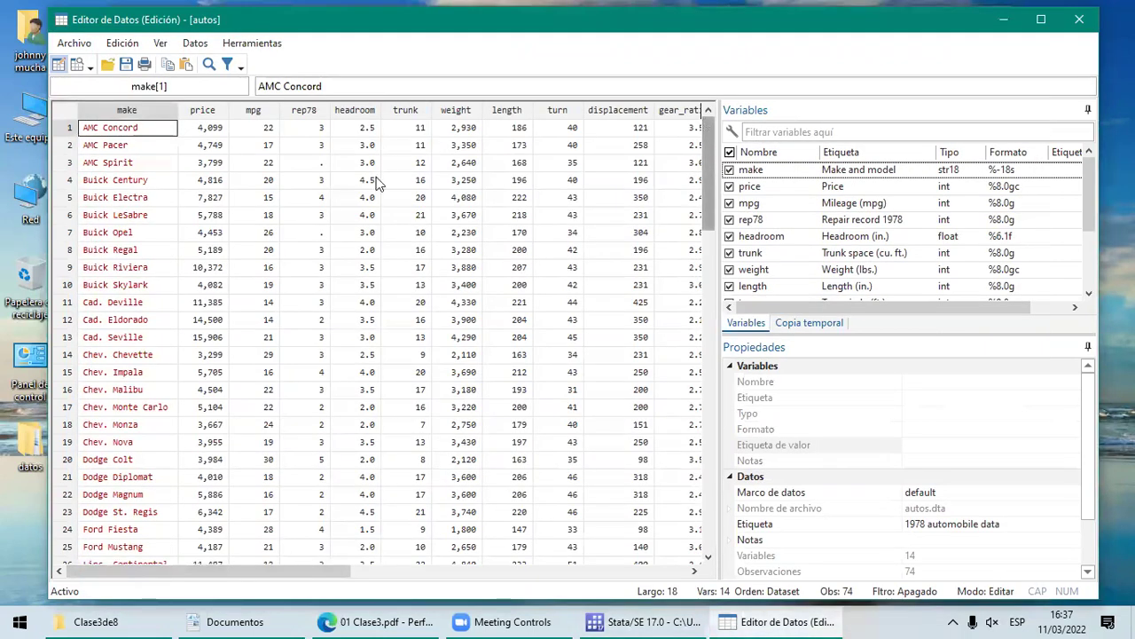
click(108, 109)
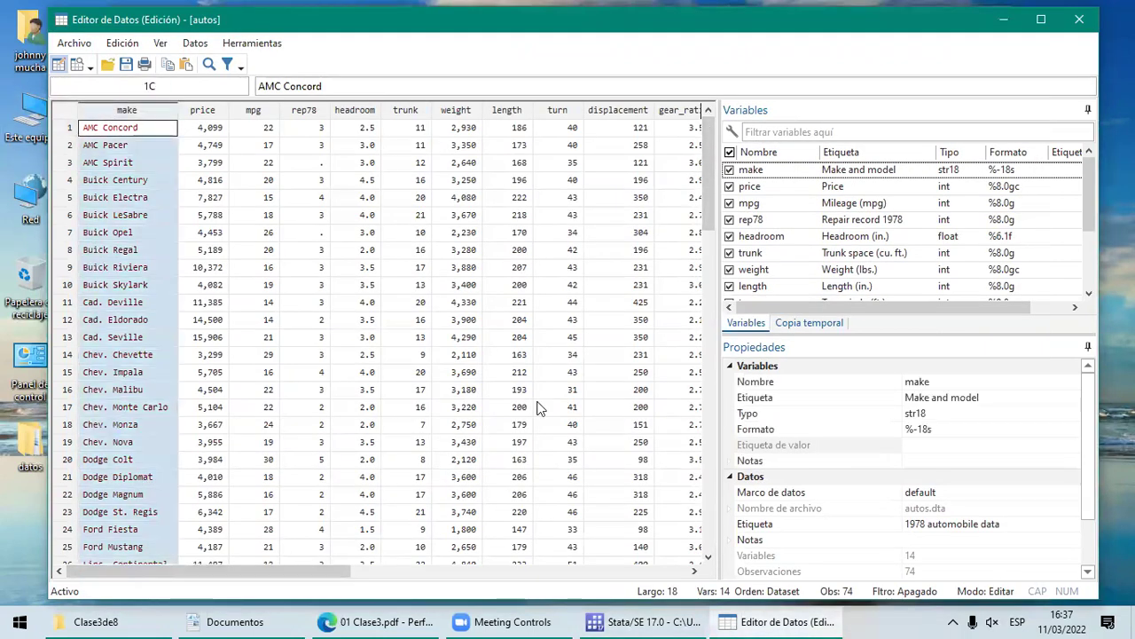
click(697, 573)
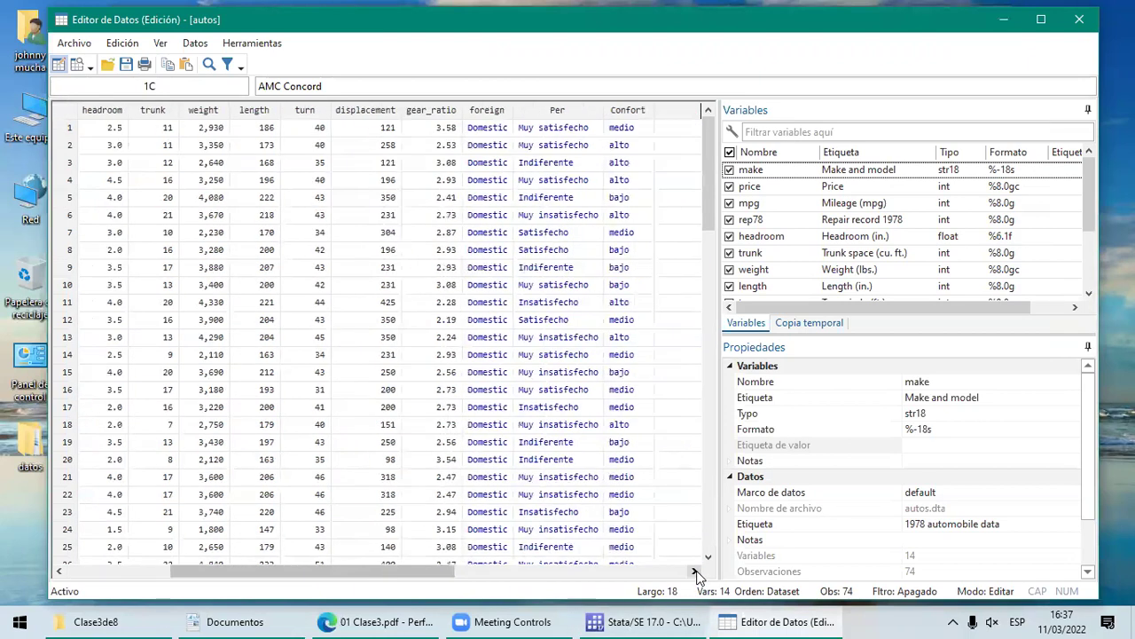
Step: Check the foreign column in the Data Editor and the foreign-car listing example on page 6 of 01 Clase3.pdf
click(487, 110)
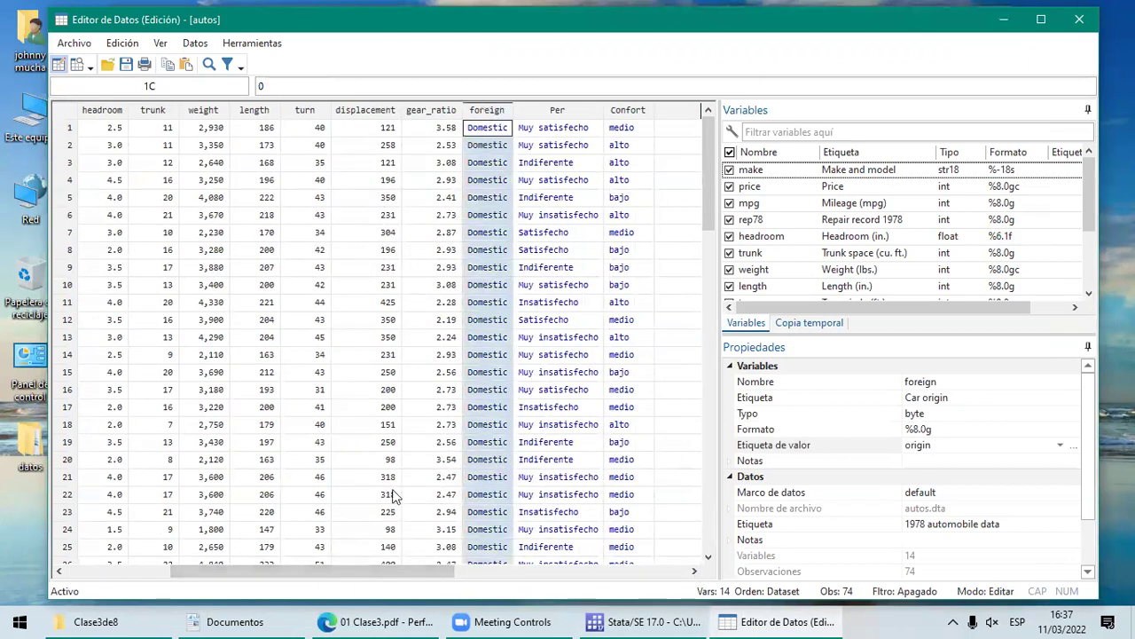
click(397, 621)
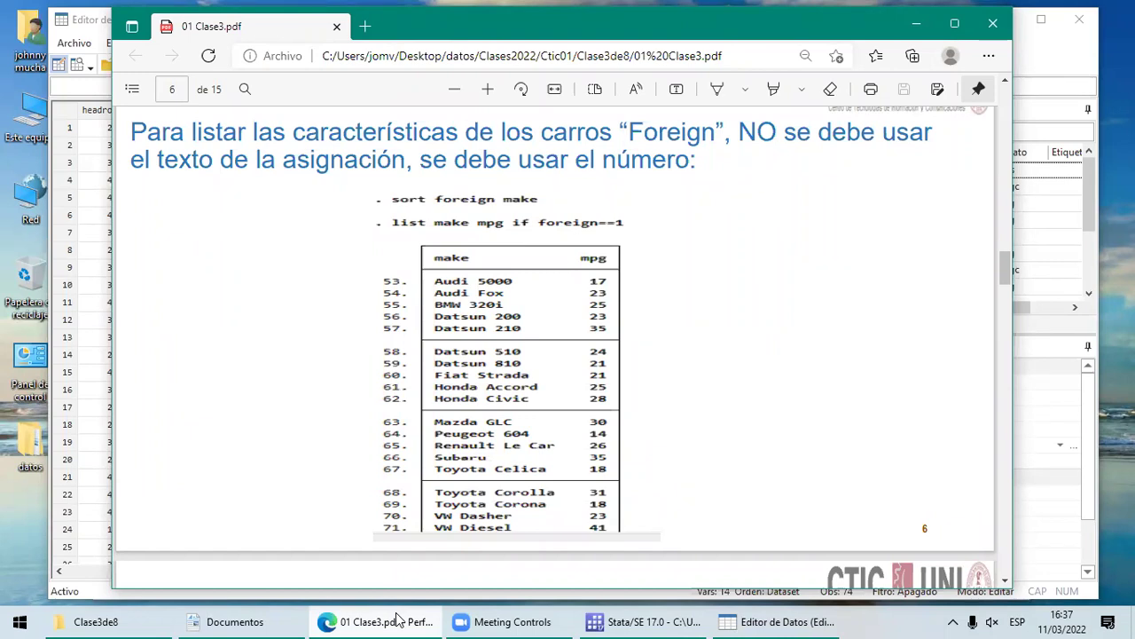
mouse_move(403, 619)
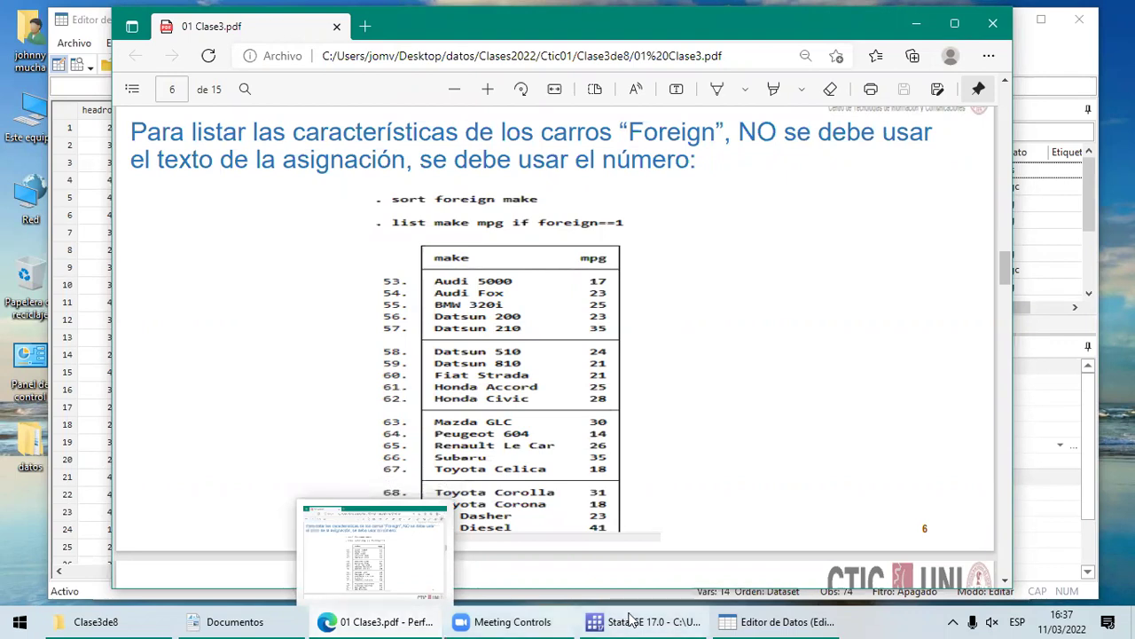
Step: Switch to Stata's main window and list the foreign cars' make and mileage with list make mpg if foreign==1
click(663, 621)
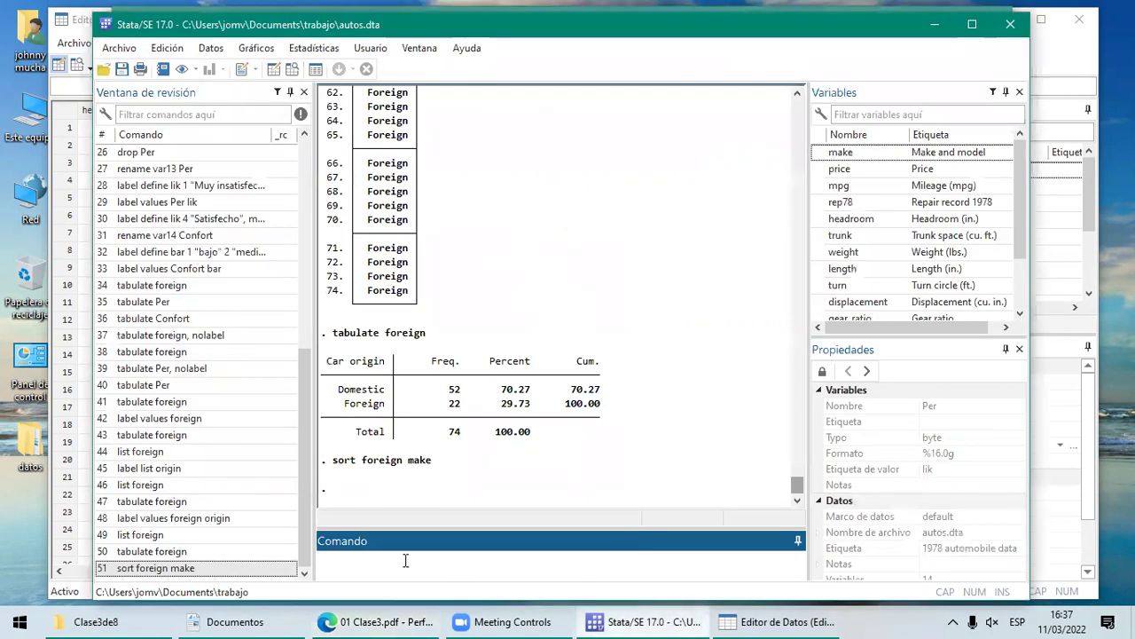
text(list ma)
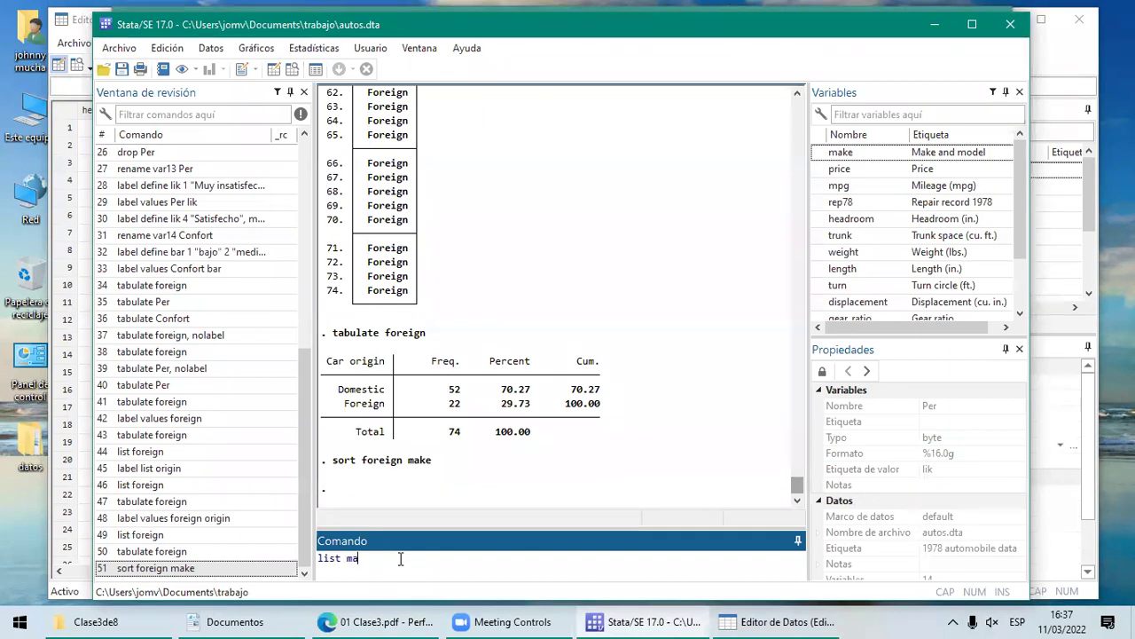
text(ke mpg)
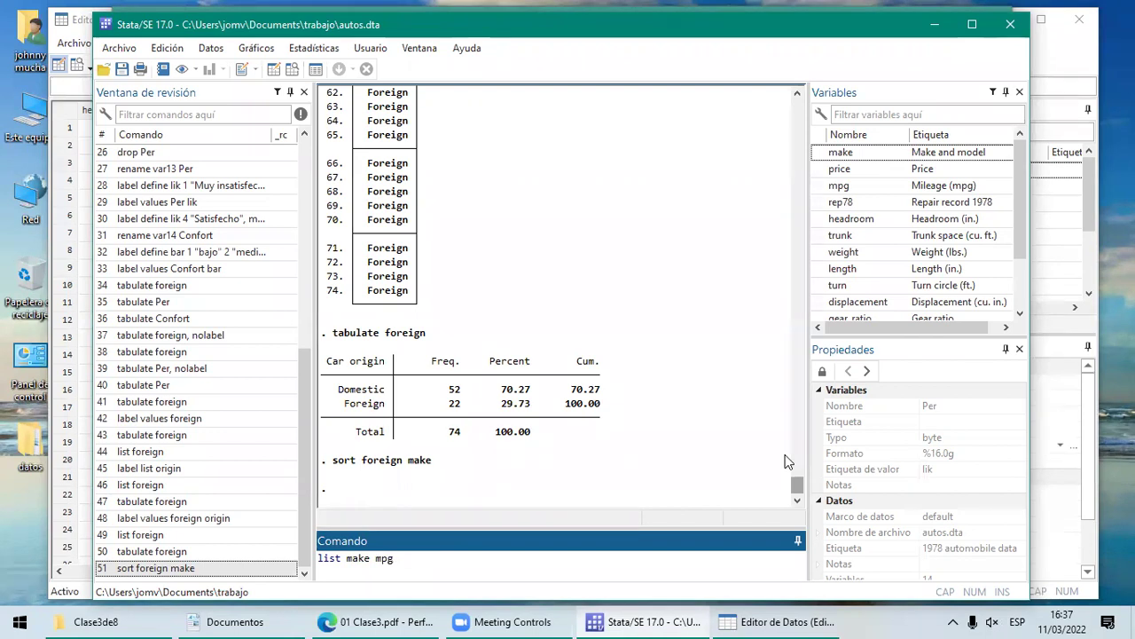
text(if foreign)
text(==1)
click(955, 618)
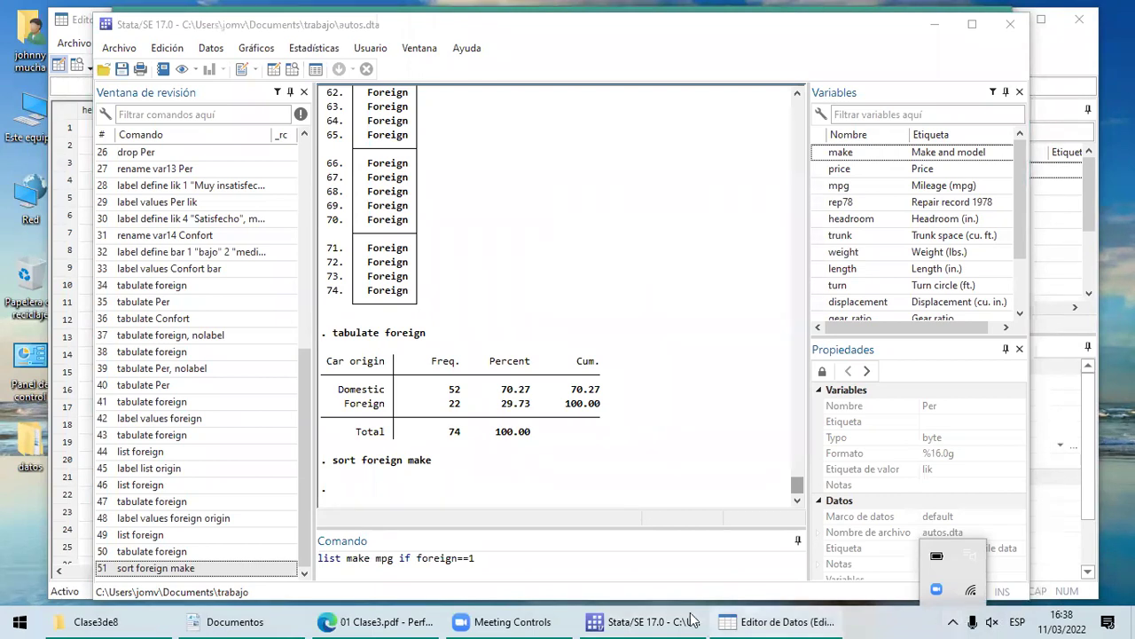
click(877, 619)
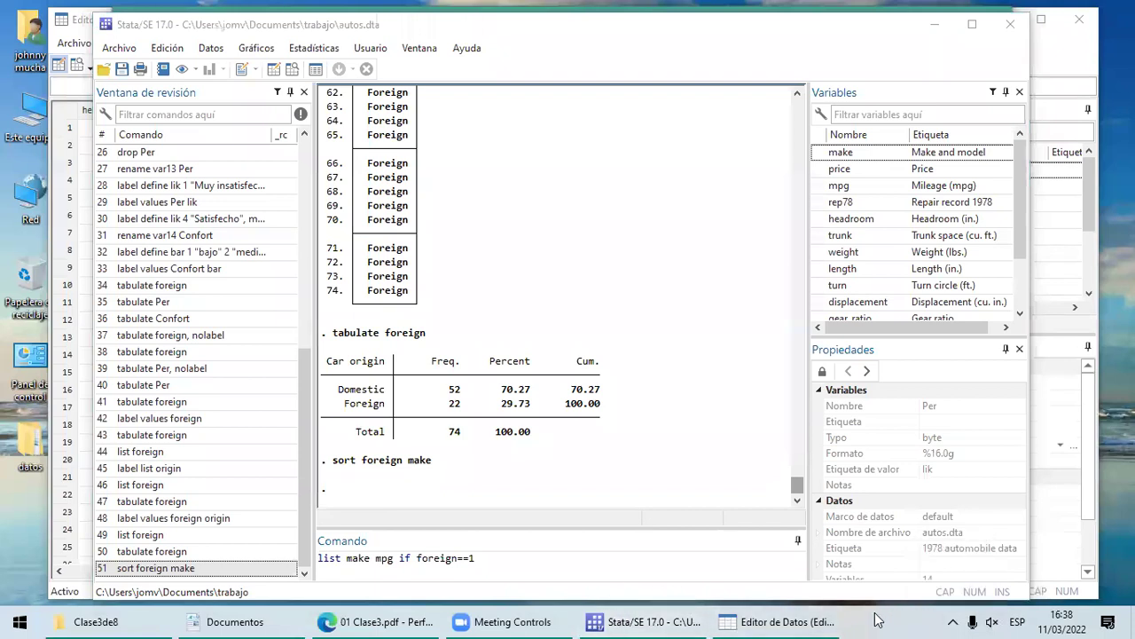
click(478, 564)
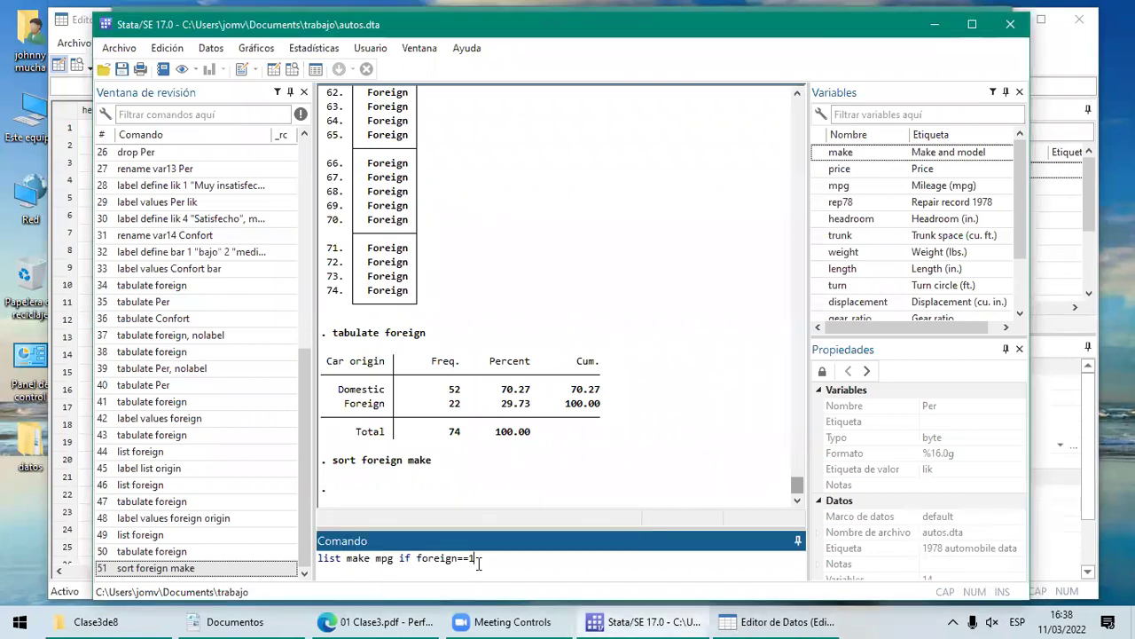
key(Return)
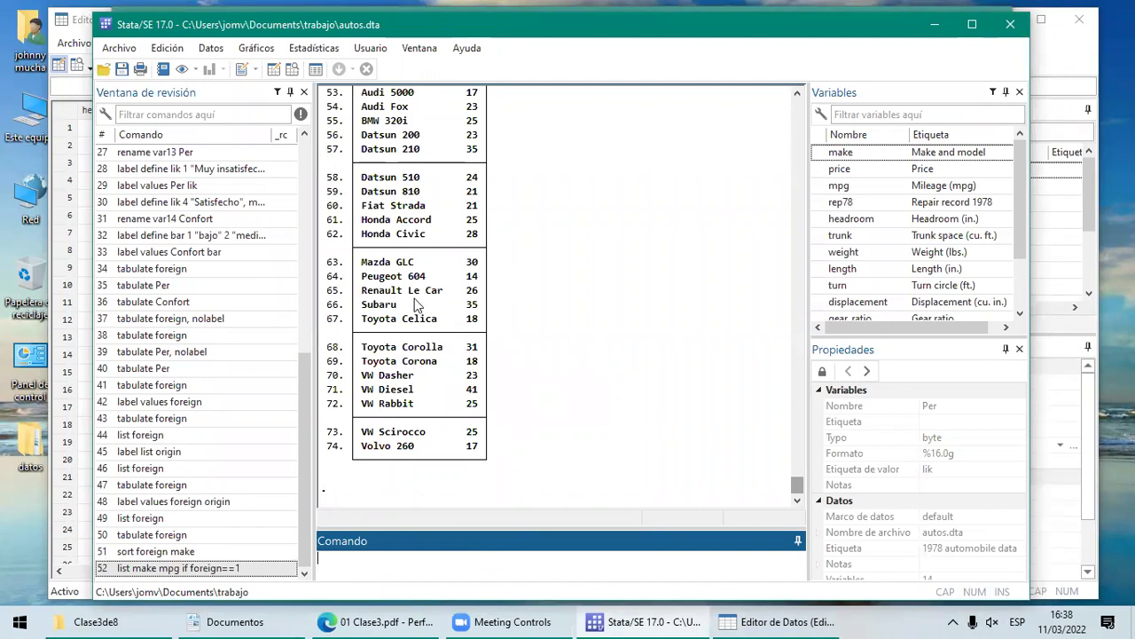
Step: Review the start of the foreign-car listing, and read the other label types on page 7 of 01 Clase3.pdf
click(797, 95)
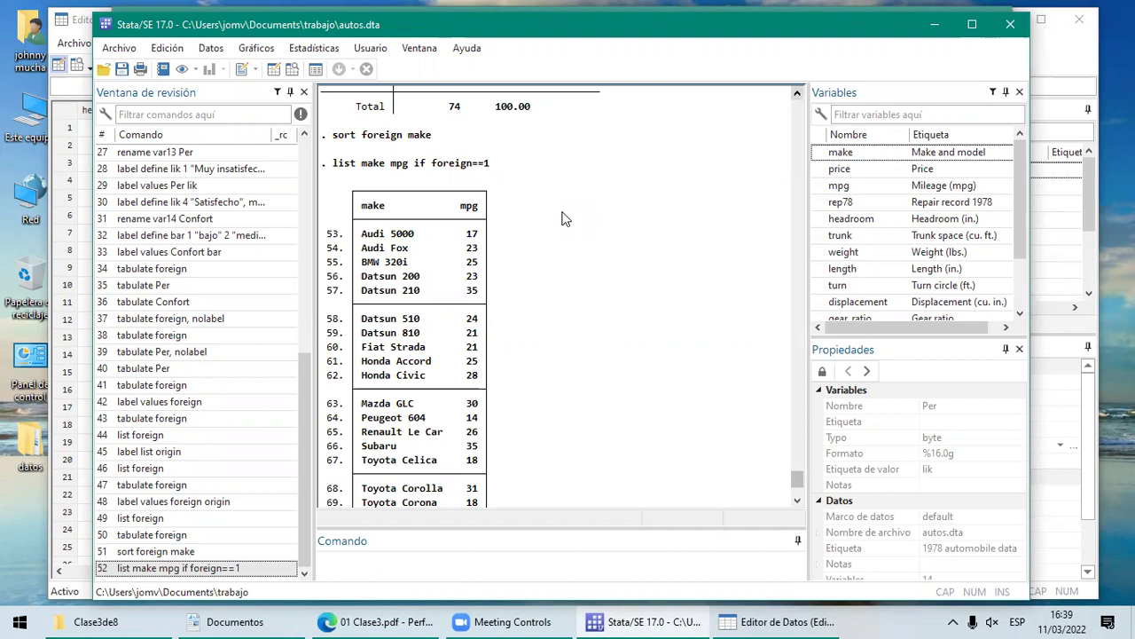
click(422, 618)
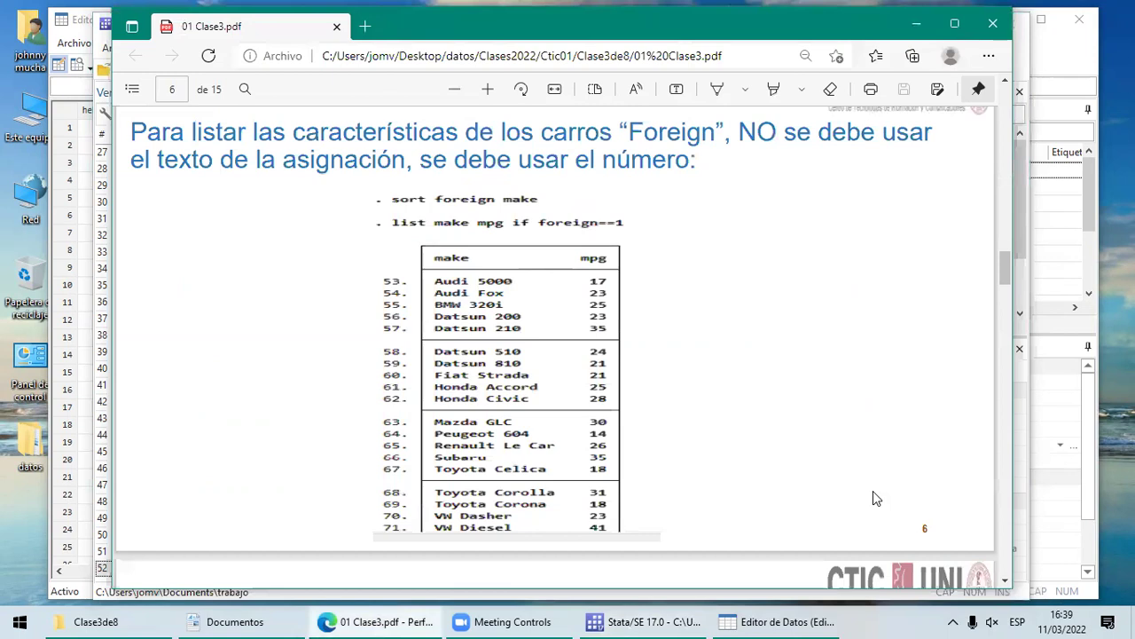
click(1005, 581)
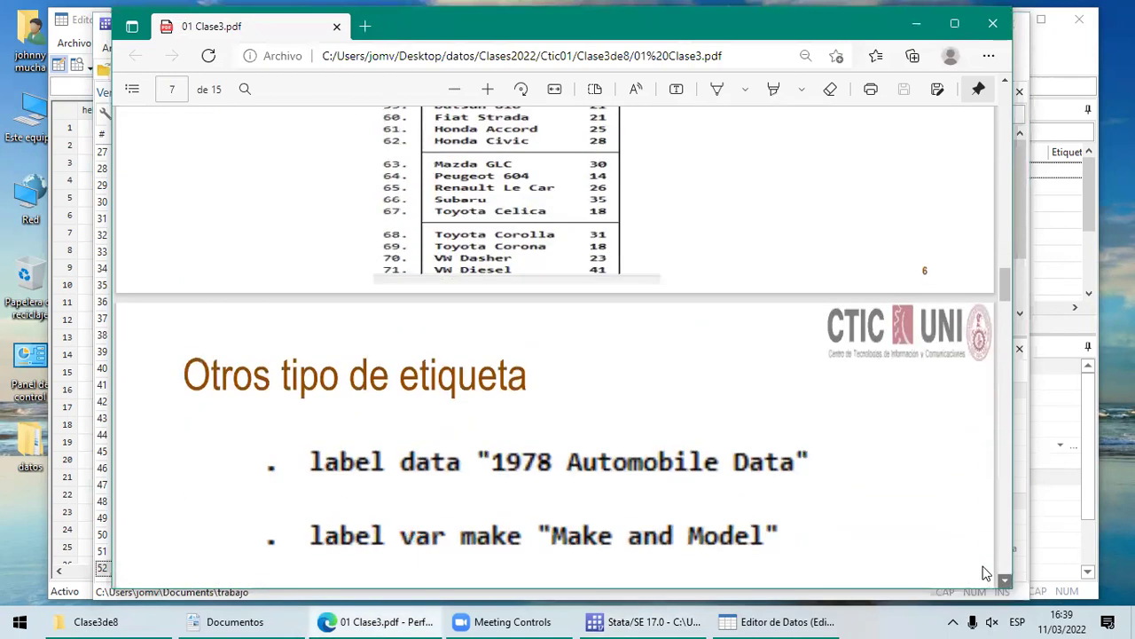
click(1005, 583)
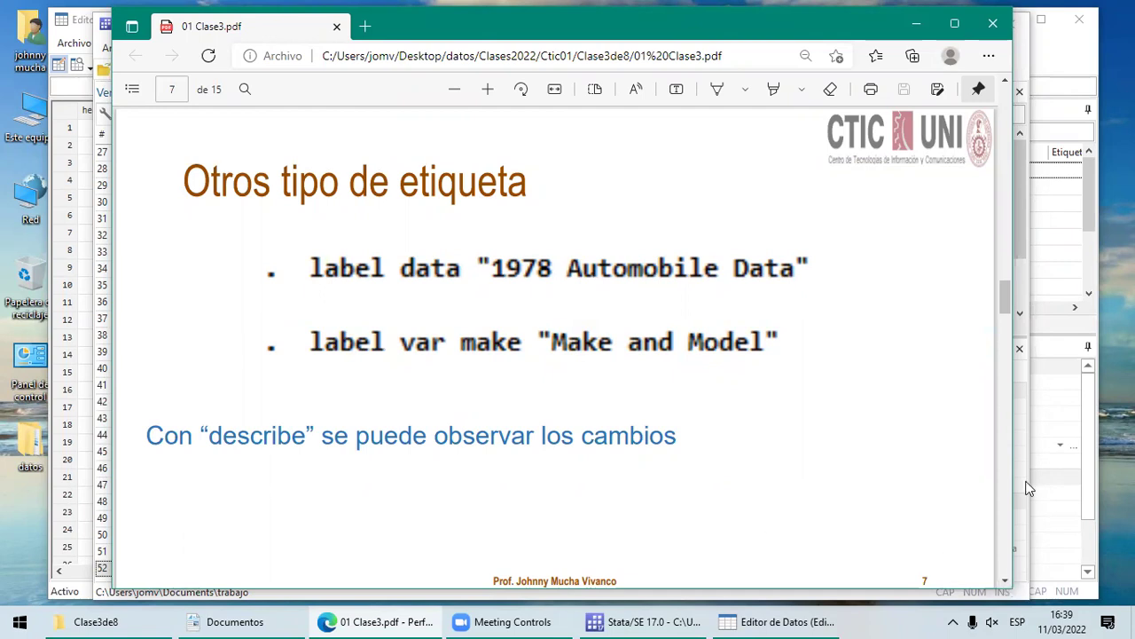
Step: Return to Stata's main window and run describe to inspect the dataset and variable labels
click(678, 605)
text(describe)
key(Return)
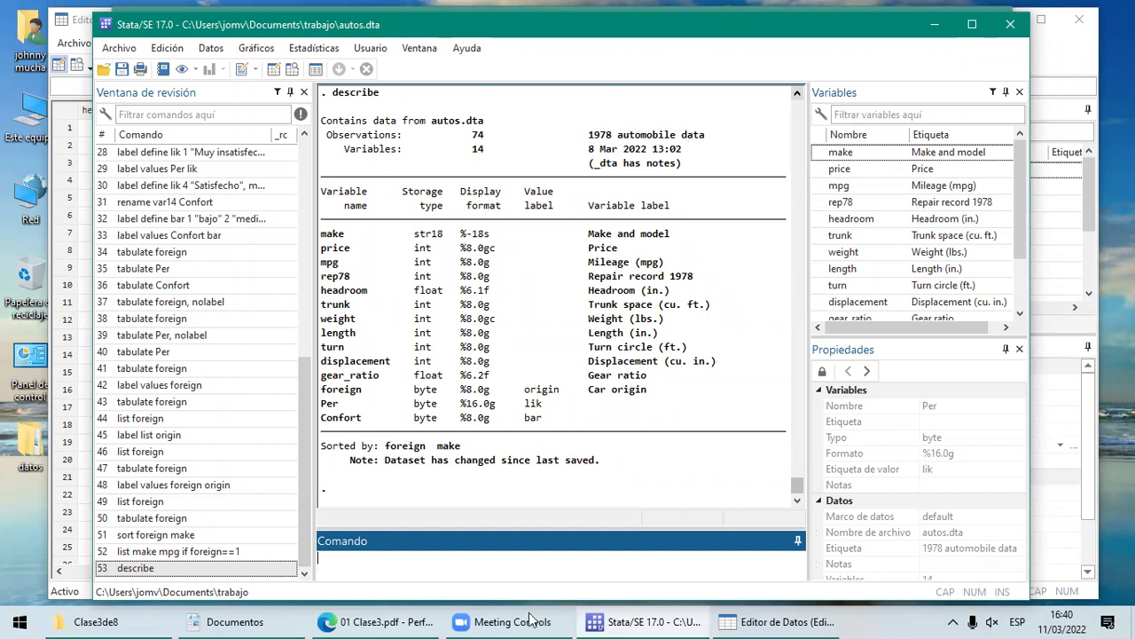
Step: Compare the label data and label var examples on page 7 of 01 Clase3.pdf with Stata's describe output
click(672, 618)
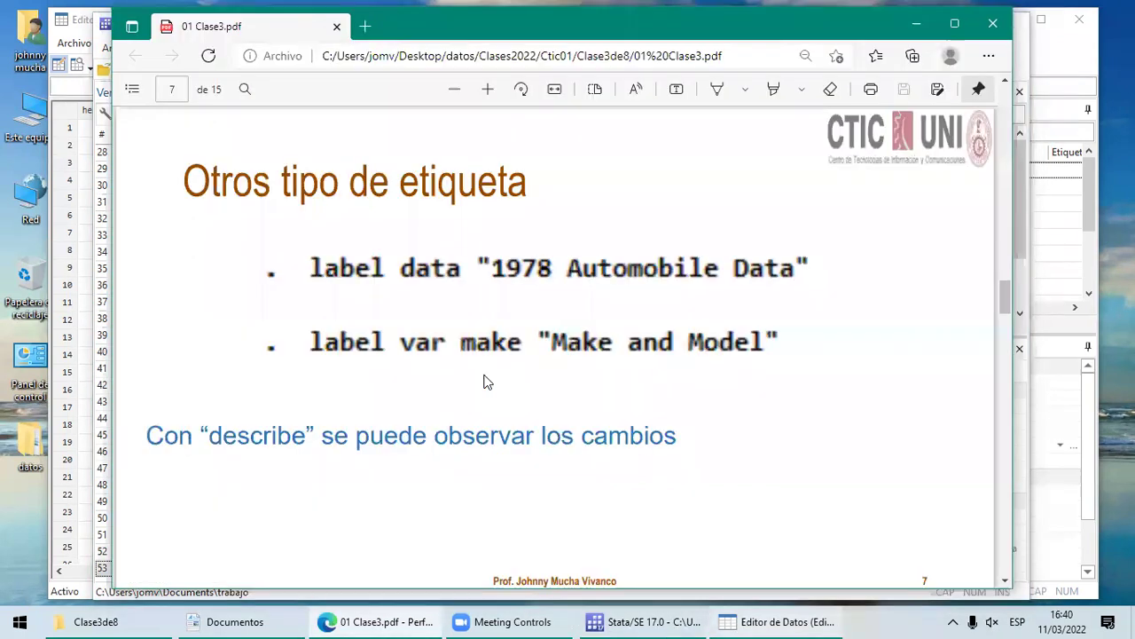
key(alt+Tab)
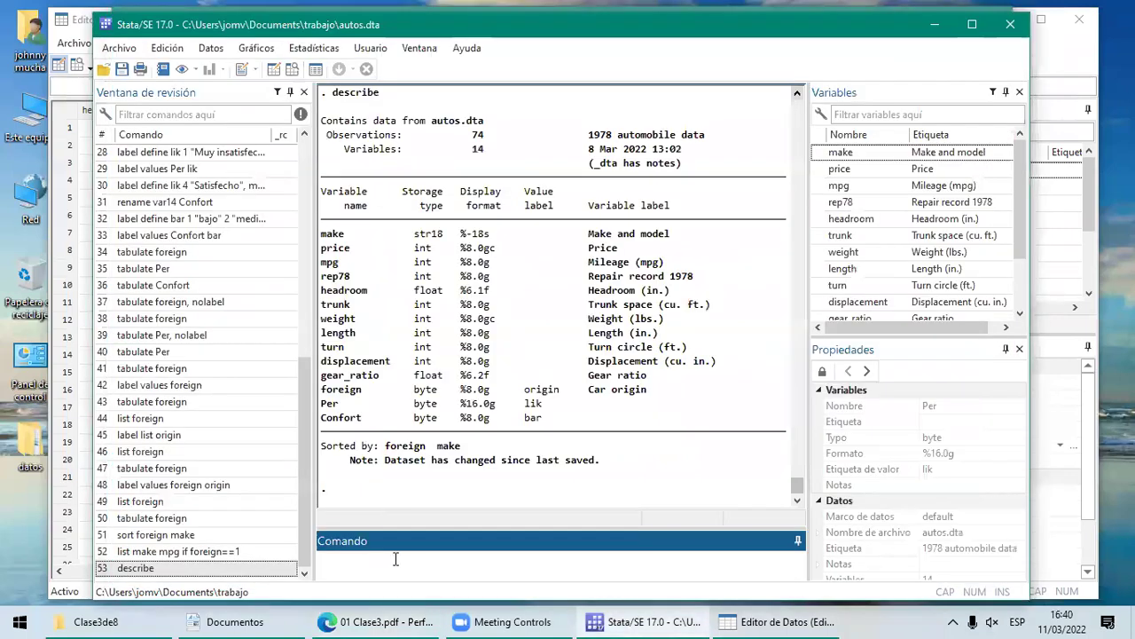
click(399, 619)
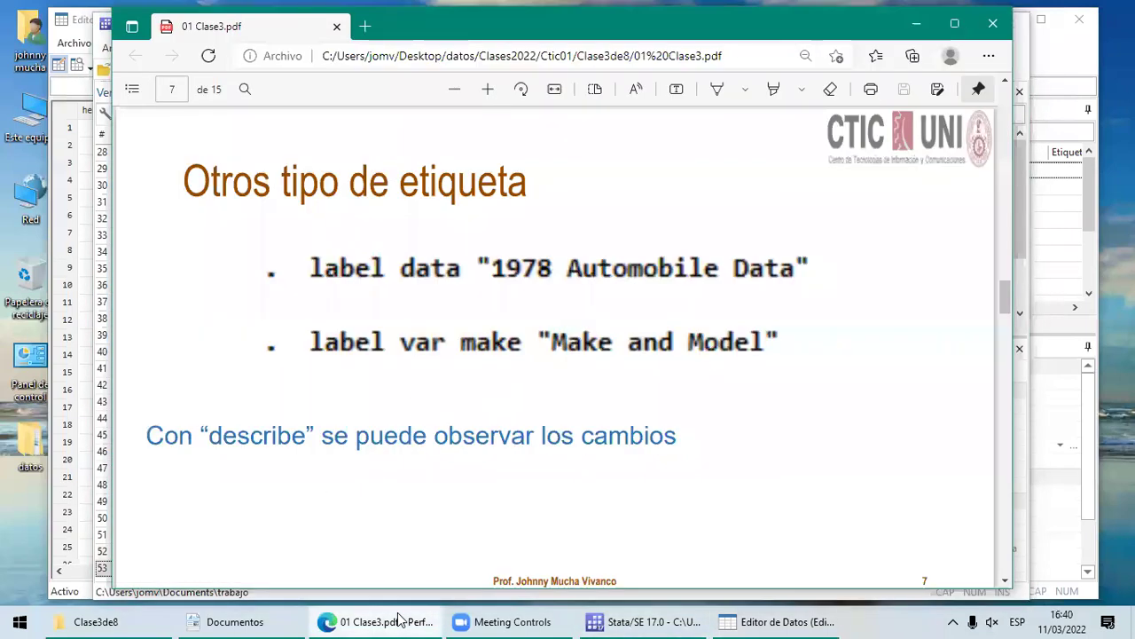
click(646, 618)
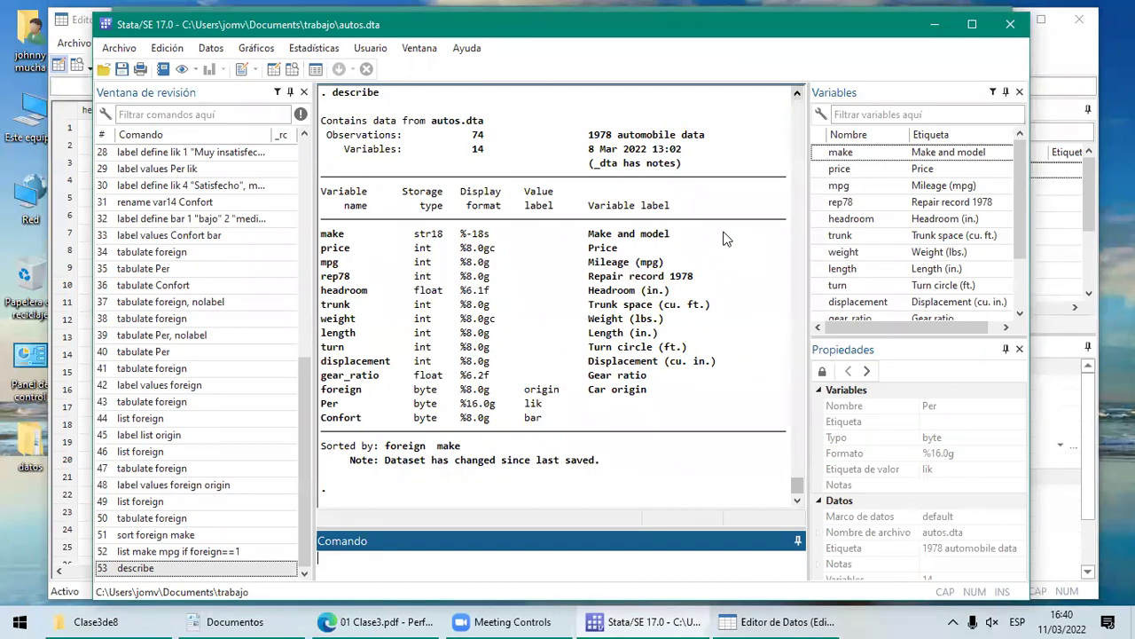
click(645, 618)
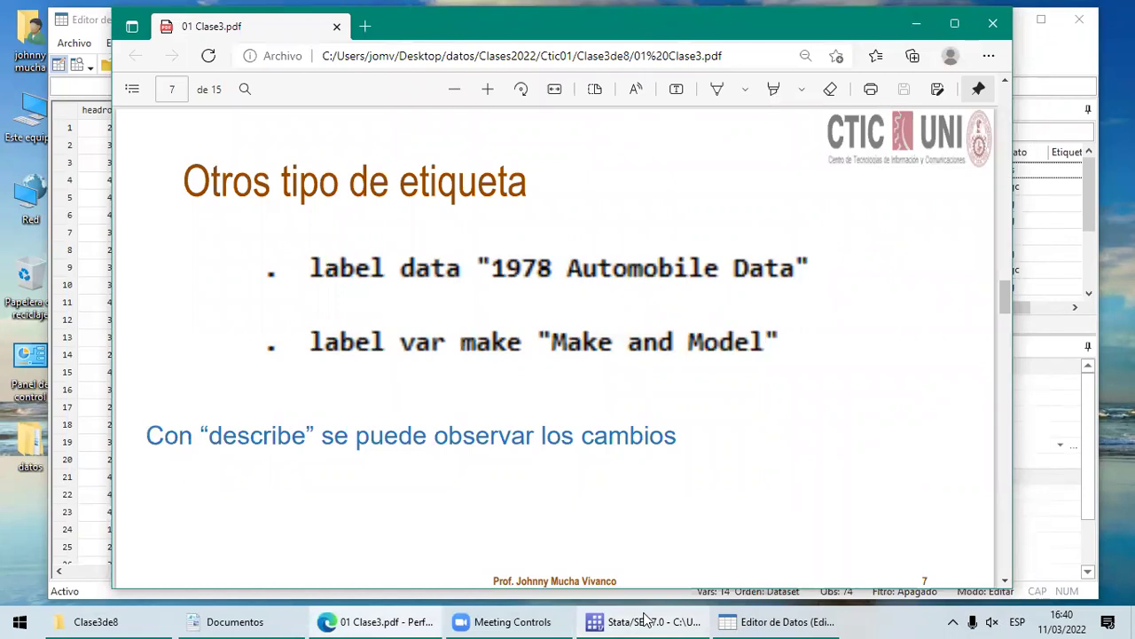
Step: Set the dataset label in Stata with label data "Datos de autos de 1978"
click(648, 619)
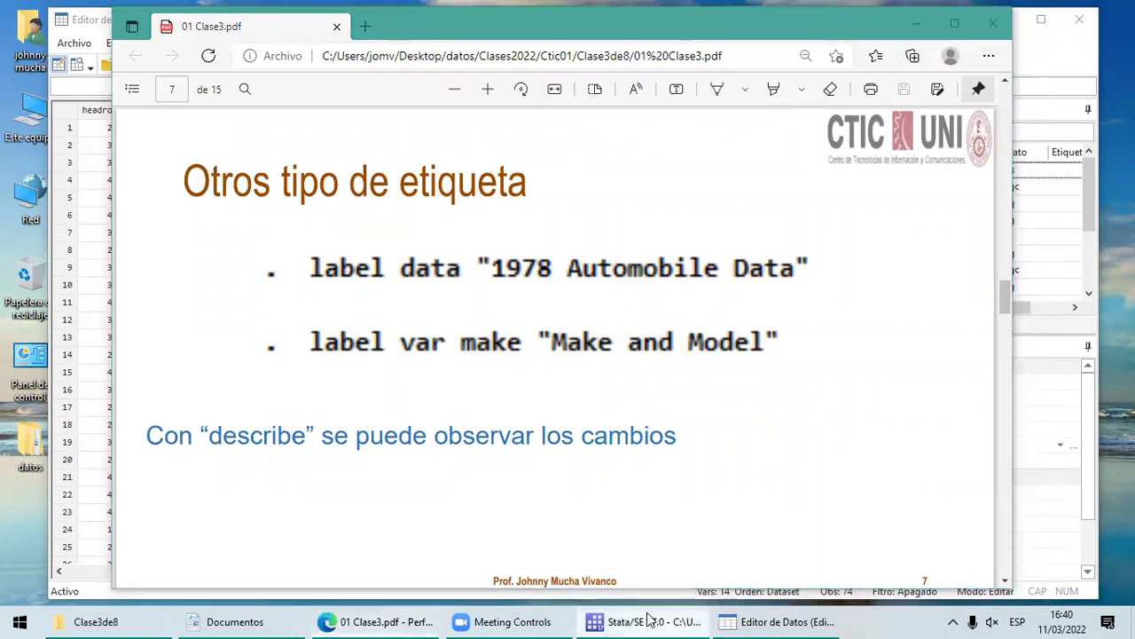
click(449, 551)
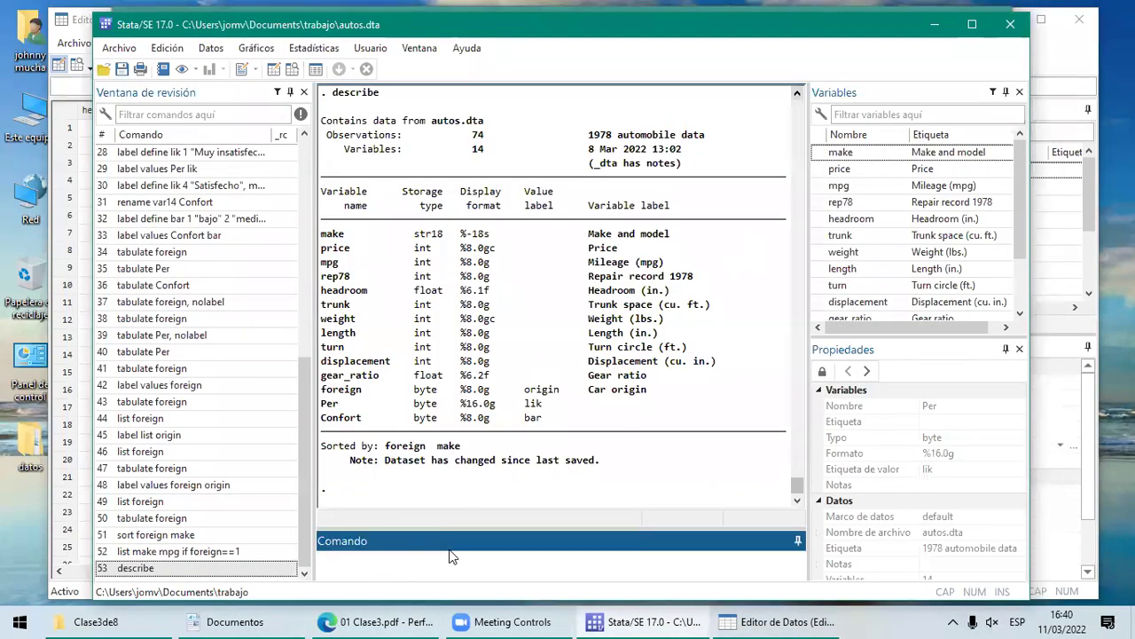
text(label dat)
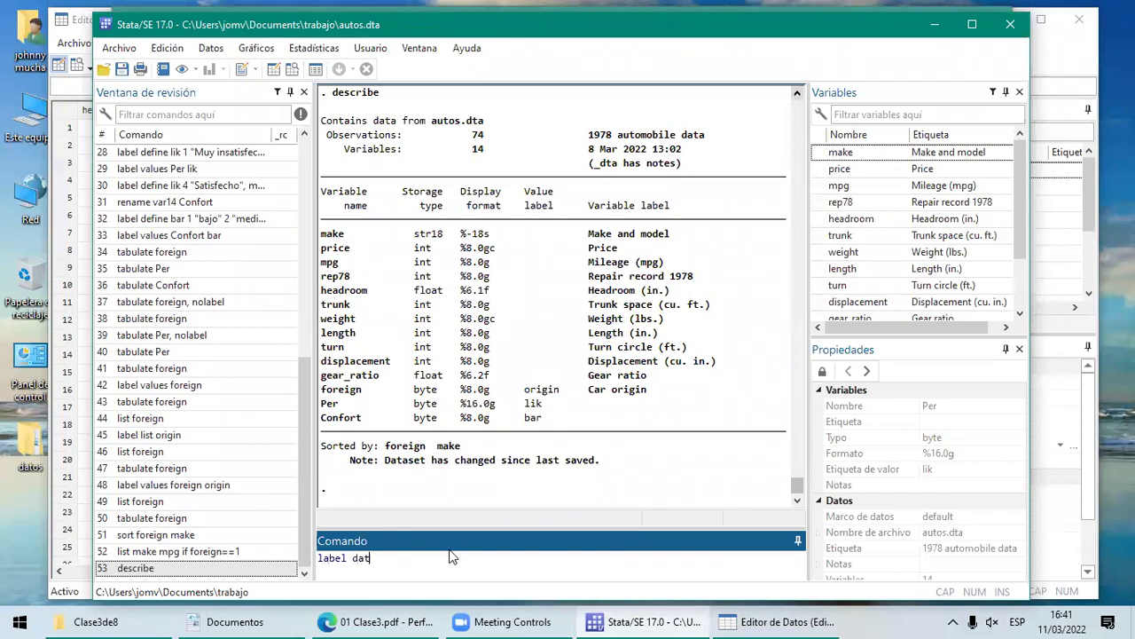
text(a ")
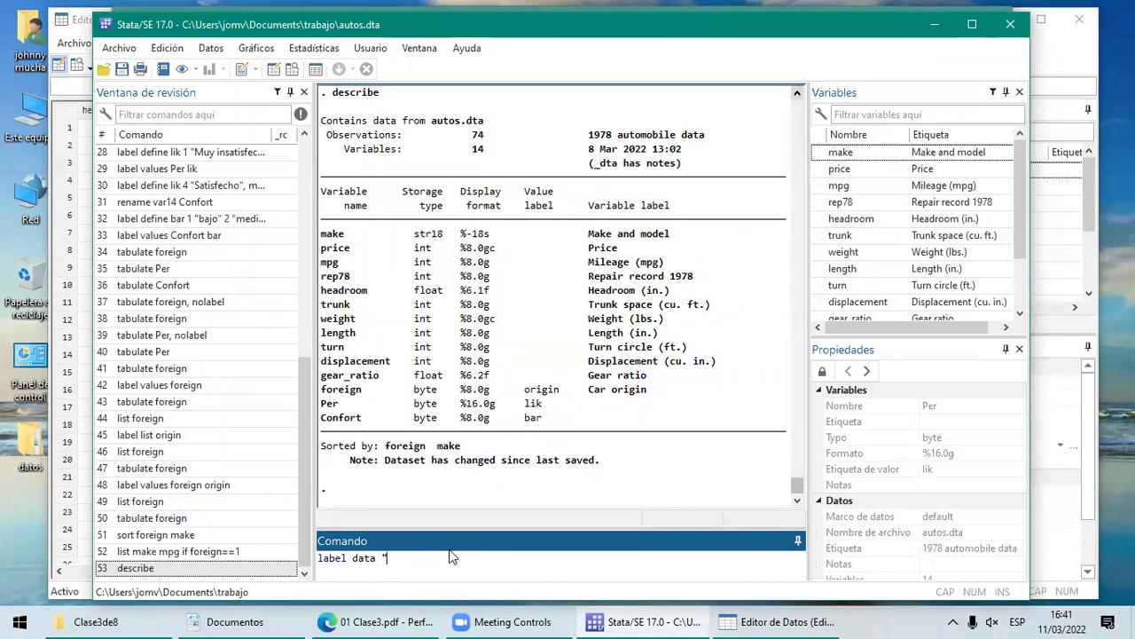
text(d)
key(BackSpace)
text(Datos de autos del)
key(BackSpace)
text(19)
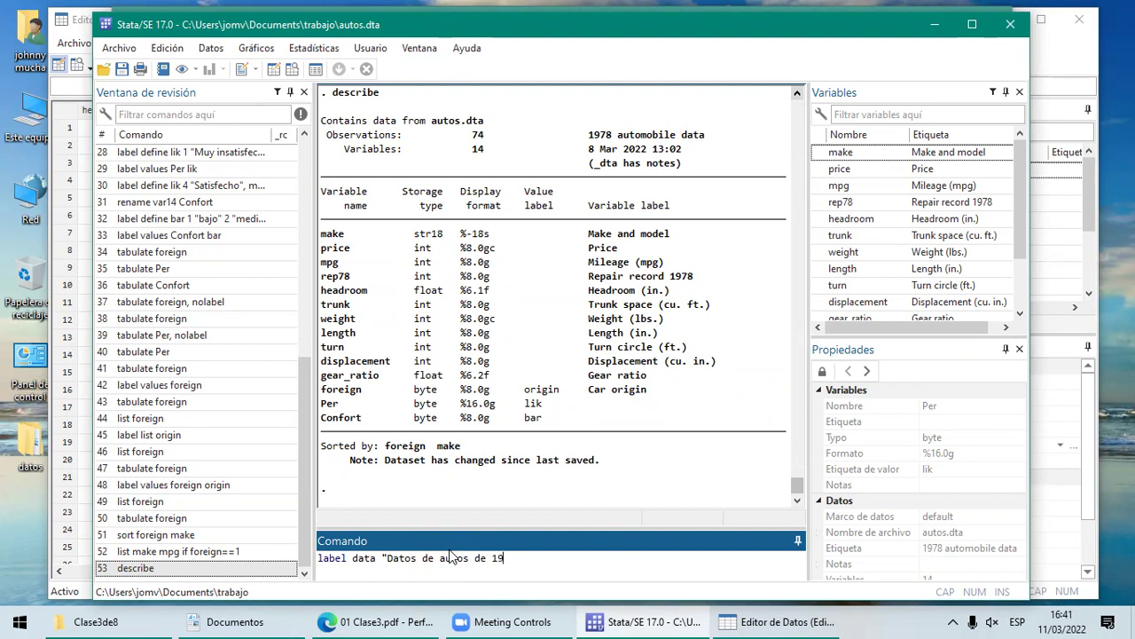
text(78")
key(Return)
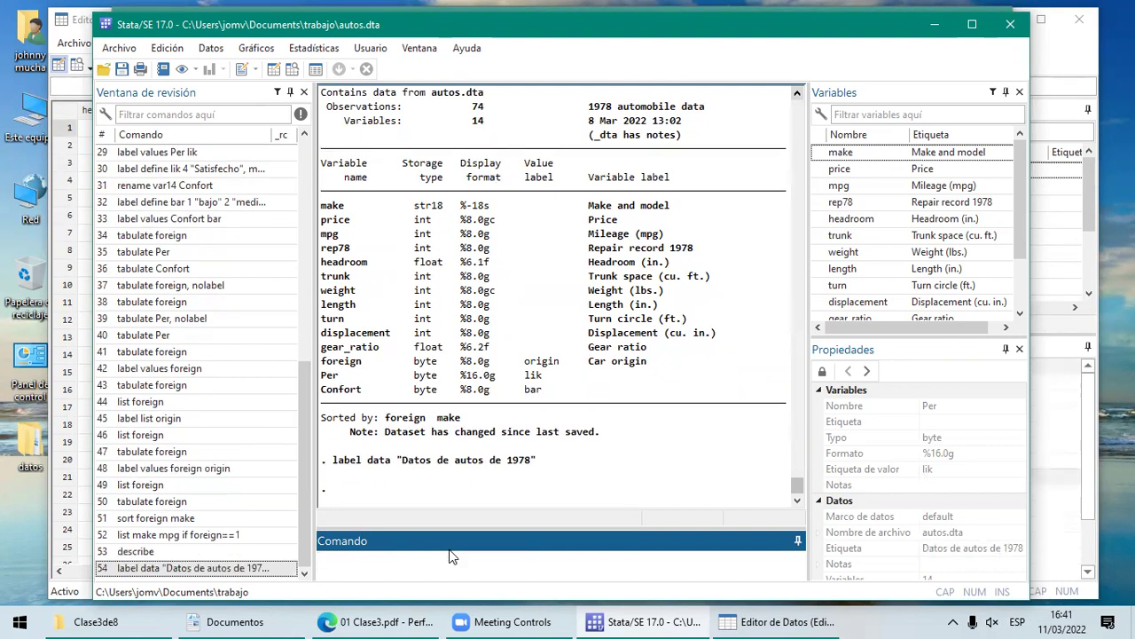
Step: Run describe and check the dataset label in its output
text(describe)
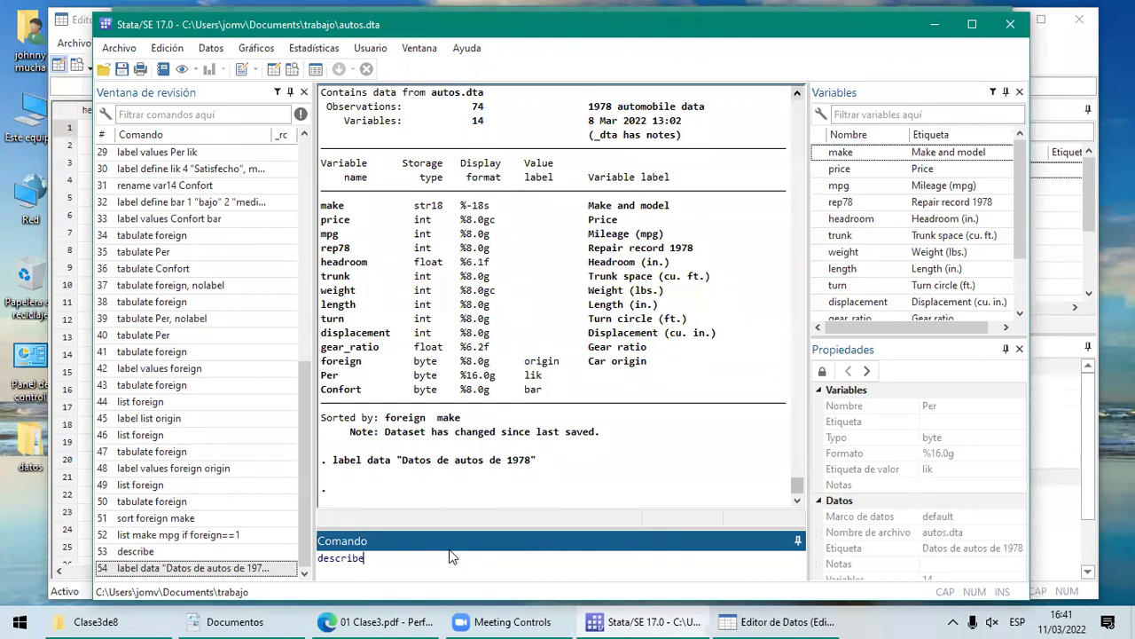
key(Return)
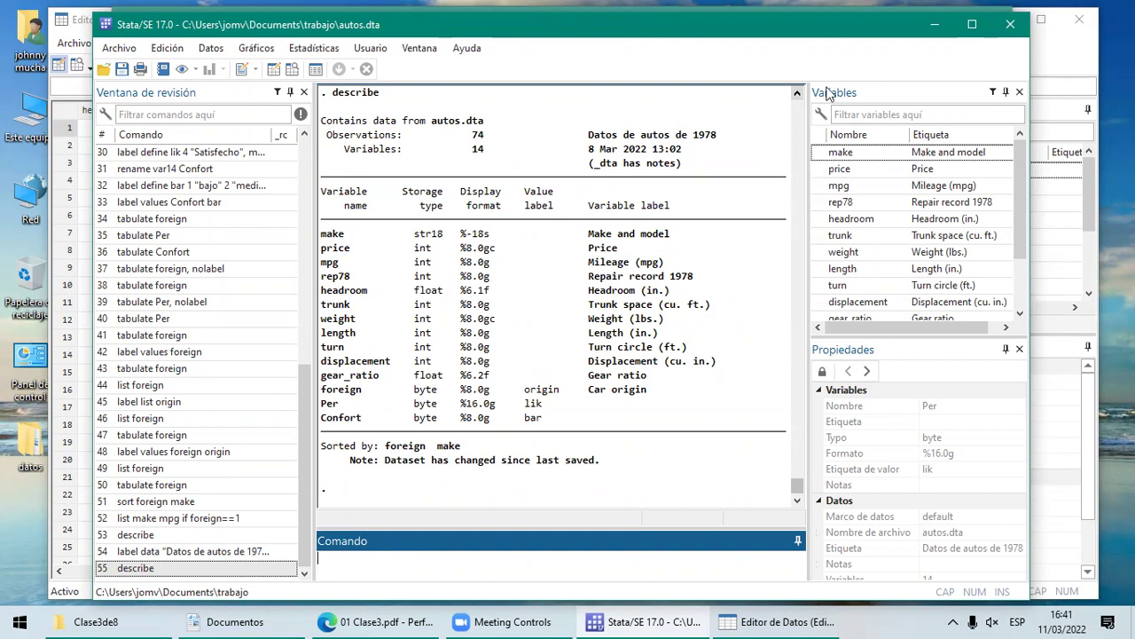
click(797, 92)
click(797, 92)
click(797, 92)
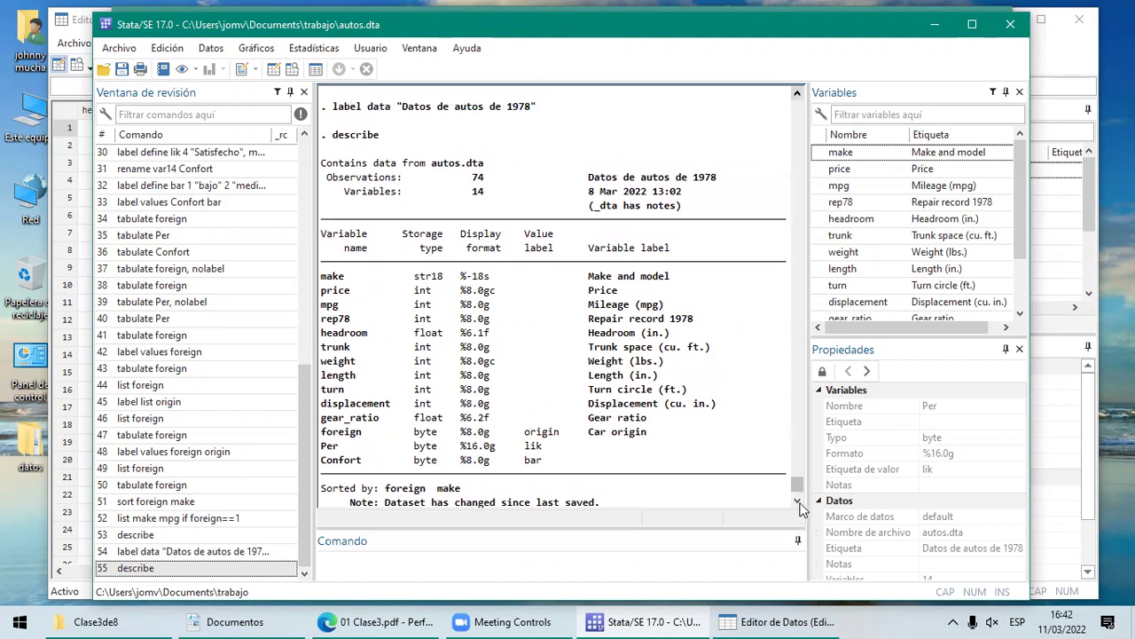
click(797, 501)
click(797, 502)
click(796, 501)
Step: Label the make variable with label var make "Marca y modelo" and run describe to check its label
click(347, 572)
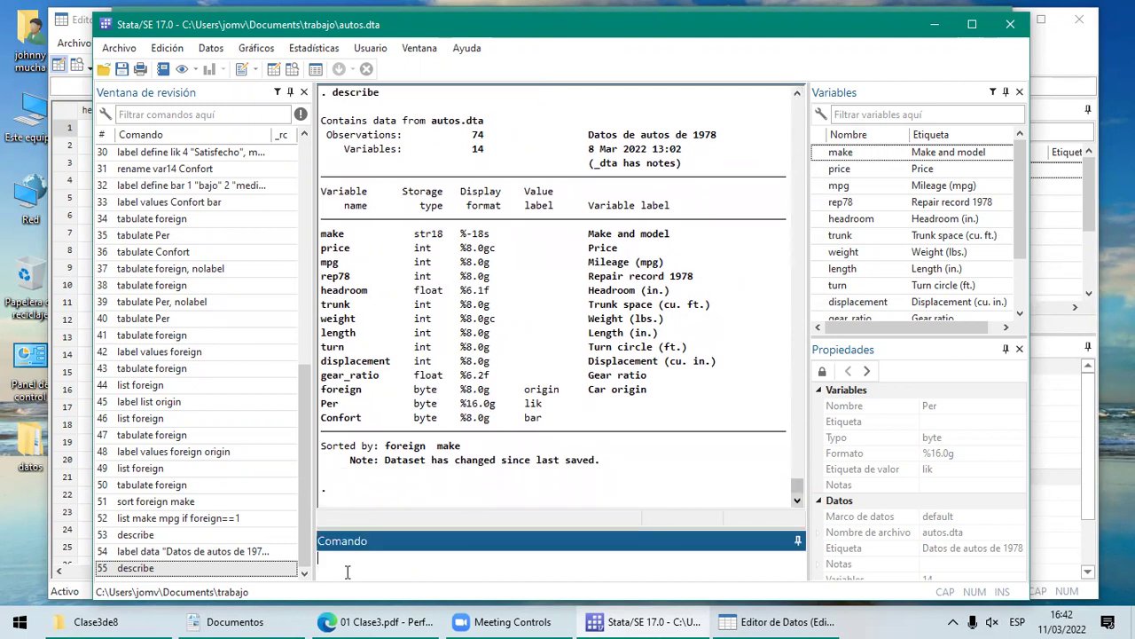
text(label)
key(BackSpace)
text(l var)
text(make ")
text(Marca y modelo")
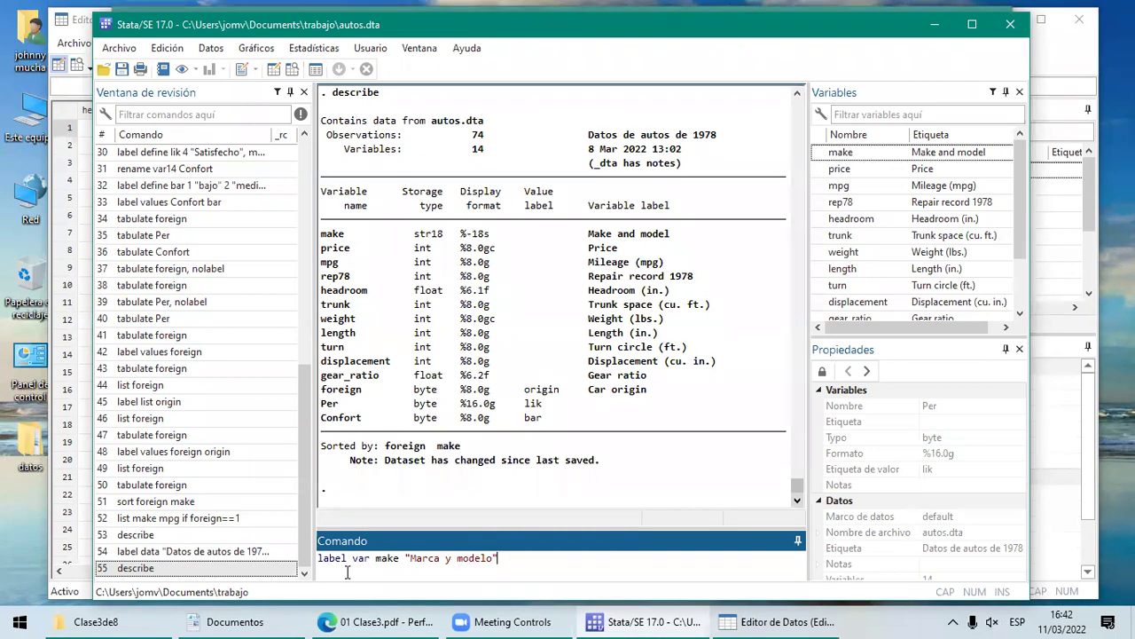
key(Return)
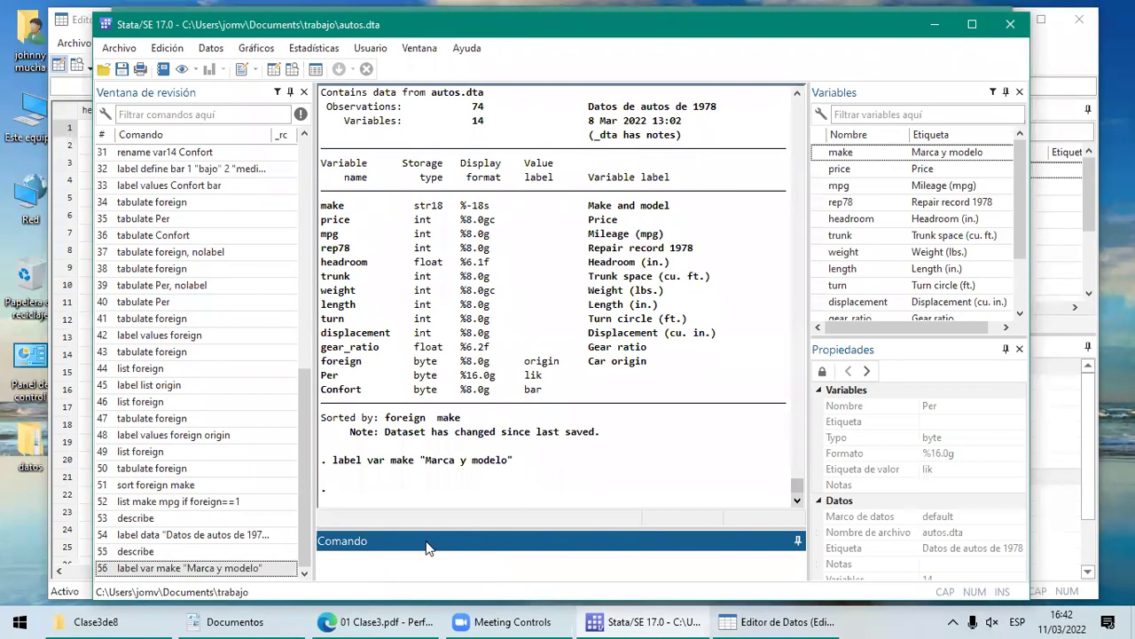
text(describe)
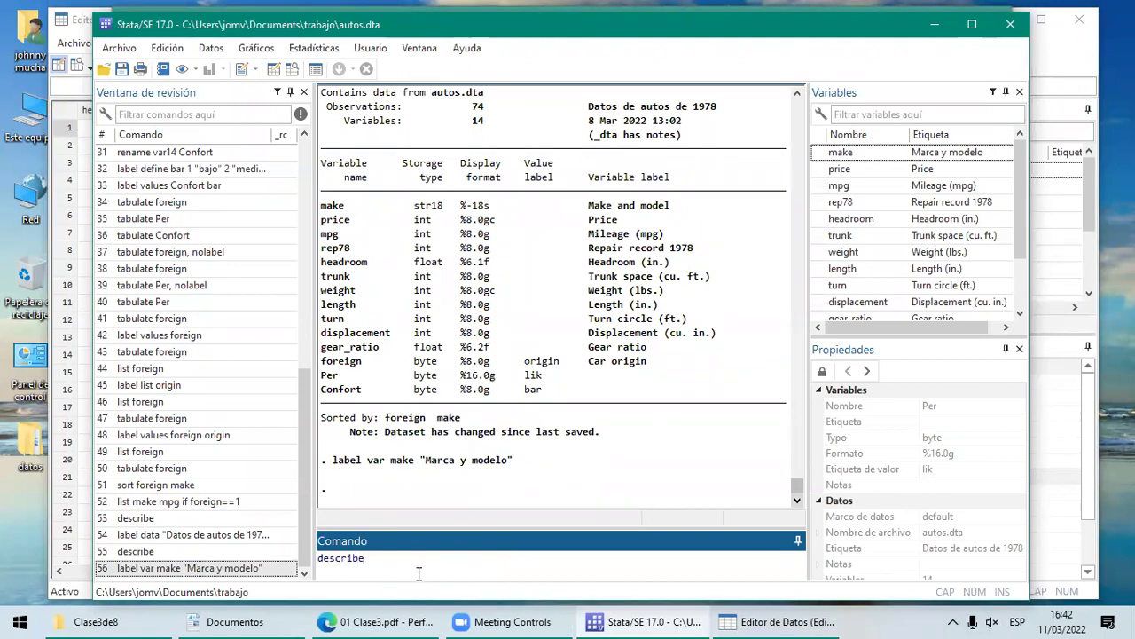
key(Return)
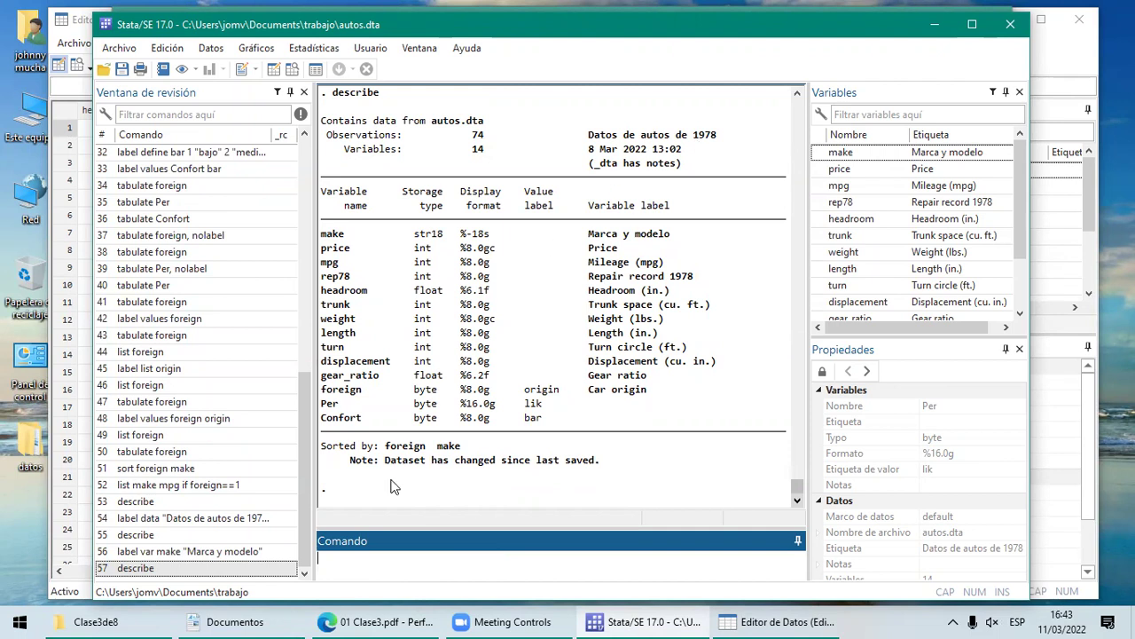
Step: Change the dataset label to "Datos de autos del 1978" by editing and rerunning the earlier label data command
click(201, 521)
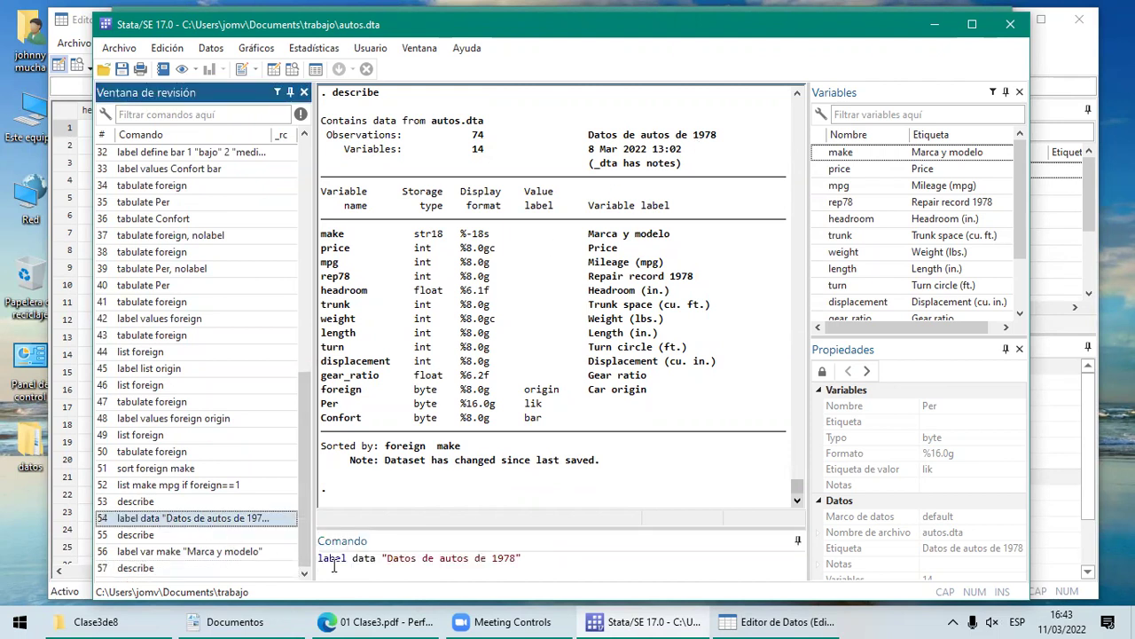
click(483, 561)
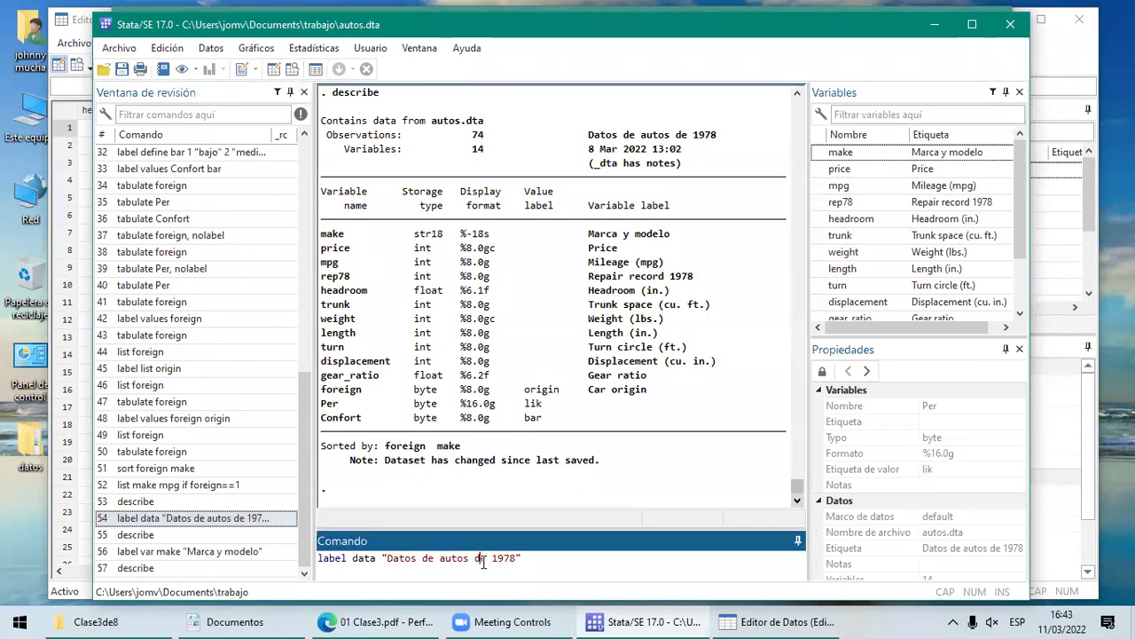
text(l)
click(535, 558)
key(Return)
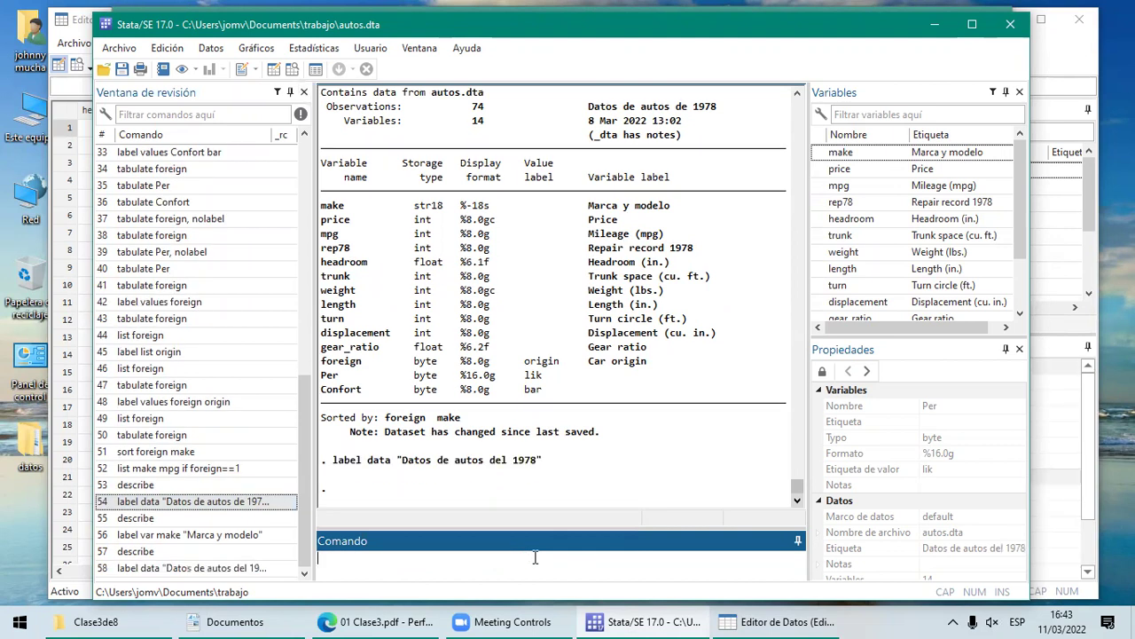
Step: Rerun describe and check the dataset label in its output
text(descri)
key(Escape)
click(135, 524)
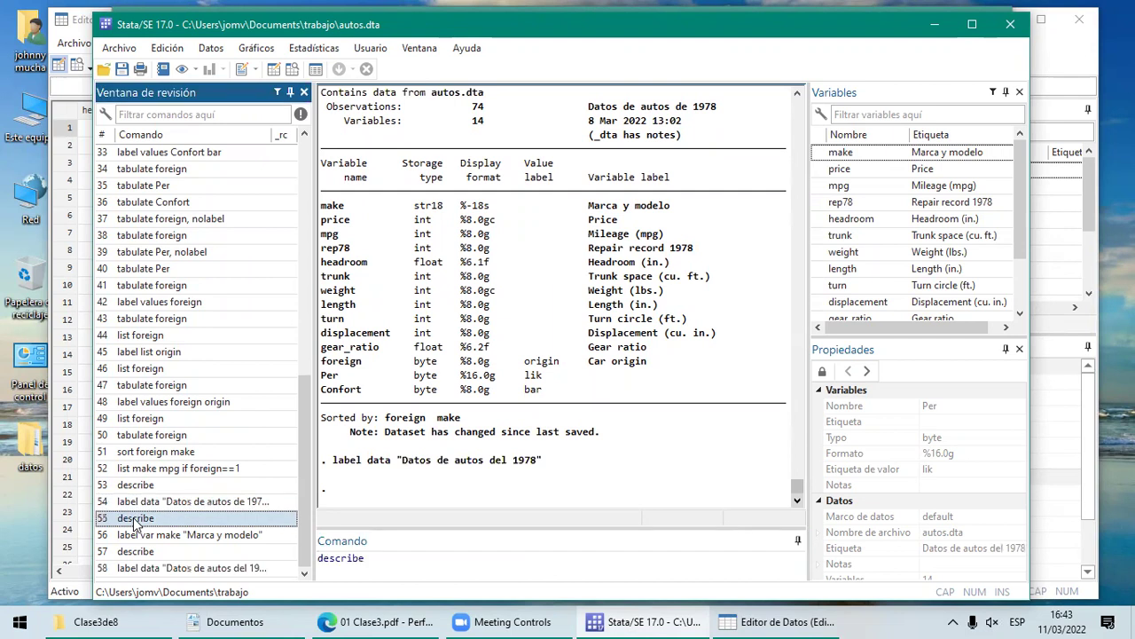
double_click(135, 522)
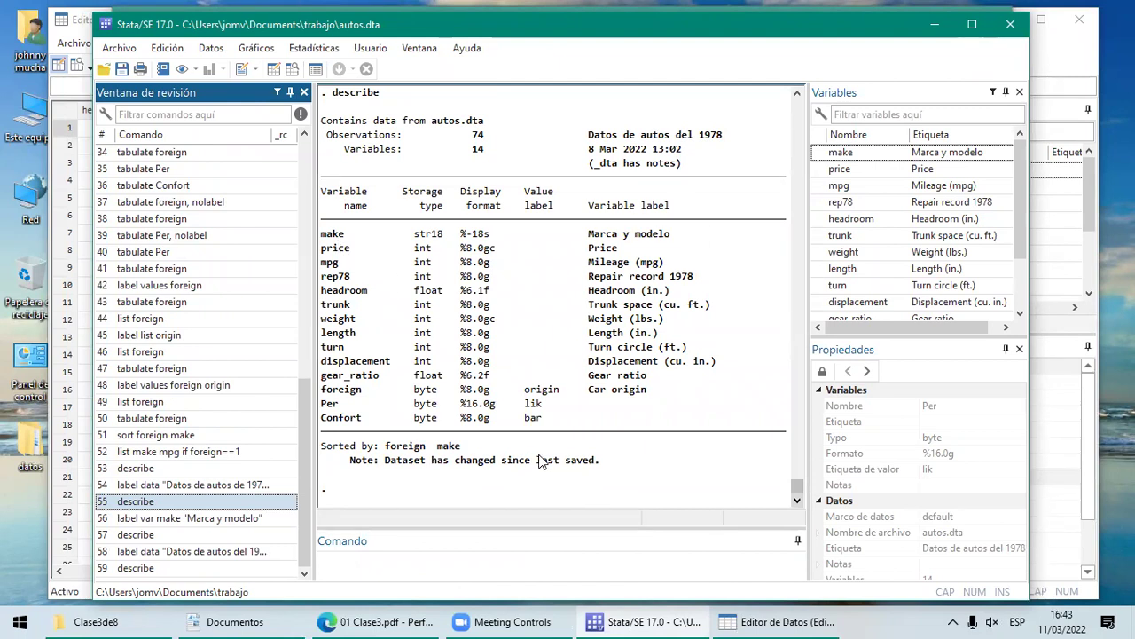
click(347, 560)
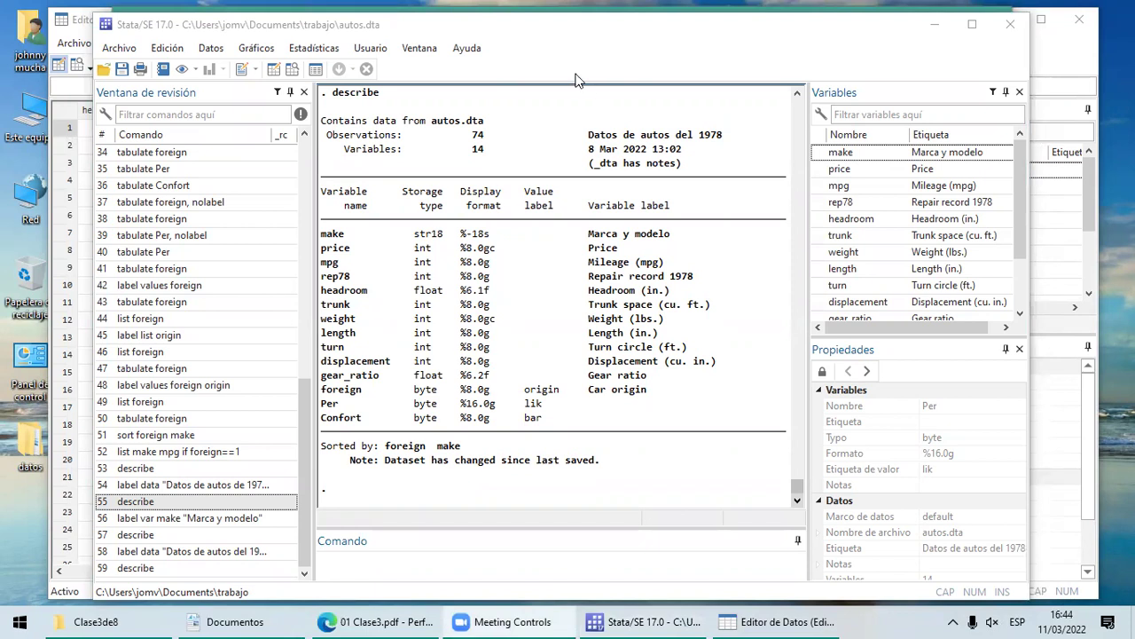
Step: Consult the count example on page 8 of 01 Clase3.pdf and run count if foreign==0 in Stata to count the domestic cars
click(420, 618)
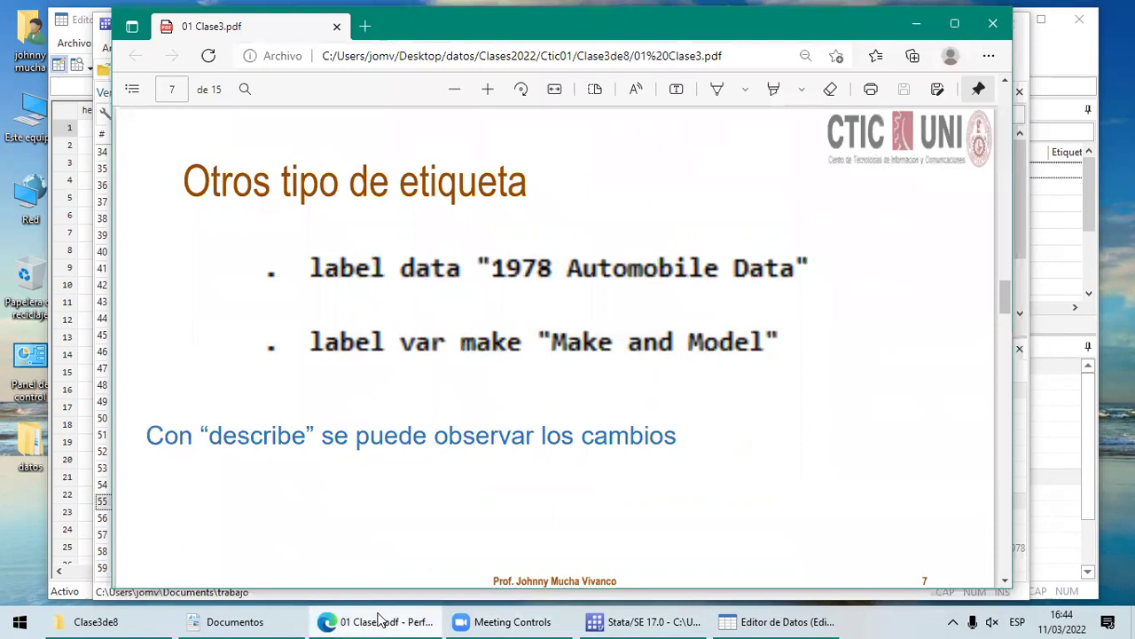
click(1006, 581)
scroll(1008, 581, down, 5)
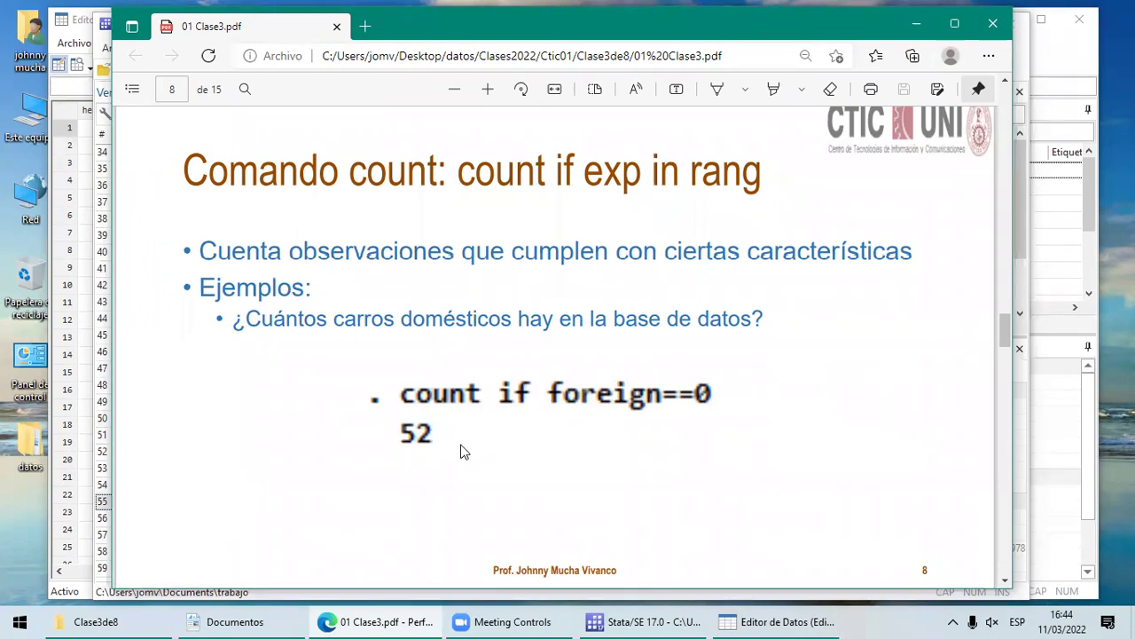
click(646, 618)
text(count)
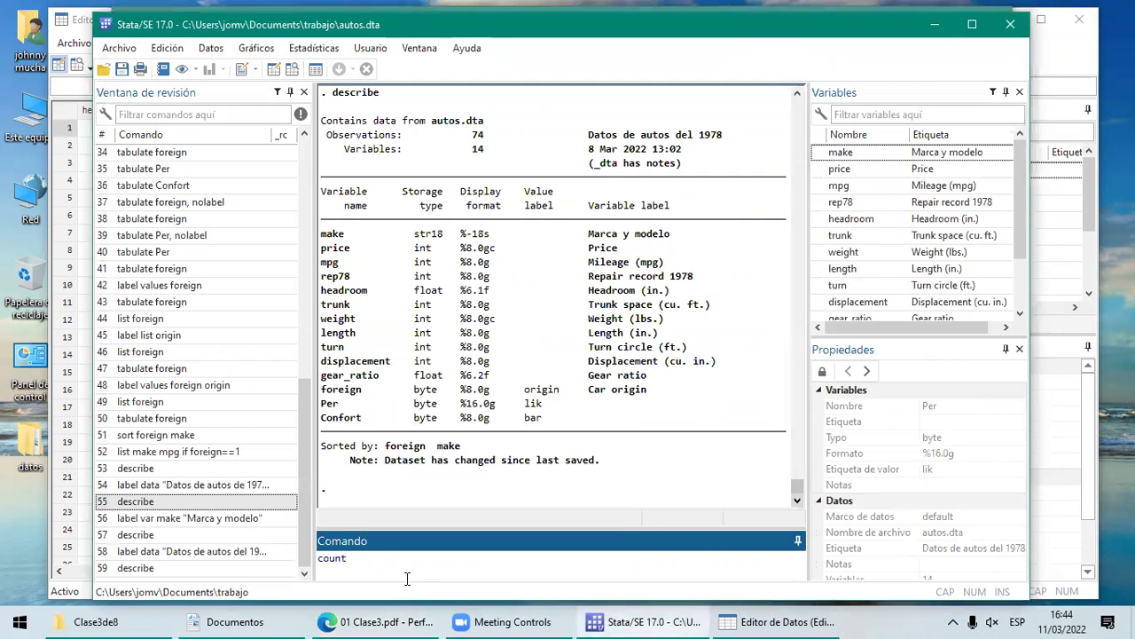
text( if foreign==0)
key(Escape)
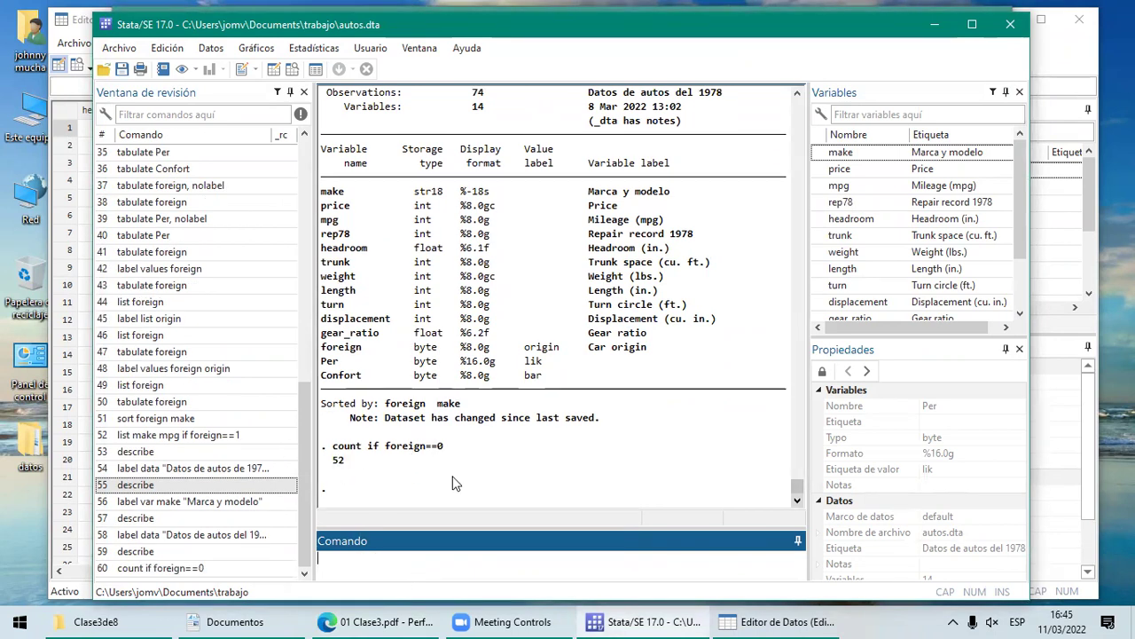
Step: Verify the domestic car count in the Data Editor by locating the last Domestic row in the foreign column
click(776, 621)
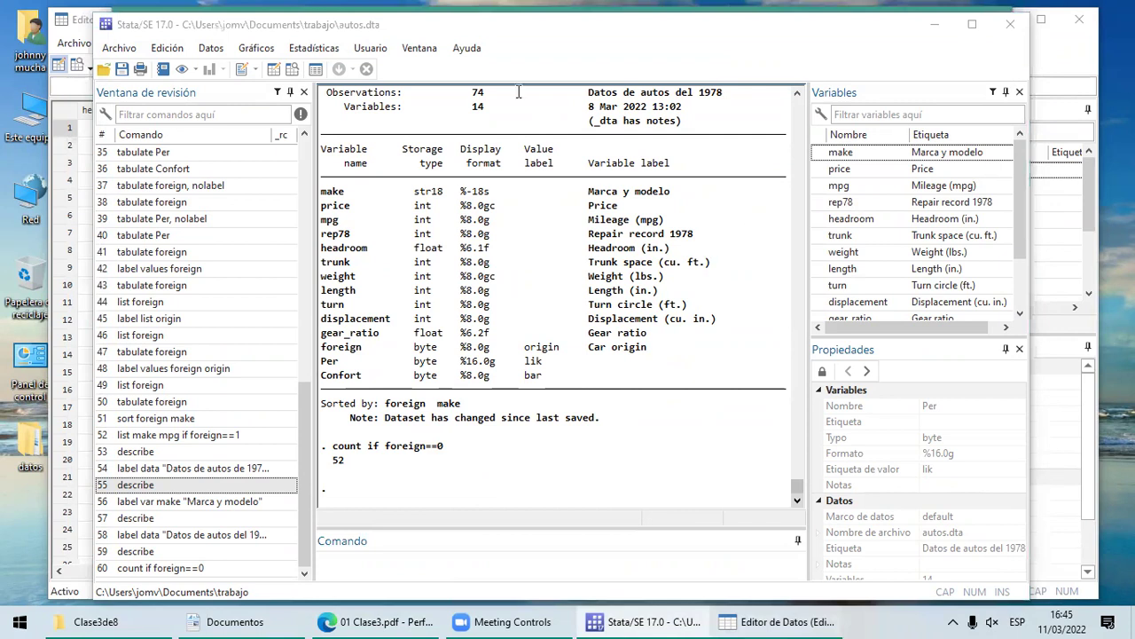
key(alt+Tab)
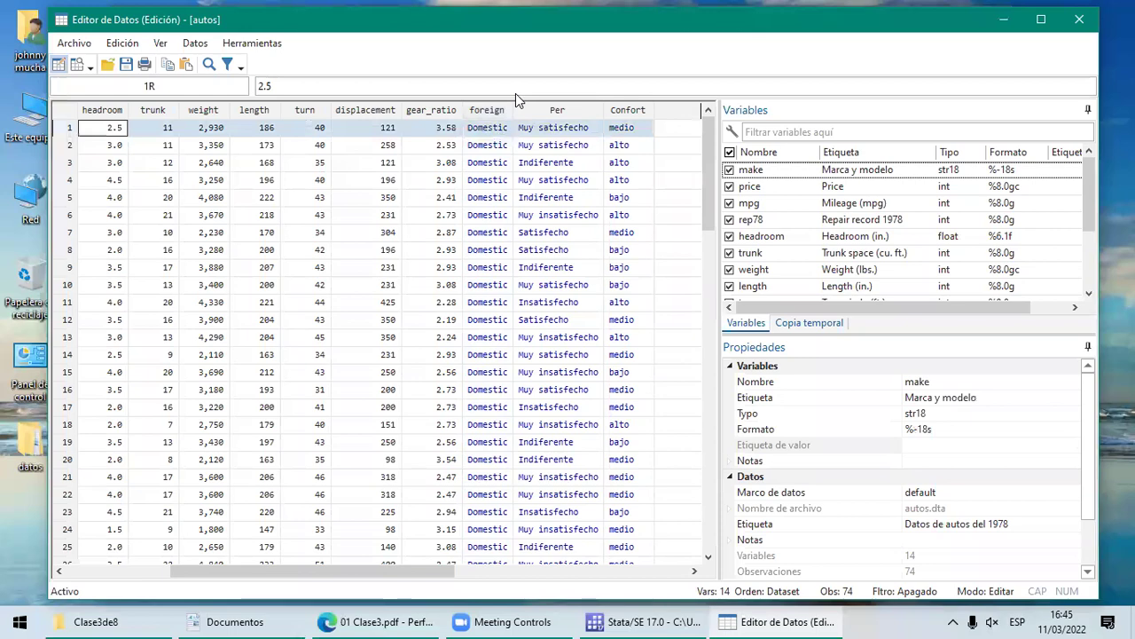
scroll(710, 561, down, 8)
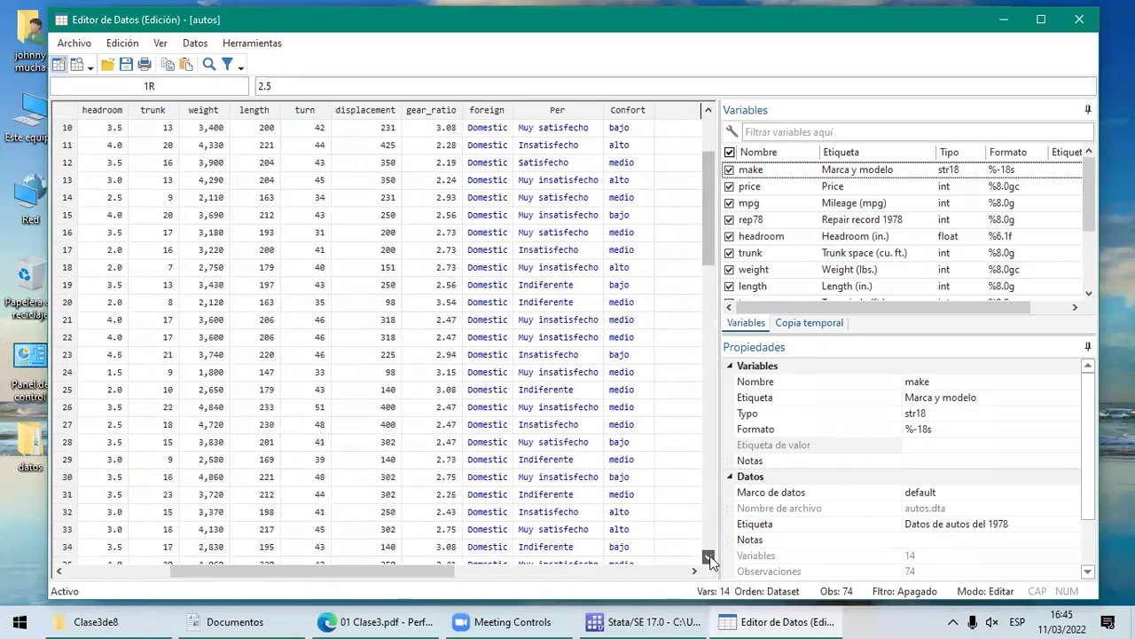
scroll(387, 501, down, 2)
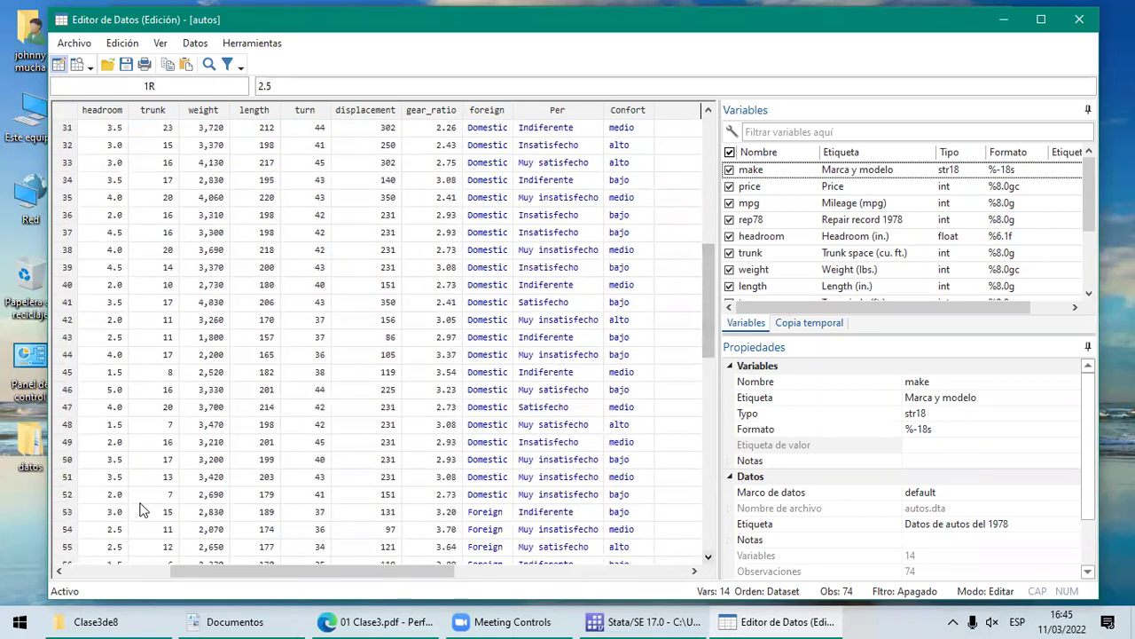
click(69, 496)
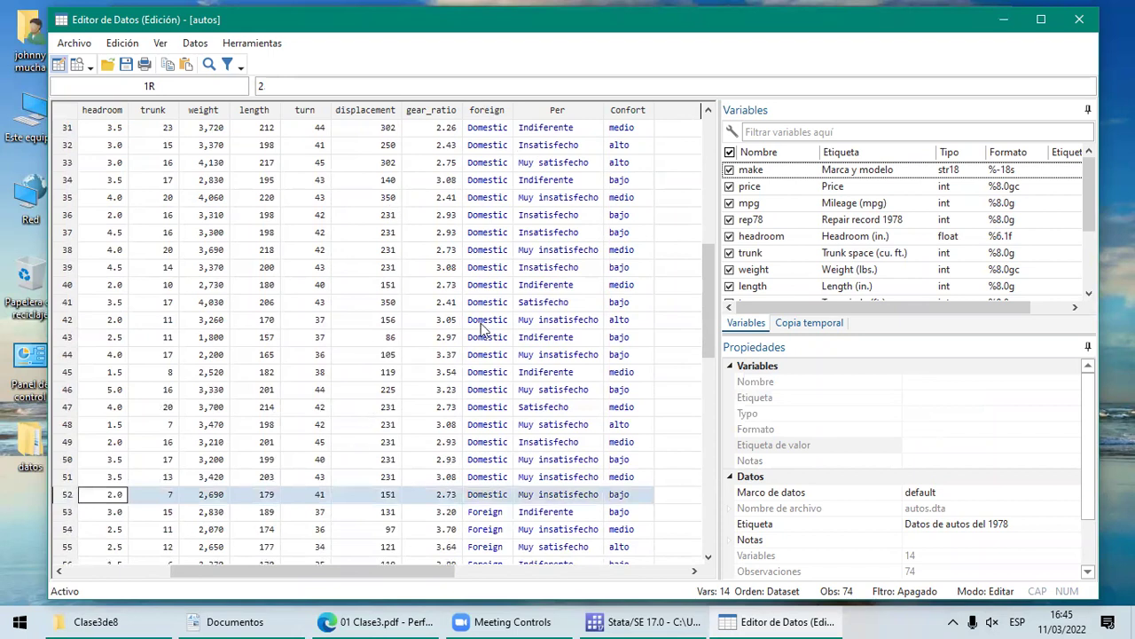
click(477, 500)
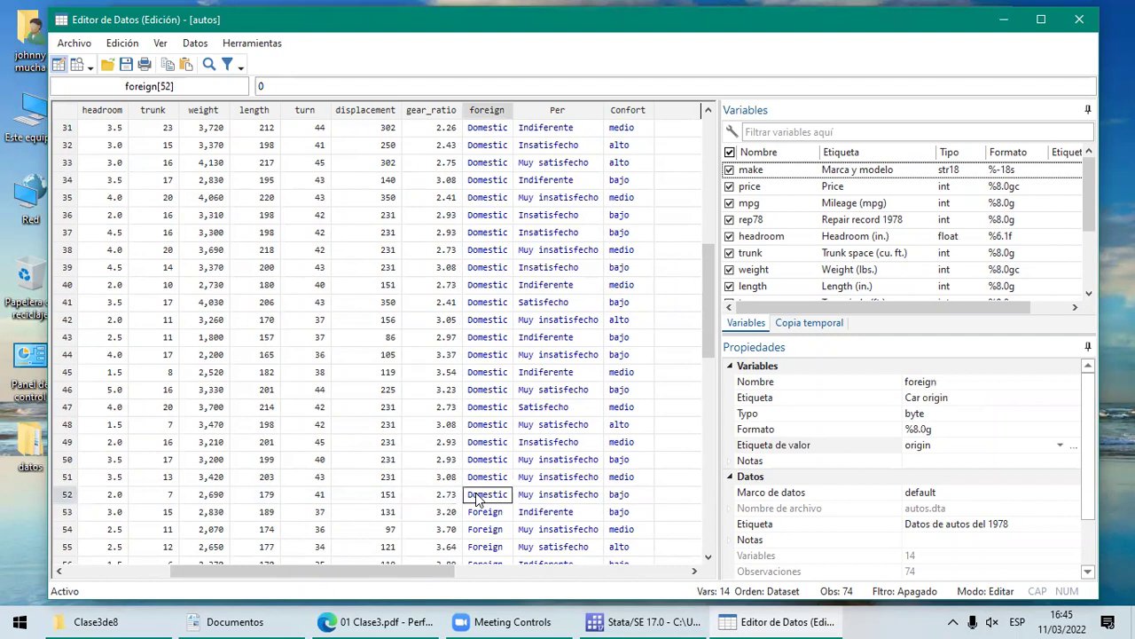
Step: Return to Stata's main window and count the foreign cars with count if foreign==1
click(636, 621)
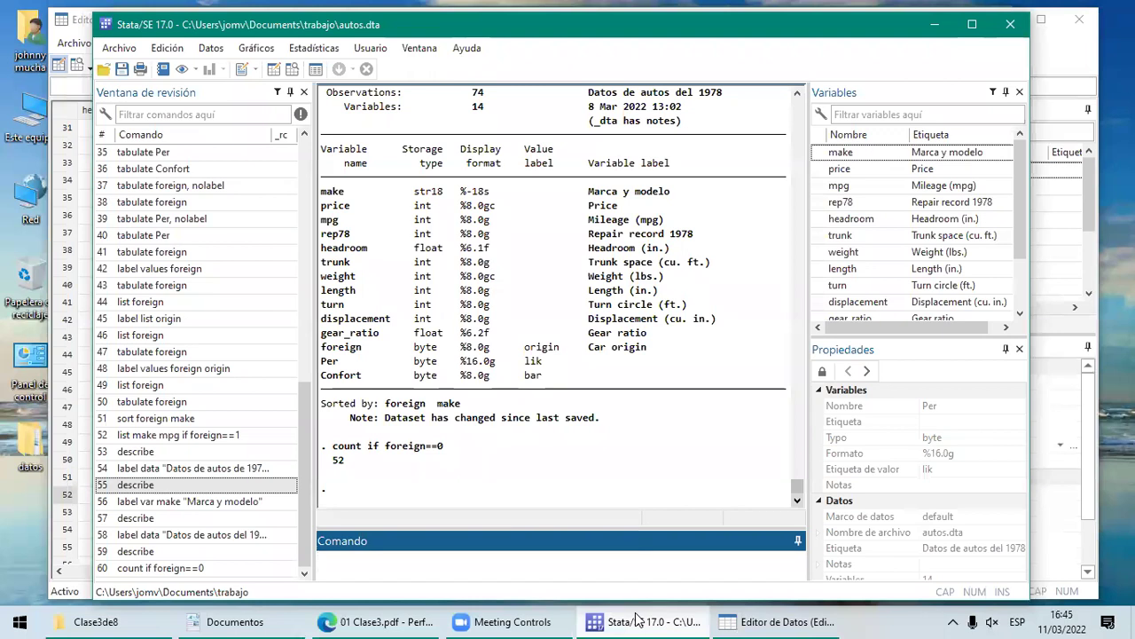
text(count if foreign==1)
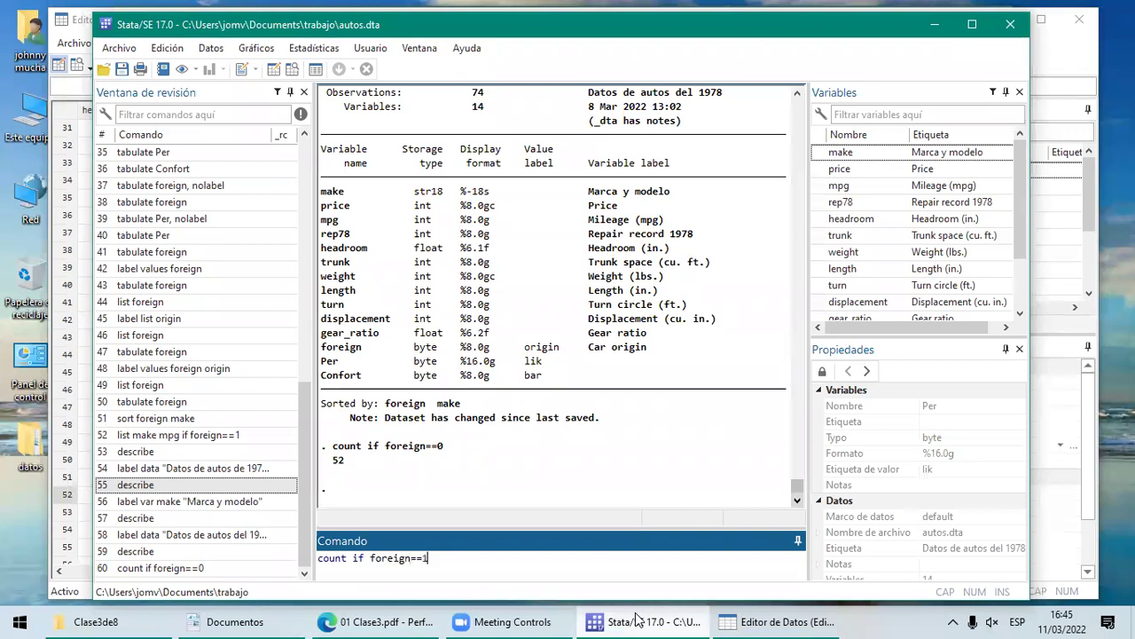
key(Return)
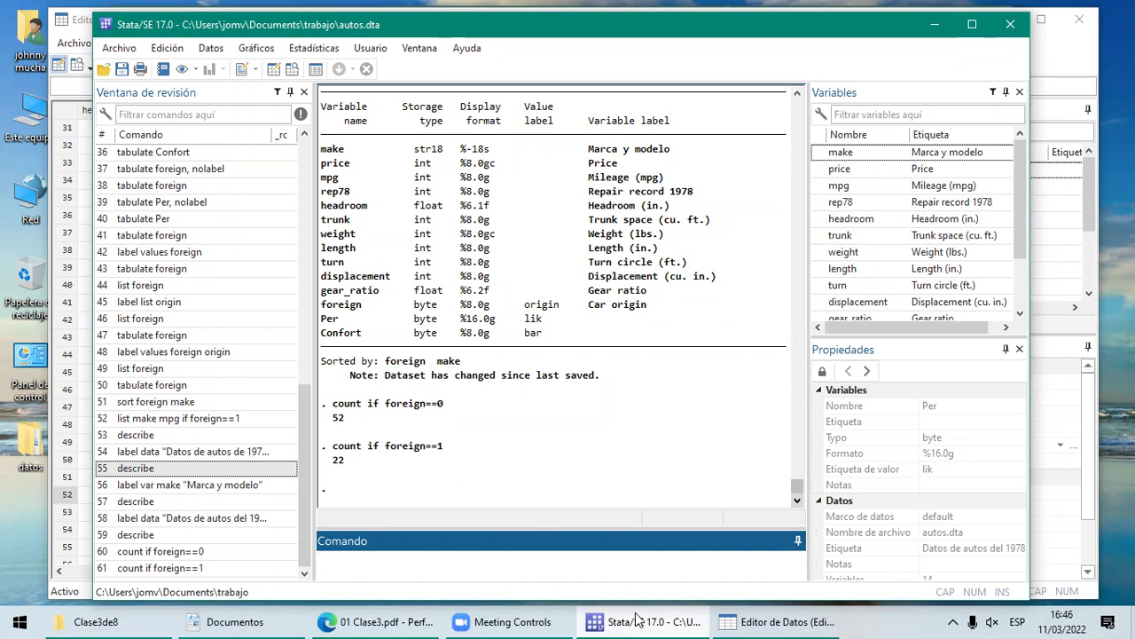
Step: Try to count the cars with medium comfort using count if medio==2
text(count)
text(if medio==2)
key(Return)
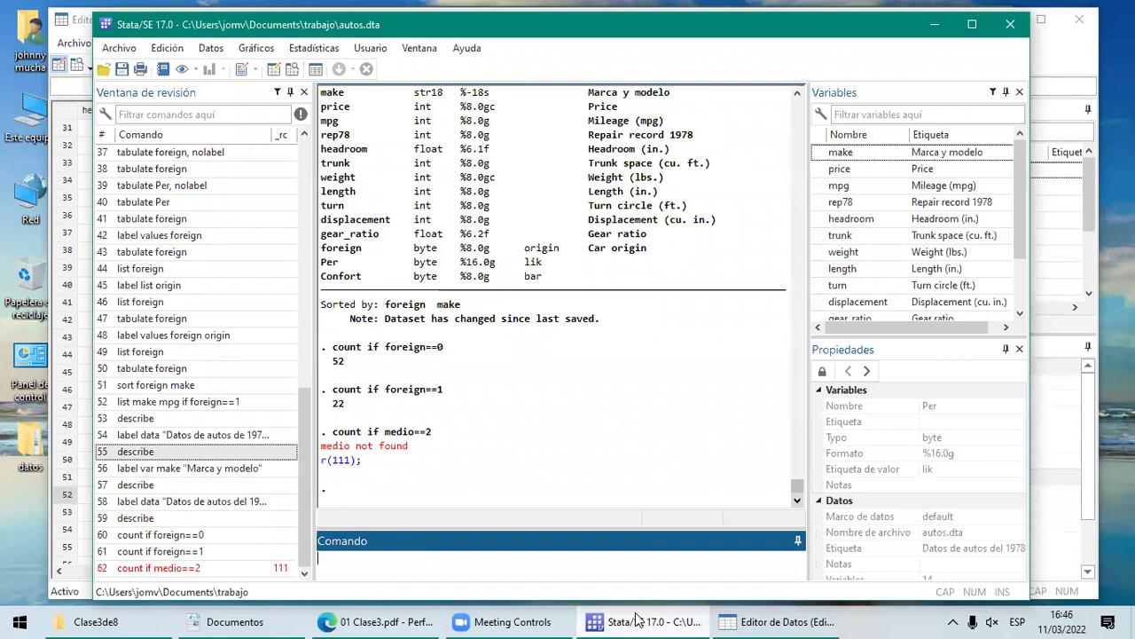
Step: Count the cars with medium comfort using count if Confort==2, and those with perception code 5 using count if Per==5
text(co)
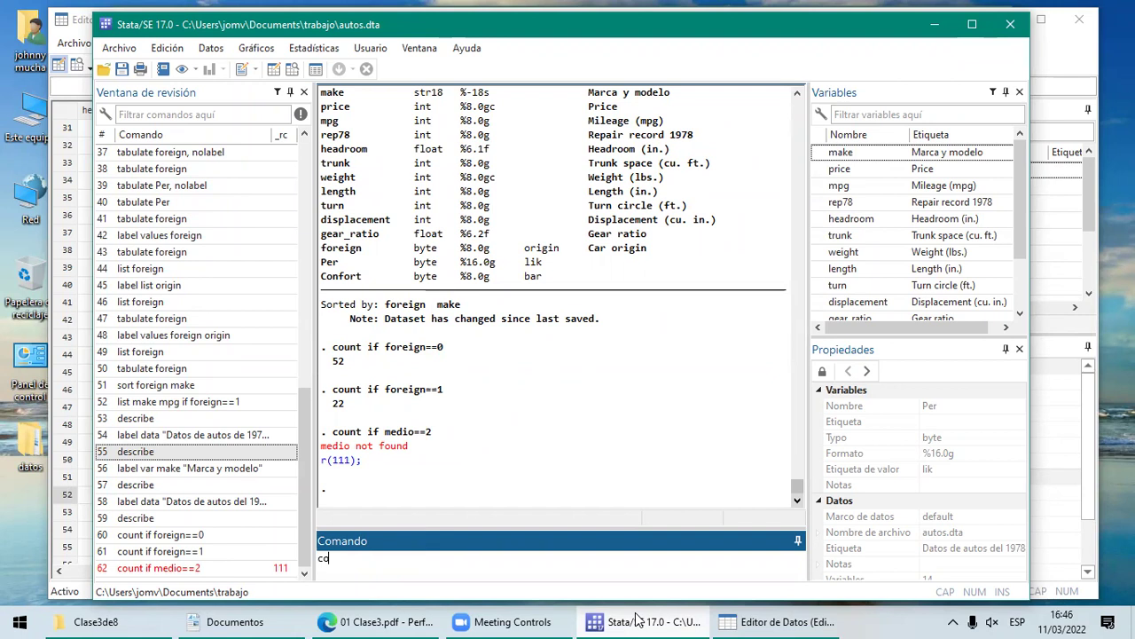
text(unt if)
text(Confort==2)
key(Return)
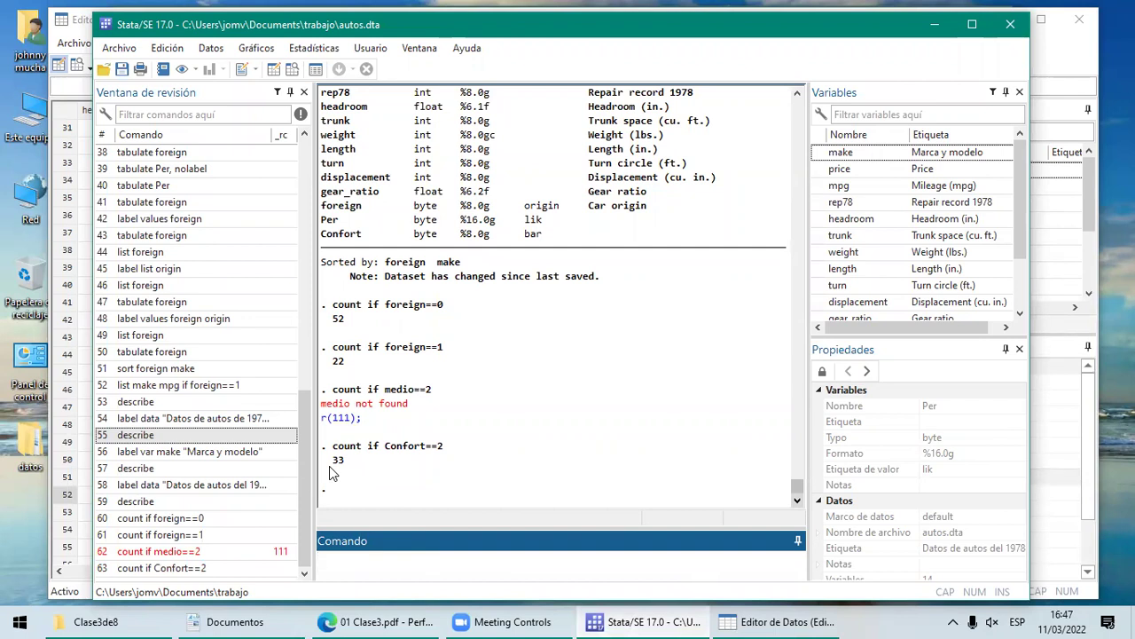
text(count if Per==5)
key(Return)
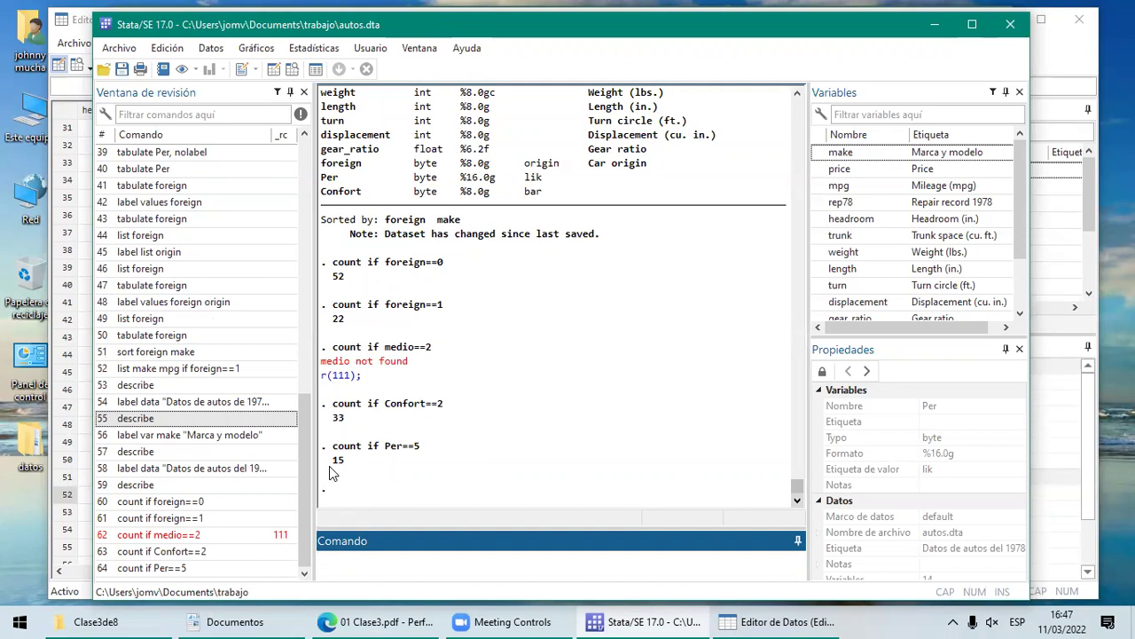
Step: Consult page 9 of 01 Clase3.pdf and run count if mpg>22 & foreign==1 in Stata to count imported cars exceeding 22 mpg
click(400, 619)
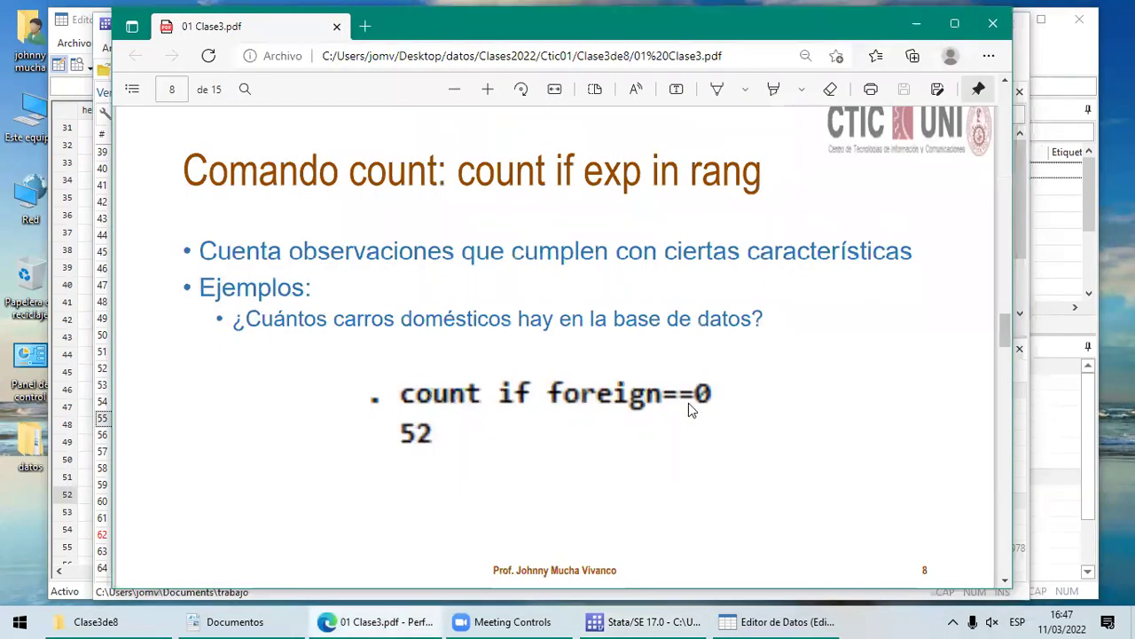
click(1005, 582)
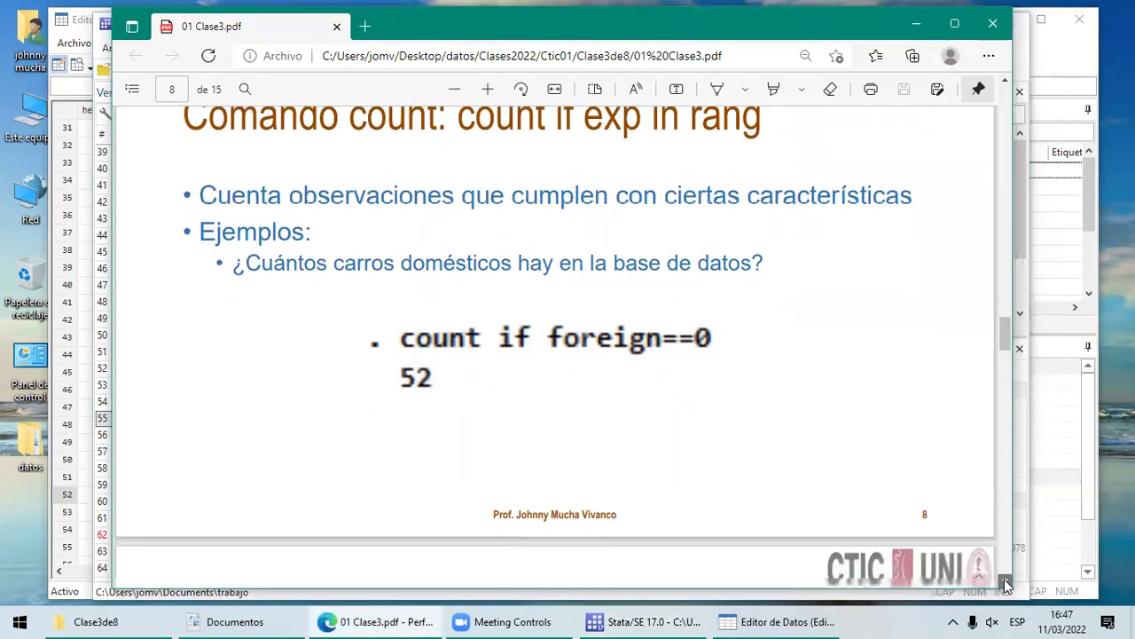
scroll(1005, 582, down, 5)
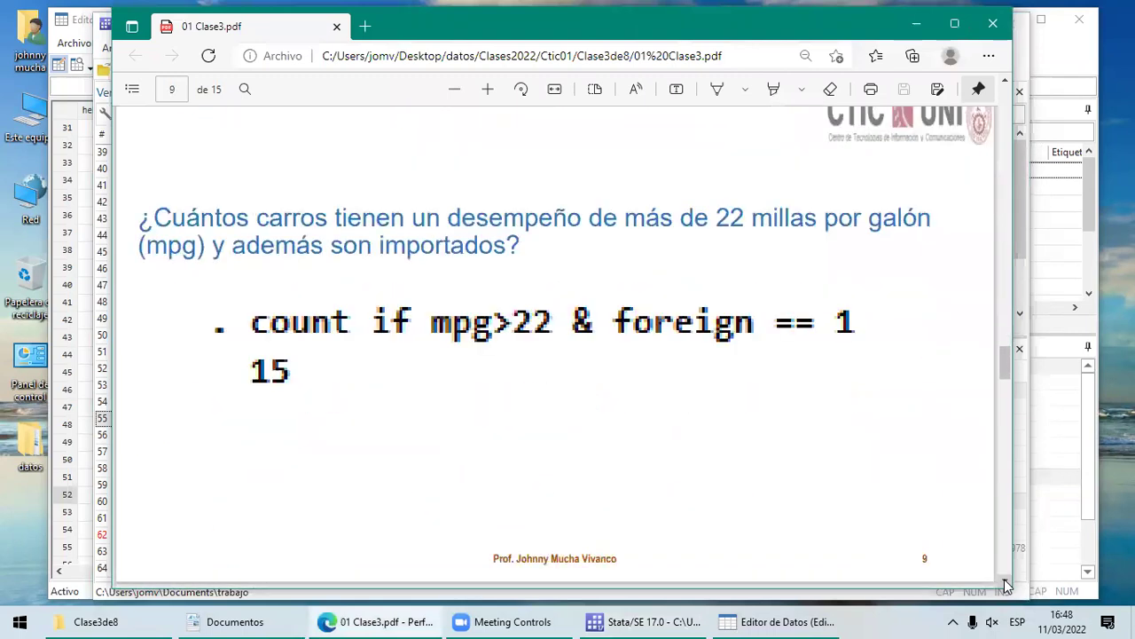
click(1005, 582)
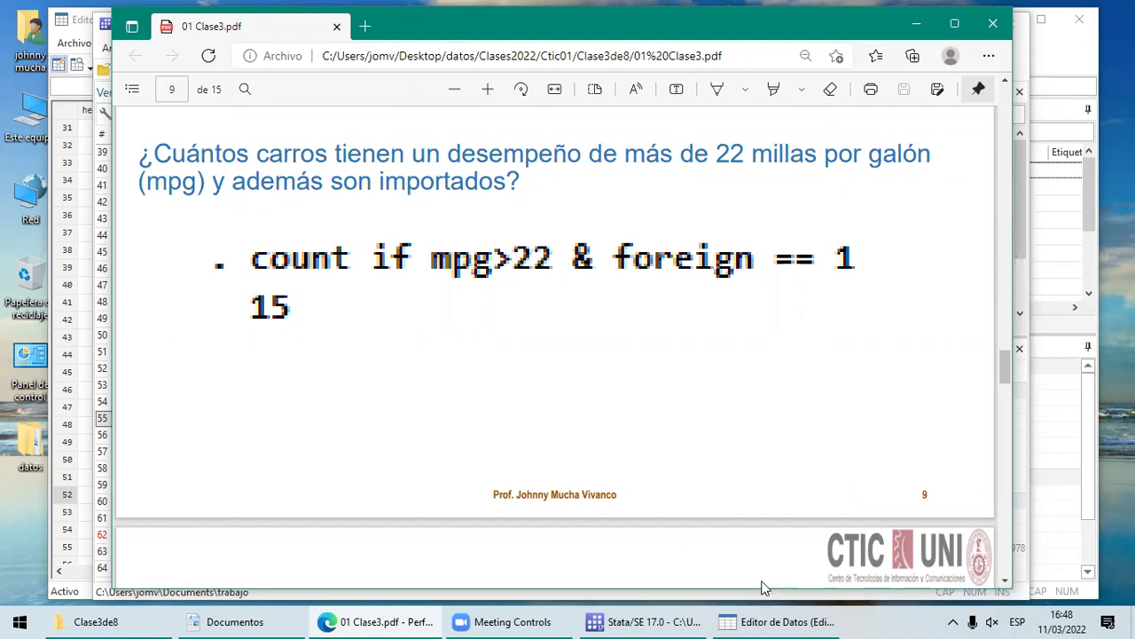
click(626, 619)
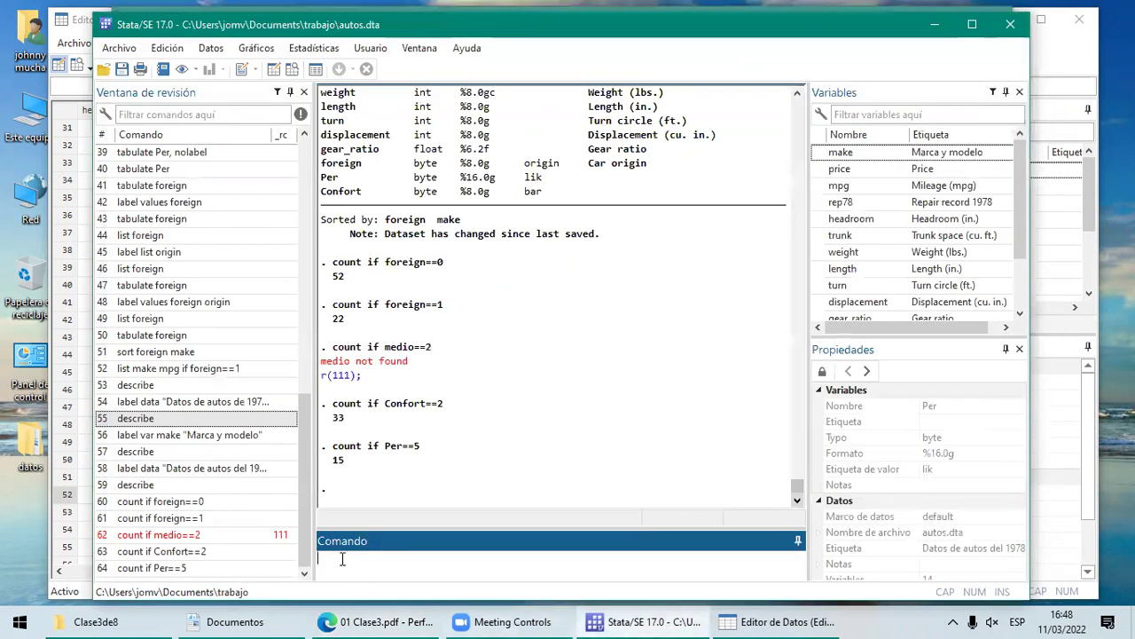
text(count if mpg)
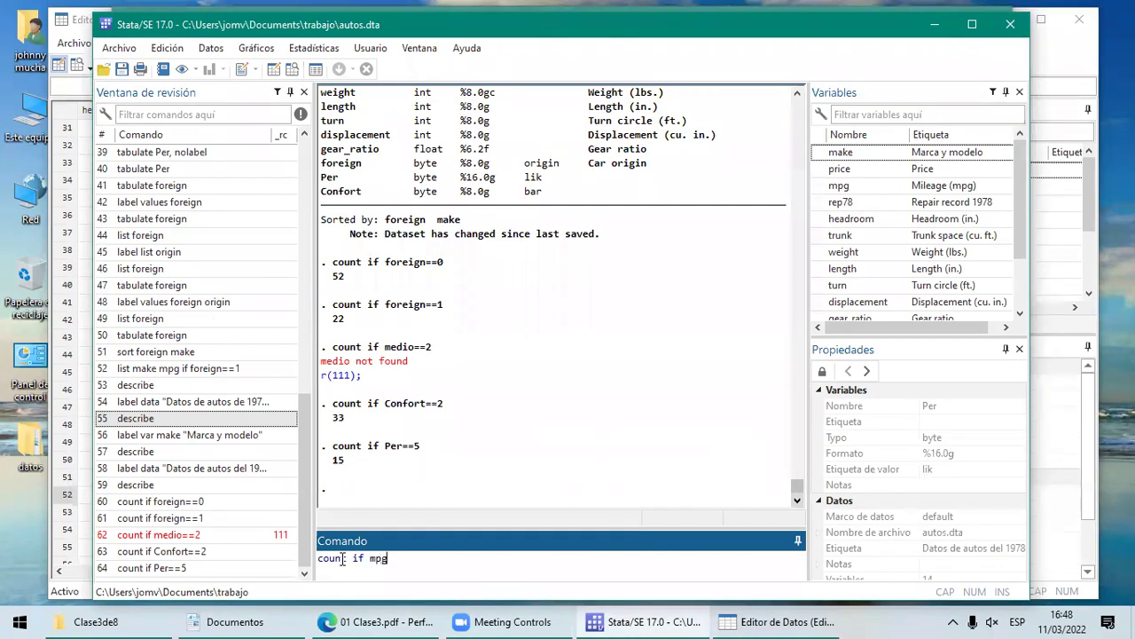
text(>22)
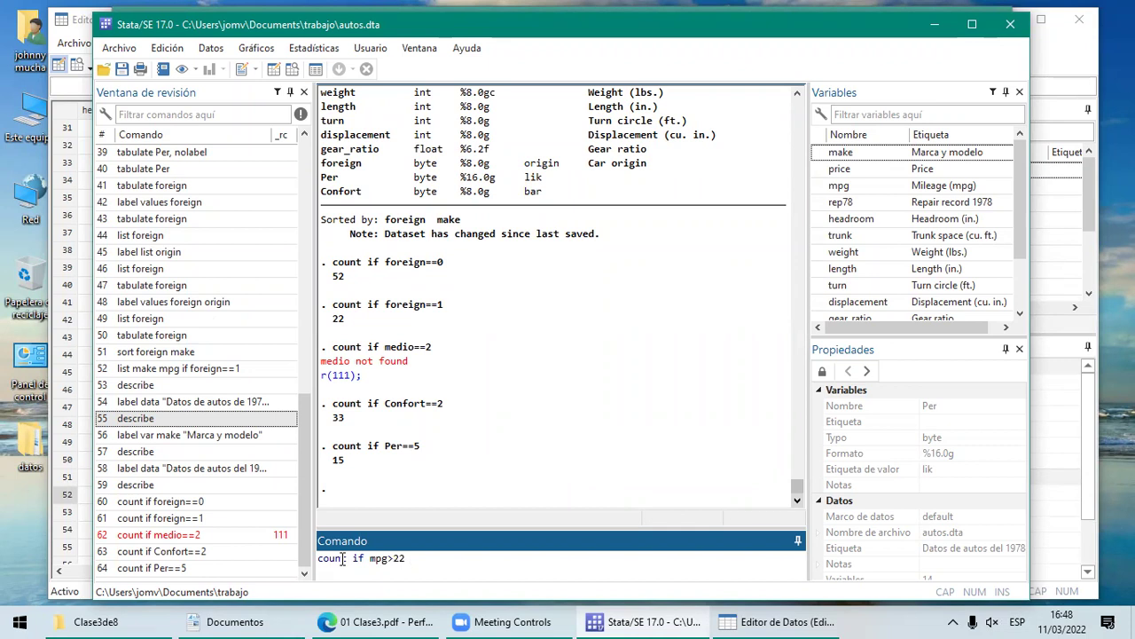
text( & foreign==1)
key(Return)
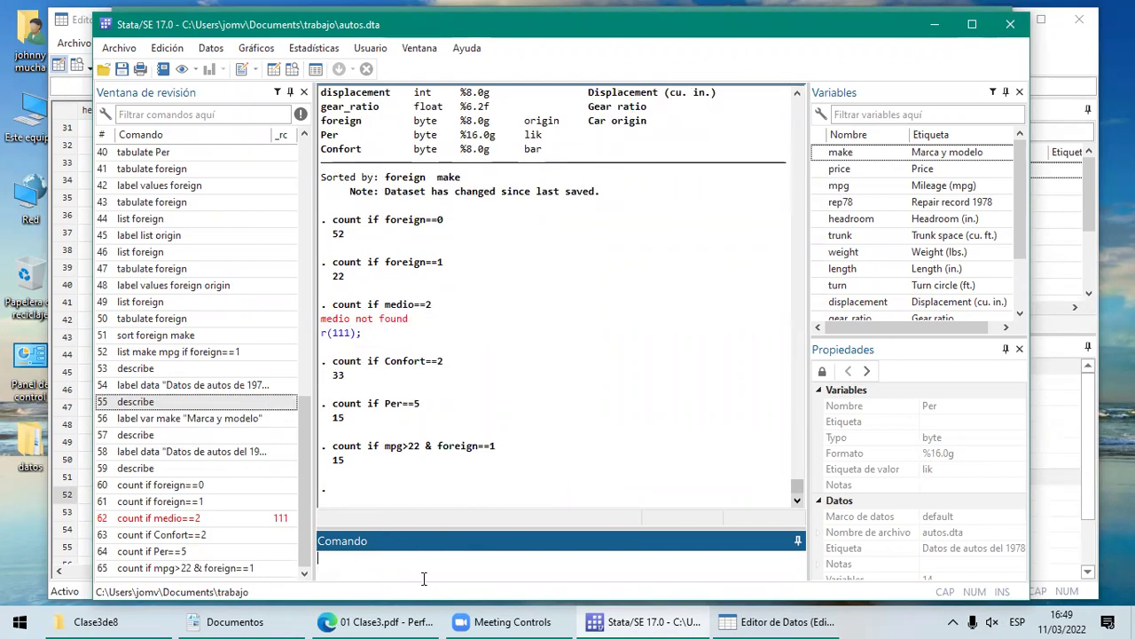
Step: Switch to 01 Clase3.pdf and read the by and bysort syntax explanation on page 10
mouse_move(404, 619)
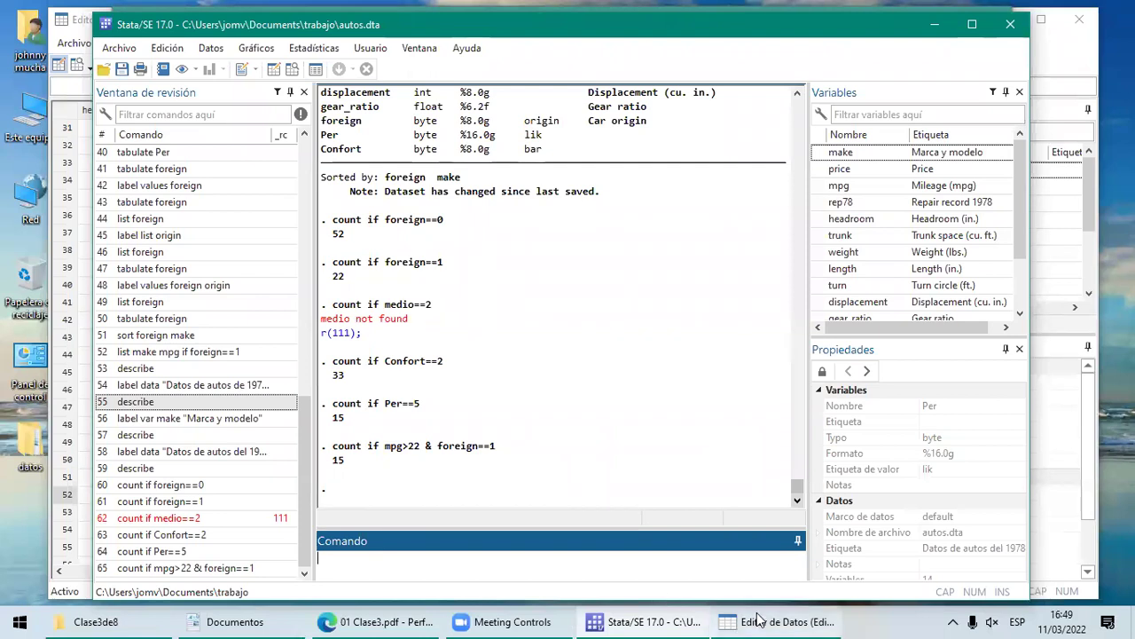
click(408, 619)
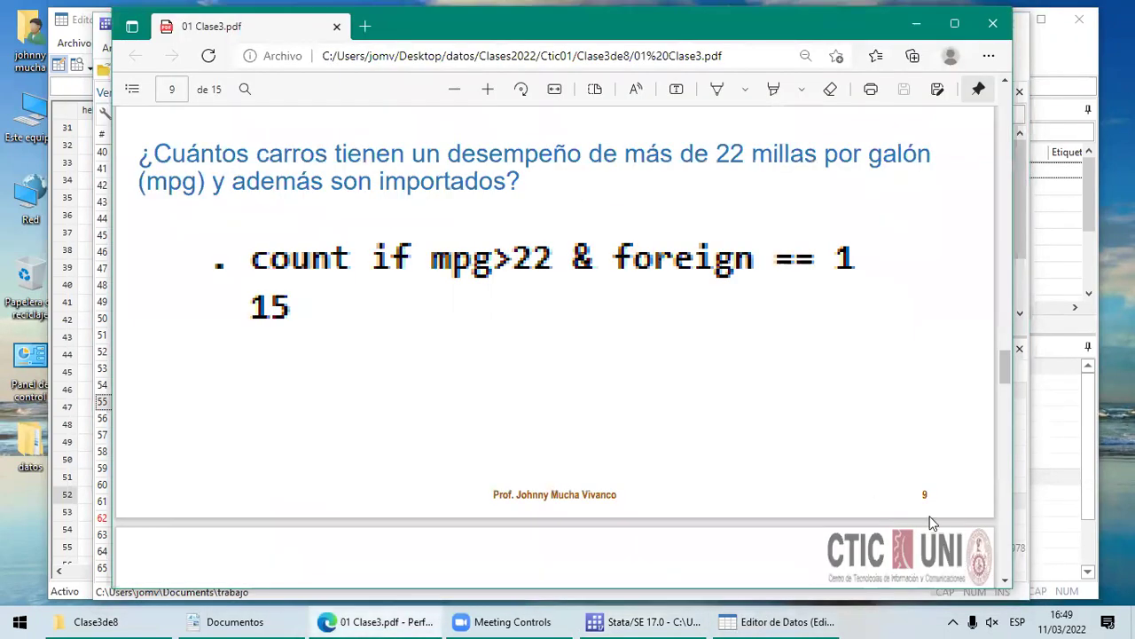
click(1008, 583)
scroll(1007, 584, down, 5)
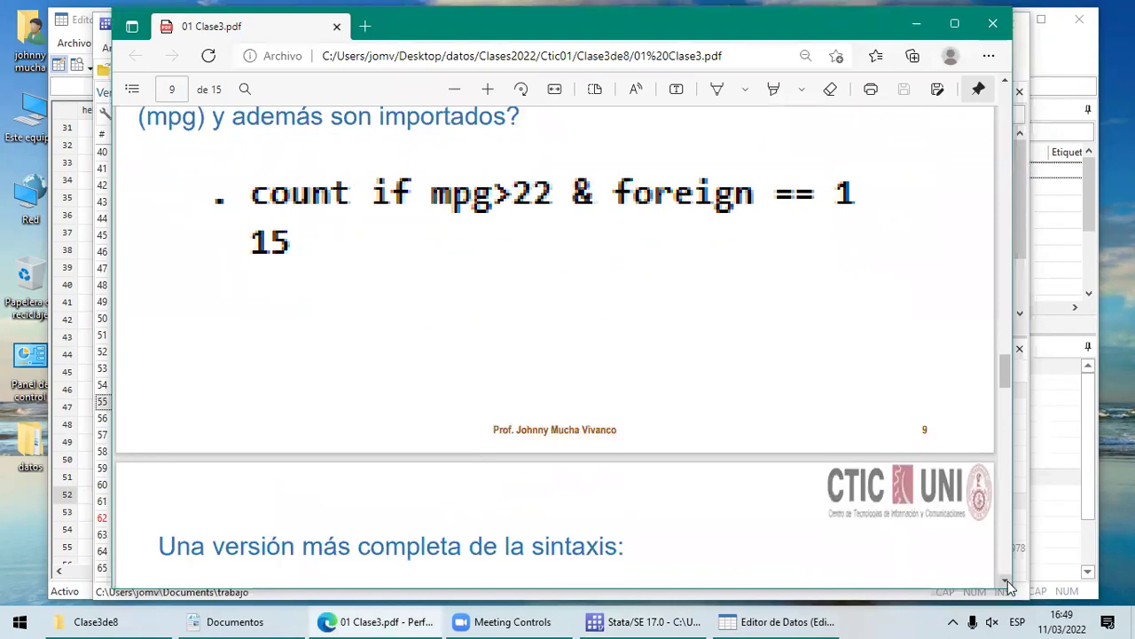
scroll(1007, 583, down, 4)
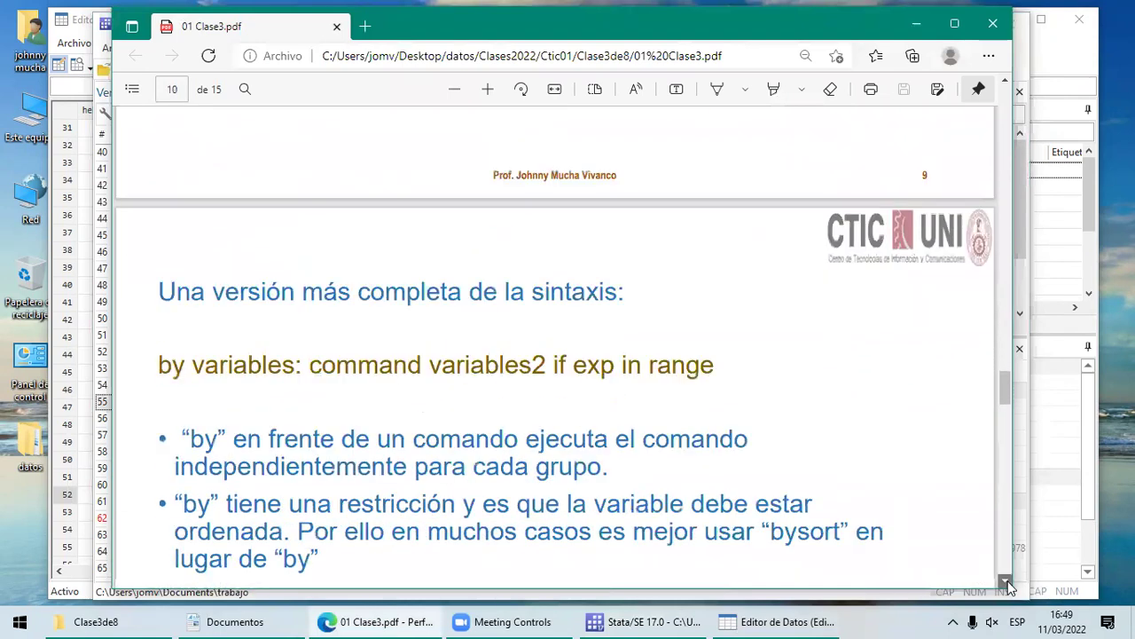
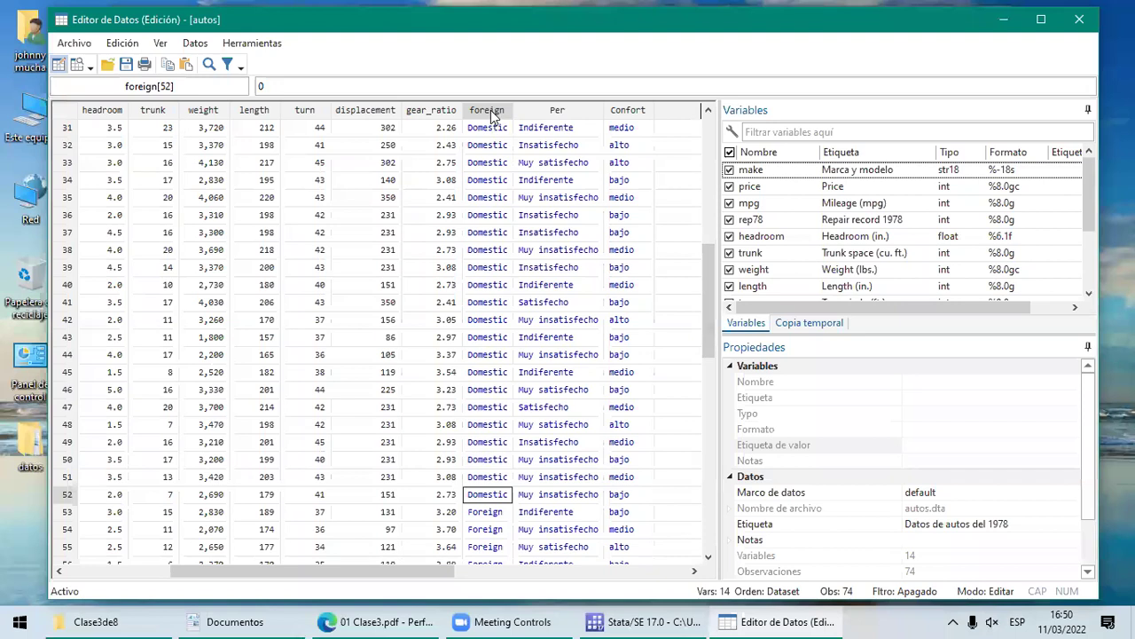
Step: Inspect the make and foreign columns of the autos dataset in the Data Editor to check how the observations are ordered
click(490, 113)
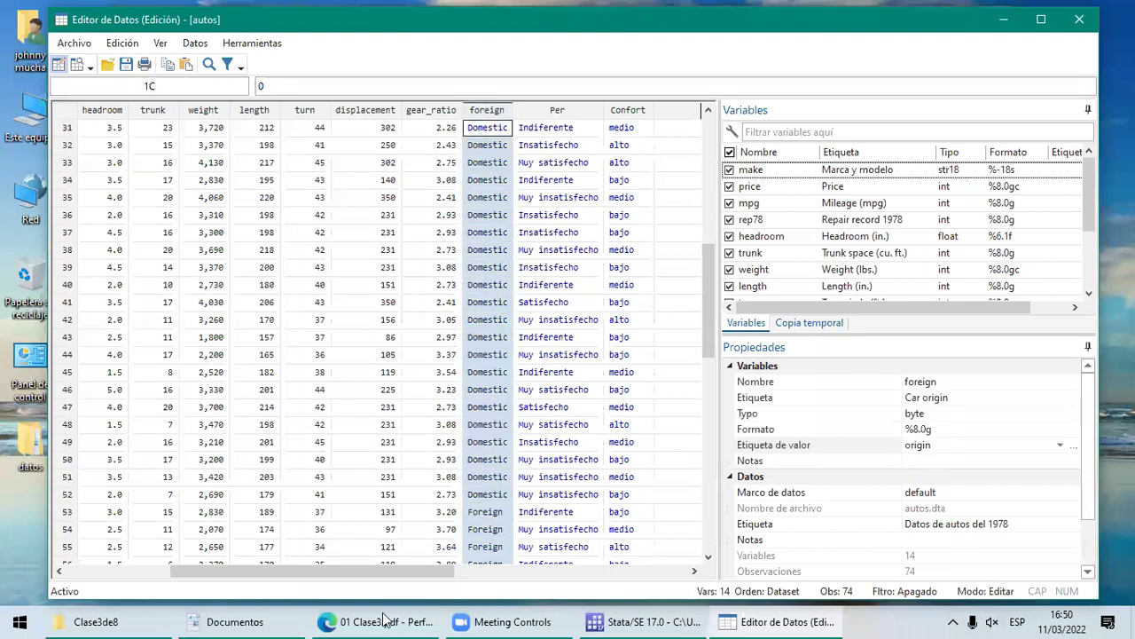
click(107, 577)
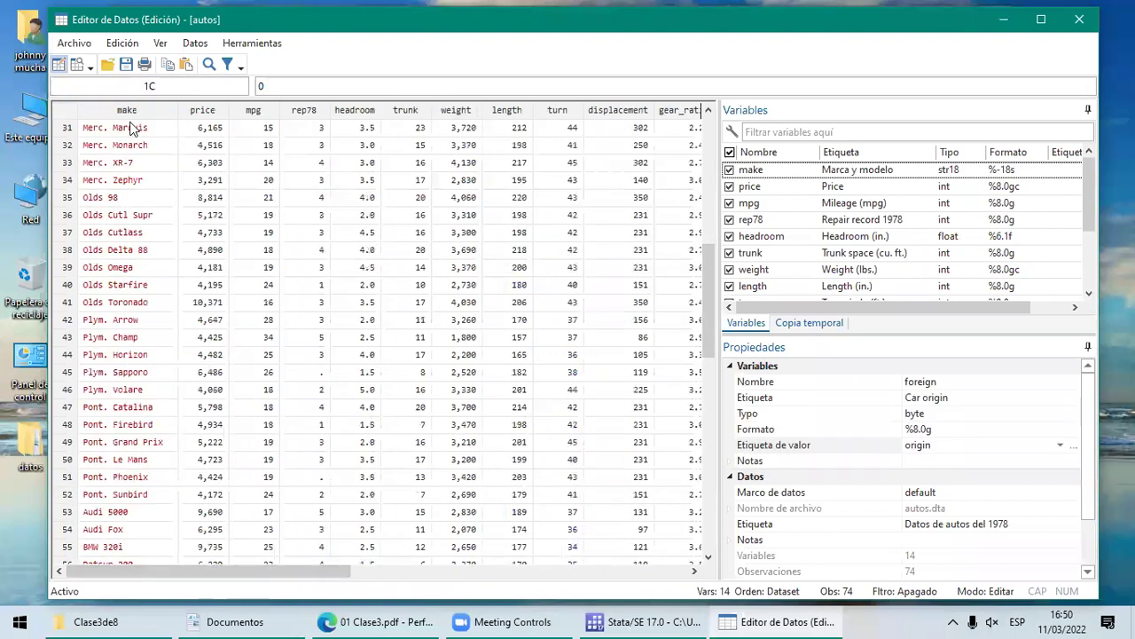
click(712, 139)
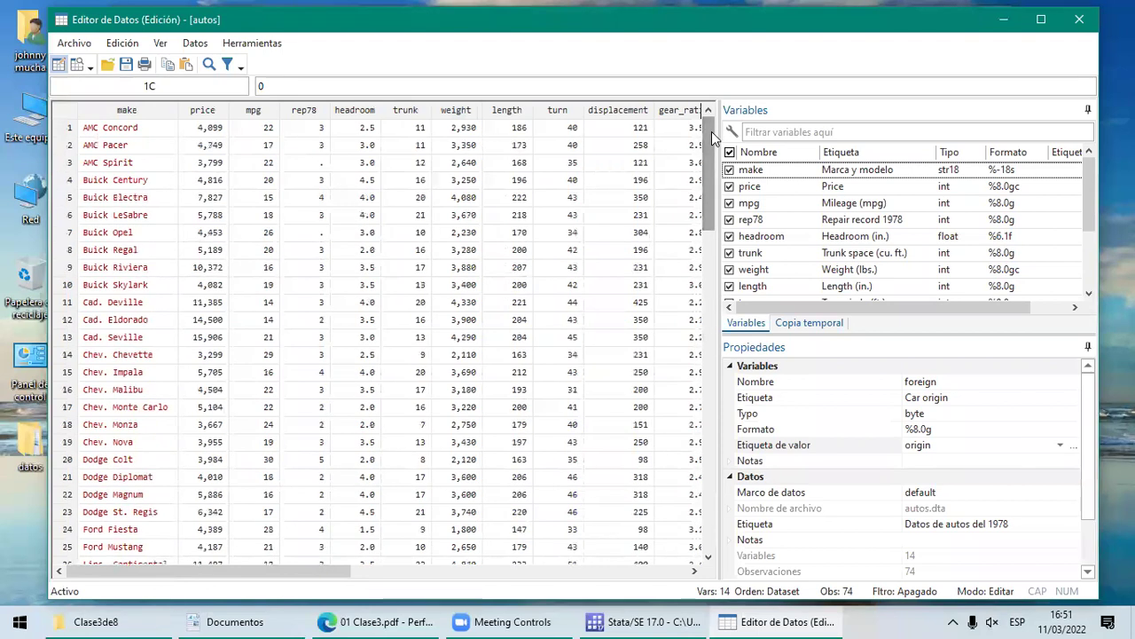
click(93, 112)
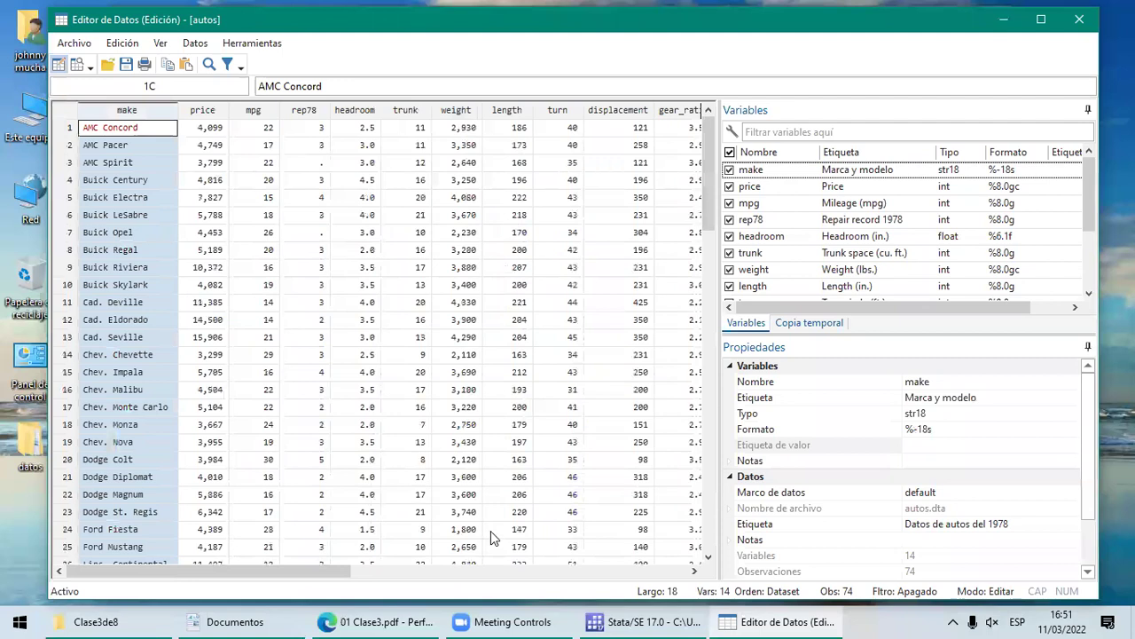
click(698, 571)
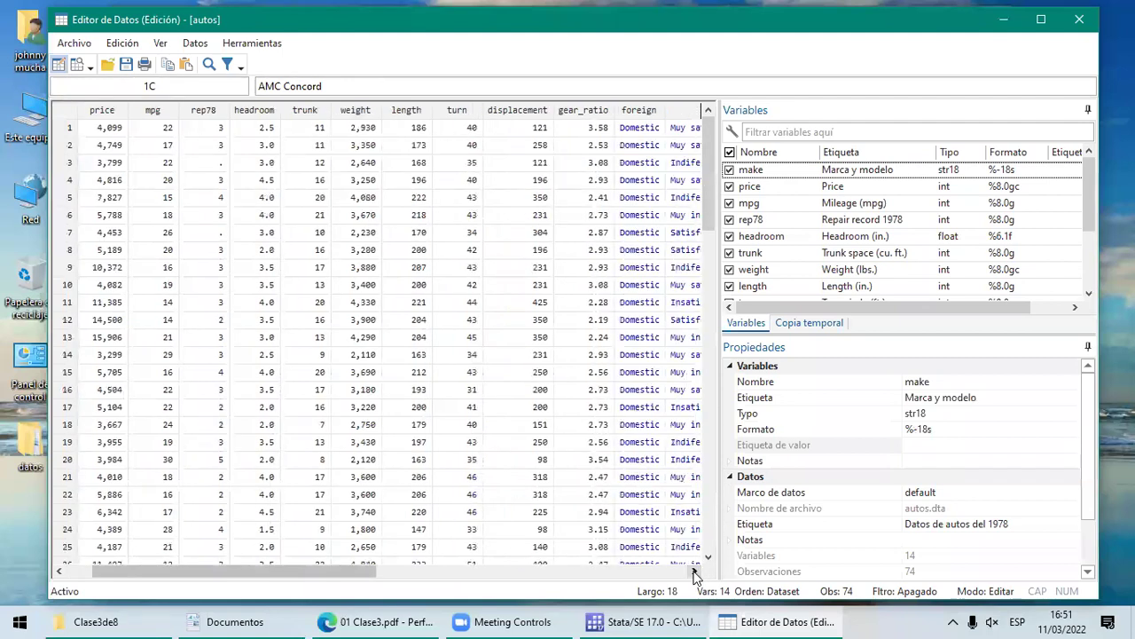
click(639, 111)
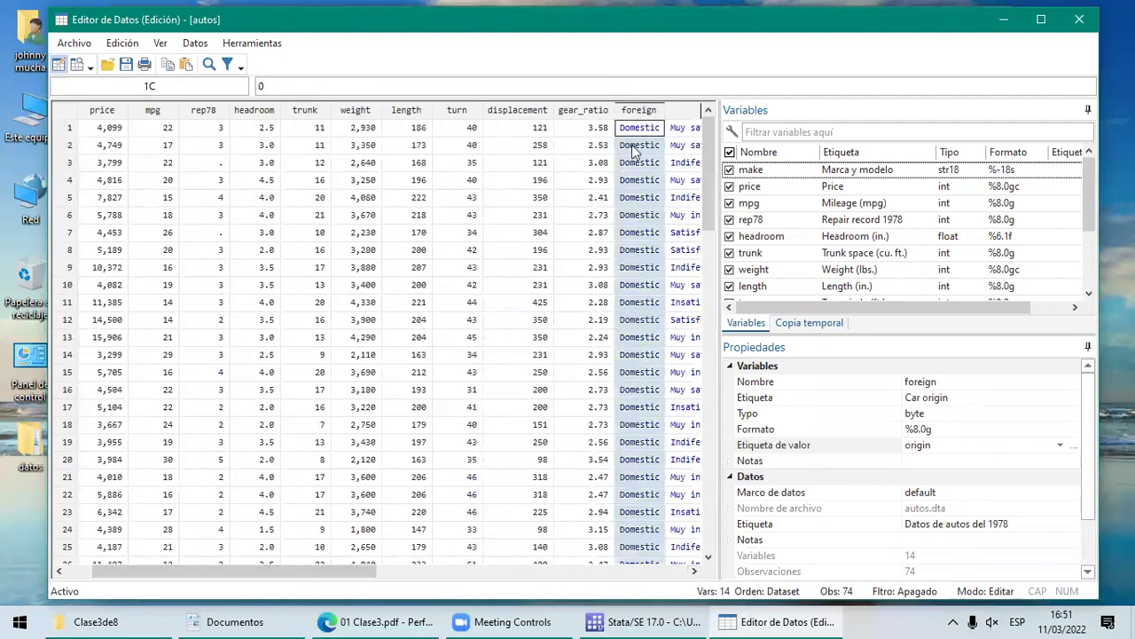
Step: Consult the example on page 11 of 01 Clase3.pdf and run by foreign: count if mpg>20 in Stata
click(675, 621)
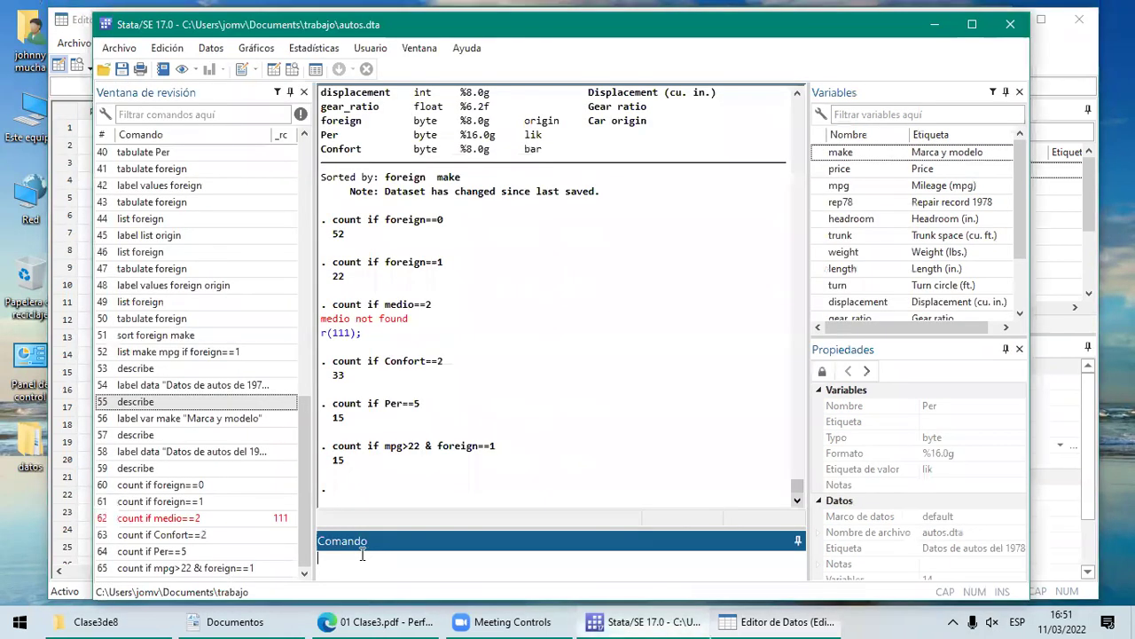
click(381, 621)
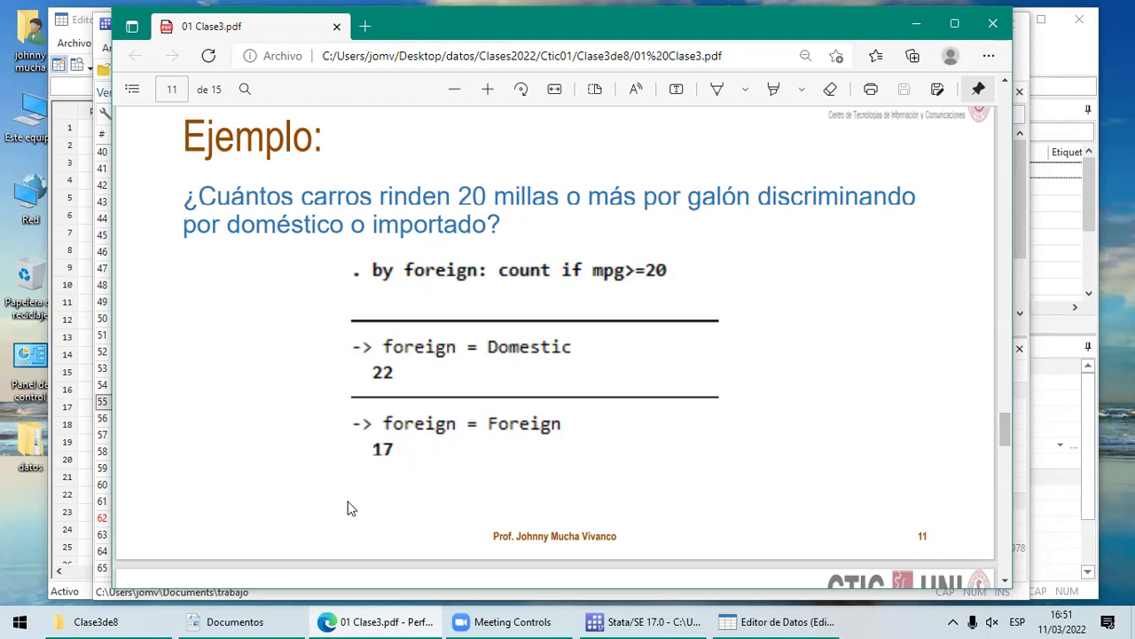
click(619, 621)
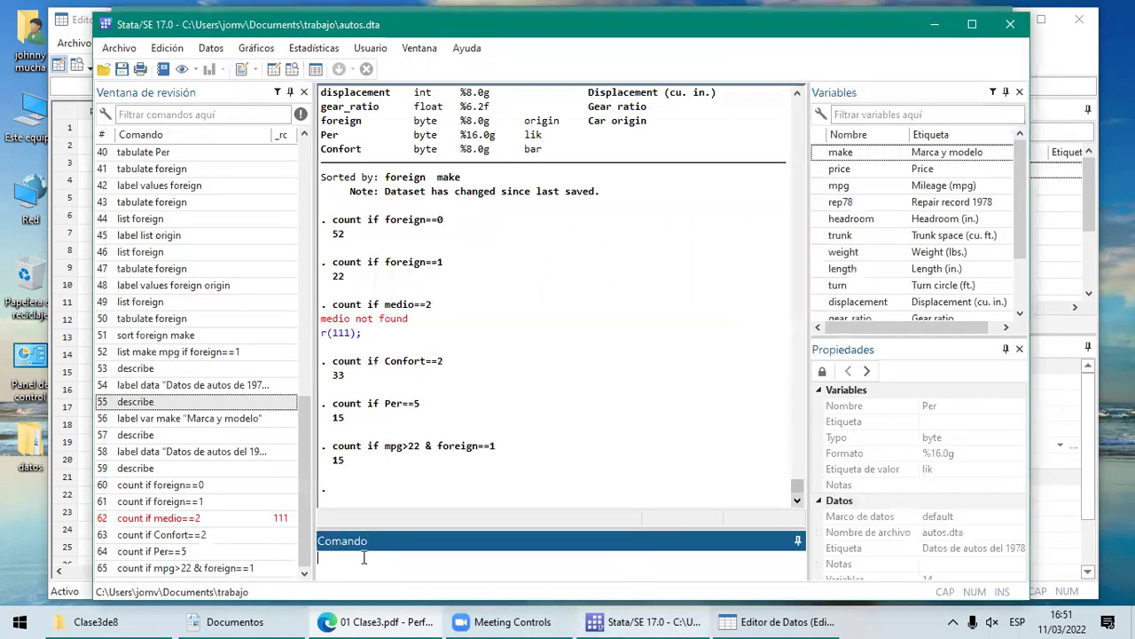
text(by foreign)
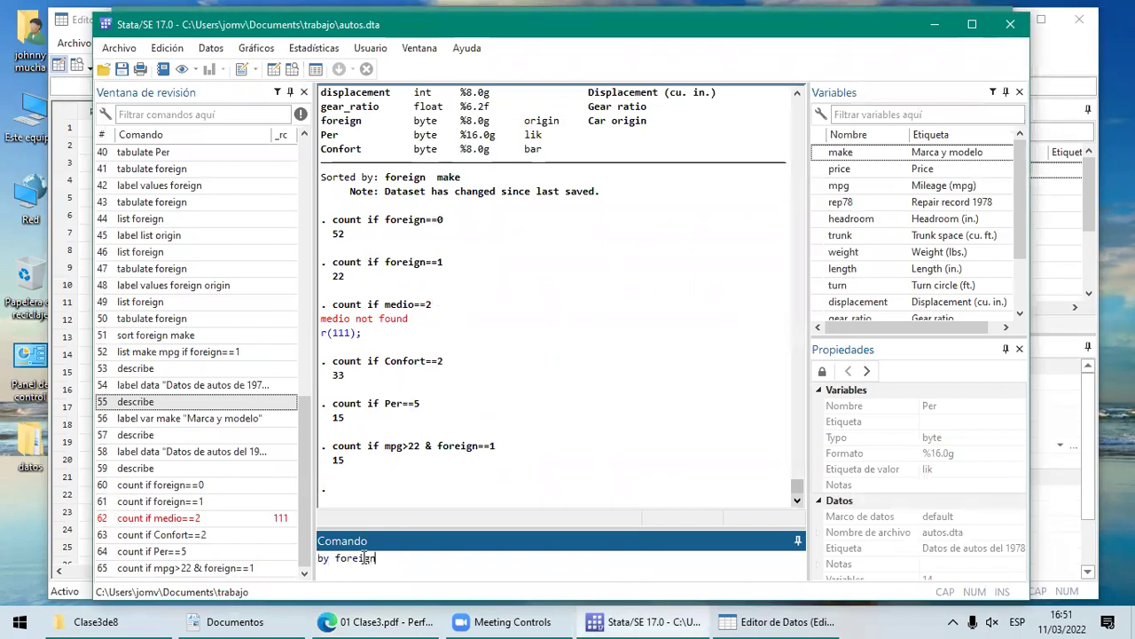
text(:)
click(436, 618)
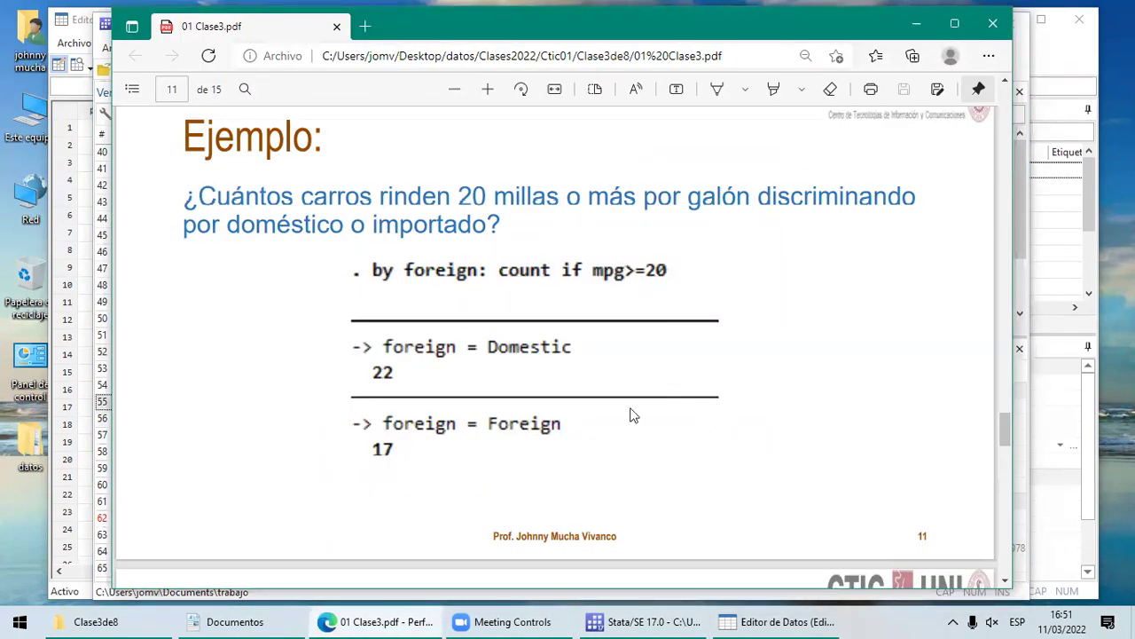
click(626, 621)
text(count if)
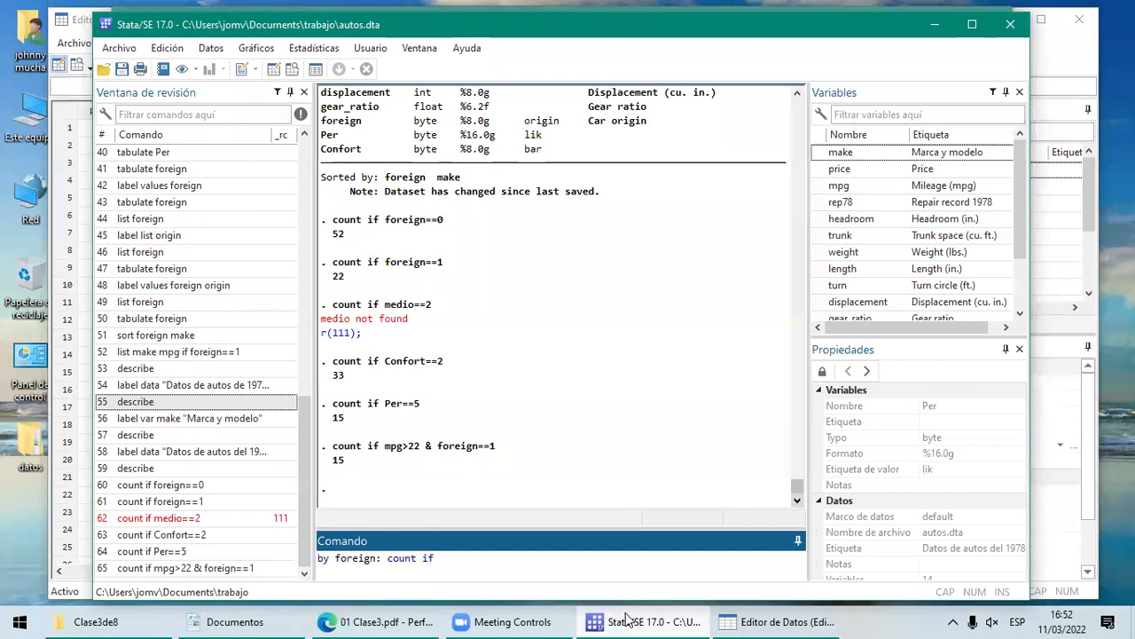
text( mpg>20)
key(Return)
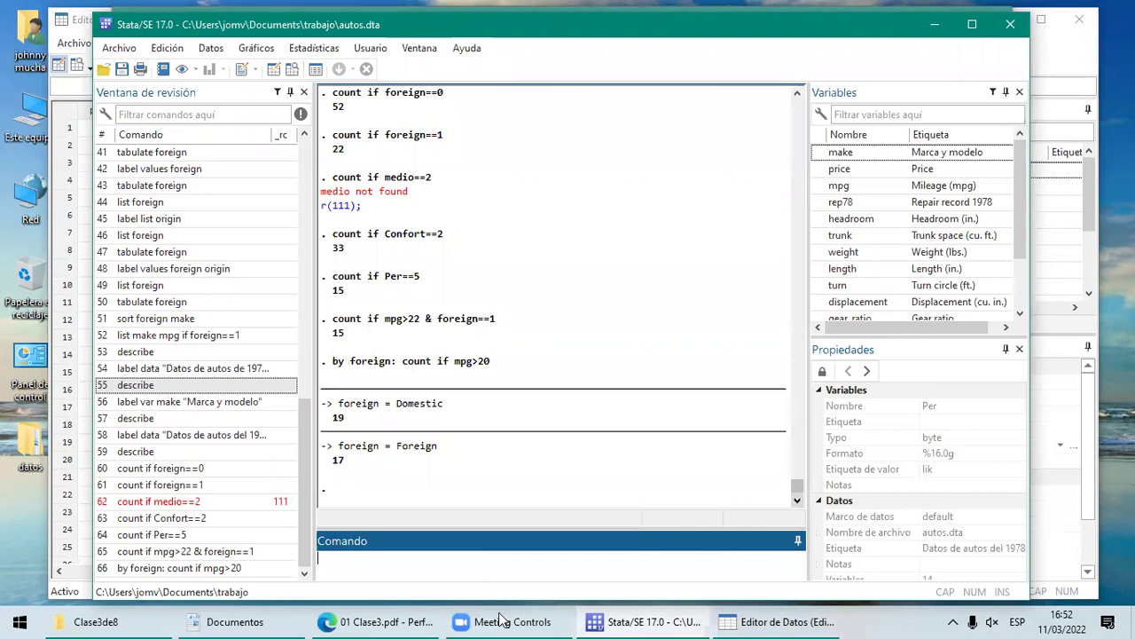
Step: Compare the command with the PDF example on page 11 and rerun it in Stata as by foreign: count if mpg>=20
click(423, 618)
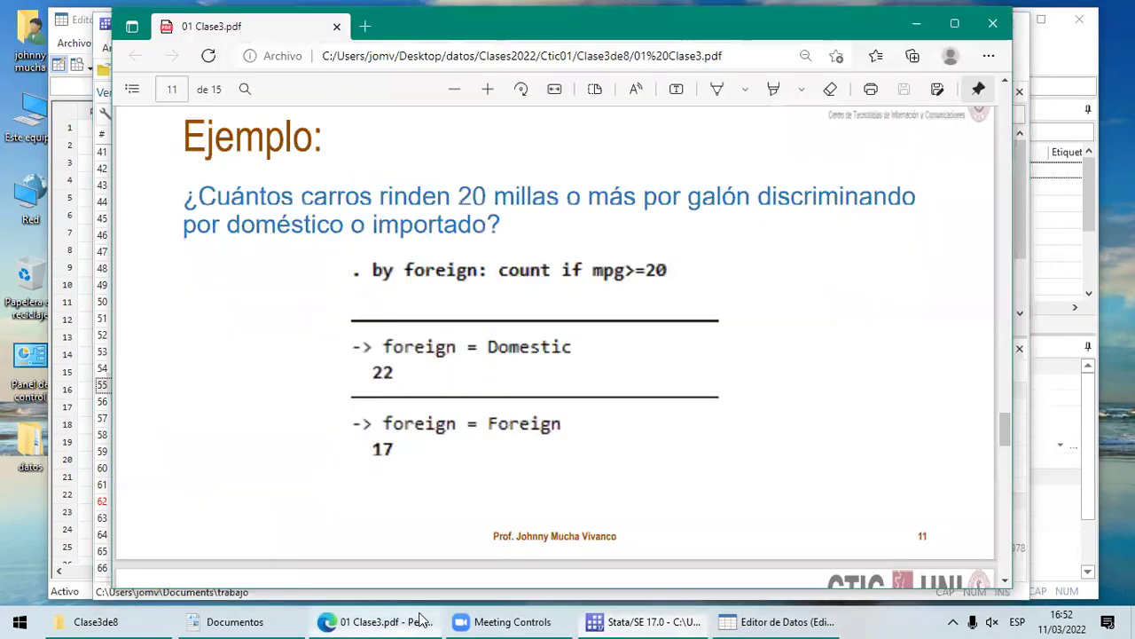
click(660, 618)
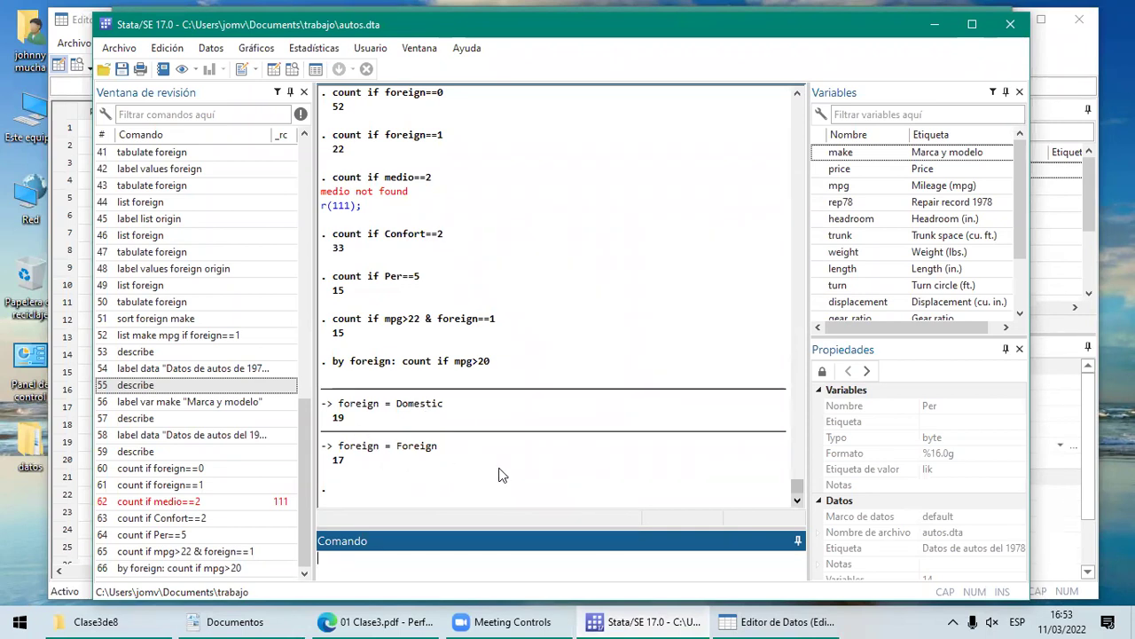
click(394, 620)
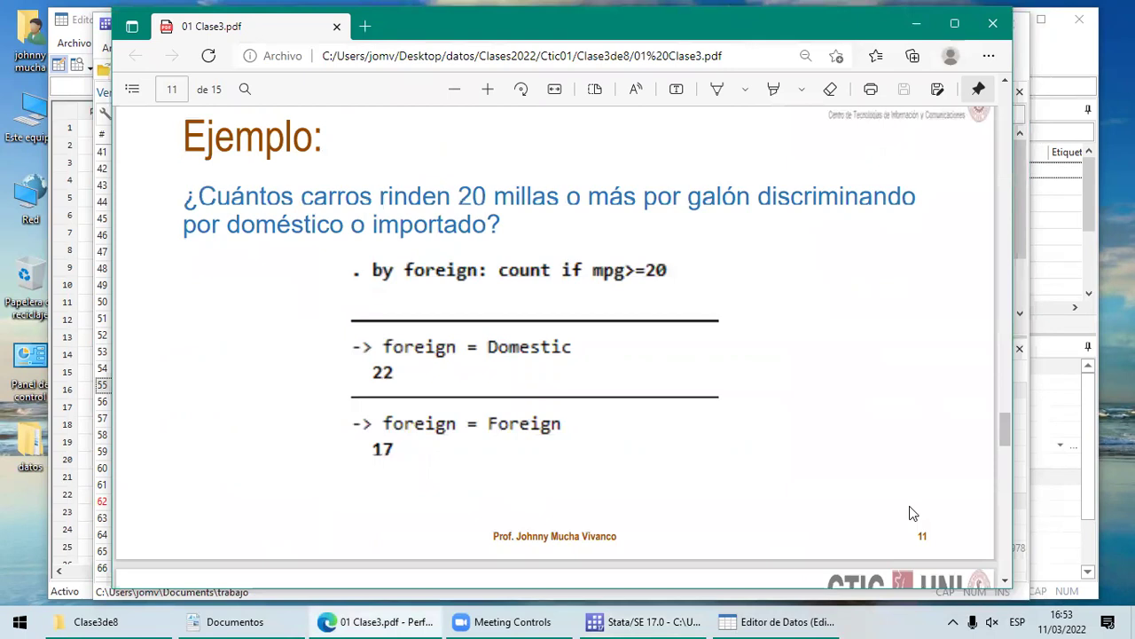
click(657, 620)
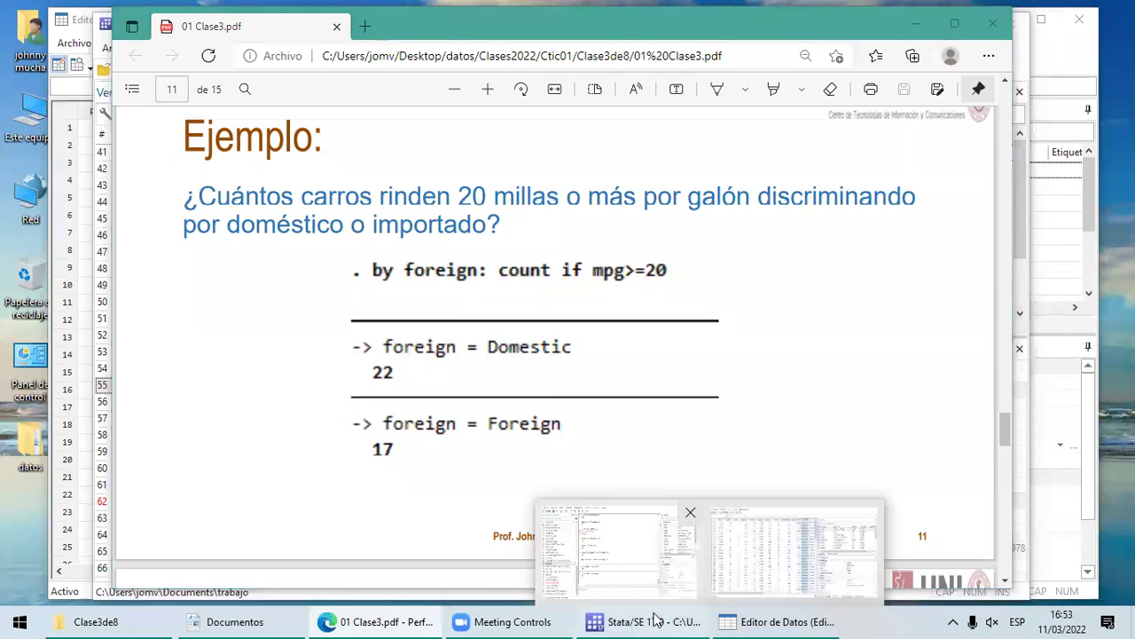
click(656, 619)
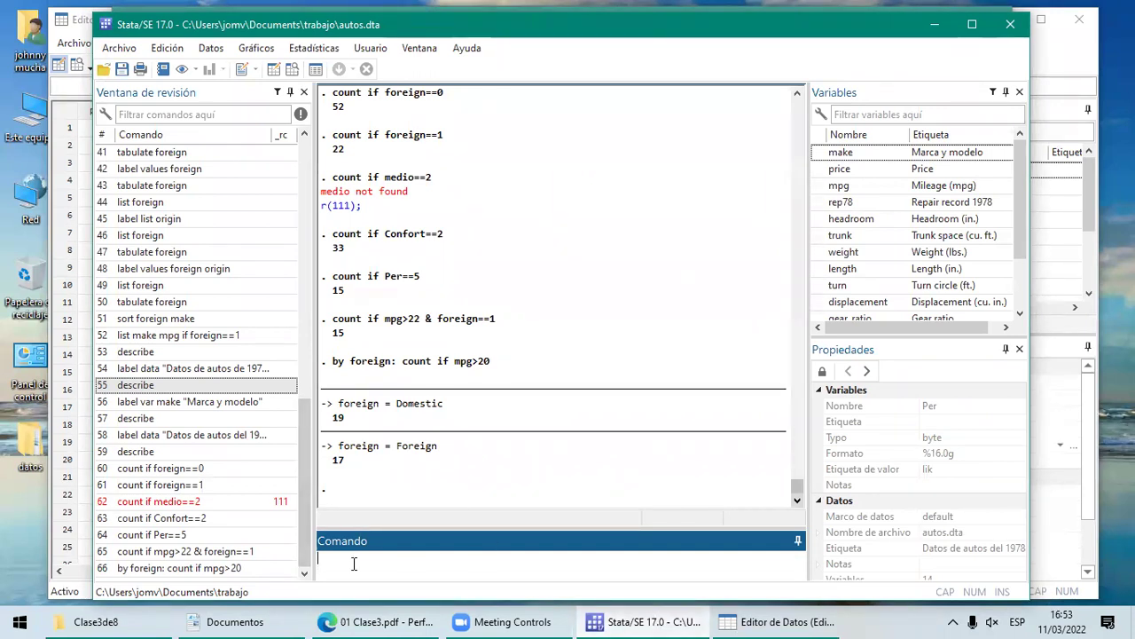
click(211, 571)
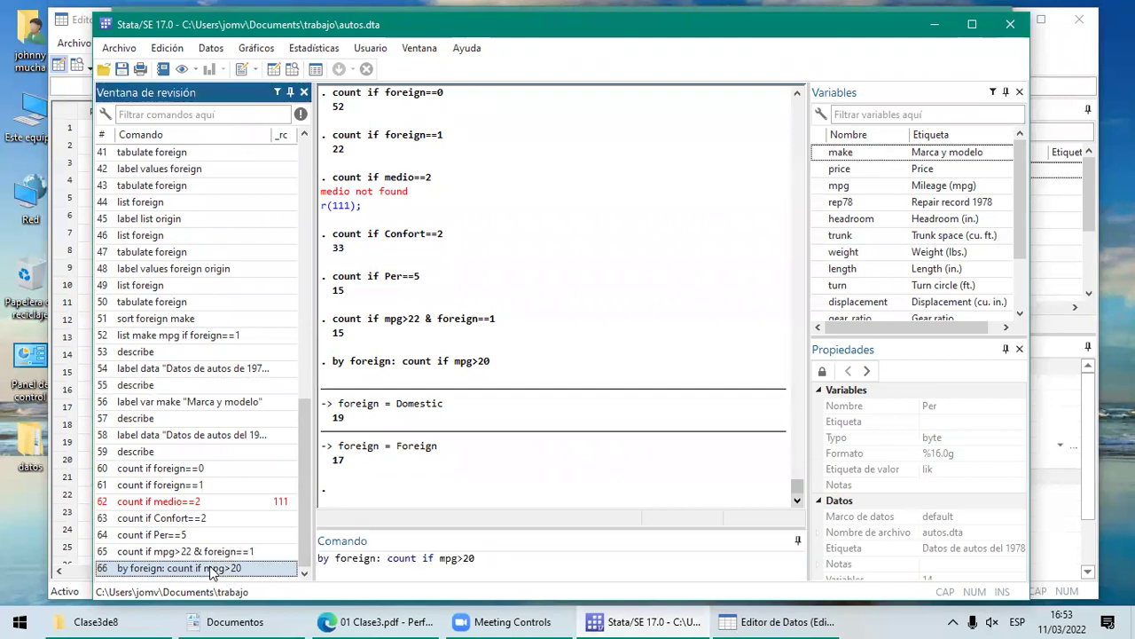
click(465, 558)
text(=)
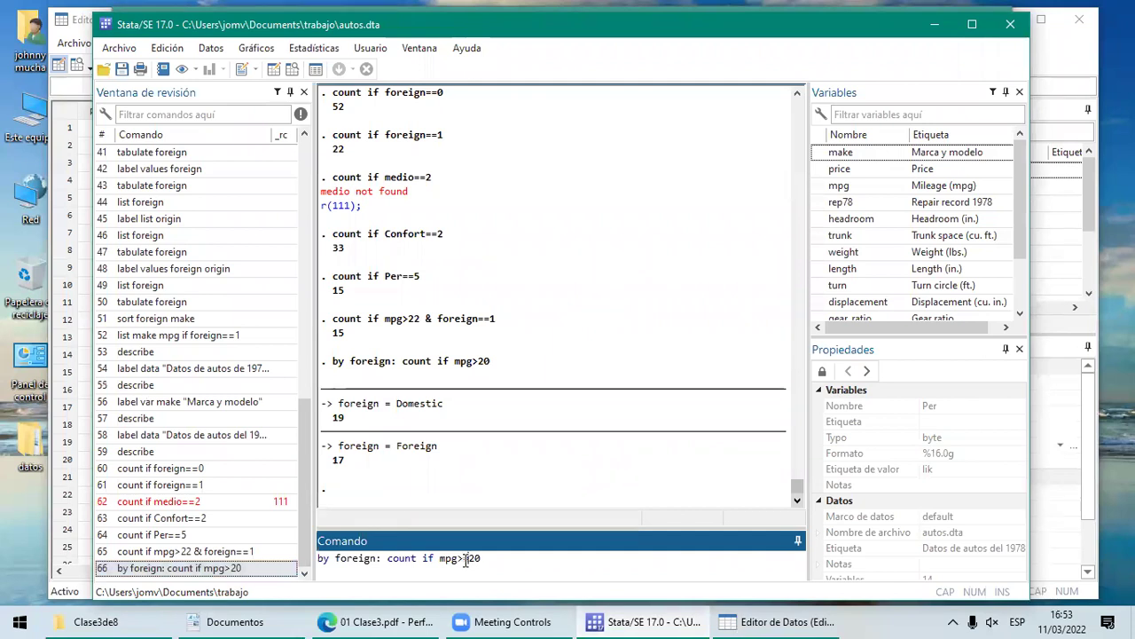
key(Return)
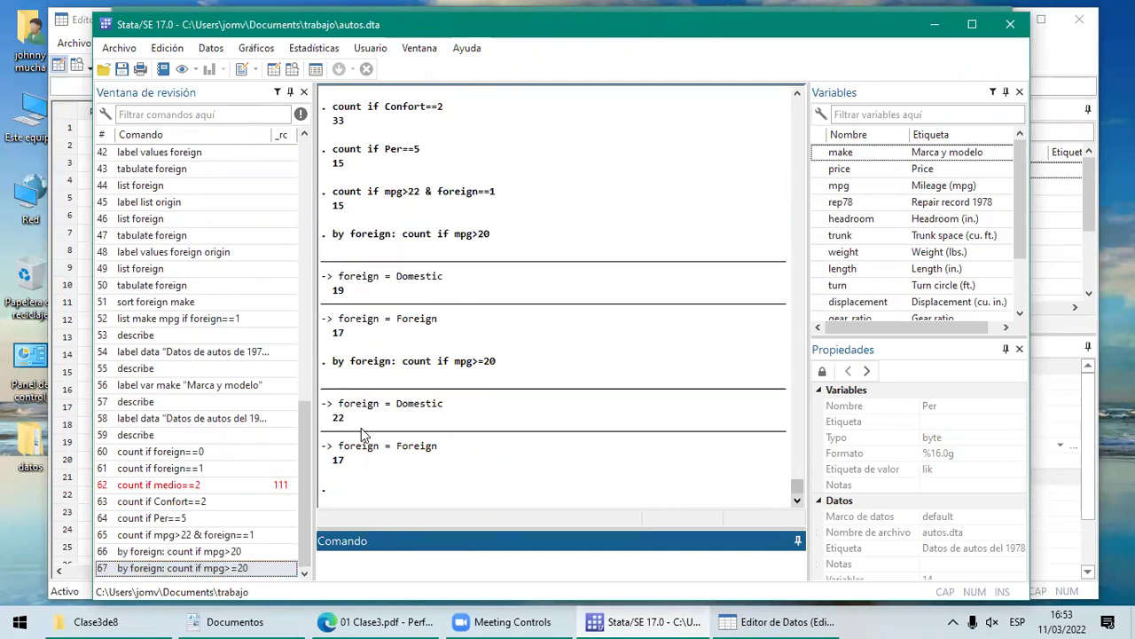
Step: Check the PDF example again and try to count cars by perception in Stata with by Per: count if mpg>=20
click(387, 618)
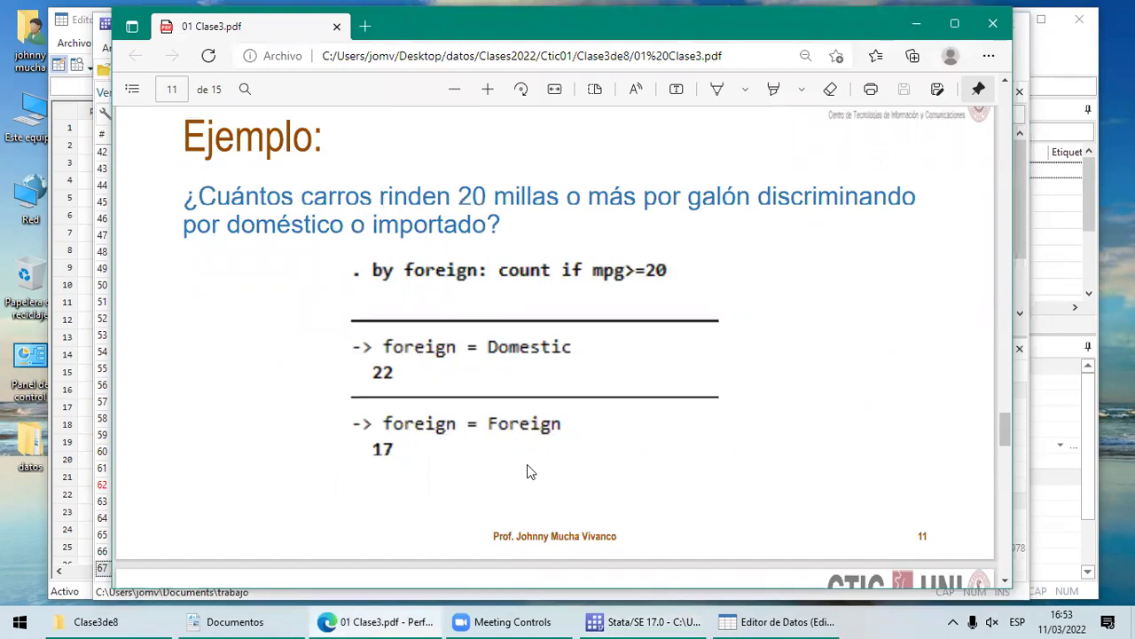
click(630, 621)
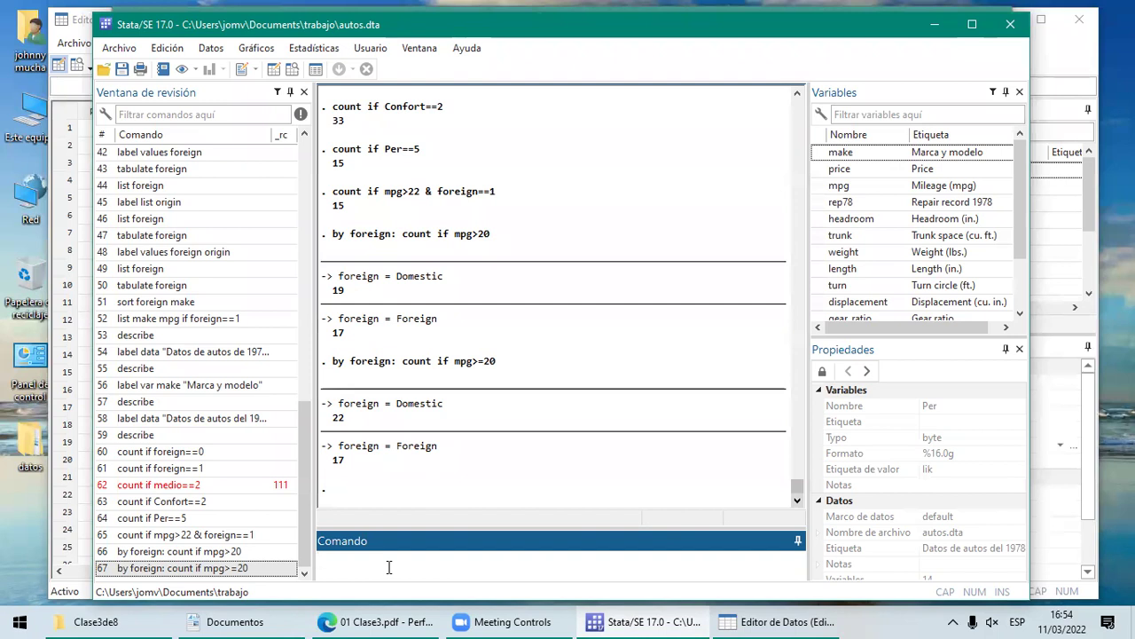
text(by Per: count if mpg)
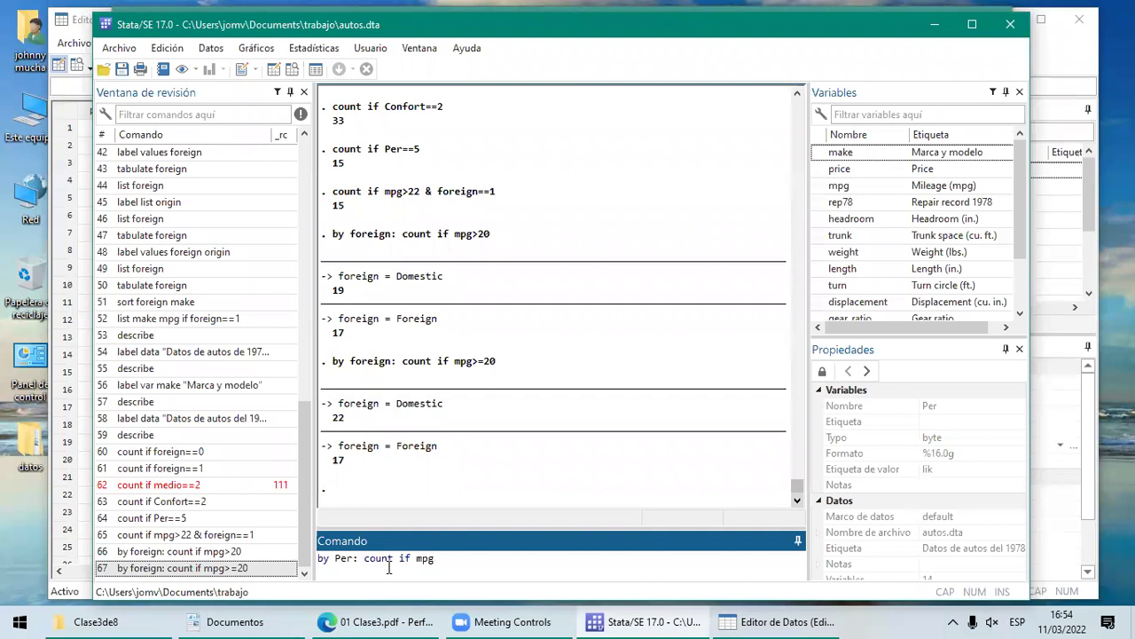
text(>=20)
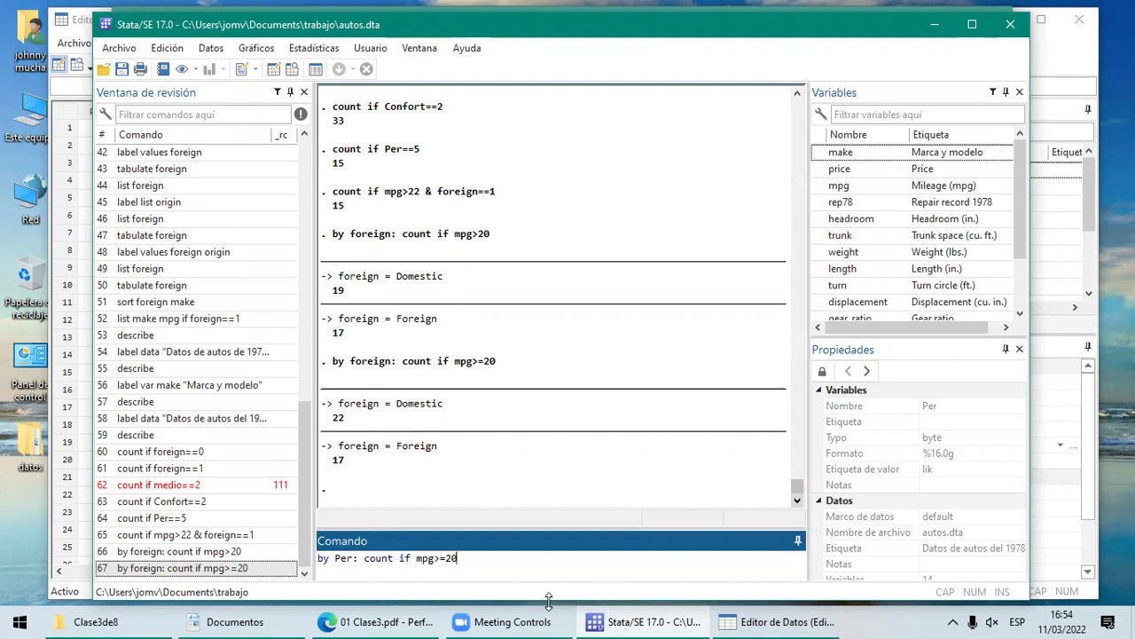
key(Return)
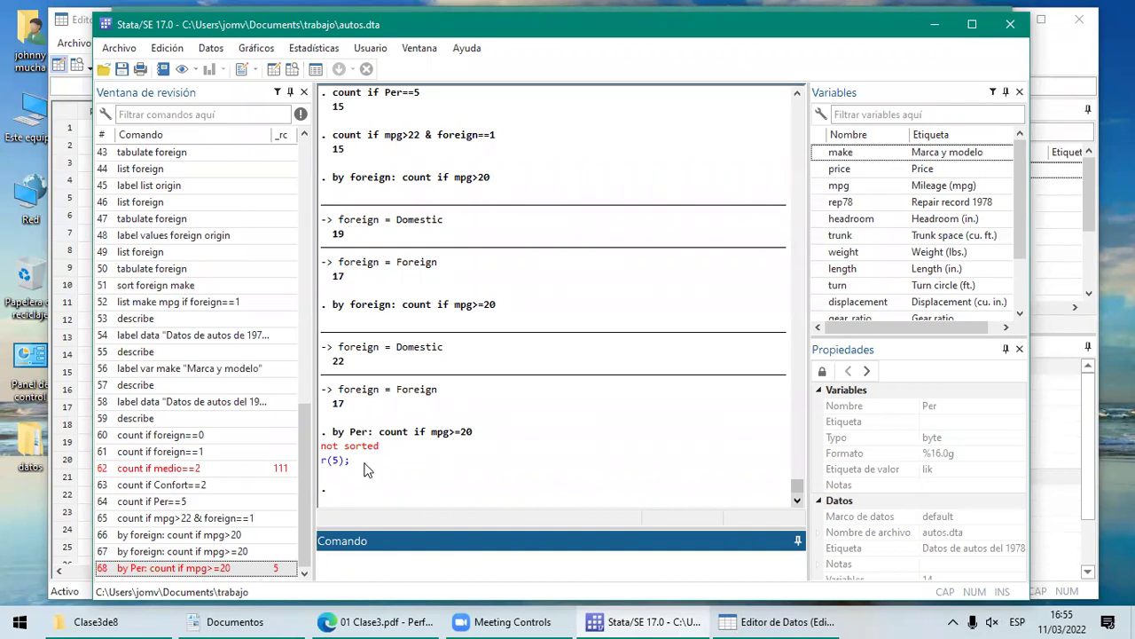
Step: Switch to 01 Clase3.pdf and review the bysort note on page 10, the by example on page 11 and the tabulate alternative on page 12
click(386, 621)
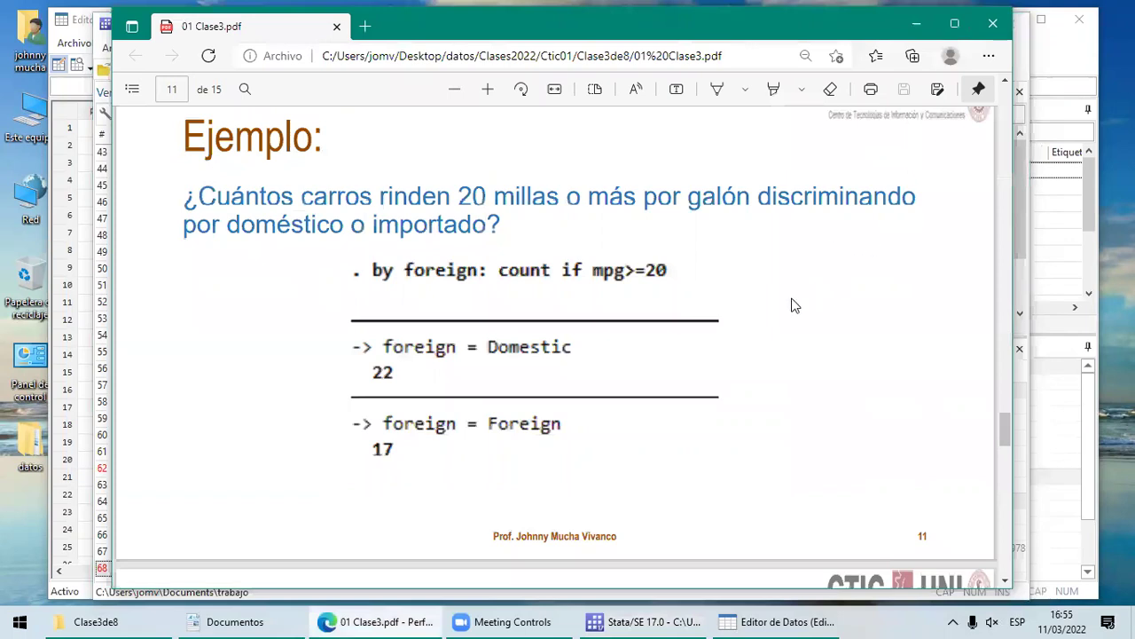
click(1005, 83)
scroll(1004, 80, up, 5)
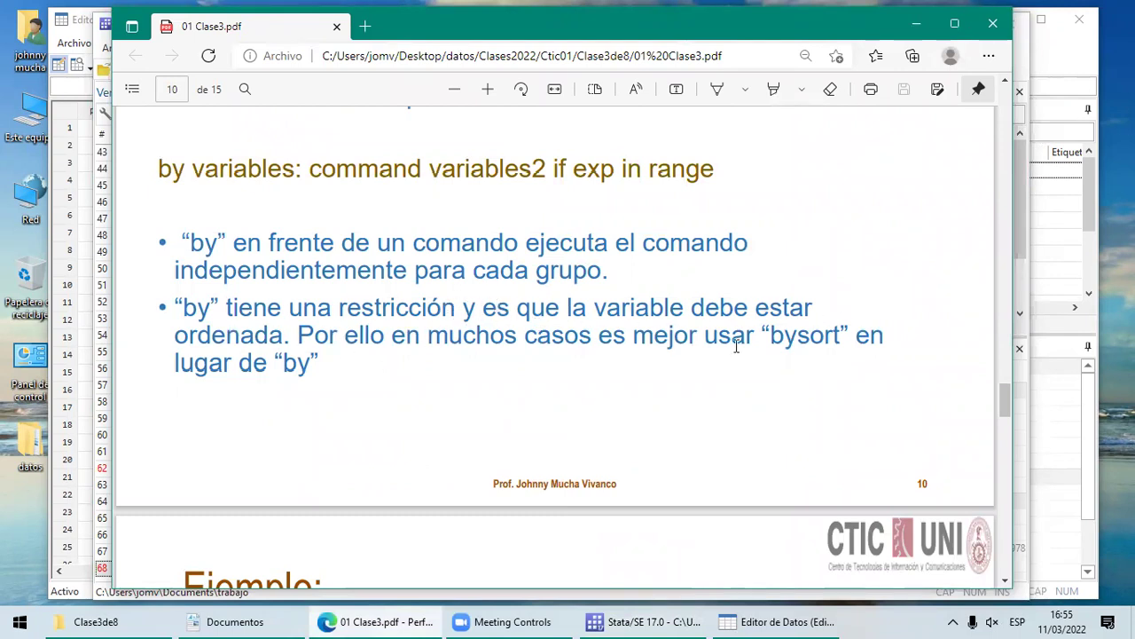
double_click(815, 337)
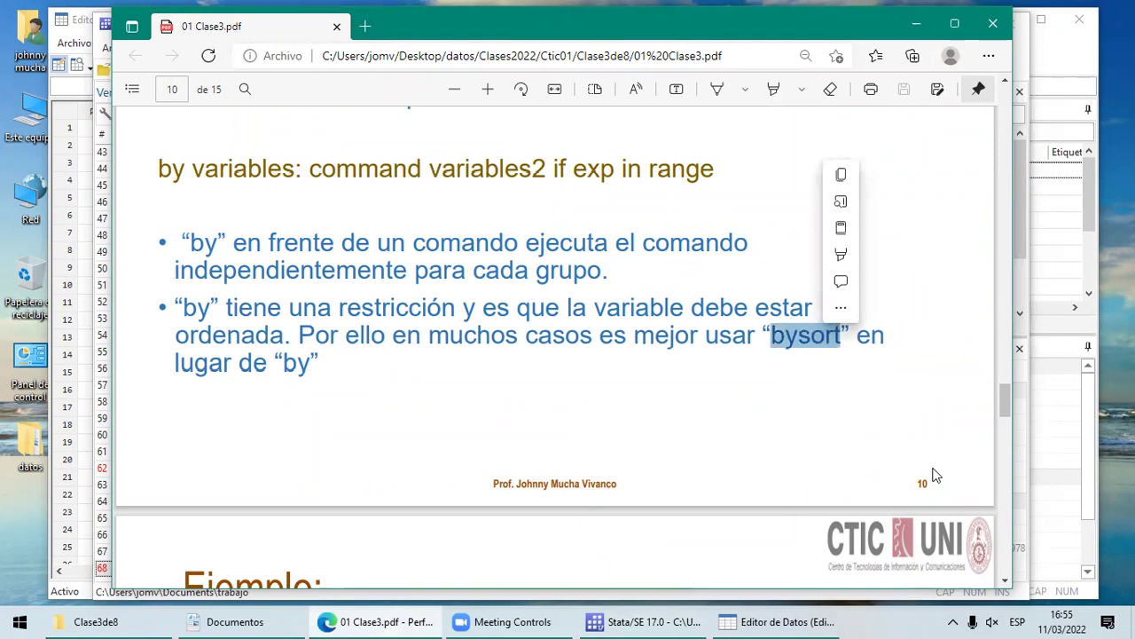
click(1006, 581)
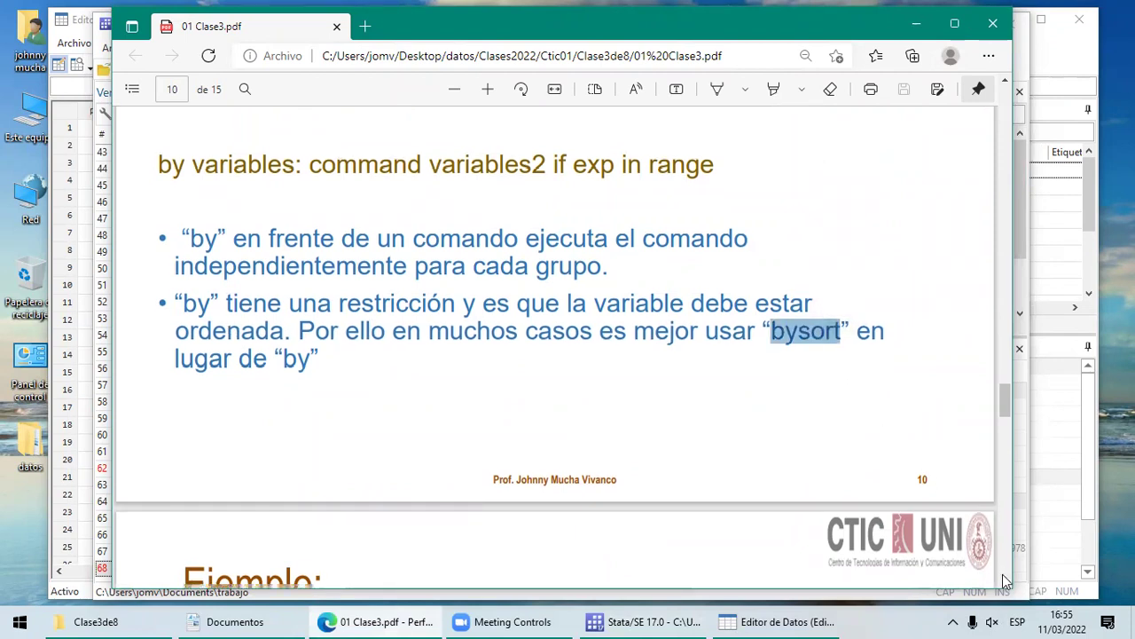
scroll(1006, 581, down, 8)
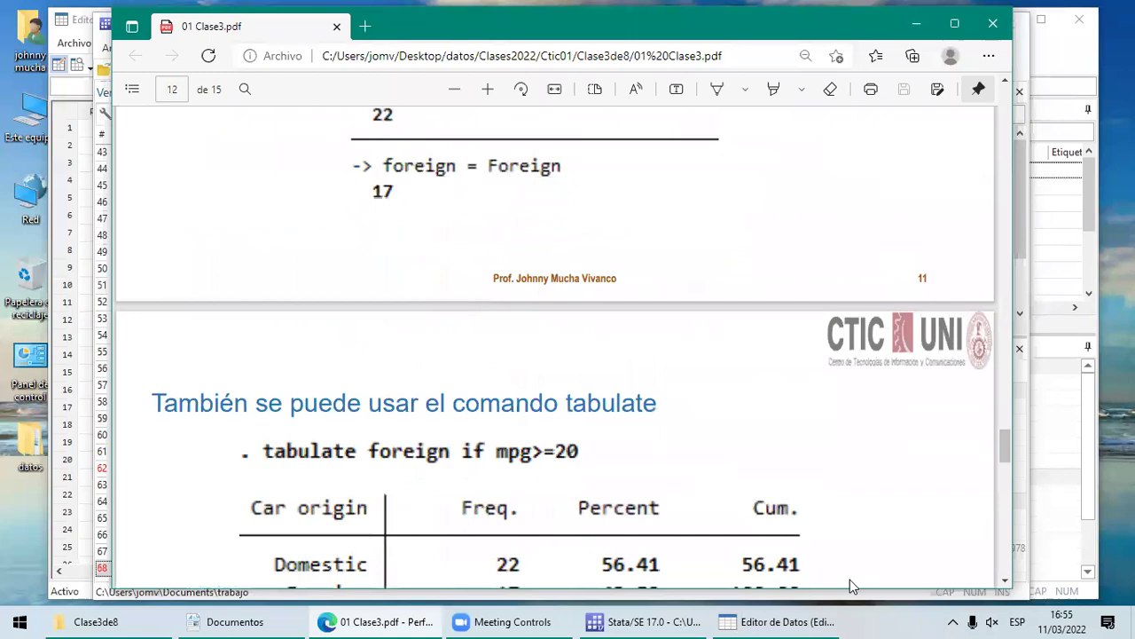
scroll(1006, 580, down, 3)
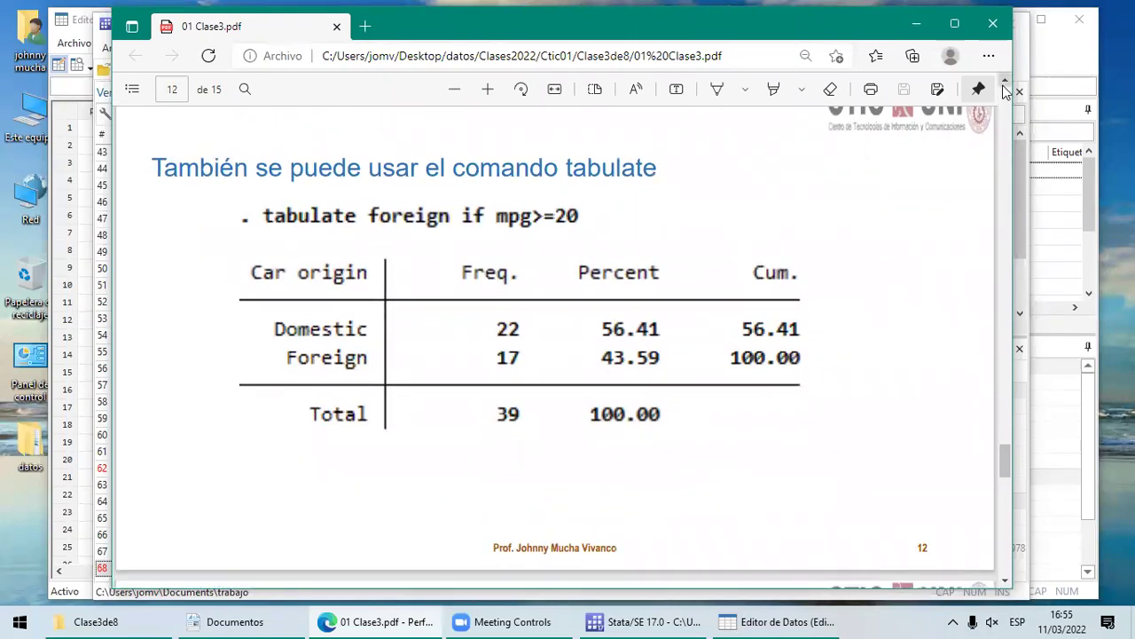
click(1005, 82)
scroll(1005, 89, up, 5)
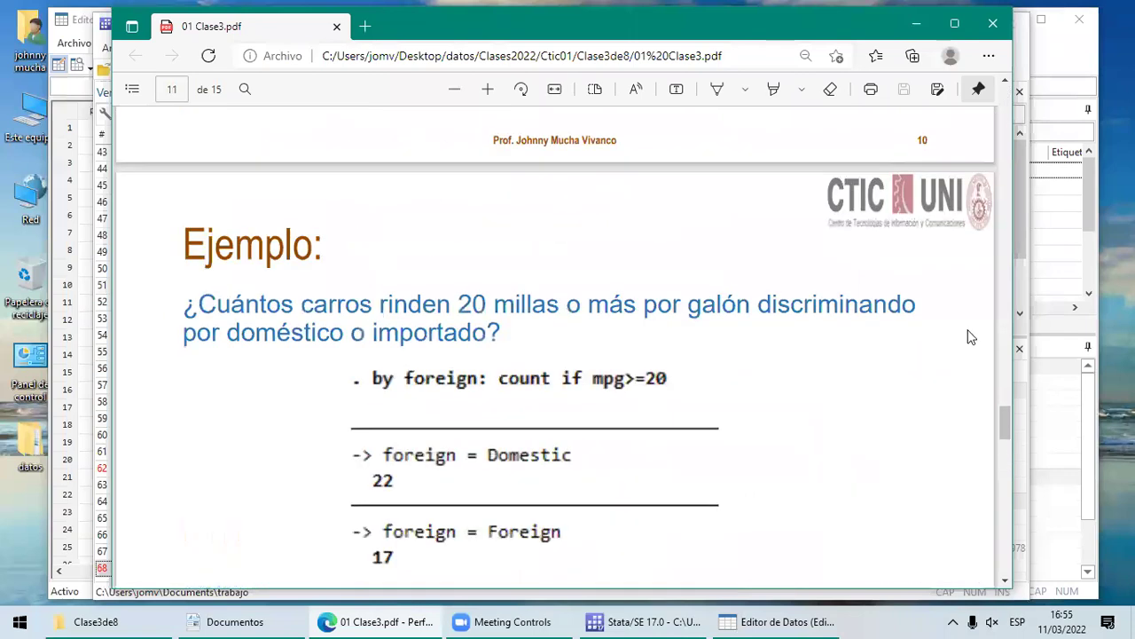
click(1005, 581)
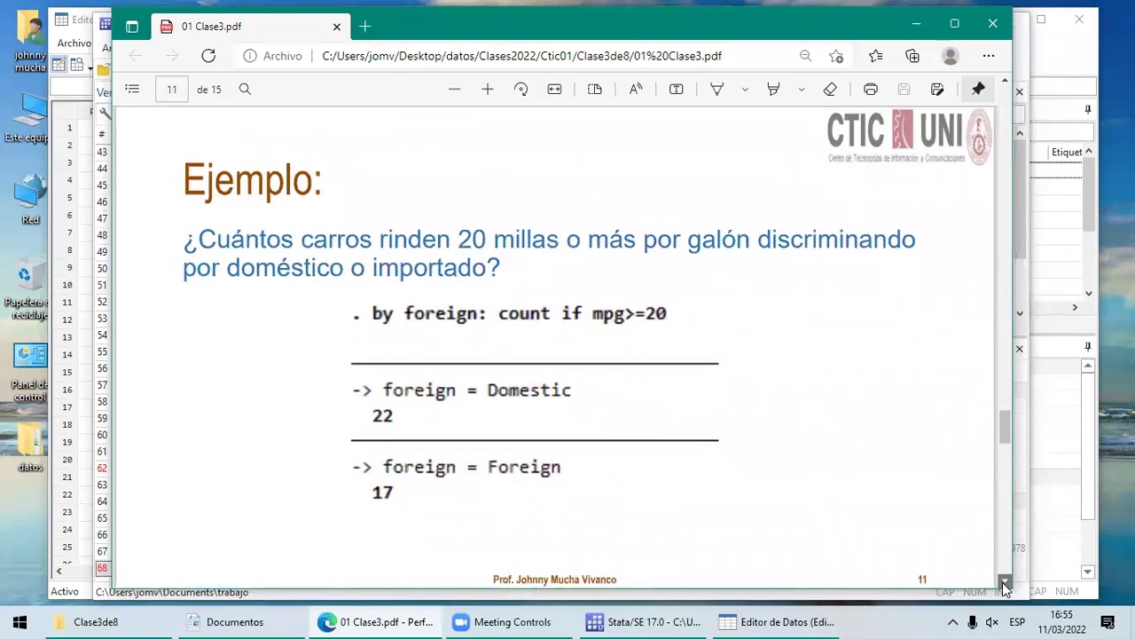
Step: Switch to Stata and count cars by perception level with bysort Per: count if mpg>=20
click(643, 621)
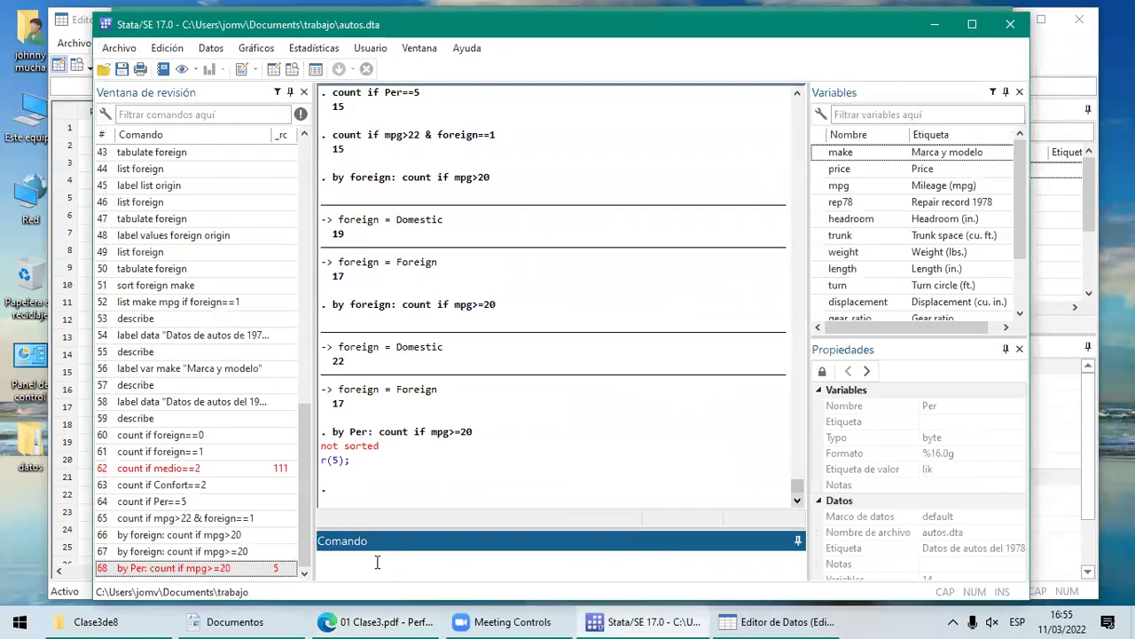
text(bysort Per)
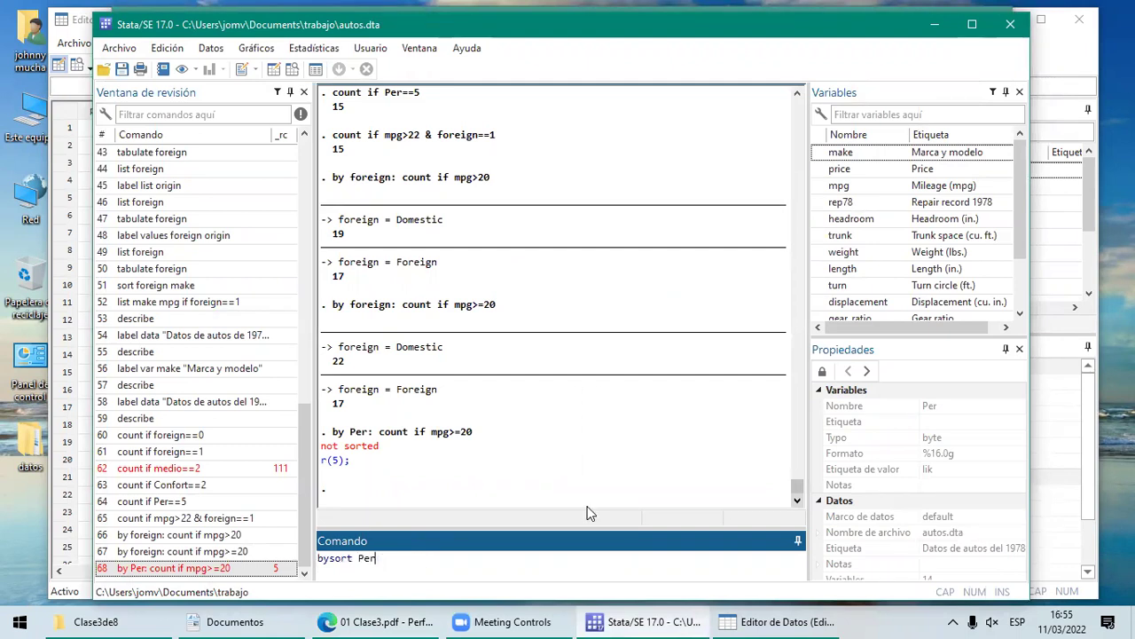
text(: count if mpg>=20)
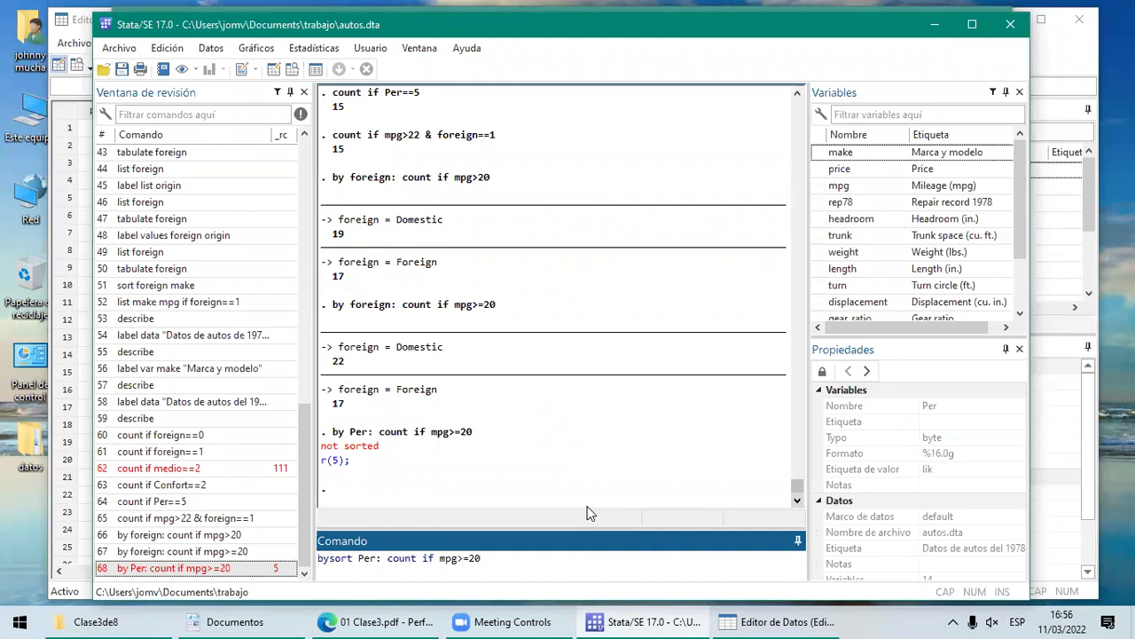
key(Return)
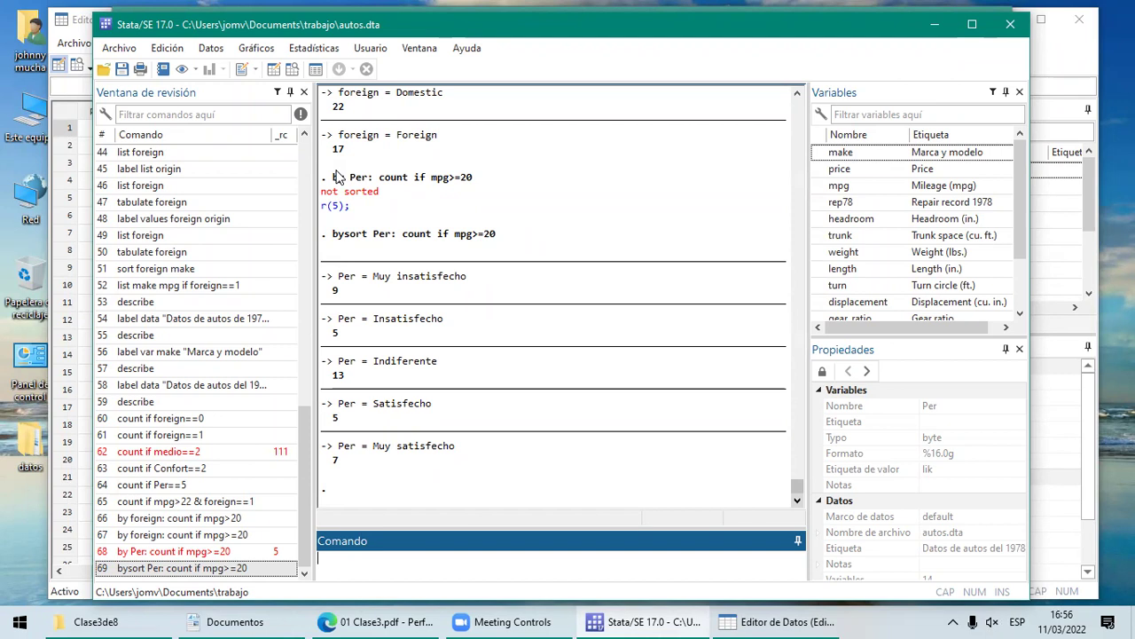
Step: Switch to 01 Clase3.pdf and read the tabulate example on page 12
click(377, 620)
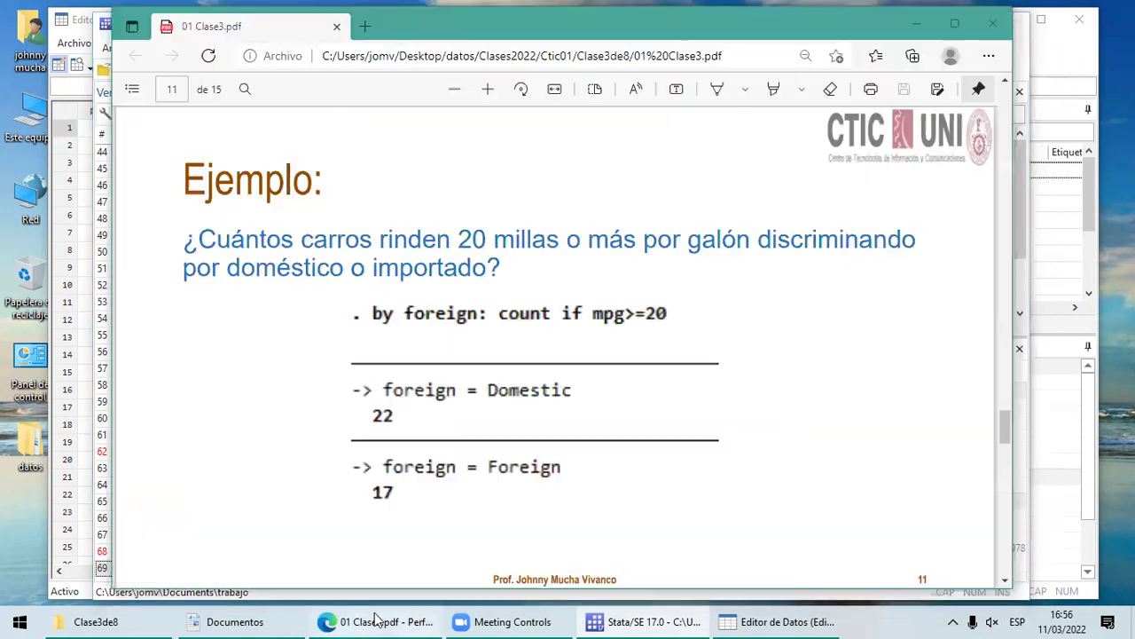
click(1006, 583)
click(1005, 583)
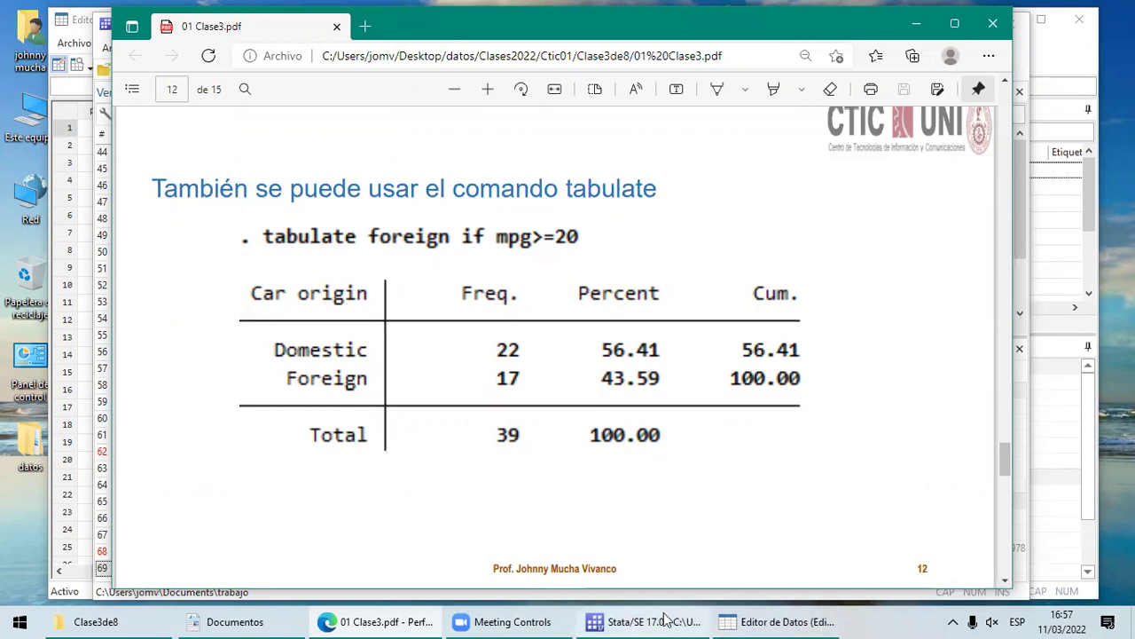
Step: Run tabulate foreign if mpg>=20 in Stata, checking the condition against the PDF example
mouse_move(665, 620)
click(621, 550)
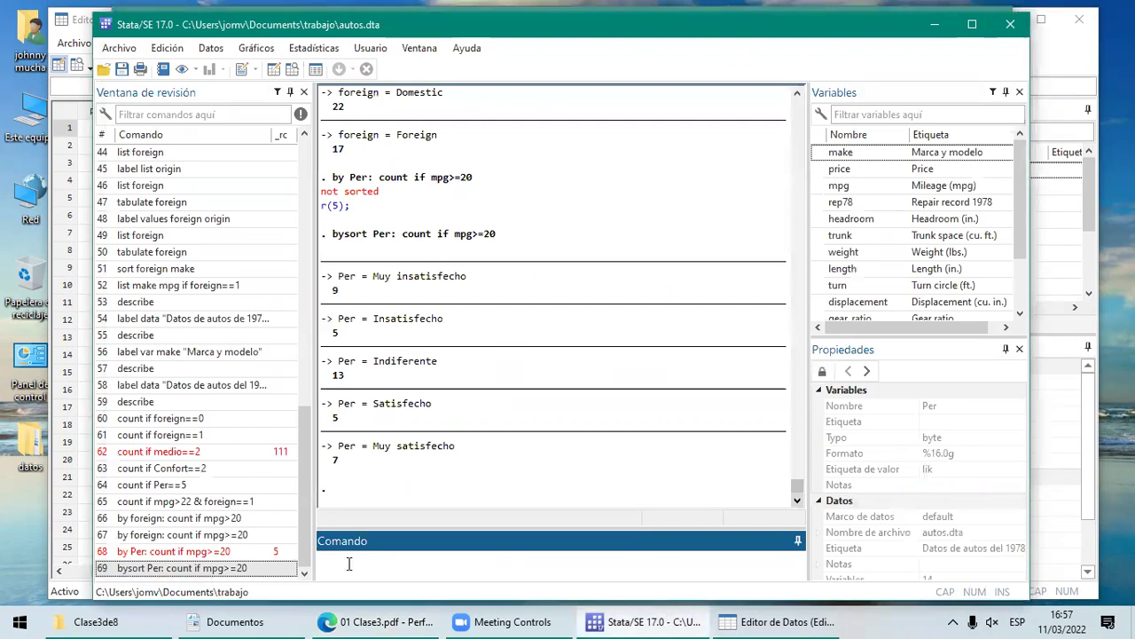
text(tab)
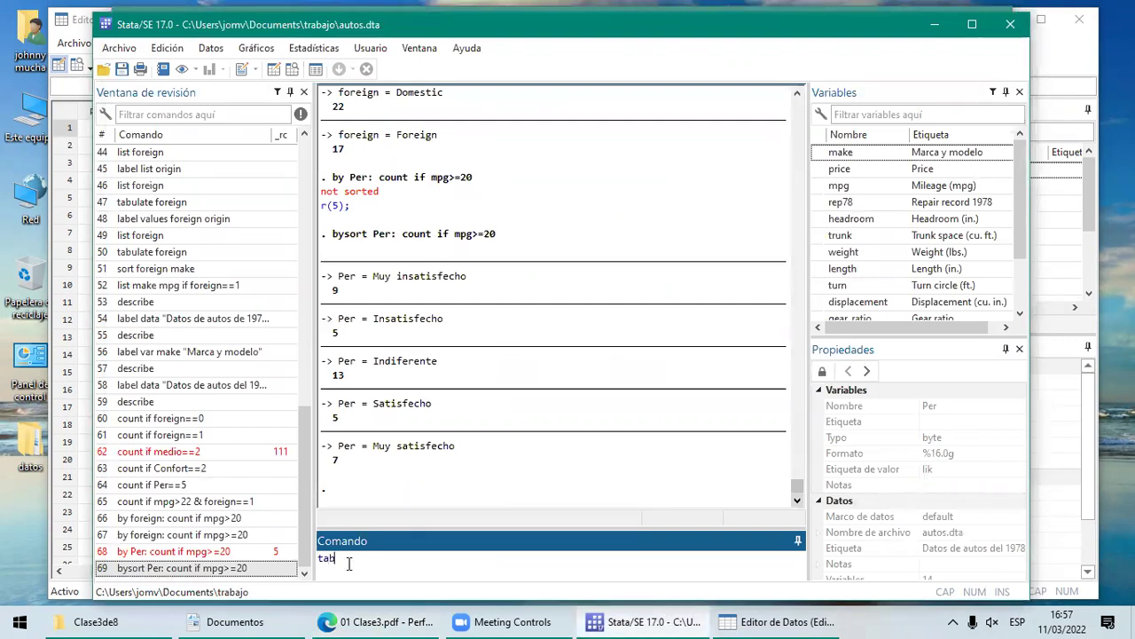
text(ulate foreign)
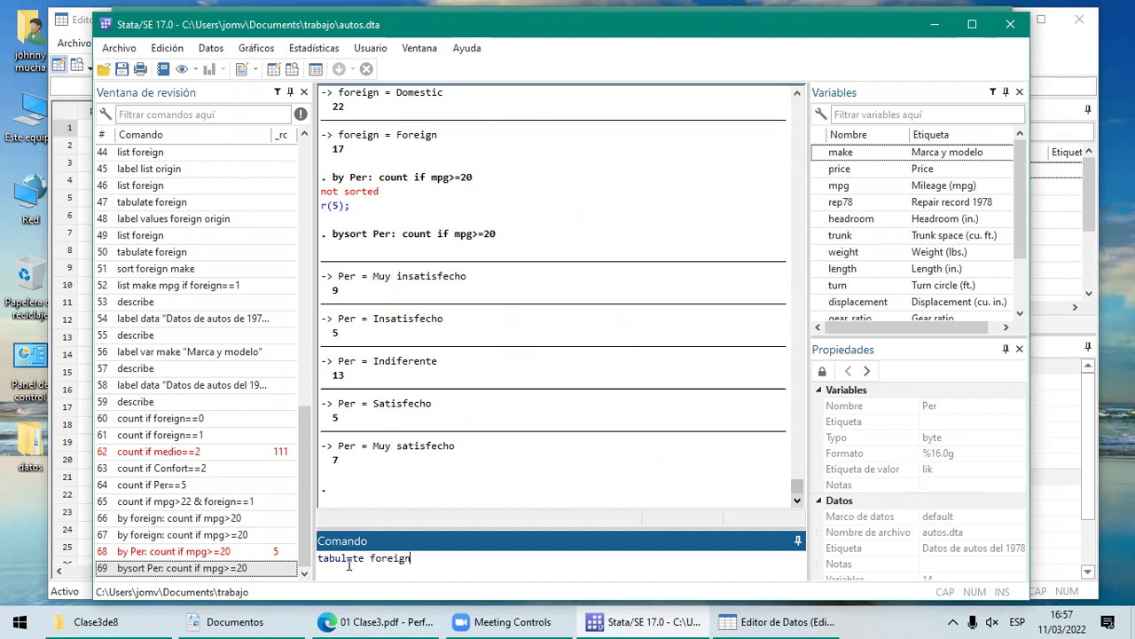
text( if mpg)
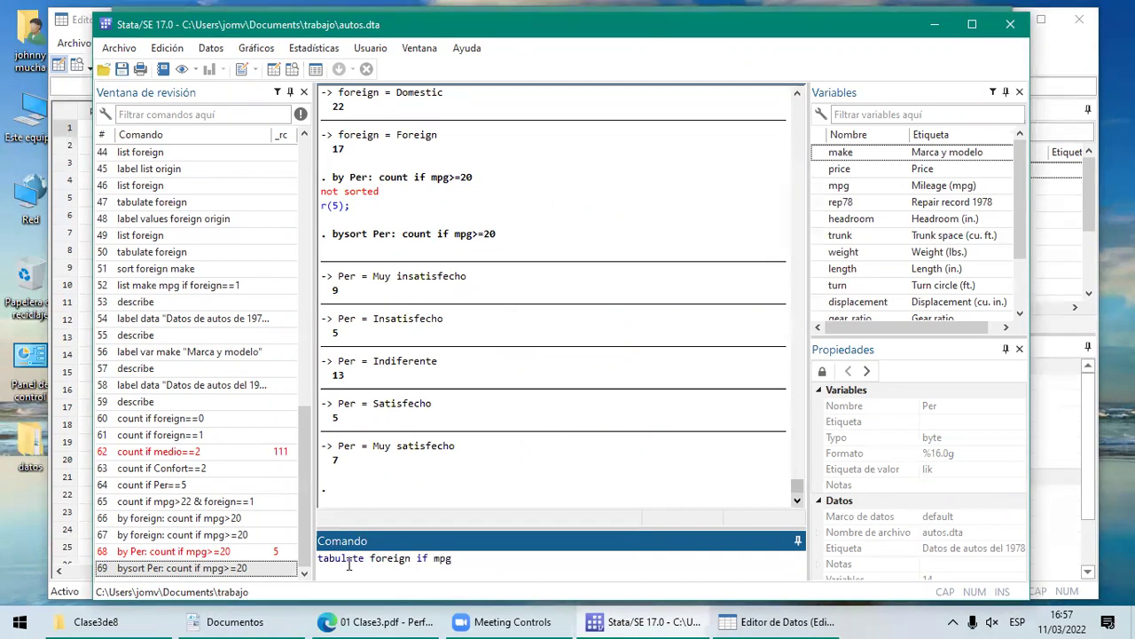
text(>=)
click(366, 617)
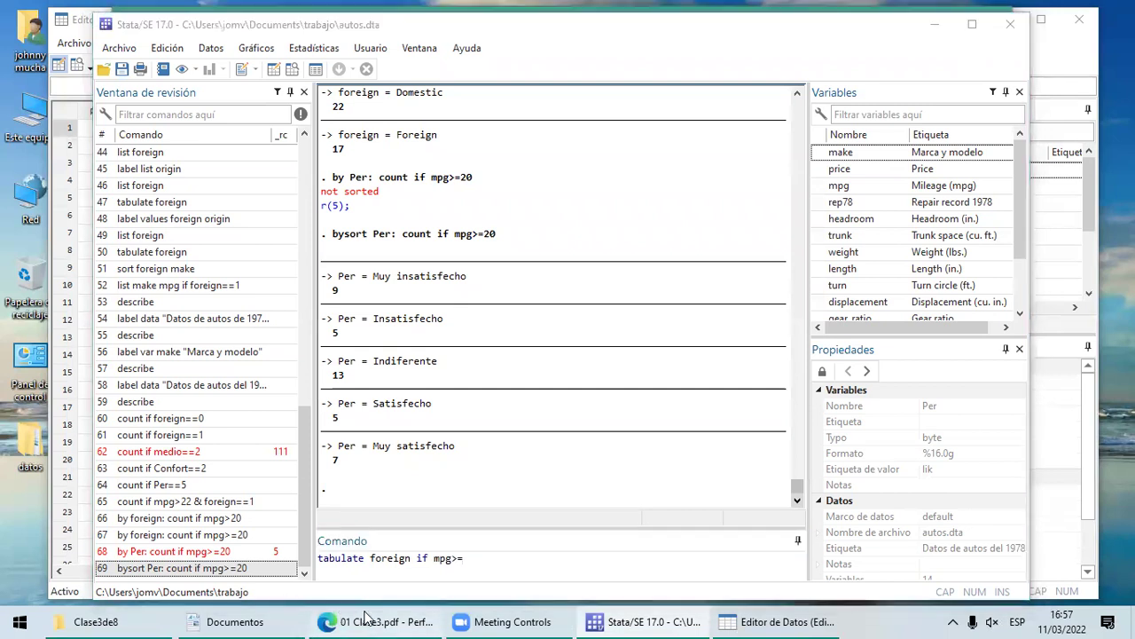
click(665, 619)
text(20)
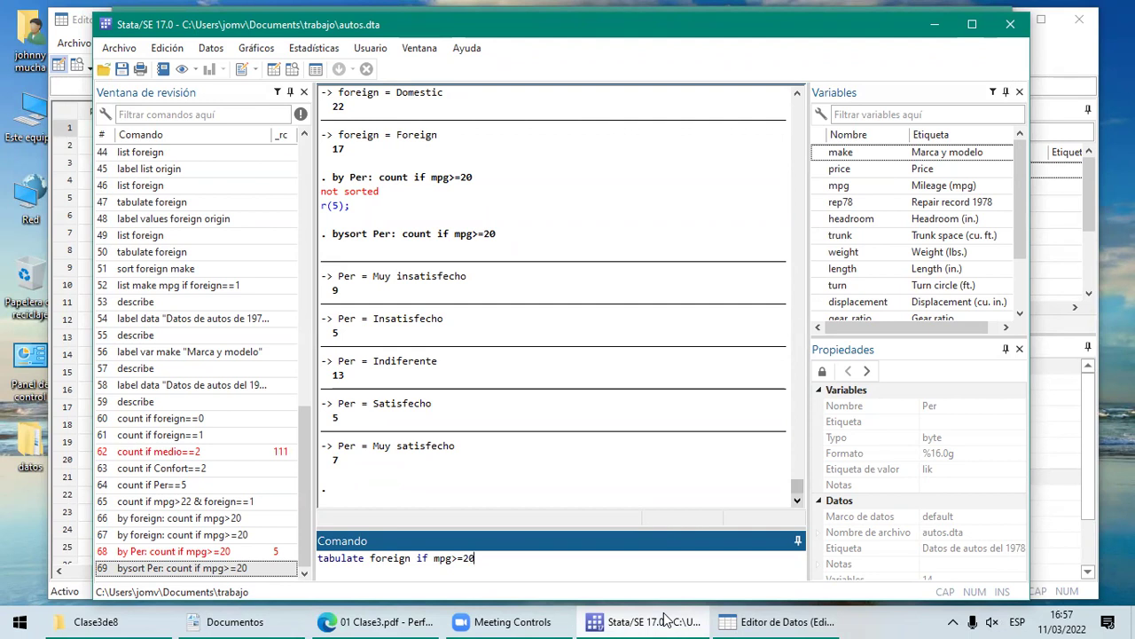
key(Return)
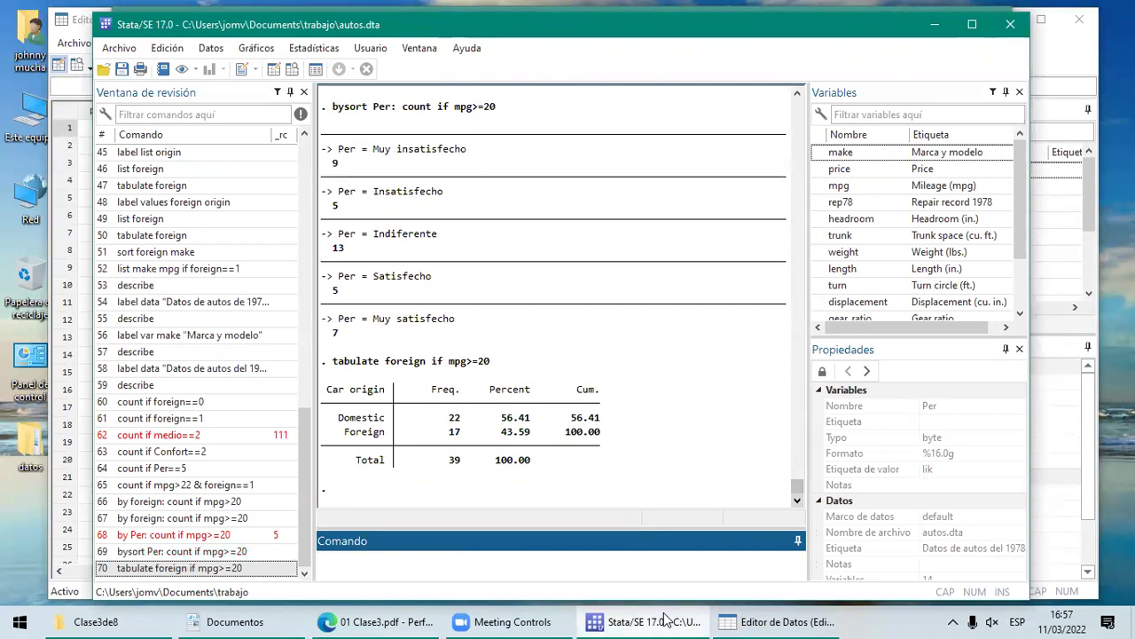
Step: Recall the last tabulate command, replace foreign with Per, and run tabulate Per if mpg>=20
text(t)
key(BackSpace)
click(198, 569)
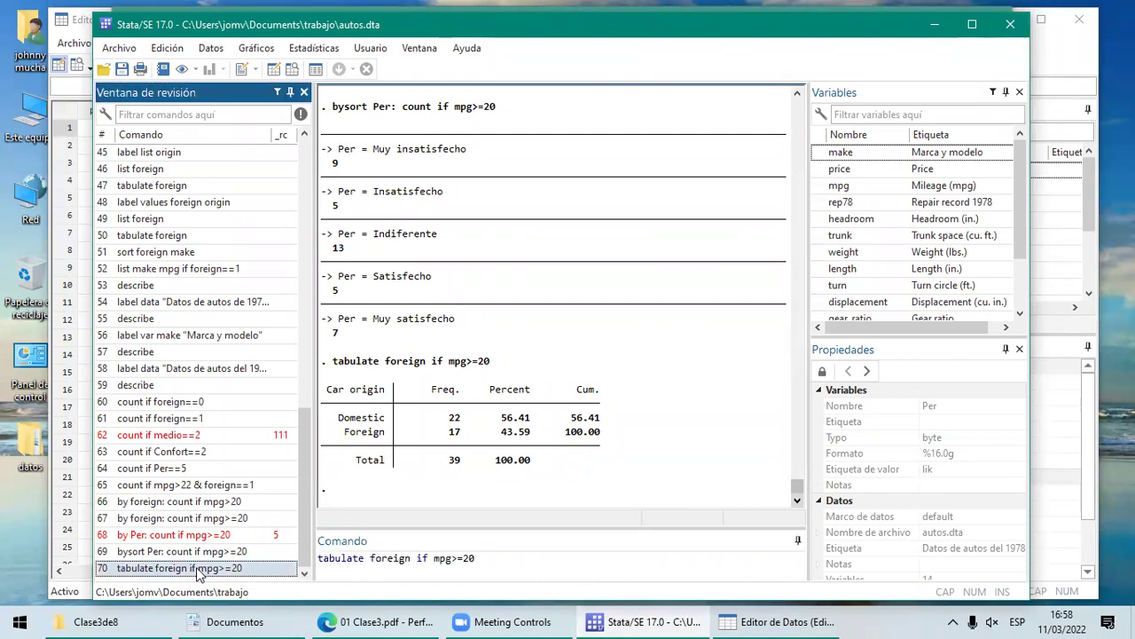
double_click(398, 559)
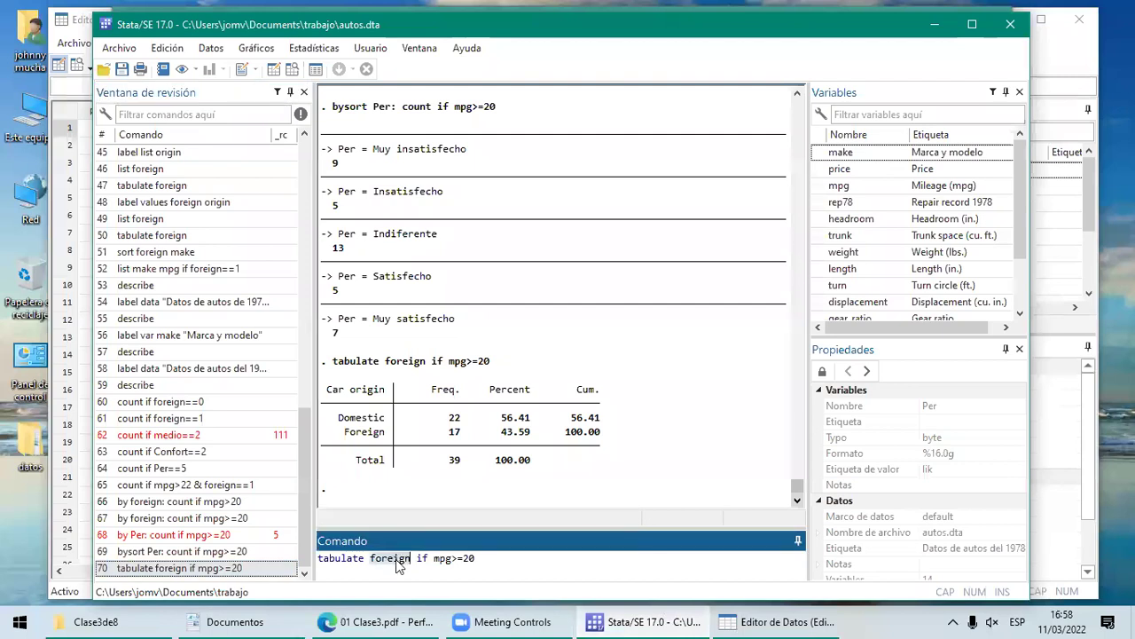
text(Per)
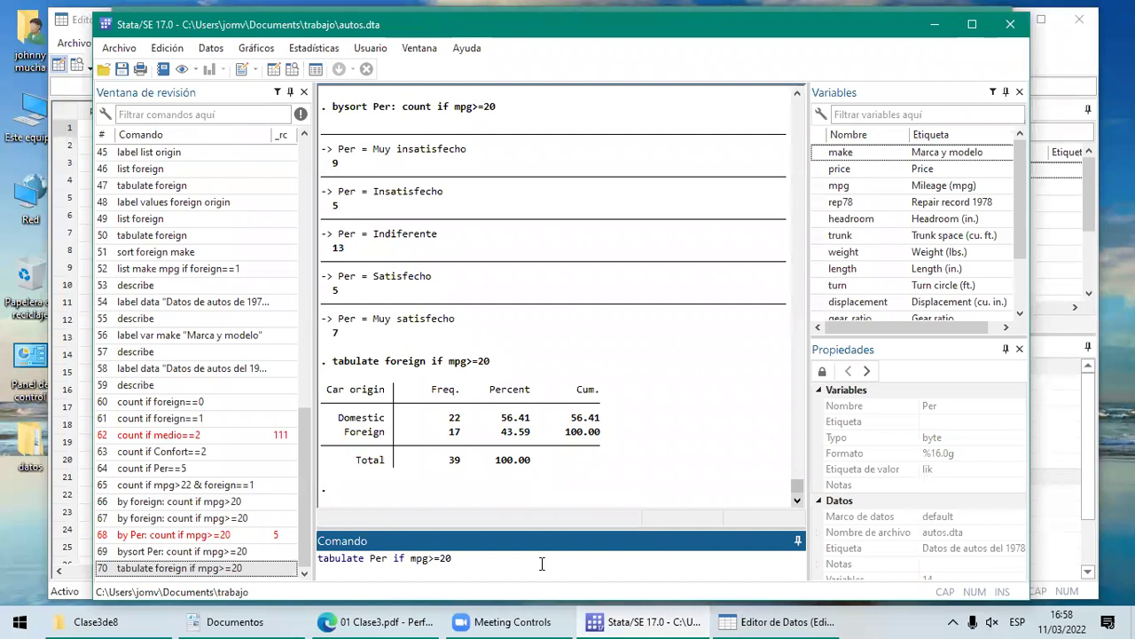
key(Return)
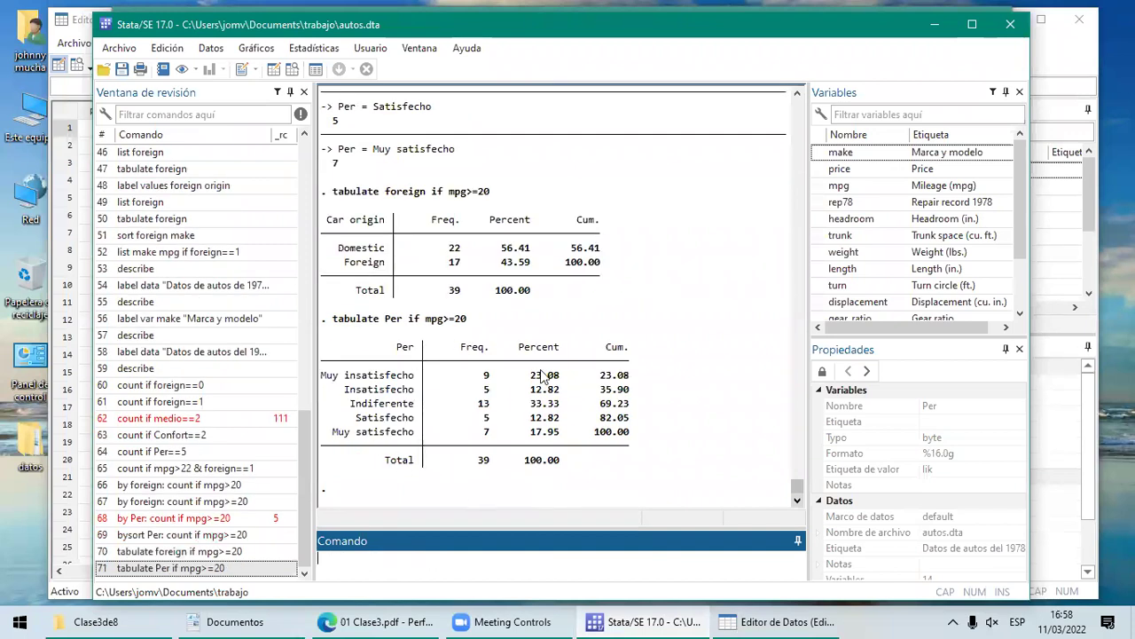
Step: Reuse the previous command with Confort as the variable, run tabulate Confort if mpg>=20, and review the frequency tables
click(236, 570)
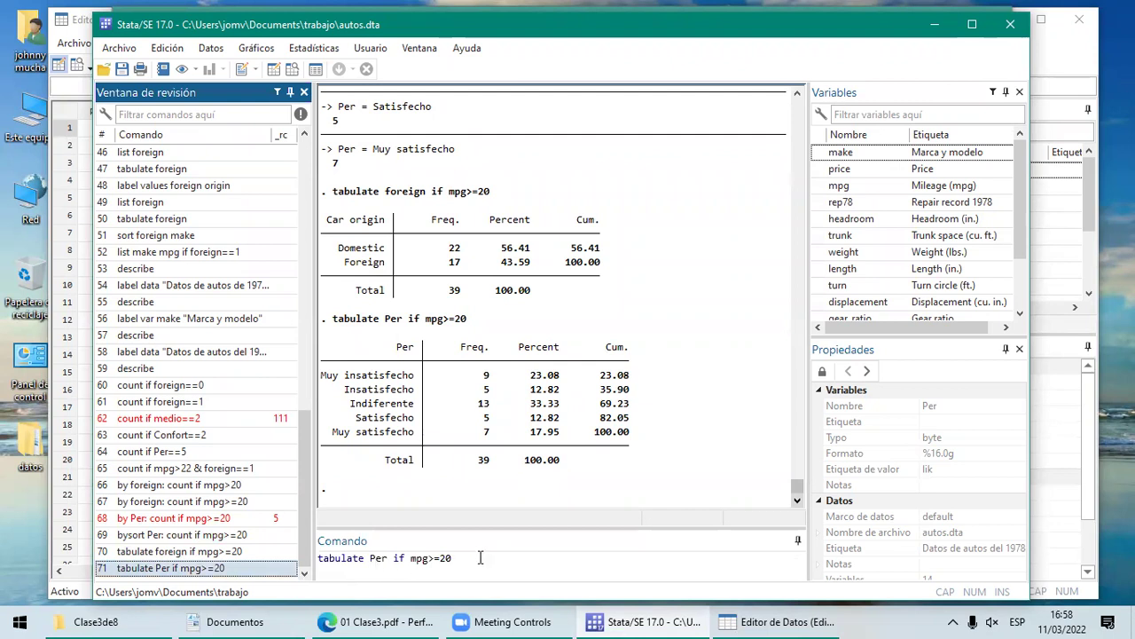
double_click(374, 558)
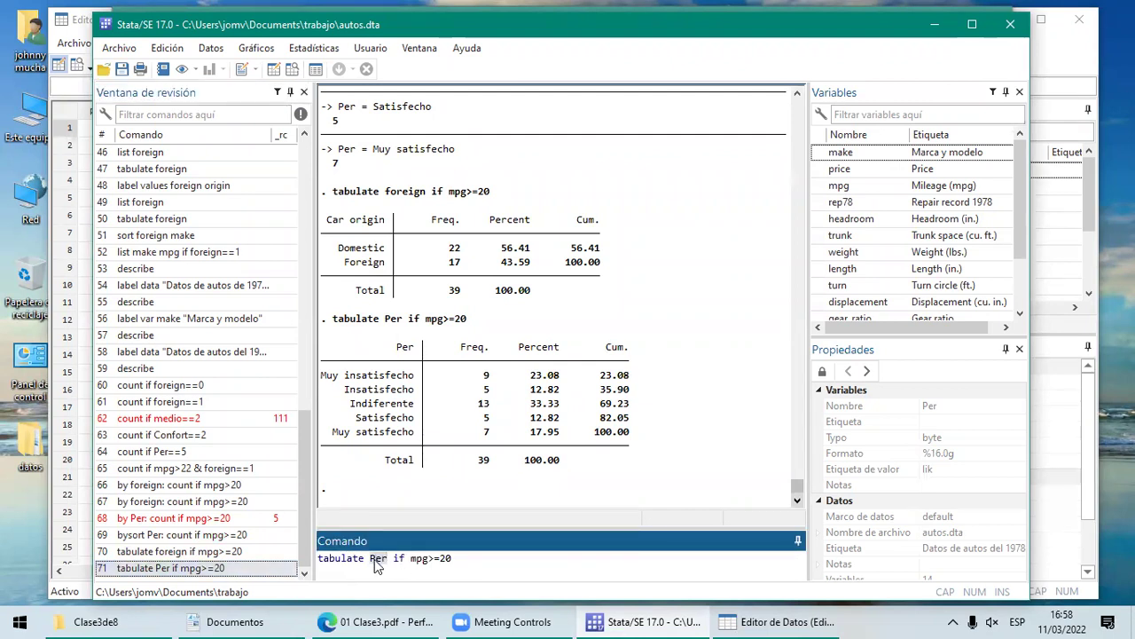
text(d)
text(onfort)
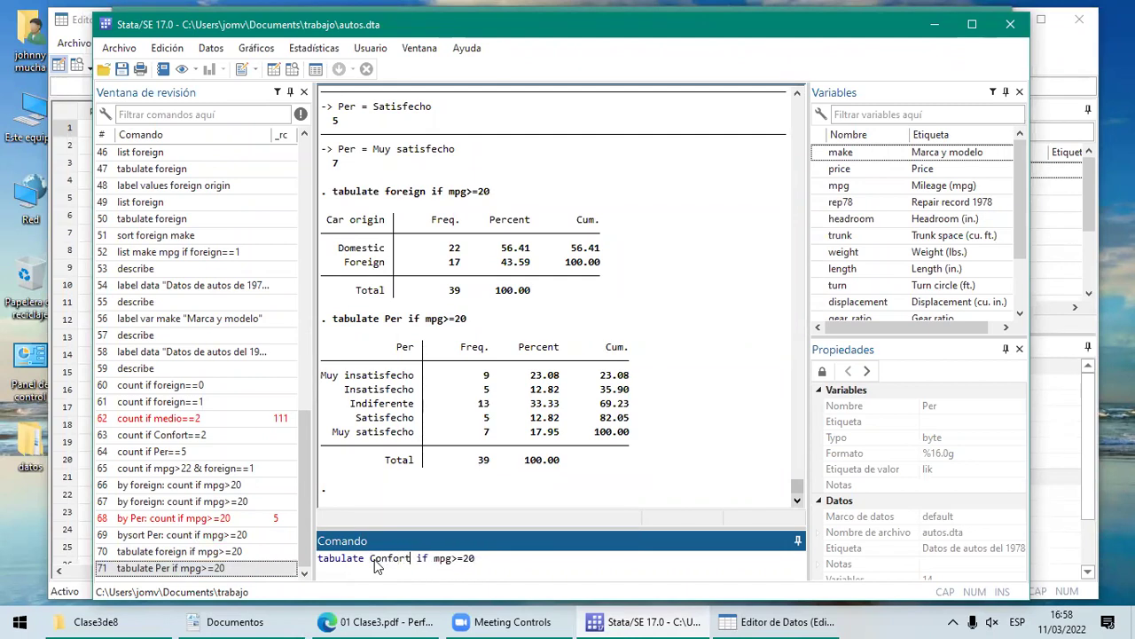
key(Return)
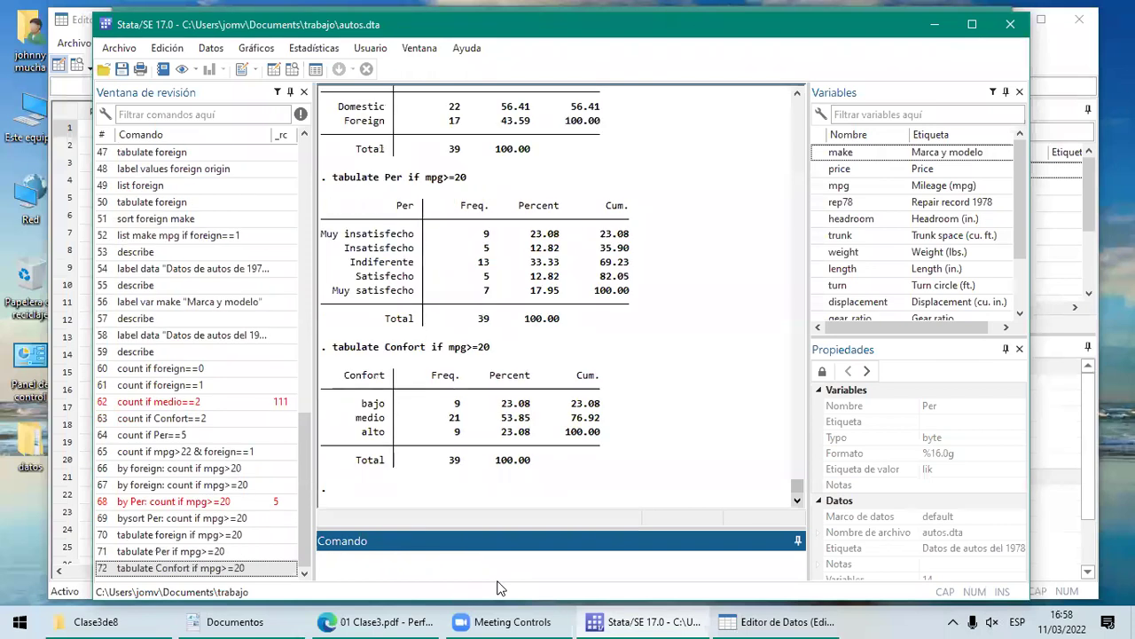
click(797, 94)
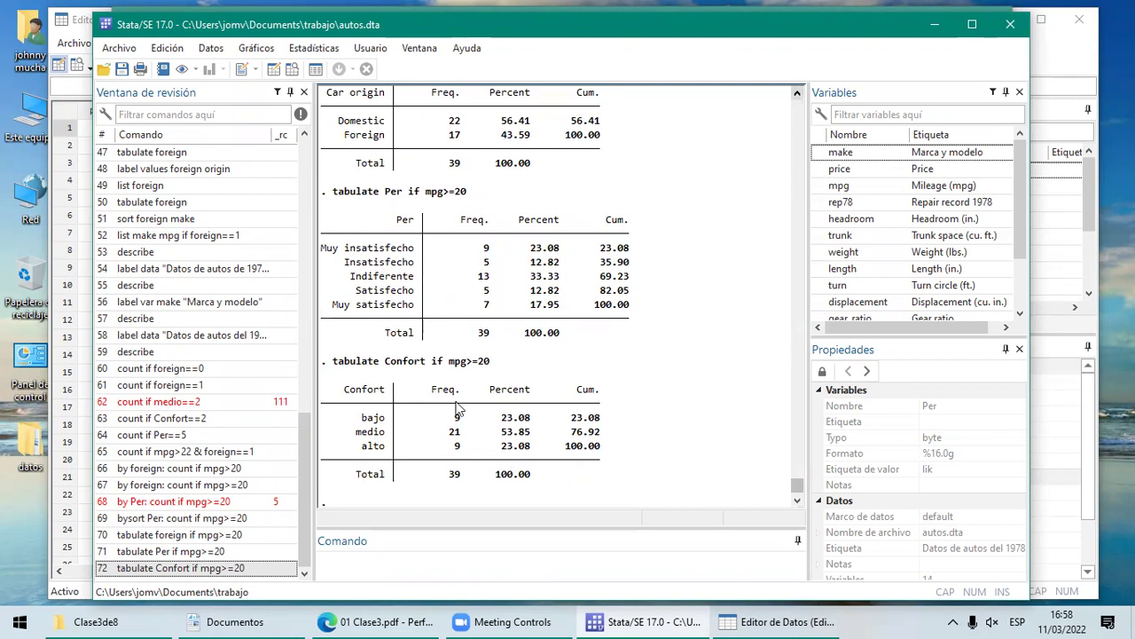
click(798, 502)
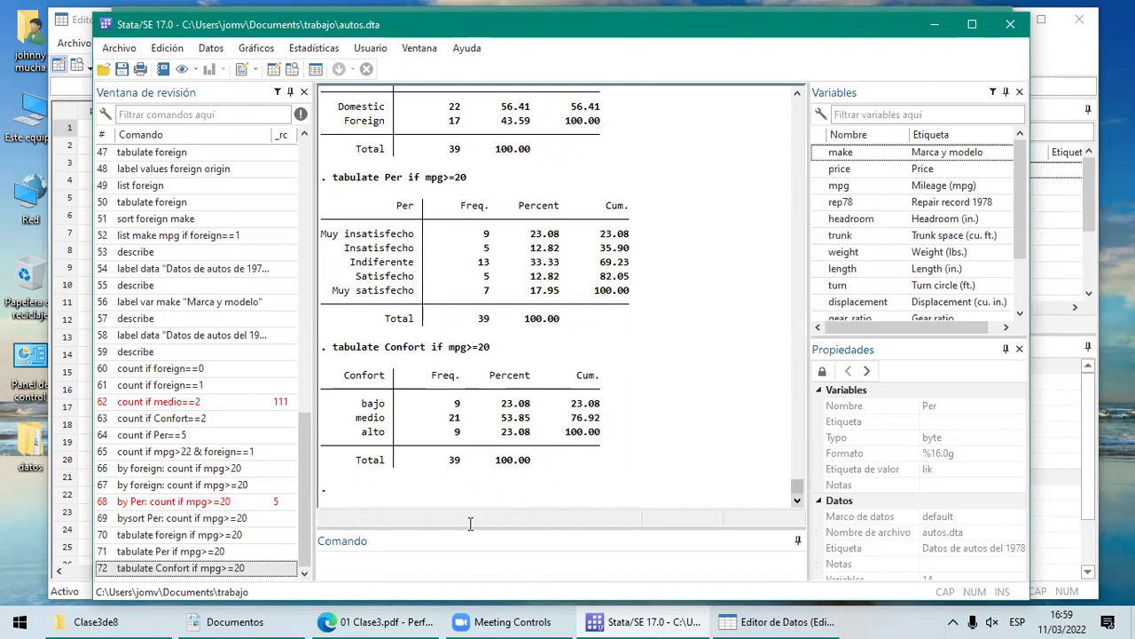
Step: Switch to 01 Clase3.pdf and read the generate and replace explanation on page 13
click(404, 614)
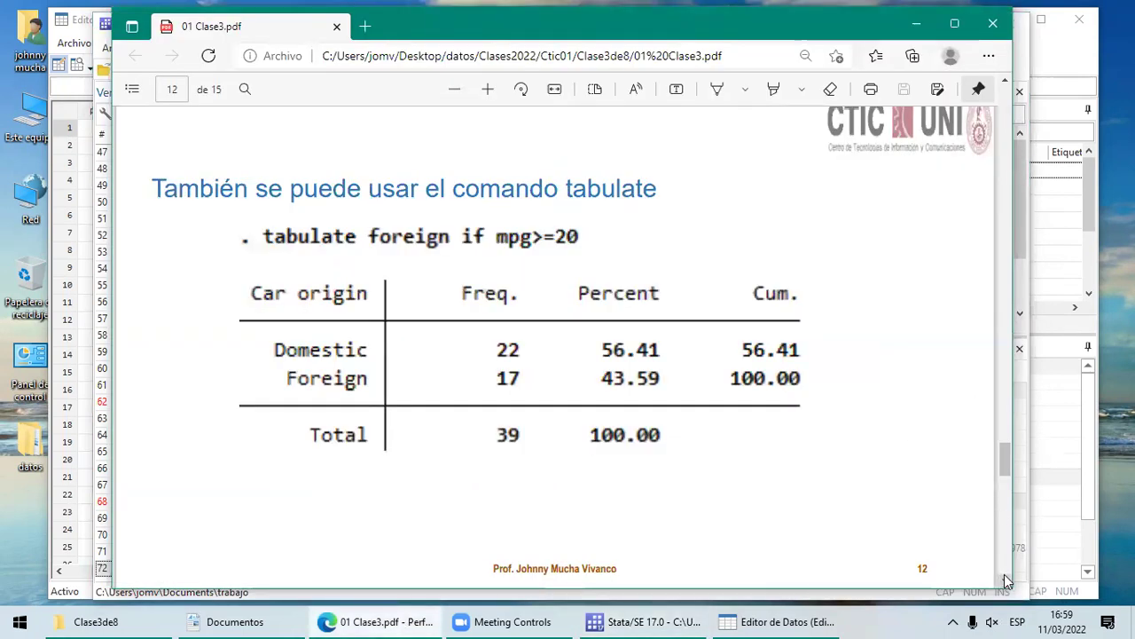
scroll(1004, 574, down, 3)
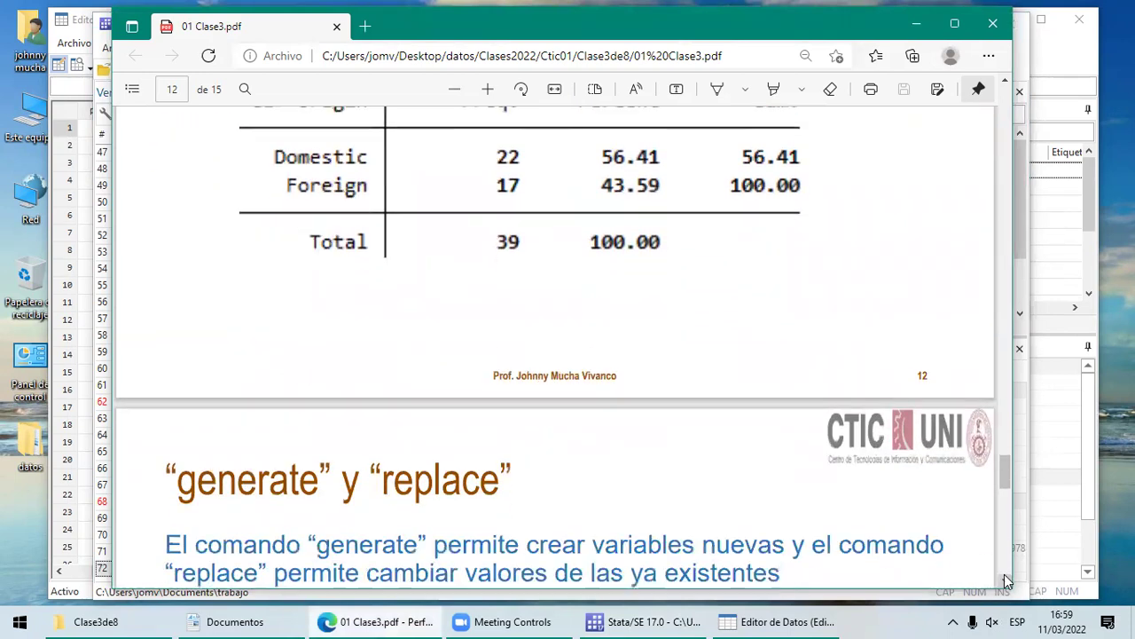
scroll(1004, 574, down, 2)
scroll(1005, 574, down, 3)
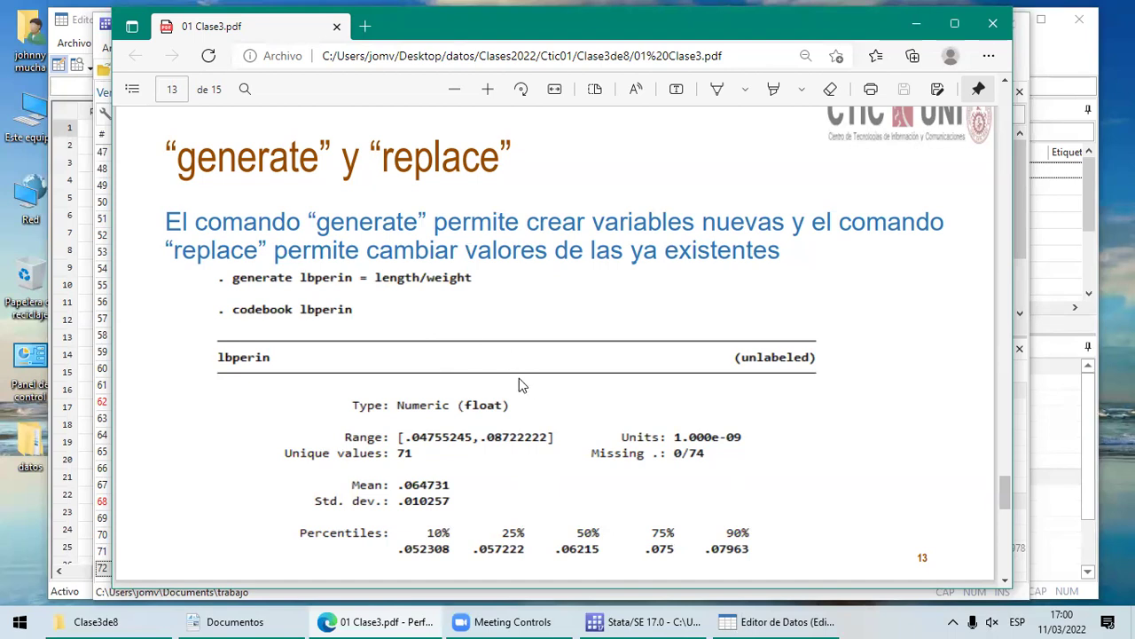
Step: Switch to Stata and run describe to list the dataset's variables
click(648, 621)
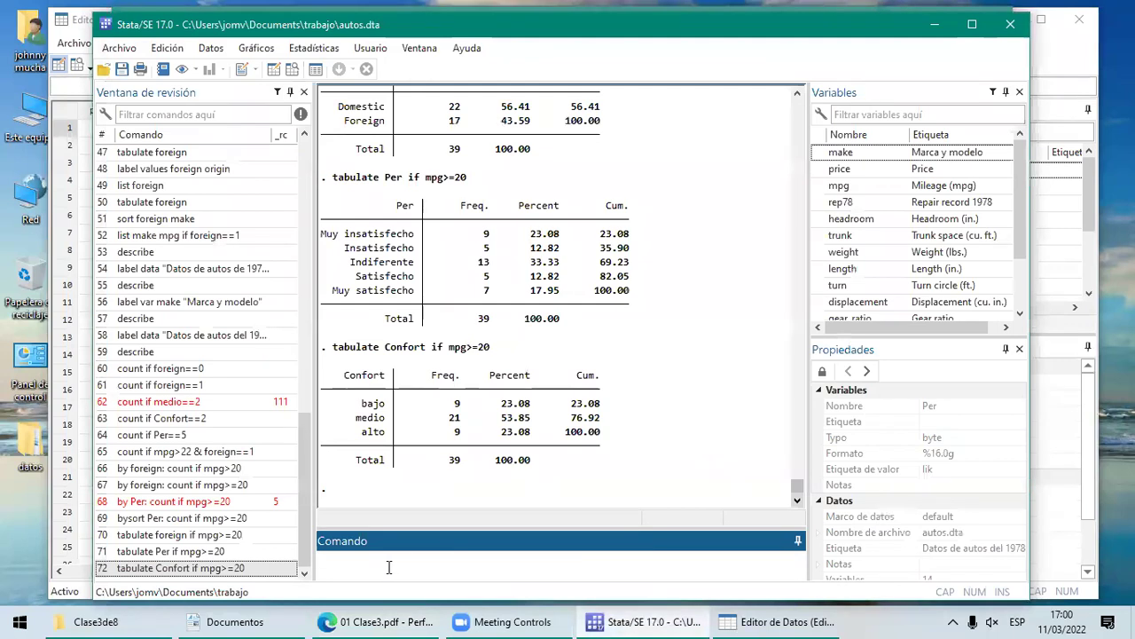
text(describe)
key(Return)
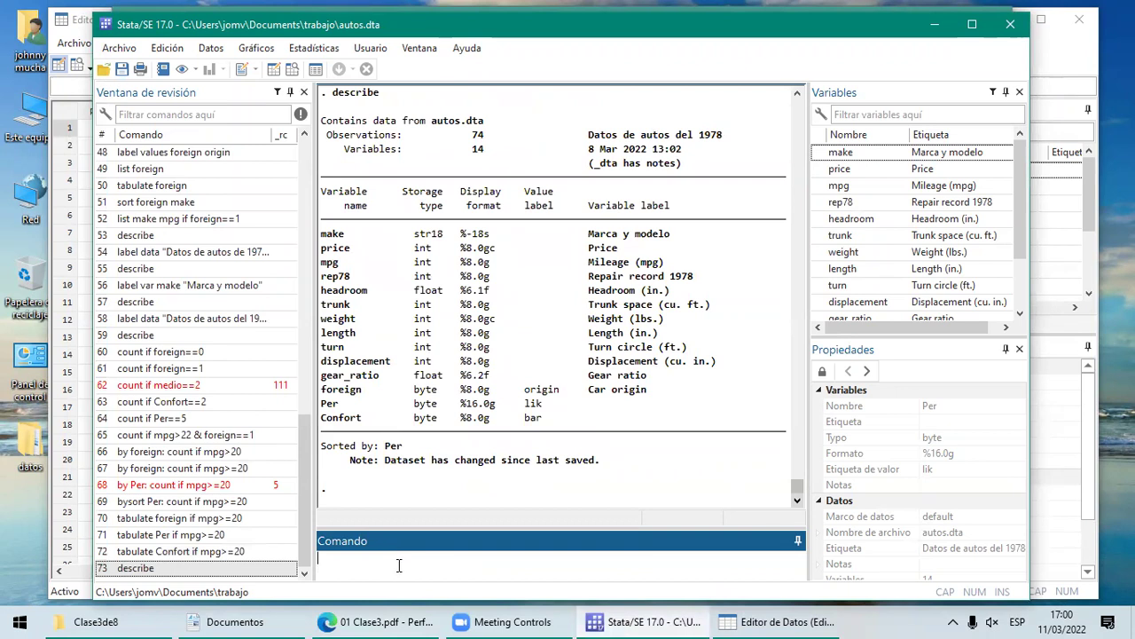
Step: Check the generate example in 01 Clase3.pdf and write the command generate lbperin=length/weigth in Stata, without running it
click(391, 621)
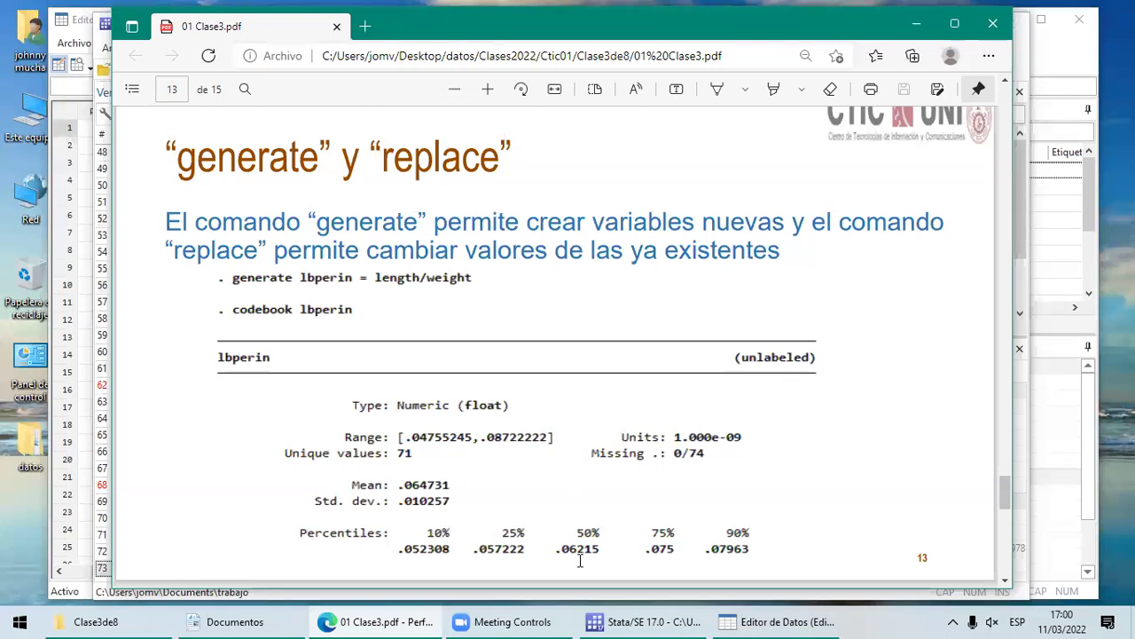
click(645, 620)
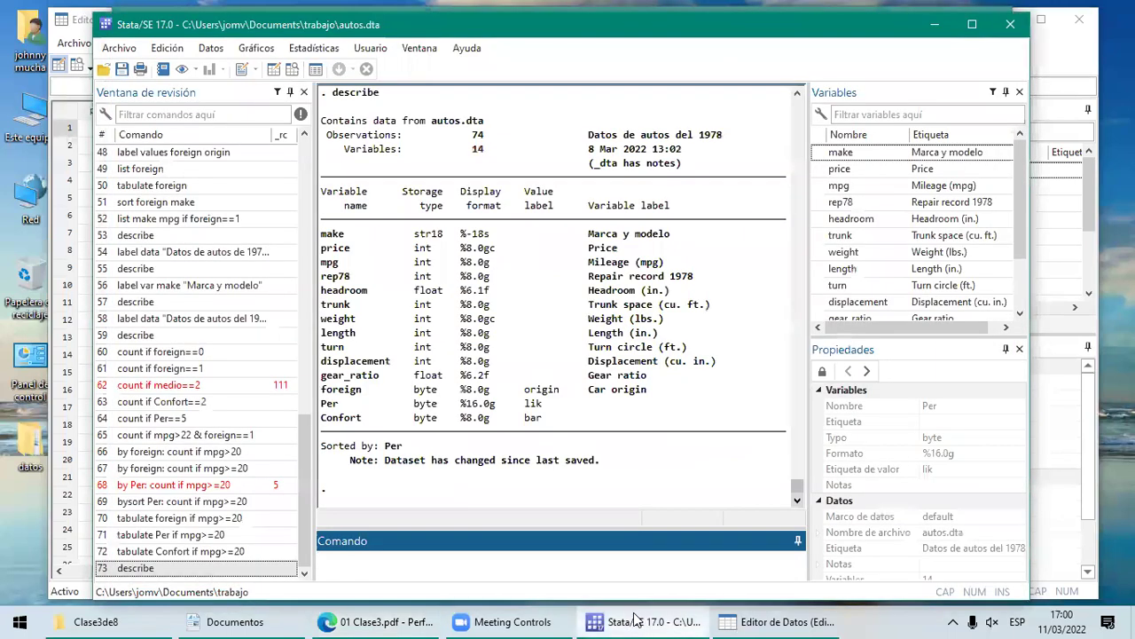
text(generate )
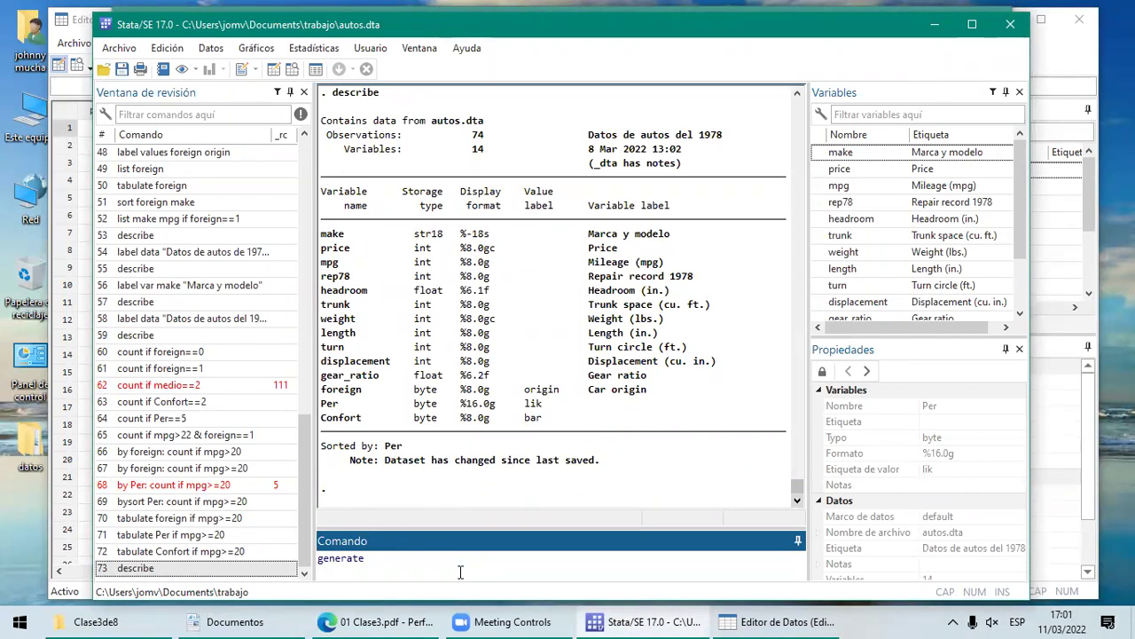
text(lperin)
click(386, 620)
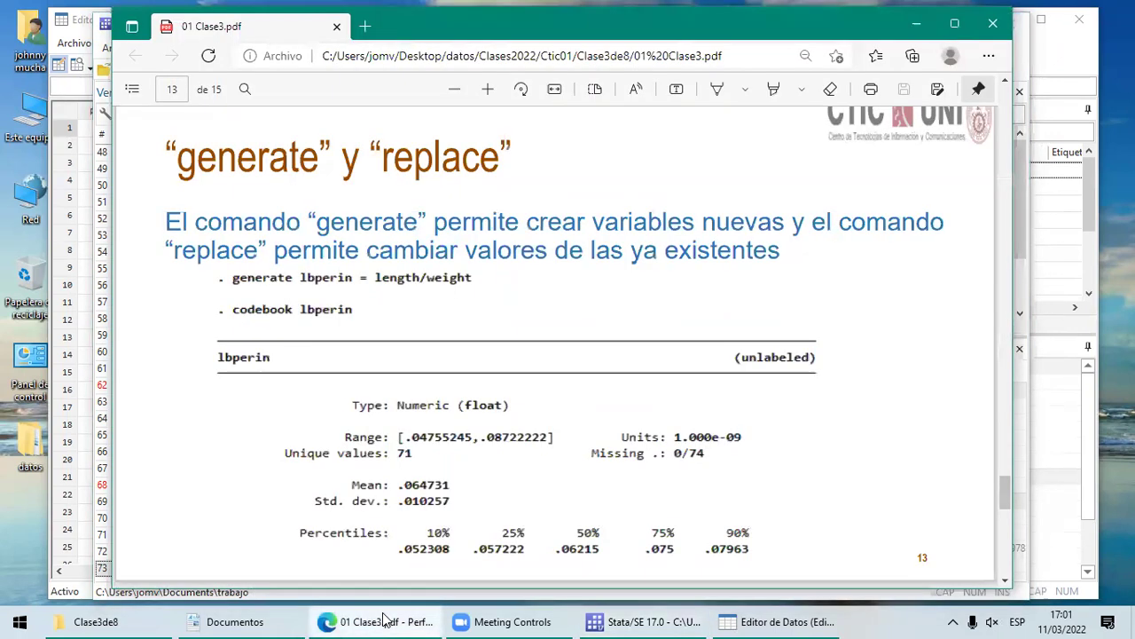
click(606, 619)
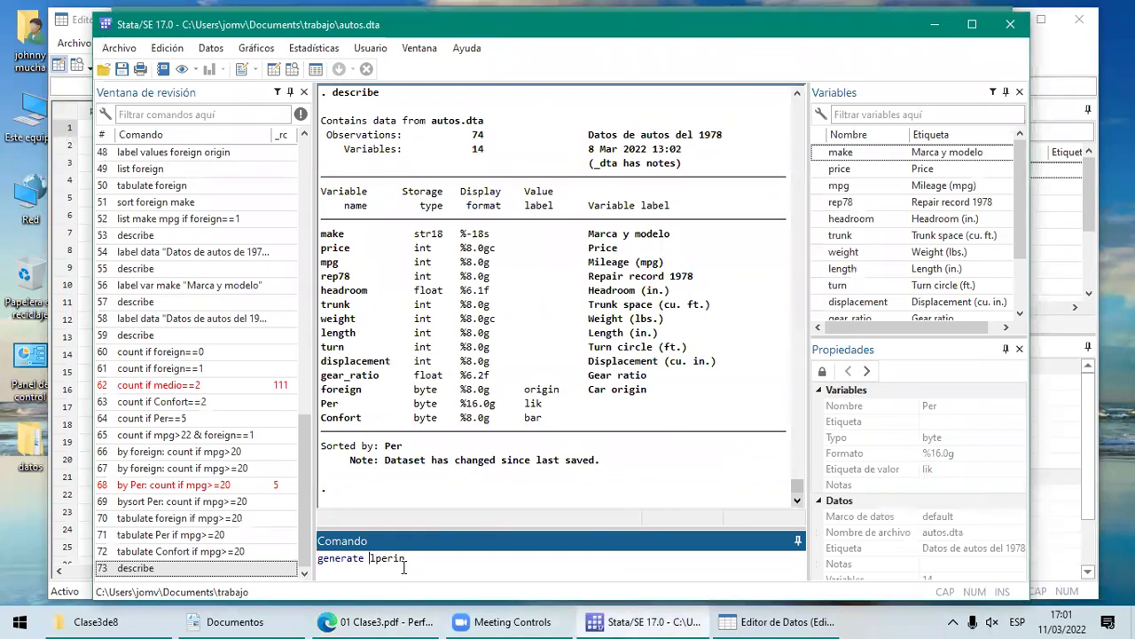
text(b)
click(416, 559)
text(=)
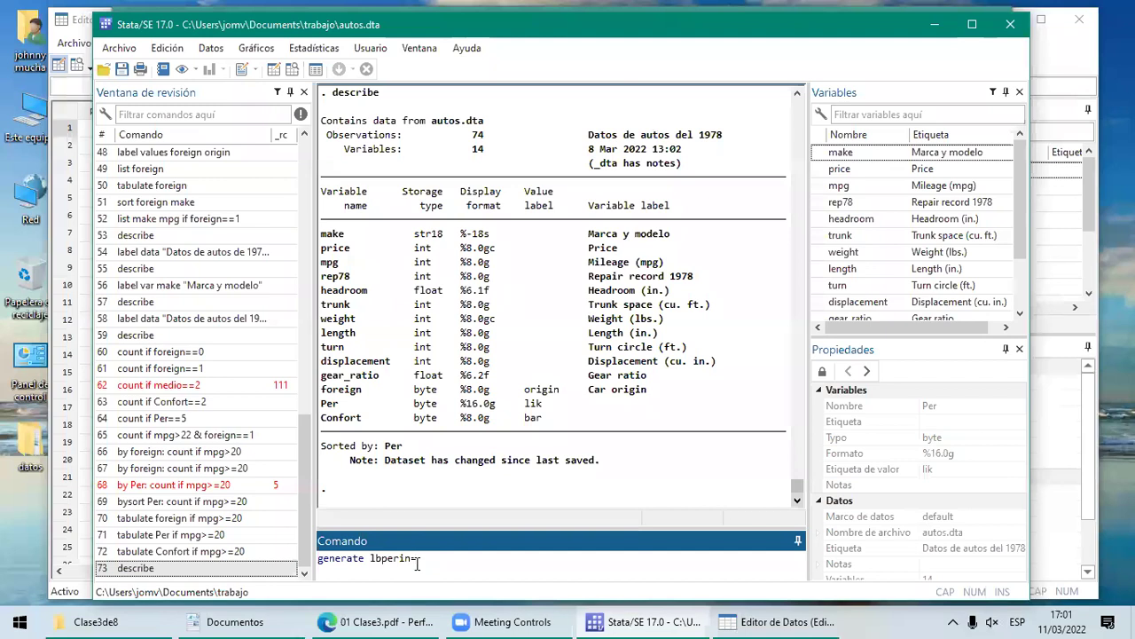
text(length/weigth)
Step: Switch to the Data Editor and examine the autos dataset's columns from make through Confort
click(772, 618)
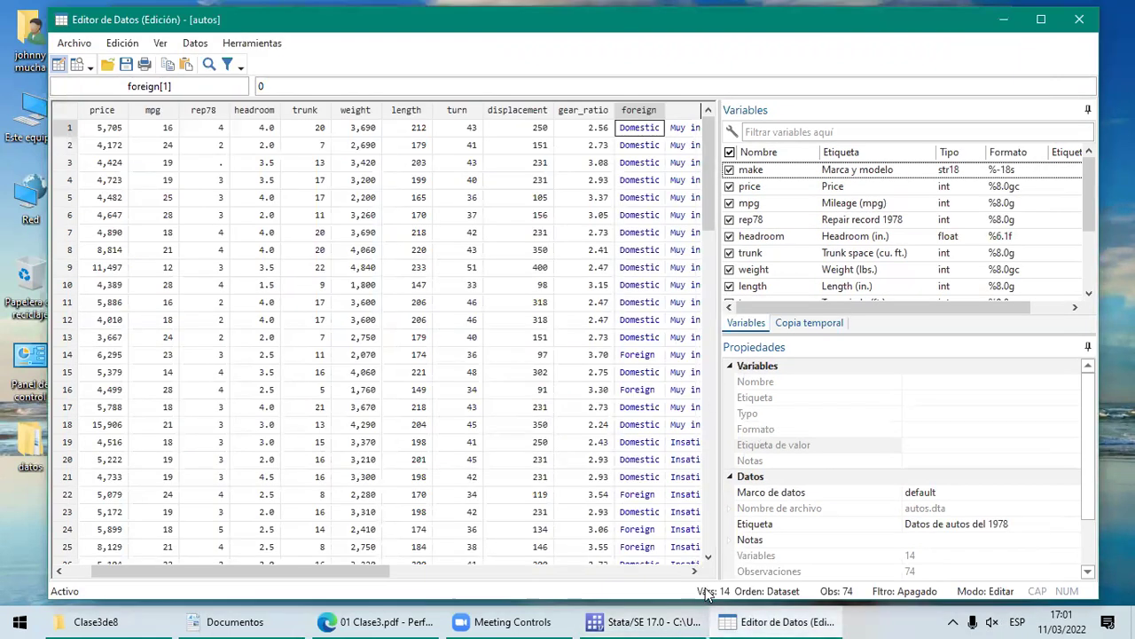
click(695, 572)
click(695, 572)
click(695, 571)
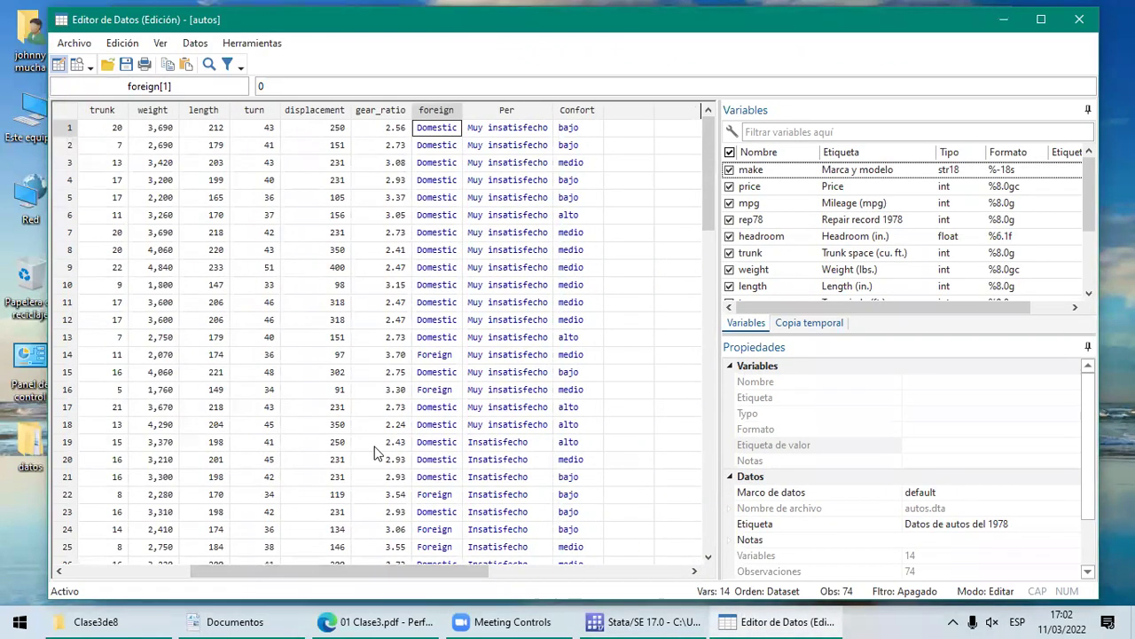
click(157, 570)
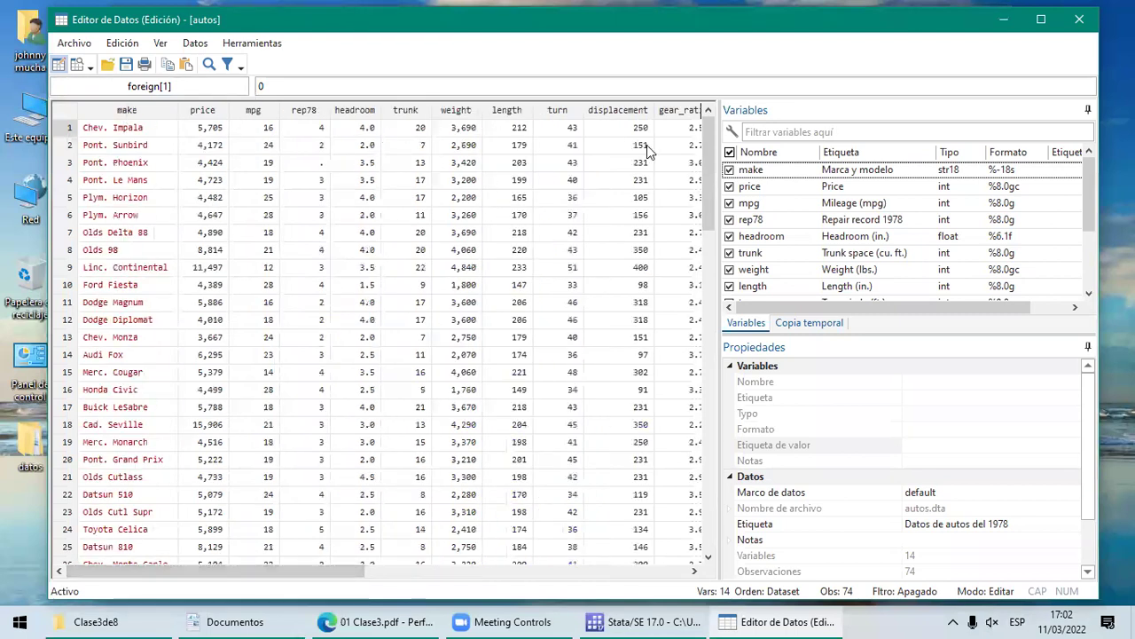
click(695, 571)
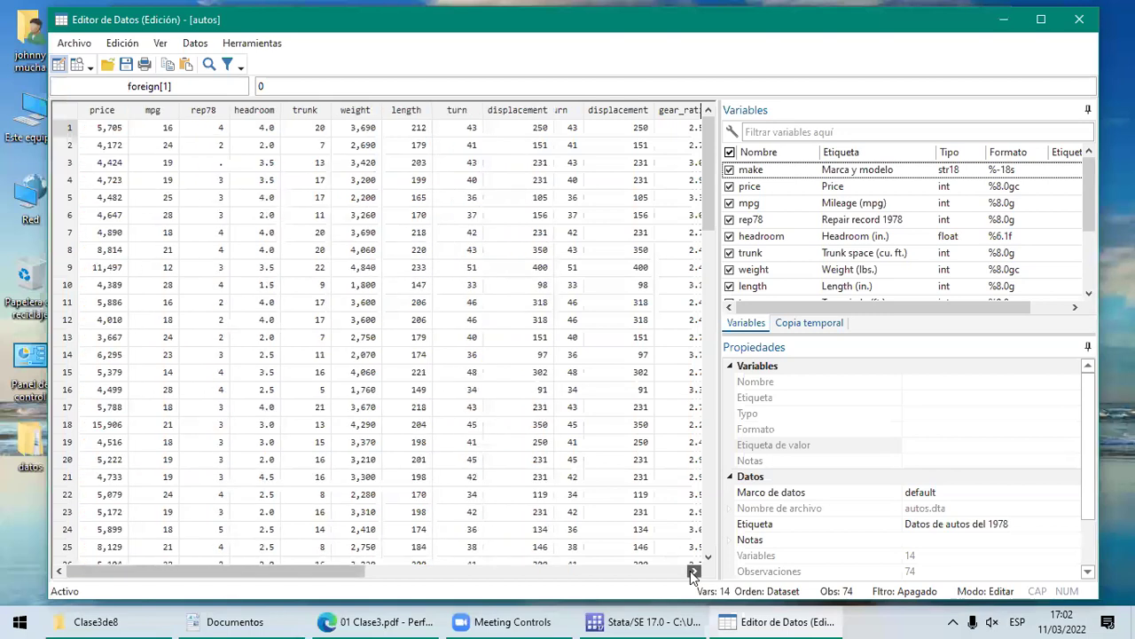
click(695, 570)
click(692, 571)
click(692, 571)
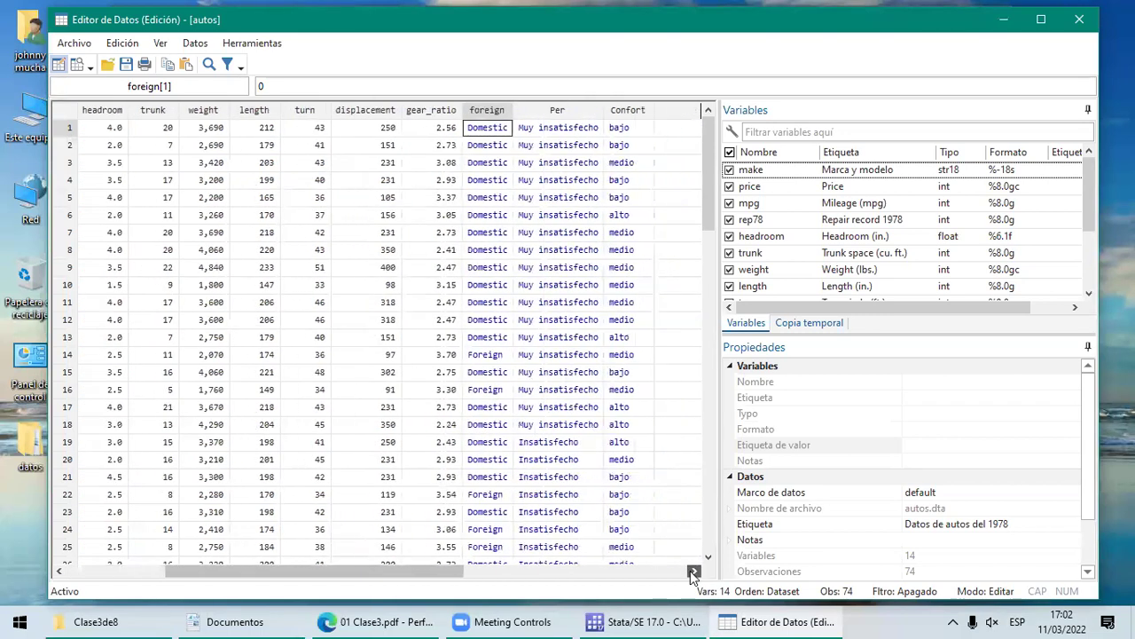
click(692, 571)
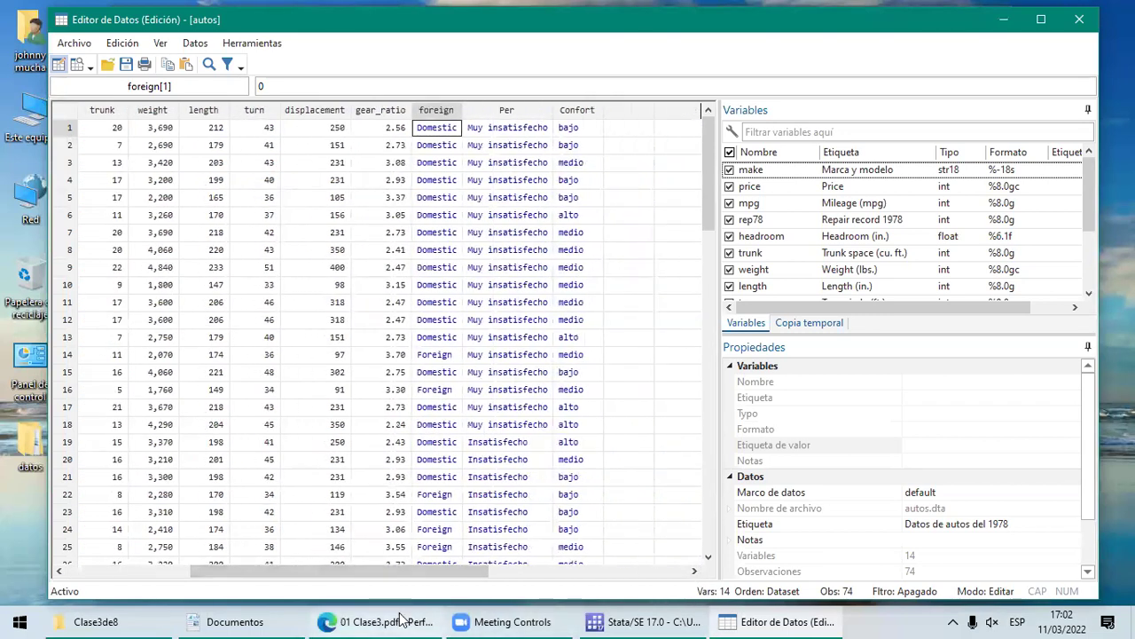
Step: Switch to Stata's main window and try to run generate lbperin=length/weigth
click(643, 622)
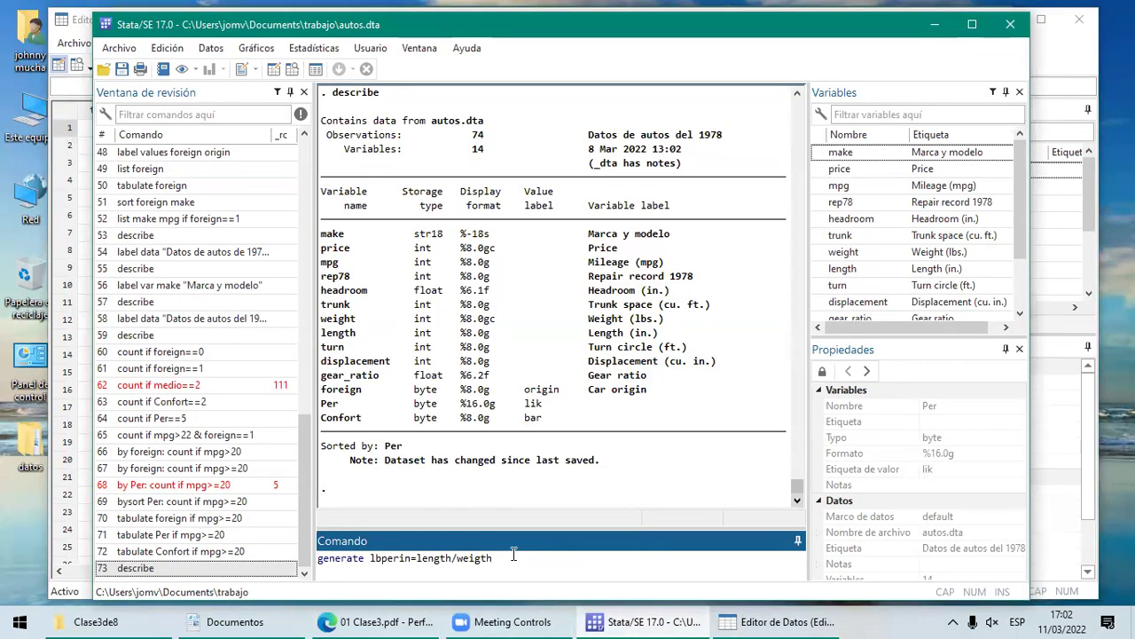
key(Return)
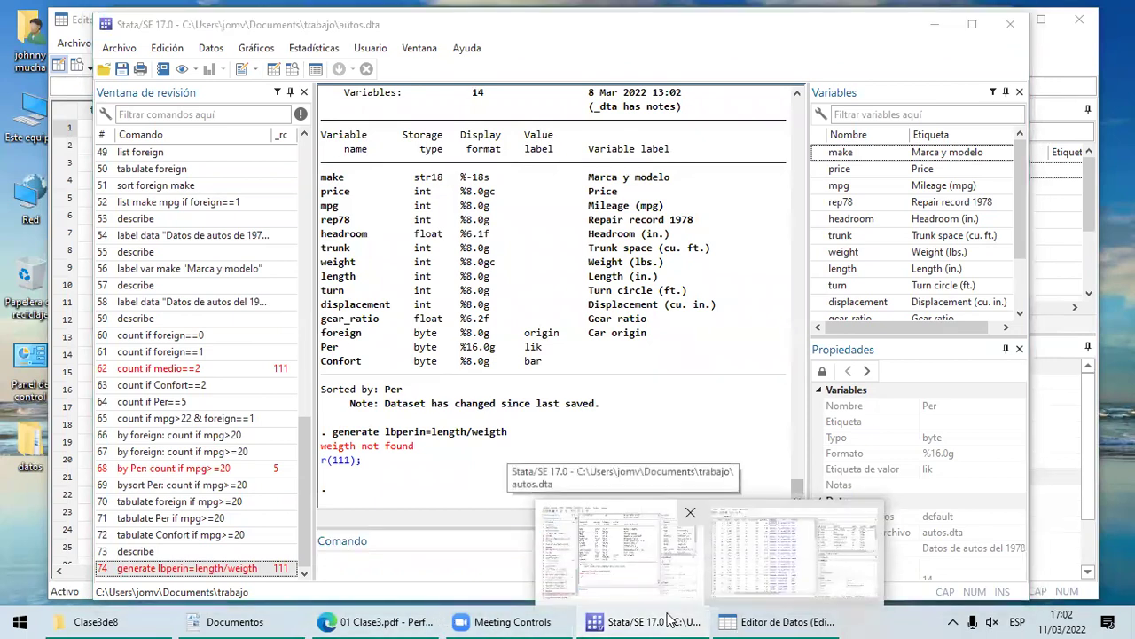
click(641, 618)
click(641, 618)
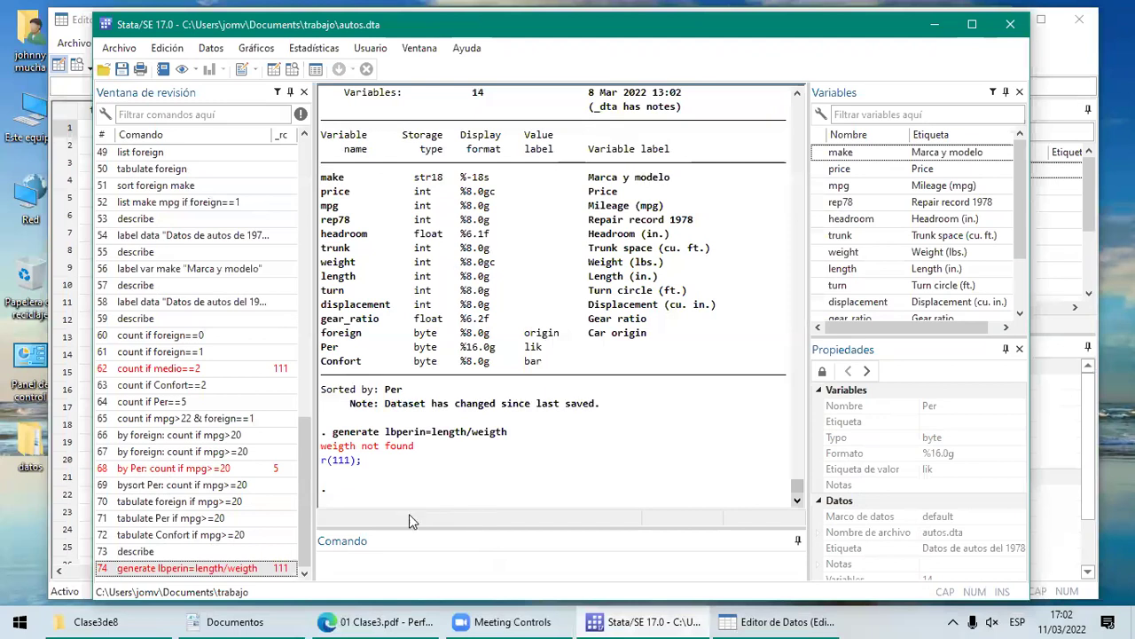
Step: Recall the failed generate command, correct the variable name to weight, and run generate lbperin=length/weight
click(264, 566)
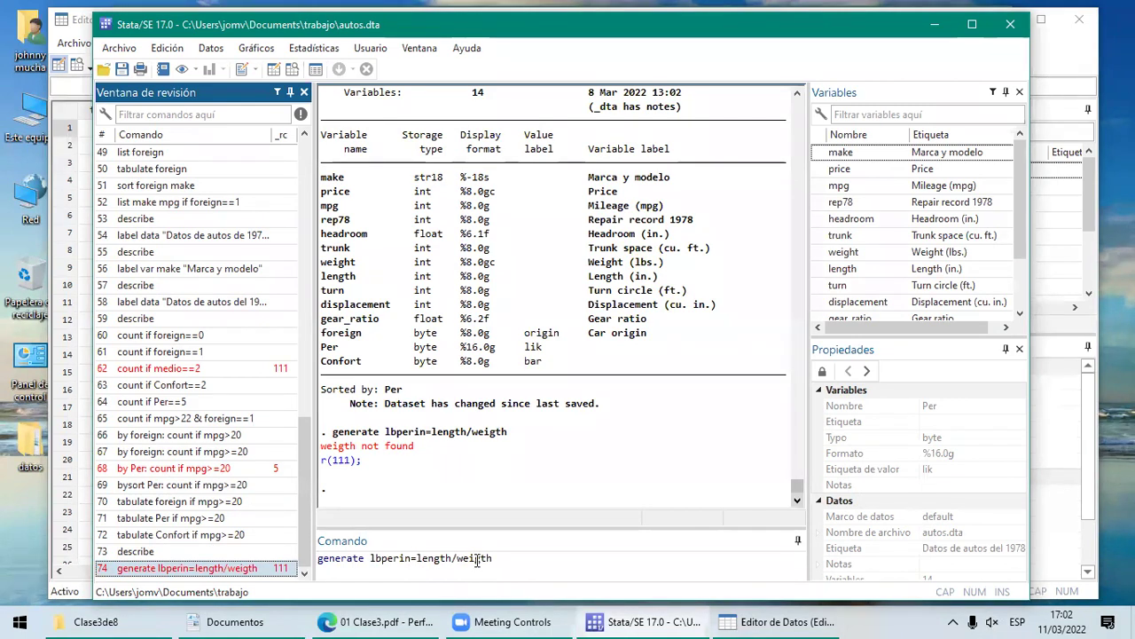
click(504, 558)
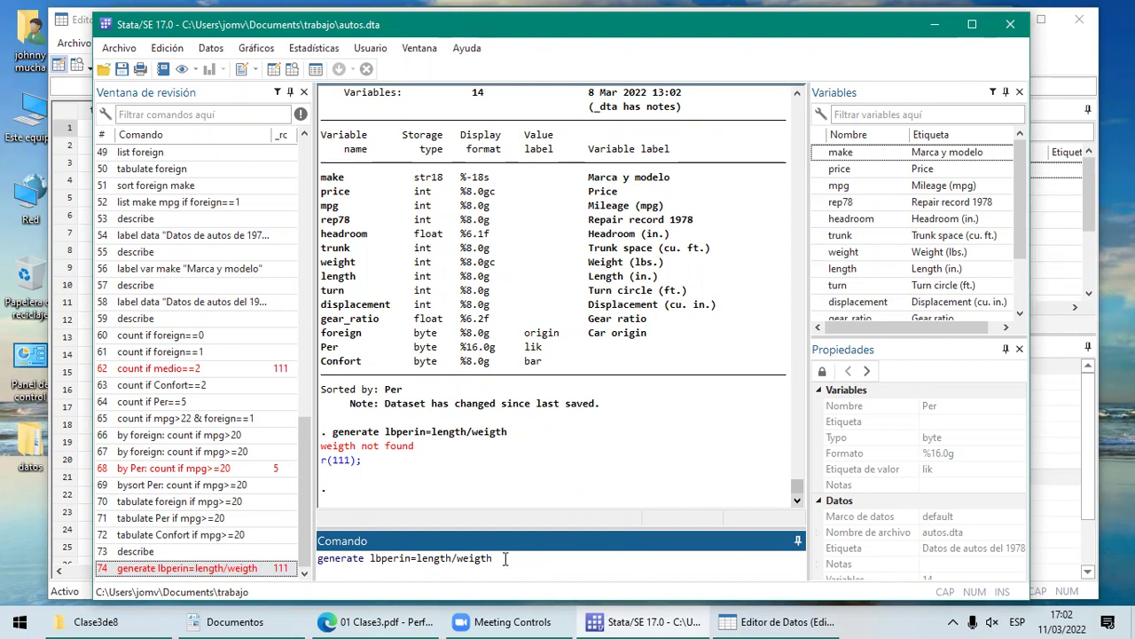
key(BackSpace)
key(BackSpace)
key(BackSpace)
key(BackSpace)
key(BackSpace)
key(BackSpace)
text(weight)
key(Return)
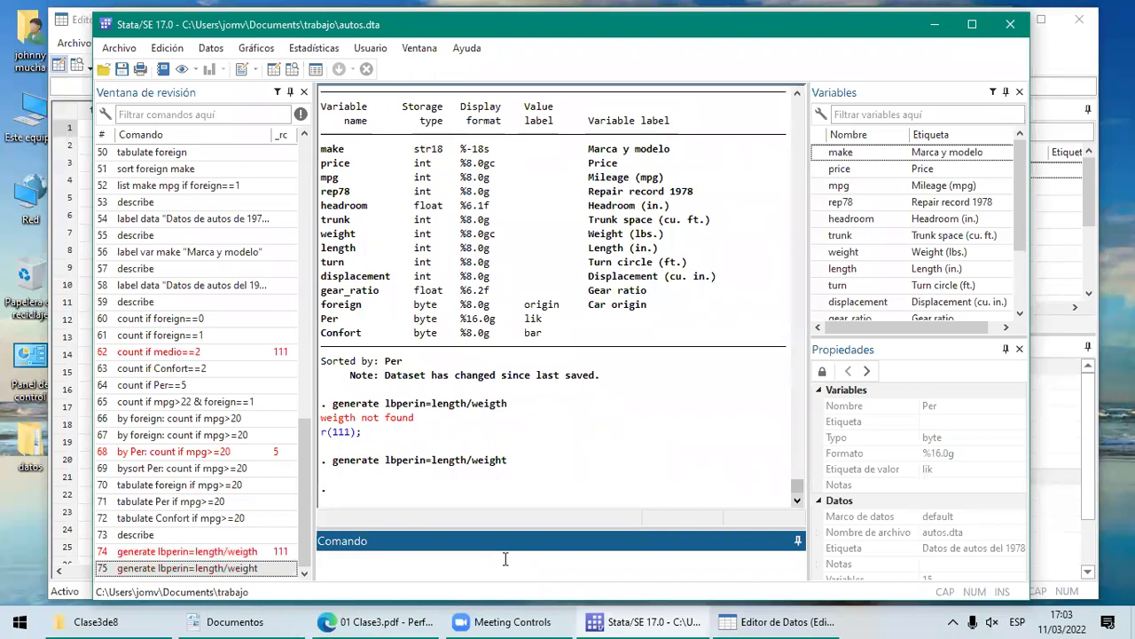
Step: Inspect the new lbperin column in the Data Editor, and run codebook lbperin in Stata's main window
click(760, 621)
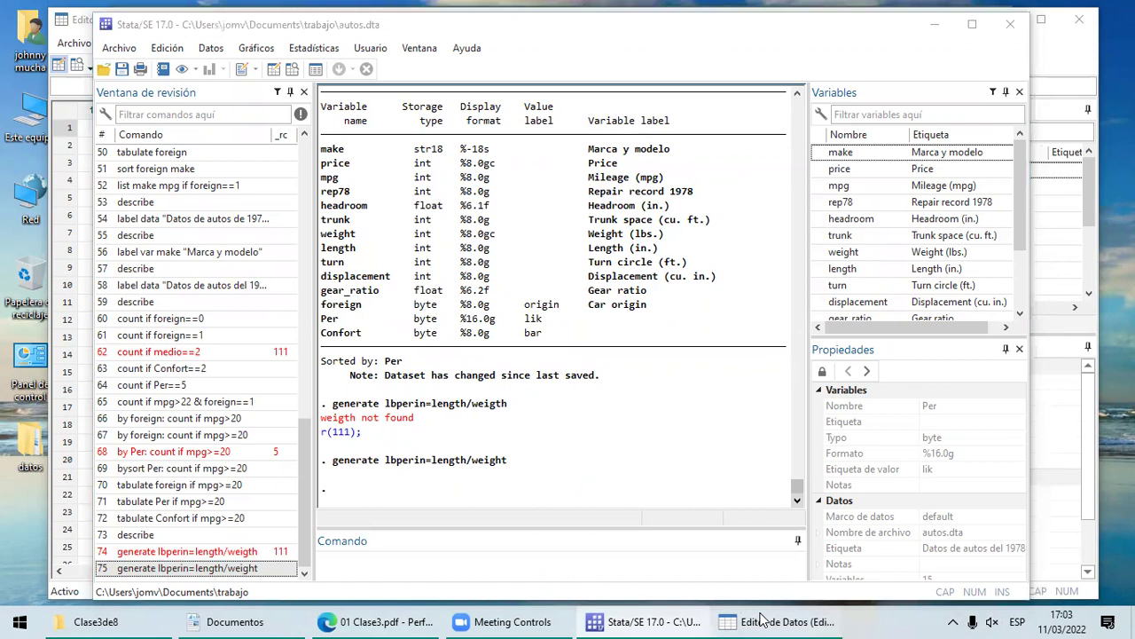
click(635, 112)
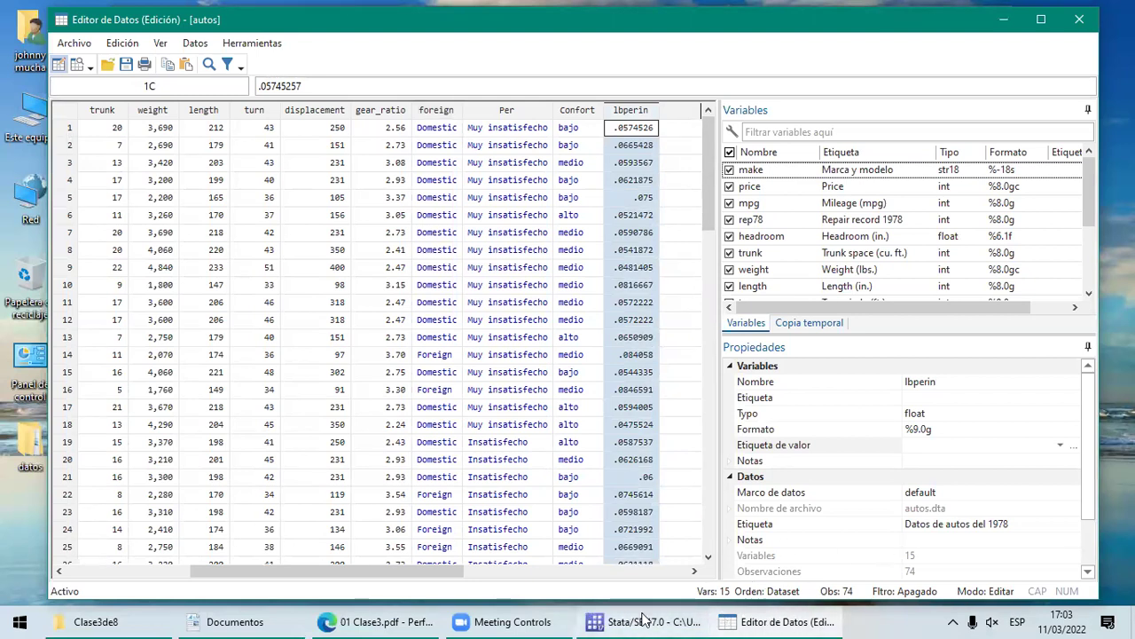
click(608, 614)
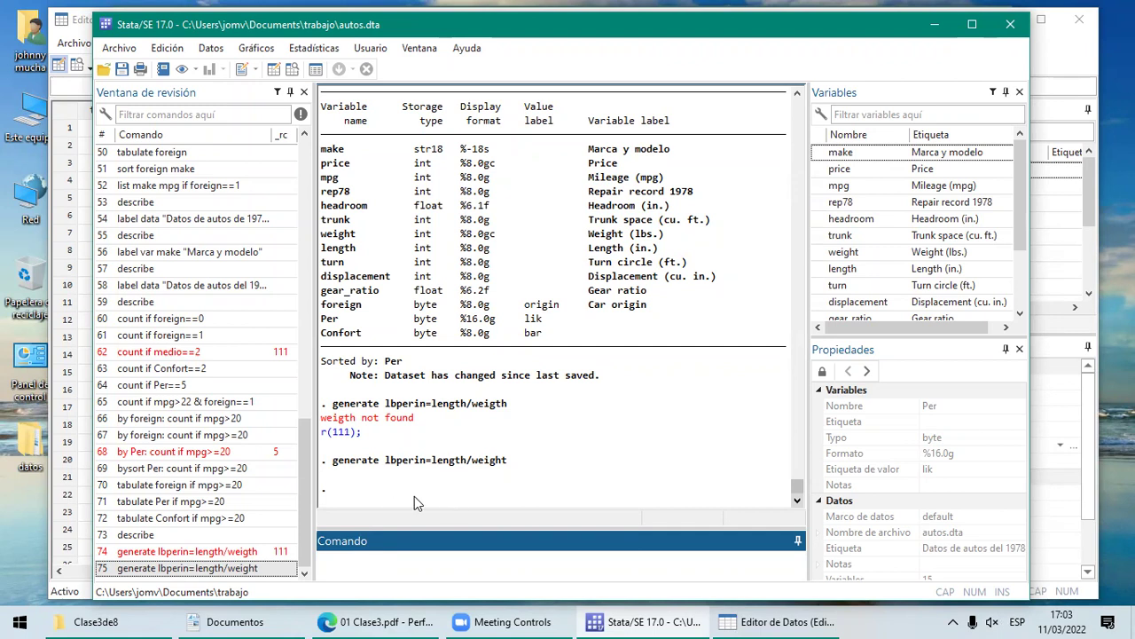
text(codebook lbperin)
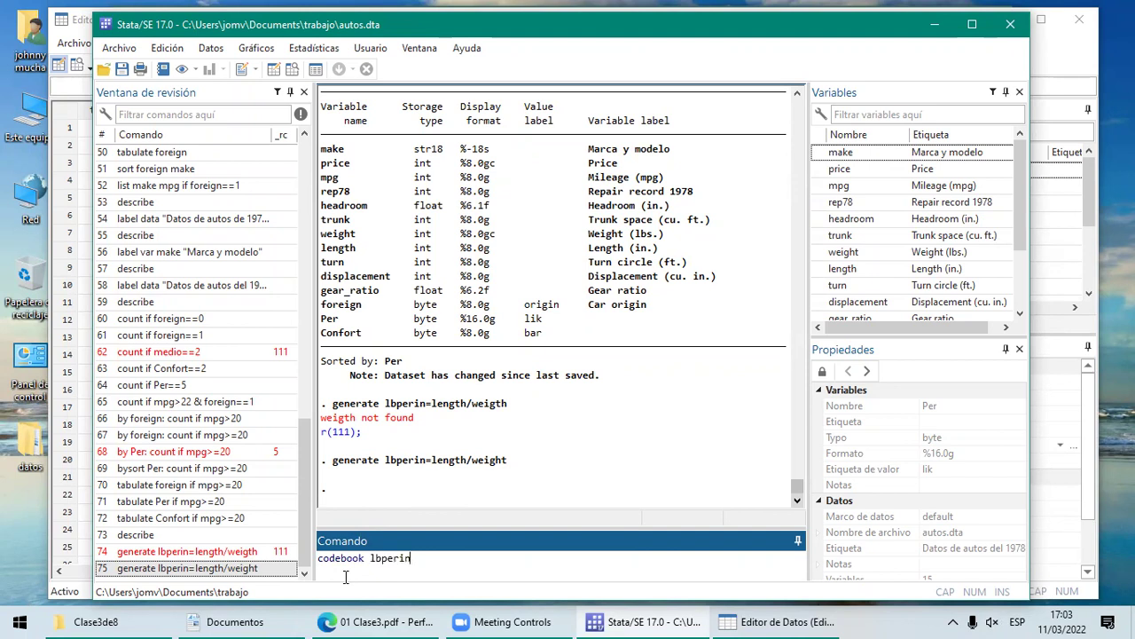
key(Return)
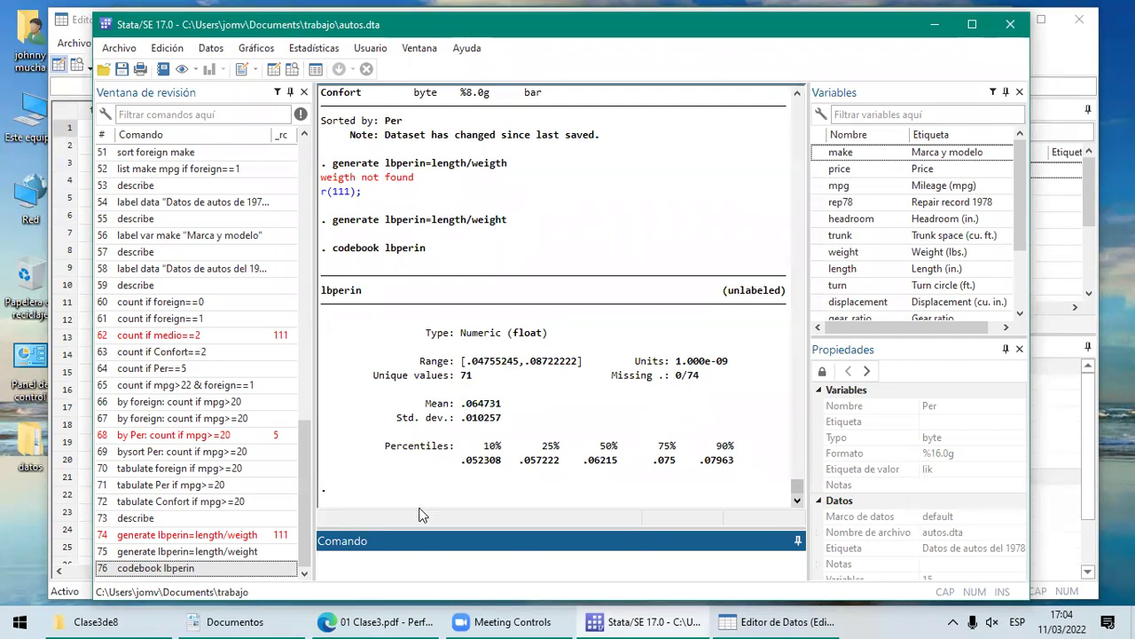
Step: Try to recalculate the variable by running replace lbperin=weigth/length
text(re)
text(a)
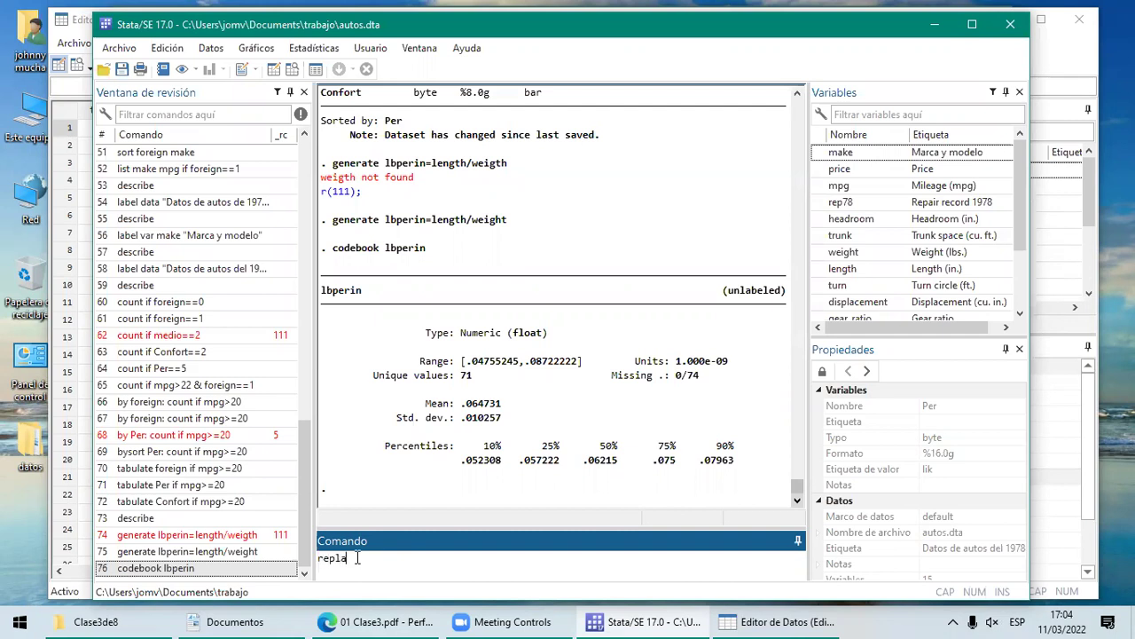
text(ce lbperin=)
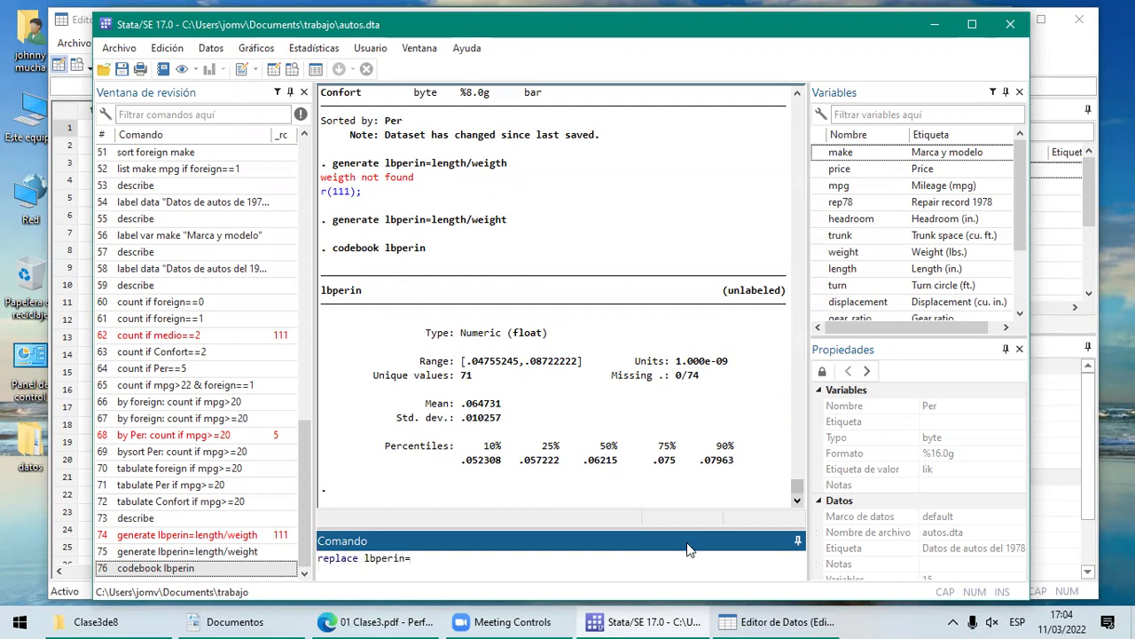
text(wei)
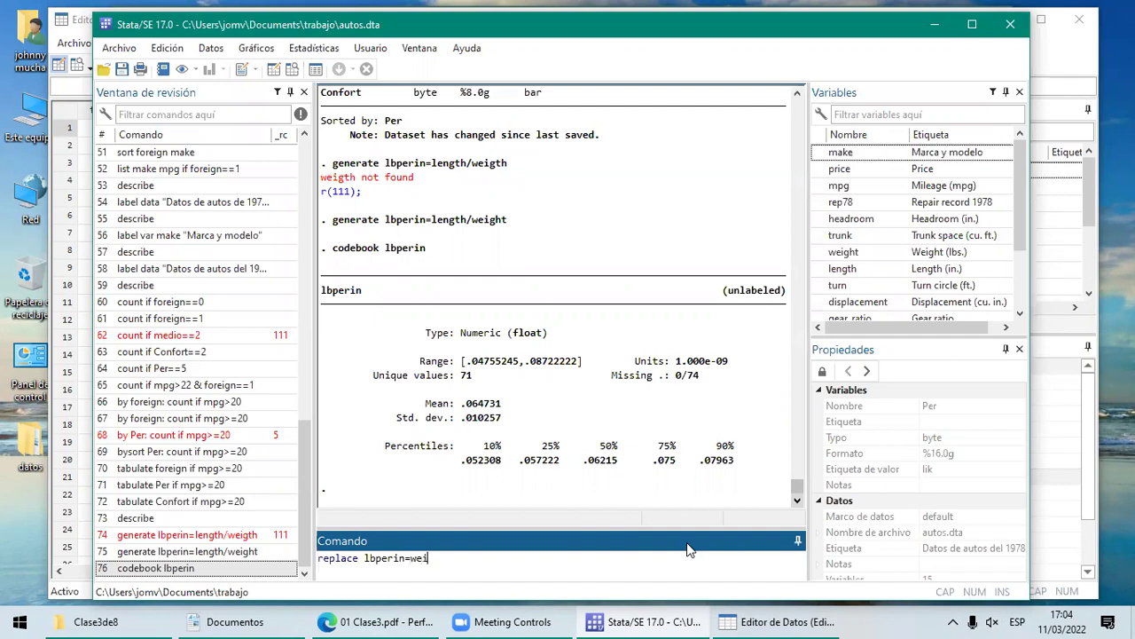
text(gth/)
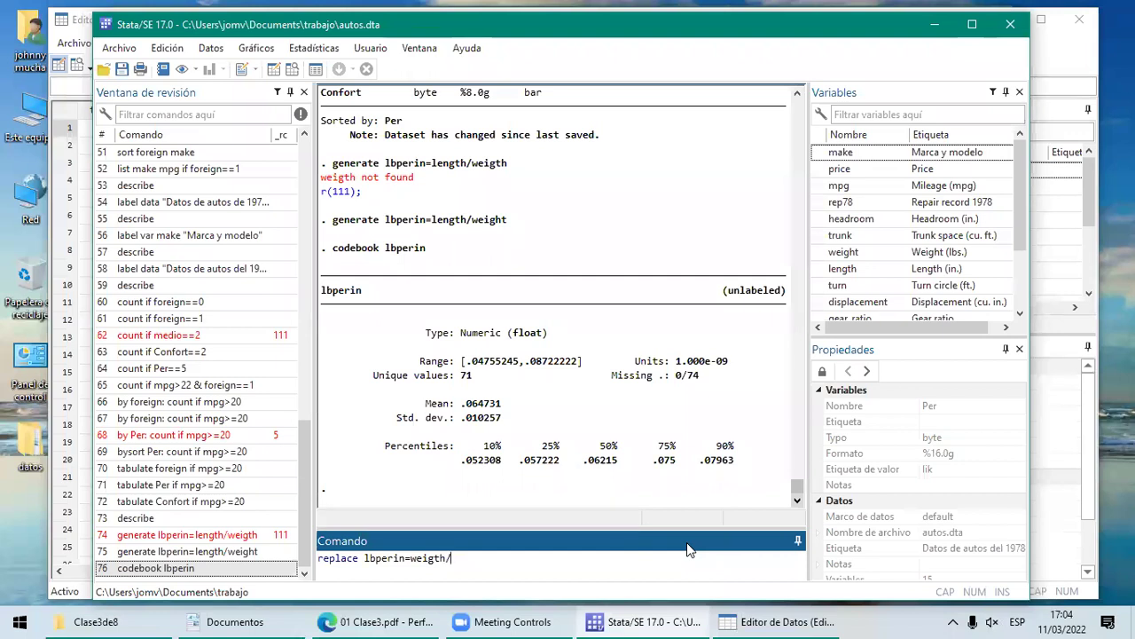
text(length)
key(Return)
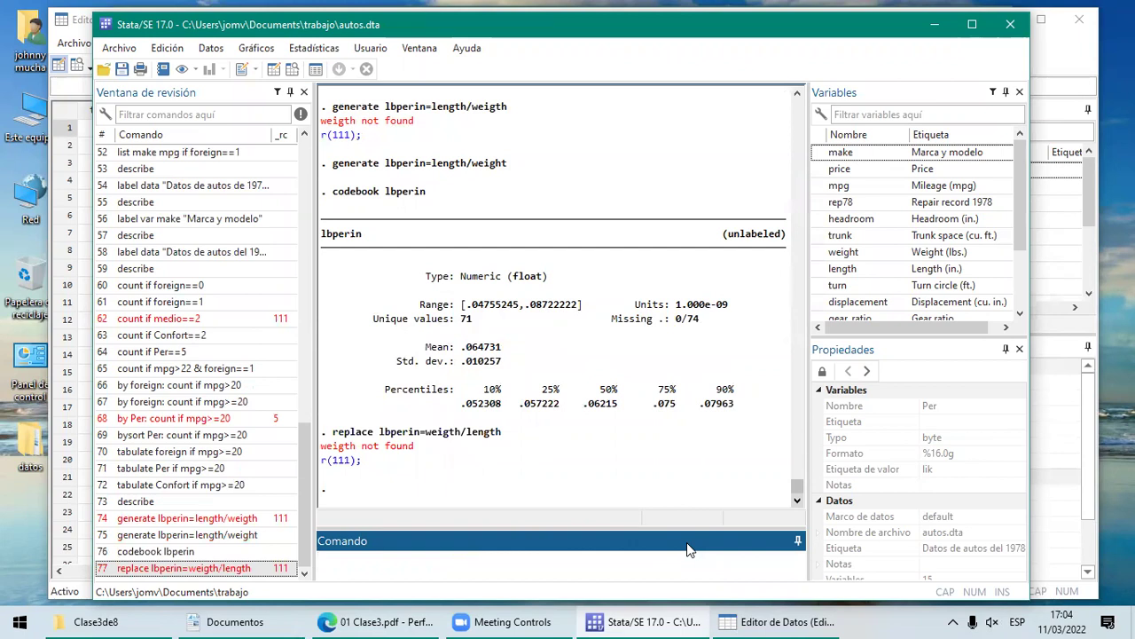
Step: Recall the failed replace command, correct the variable name to weight, and run replace lbperin=weight/length
click(247, 568)
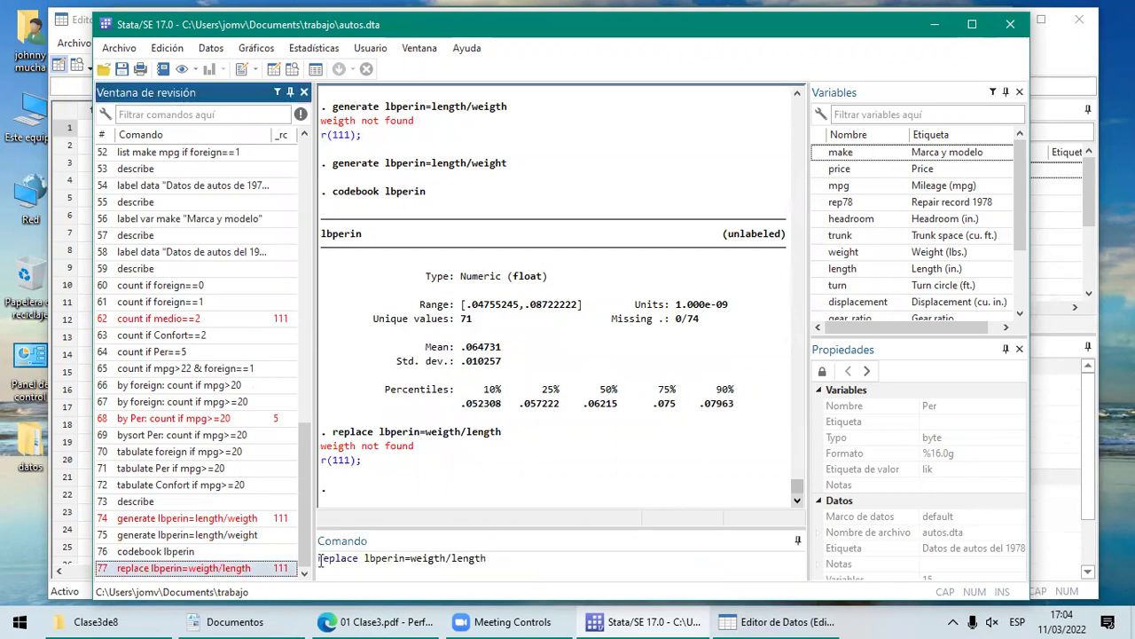
click(447, 558)
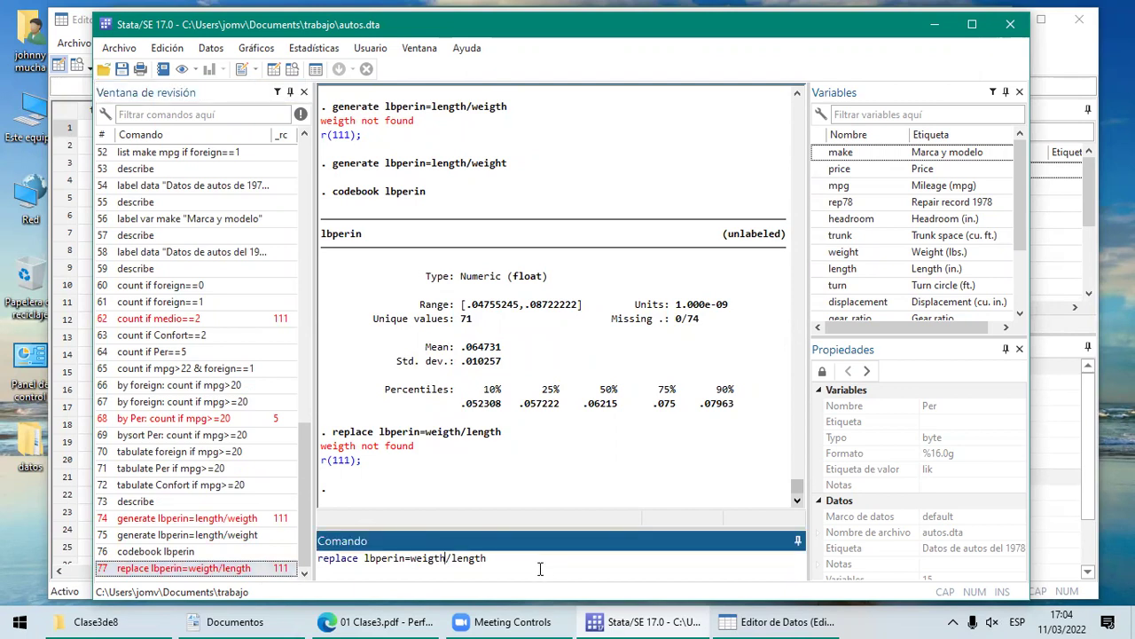
key(BackSpace)
key(BackSpace)
text(ht)
key(Return)
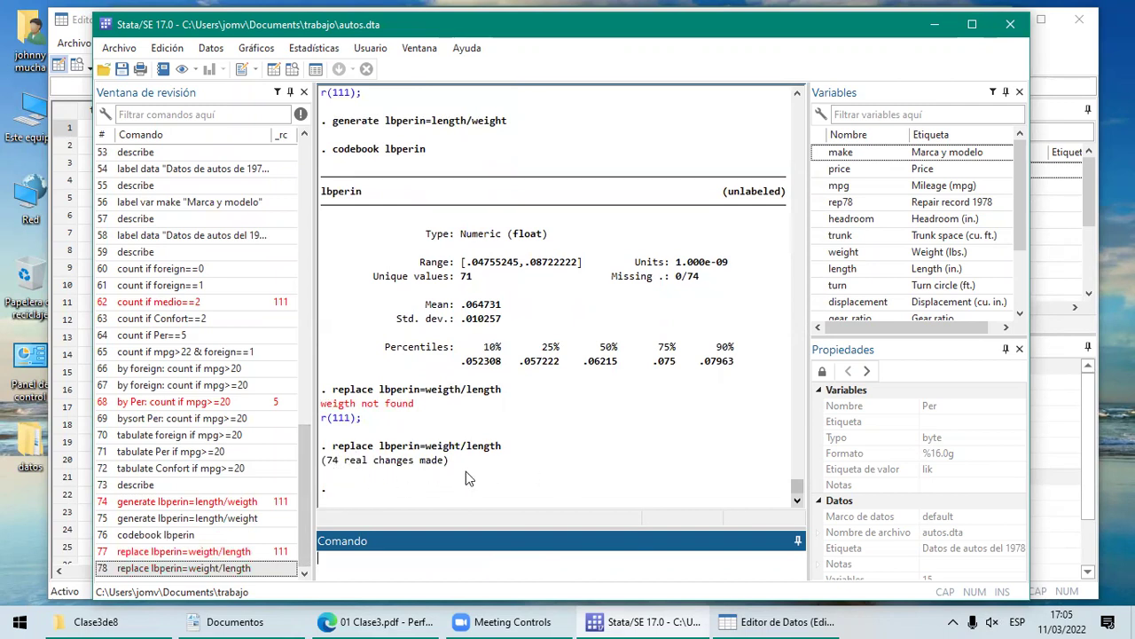
Step: Inspect the recalculated lbperin column in the Data Editor, and run codebook for all variables in Stata's main window
click(765, 621)
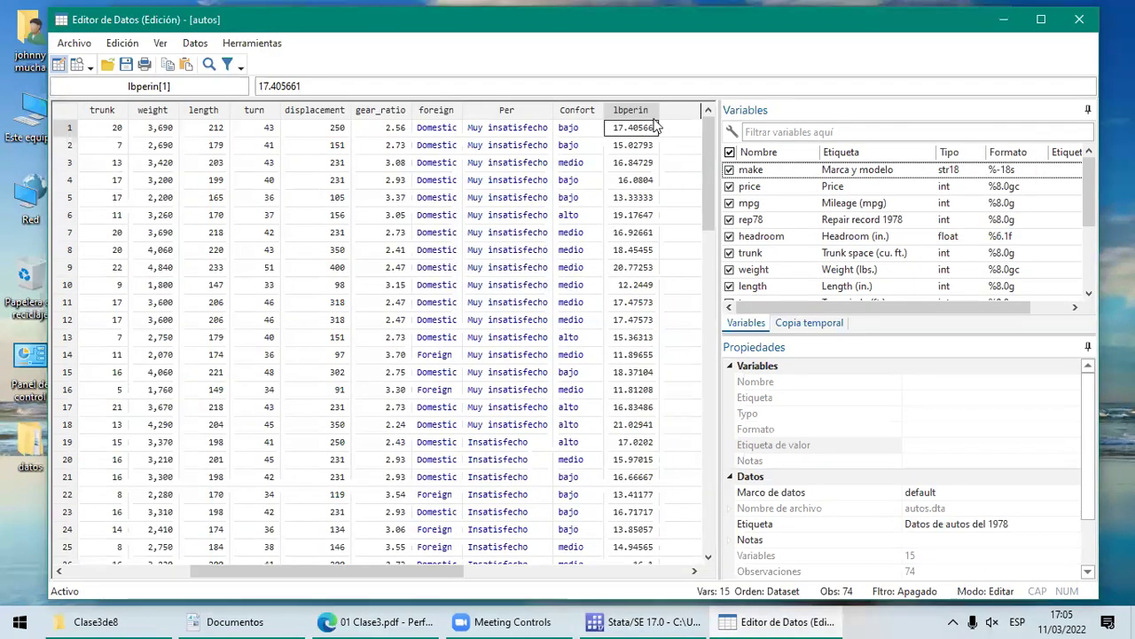
click(631, 110)
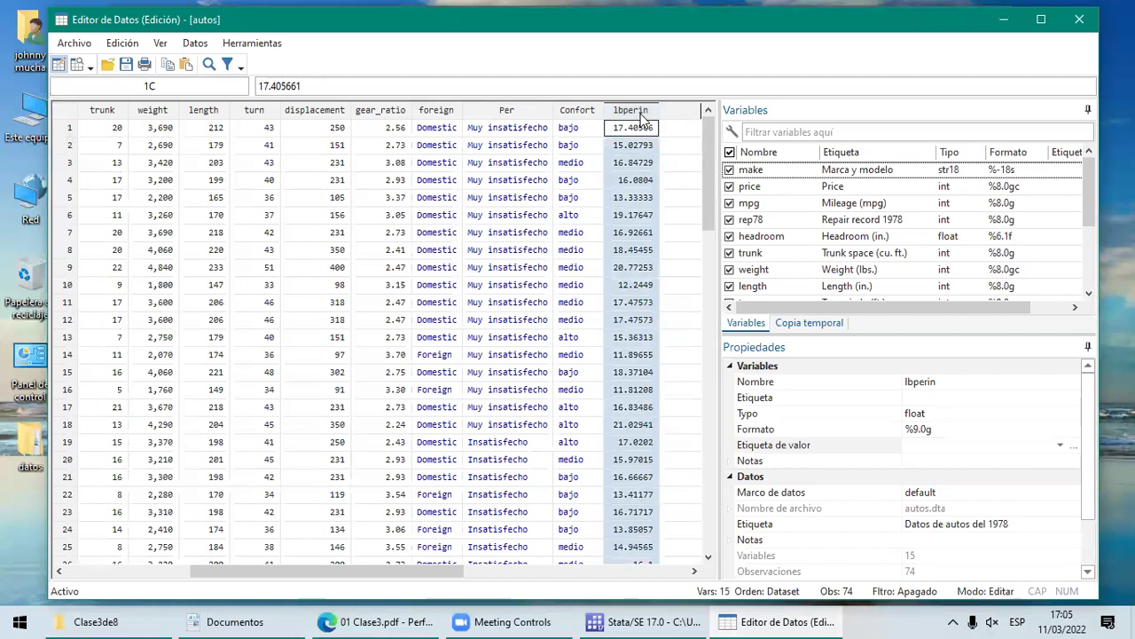
click(632, 620)
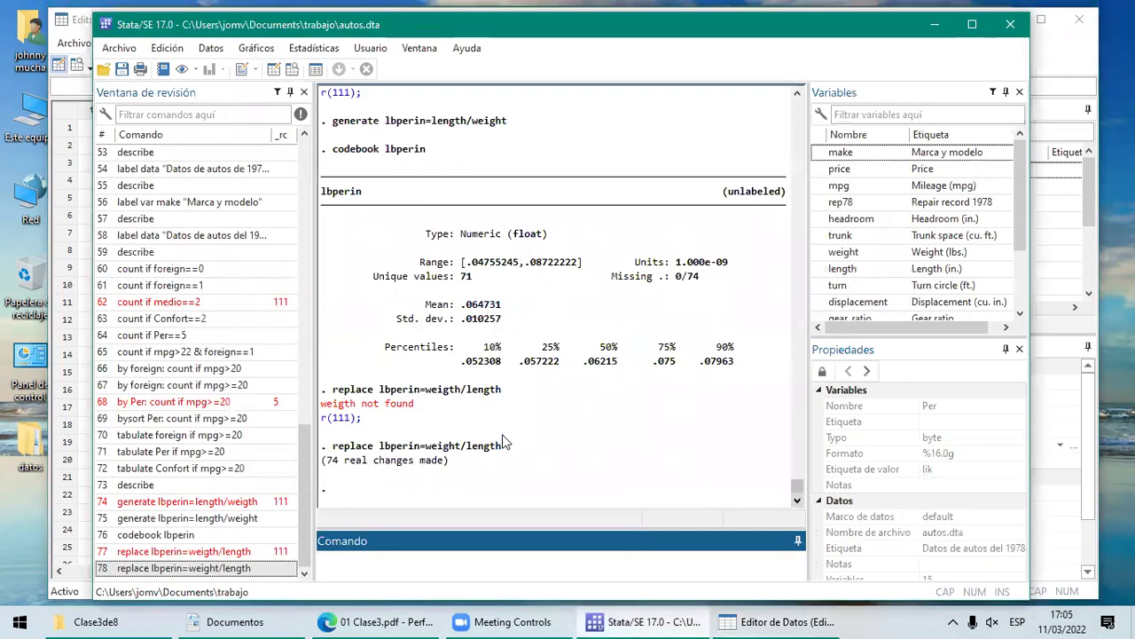
text(codebook)
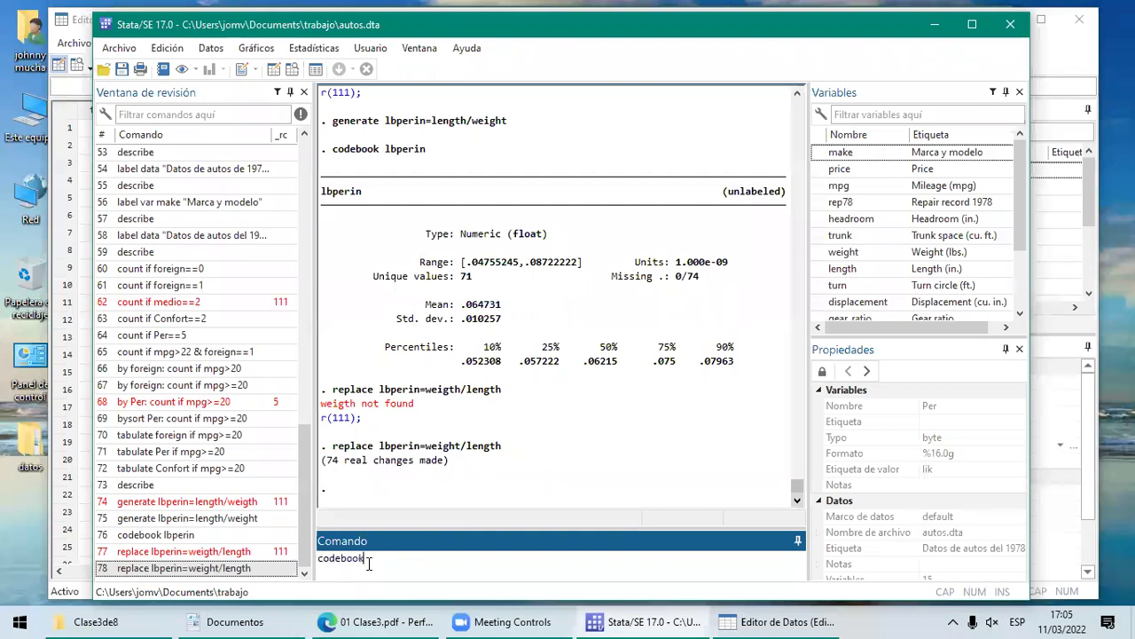
key(Return)
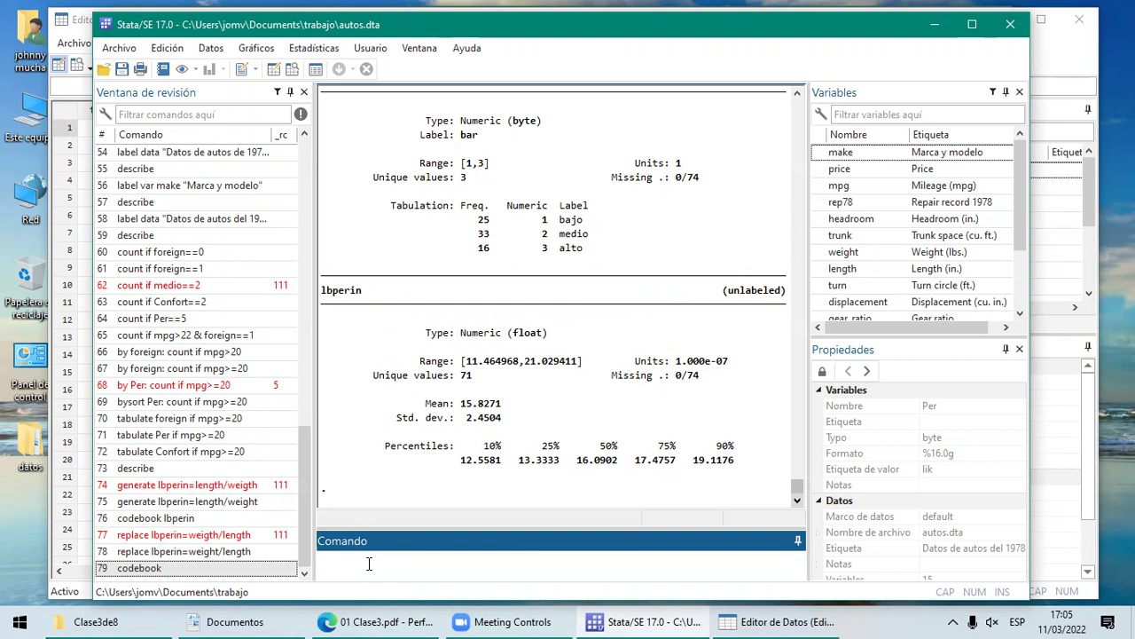
Step: Examine the codebook results for Per, Confort and lbperin in the output
click(797, 94)
click(798, 94)
click(797, 94)
click(798, 94)
click(797, 94)
click(798, 94)
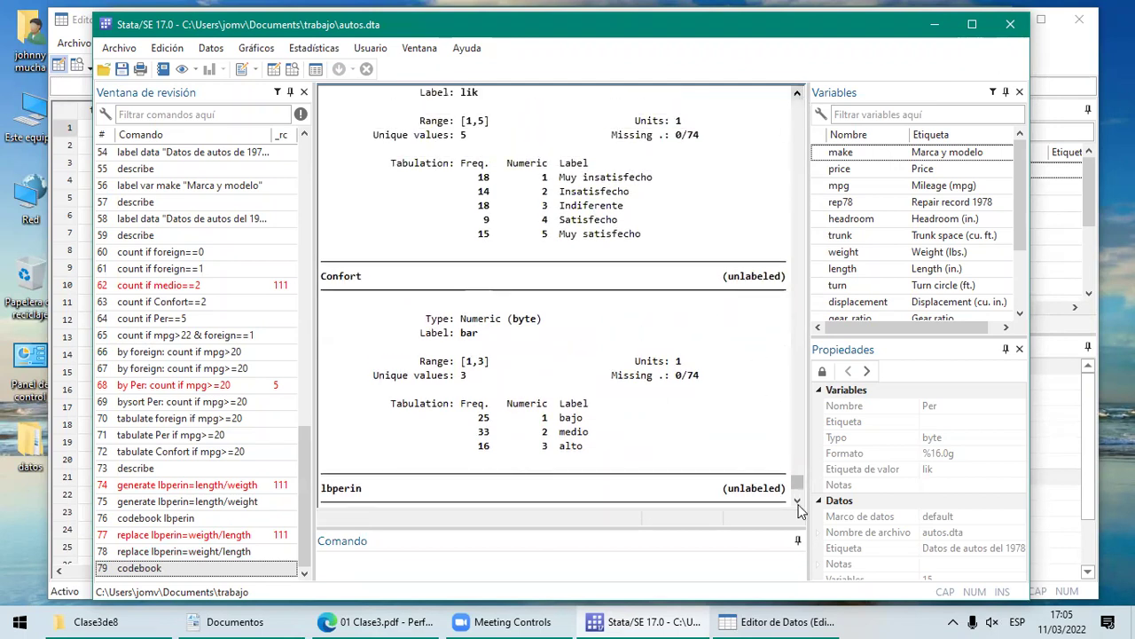
scroll(796, 499, down, 5)
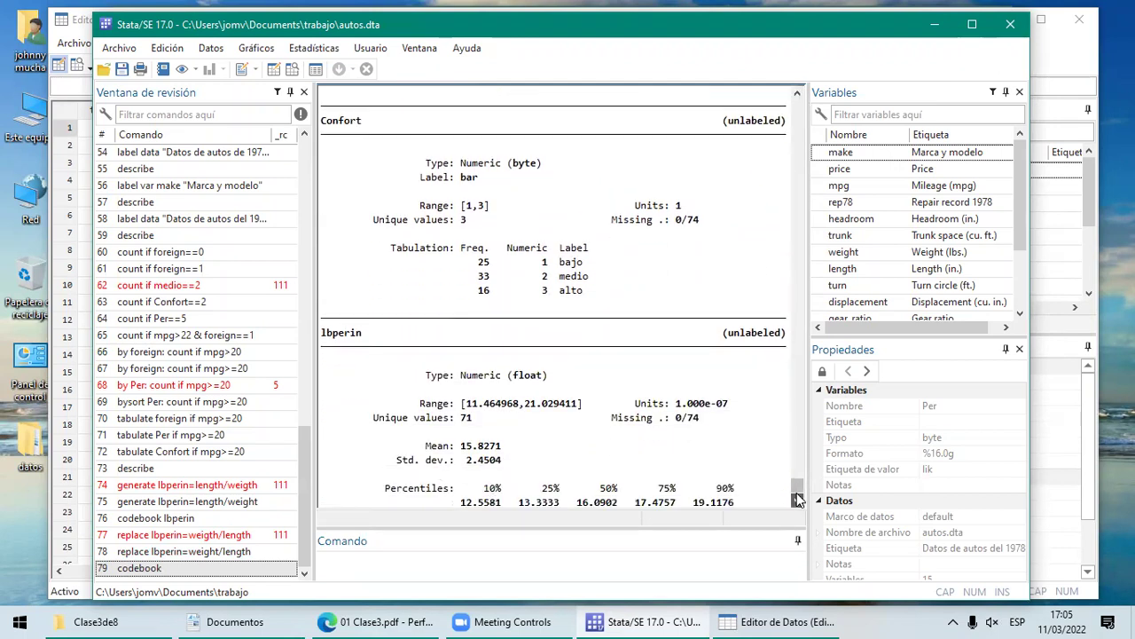
click(429, 557)
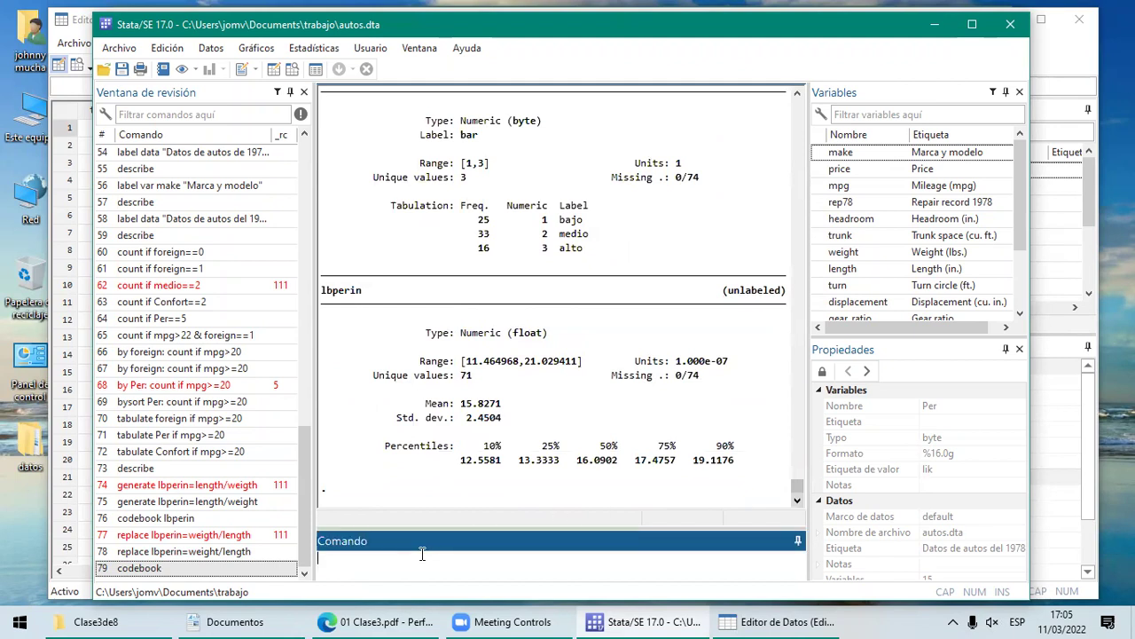
Step: Compare the lbperin results with the replace and codebook example on page 14 of 01 Clase3.pdf, and return to Stata
click(372, 621)
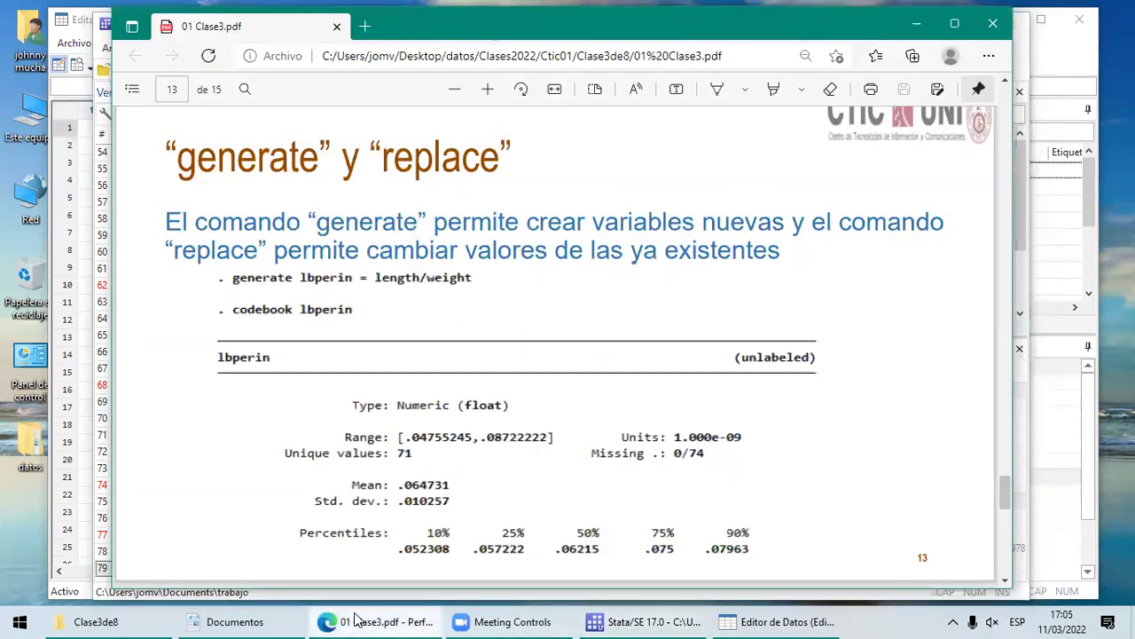
click(1005, 581)
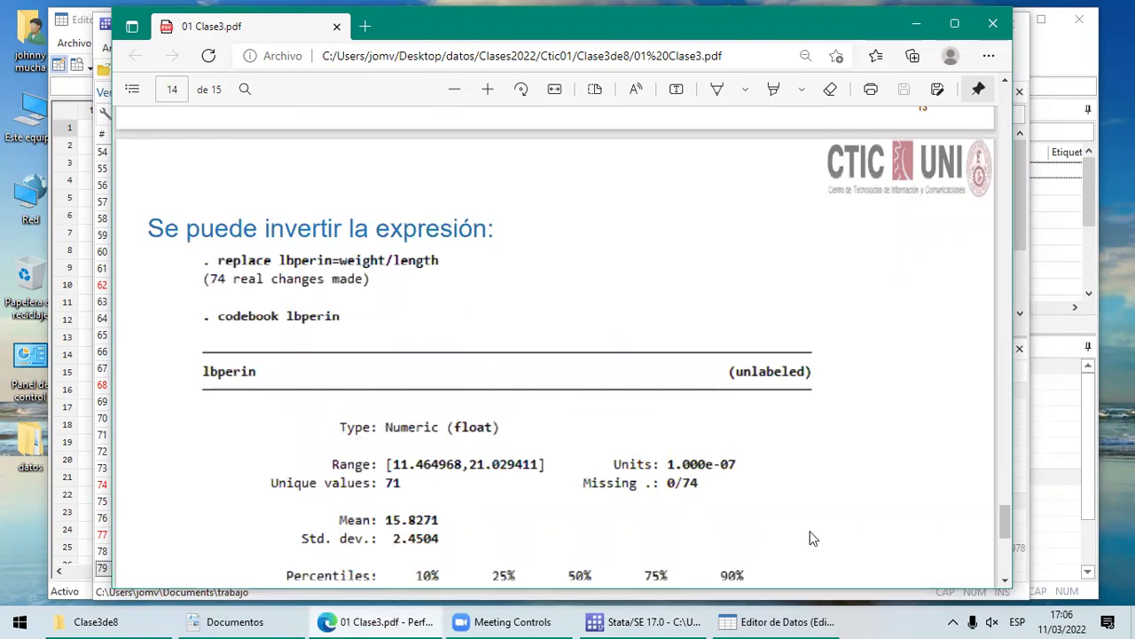
click(1007, 582)
click(1008, 582)
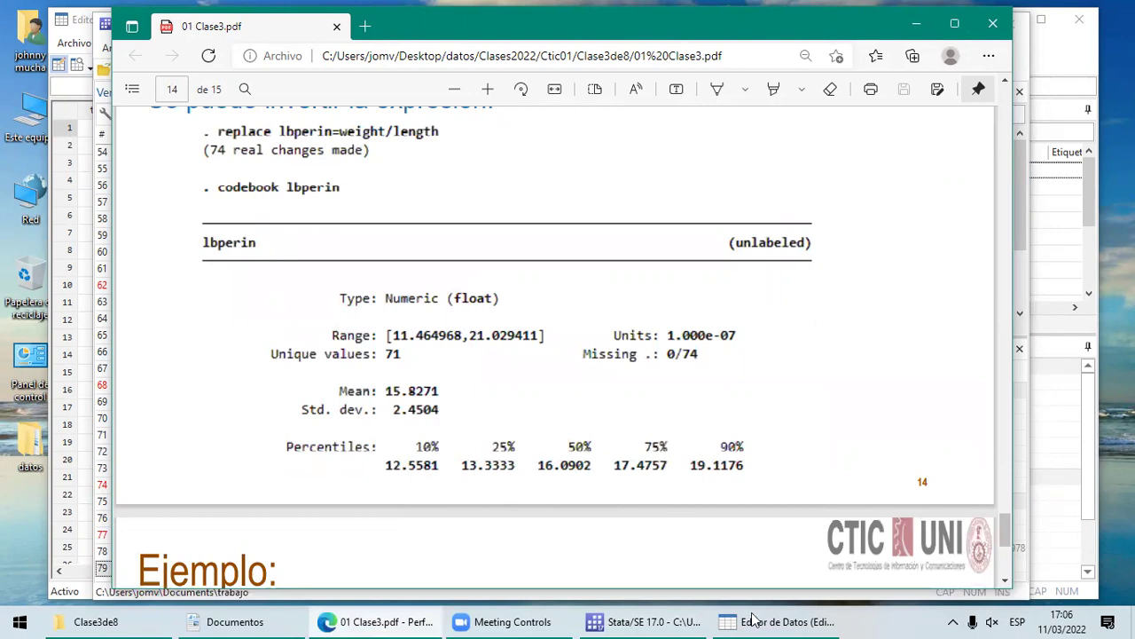
mouse_move(758, 619)
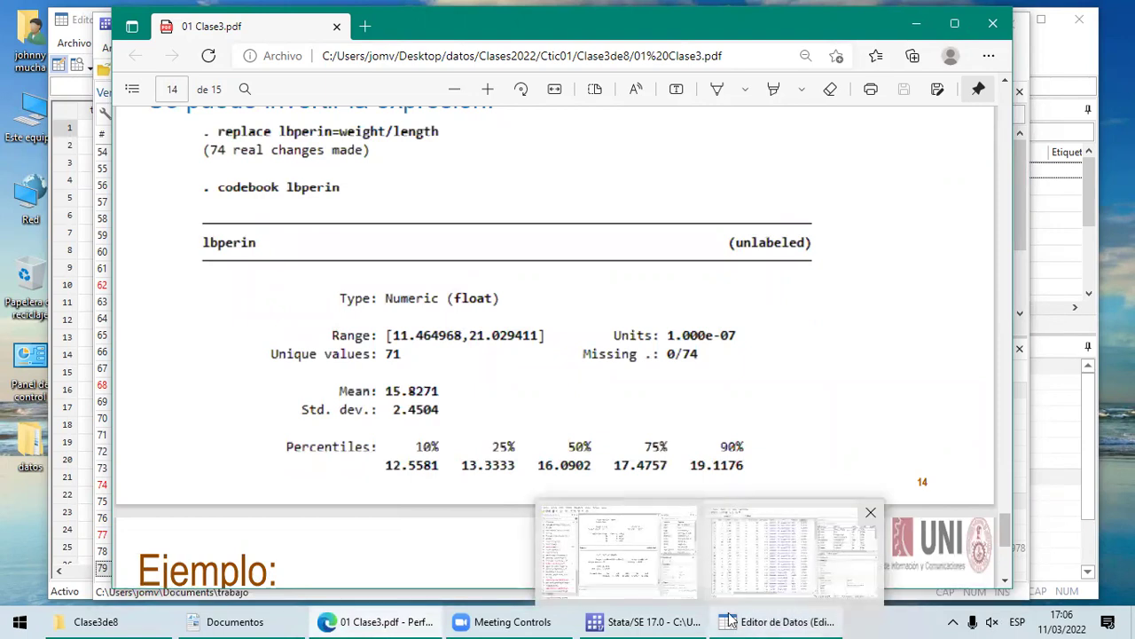
click(682, 618)
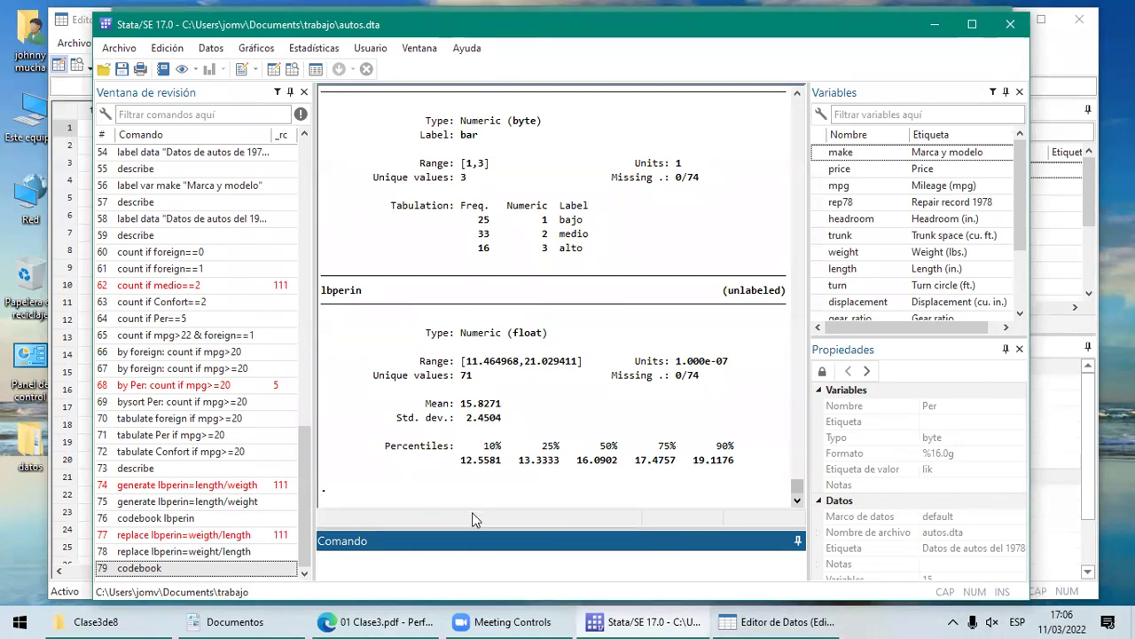
Step: Read the nalcaro exercise on page 15 of 01 Clase3.pdf
click(408, 618)
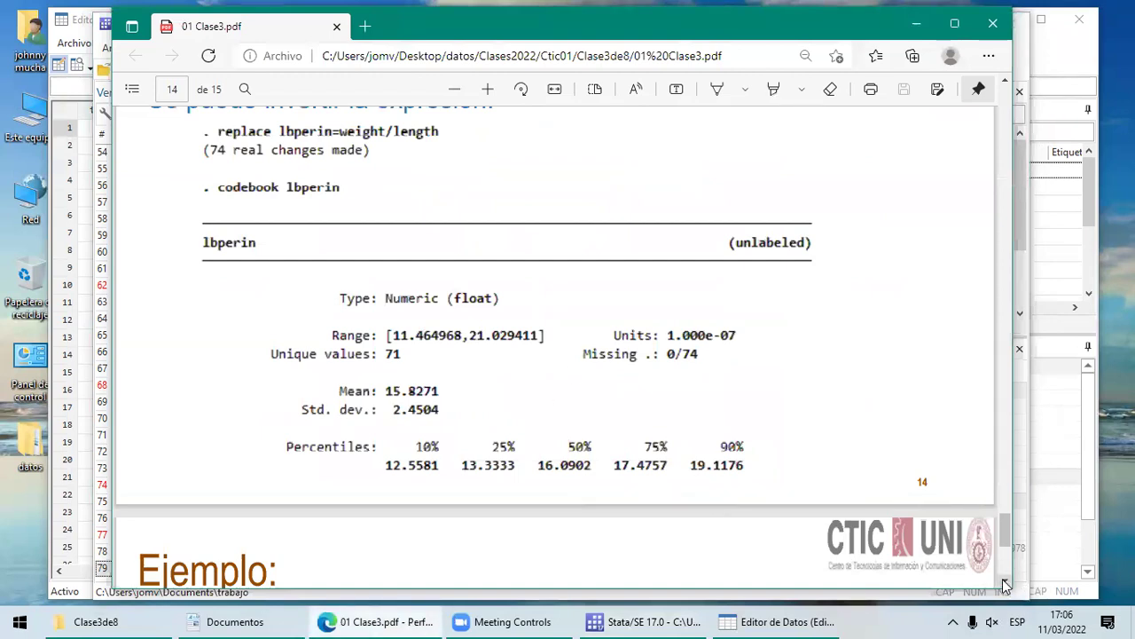
scroll(1005, 584, down, 5)
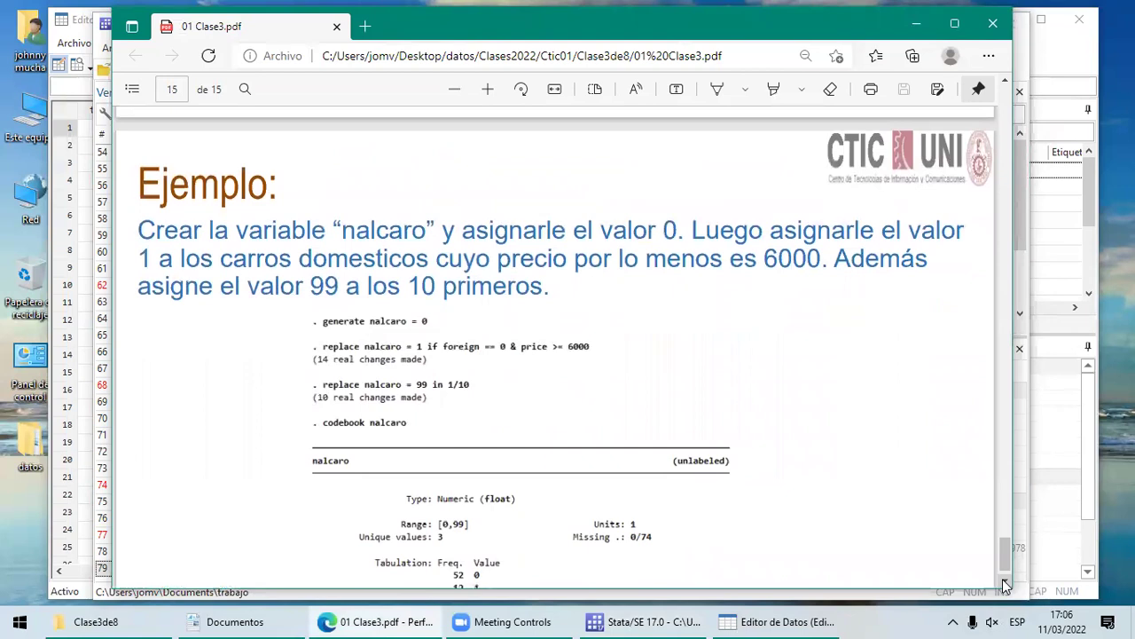
scroll(1005, 583, down, 1)
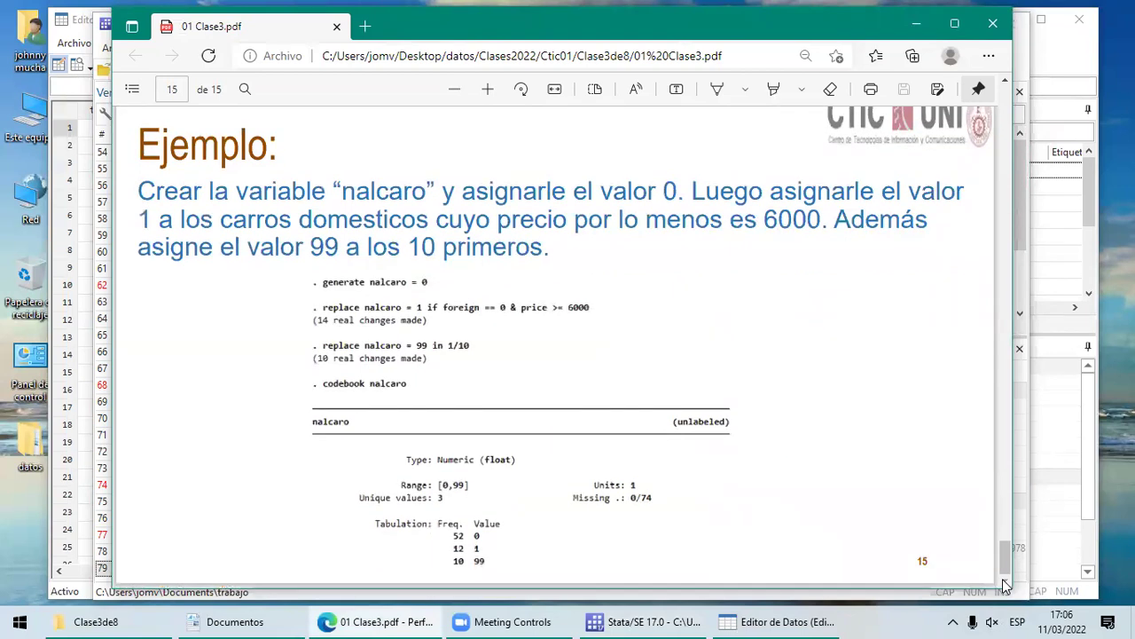
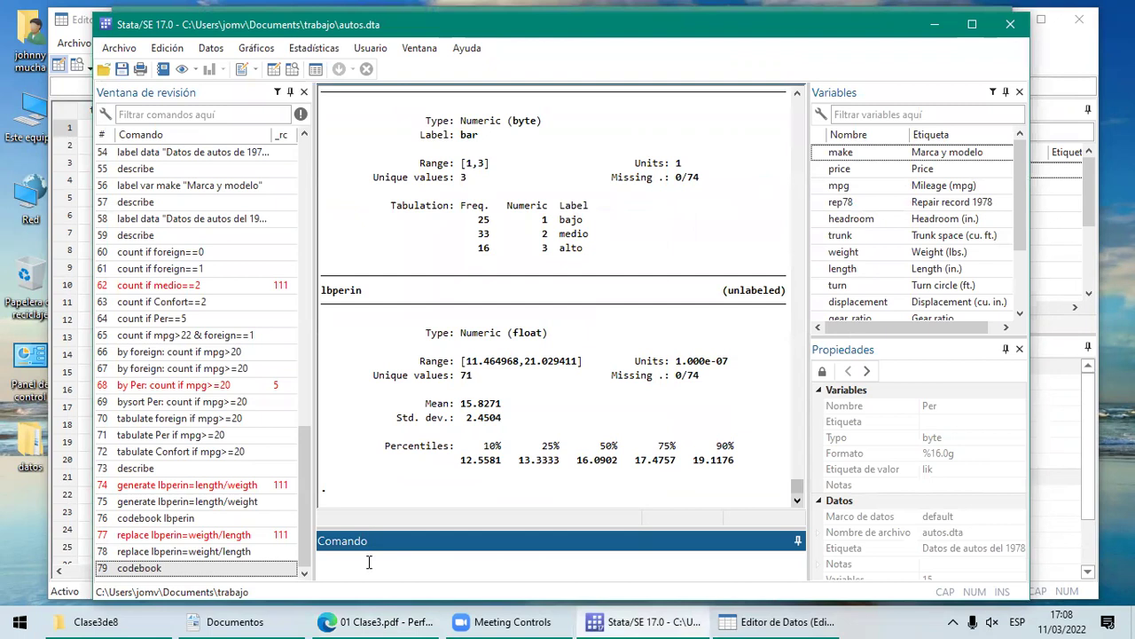
Step: Enter generate nalcaro=0 in Stata, look over the existing columns in the Data Editor, and run the command
text(generate)
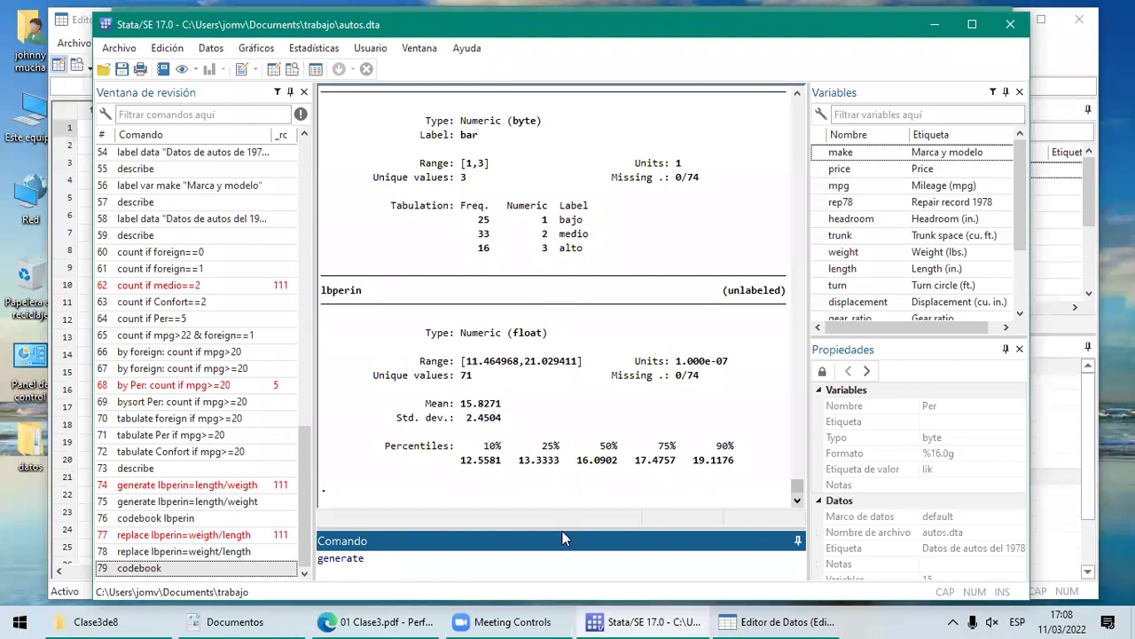
text( nalcaro=0)
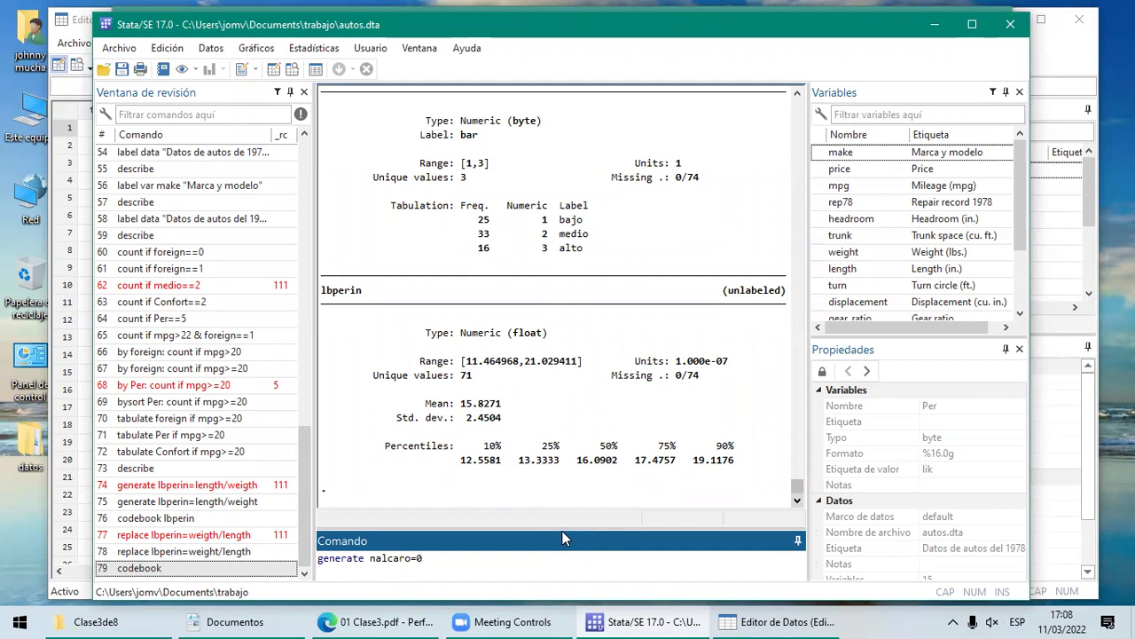
click(785, 618)
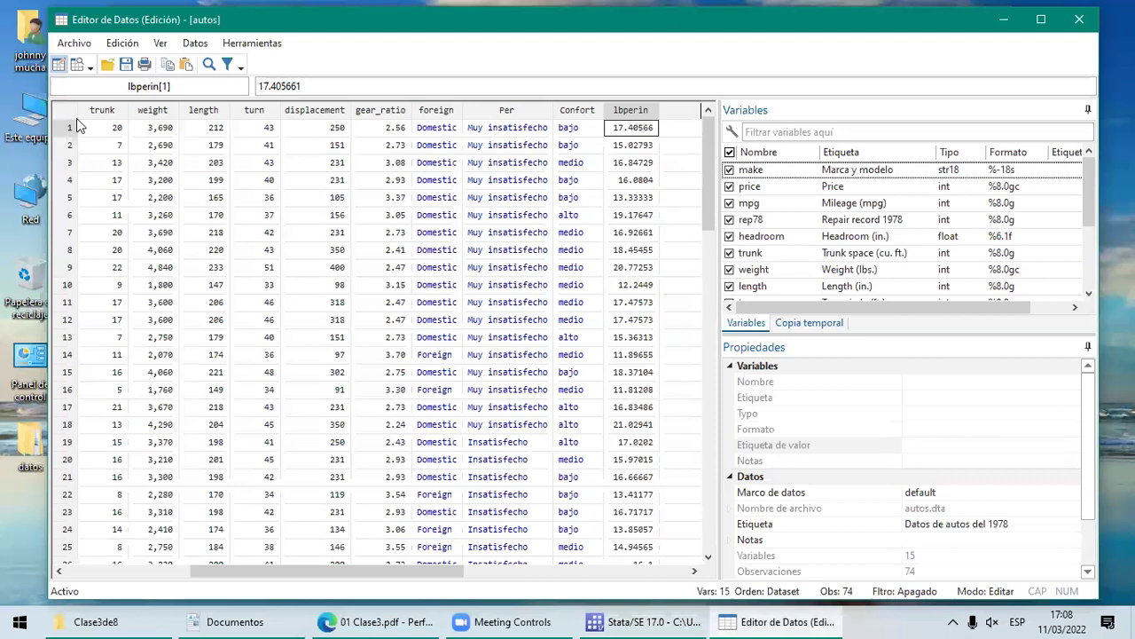
drag(334, 565, 215, 573)
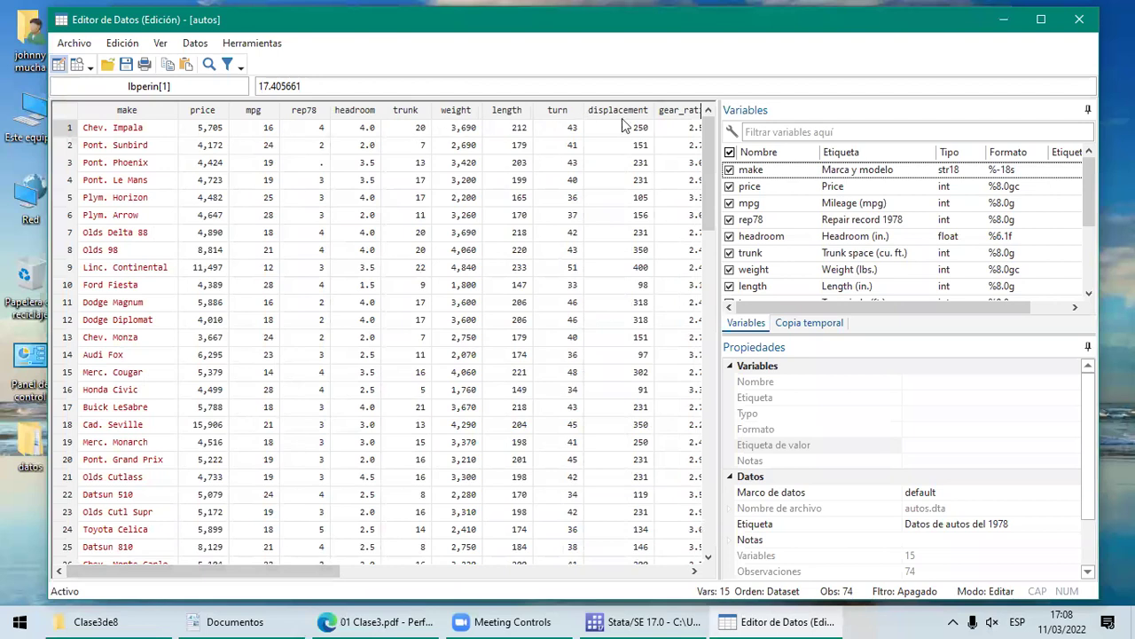
drag(697, 573, 697, 573)
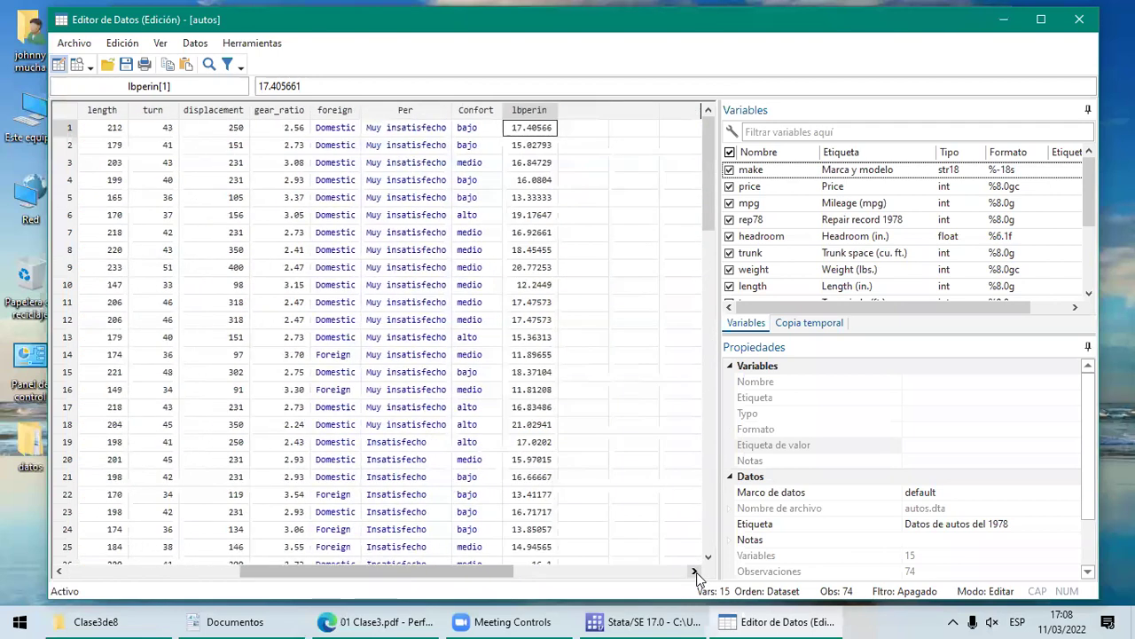
click(644, 618)
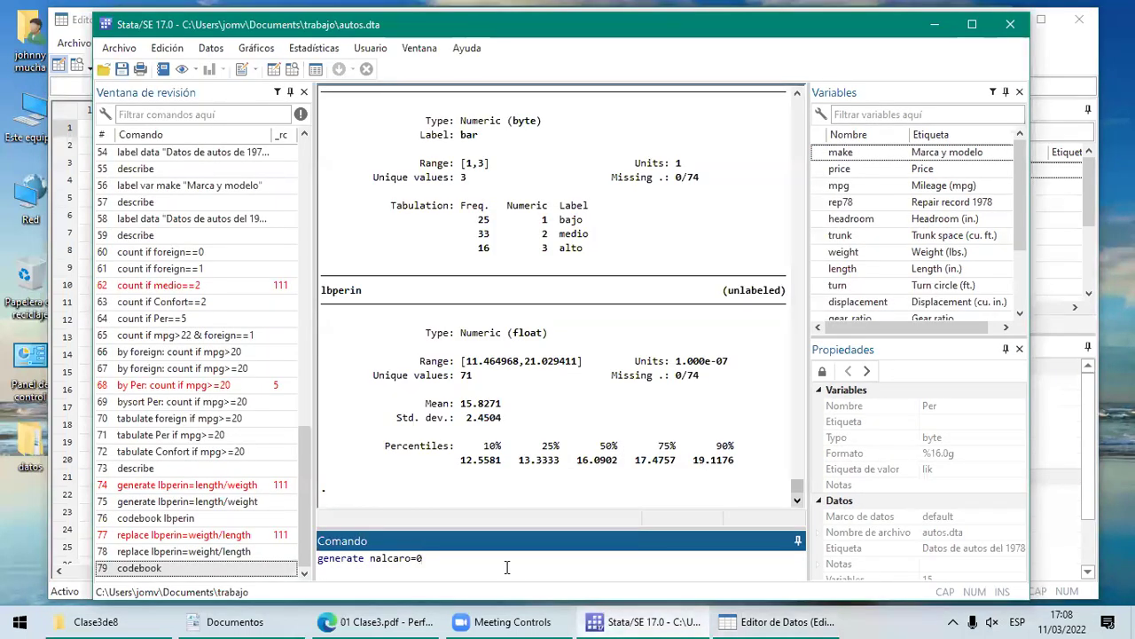
key(Return)
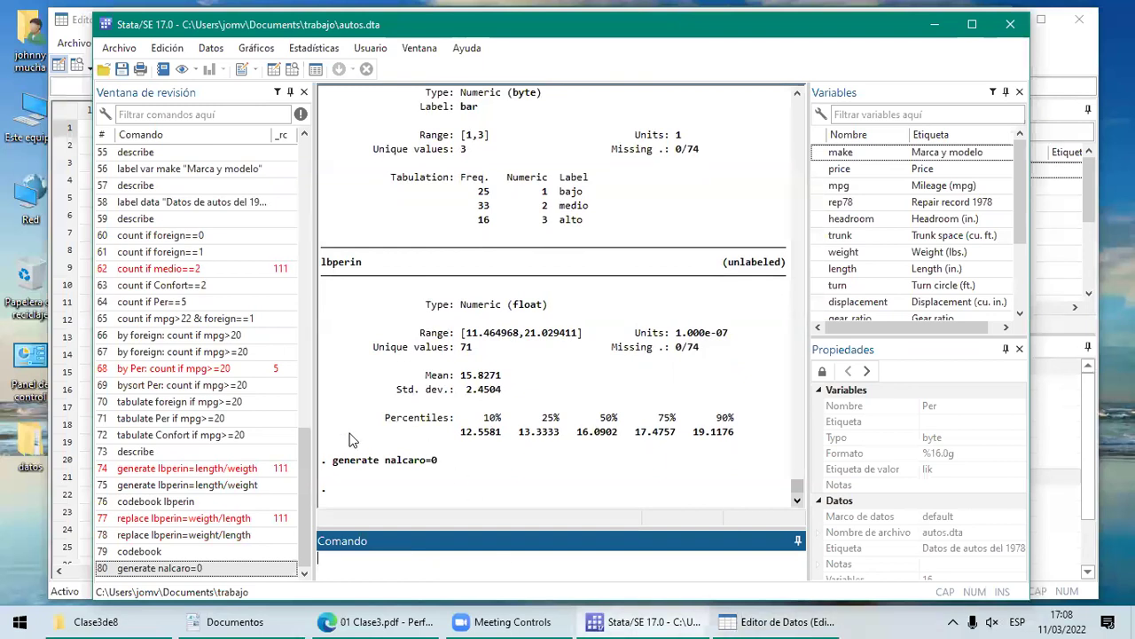
Step: Inspect the new nalcaro column in the Data Editor, and return to Stata's main window
click(760, 619)
click(602, 111)
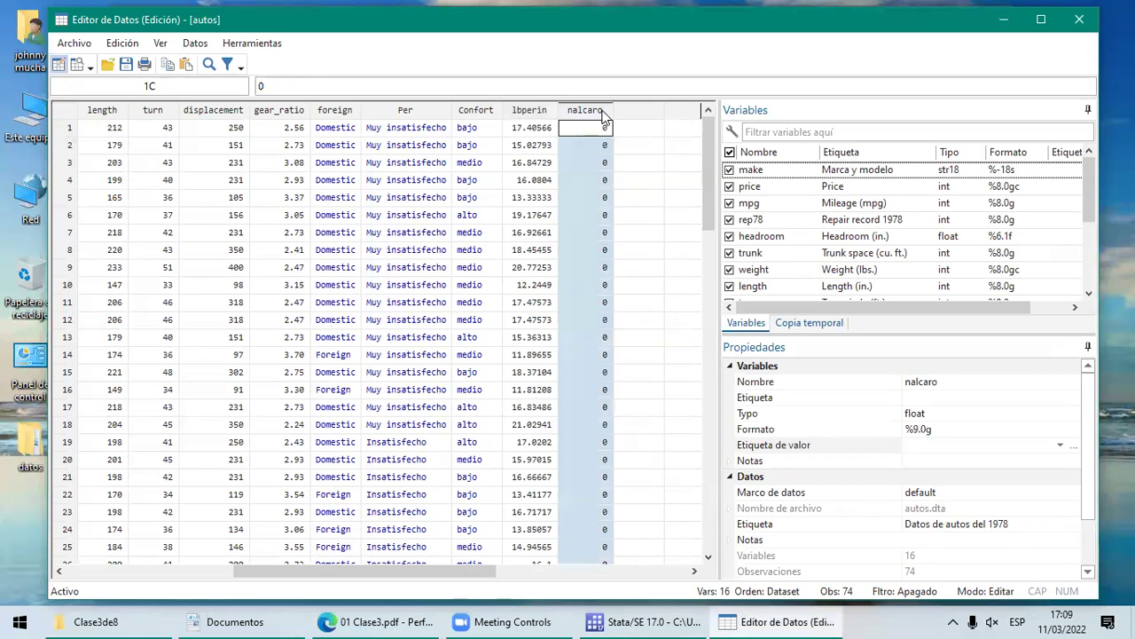
click(652, 621)
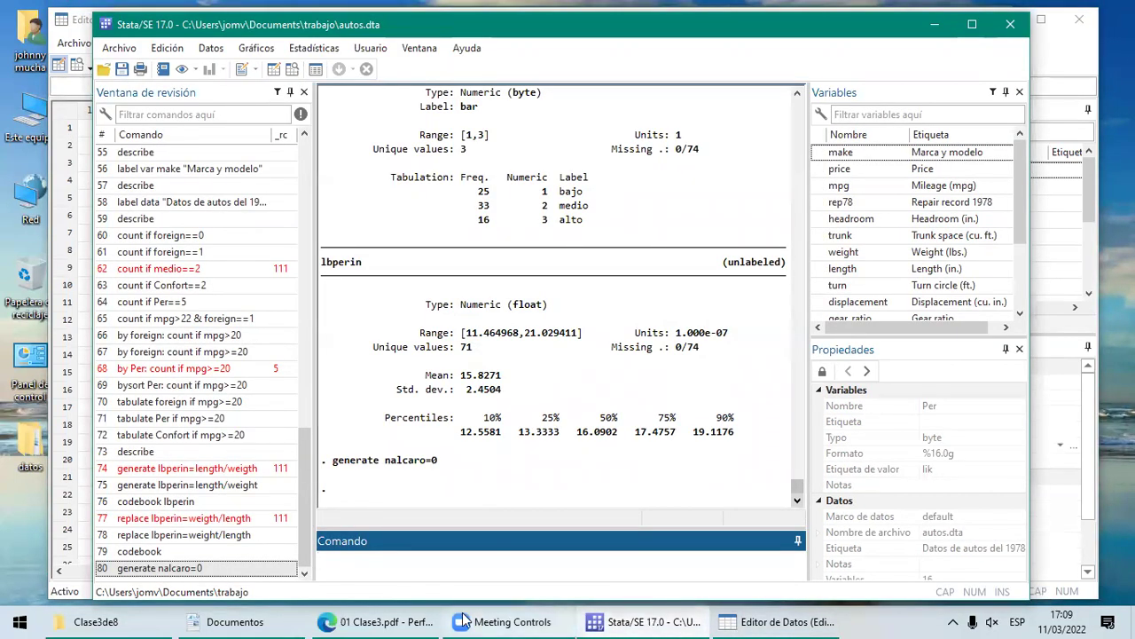
Step: Check the exercise in 01 Clase3.pdf, and run replace nalcaro=1 if foreign==0 & price>=6000 in Stata
click(422, 621)
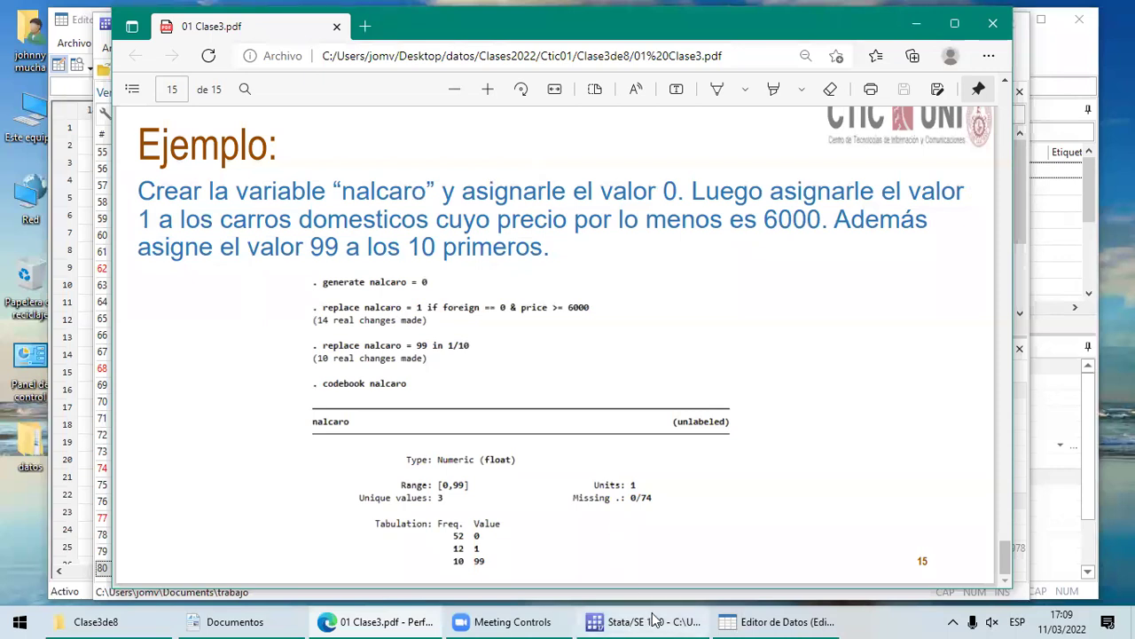
click(621, 558)
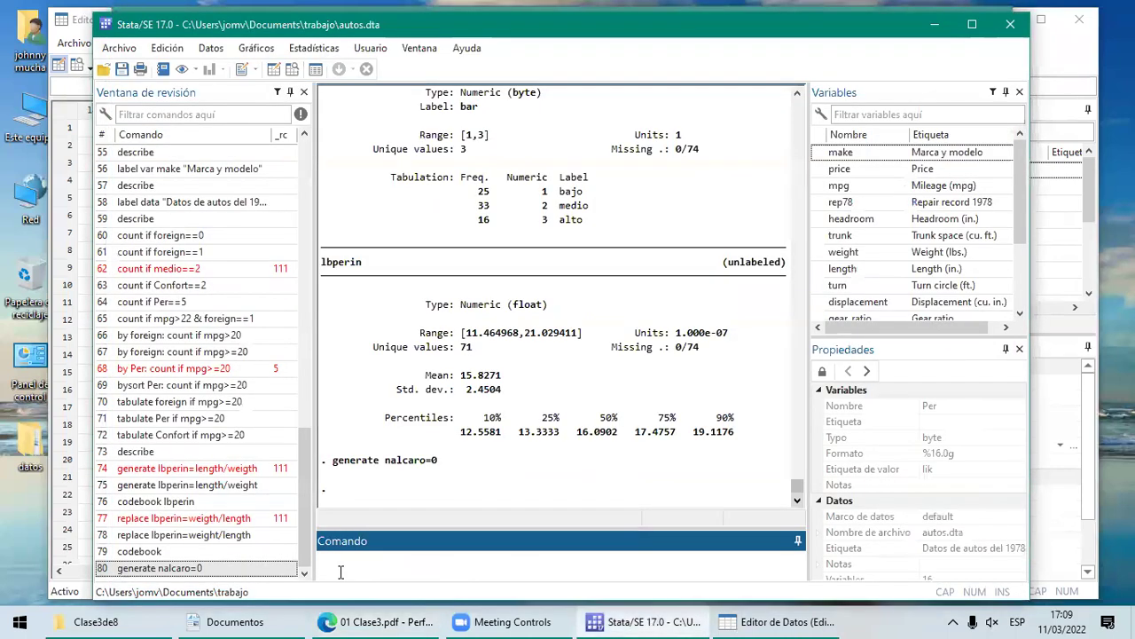
text(replace nalcaro=1 if)
text(foreign)
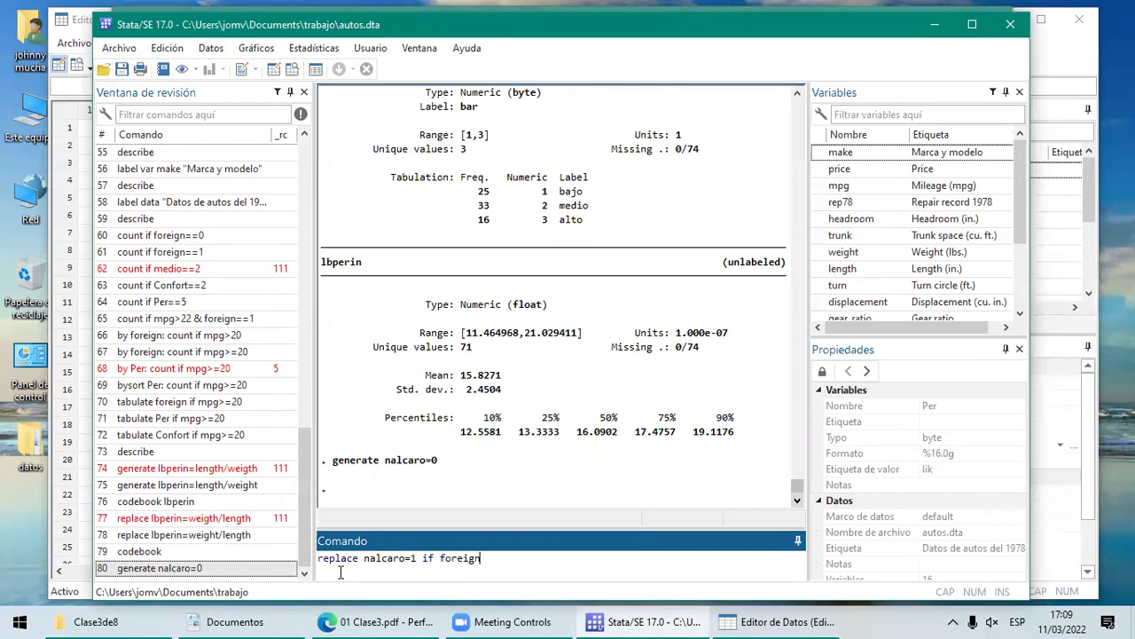
text(==)
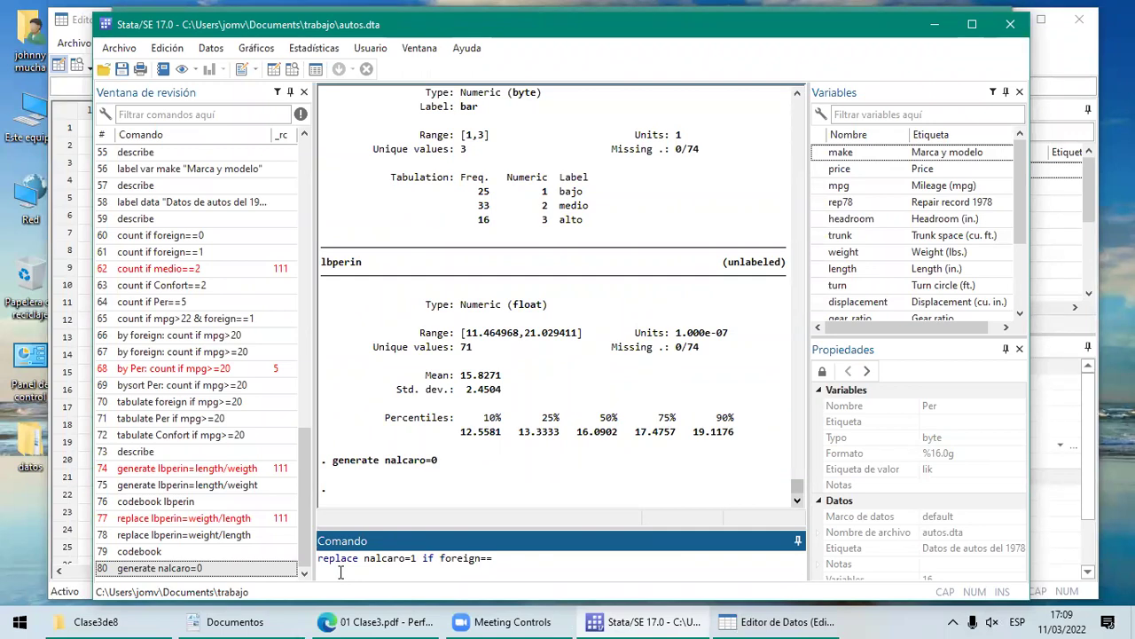
text(0 &)
text(price>=6000)
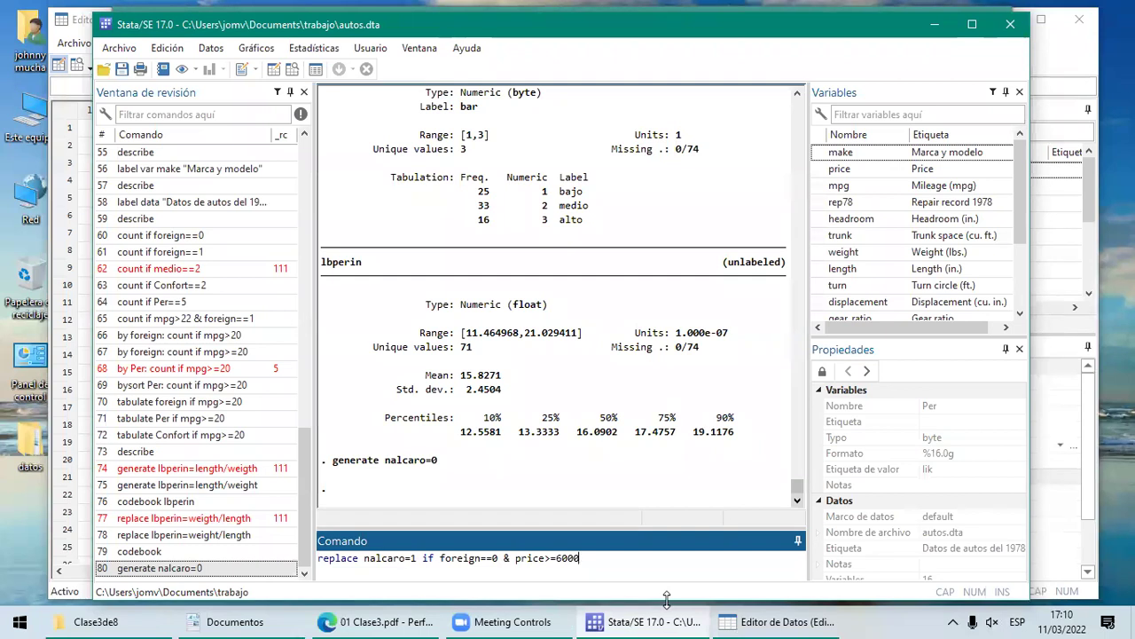
key(Return)
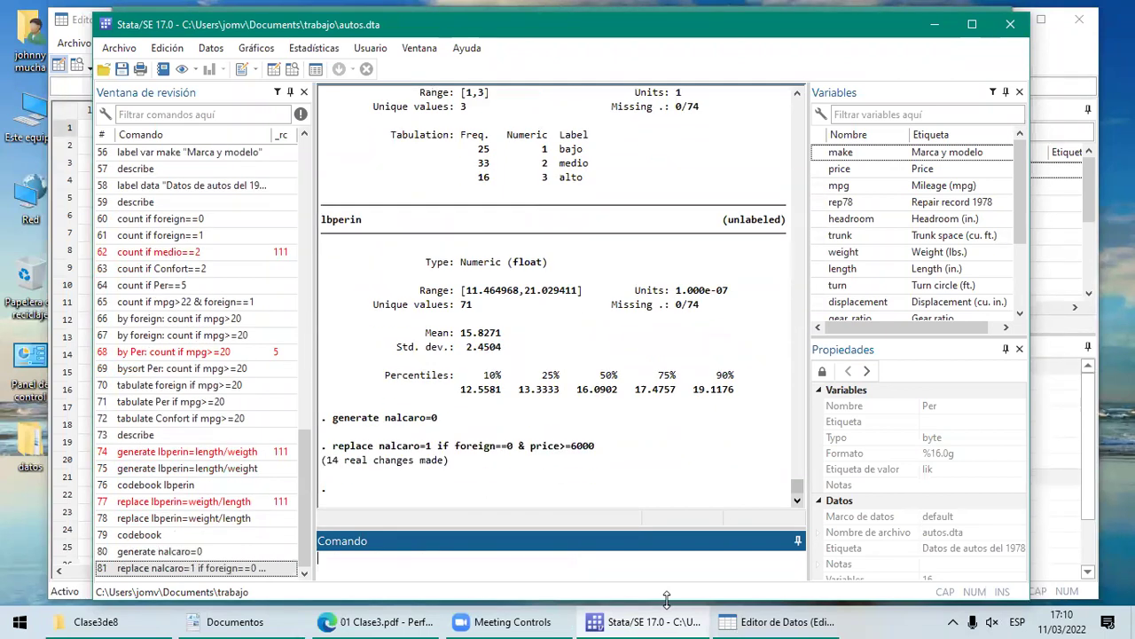
Step: Check observation 8's nalcaro, foreign and price values in the Data Editor, and return to Stata's main window
click(763, 618)
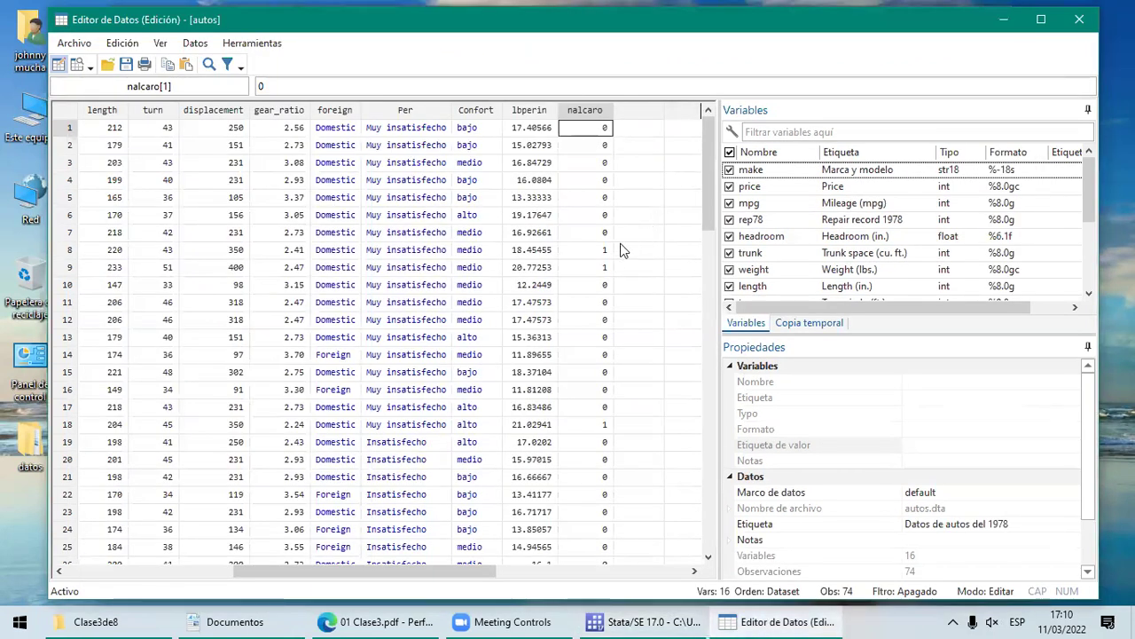
click(606, 251)
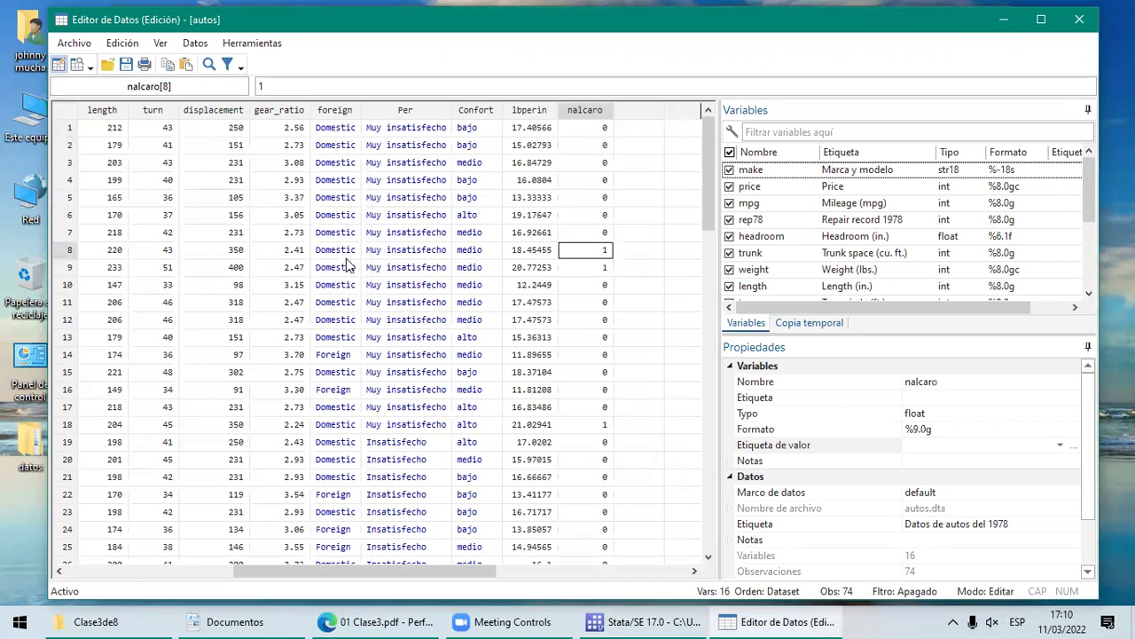
click(71, 254)
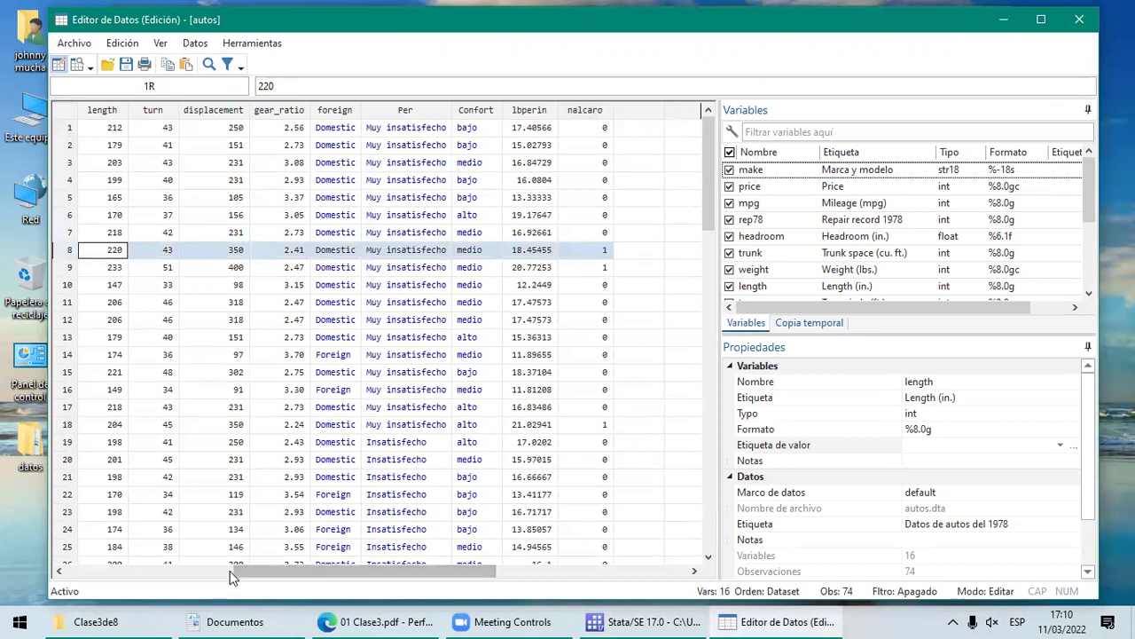
click(146, 569)
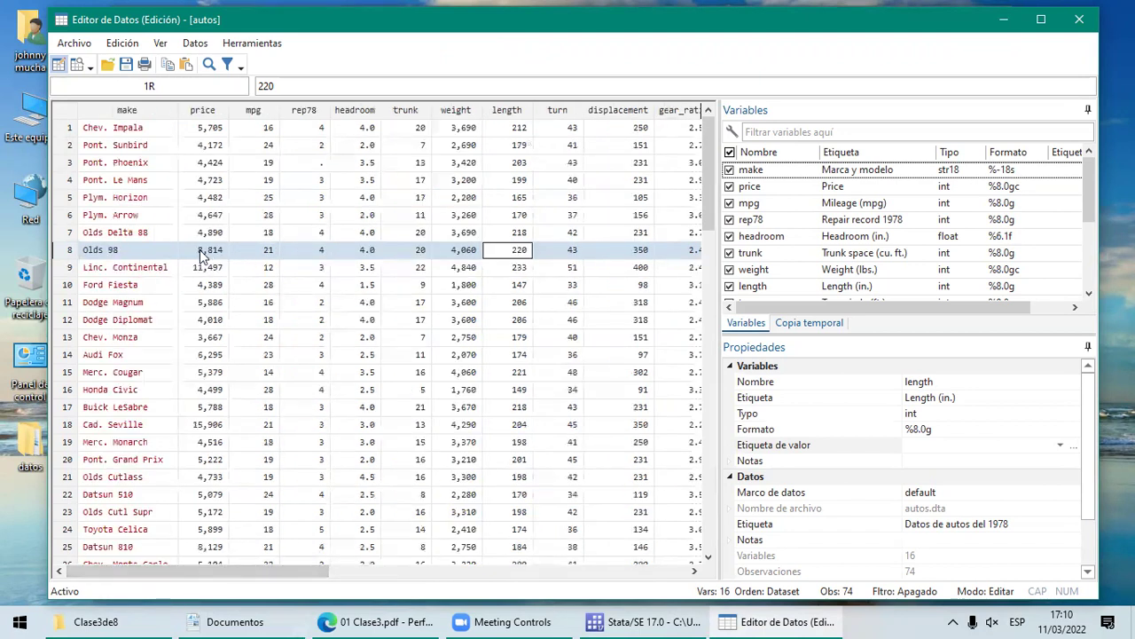
click(629, 619)
click(633, 619)
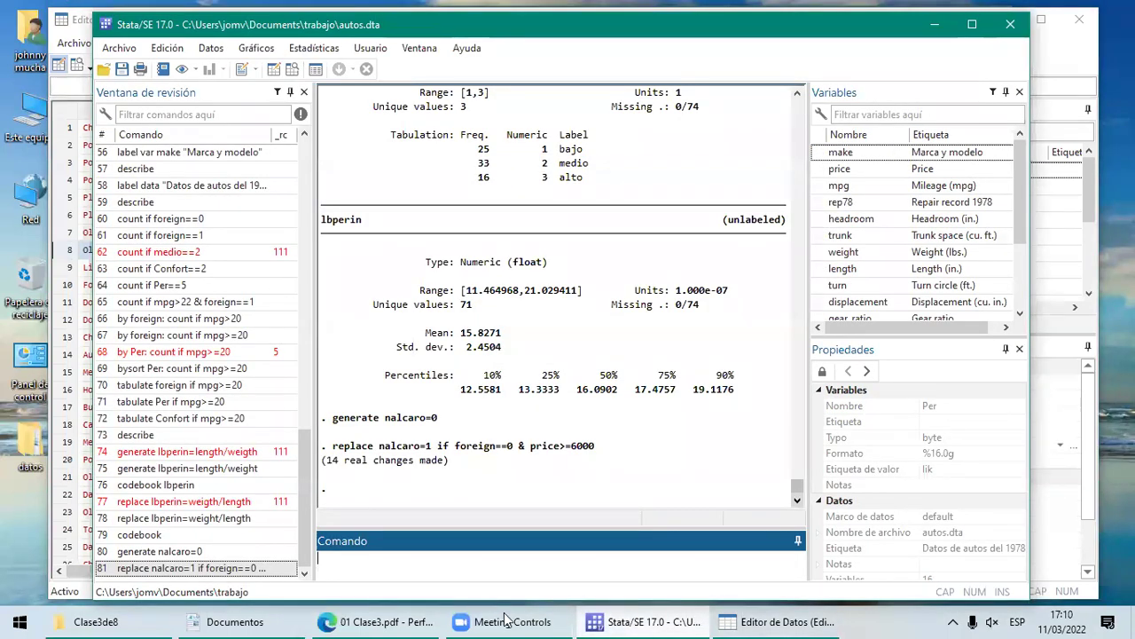
Step: Check the nalcaro exercise in 01 Clase3.pdf, and run tabulate nalcaro in Stata
click(355, 618)
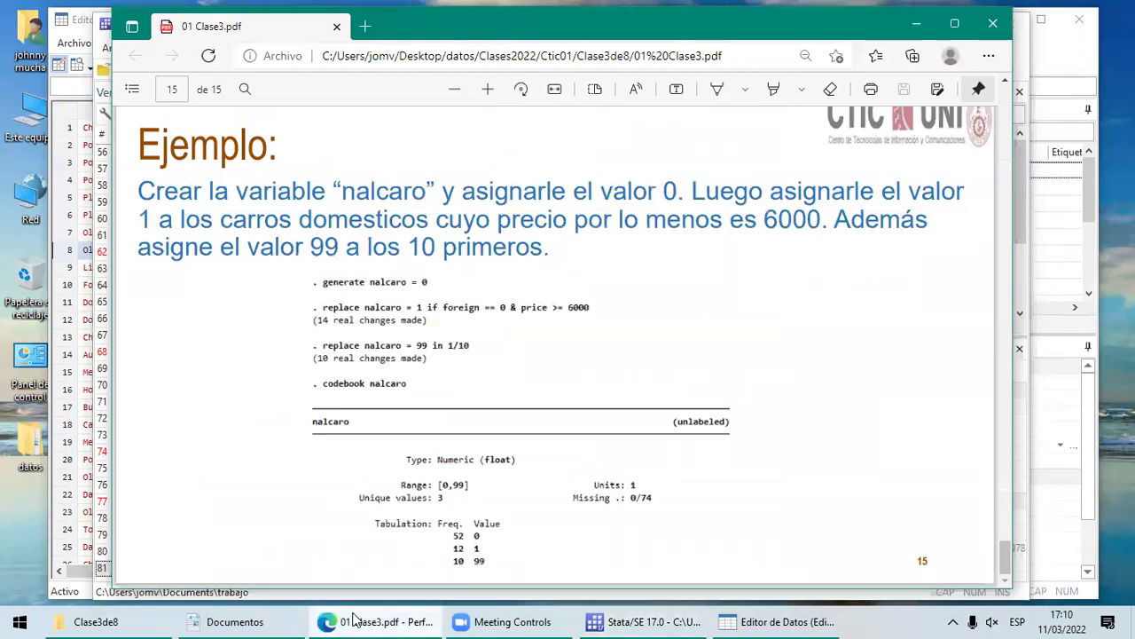
mouse_move(697, 619)
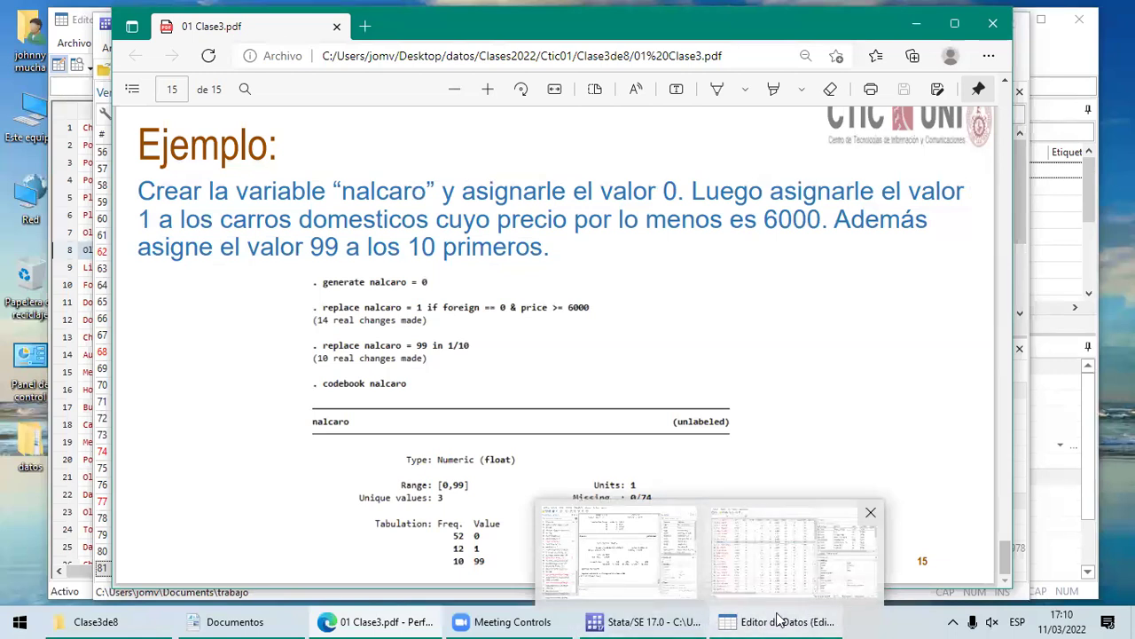
click(616, 550)
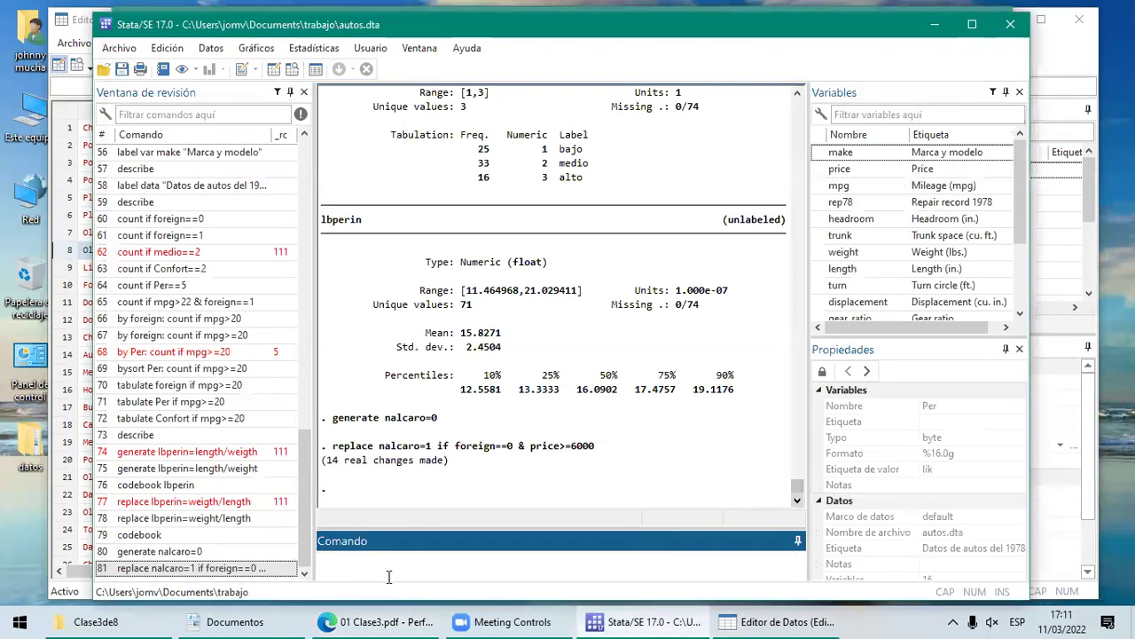
text(tabulate nalcaro)
key(Return)
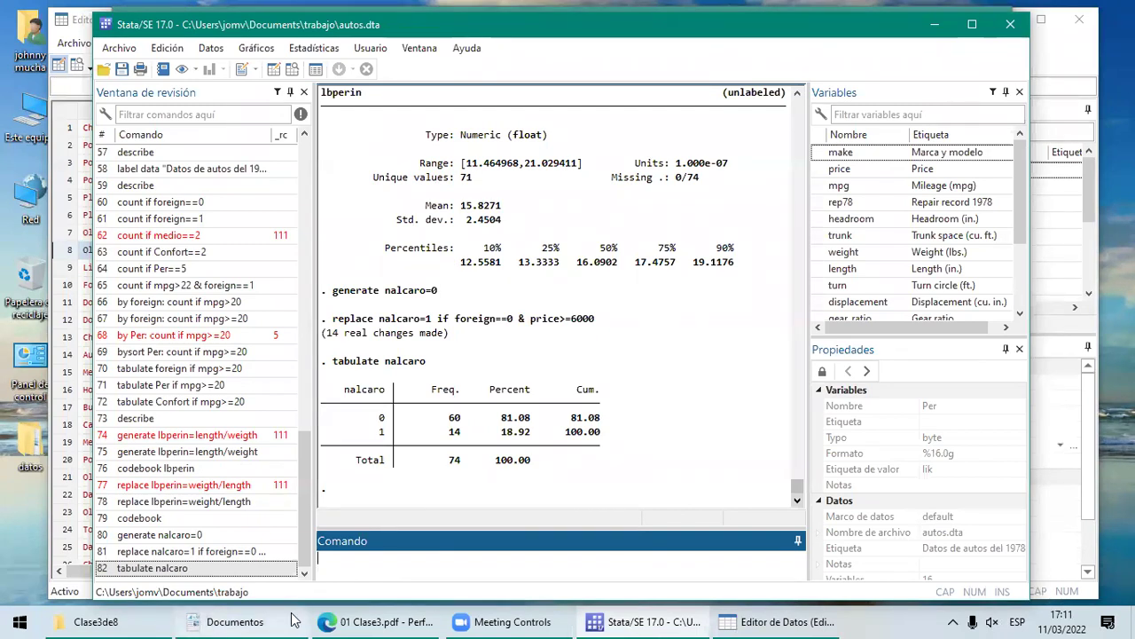
Step: Review the exercise in 01 Clase3.pdf and the dataset, and run replace nalcaro=99 in 1/10 in Stata
mouse_move(359, 618)
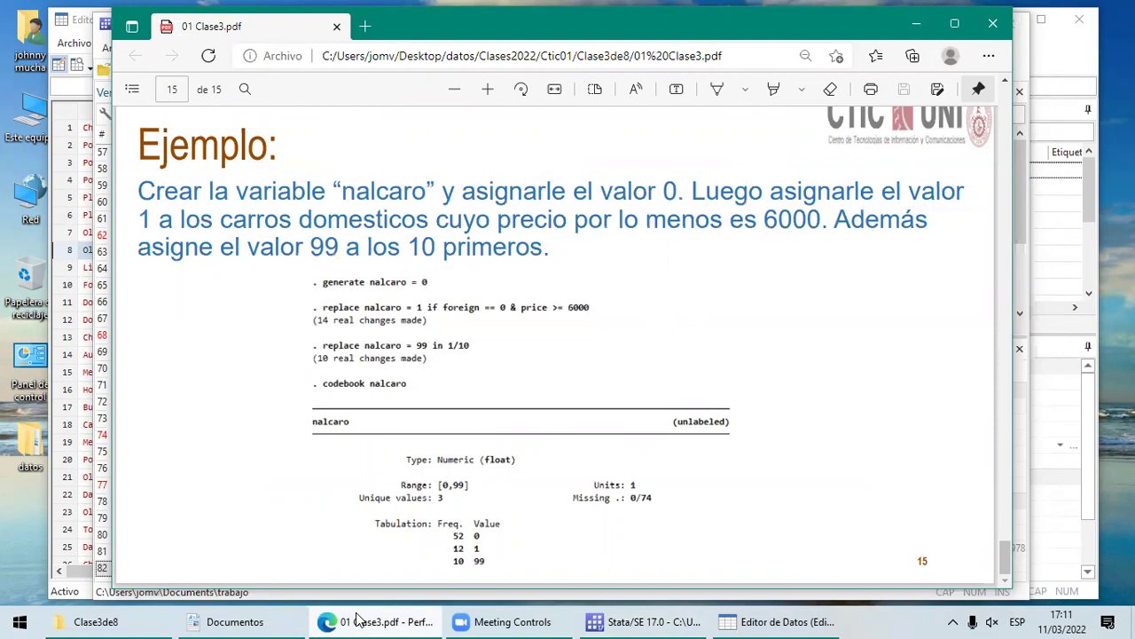
click(760, 621)
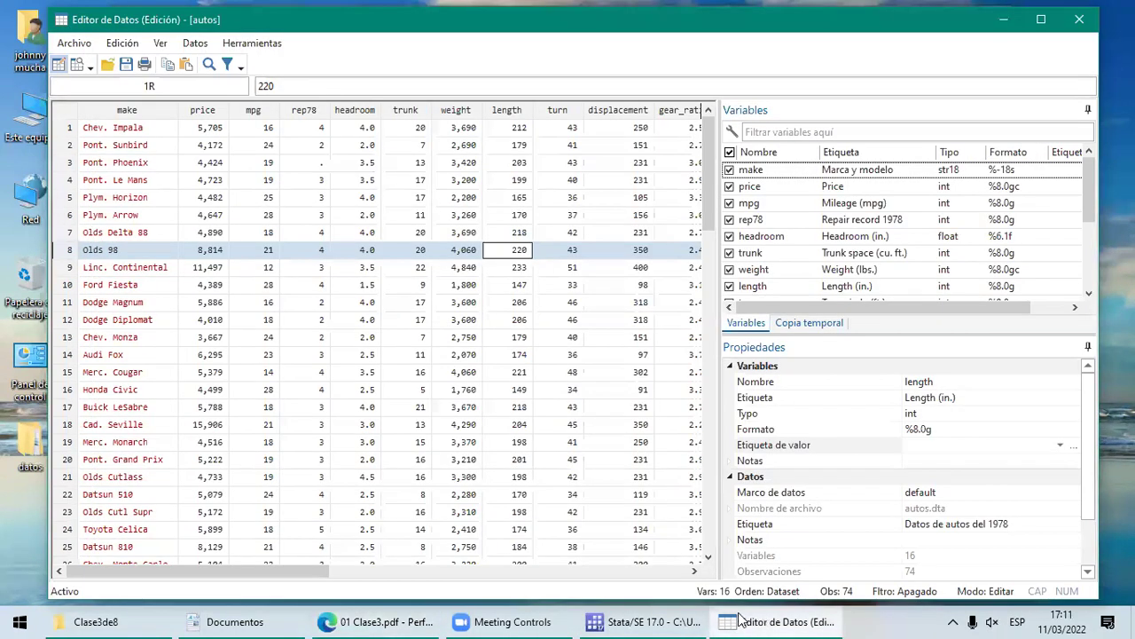
click(652, 621)
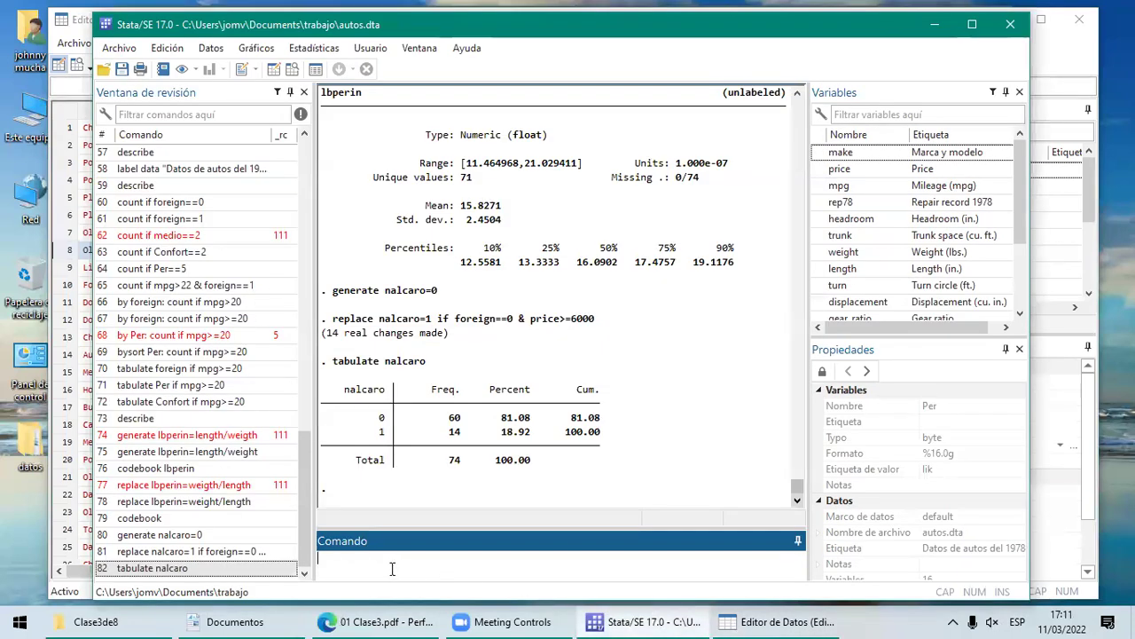
click(405, 619)
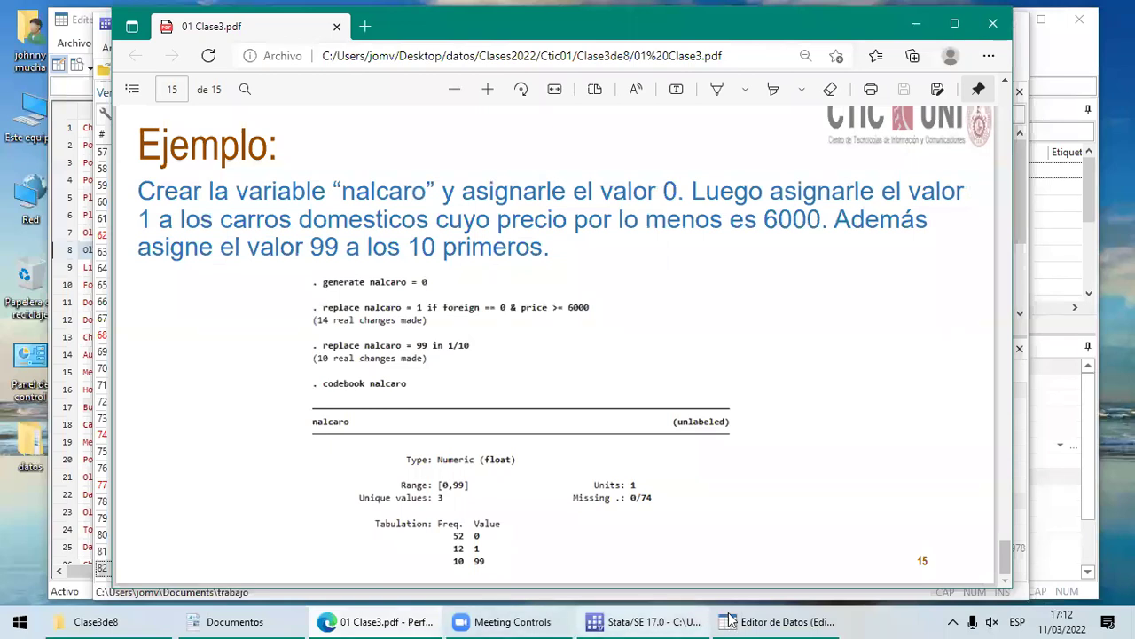
click(643, 621)
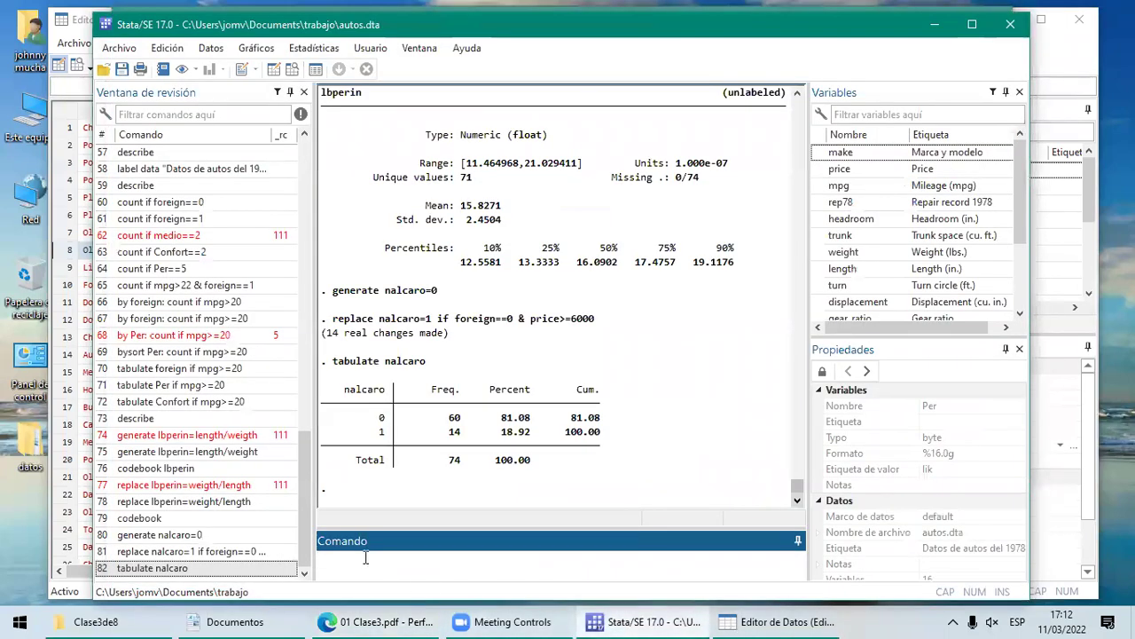
text(replace nalcaro=99)
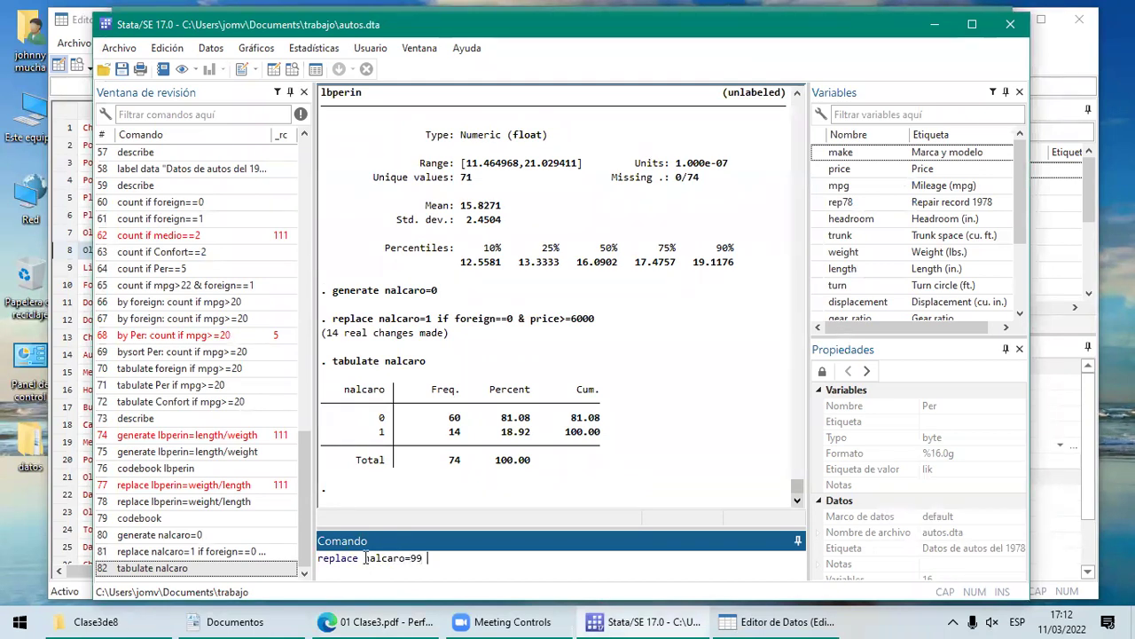
text( in 1/10)
key(Return)
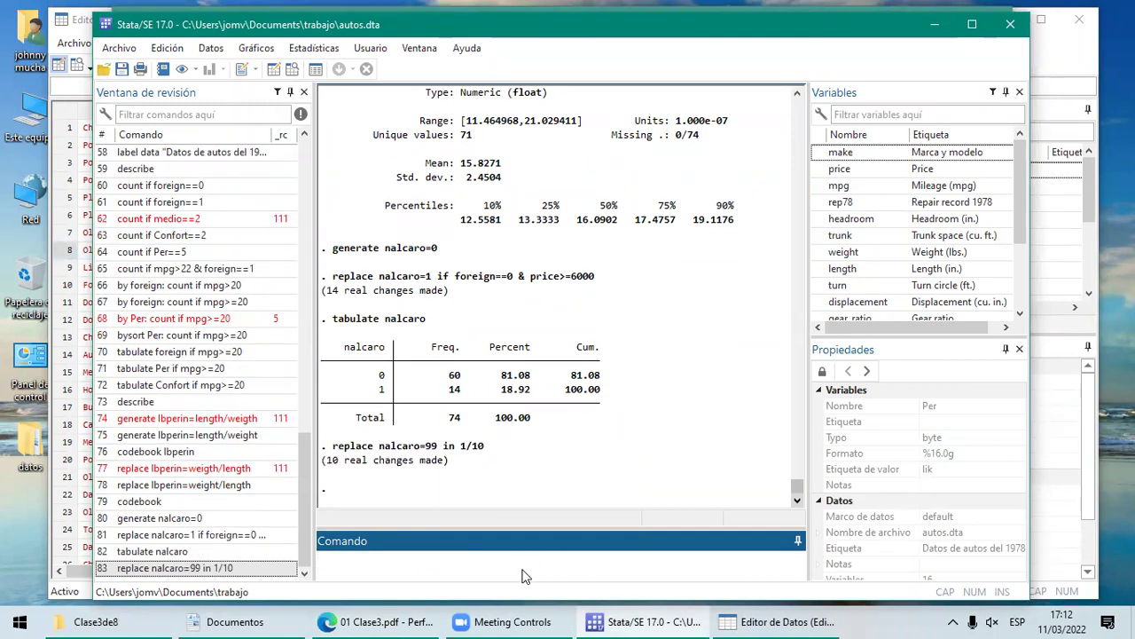
Step: Inspect the nalcaro values of observations 1 to 10 in the Data Editor
click(772, 621)
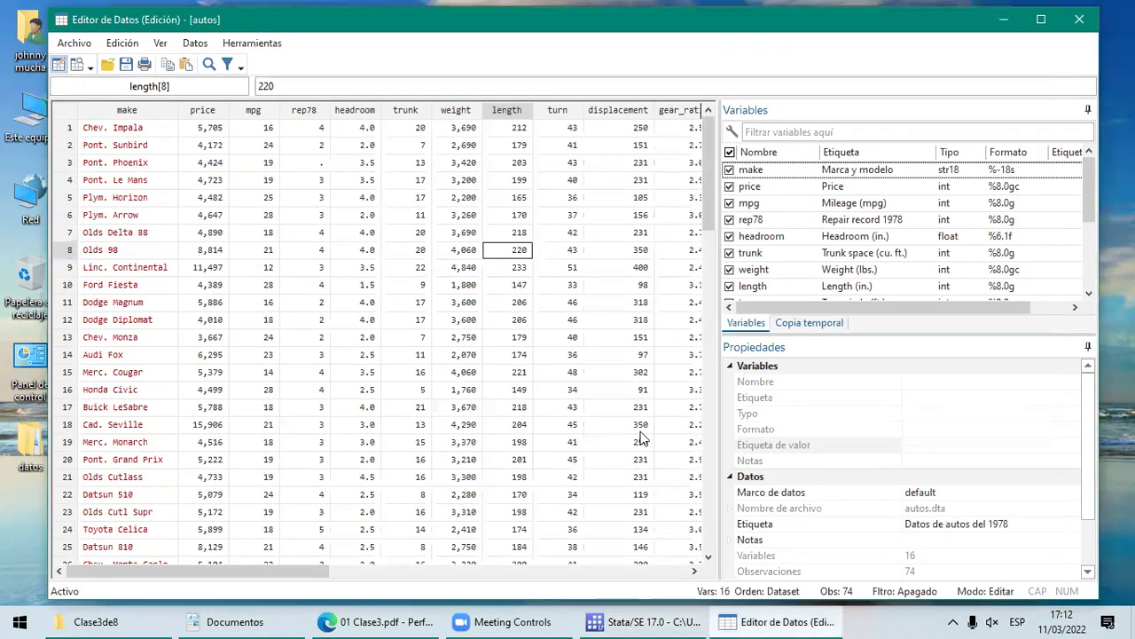
click(684, 571)
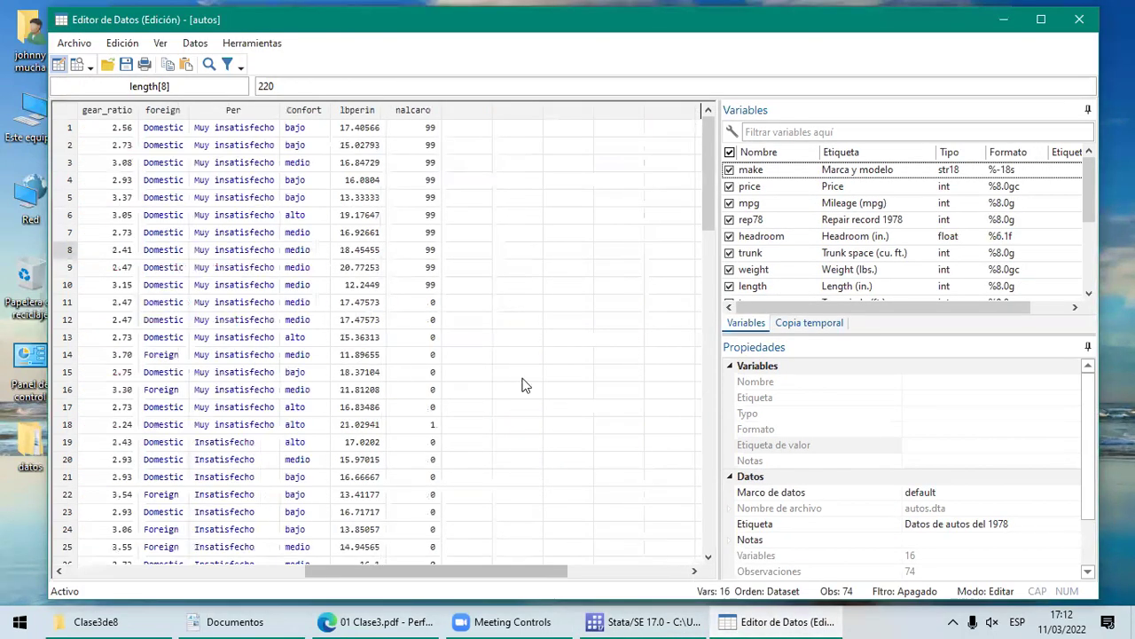
click(69, 129)
click(71, 289)
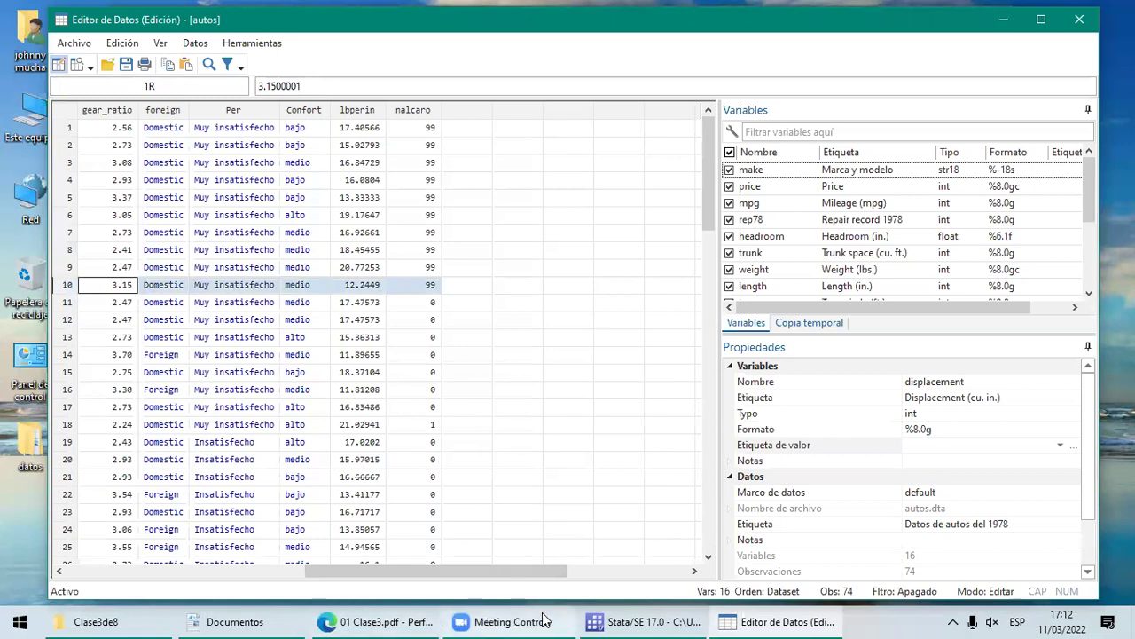
Step: Switch to Stata's main window and run tabulate nalcaro again on the recoded variable
click(607, 621)
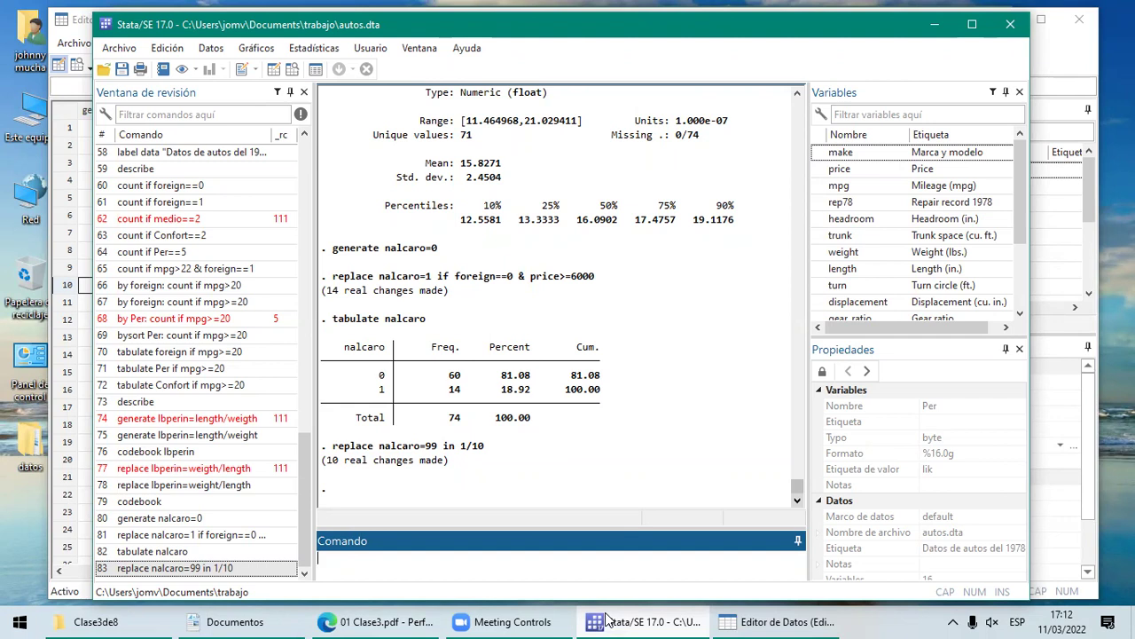
text(tabulate nalcaro)
key(Return)
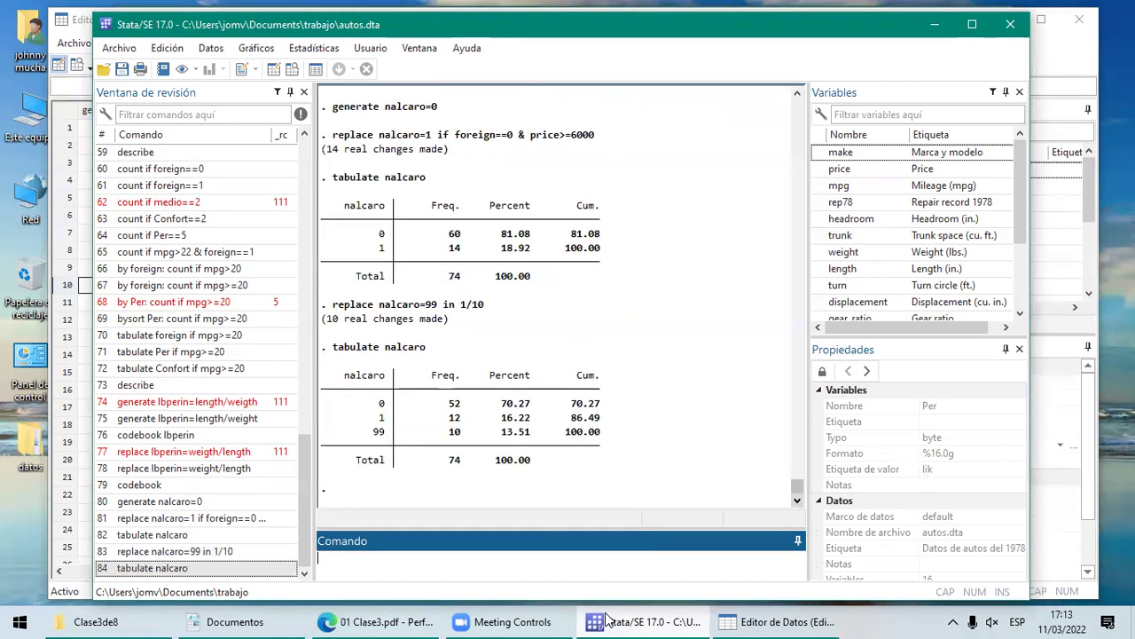